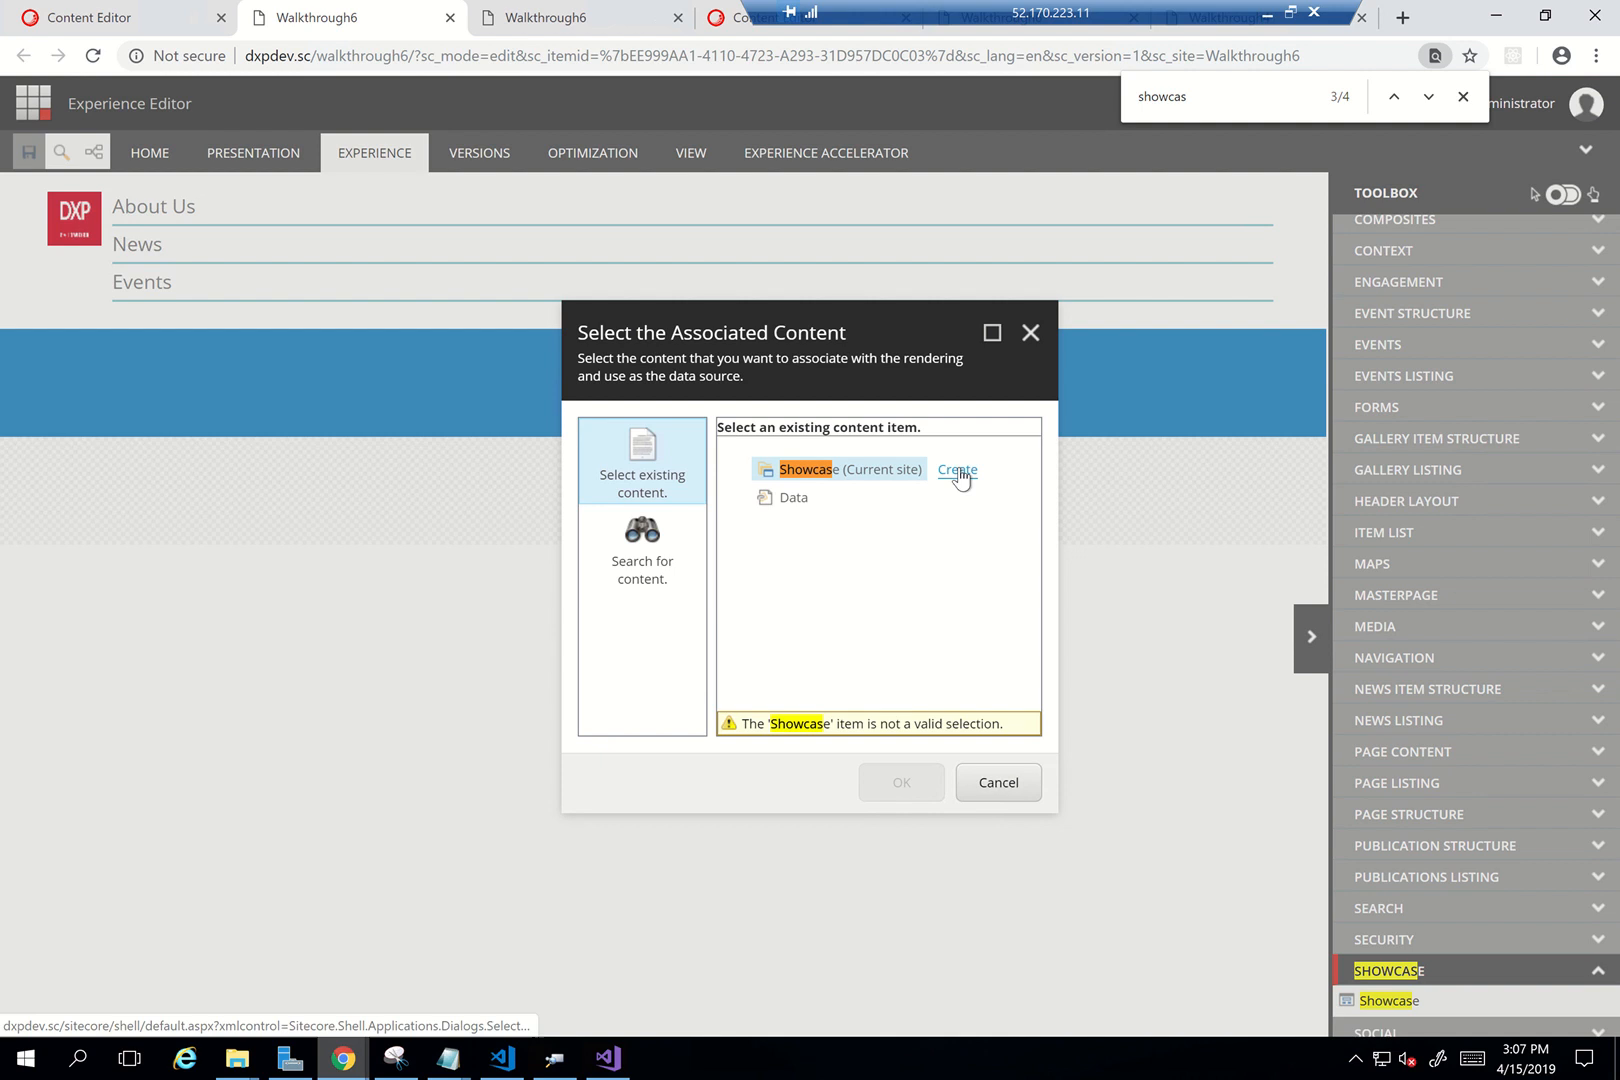
Create a new Showcase data item for the component and title it 'Welcome to DXP'
{"action": "left_click", "coordinate": [960, 470]}
{"action": "left_click", "coordinate": [718, 470]}
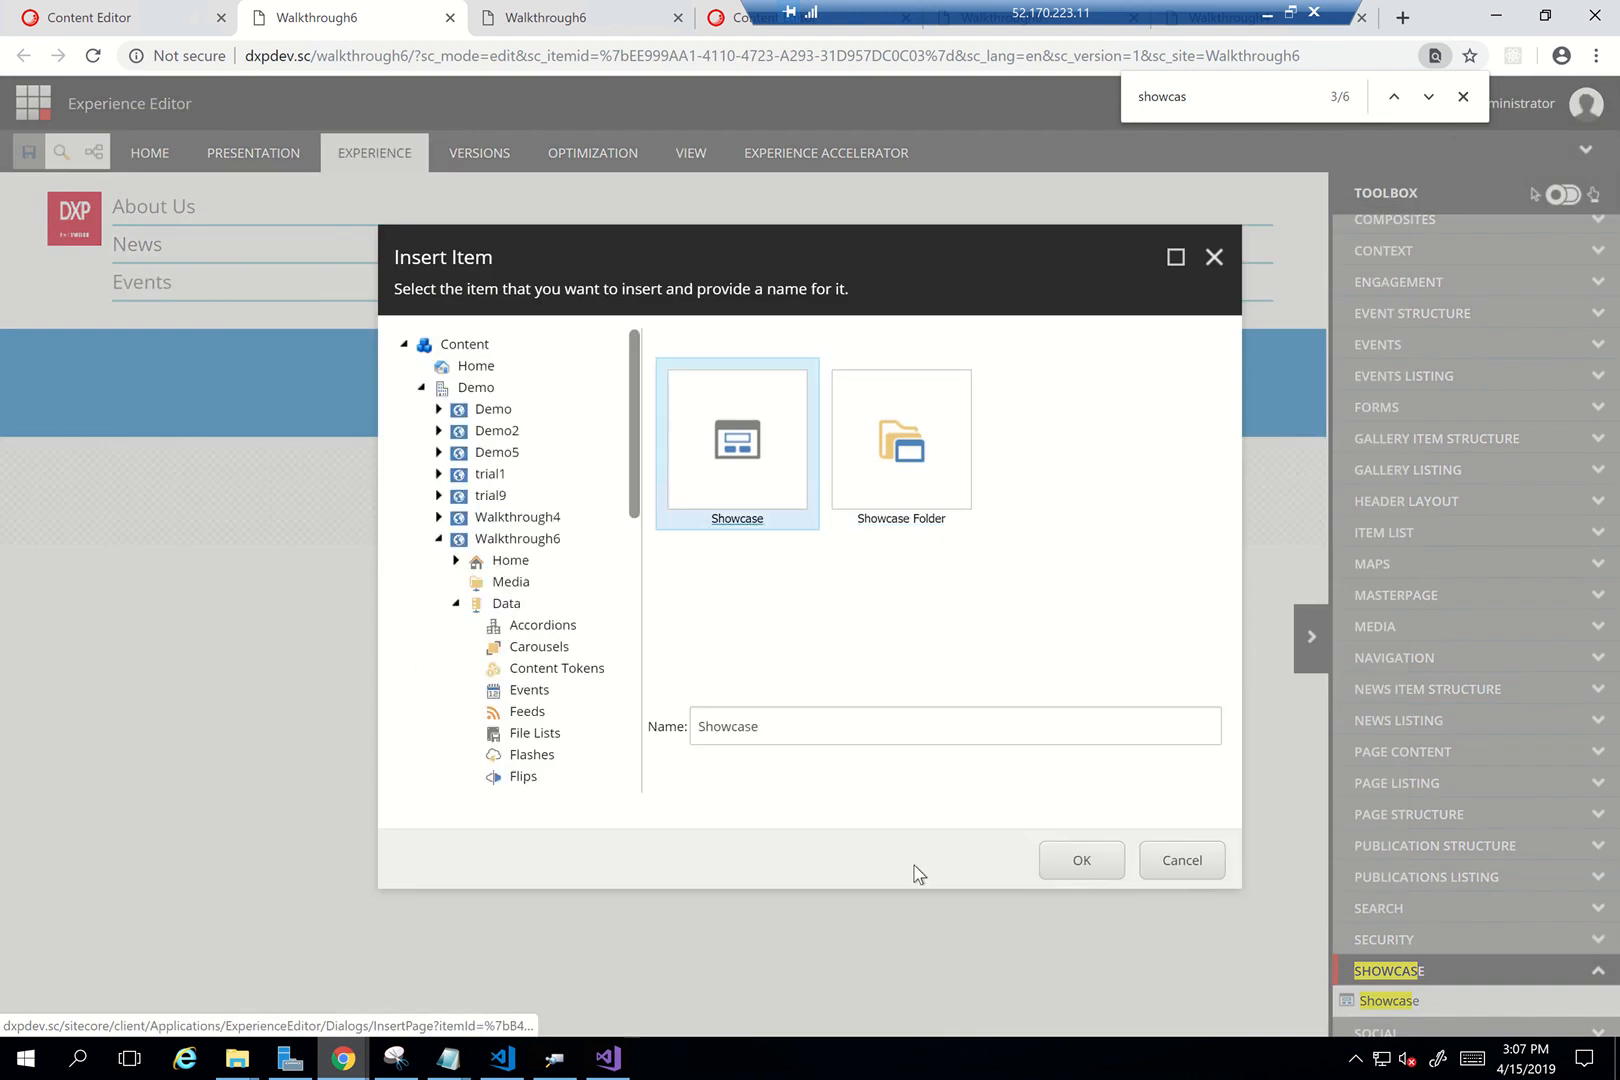
{"action": "left_click", "coordinate": [1080, 864]}
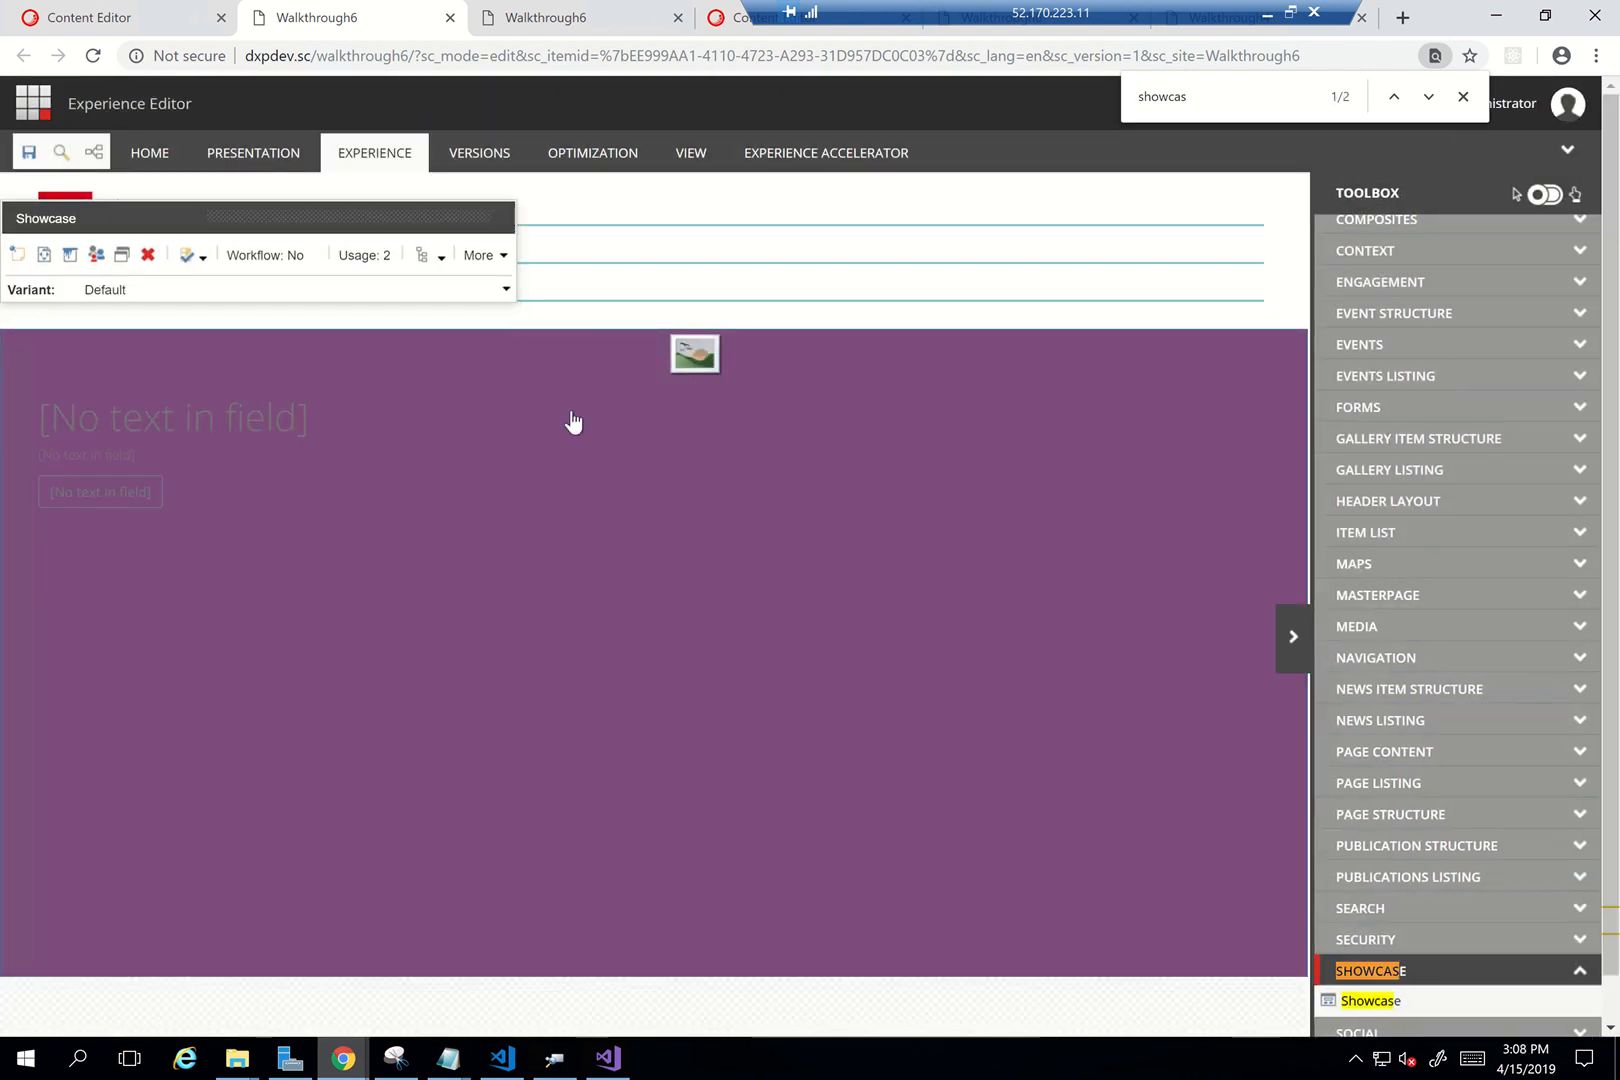
{"action": "left_click", "coordinate": [201, 418]}
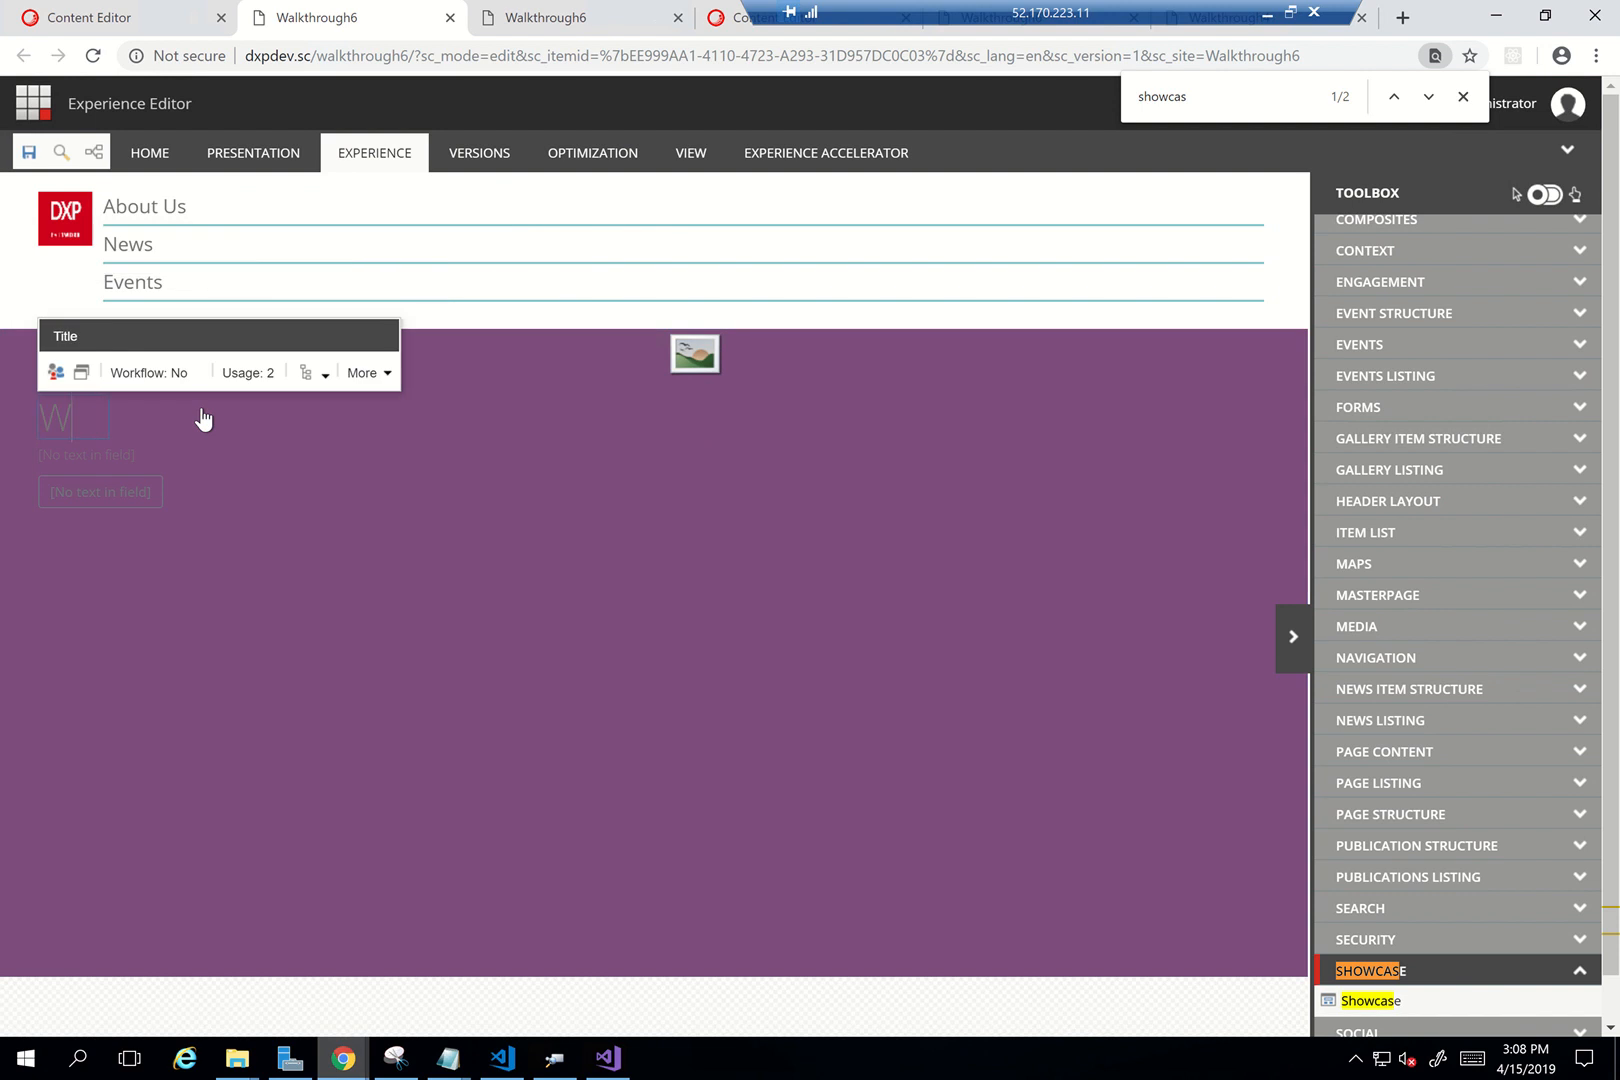
{"action": "type", "text": "Welcome to DXP"}
{"action": "left_click", "coordinate": [683, 378]}
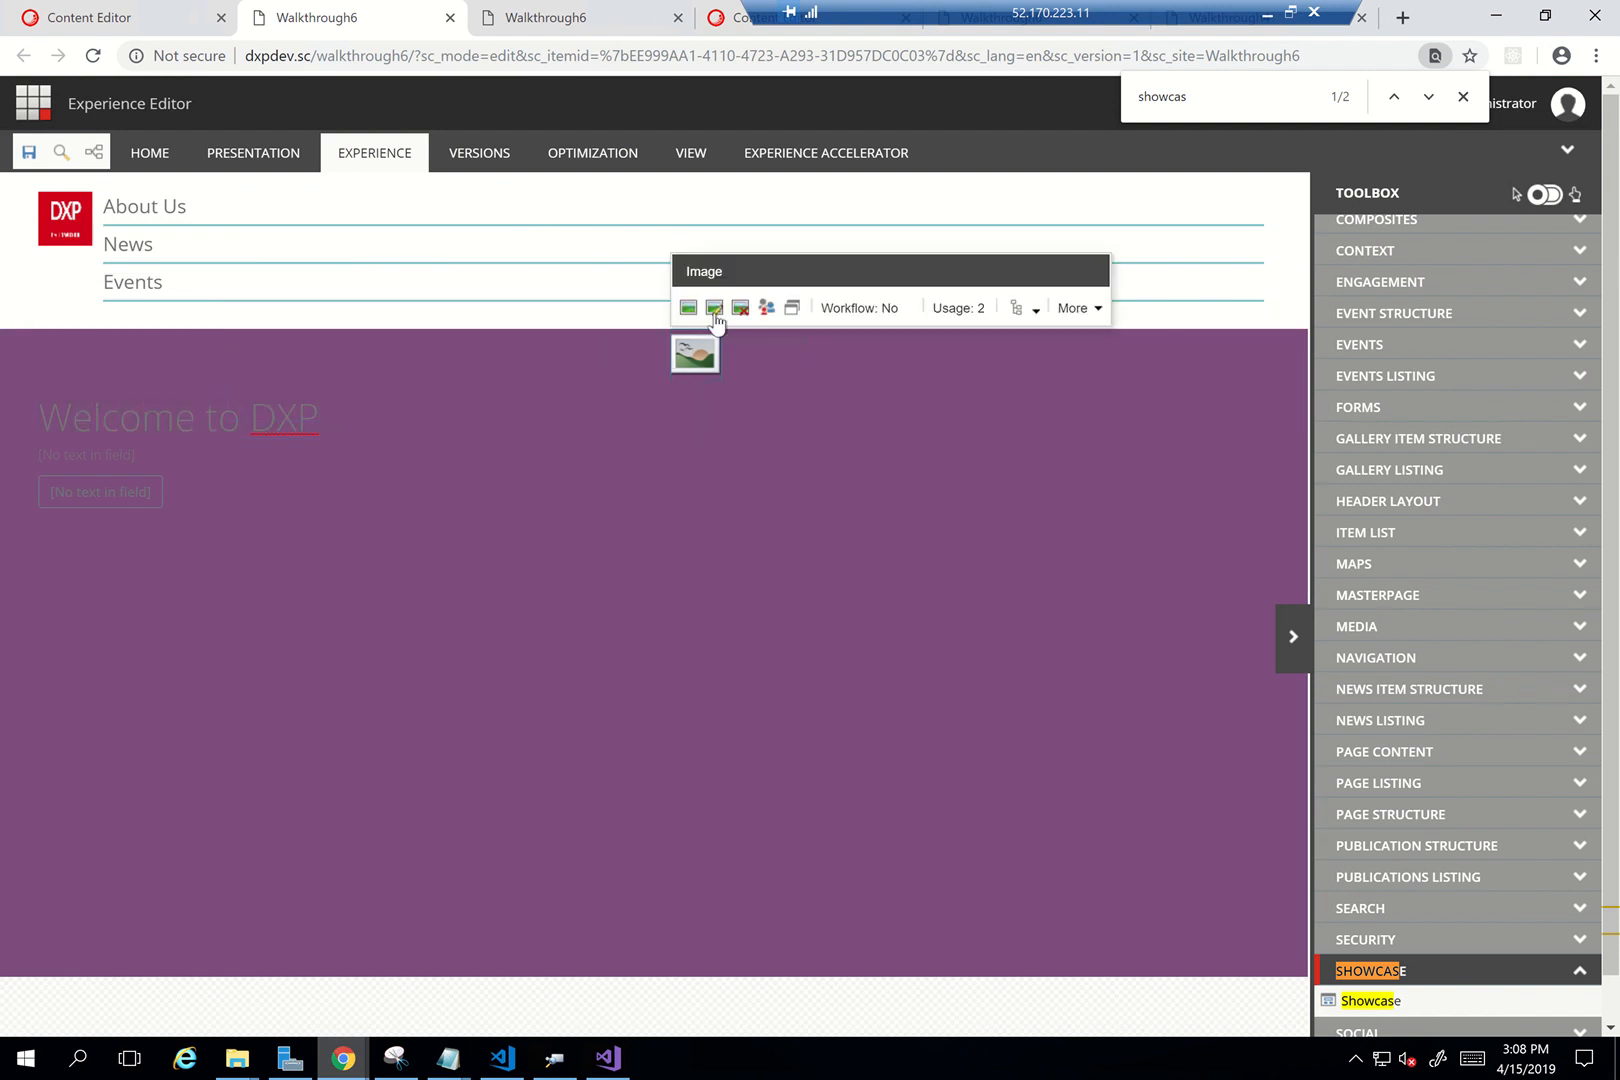
Upload book.png from Downloads to the media library and set it as the Showcase image
{"action": "left_click", "coordinate": [688, 308]}
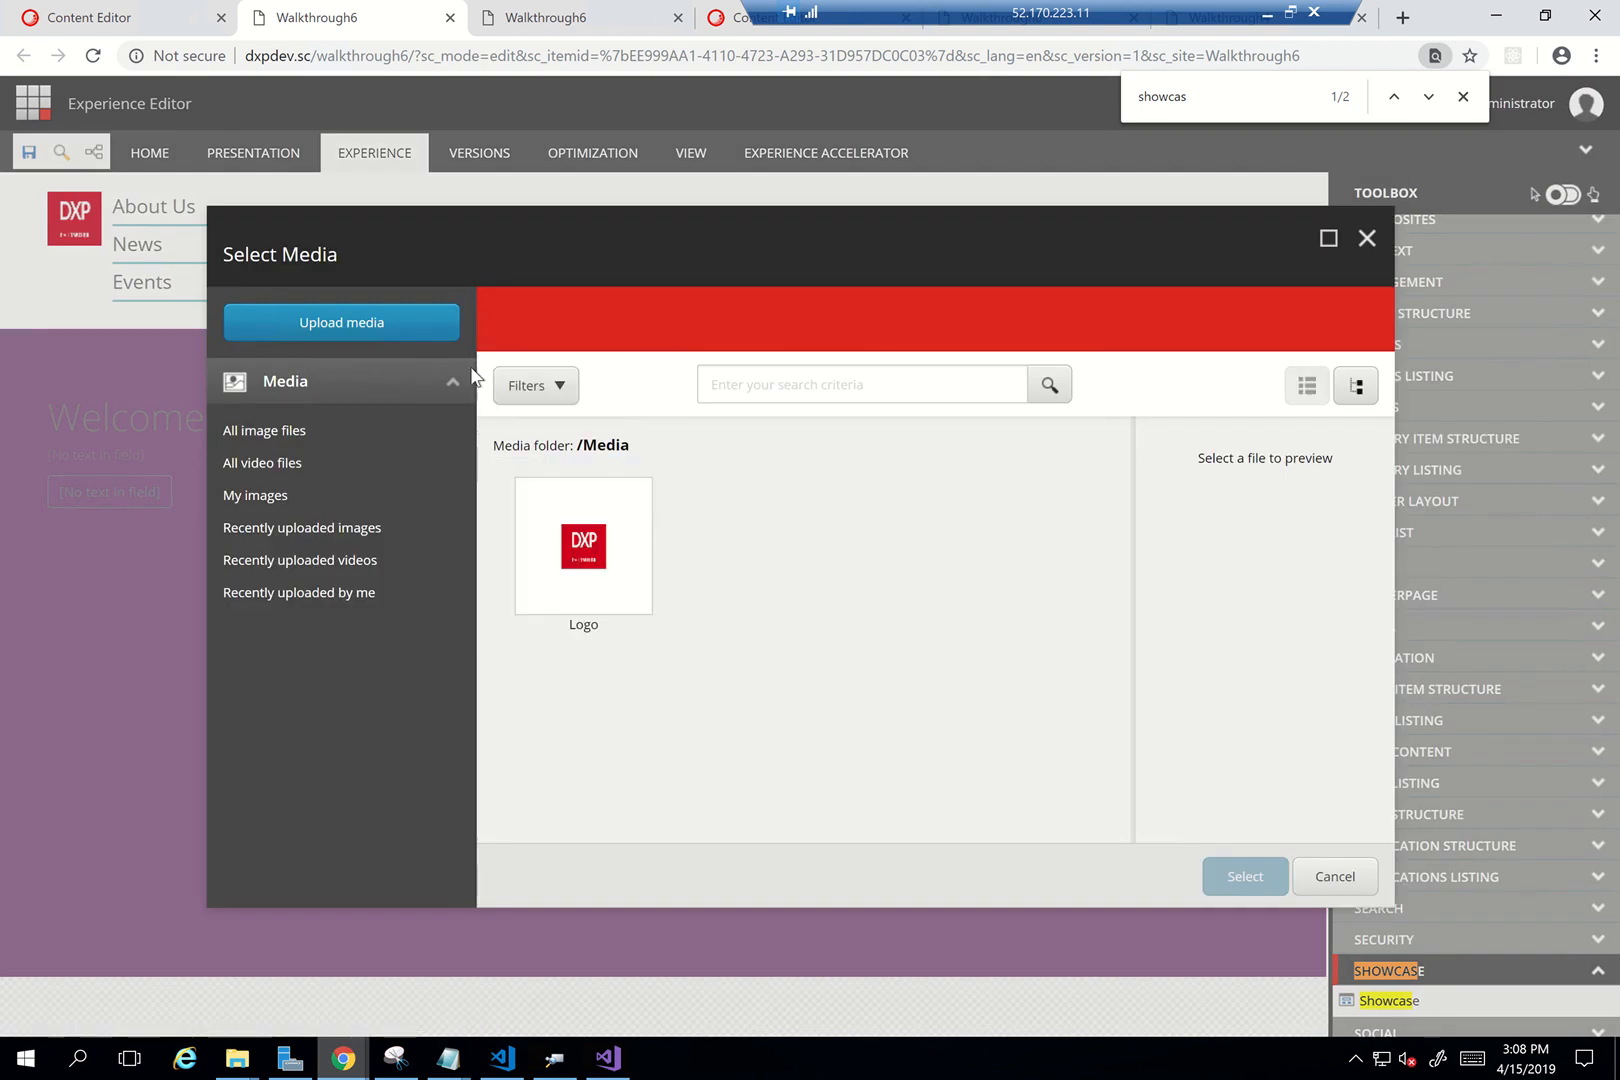
{"action": "left_click", "coordinate": [397, 340]}
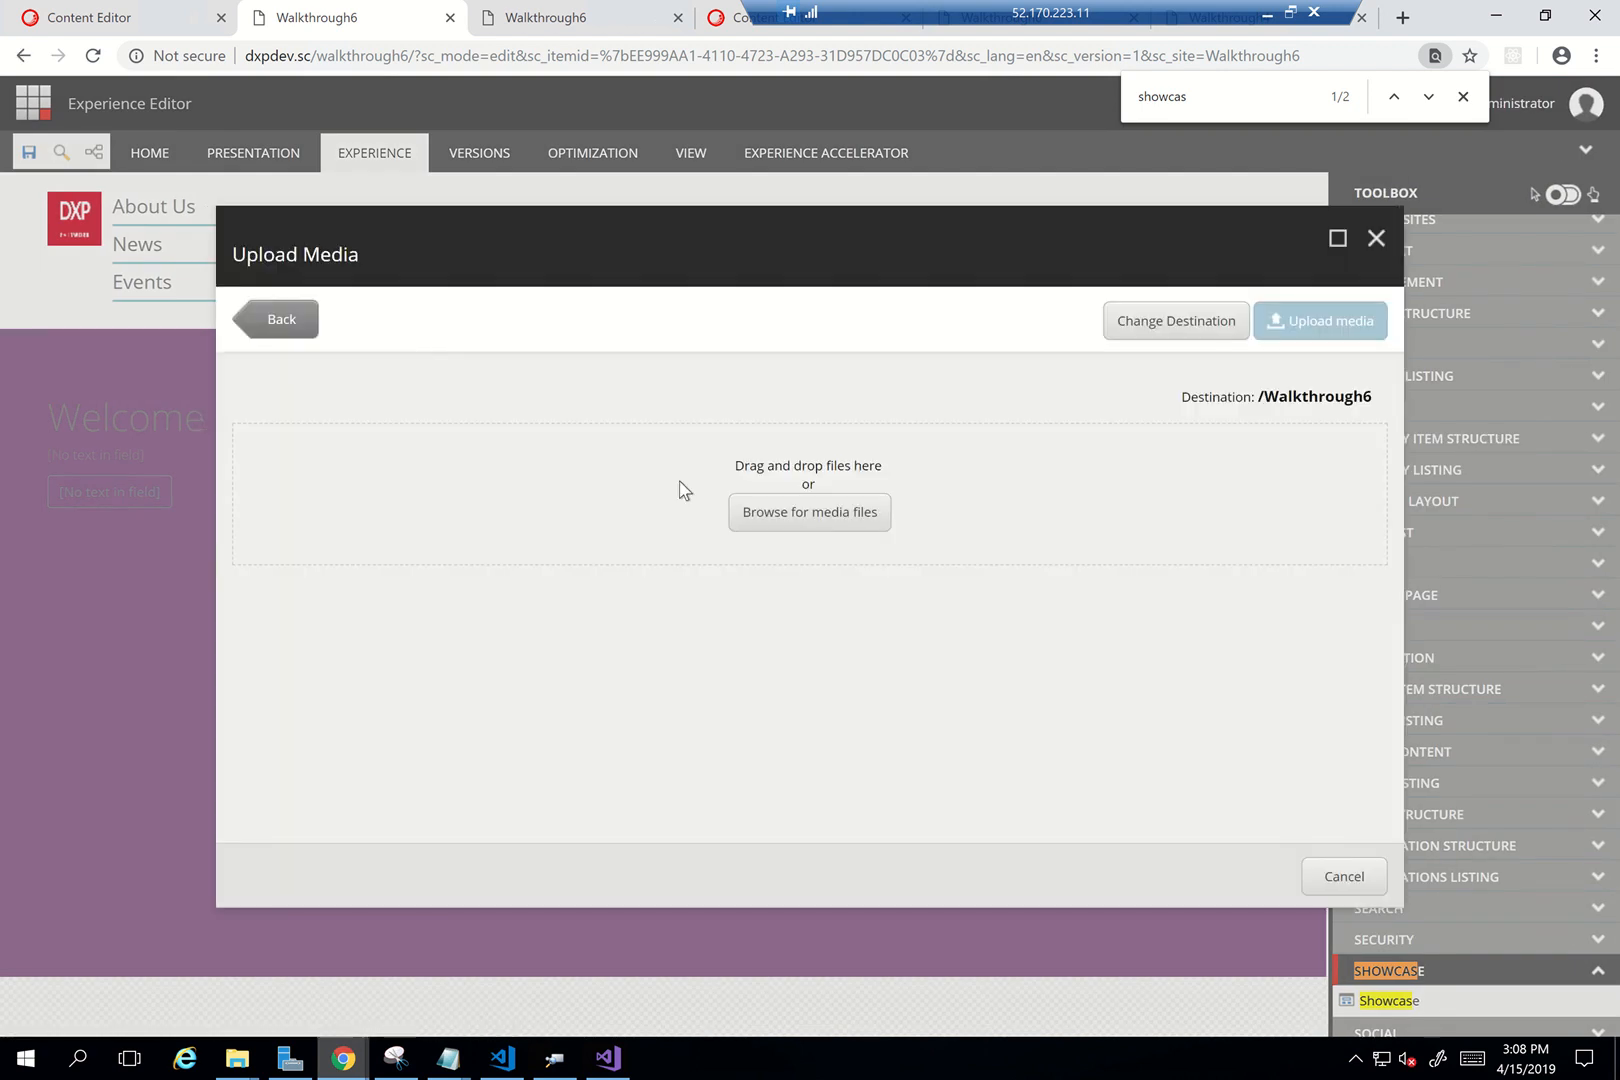
{"action": "left_click", "coordinate": [749, 519]}
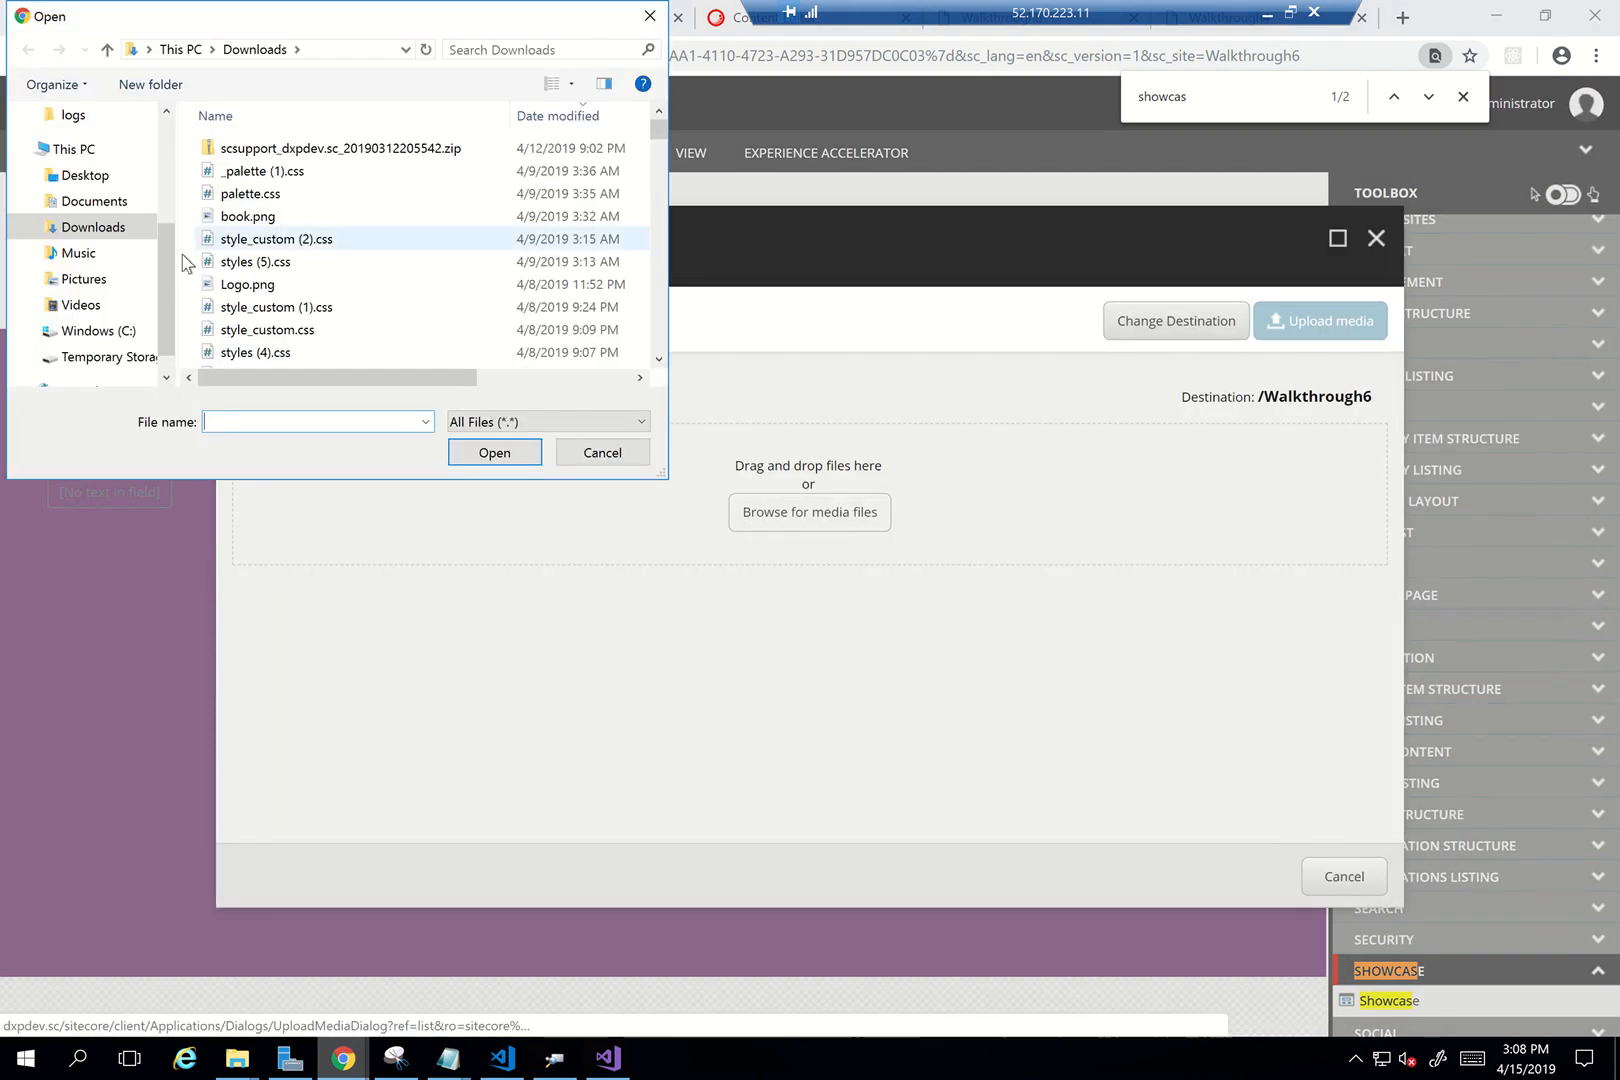
{"action": "left_click", "coordinate": [272, 240]}
{"action": "key", "text": "Up"}
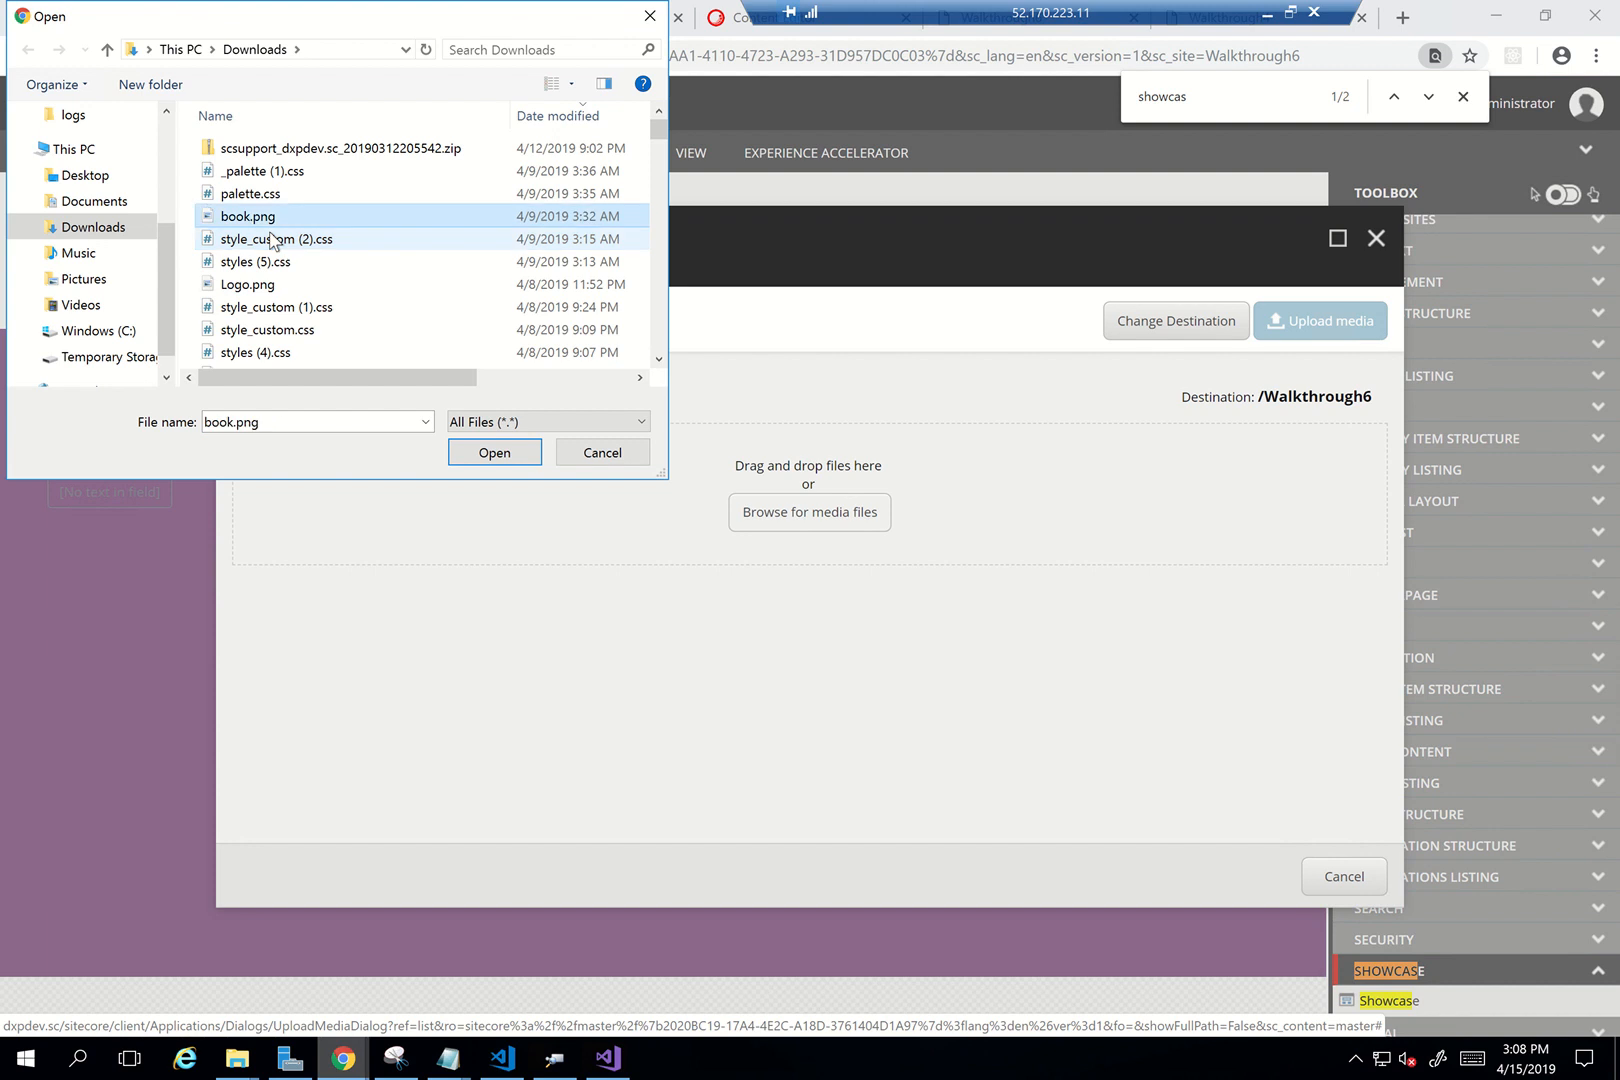
{"action": "key", "text": "Return"}
{"action": "left_click", "coordinate": [1315, 330]}
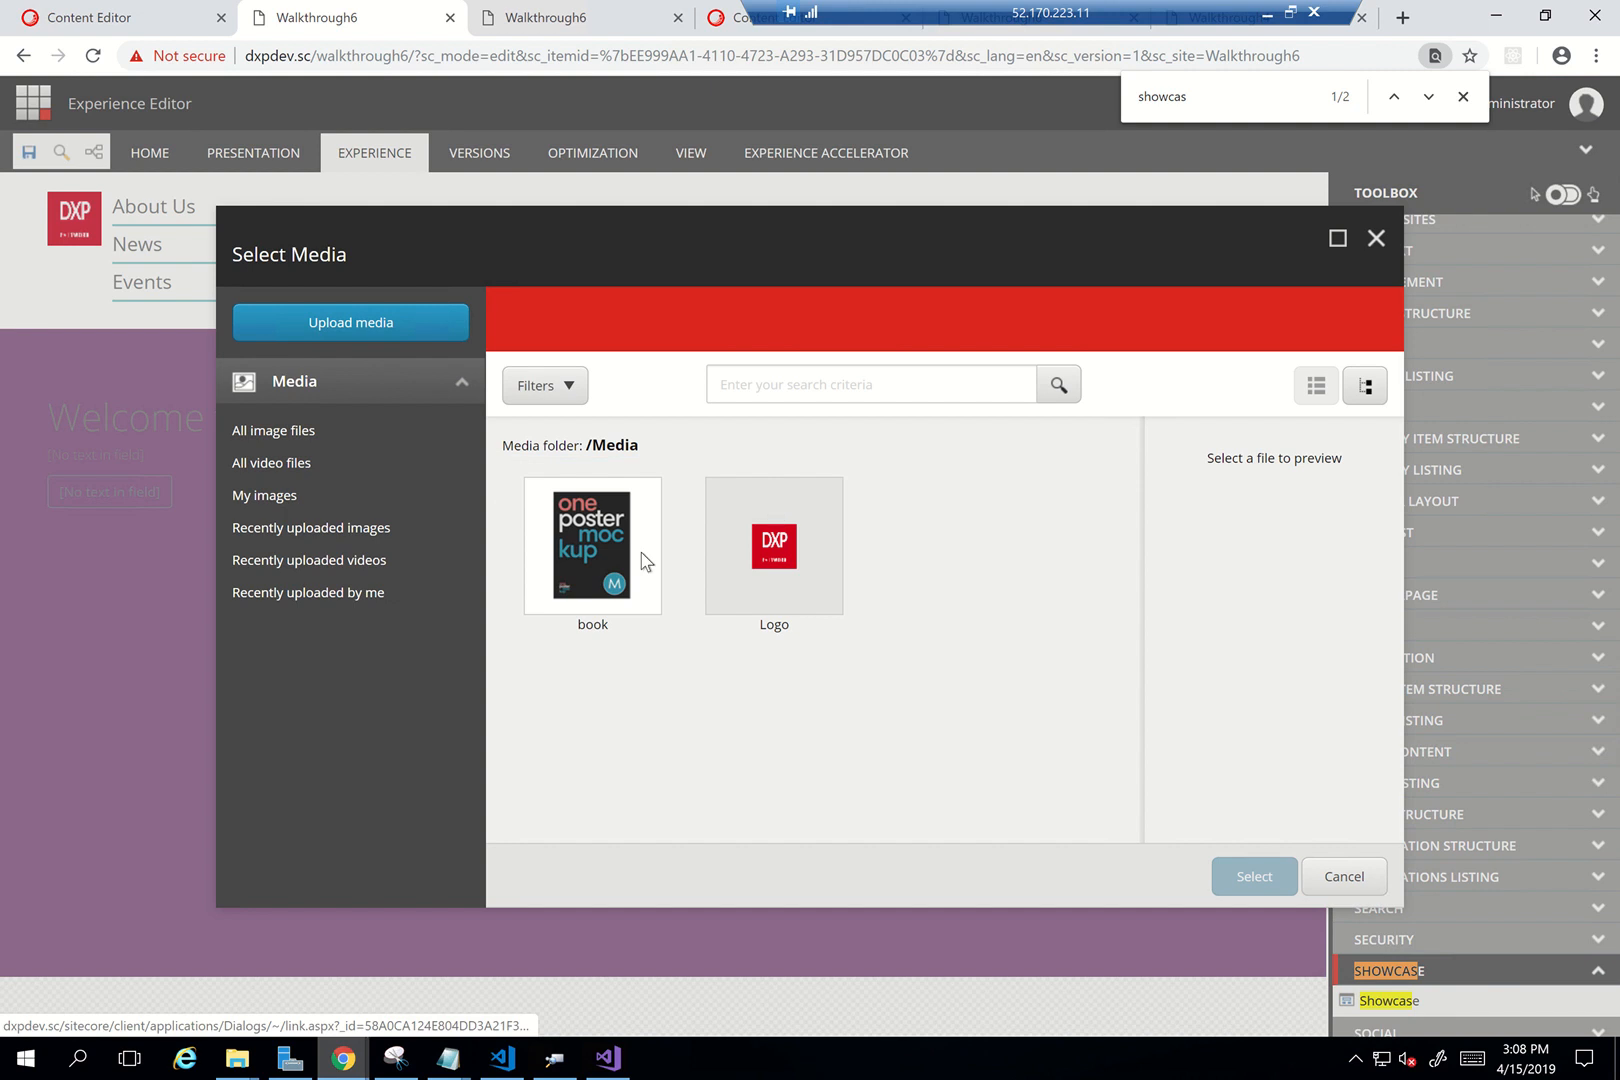
{"action": "left_click", "coordinate": [597, 567]}
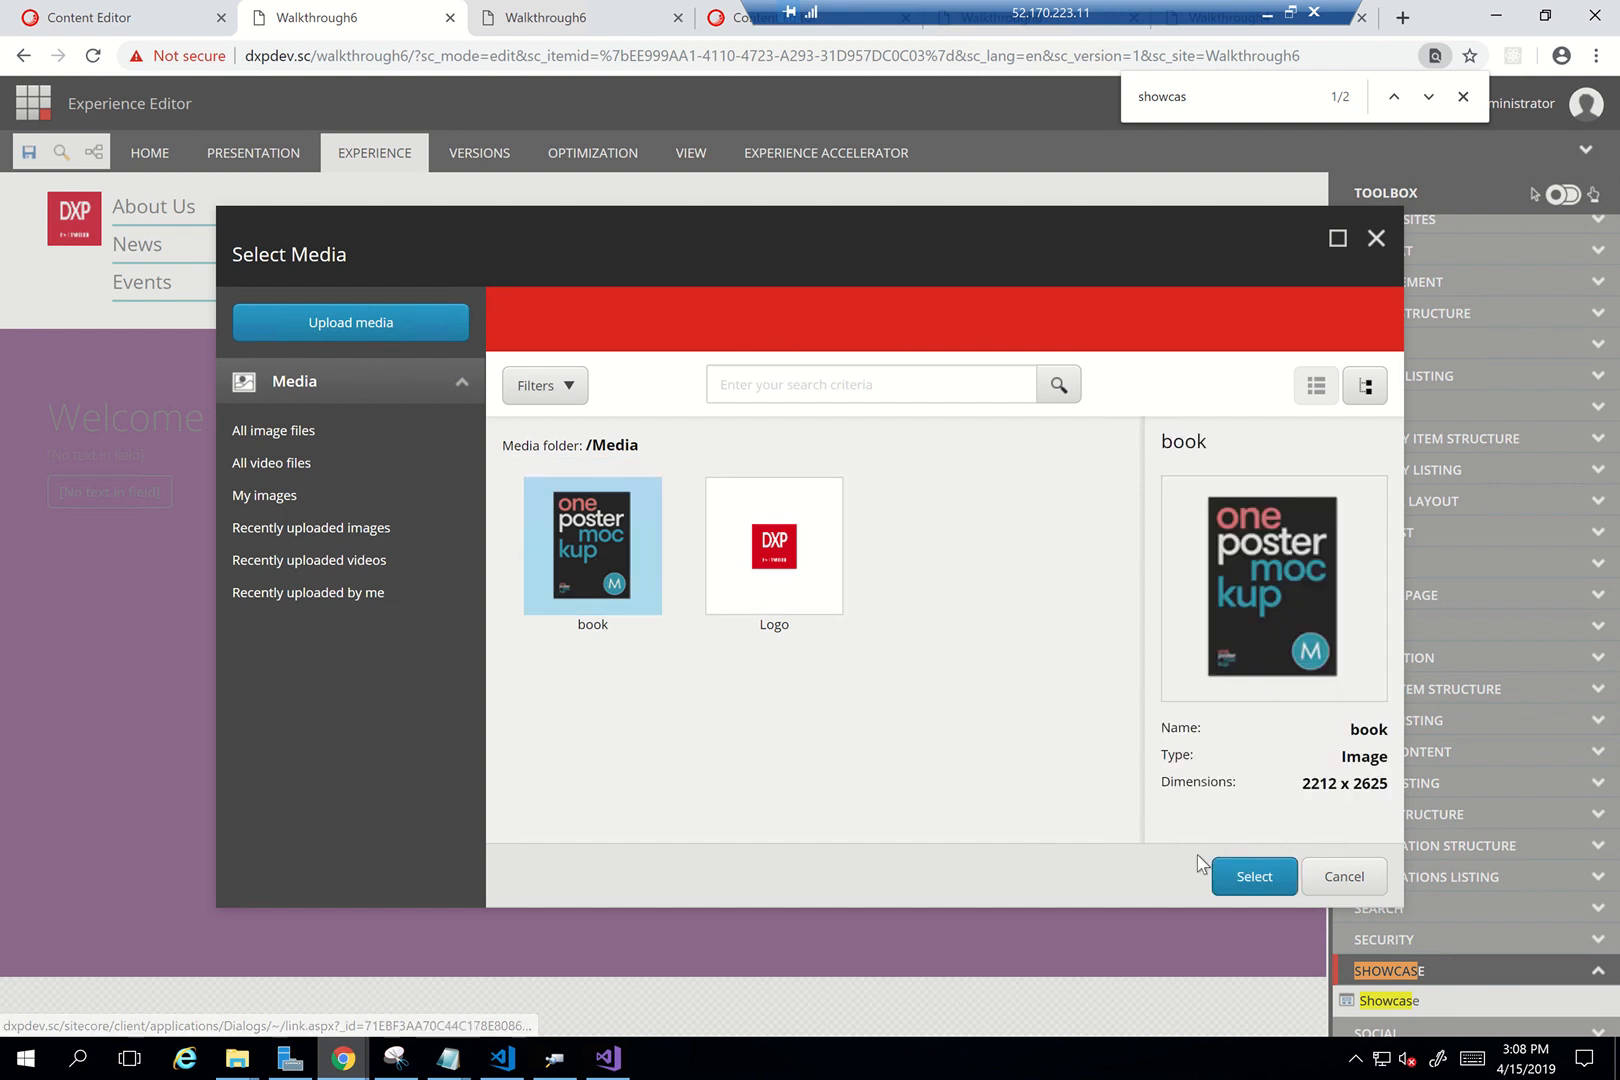
{"action": "left_click", "coordinate": [1247, 878]}
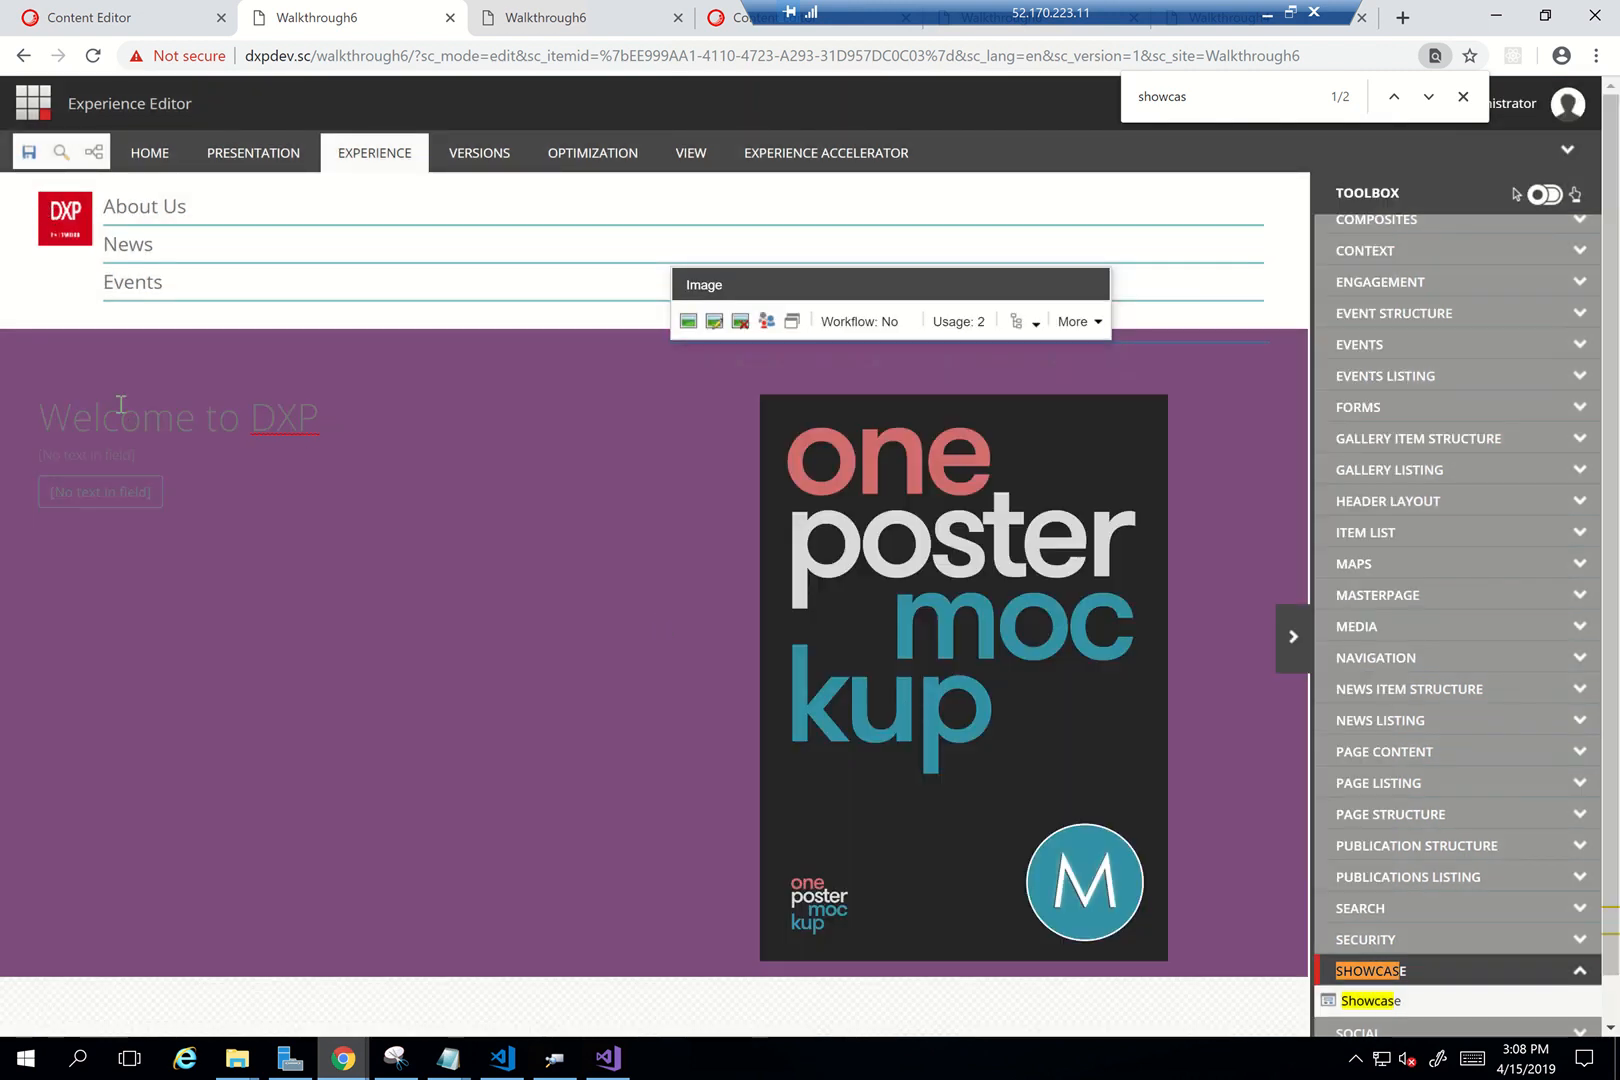
Enter the 'Lorem ipsum' description on the Showcase component and save the page
{"action": "left_click", "coordinate": [92, 492]}
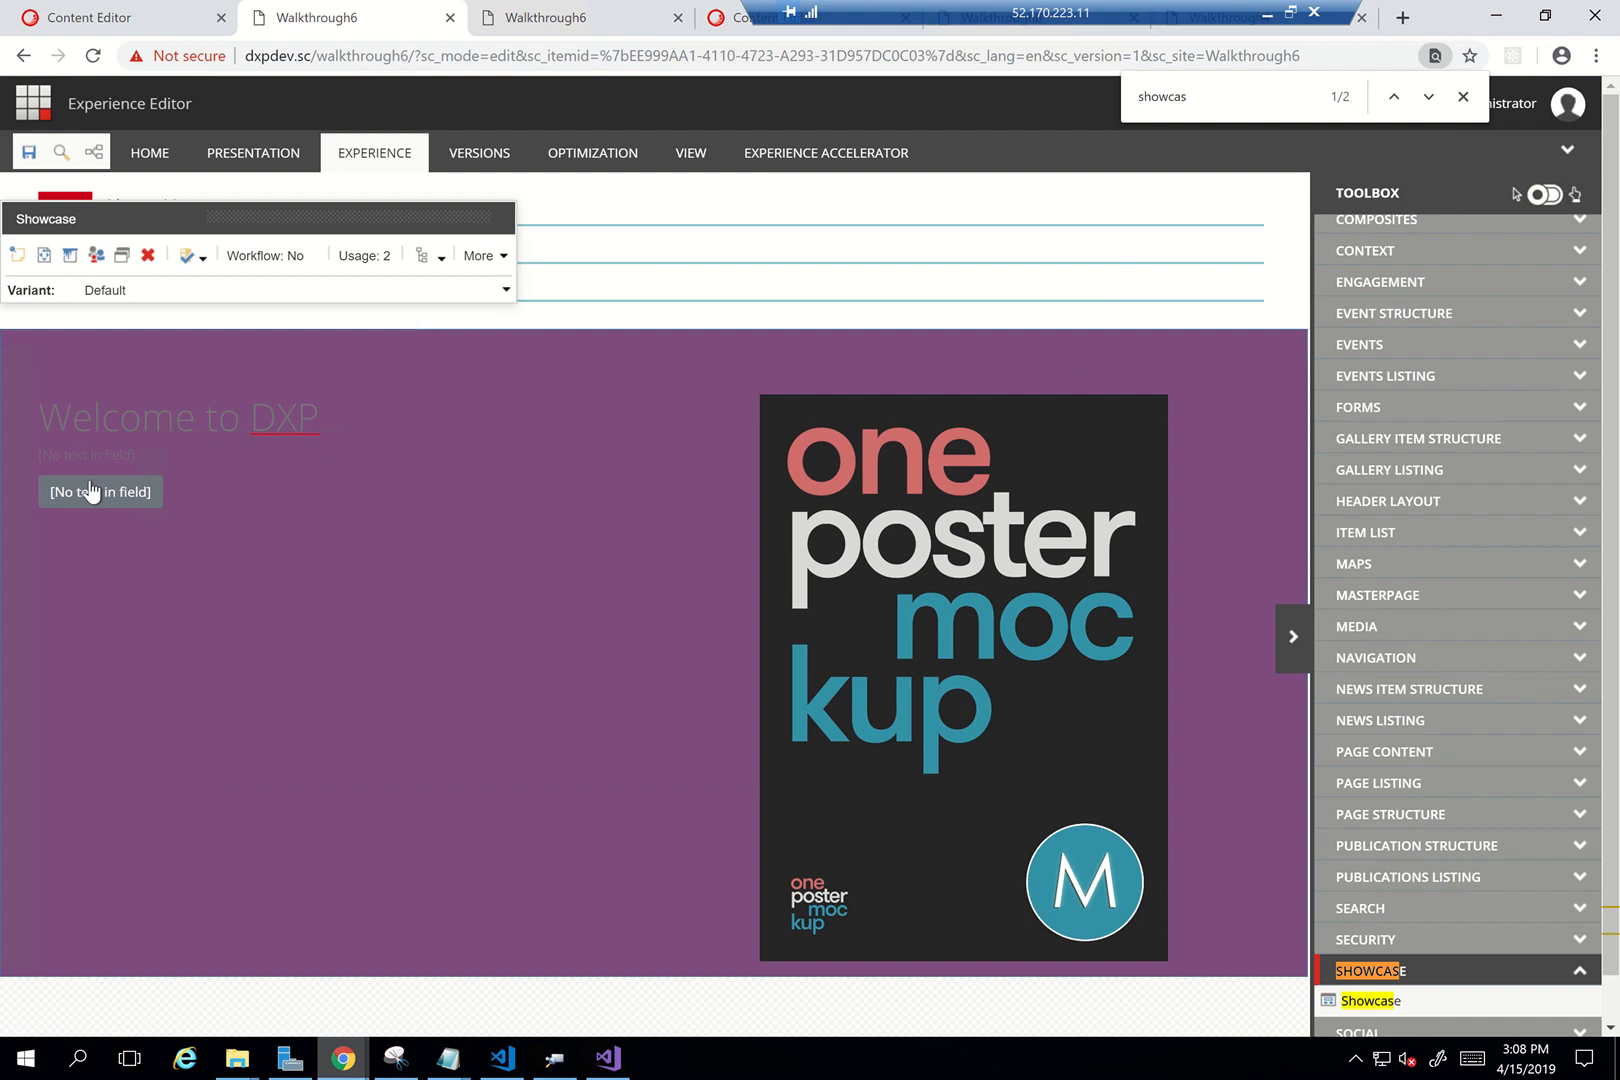
{"action": "left_click", "coordinate": [93, 462]}
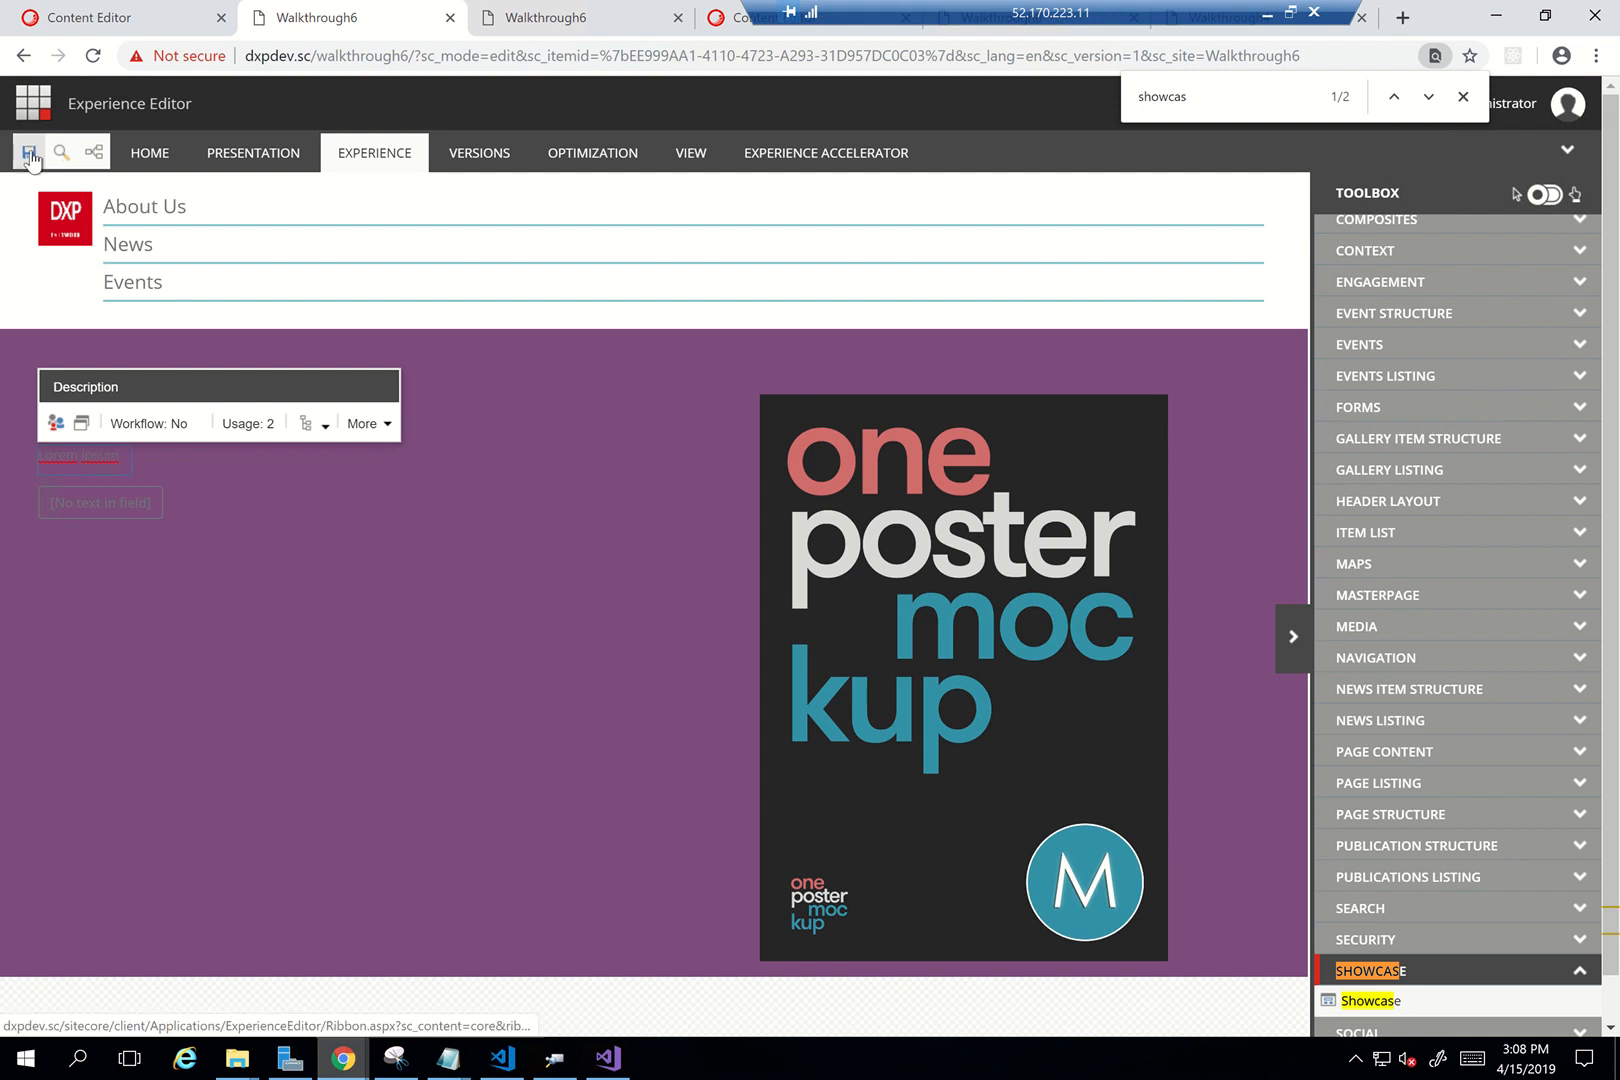
{"action": "left_click", "coordinate": [29, 152]}
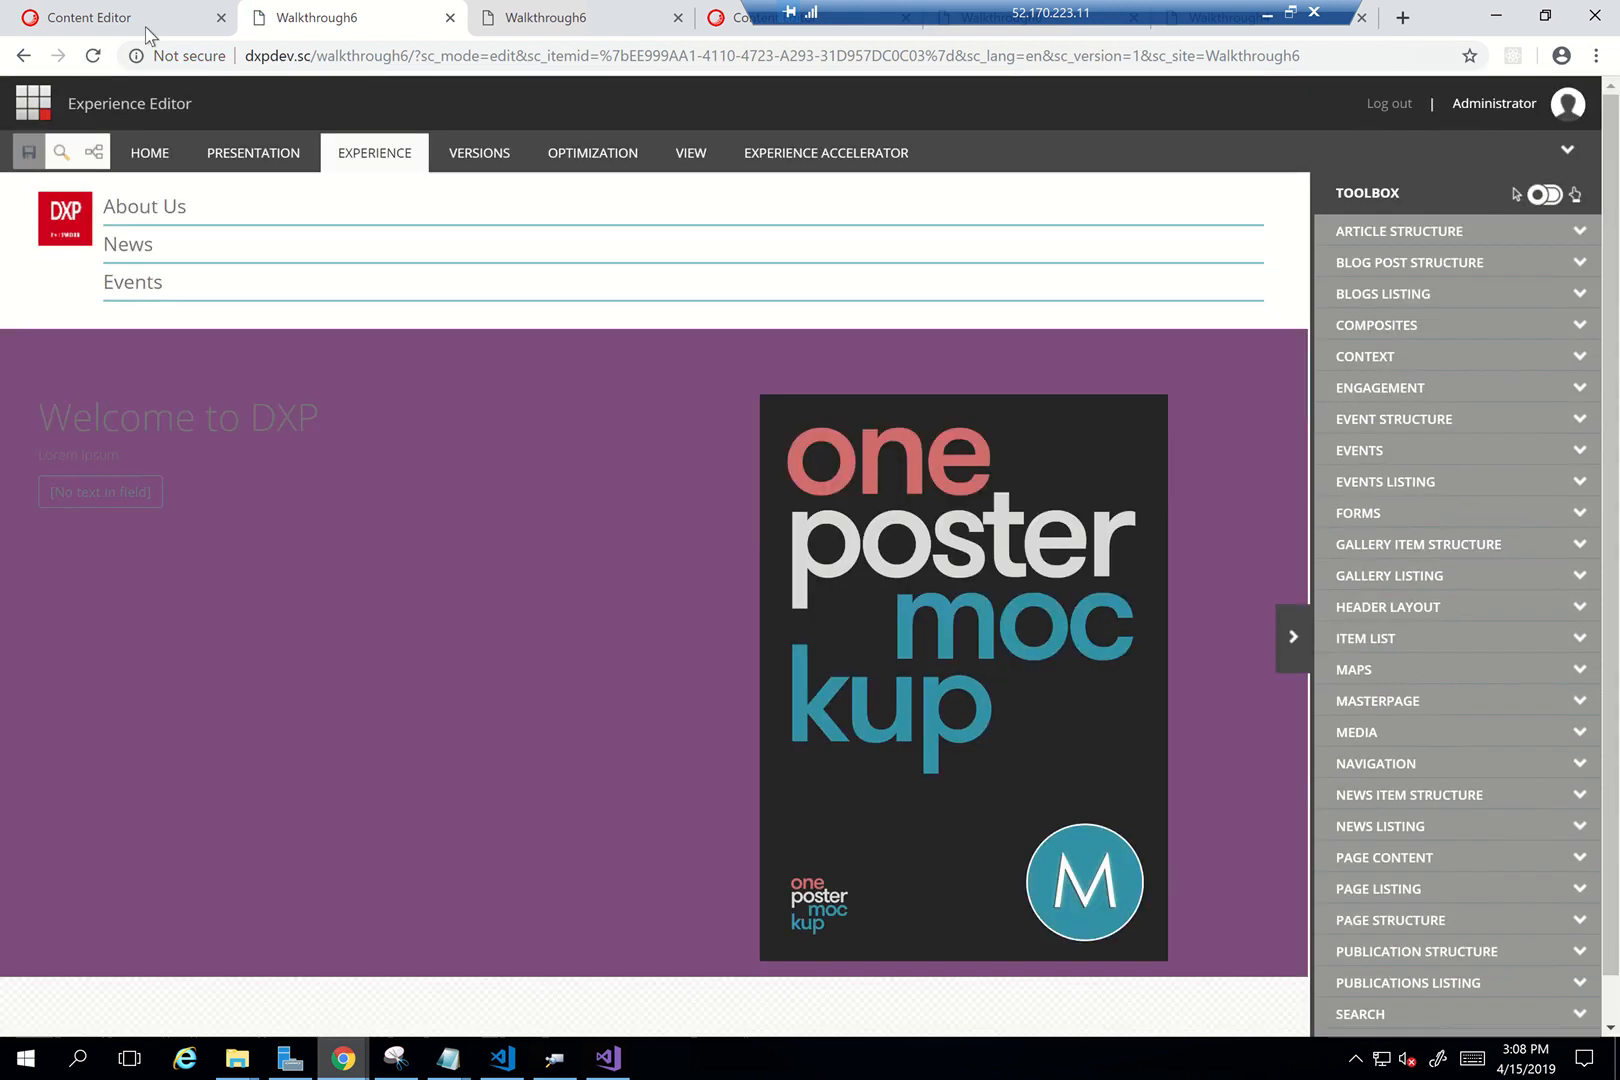
In the Content Editor, expand System > Settings > Feature in the content tree
{"action": "left_click", "coordinate": [137, 27]}
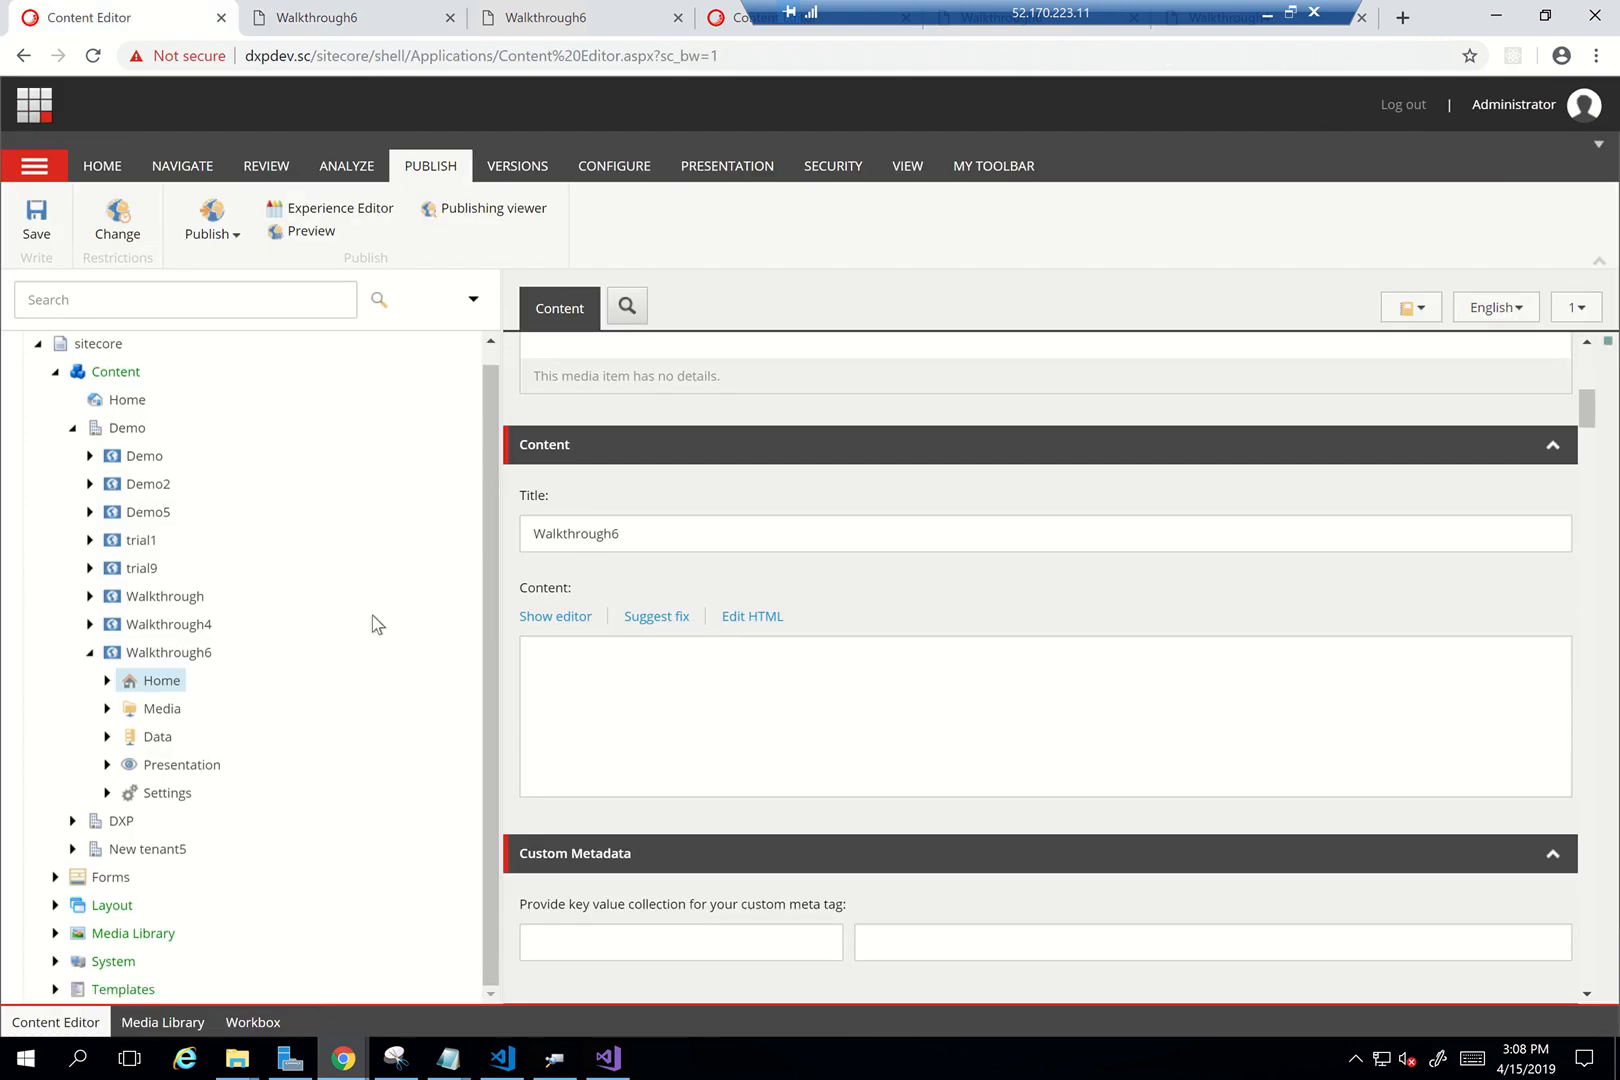
{"action": "left_click", "coordinate": [55, 961]}
{"action": "scroll", "coordinate": [243, 871], "scroll_direction": "down", "scroll_amount": 3}
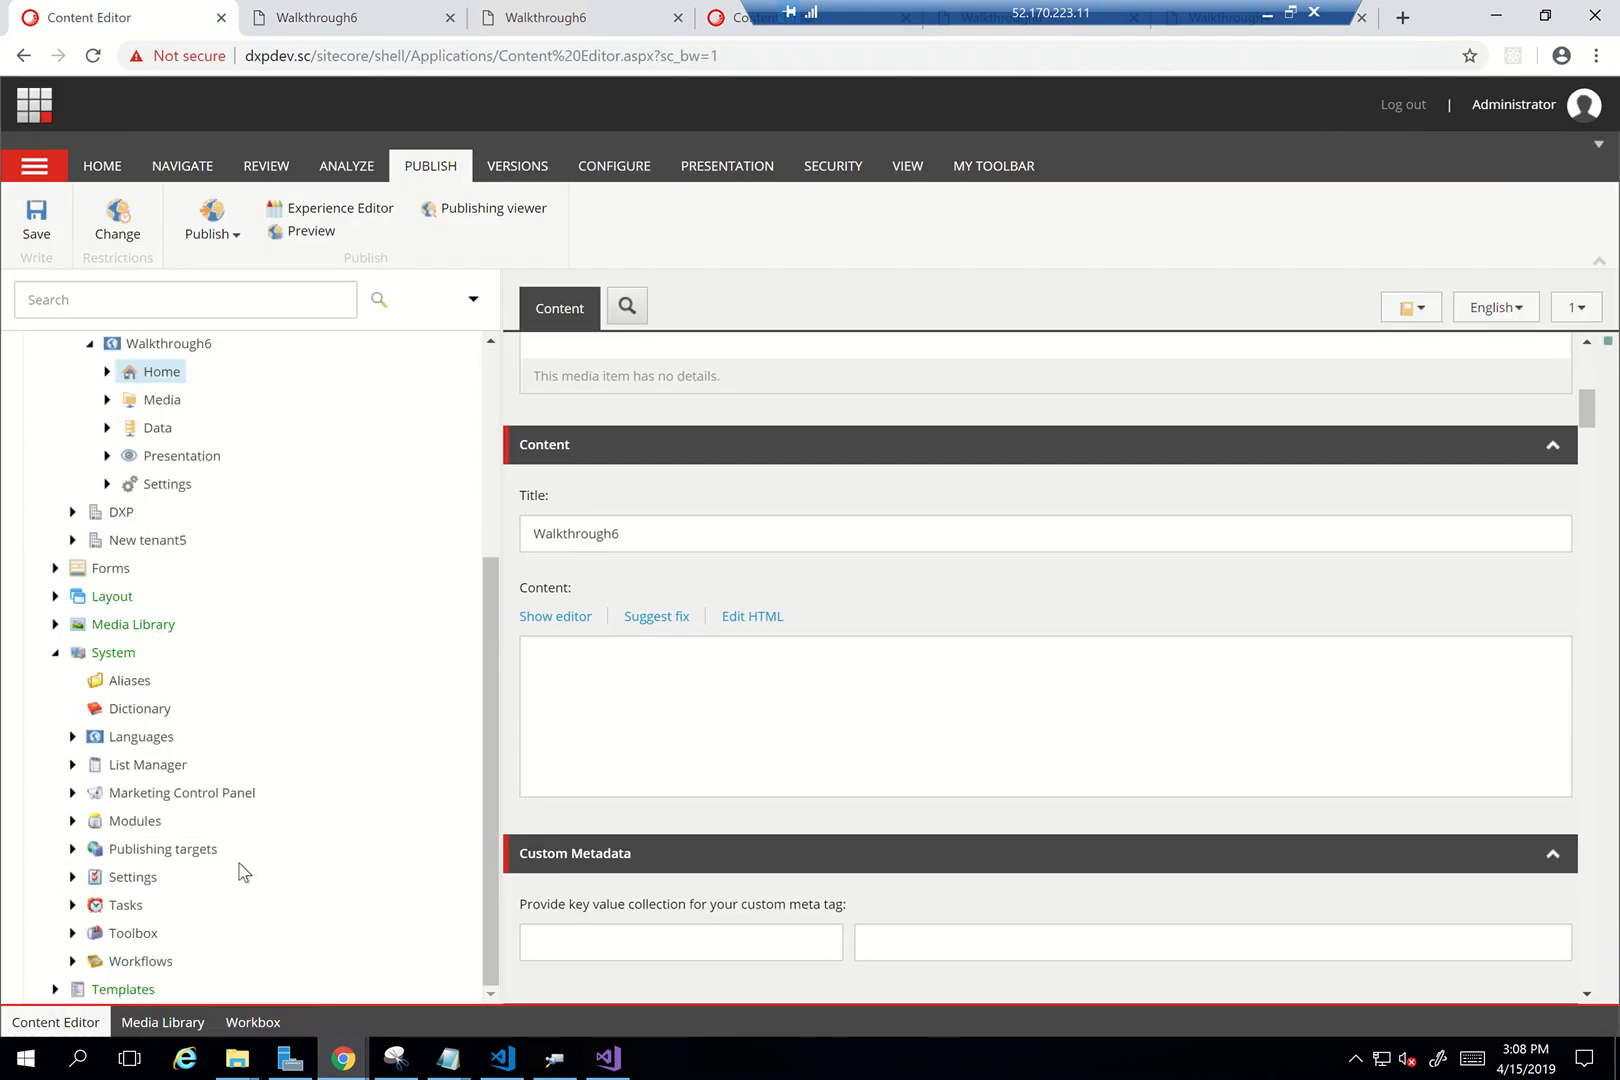
{"action": "left_click", "coordinate": [72, 877]}
{"action": "scroll", "coordinate": [278, 874], "scroll_direction": "down", "scroll_amount": 4}
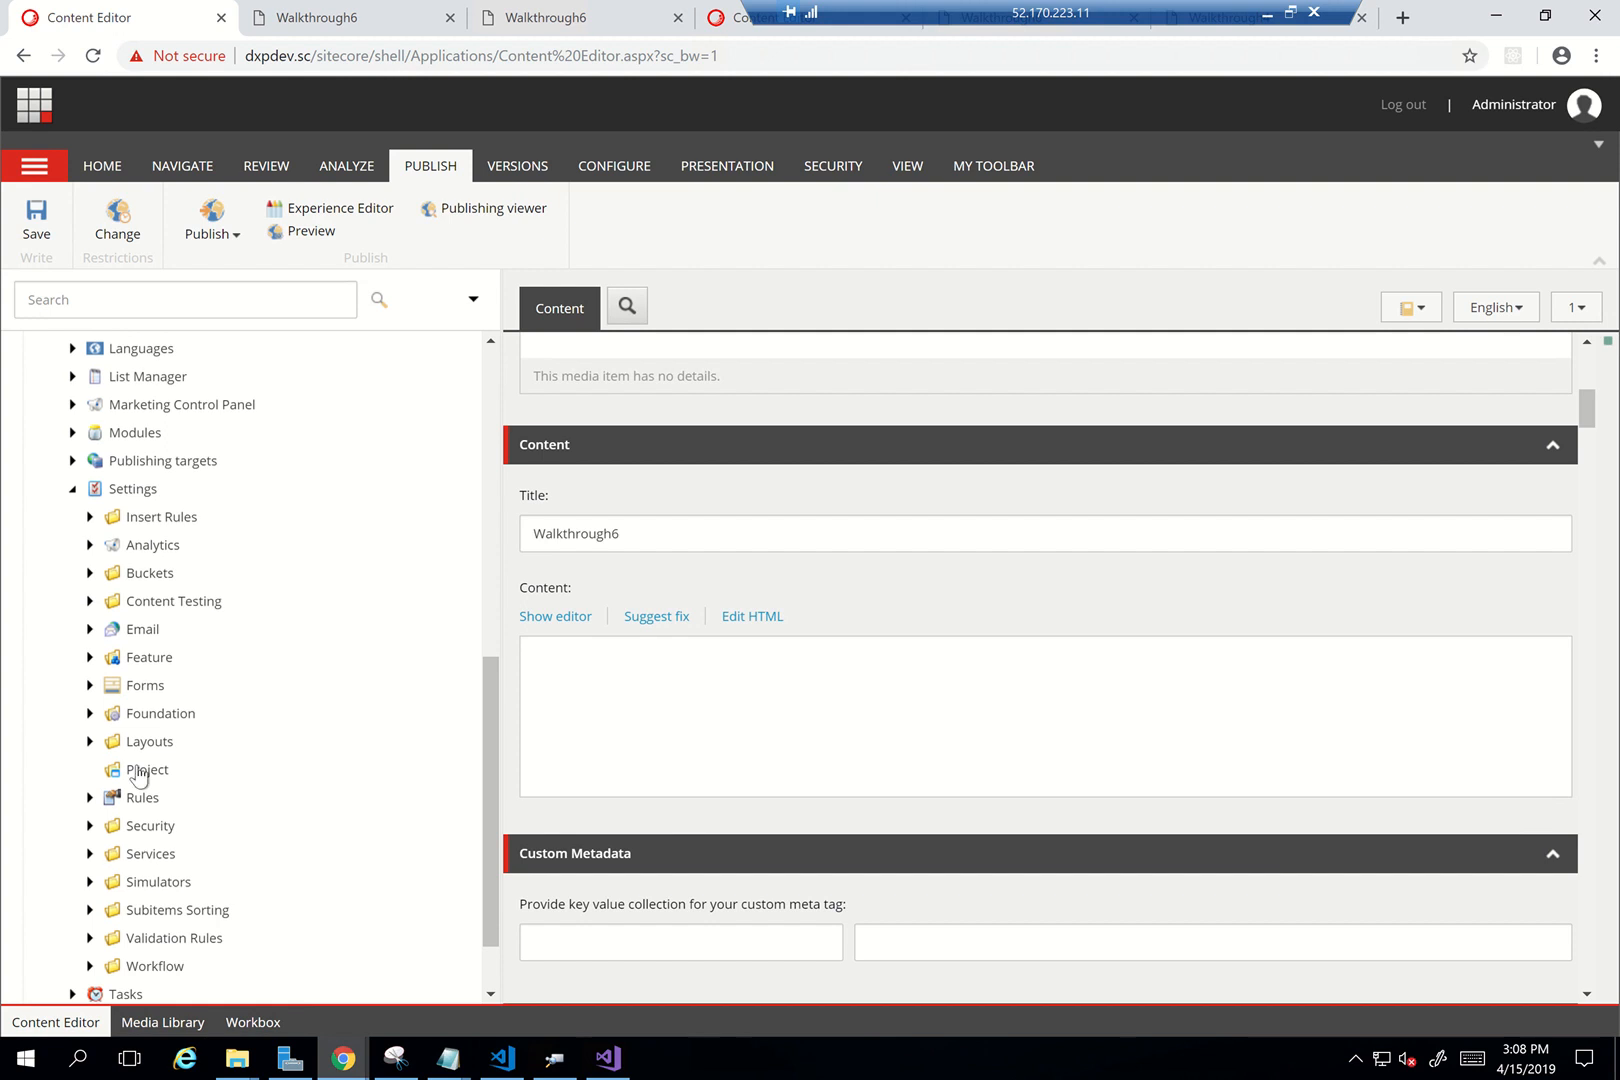
{"action": "left_click", "coordinate": [89, 657]}
{"action": "left_click", "coordinate": [150, 660]}
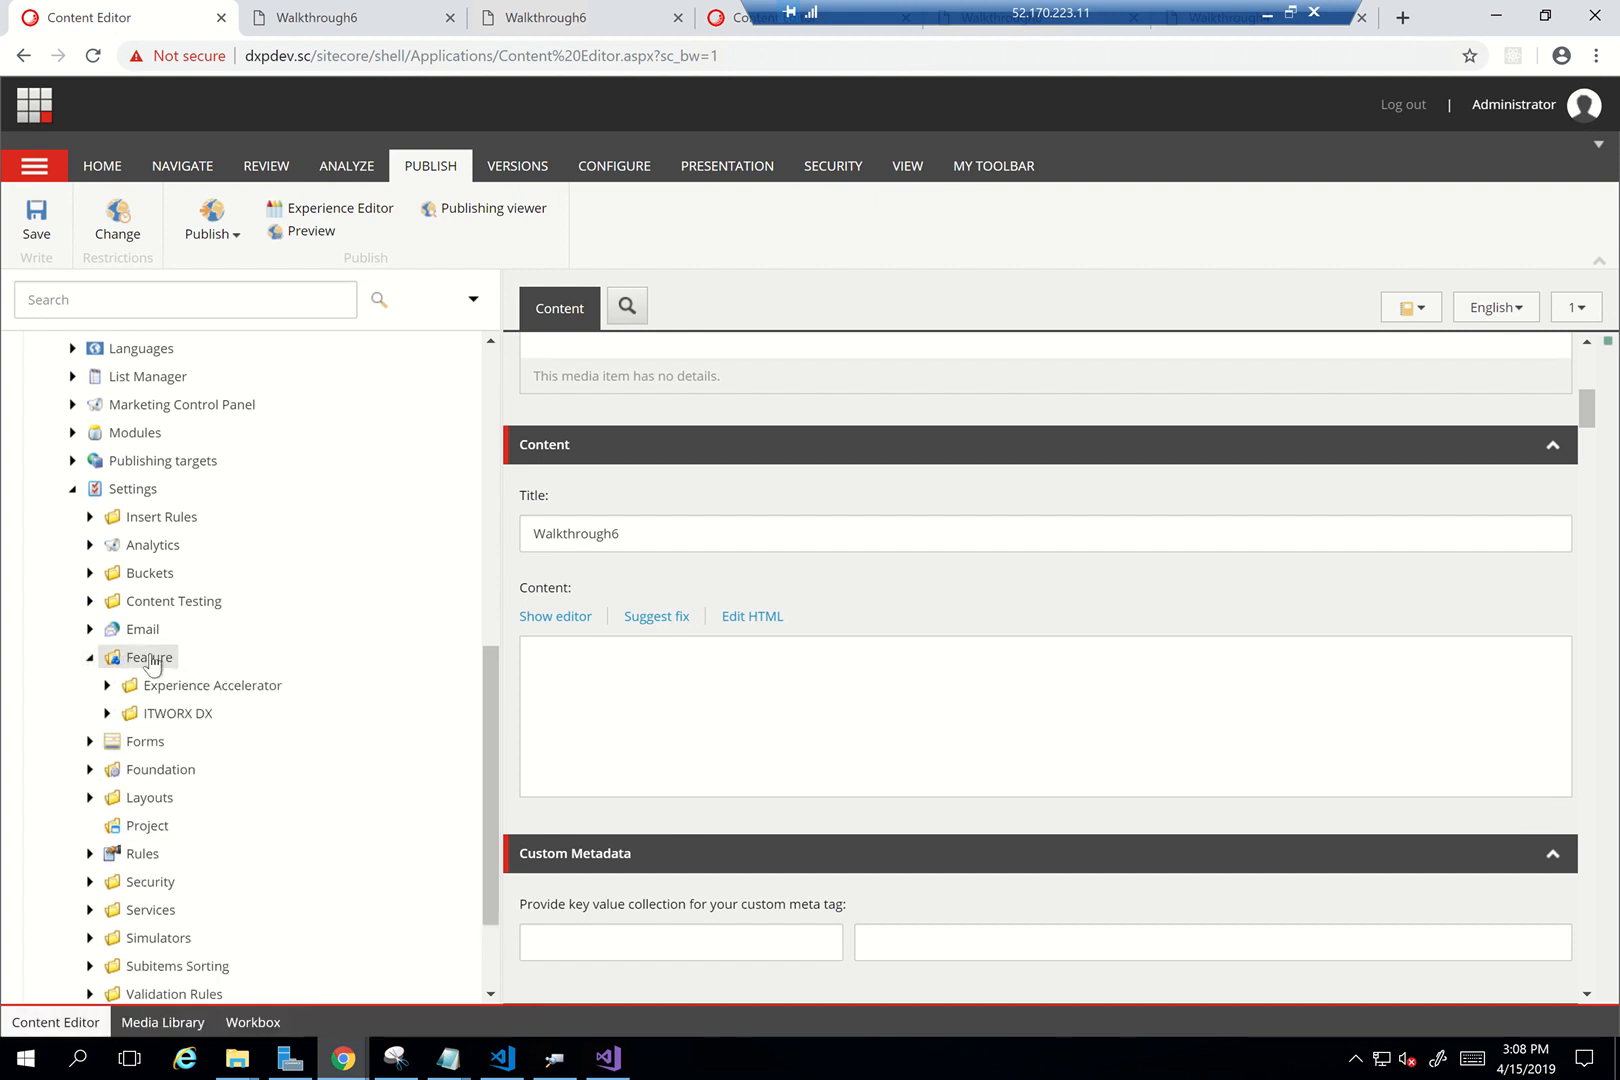
Create the Highlights module under Feature/ITWORX DX/Content Components, without a Layouts folder
{"action": "left_click", "coordinate": [609, 443]}
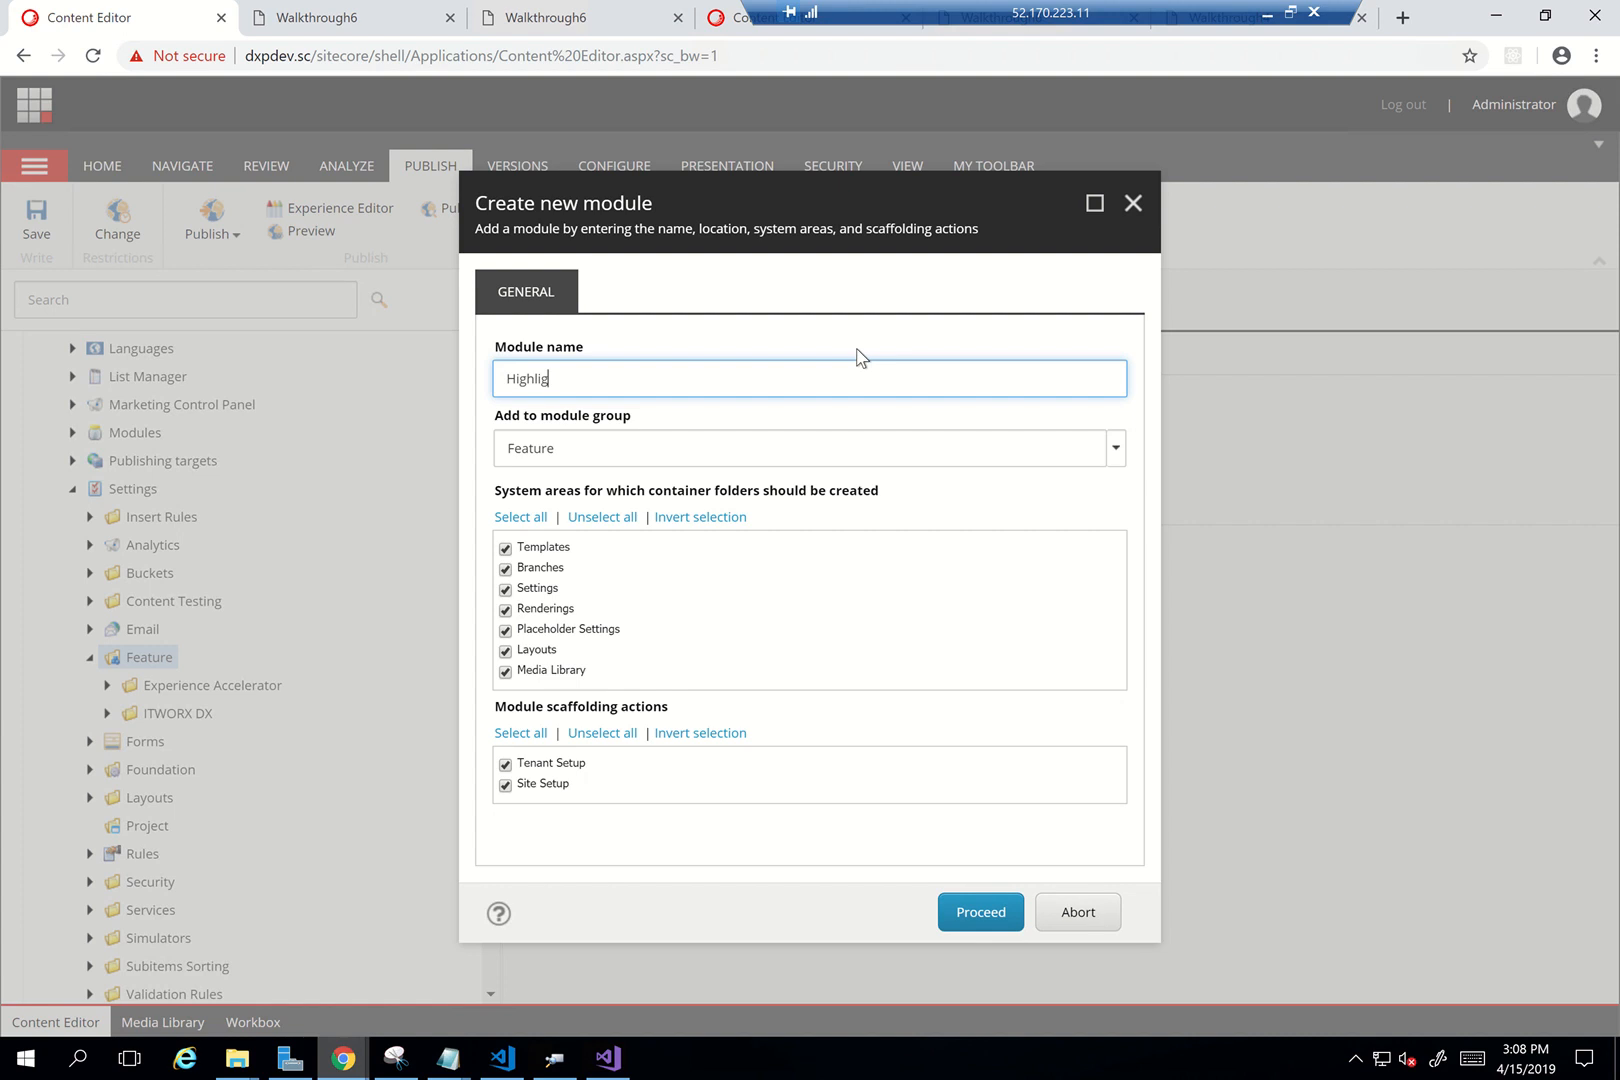
{"action": "type", "text": "Highlights"}
{"action": "left_click", "coordinate": [1115, 448]}
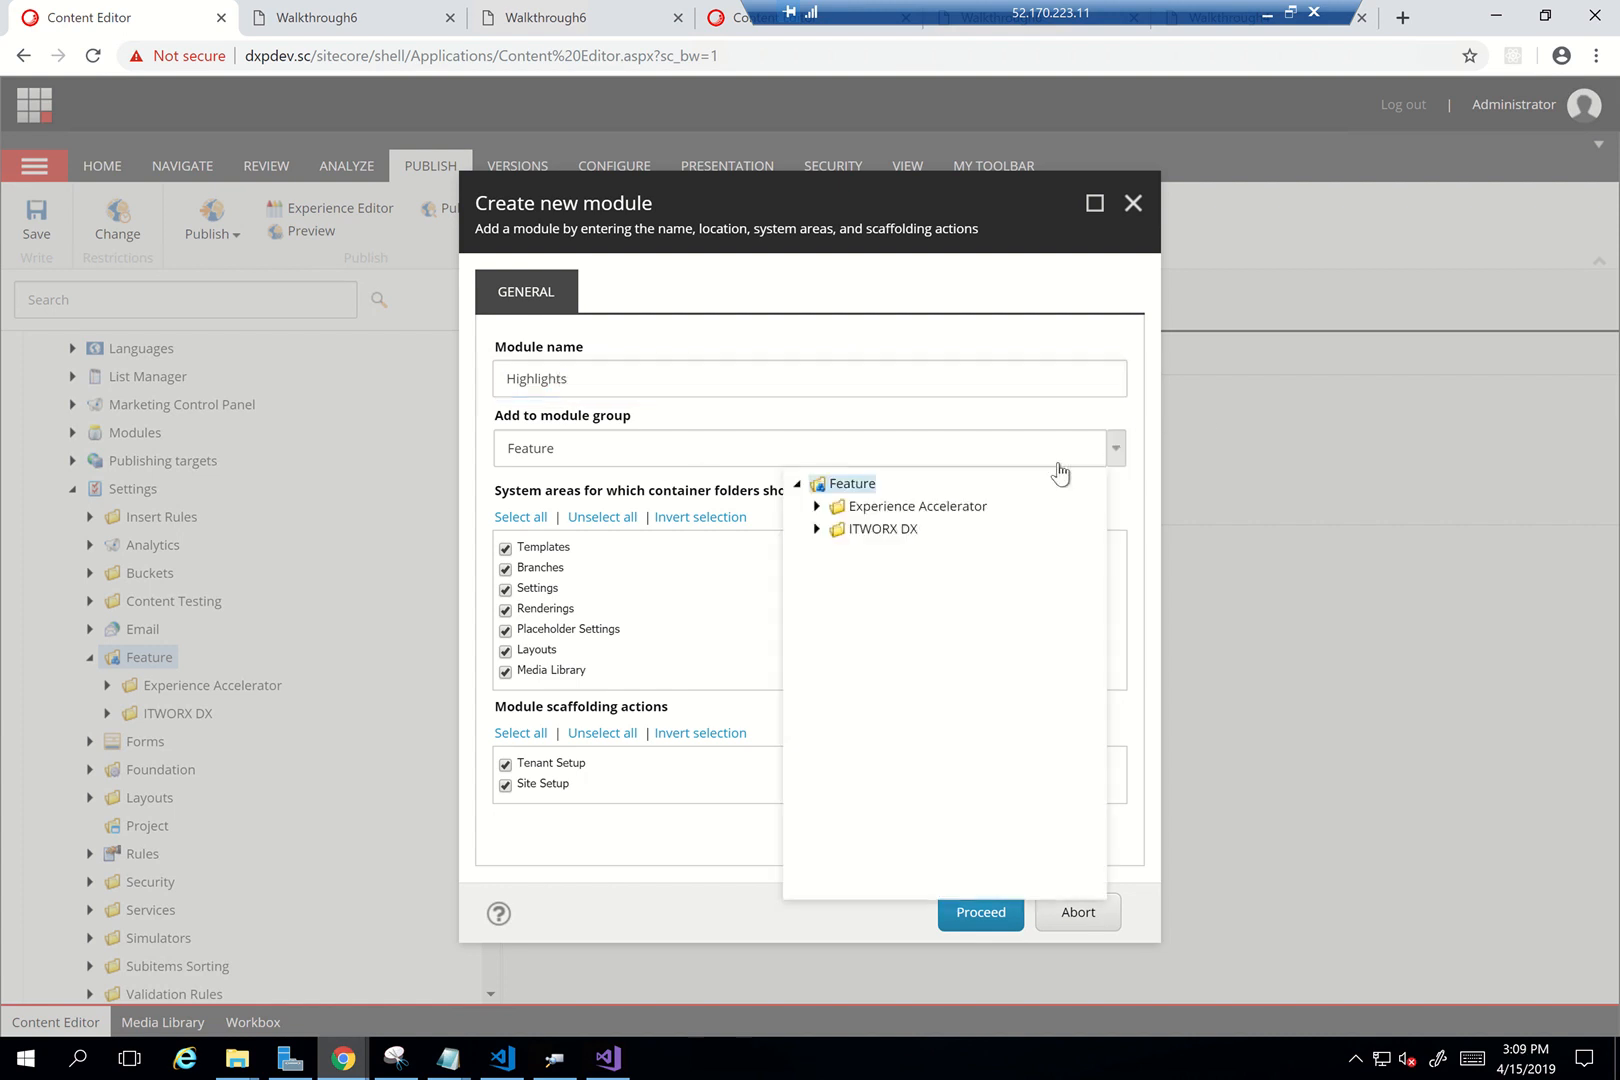
{"action": "left_click", "coordinate": [816, 529]}
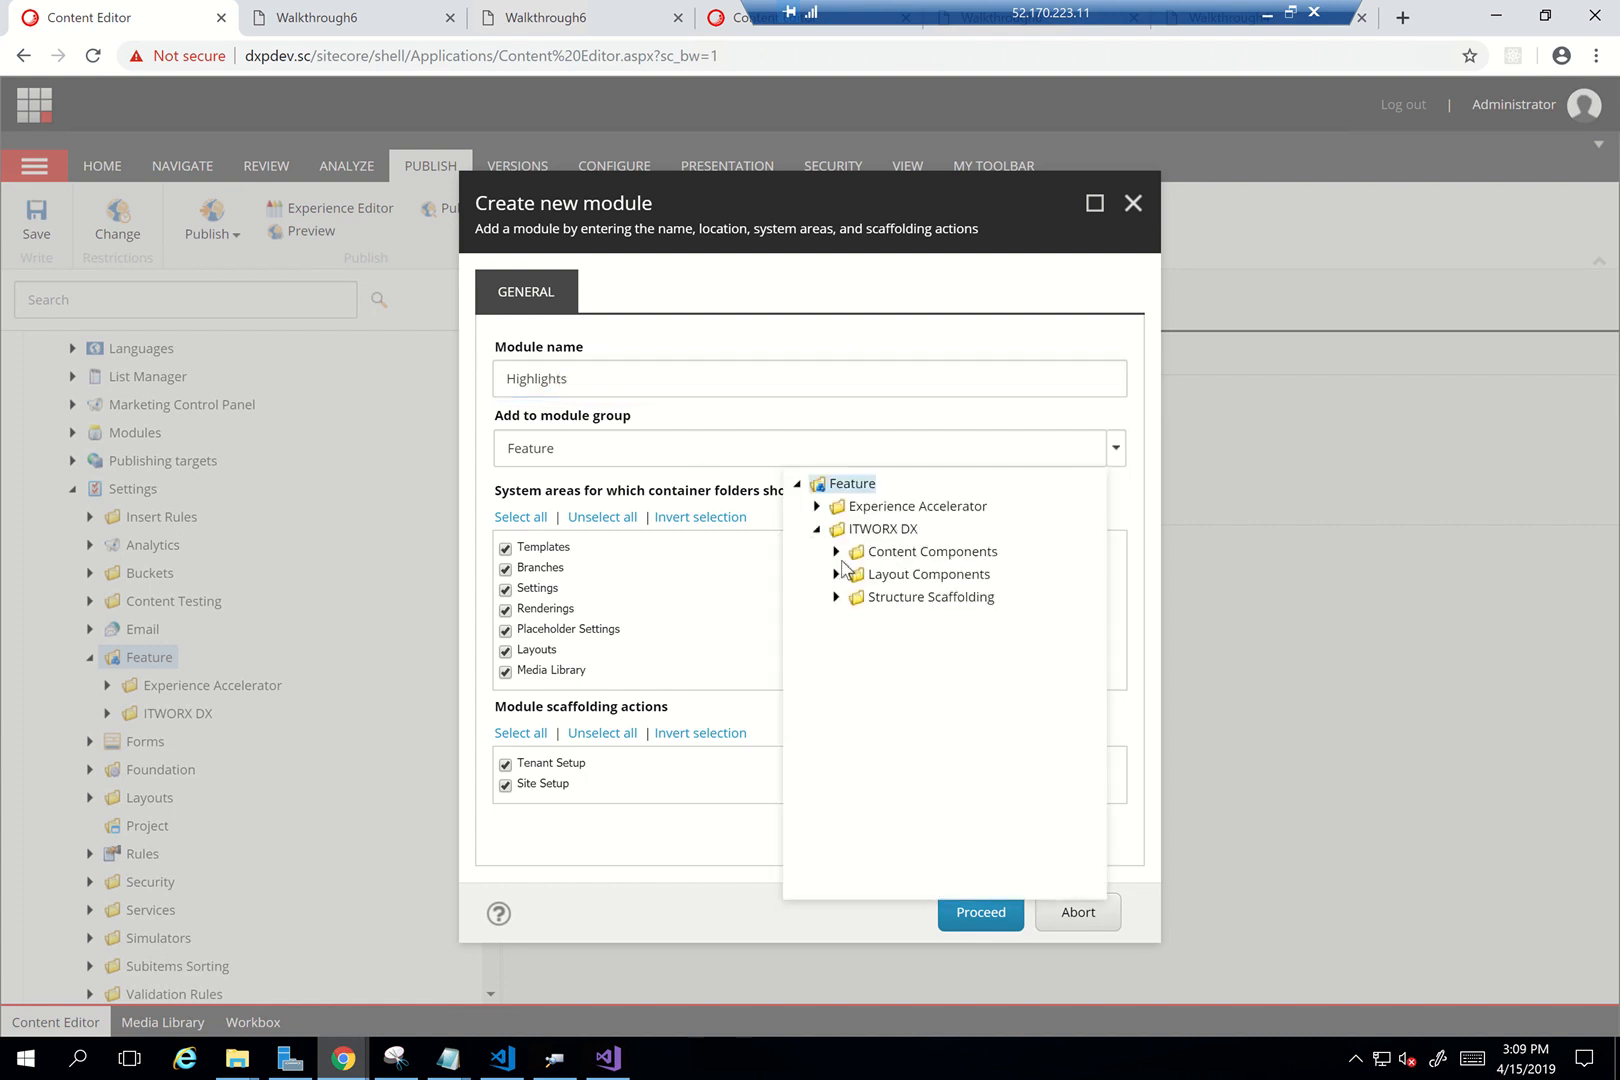
{"action": "left_click", "coordinate": [836, 552]}
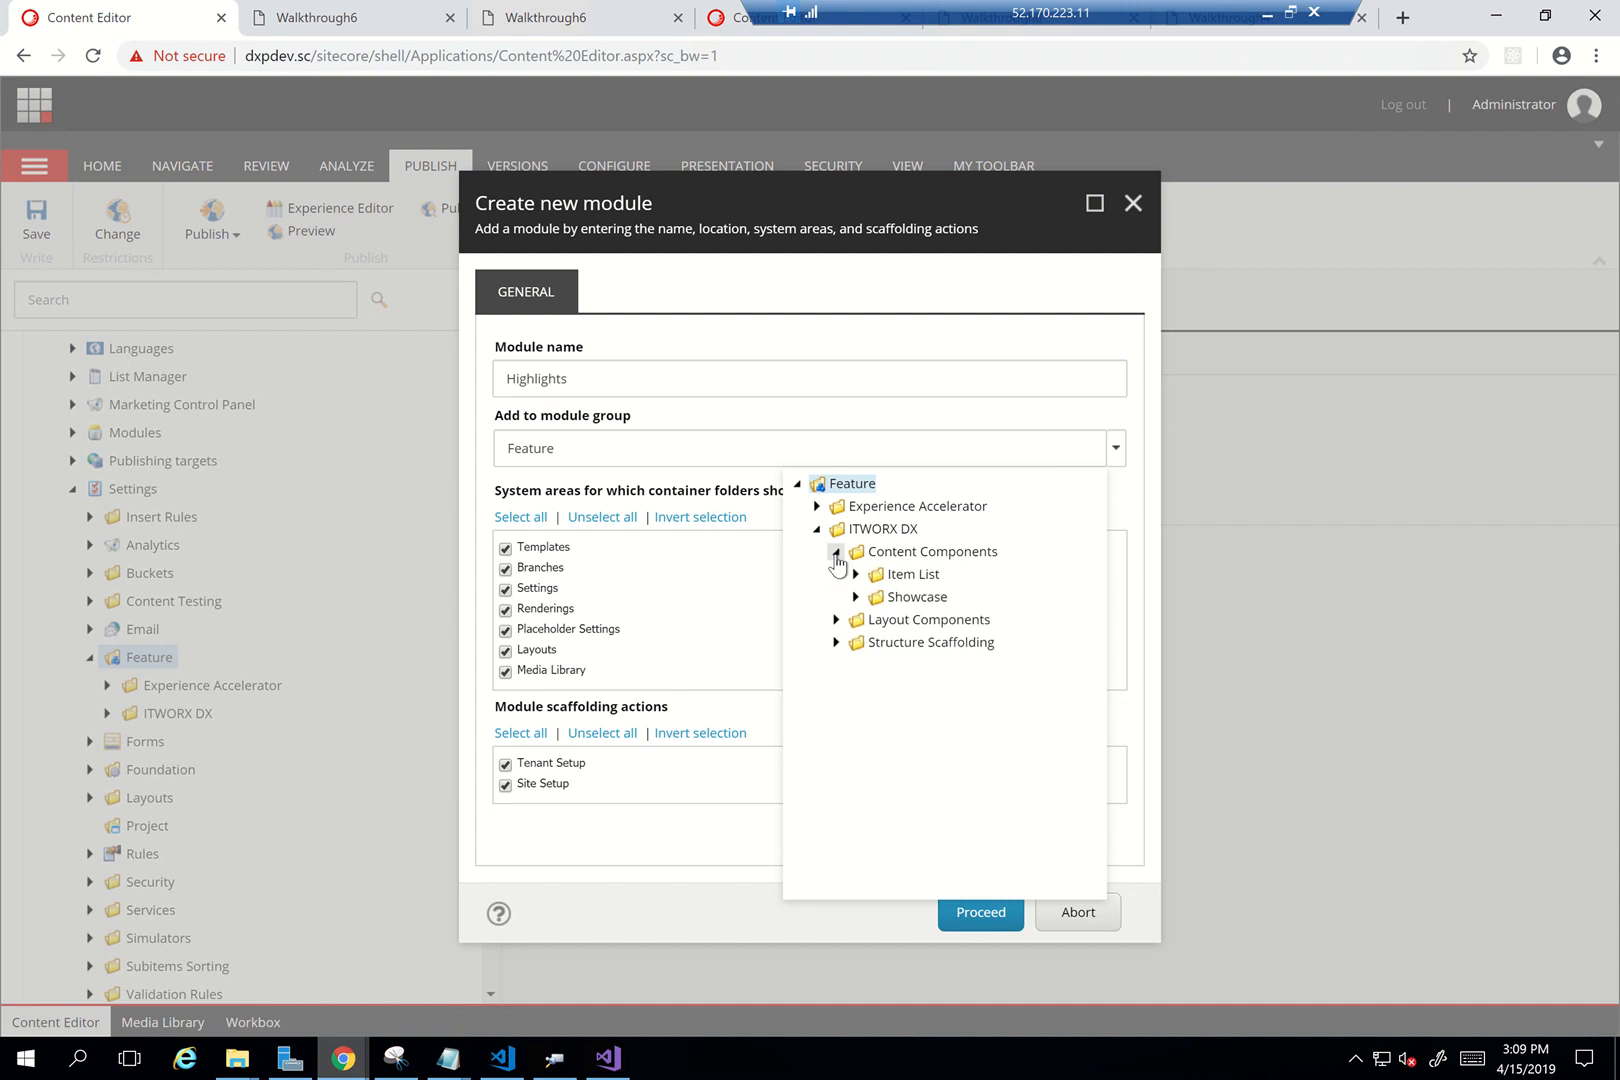
{"action": "left_click", "coordinate": [890, 552]}
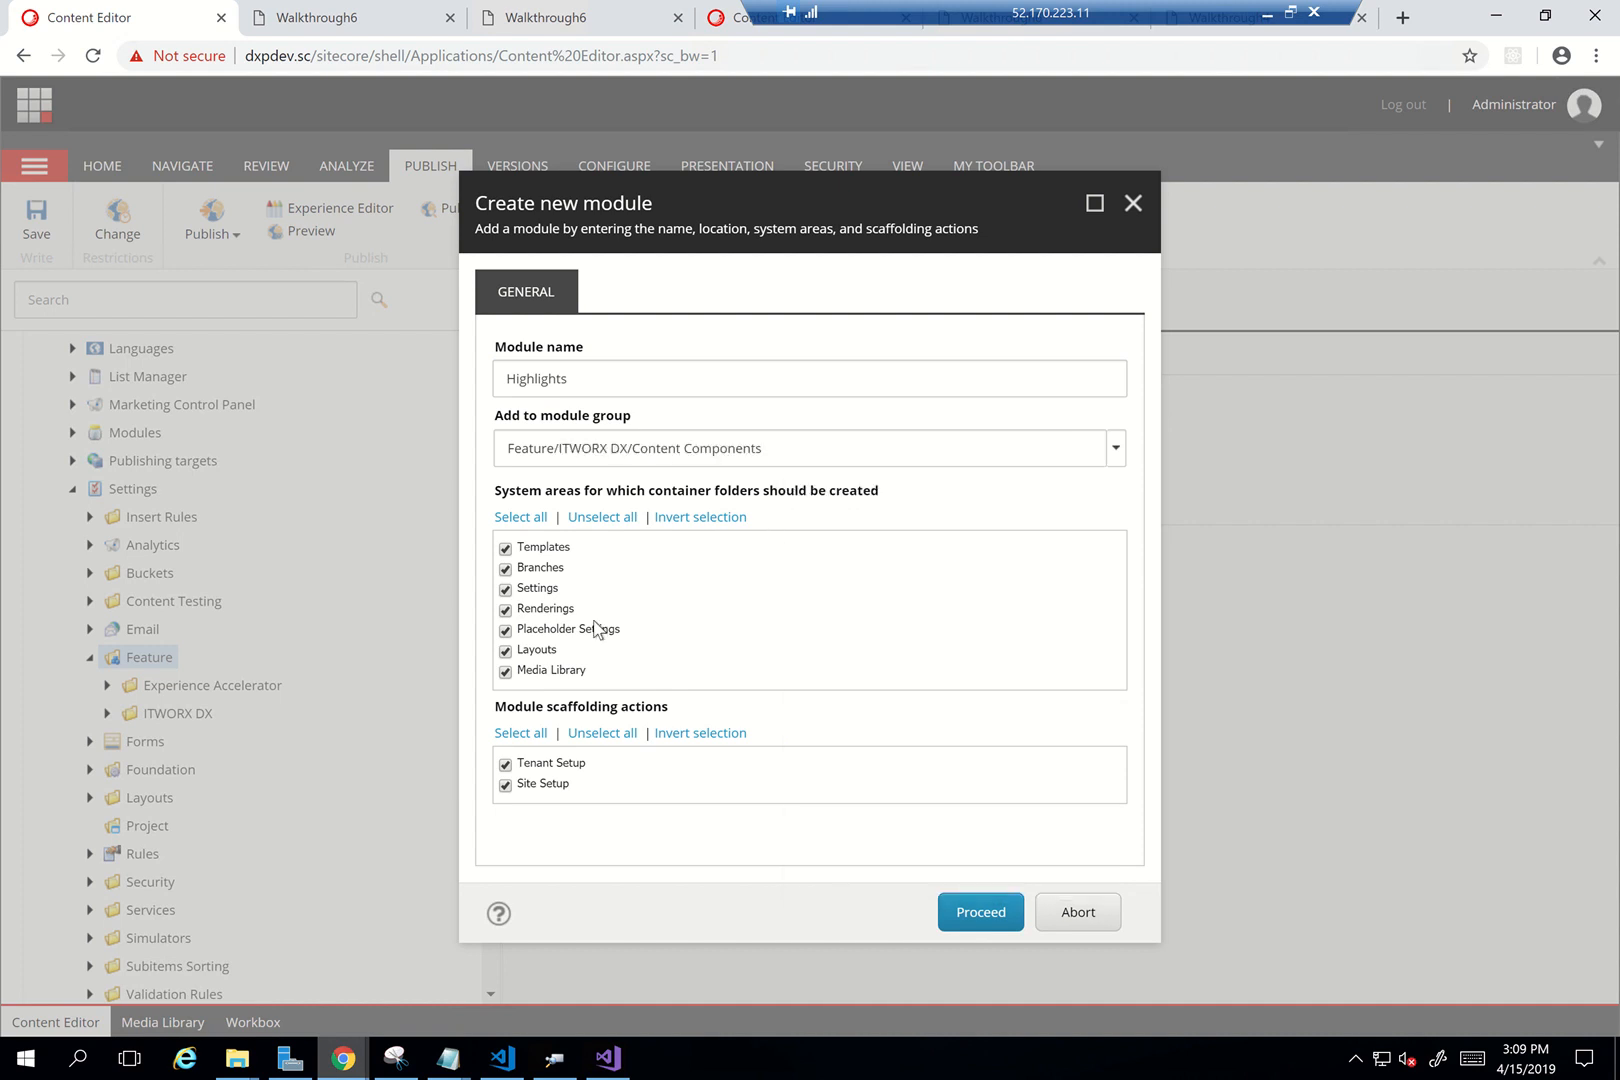
{"action": "left_click", "coordinate": [505, 651]}
{"action": "left_click", "coordinate": [969, 914]}
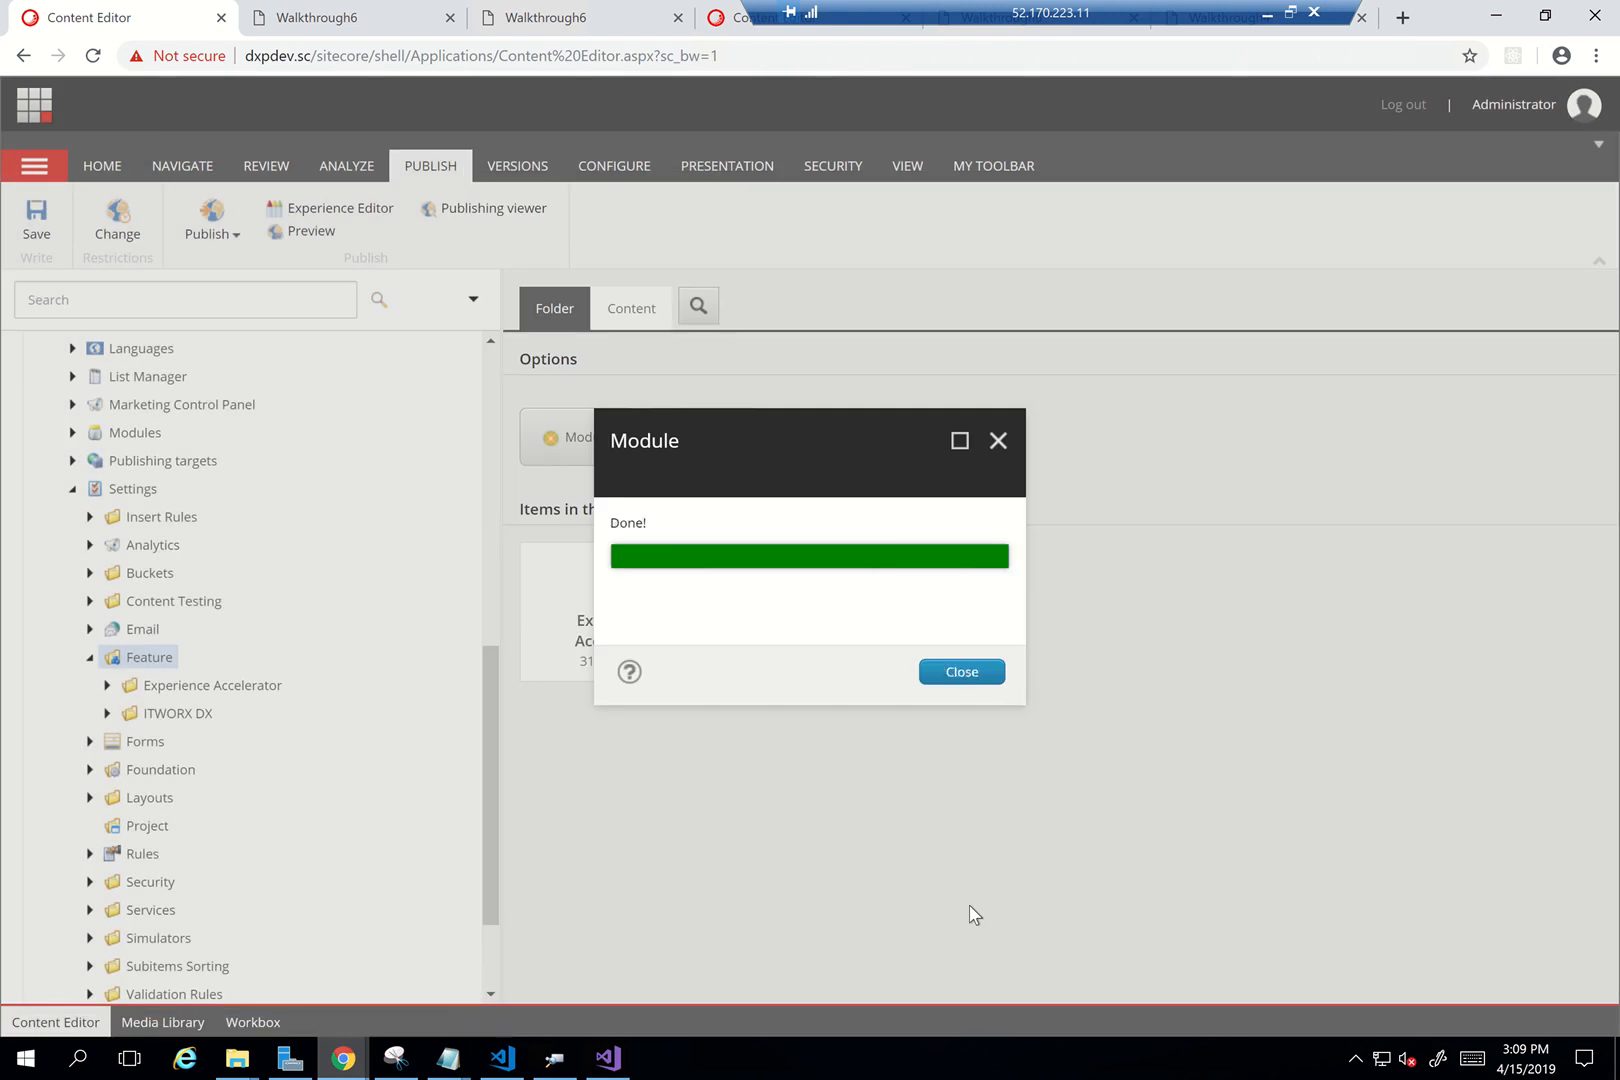
{"action": "left_click", "coordinate": [976, 680]}
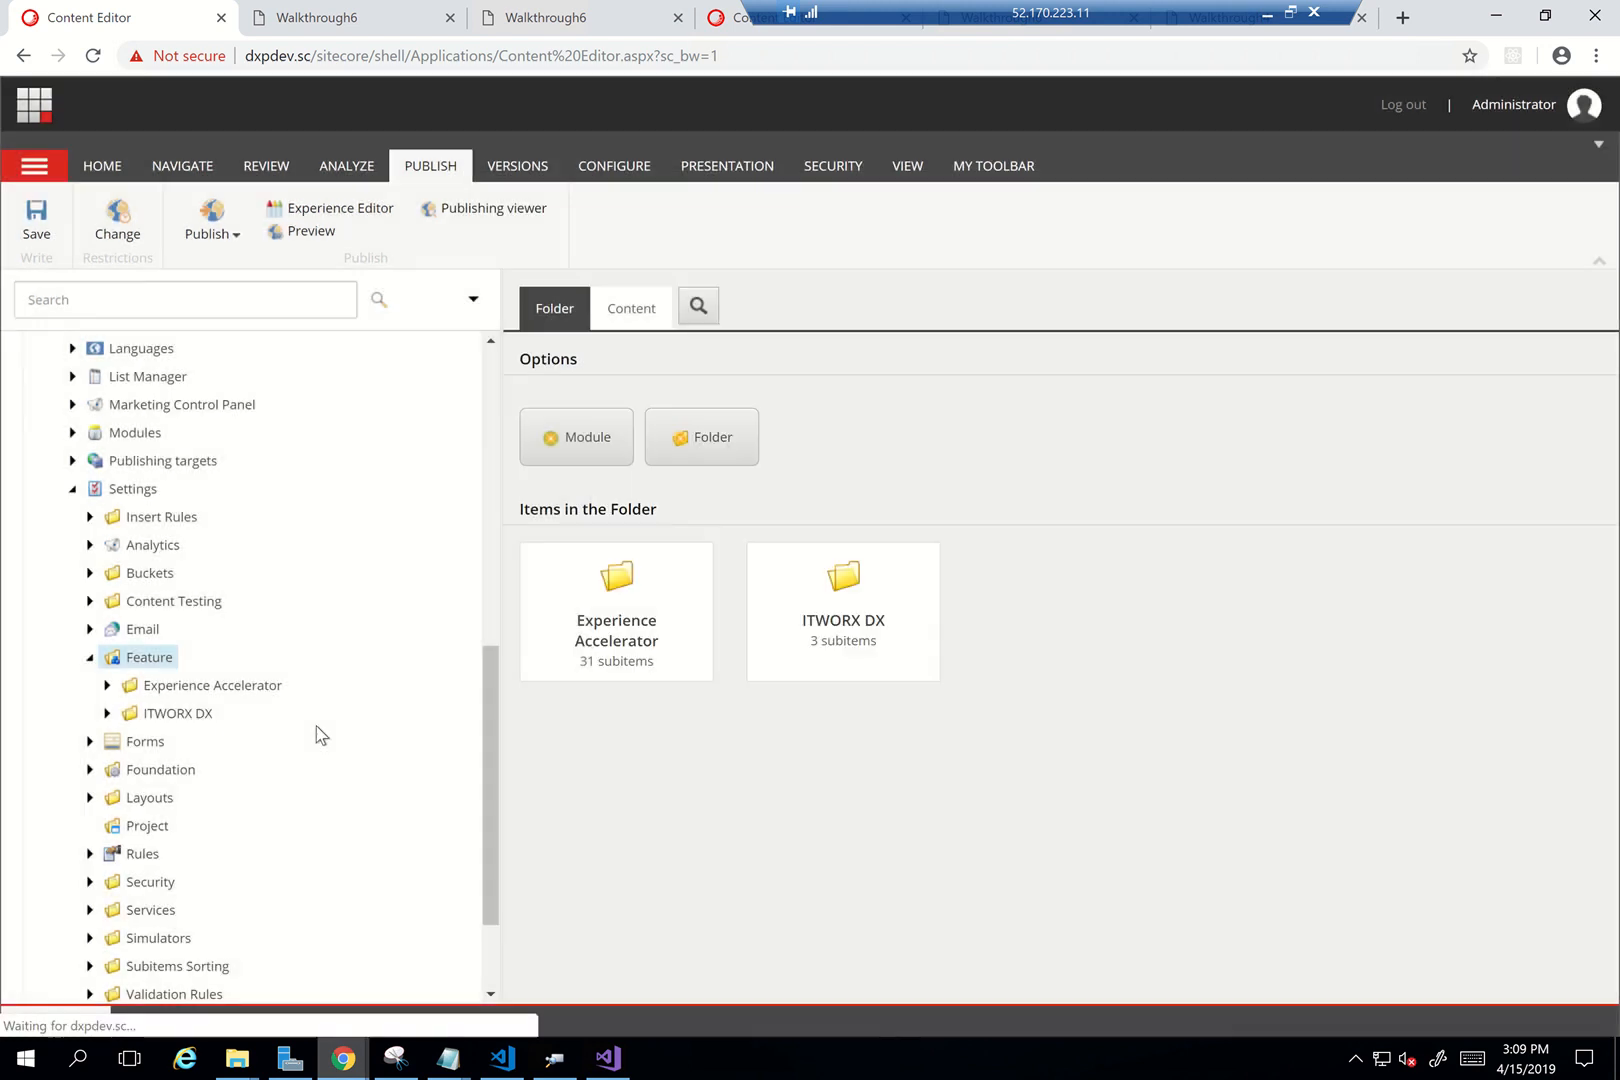
Expand ITWORX DX > Content Components > Highlights and open the Highlights Site Setup item
{"action": "left_click", "coordinate": [106, 713]}
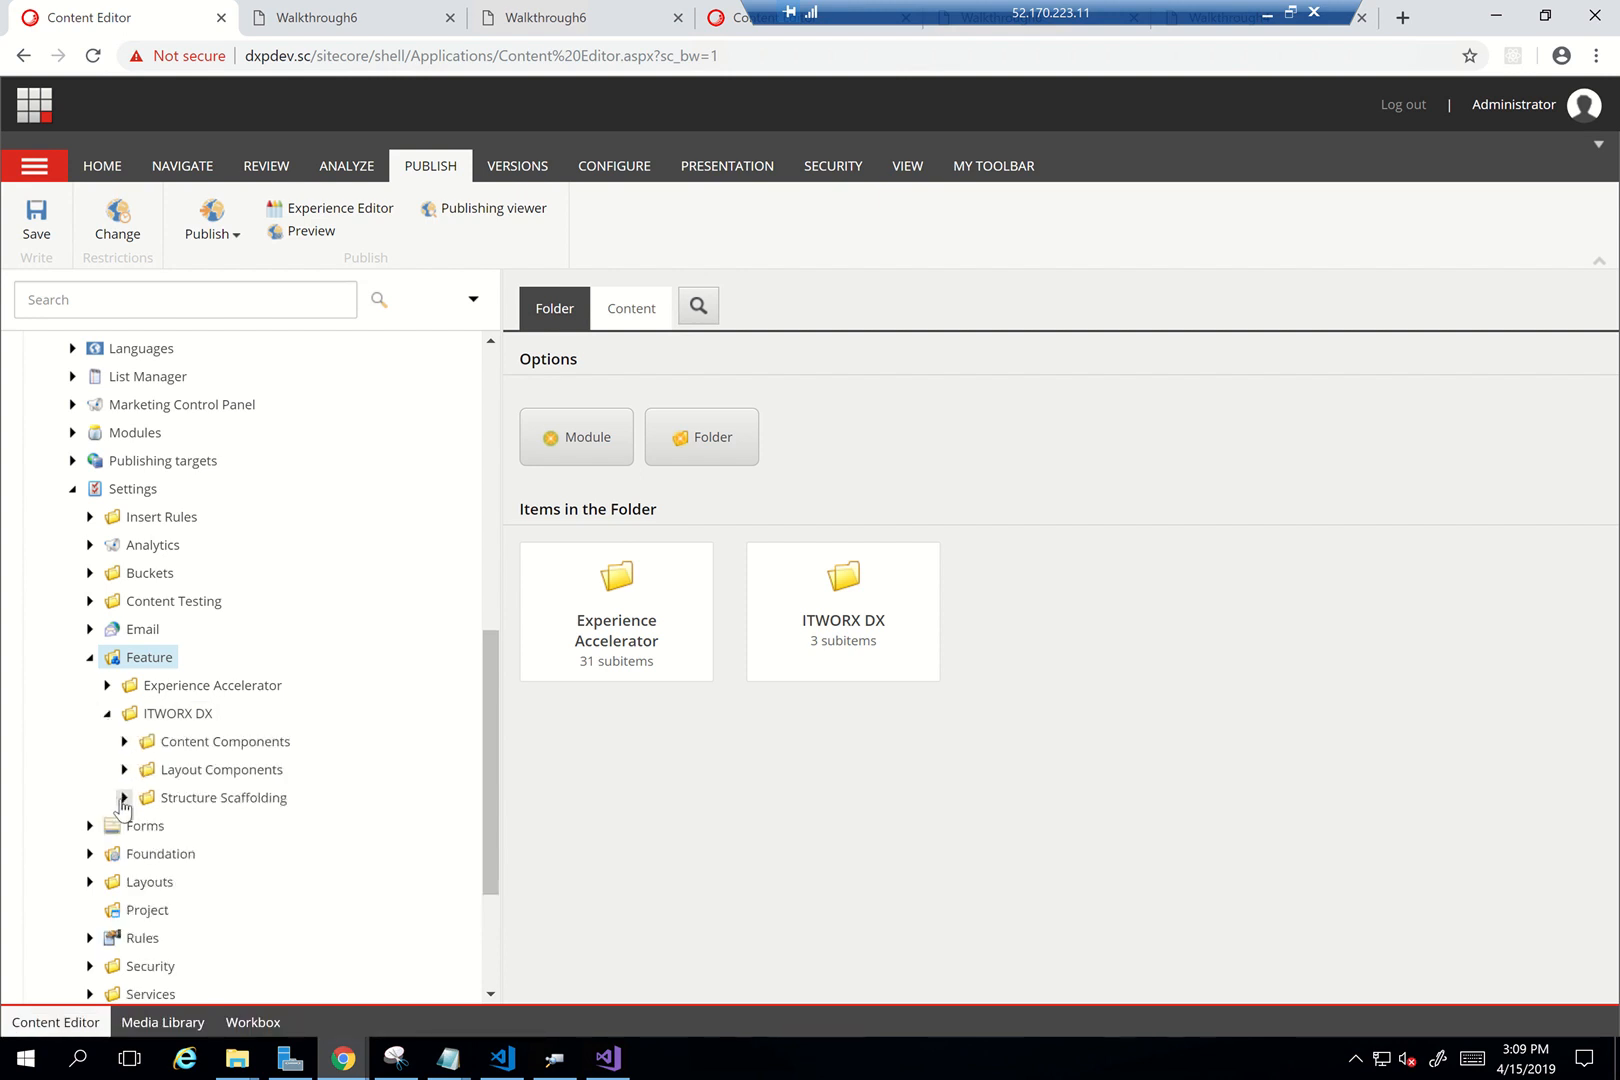
{"action": "left_click", "coordinate": [124, 741]}
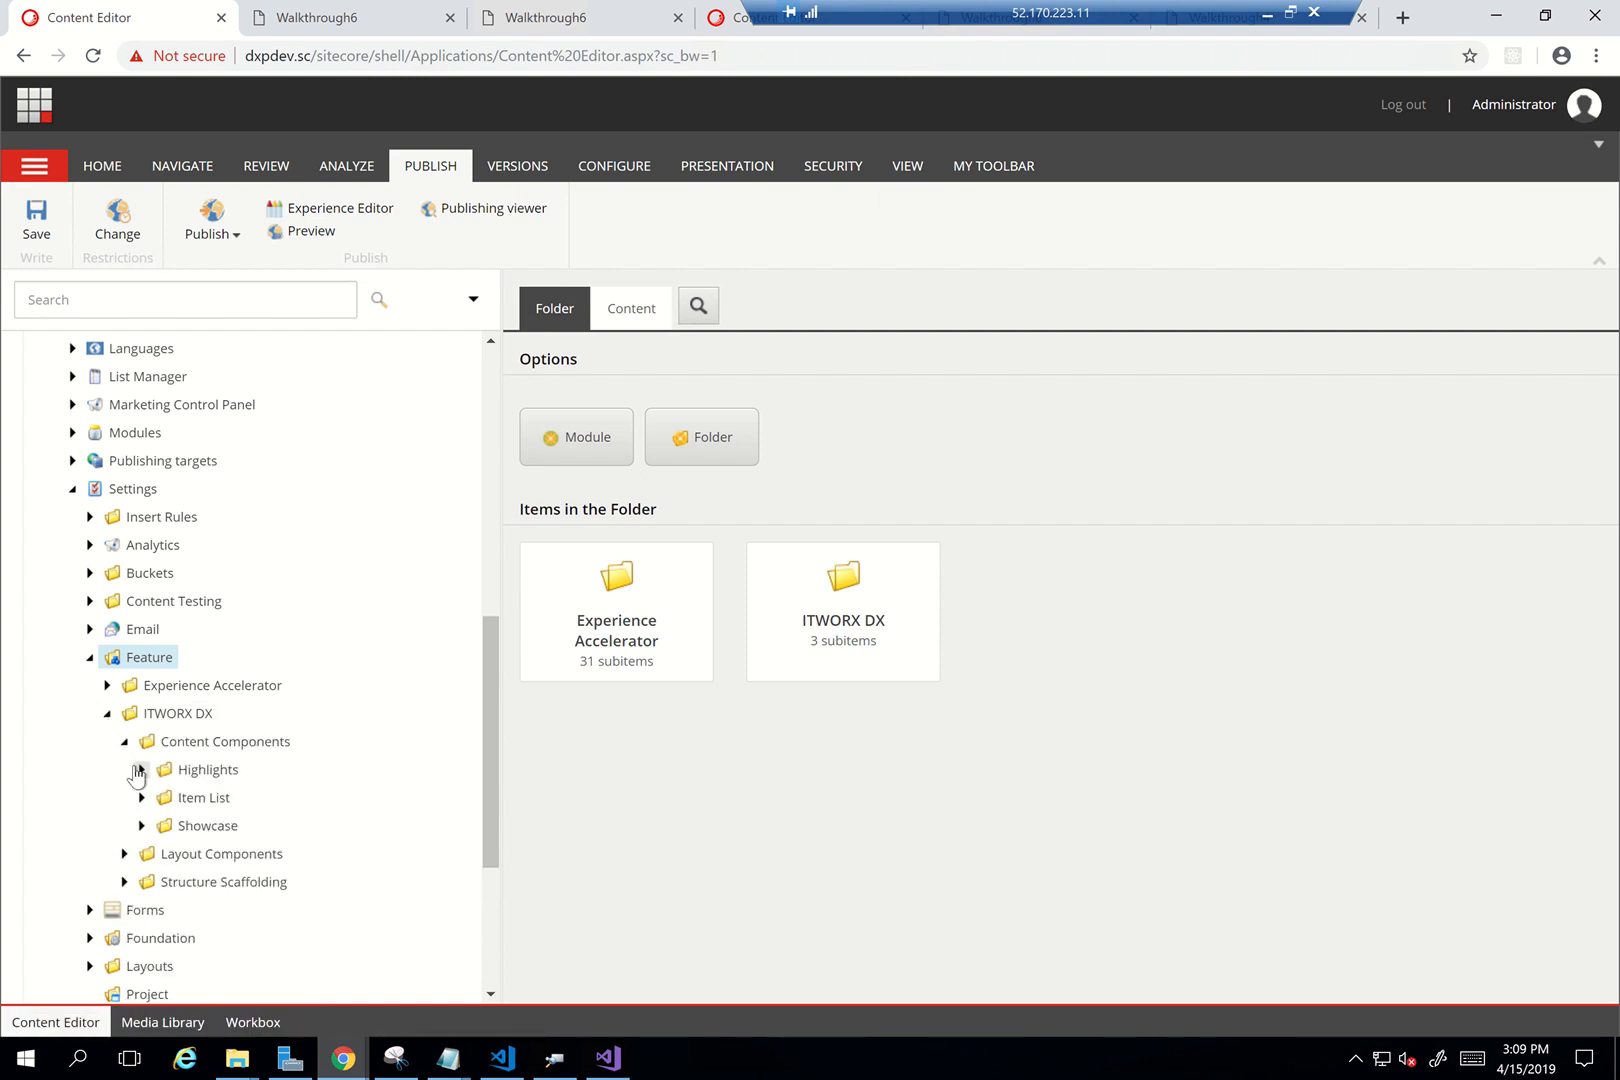
{"action": "left_click", "coordinate": [140, 770]}
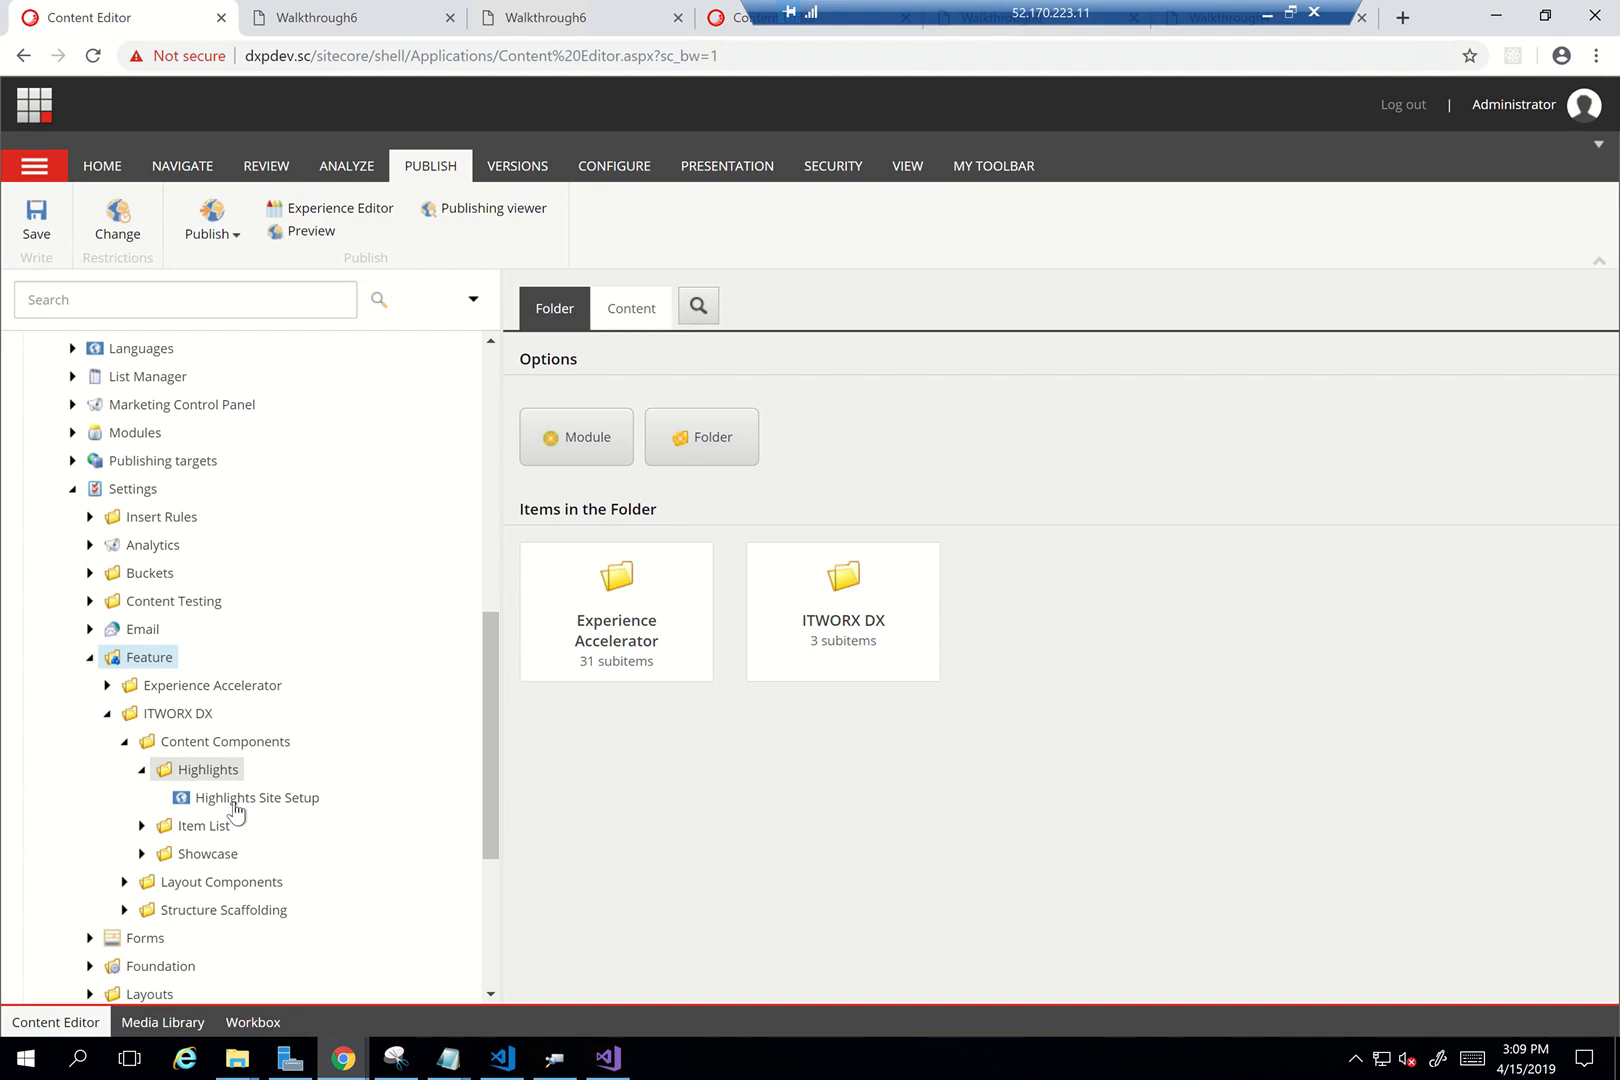
{"action": "left_click", "coordinate": [289, 804]}
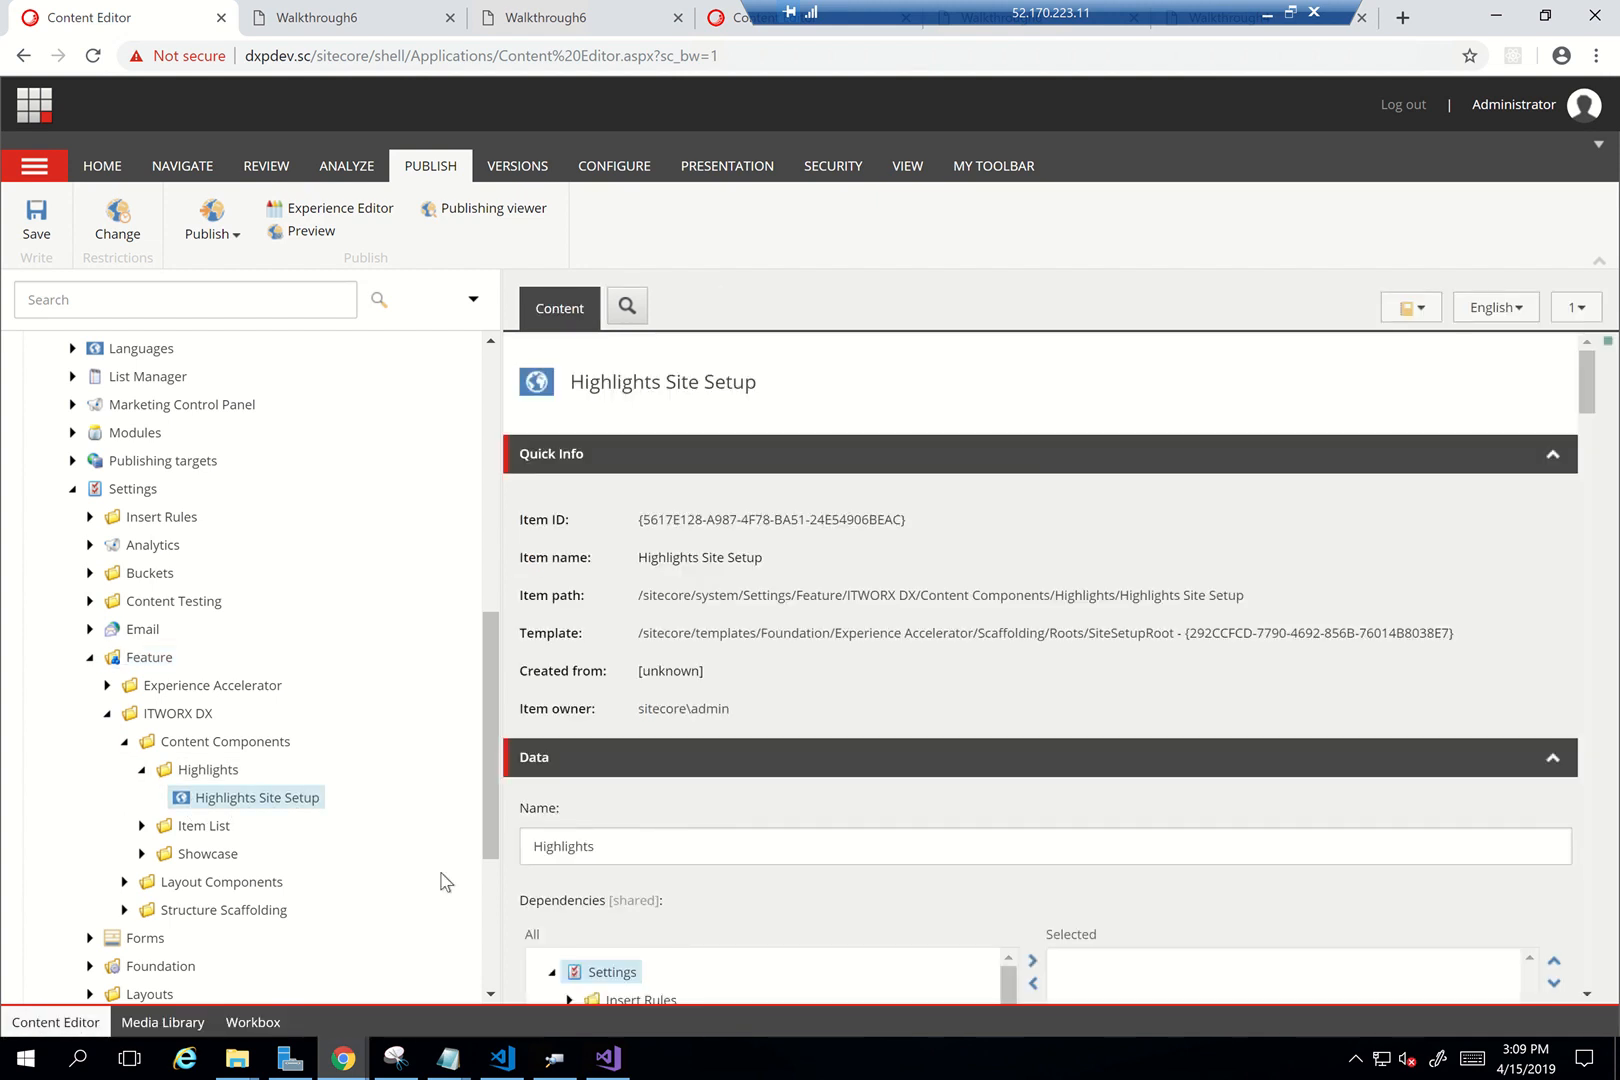
{"action": "scroll", "coordinate": [441, 879], "scroll_direction": "down", "scroll_amount": 3}
Expand Templates > Branches > Feature > ITWORX DX > Content Components to show the Highlights branch
{"action": "left_click", "coordinate": [55, 989]}
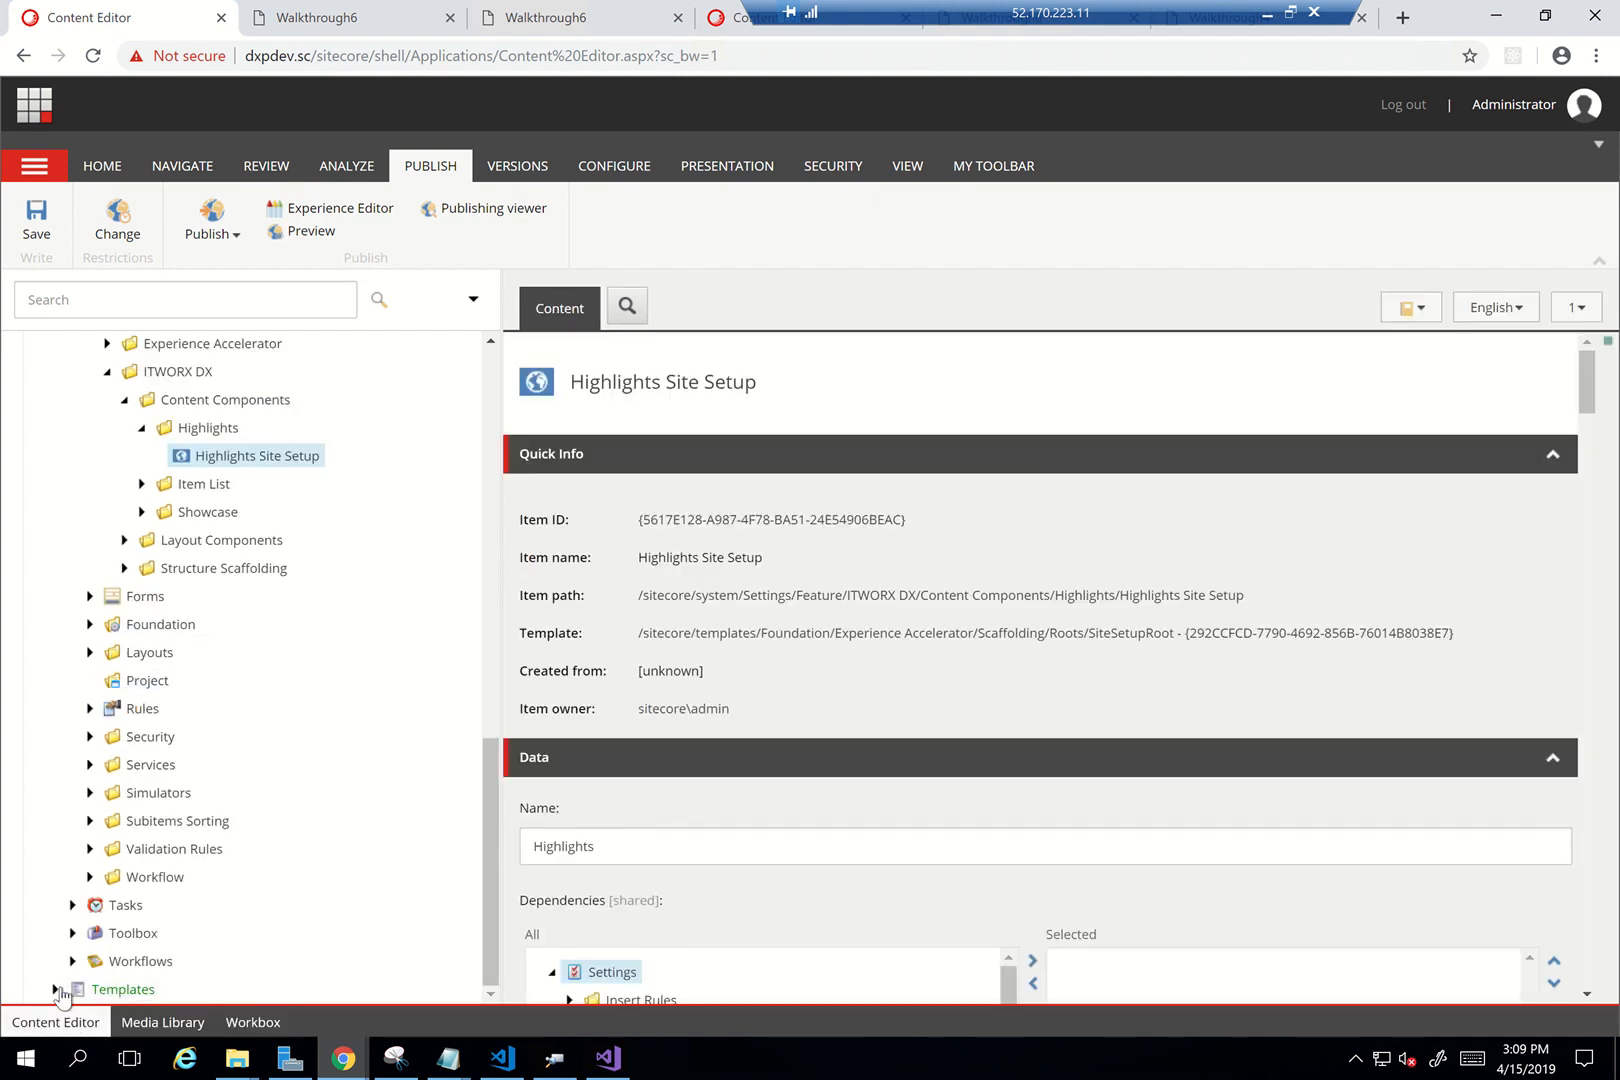
{"action": "scroll", "coordinate": [415, 875], "scroll_direction": "down", "scroll_amount": 3}
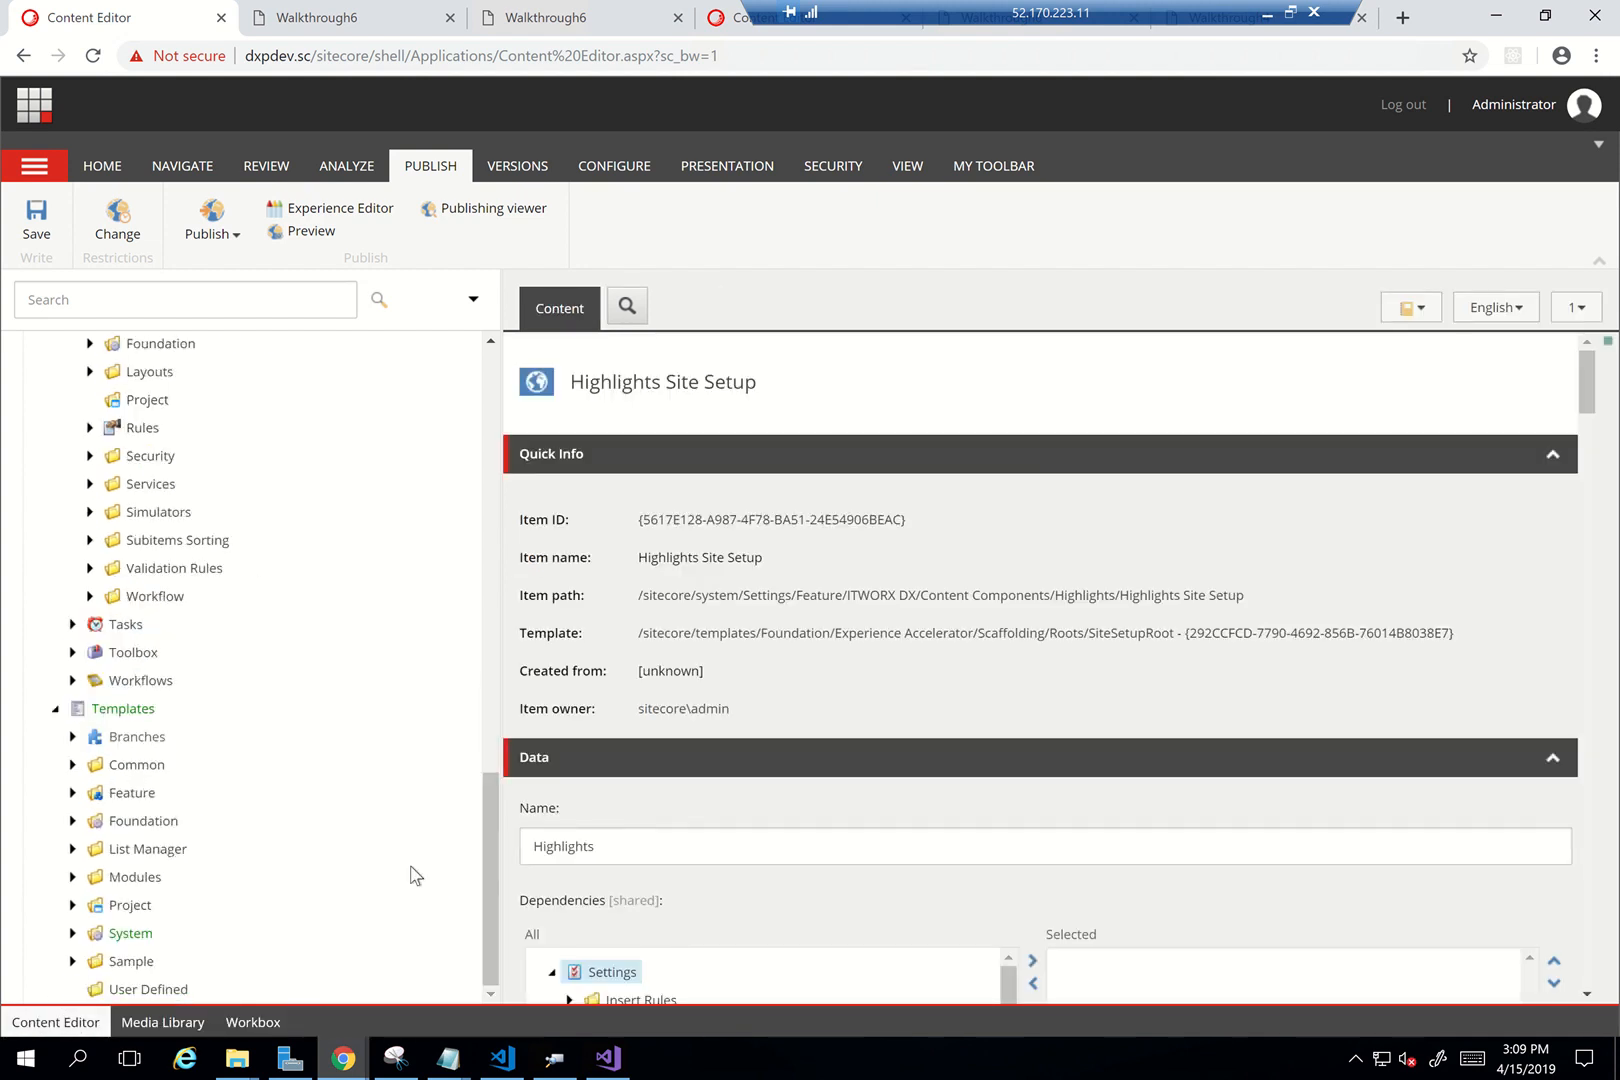
{"action": "left_click", "coordinate": [72, 737]}
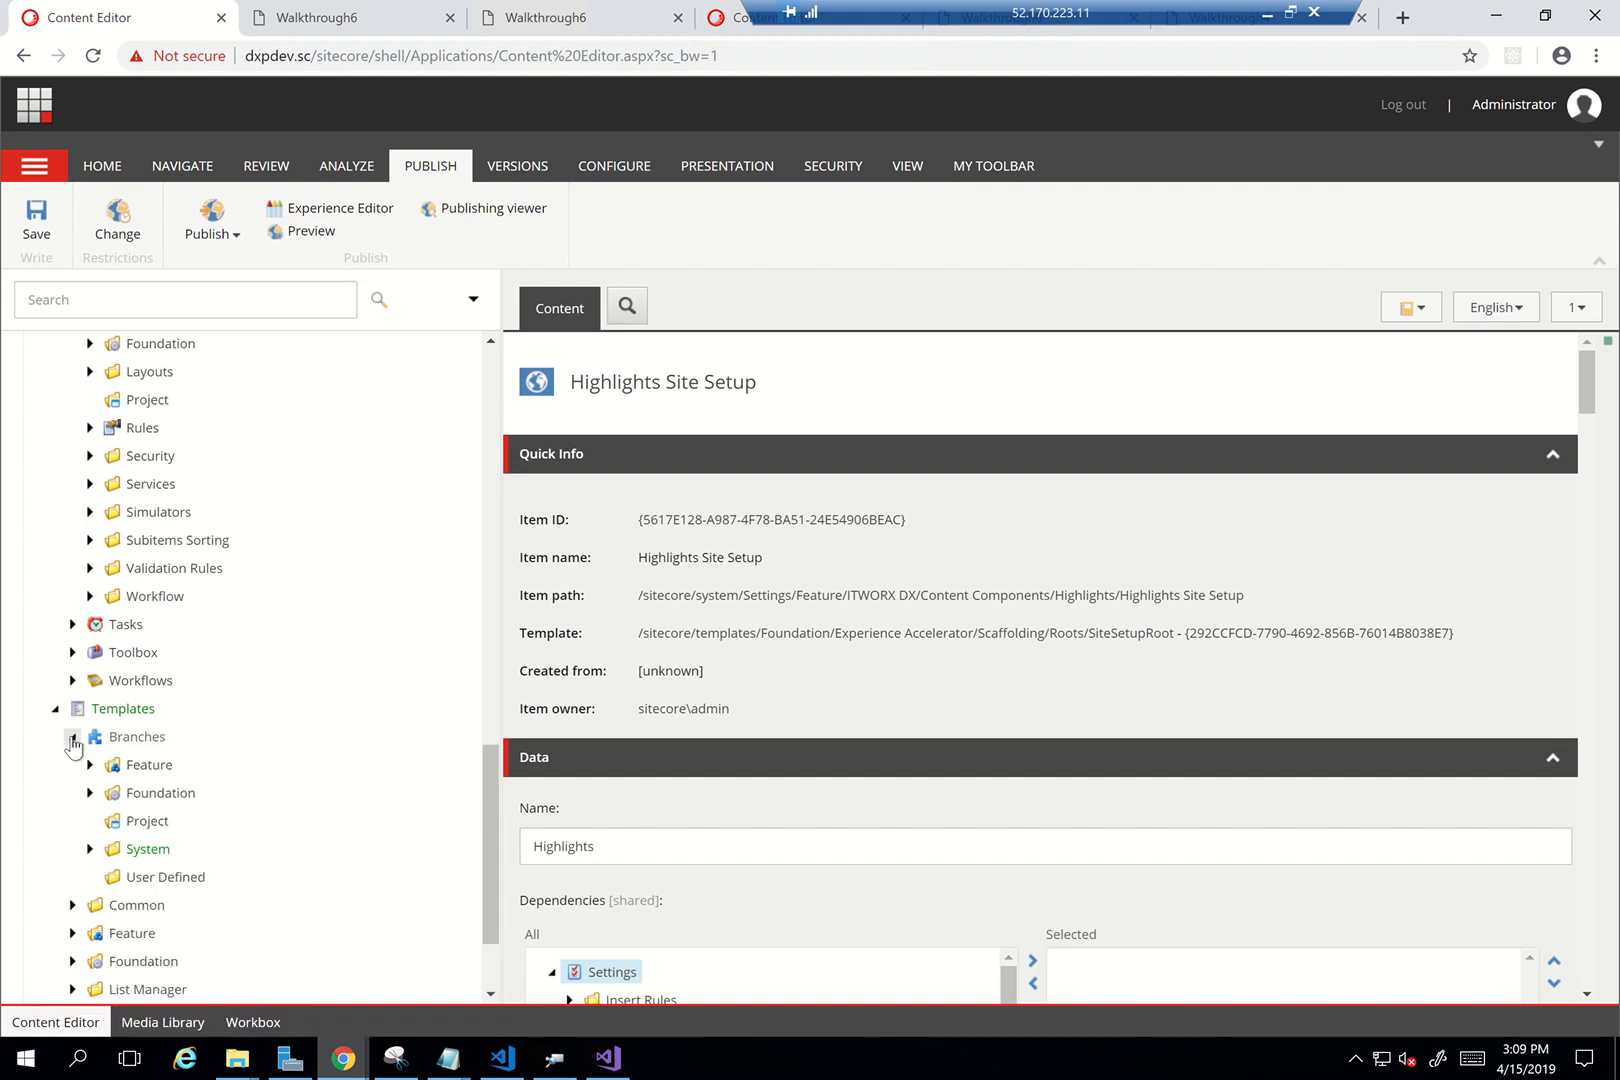
{"action": "left_click", "coordinate": [89, 765]}
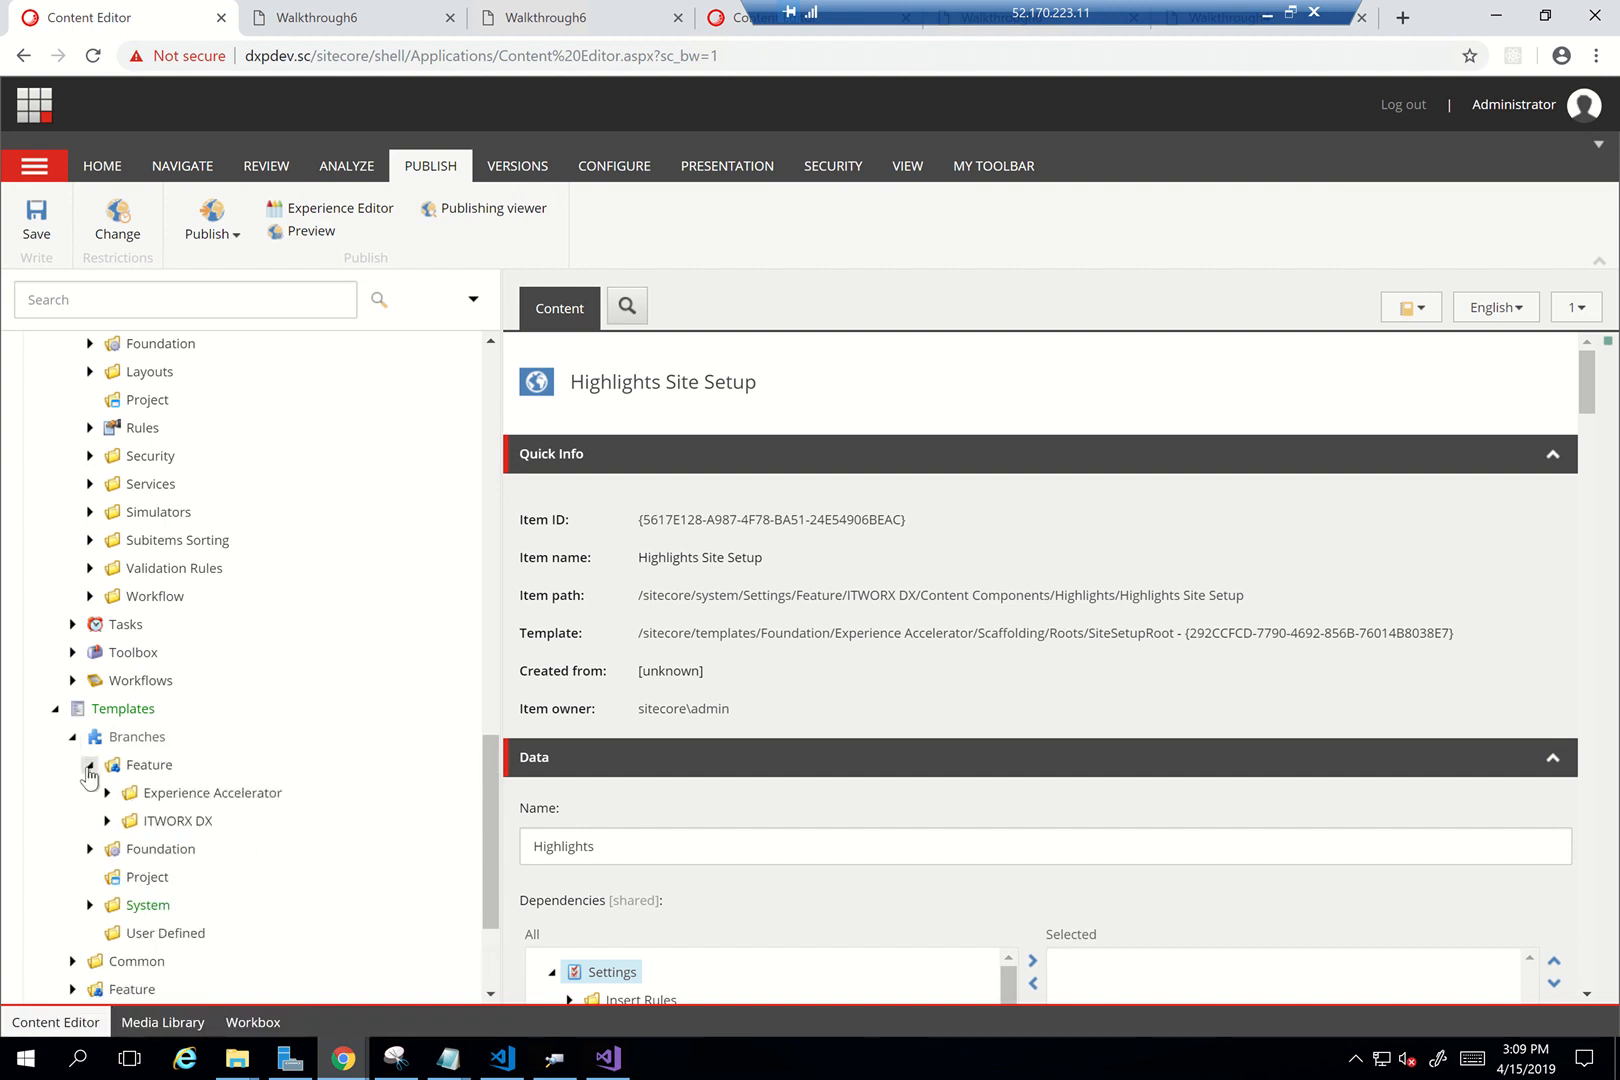
{"action": "left_click", "coordinate": [106, 821]}
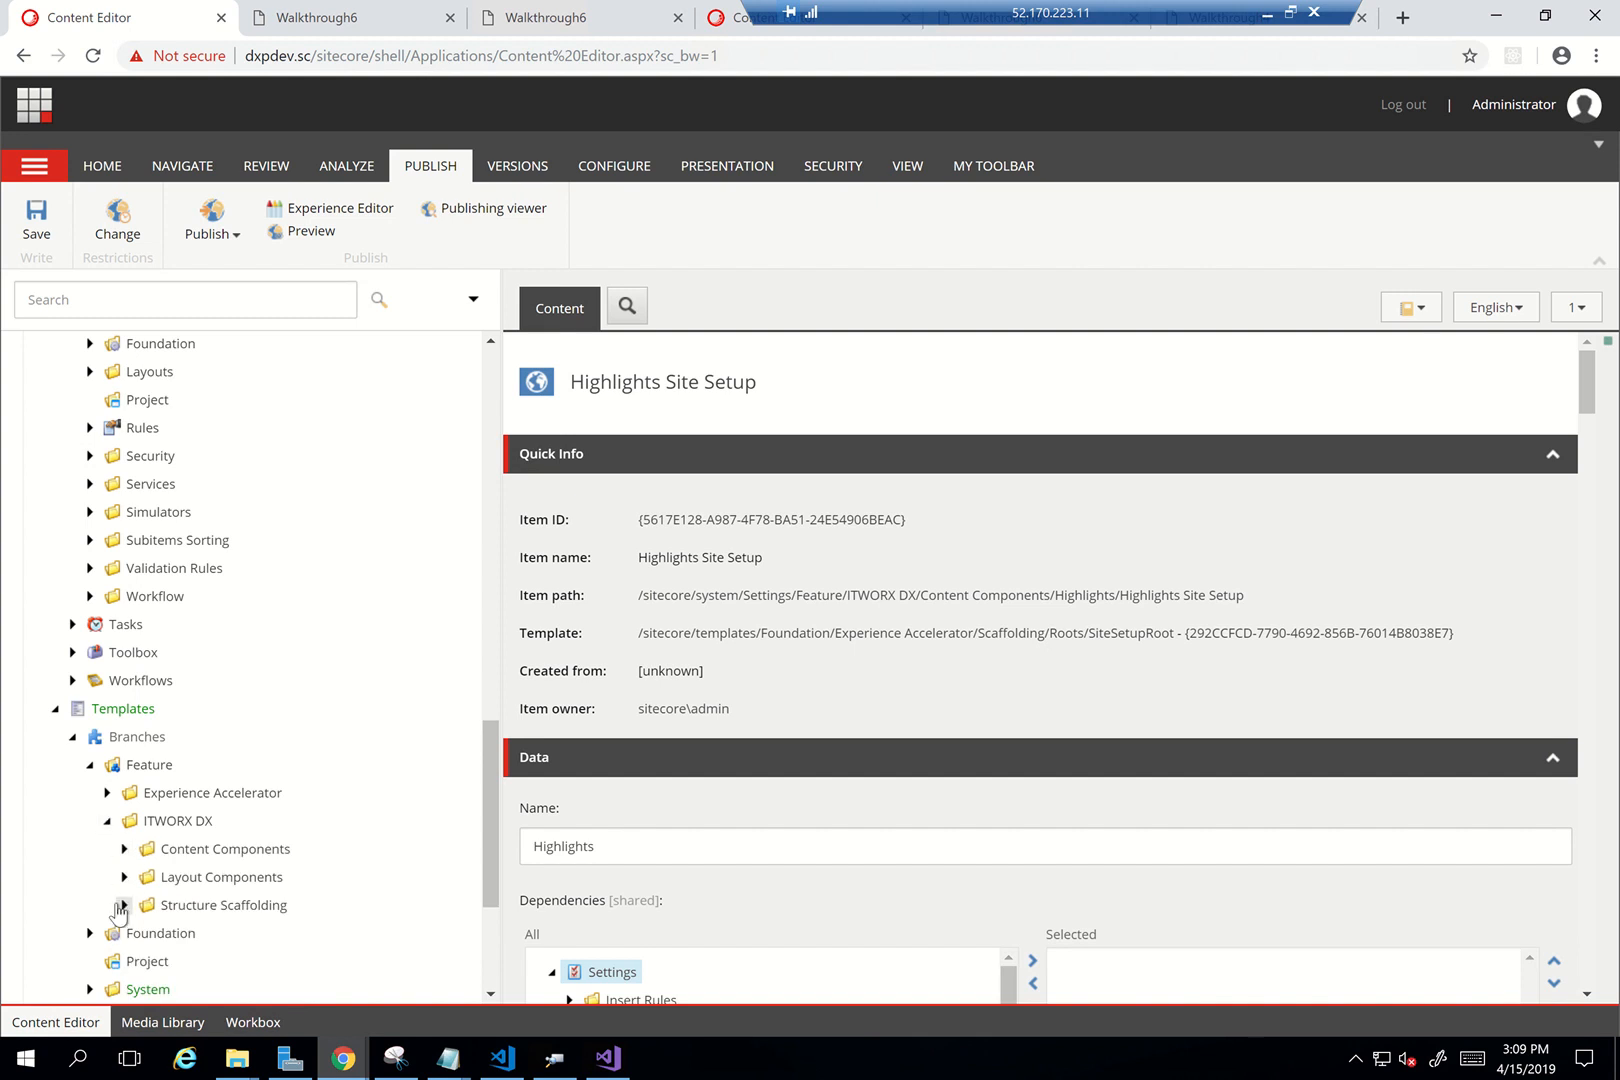
{"action": "left_click", "coordinate": [124, 849]}
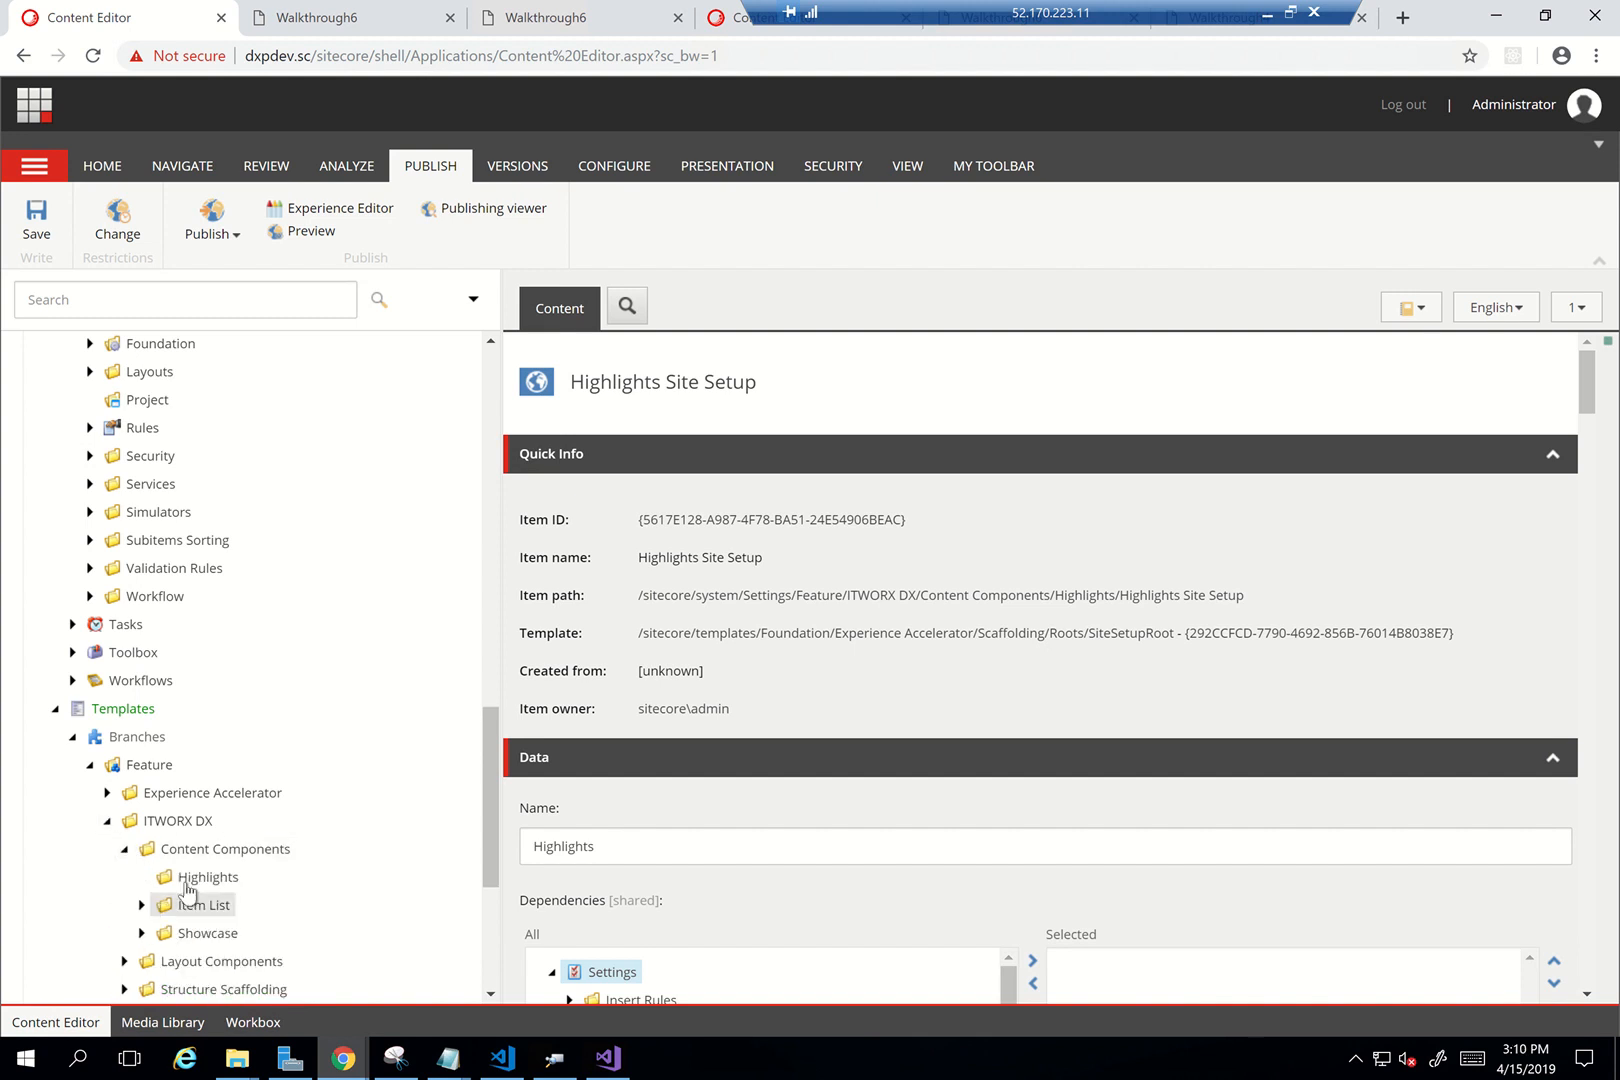
{"action": "scroll", "coordinate": [268, 727], "scroll_direction": "up", "scroll_amount": 2}
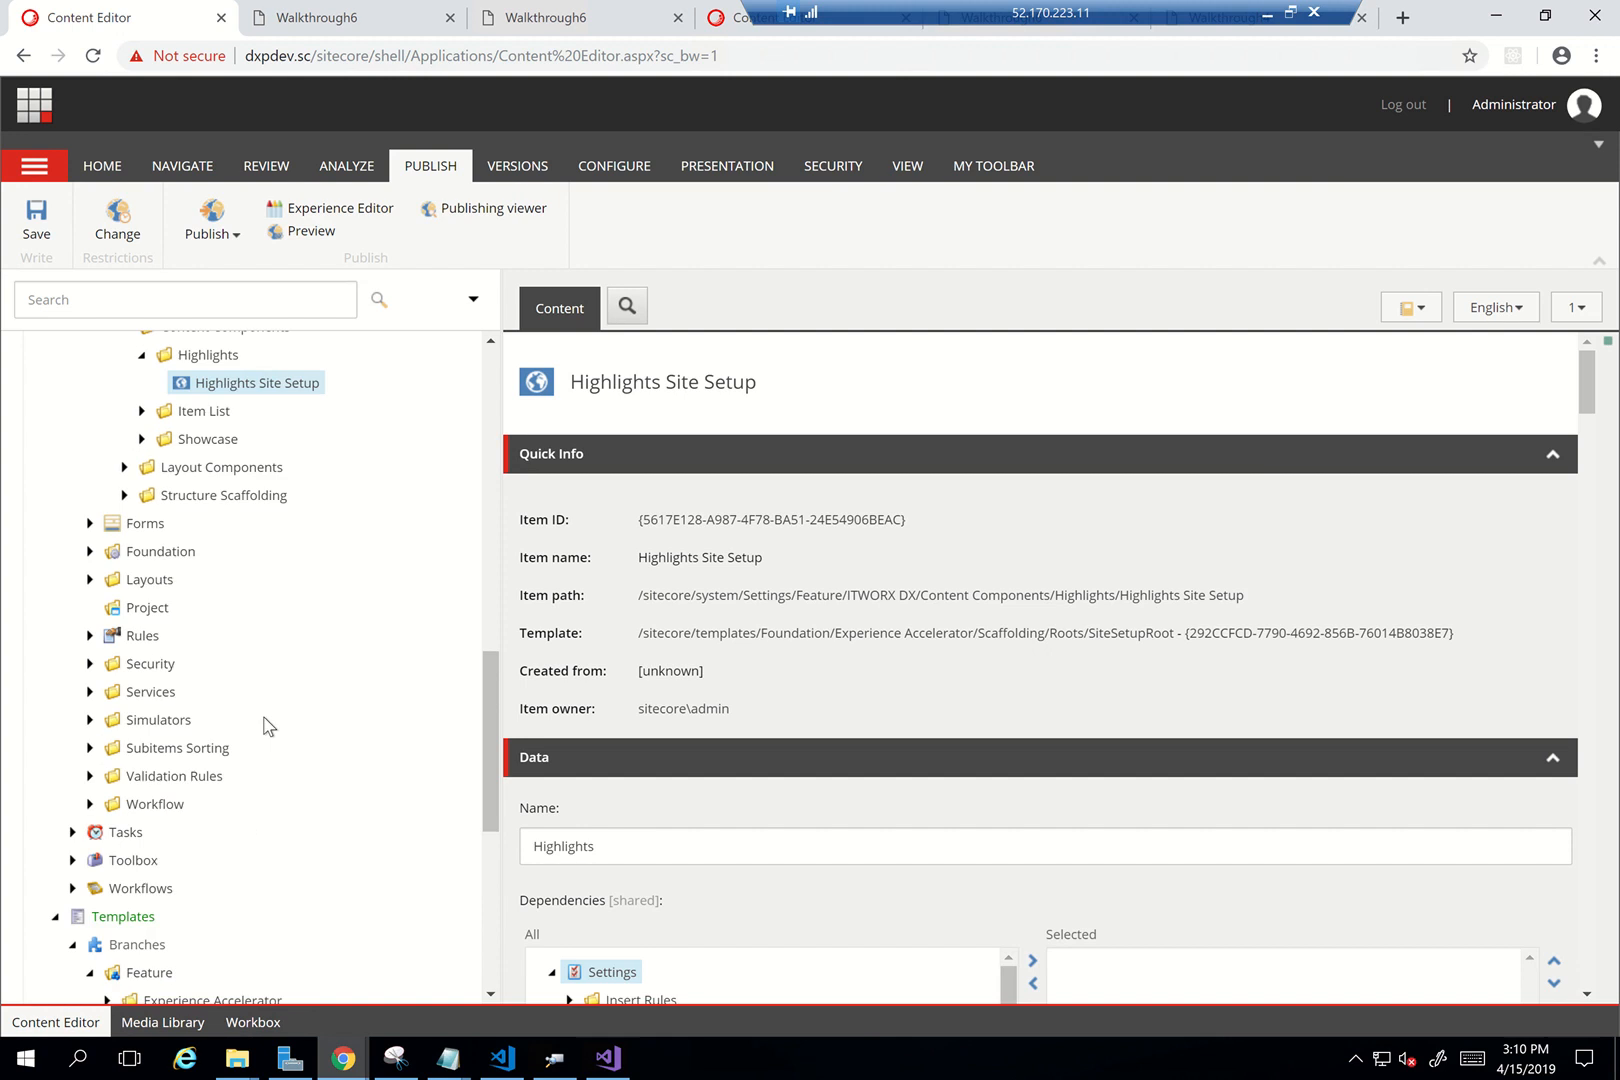
{"action": "scroll", "coordinate": [268, 727], "scroll_direction": "down", "scroll_amount": 5}
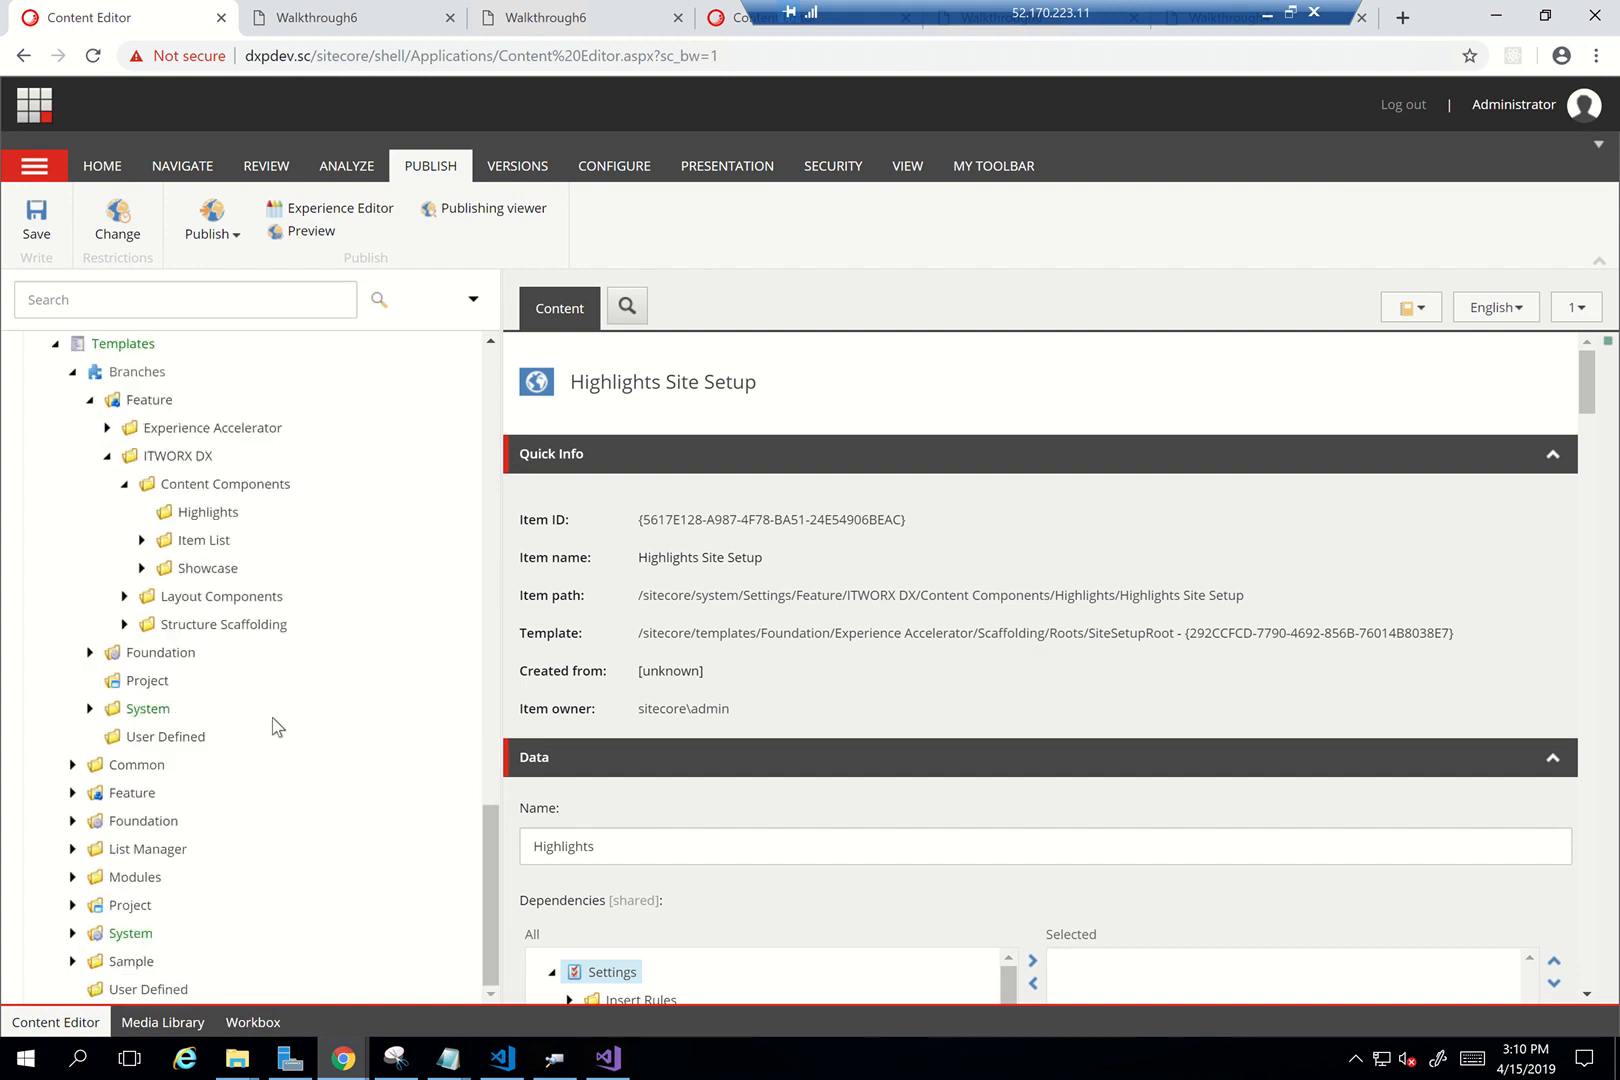
{"action": "scroll", "coordinate": [272, 725], "scroll_direction": "up", "scroll_amount": 15}
{"action": "scroll", "coordinate": [255, 730], "scroll_direction": "down", "scroll_amount": 2}
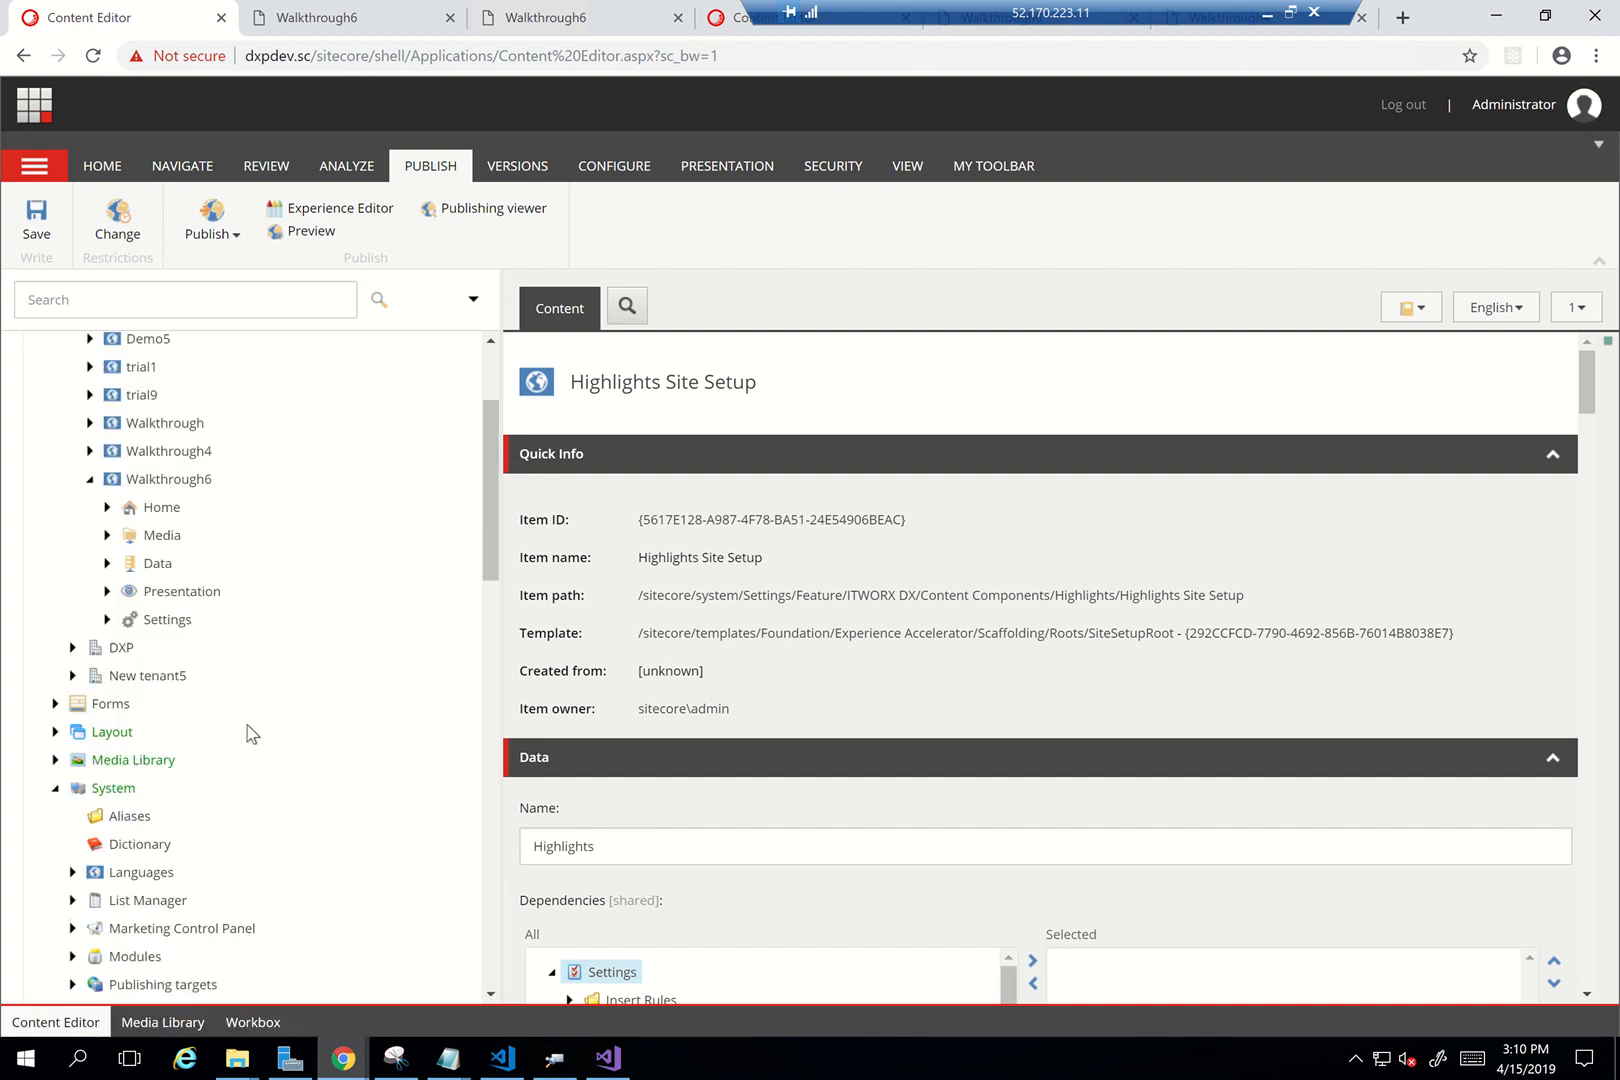
Collapse System and expand Layout > Renderings > Feature > Experience Accelerator > Page Content
{"action": "left_click", "coordinate": [55, 788]}
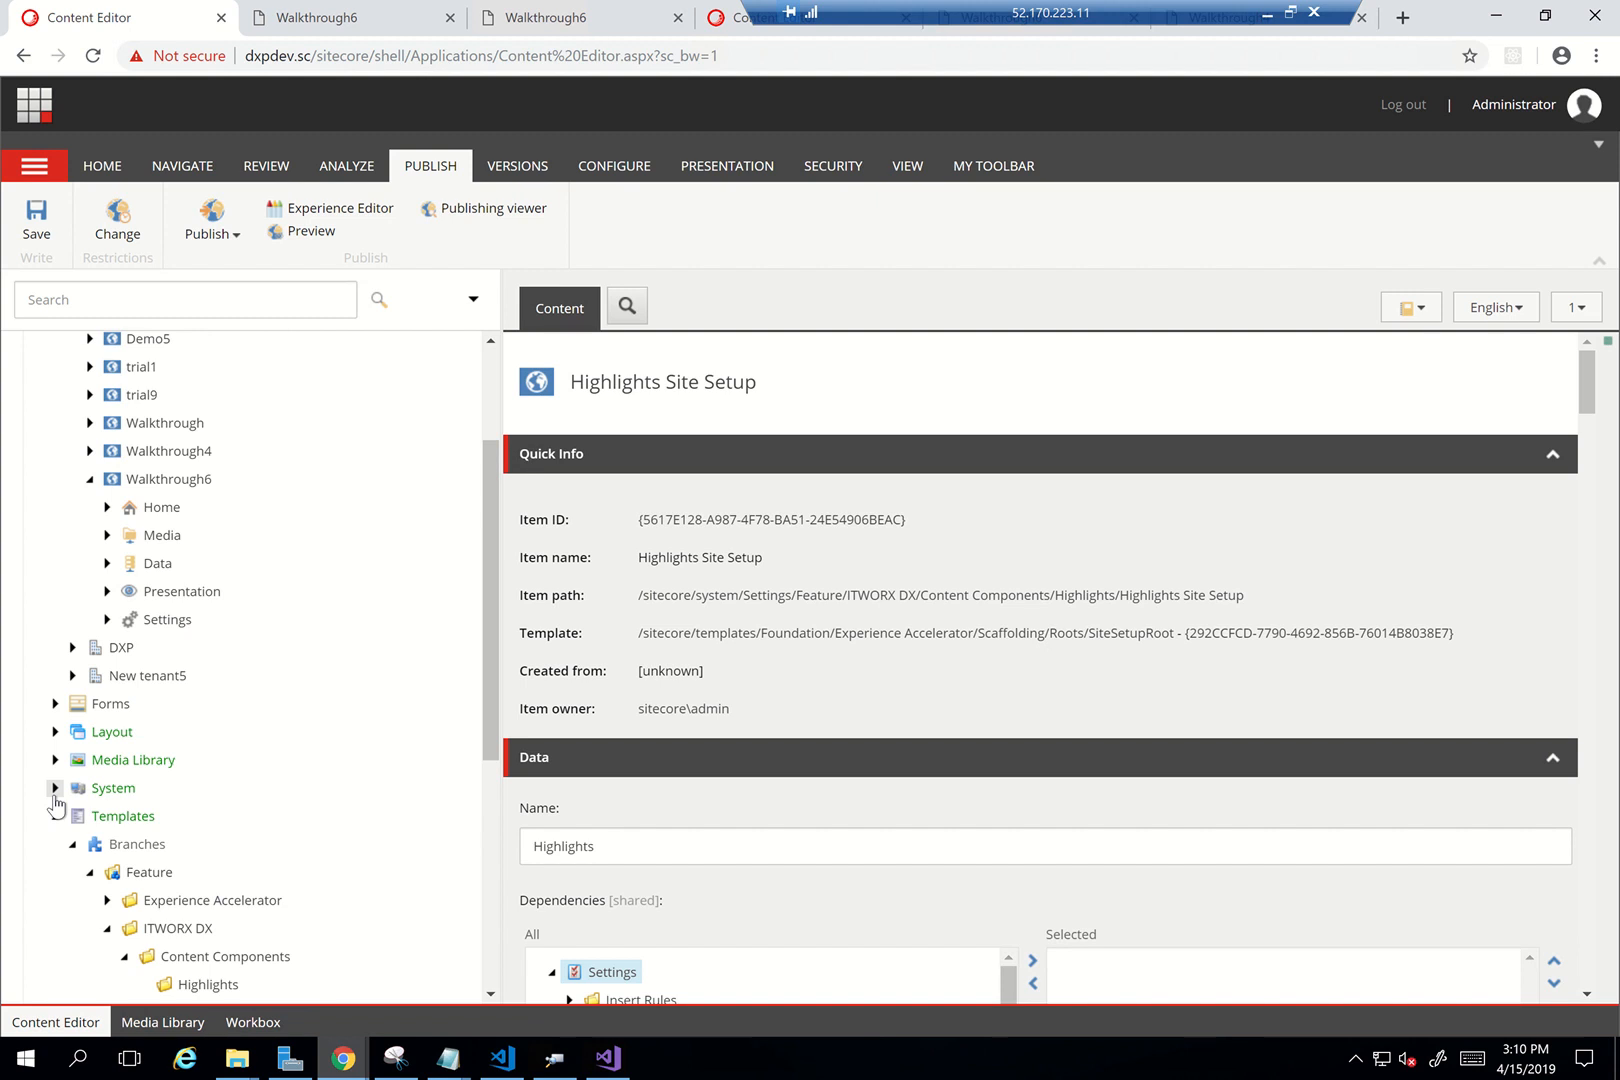
{"action": "scroll", "coordinate": [57, 825], "scroll_direction": "up", "scroll_amount": 2}
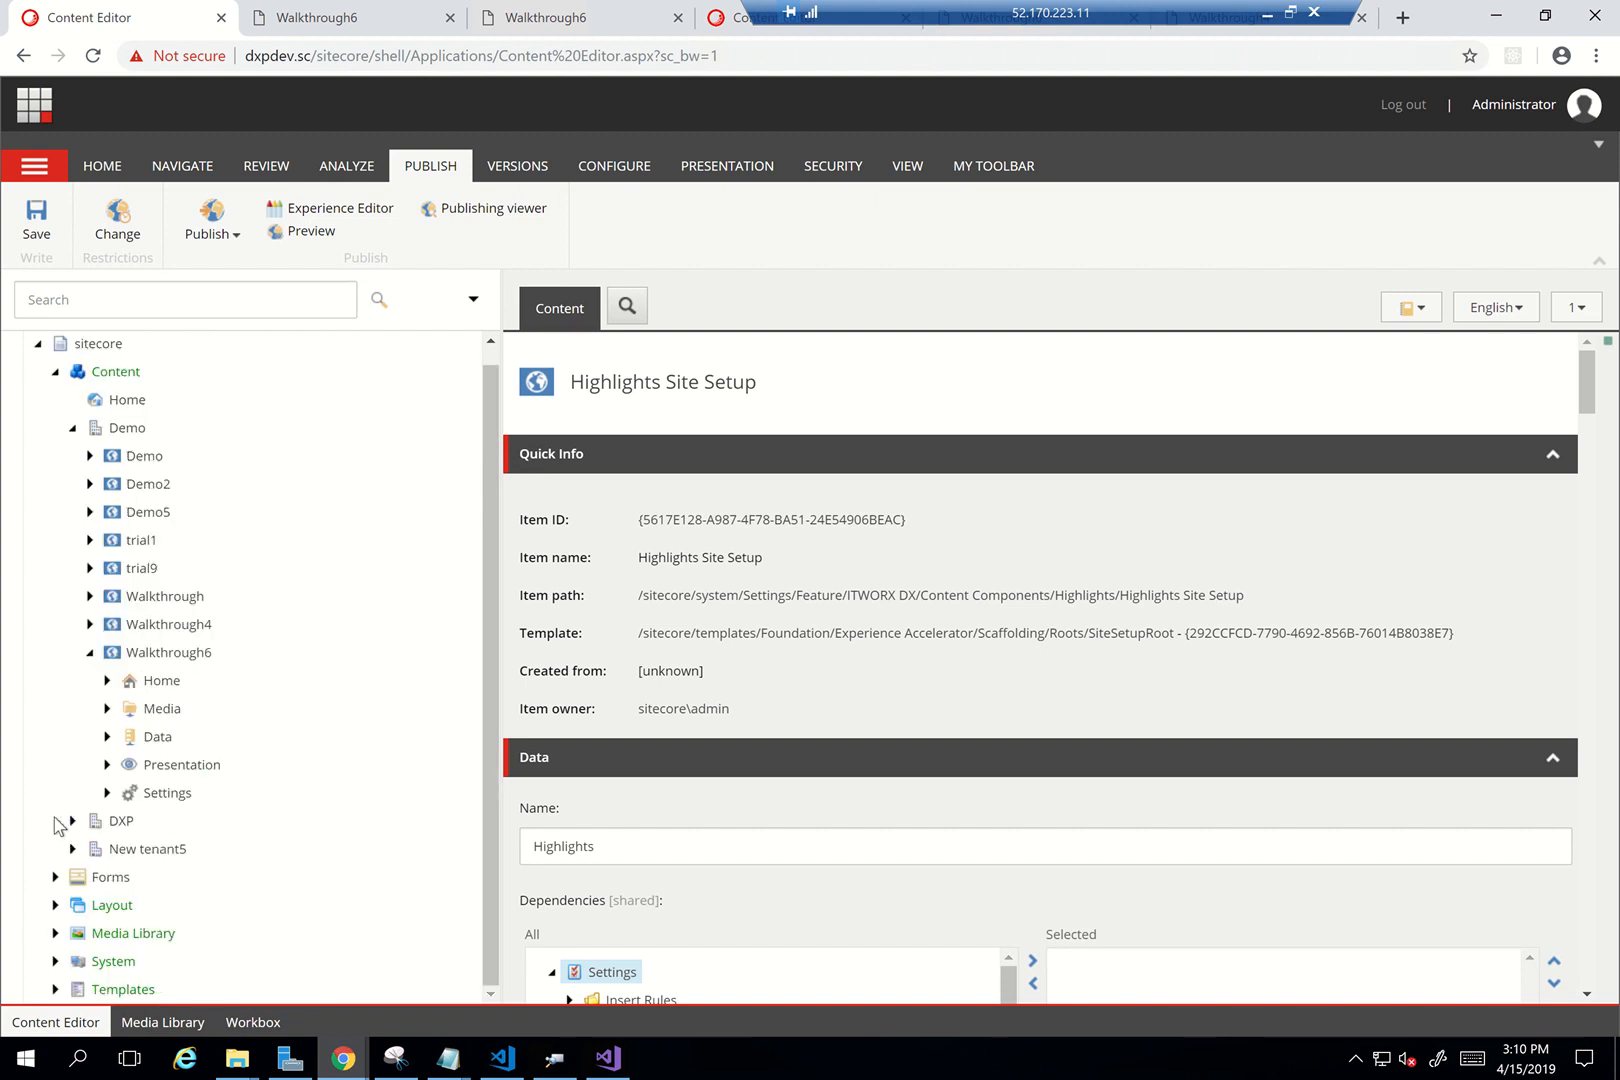
{"action": "left_click", "coordinate": [55, 905]}
{"action": "scroll", "coordinate": [268, 870], "scroll_direction": "down", "scroll_amount": 3}
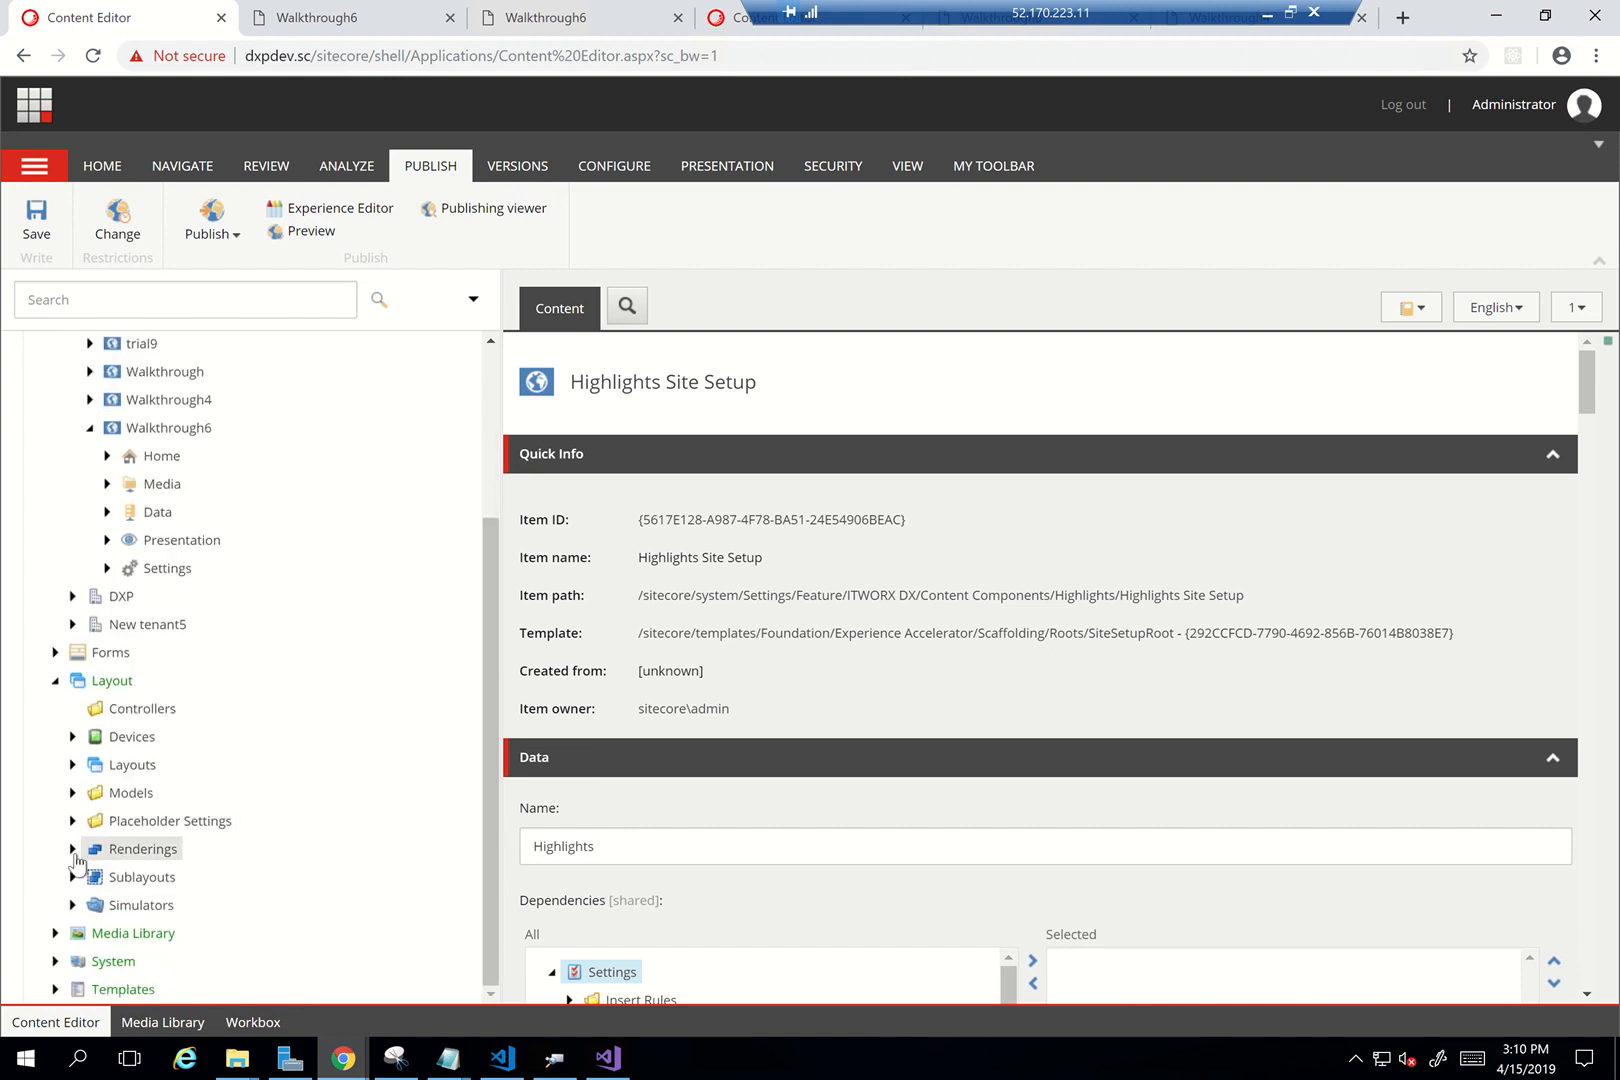
{"action": "left_click", "coordinate": [72, 848]}
{"action": "scroll", "coordinate": [257, 820], "scroll_direction": "down", "scroll_amount": 2}
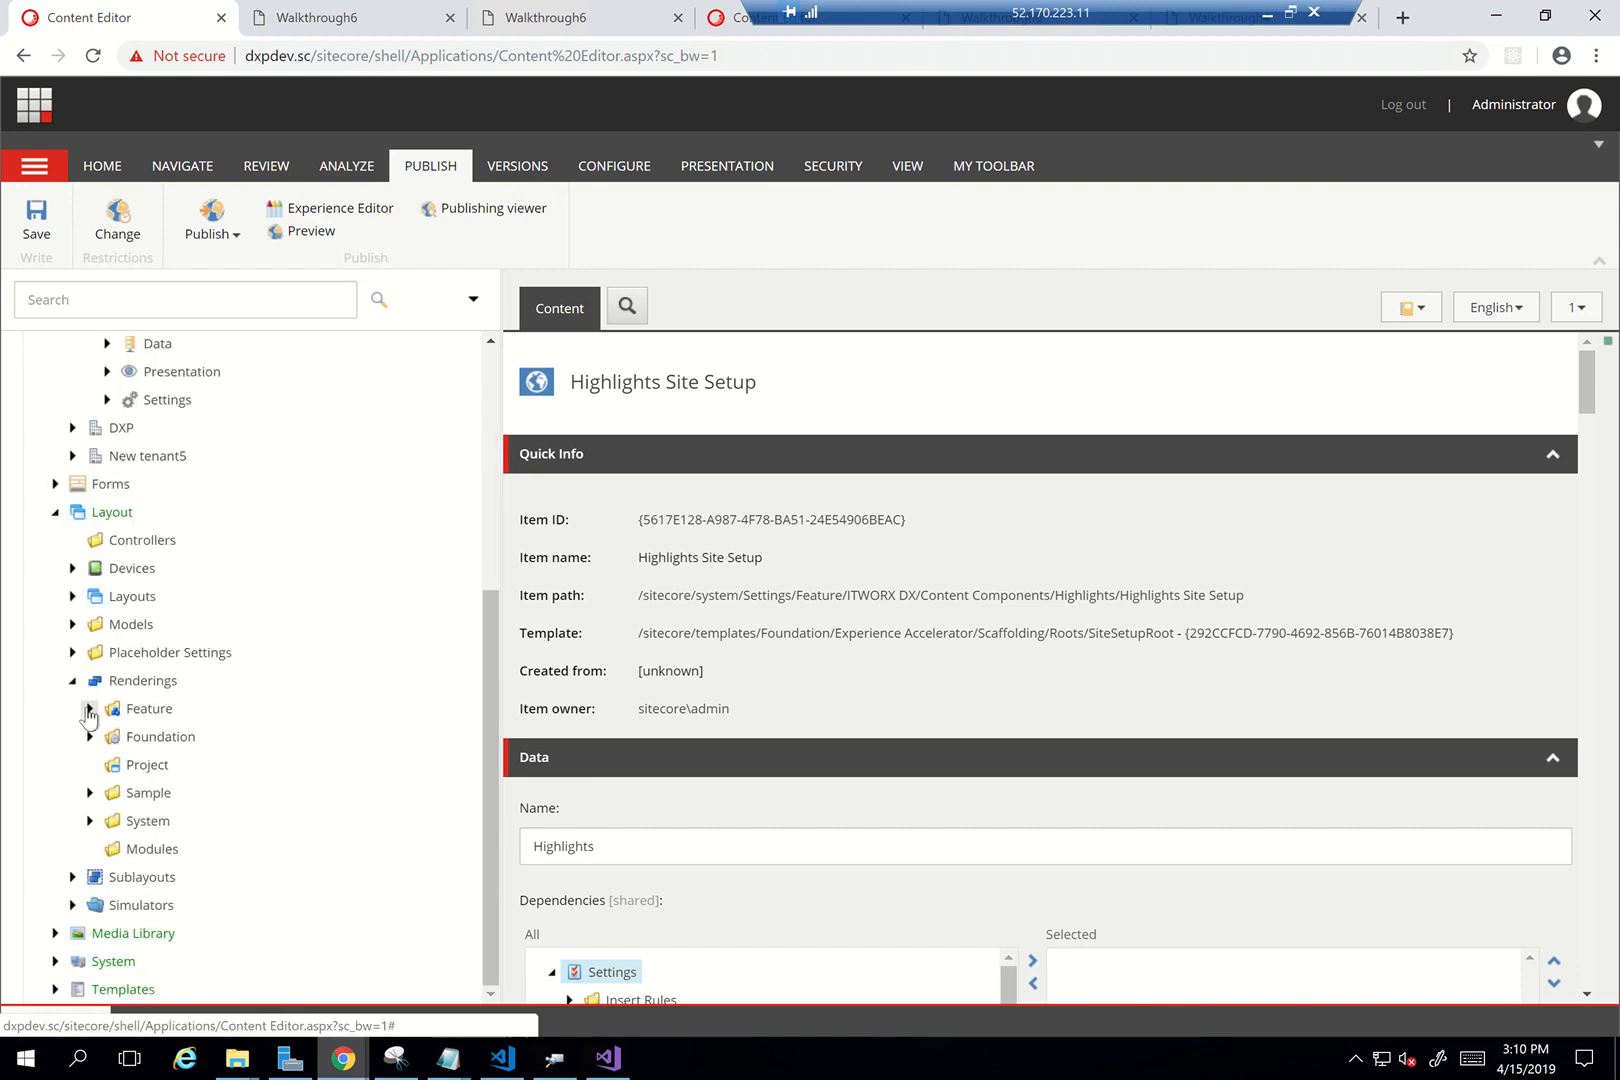
{"action": "left_click", "coordinate": [89, 708]}
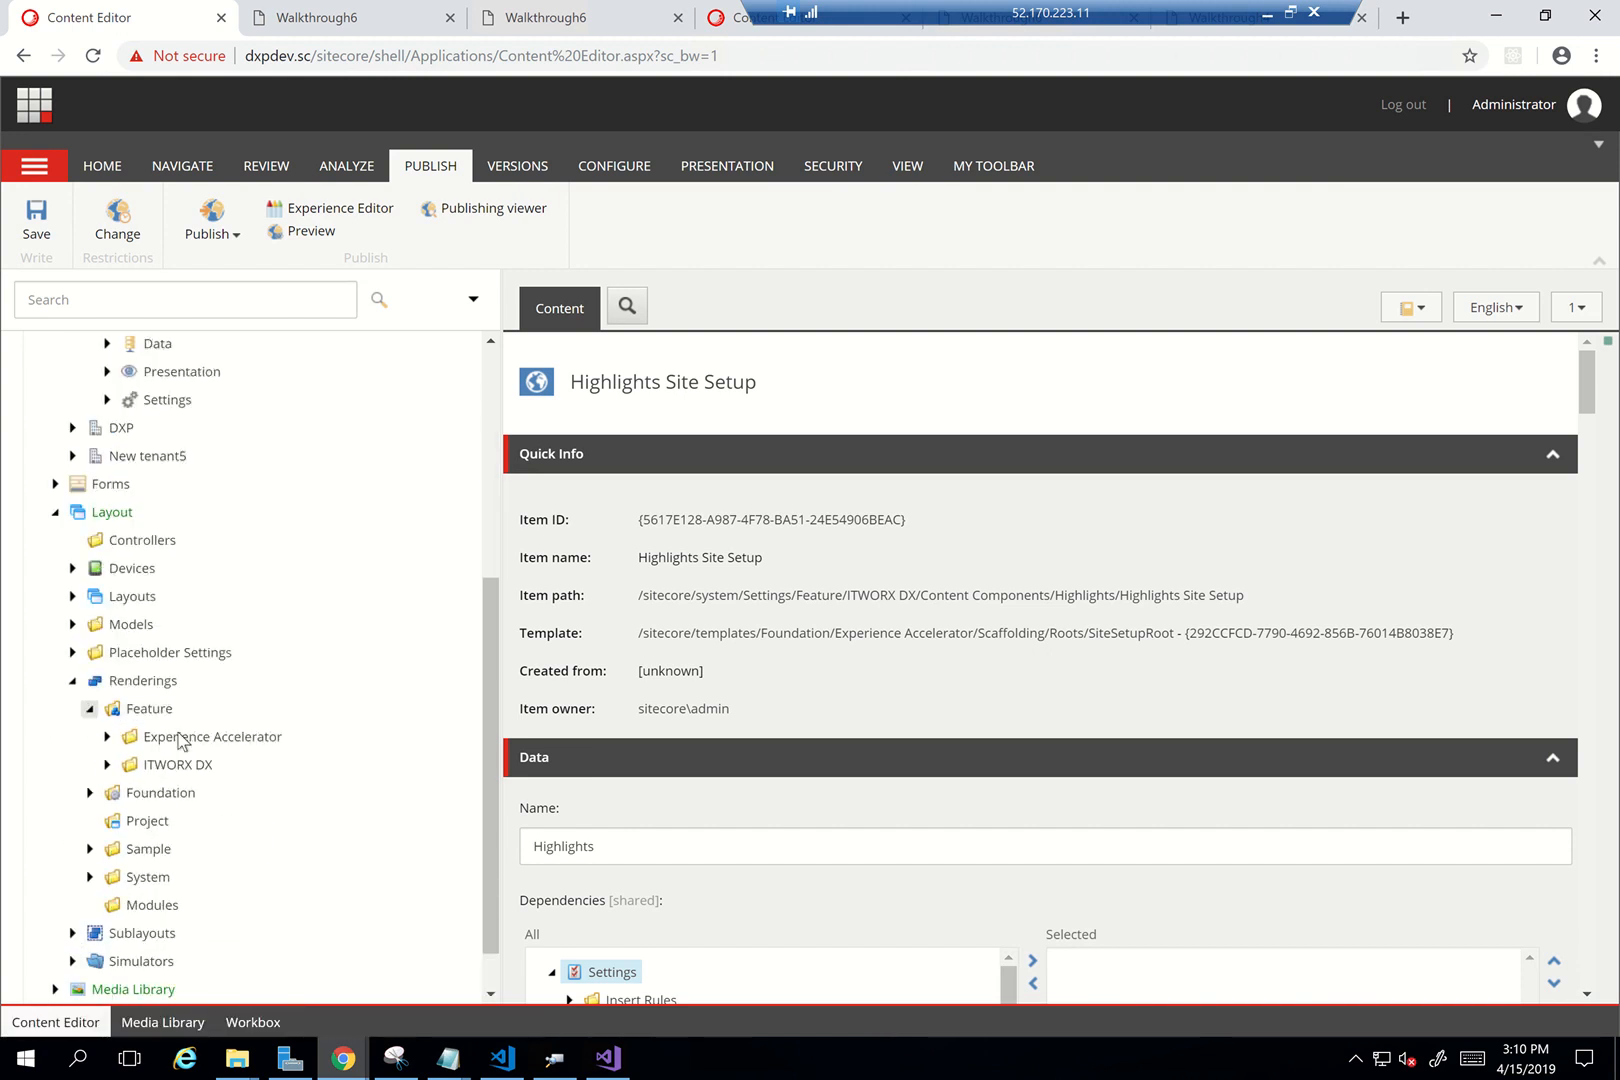
{"action": "left_click", "coordinate": [107, 736]}
{"action": "scroll", "coordinate": [268, 776], "scroll_direction": "down", "scroll_amount": 2}
{"action": "scroll", "coordinate": [266, 775], "scroll_direction": "down", "scroll_amount": 3}
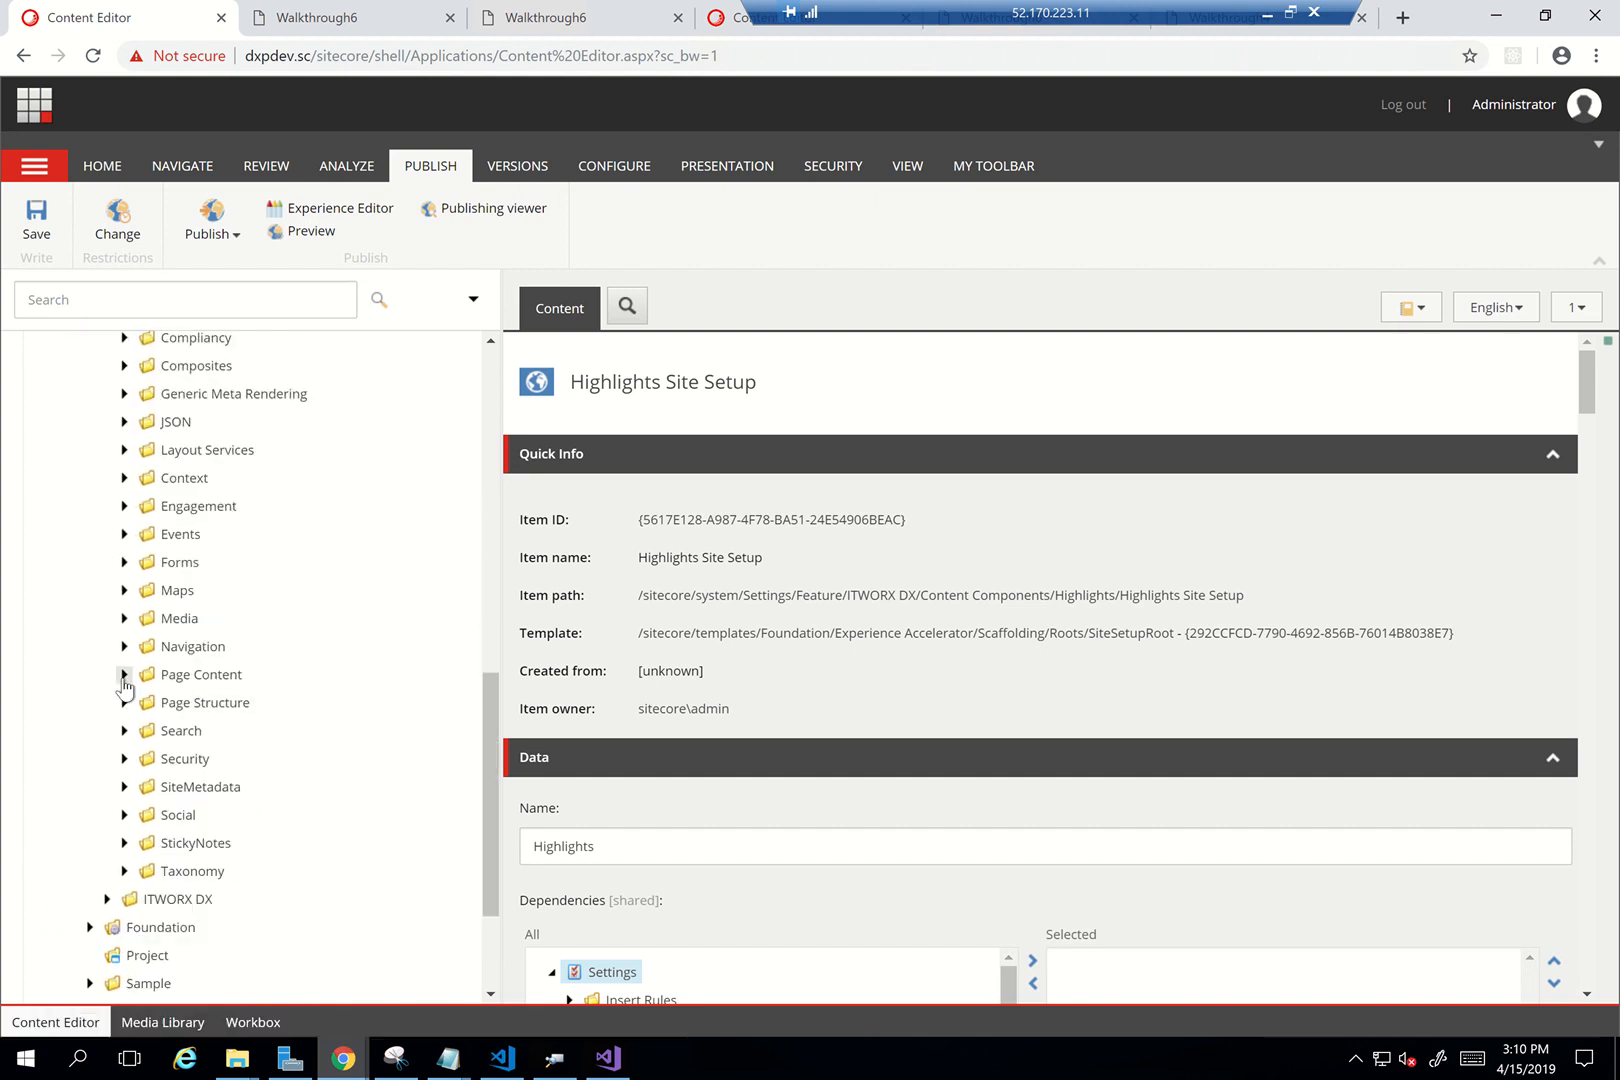
{"action": "left_click", "coordinate": [124, 674]}
{"action": "scroll", "coordinate": [262, 737], "scroll_direction": "down", "scroll_amount": 2}
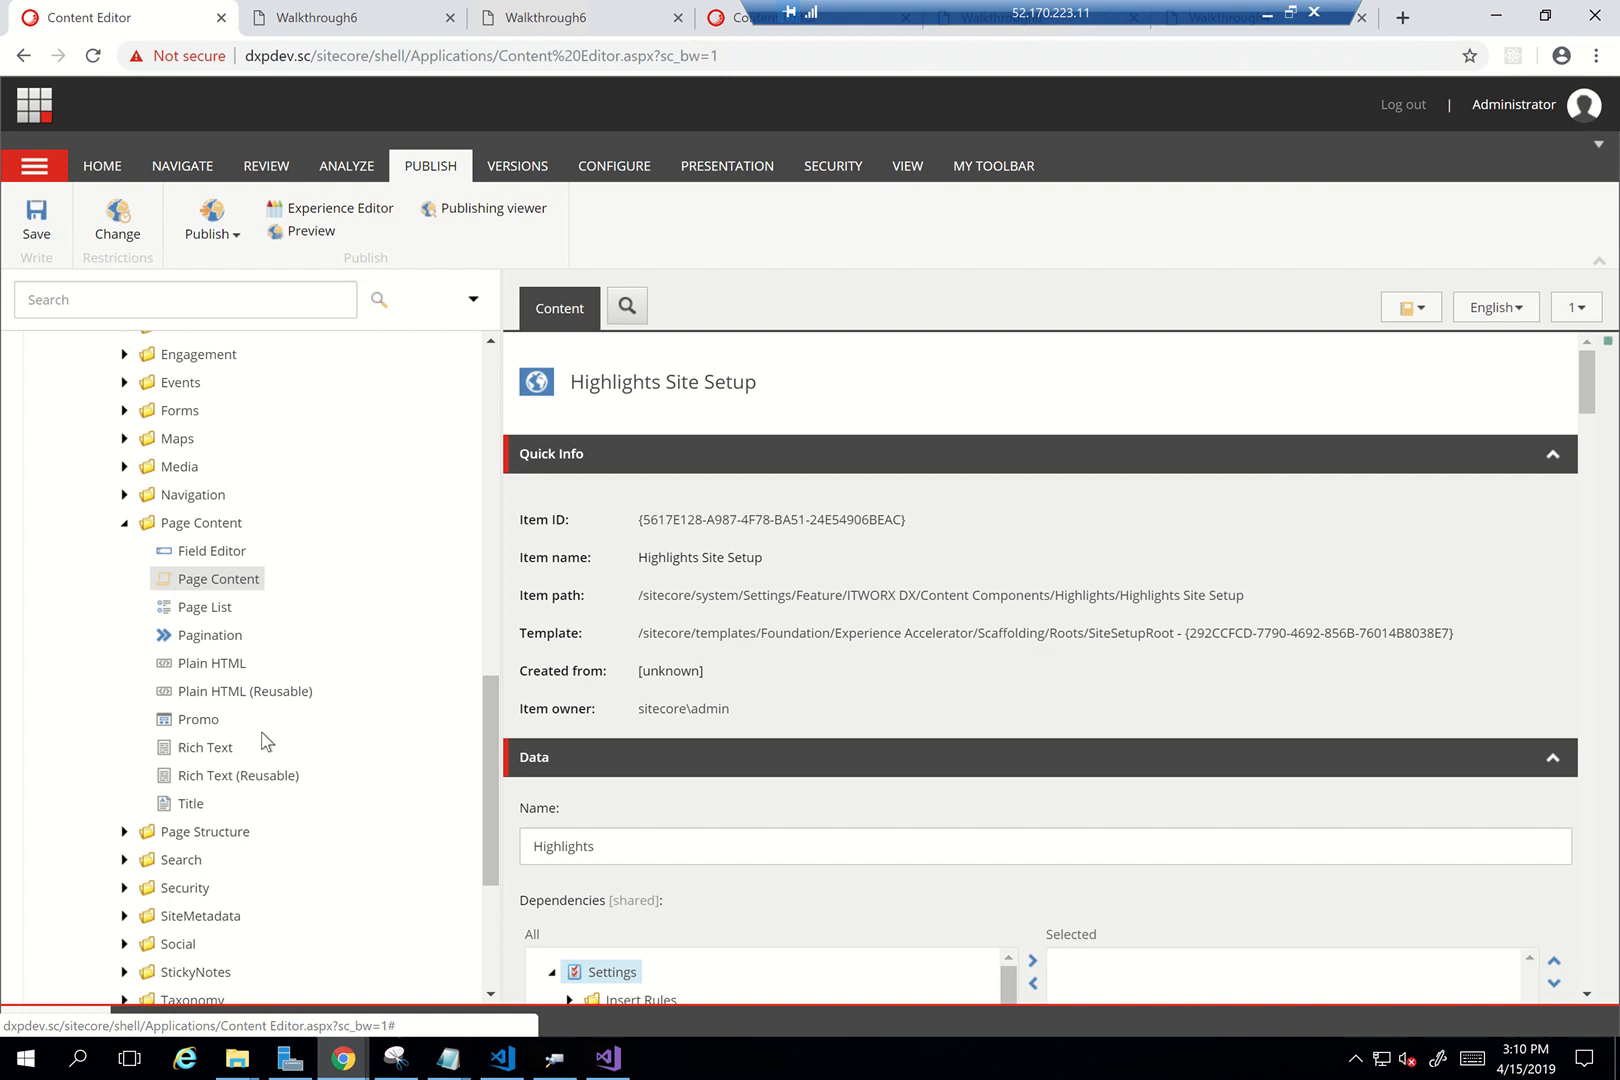
Clone the Promo rendering with the Clone Rendering script
{"action": "right_click", "coordinate": [197, 720]}
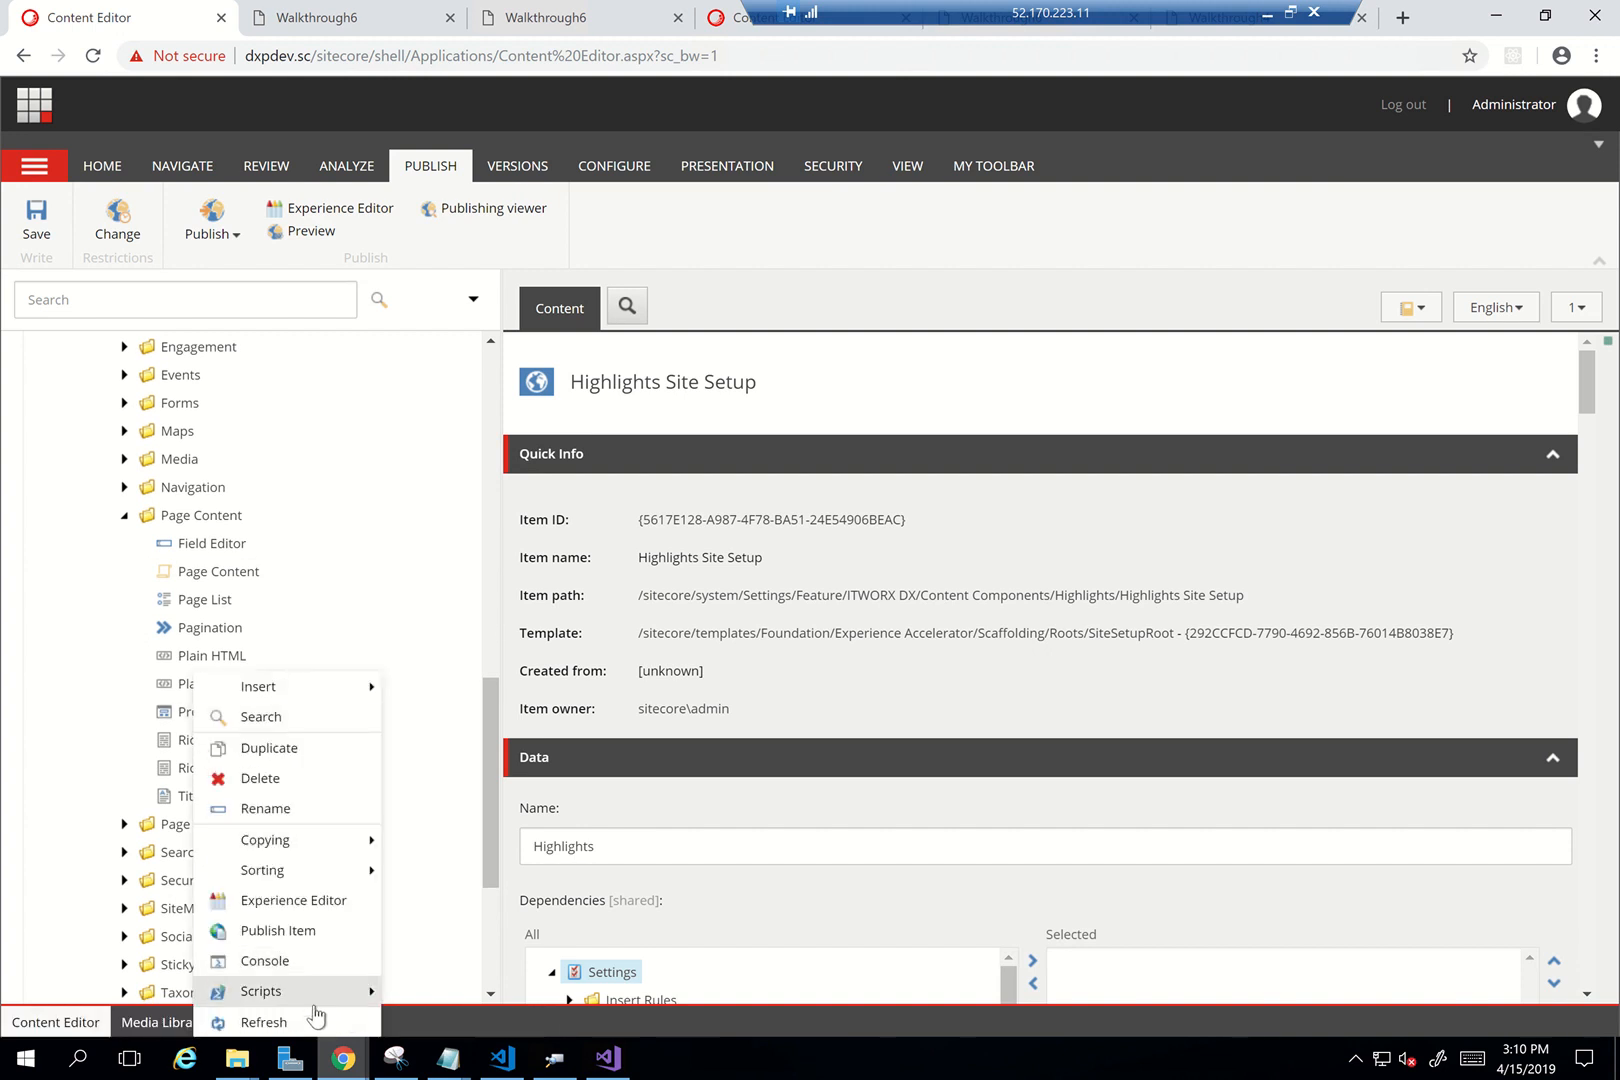
{"action": "mouse_move", "coordinate": [315, 1003]}
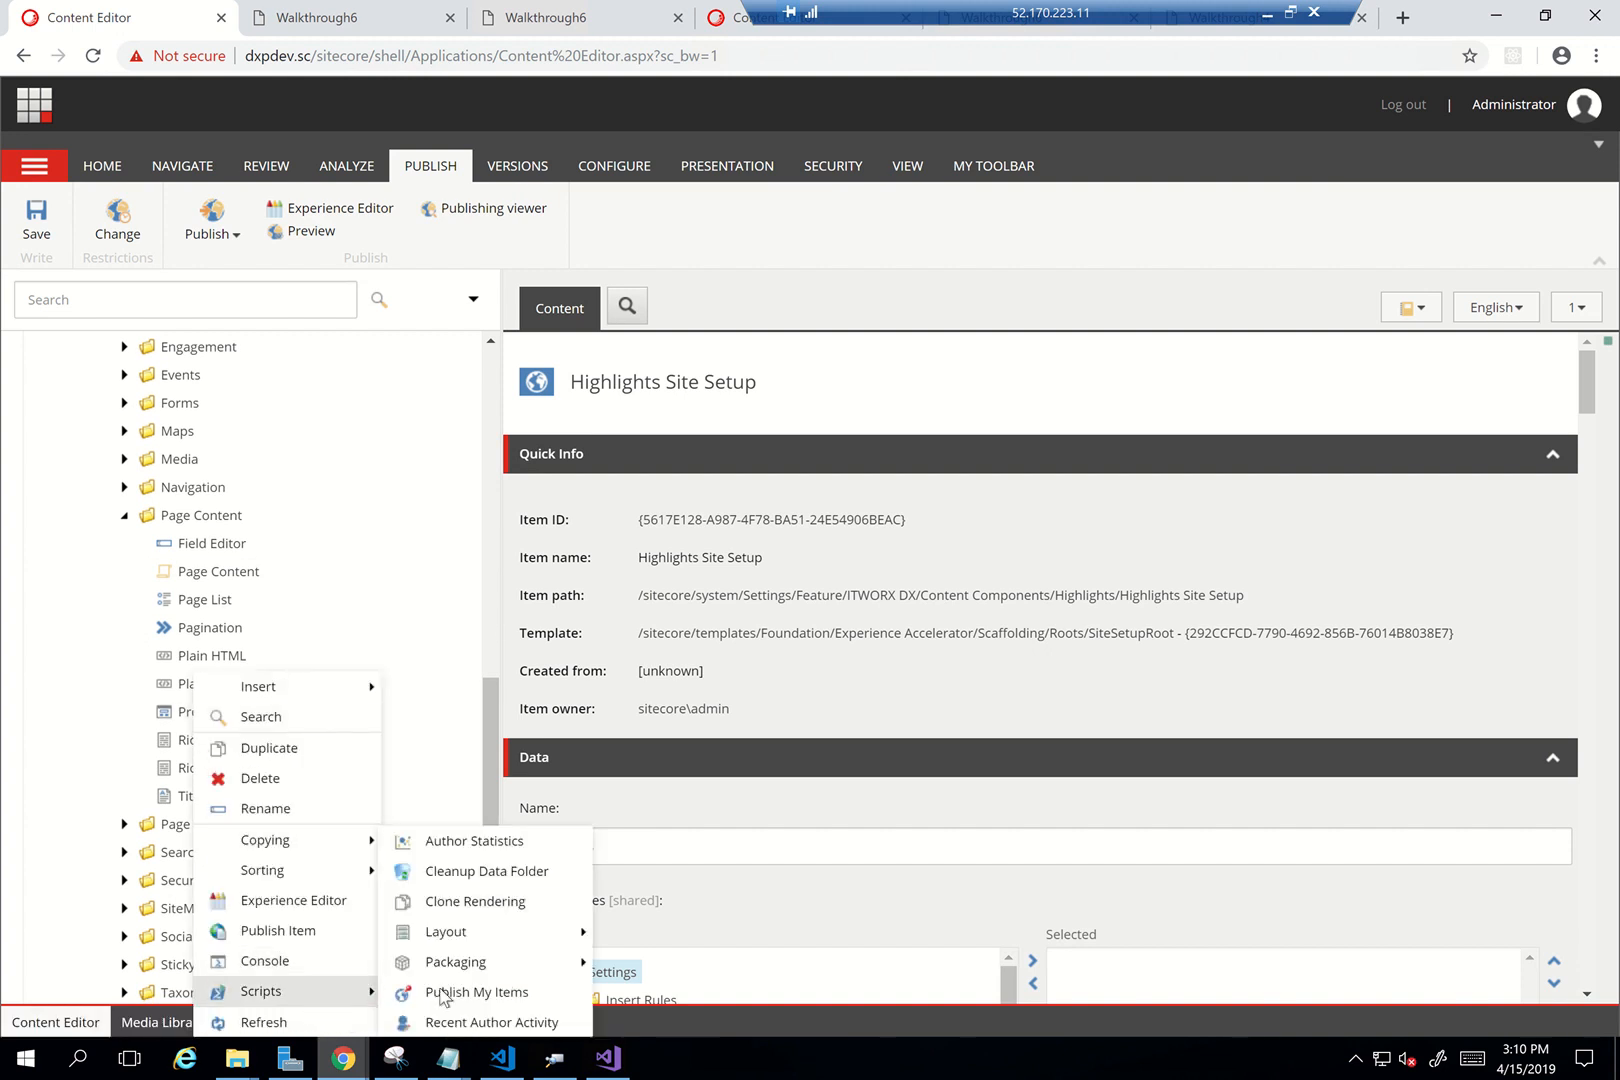
{"action": "left_click", "coordinate": [486, 912]}
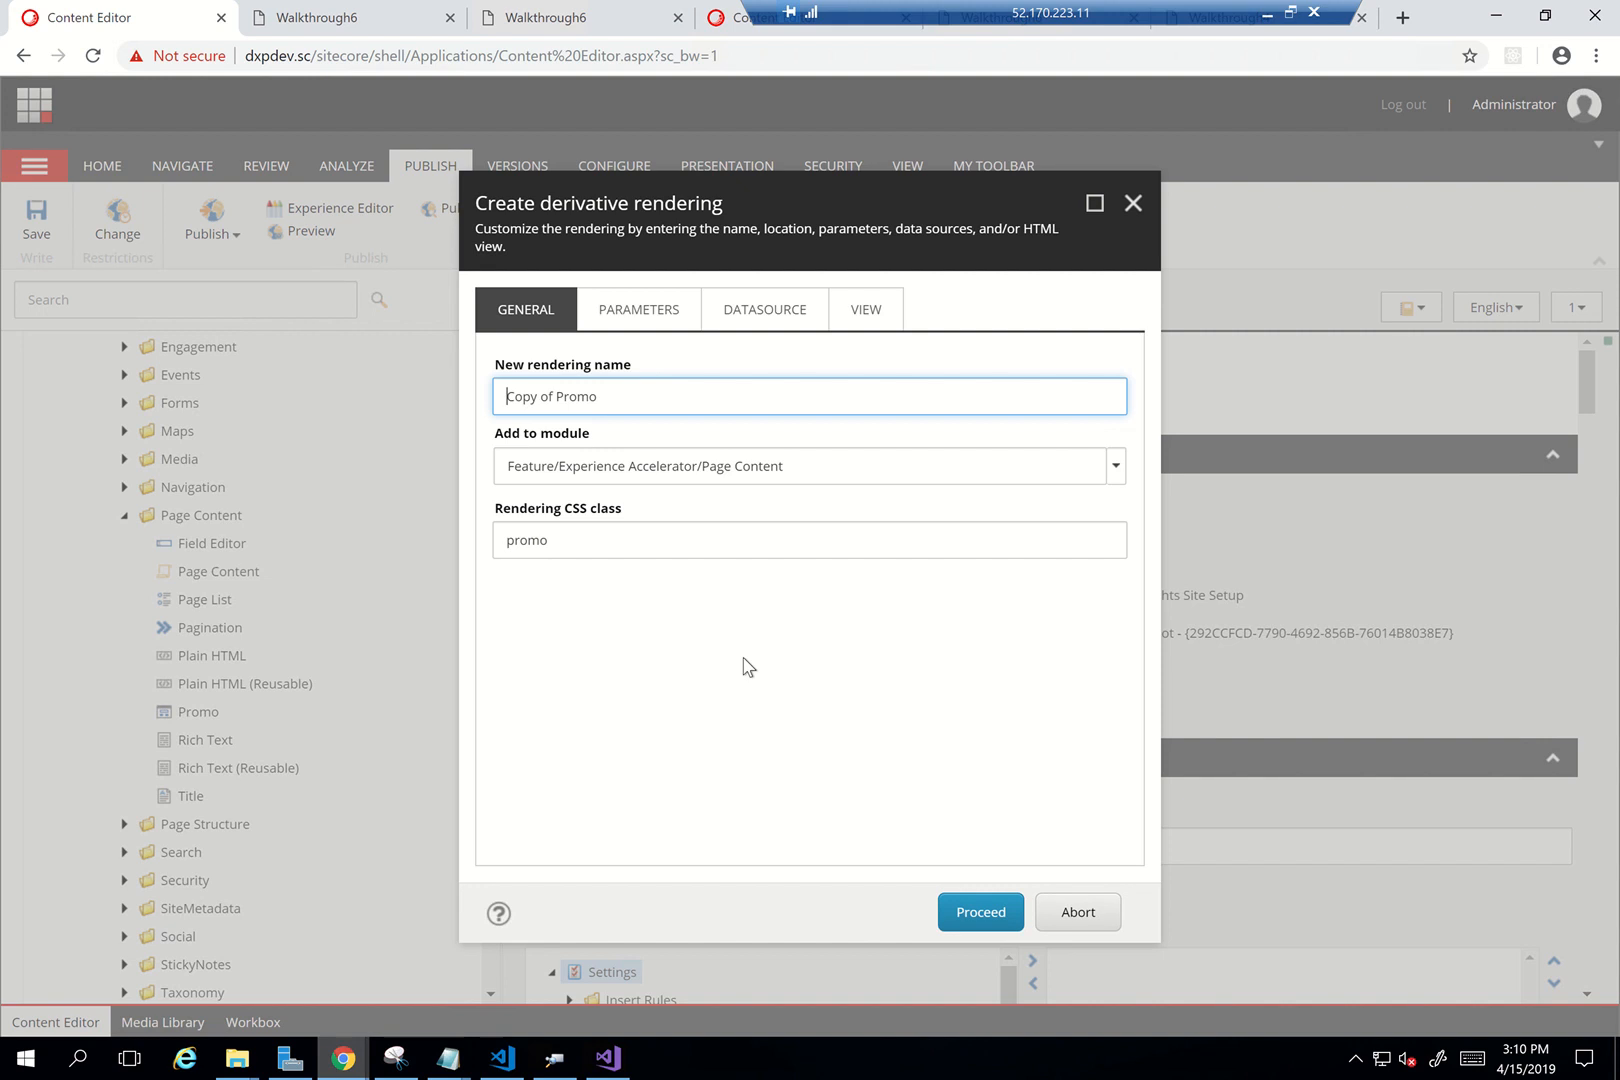
Replace the default name, assign the Highlights module, and change the CSS class to highlights
{"action": "key", "text": "ctrl+a"}
{"action": "type", "text": "Hi"}
{"action": "left_click", "coordinate": [1116, 467]}
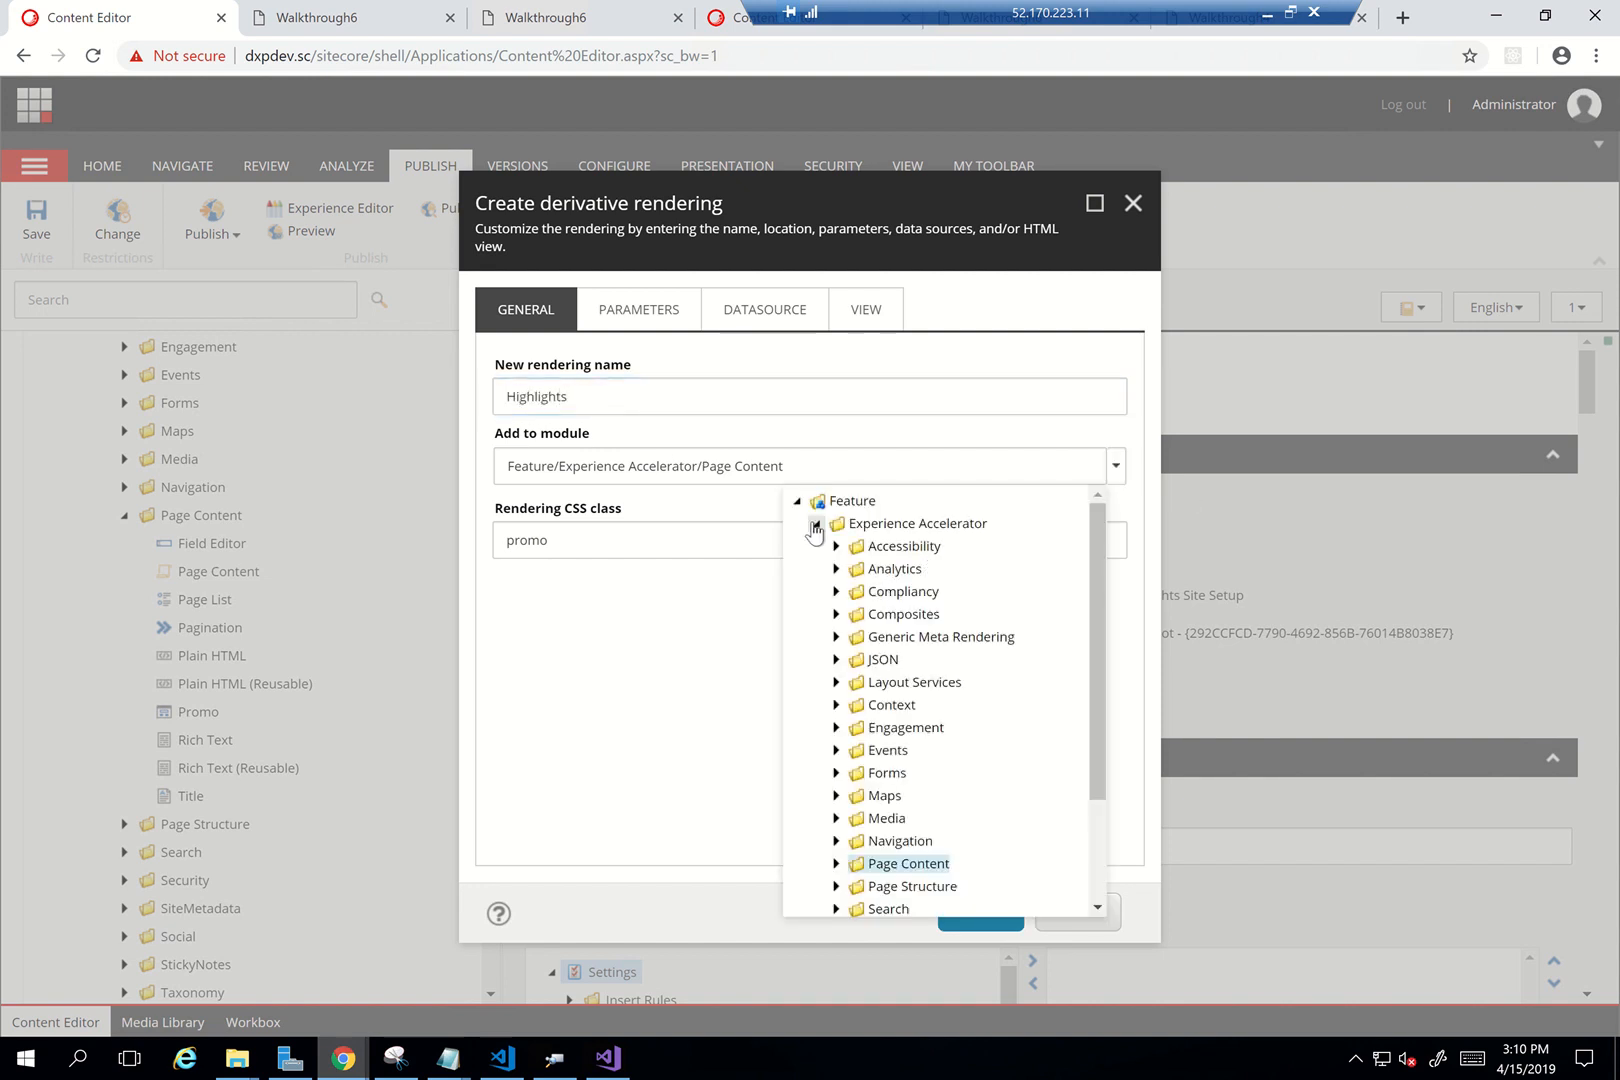
{"action": "left_click", "coordinate": [816, 523]}
{"action": "left_click", "coordinate": [816, 546]}
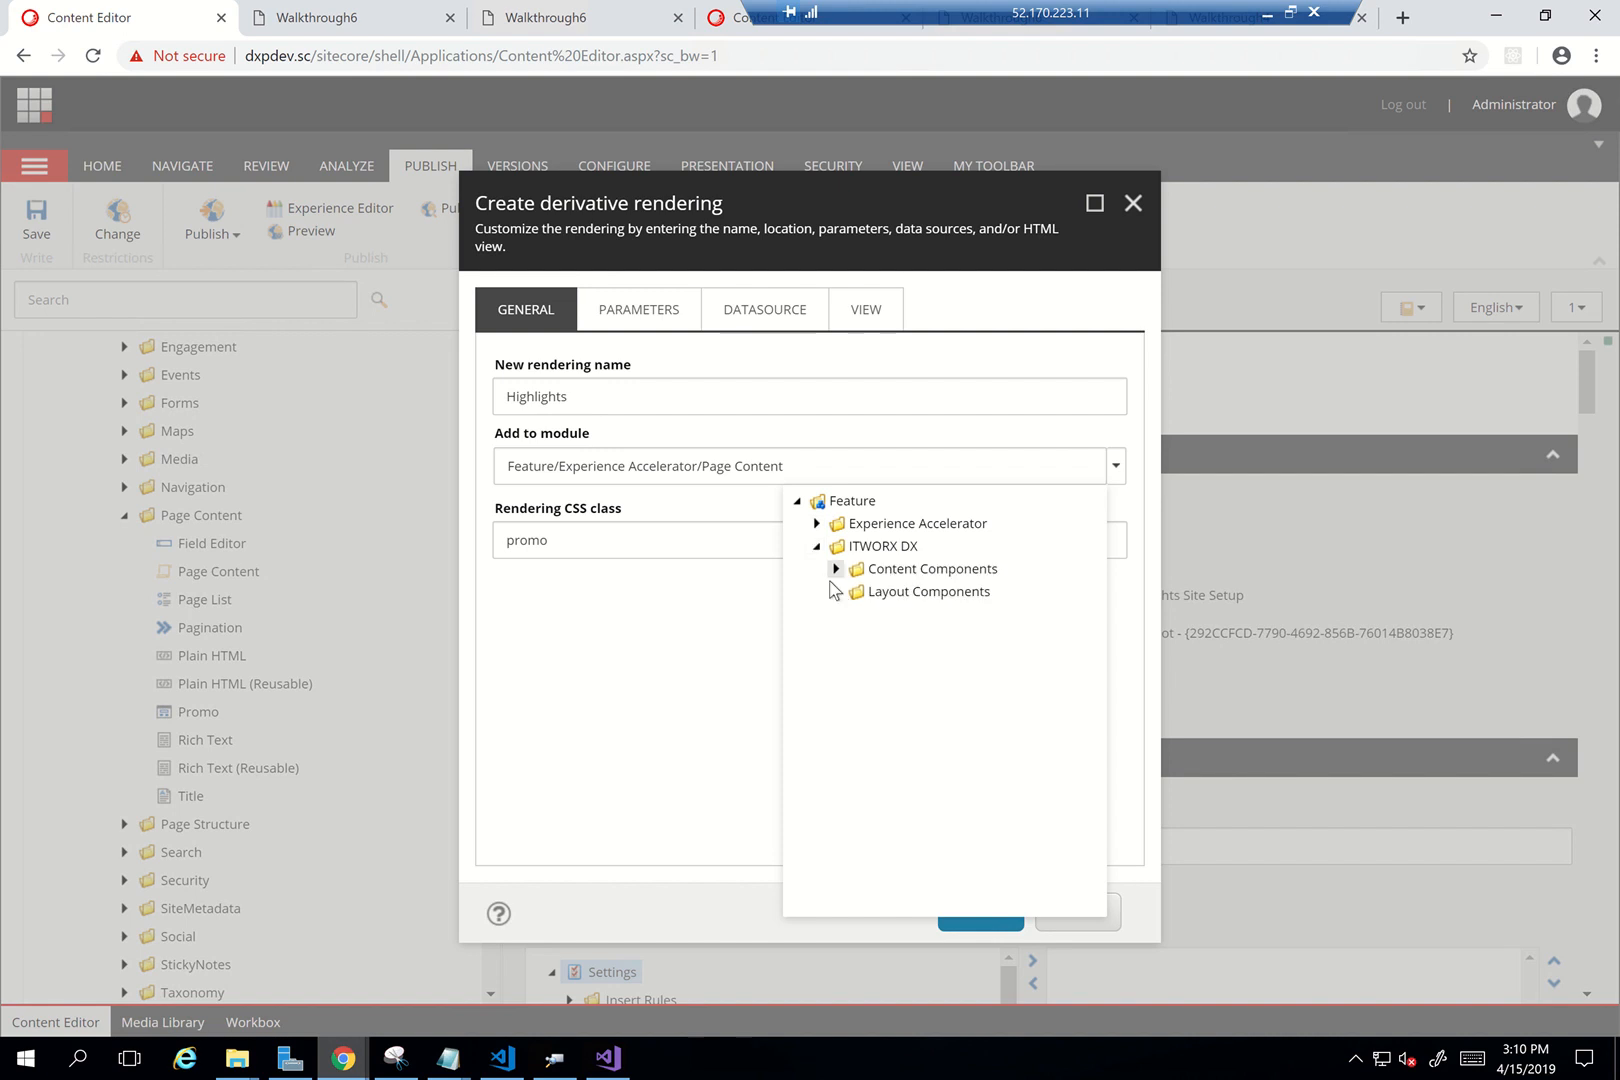
{"action": "left_click", "coordinate": [836, 568]}
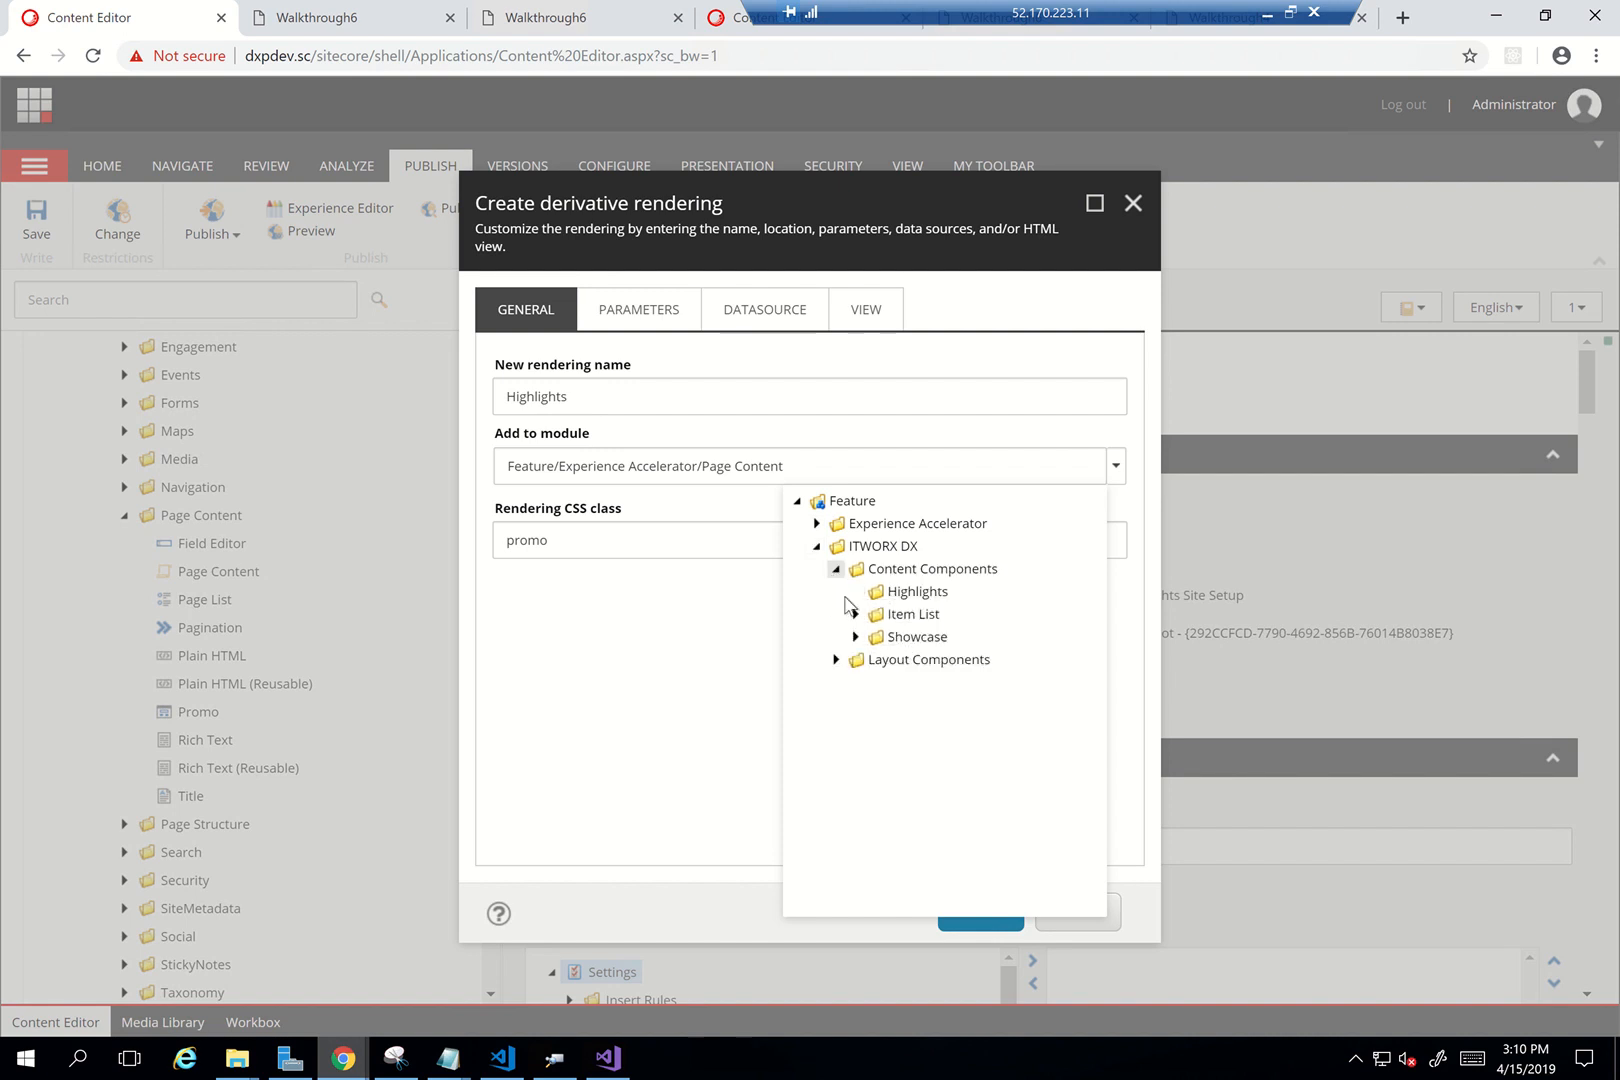
{"action": "left_click", "coordinate": [915, 592]}
{"action": "double_click", "coordinate": [576, 557]}
{"action": "type", "text": "h"}
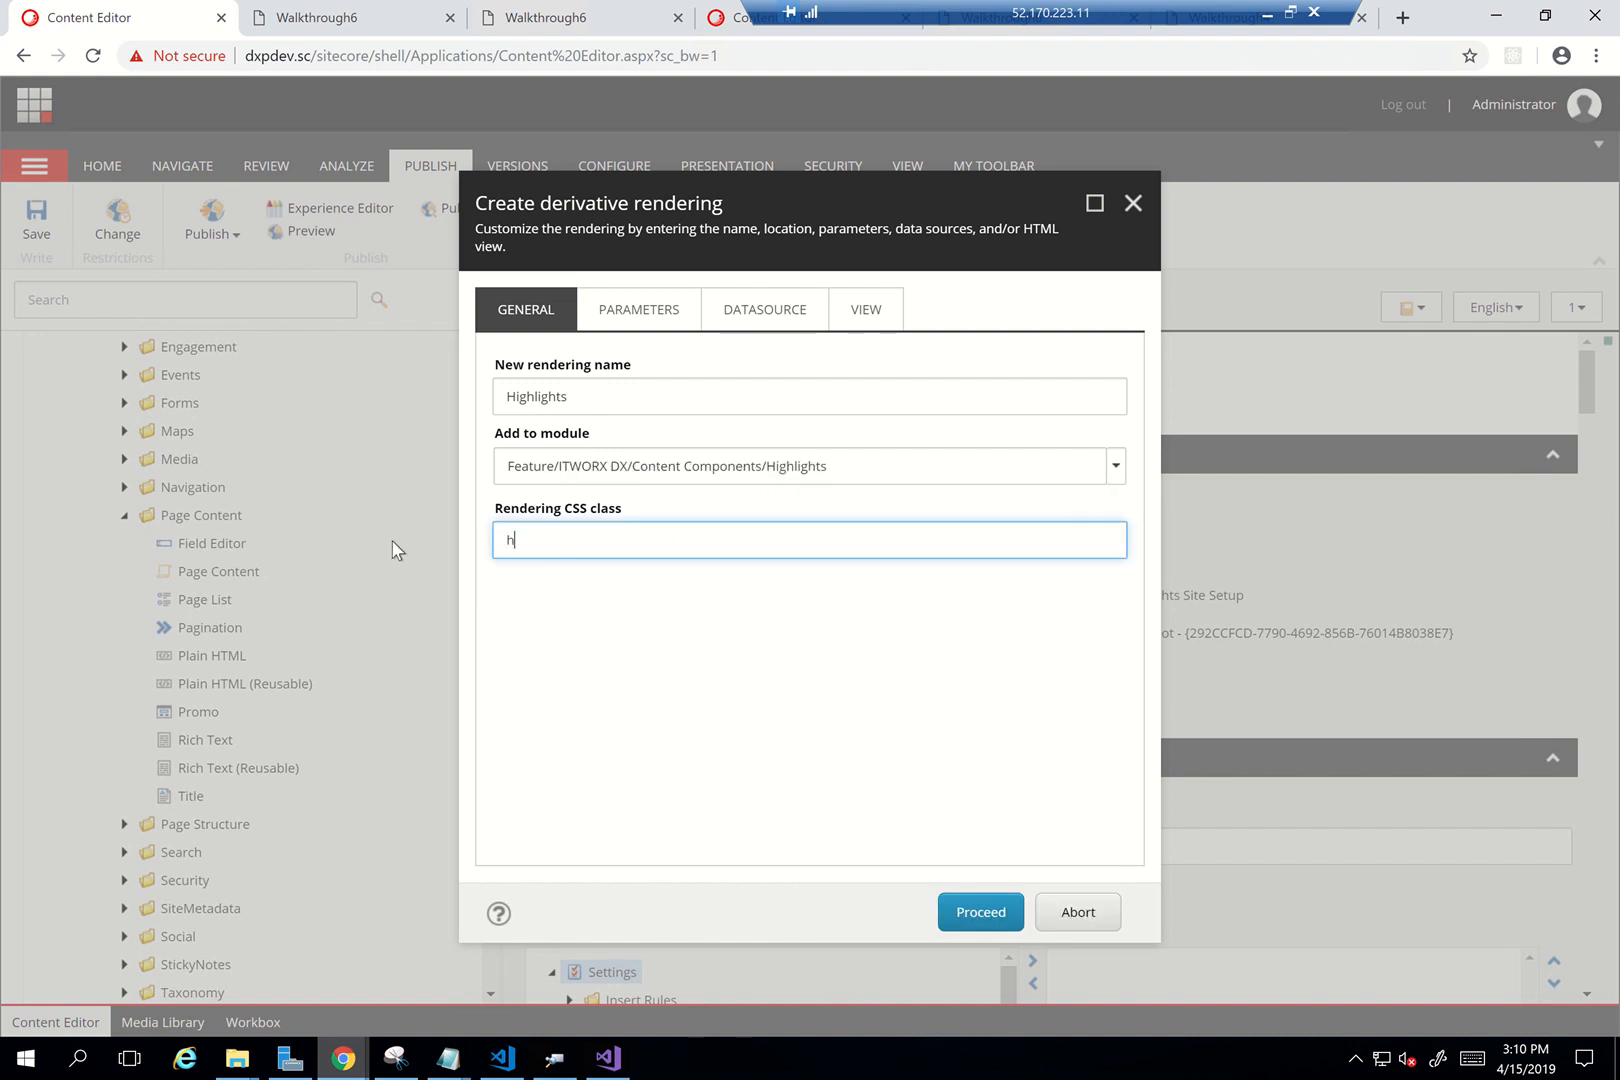
{"action": "type", "text": "ights"}
{"action": "key", "text": "ctrl+a"}
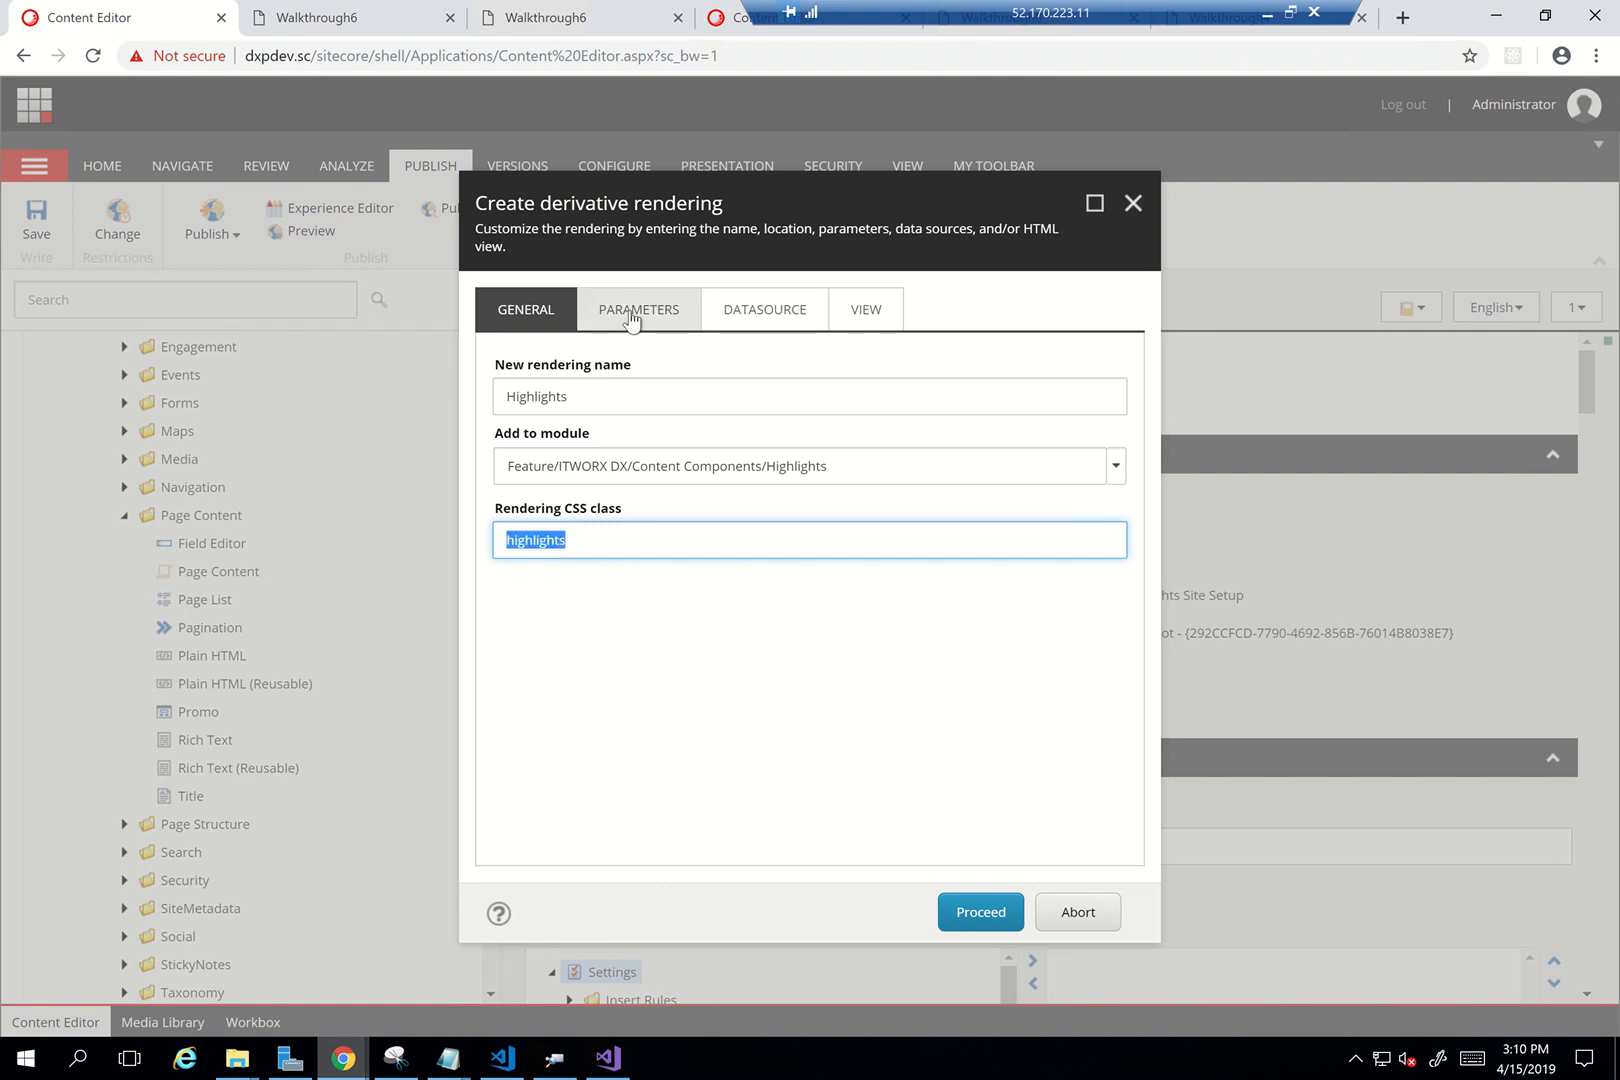
Make the new rendering copy the original rendering parameters and datasource
{"action": "left_click", "coordinate": [629, 312]}
{"action": "left_click", "coordinate": [635, 400]}
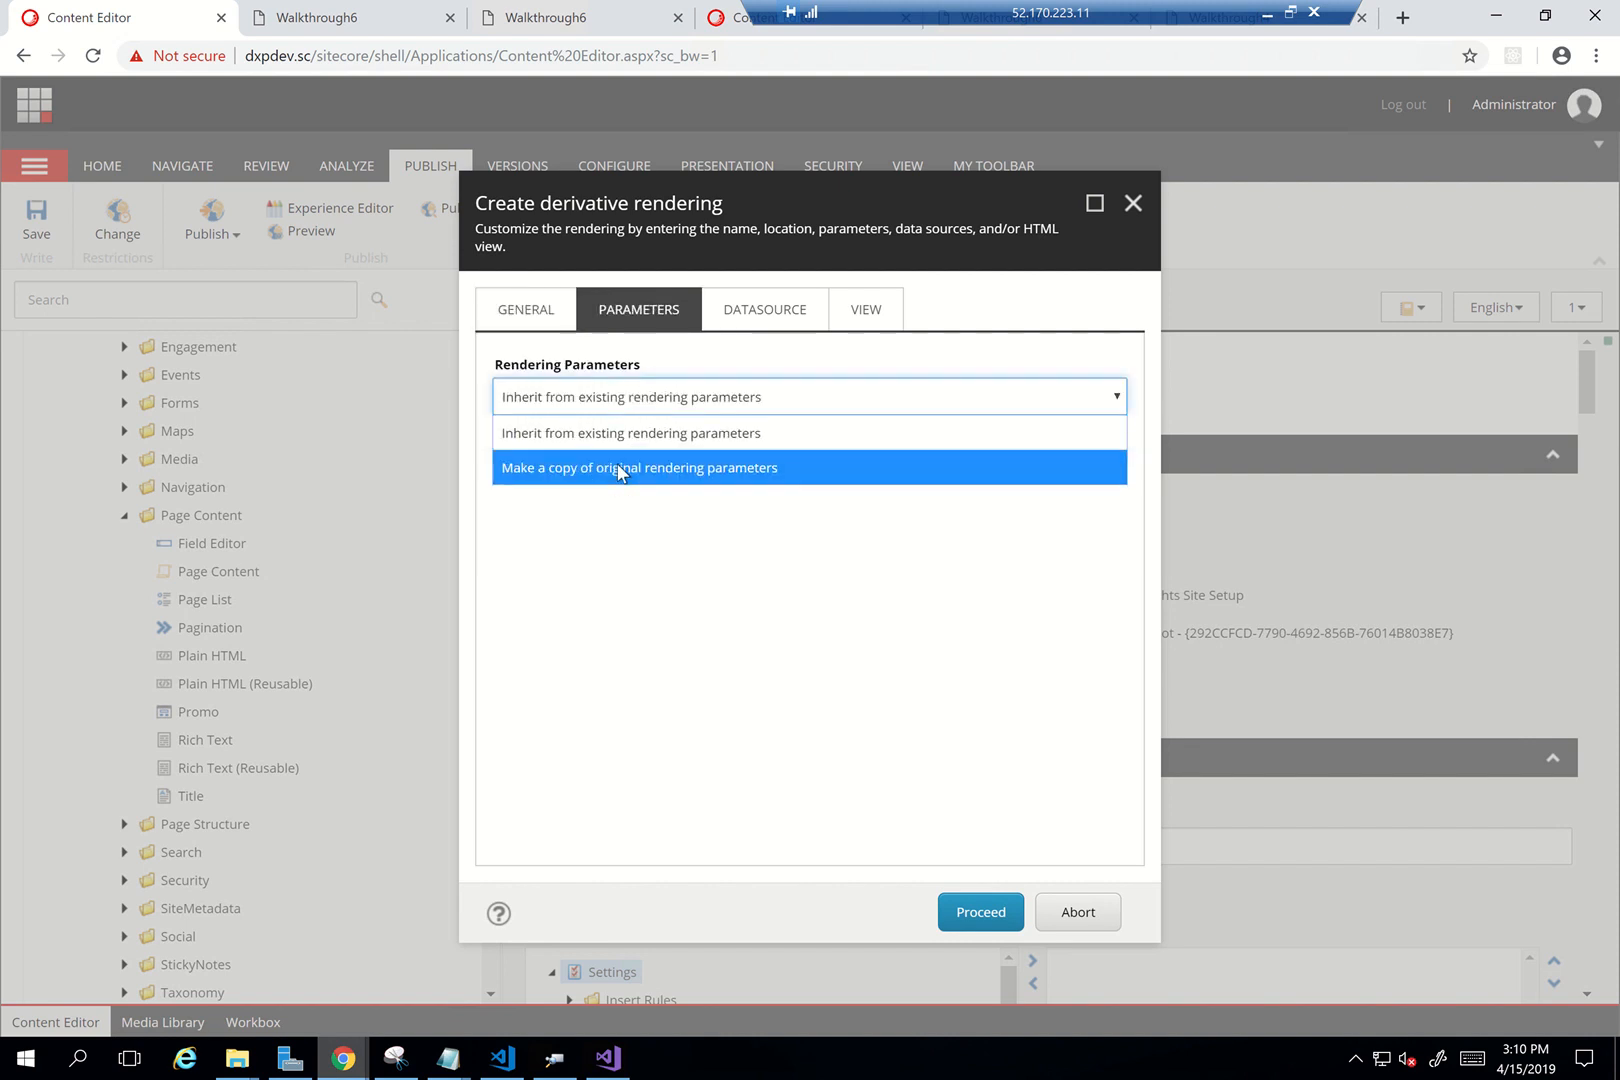
{"action": "left_click", "coordinate": [619, 470]}
{"action": "left_click", "coordinate": [752, 326]}
{"action": "left_click", "coordinate": [724, 396]}
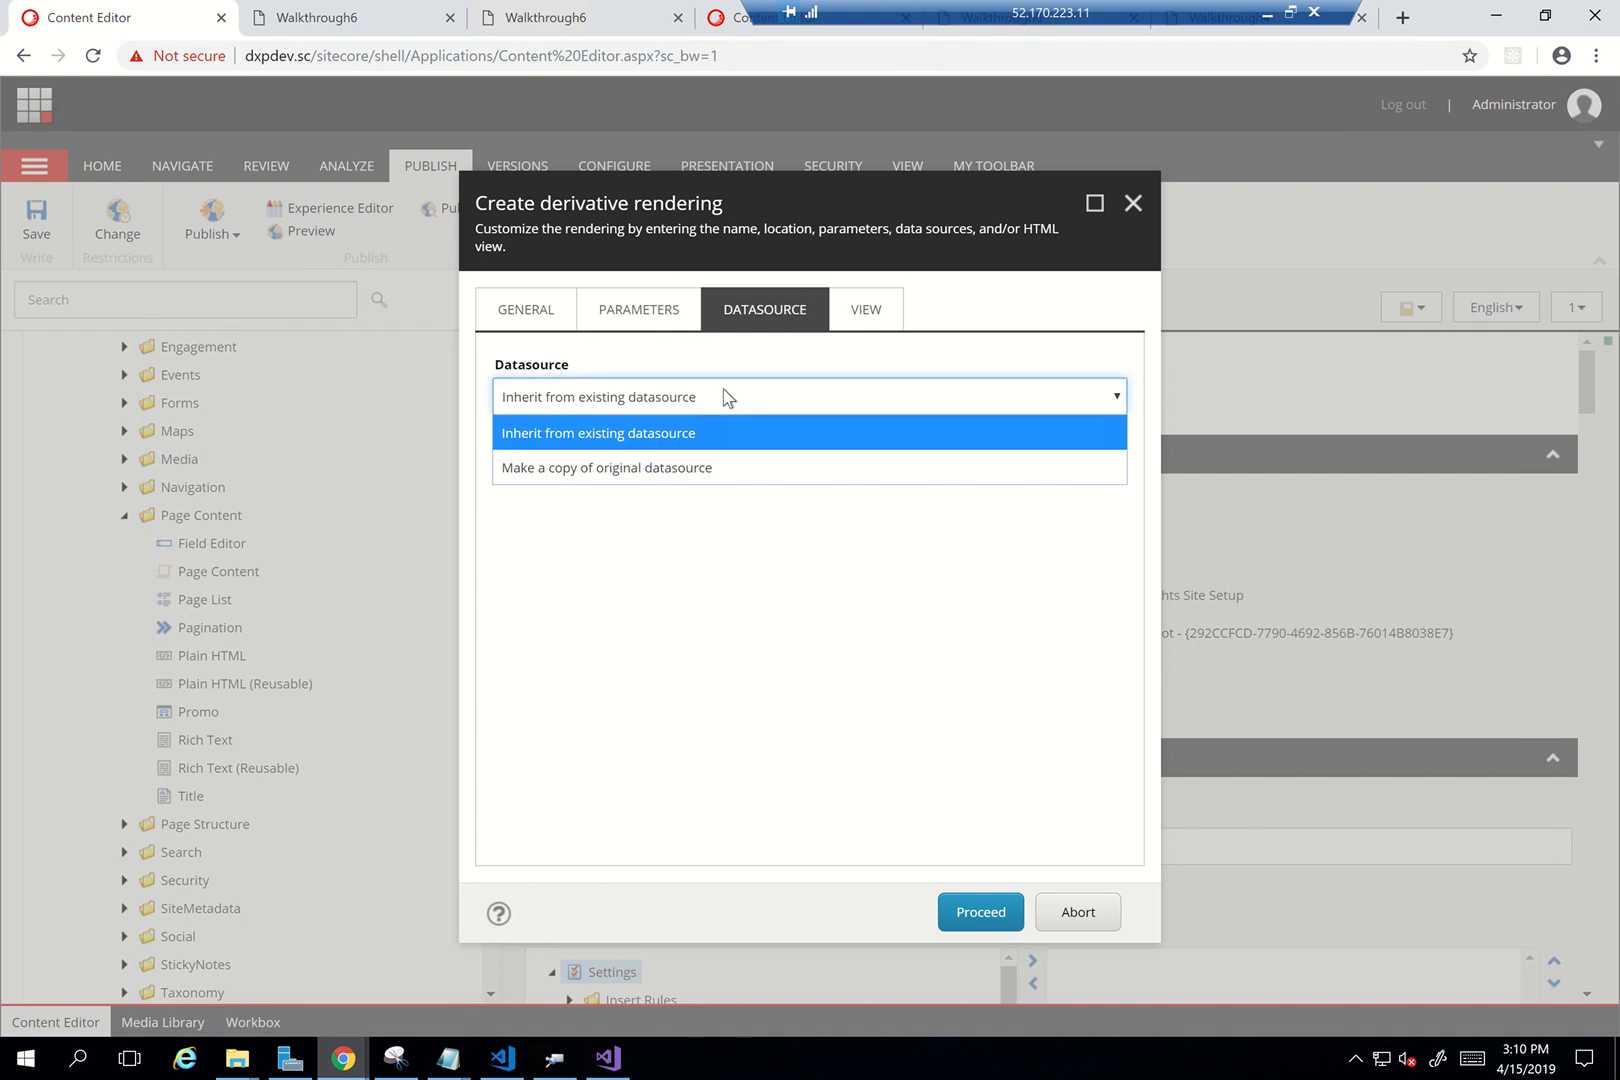
{"action": "left_click", "coordinate": [697, 475]}
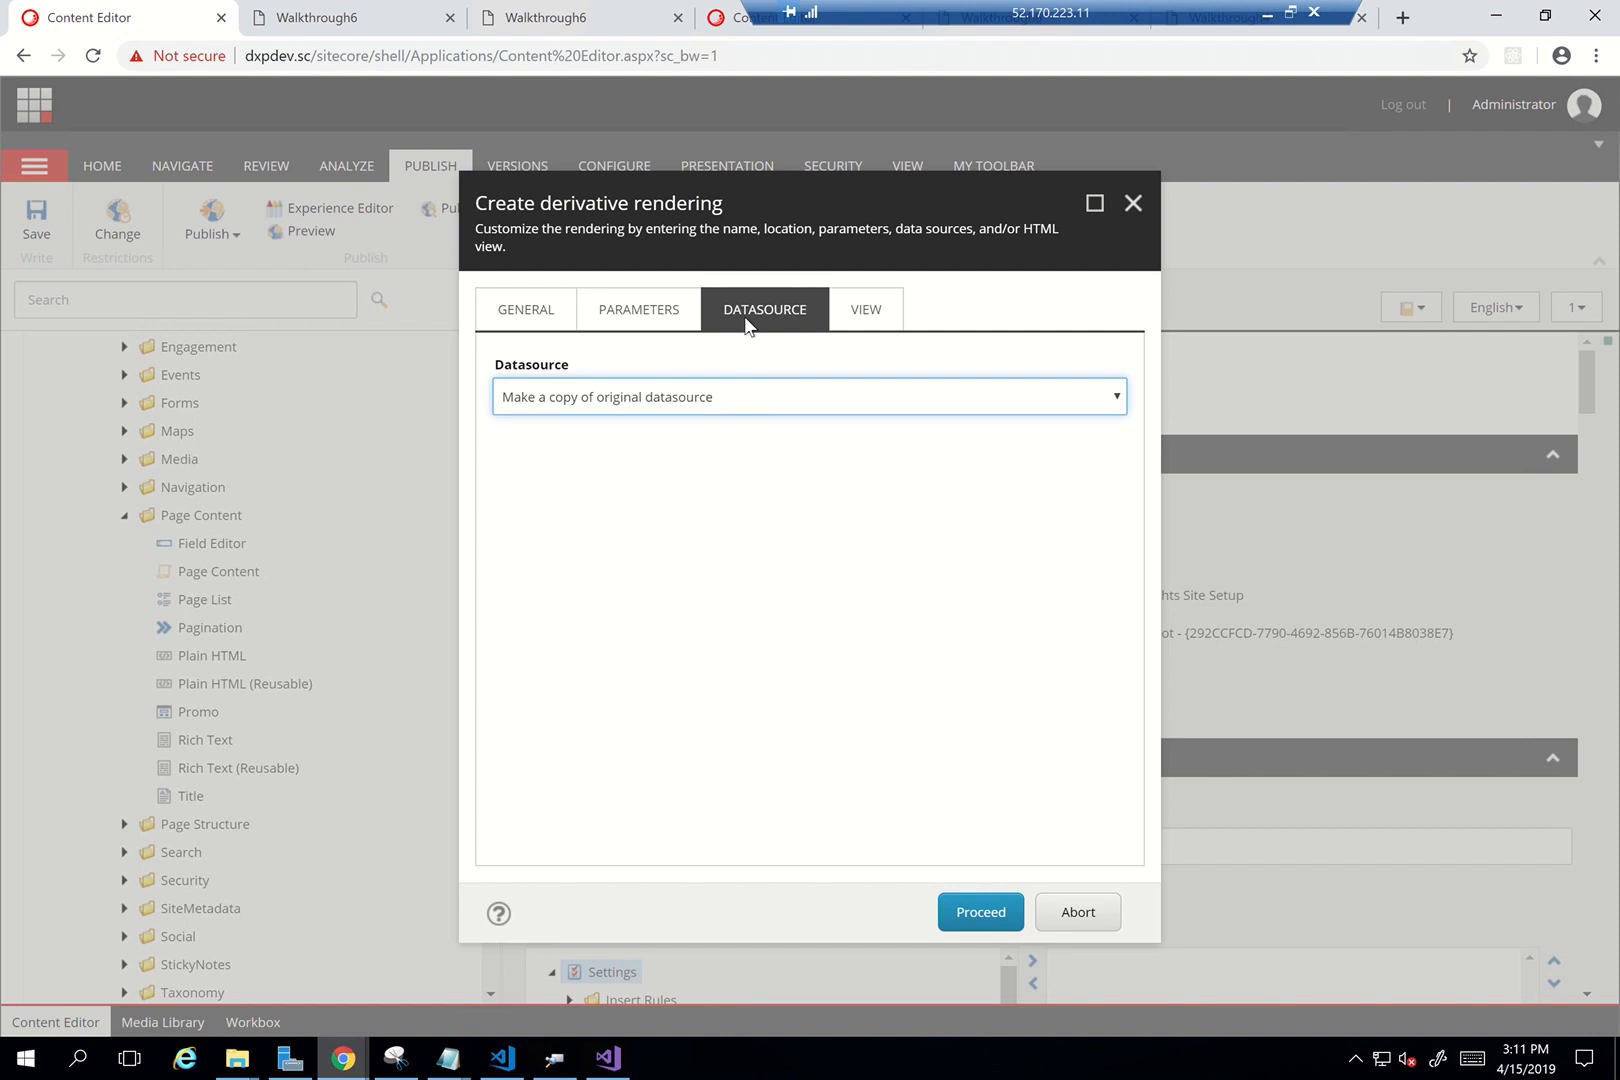
{"action": "left_click", "coordinate": [637, 311]}
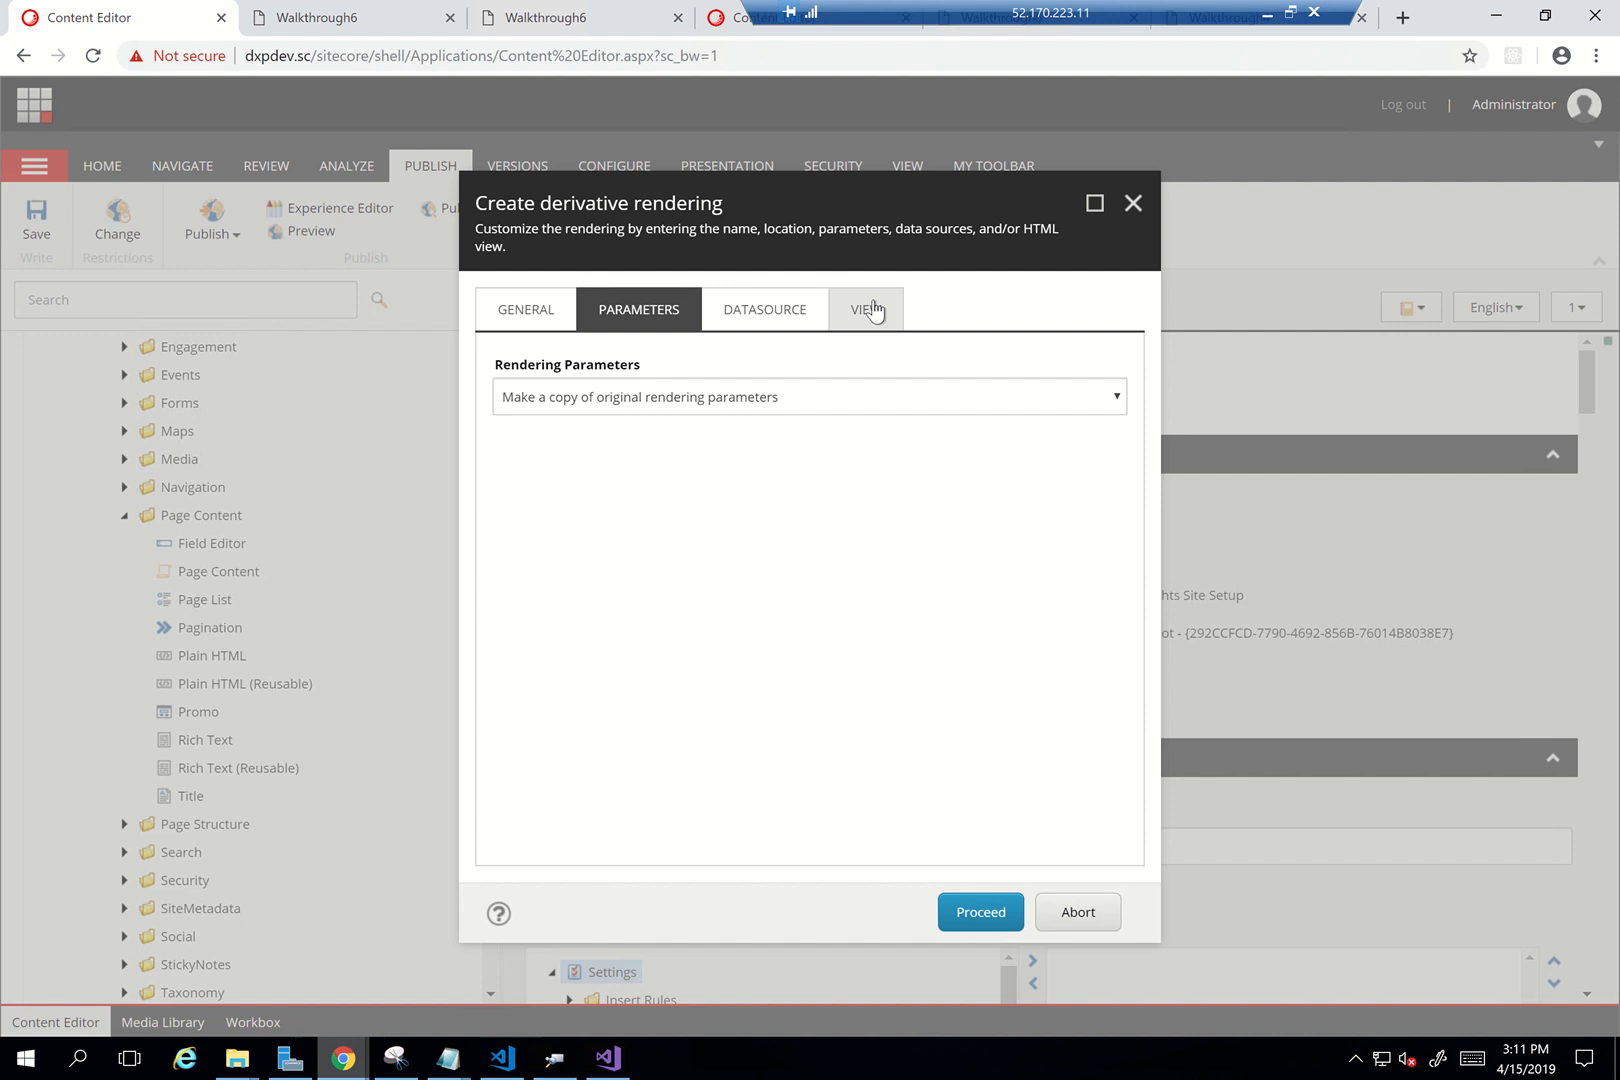
Set the view to copy the MVC view file and select 'Variants' in the path
{"action": "left_click", "coordinate": [871, 308]}
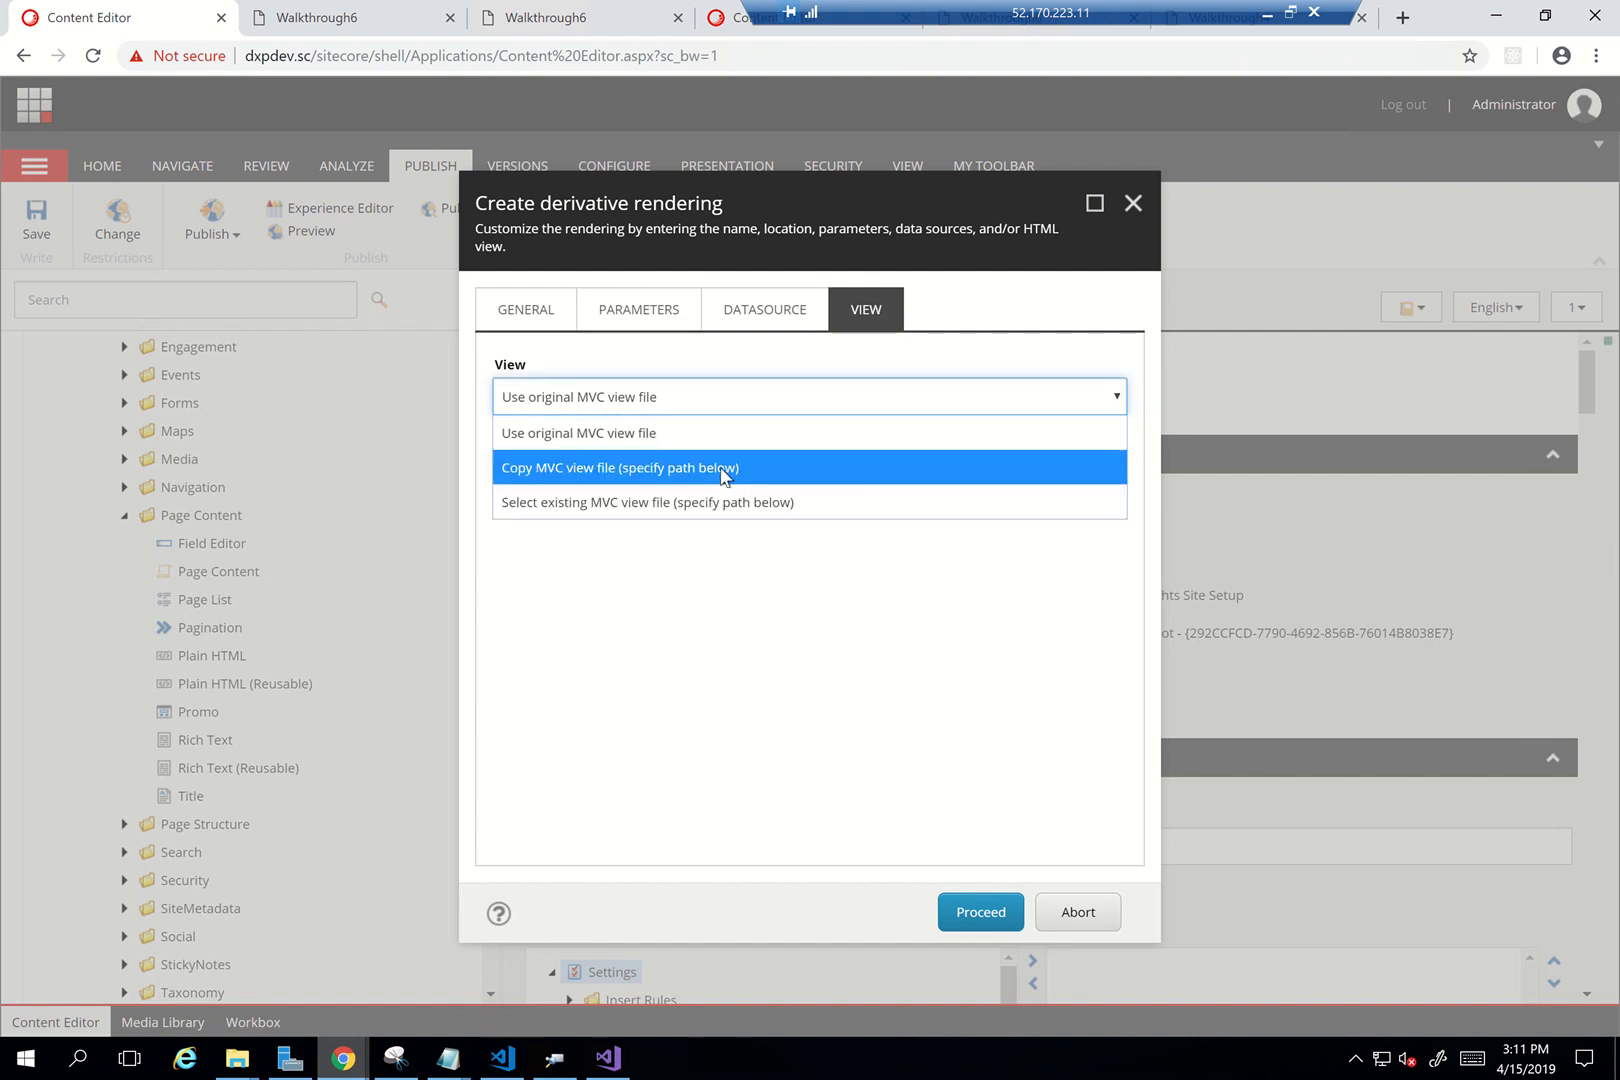
{"action": "left_click", "coordinate": [662, 467]}
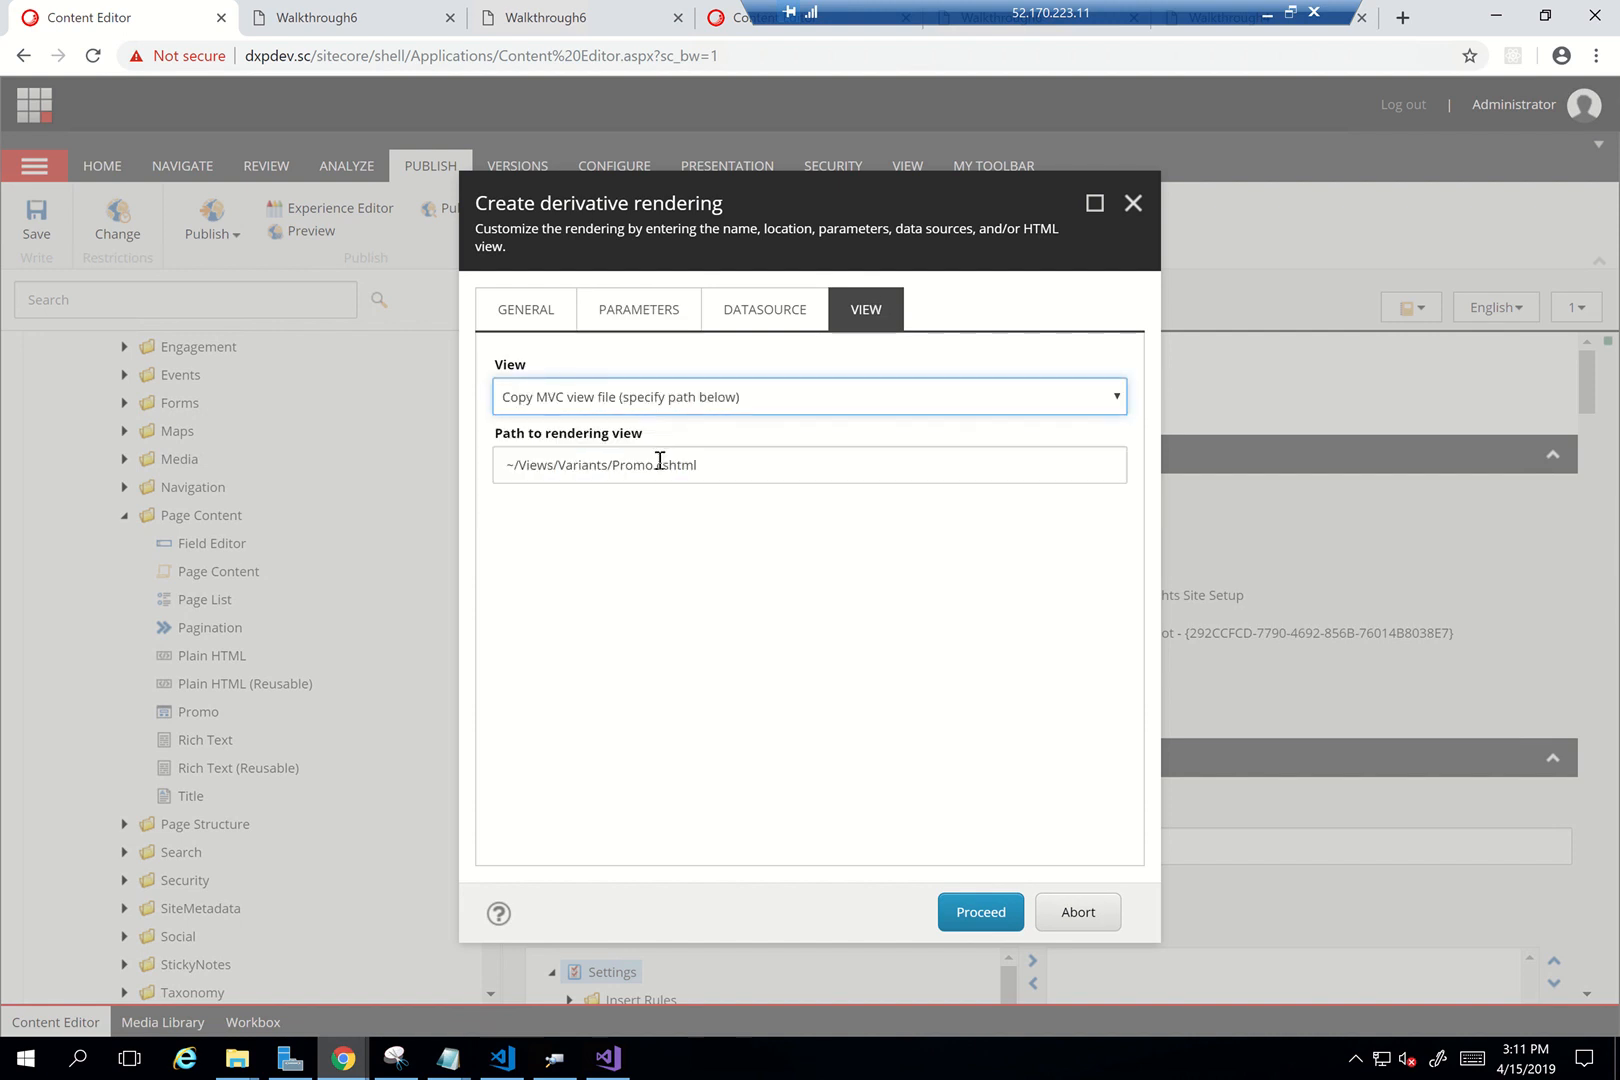
{"action": "double_click", "coordinate": [578, 472]}
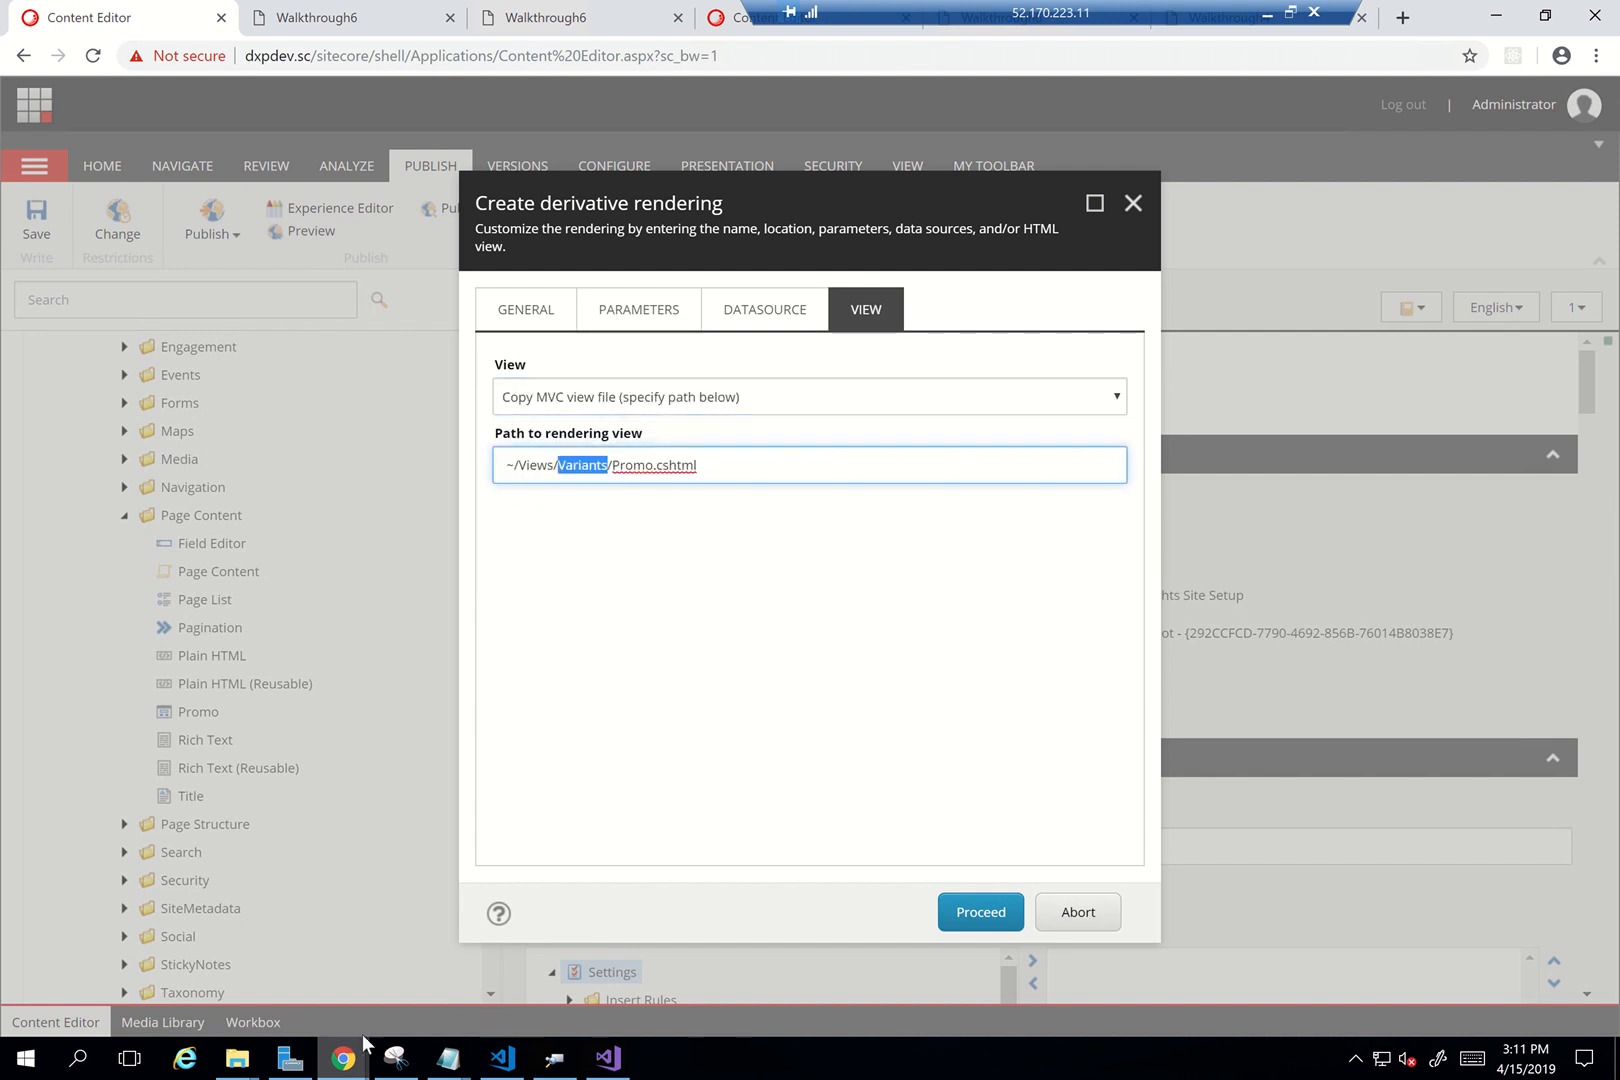
In File Explorer, open dxpdev.sc > Views > ITWORX DX and copy the folder name from the address bar
{"action": "mouse_move", "coordinate": [237, 1058]}
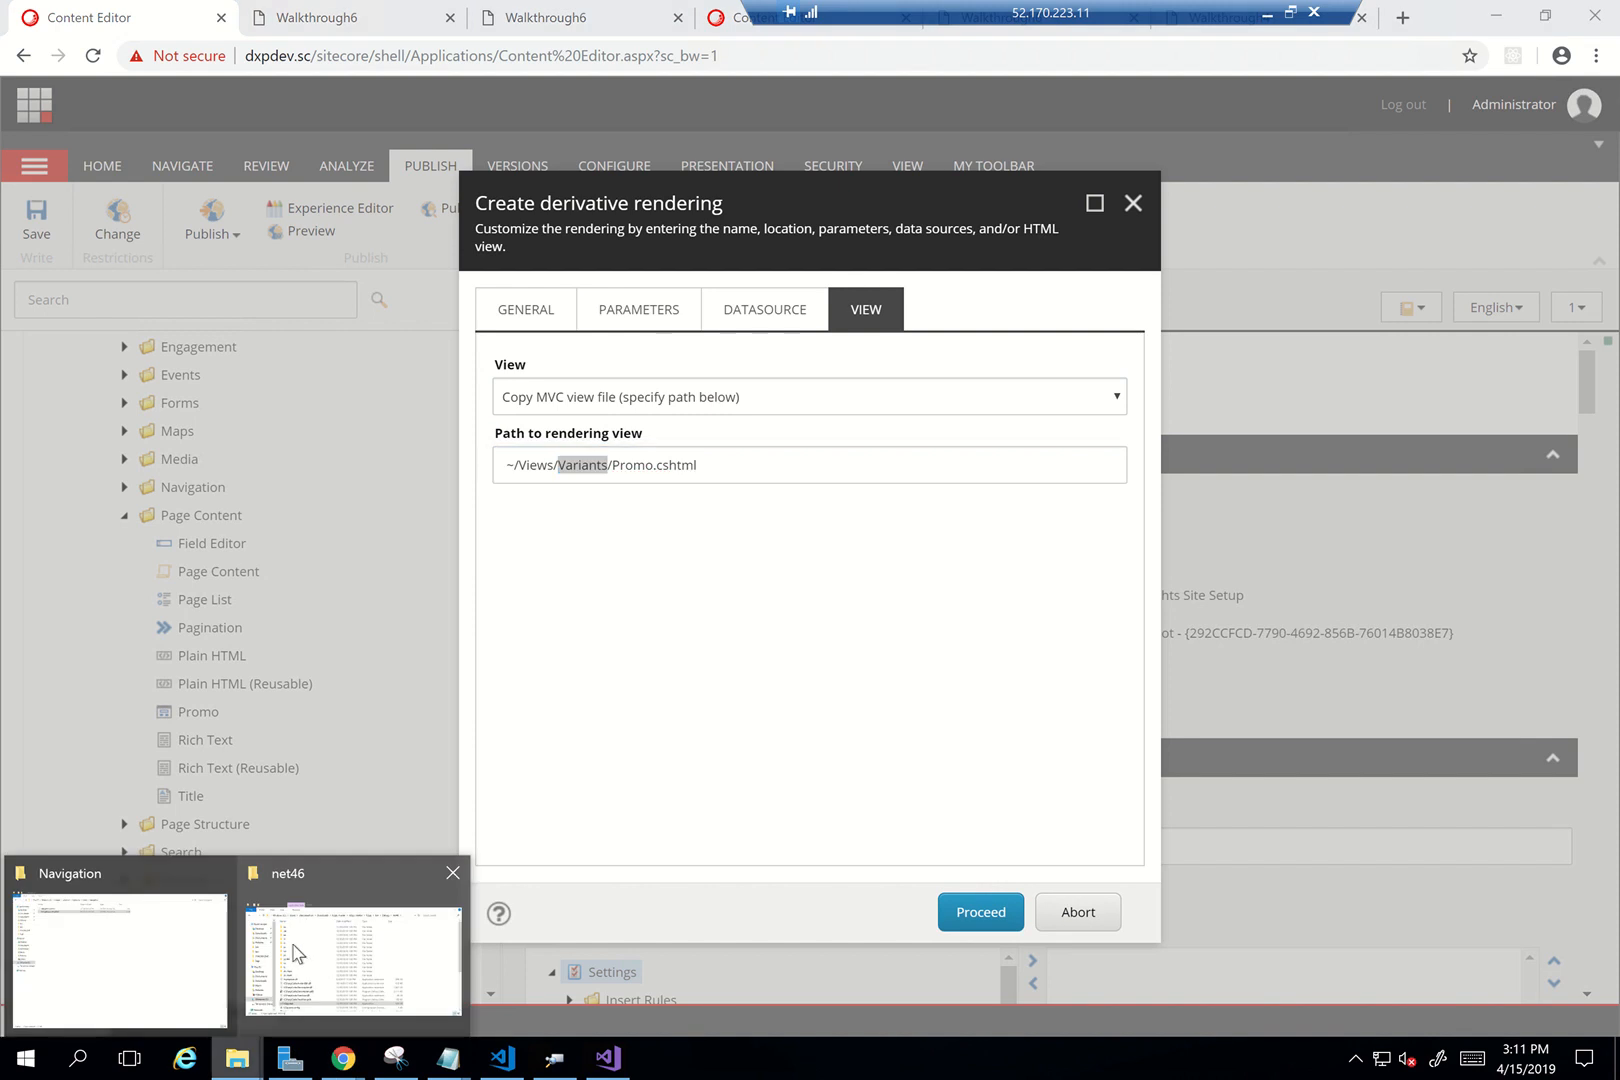
{"action": "left_click", "coordinate": [158, 957]}
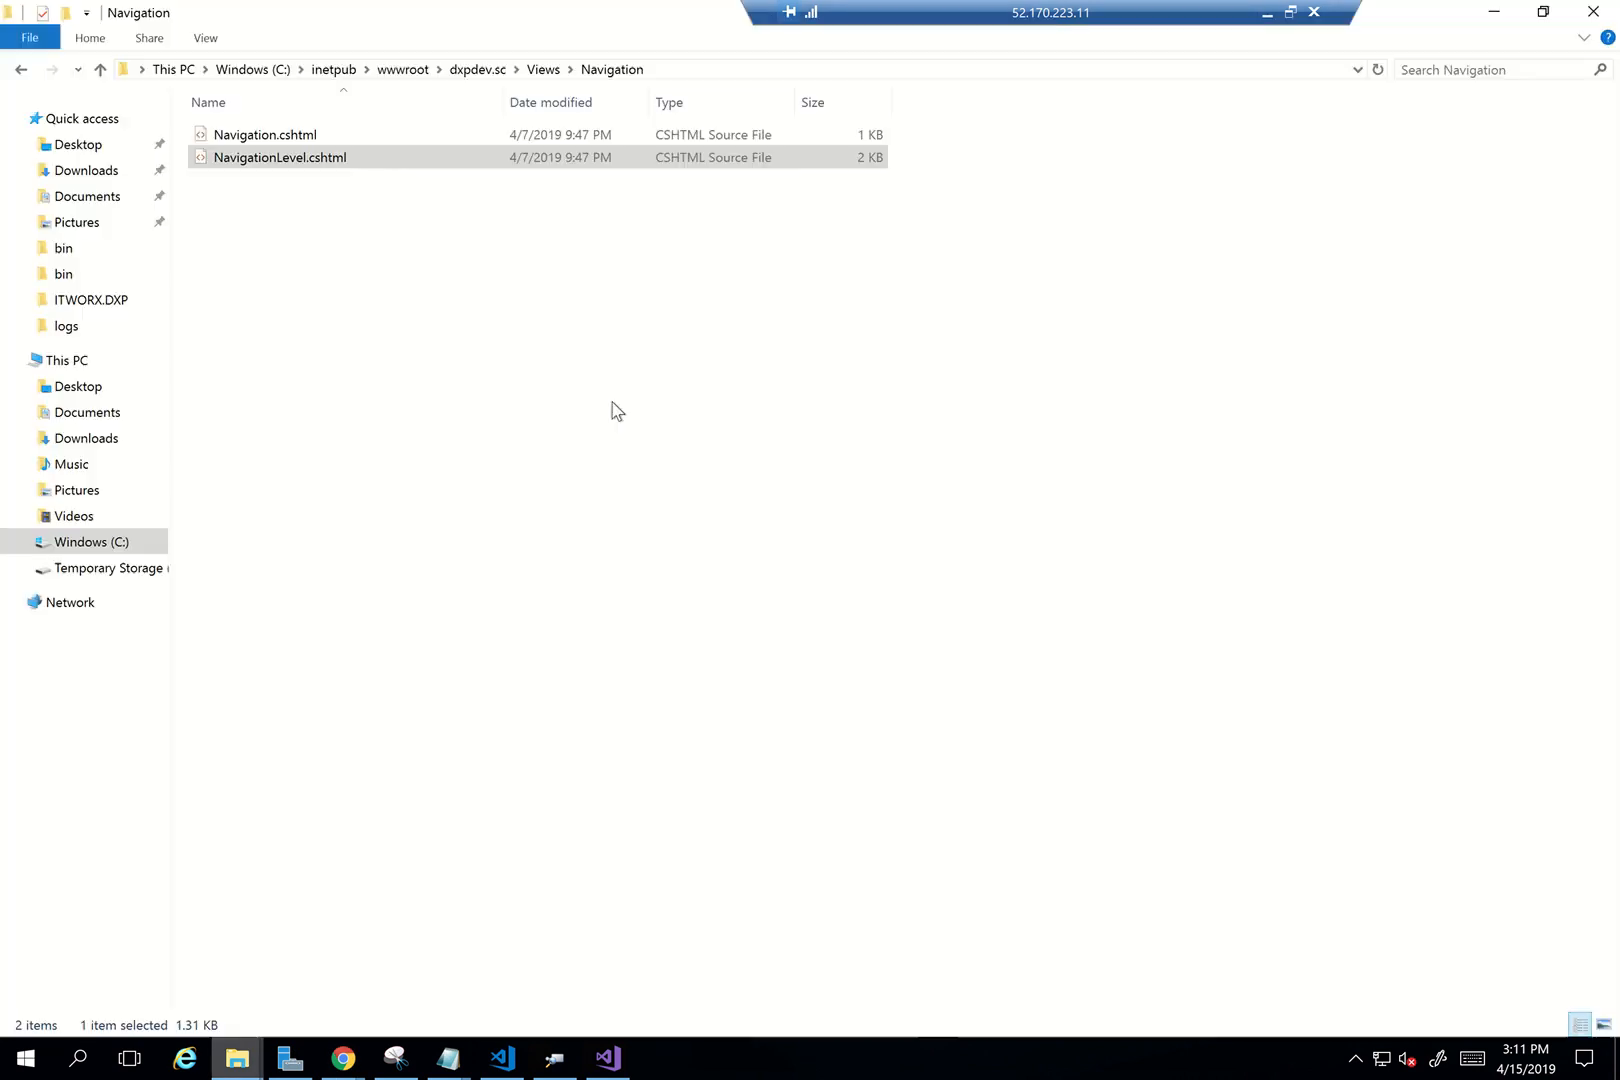
{"action": "left_click", "coordinate": [481, 69]}
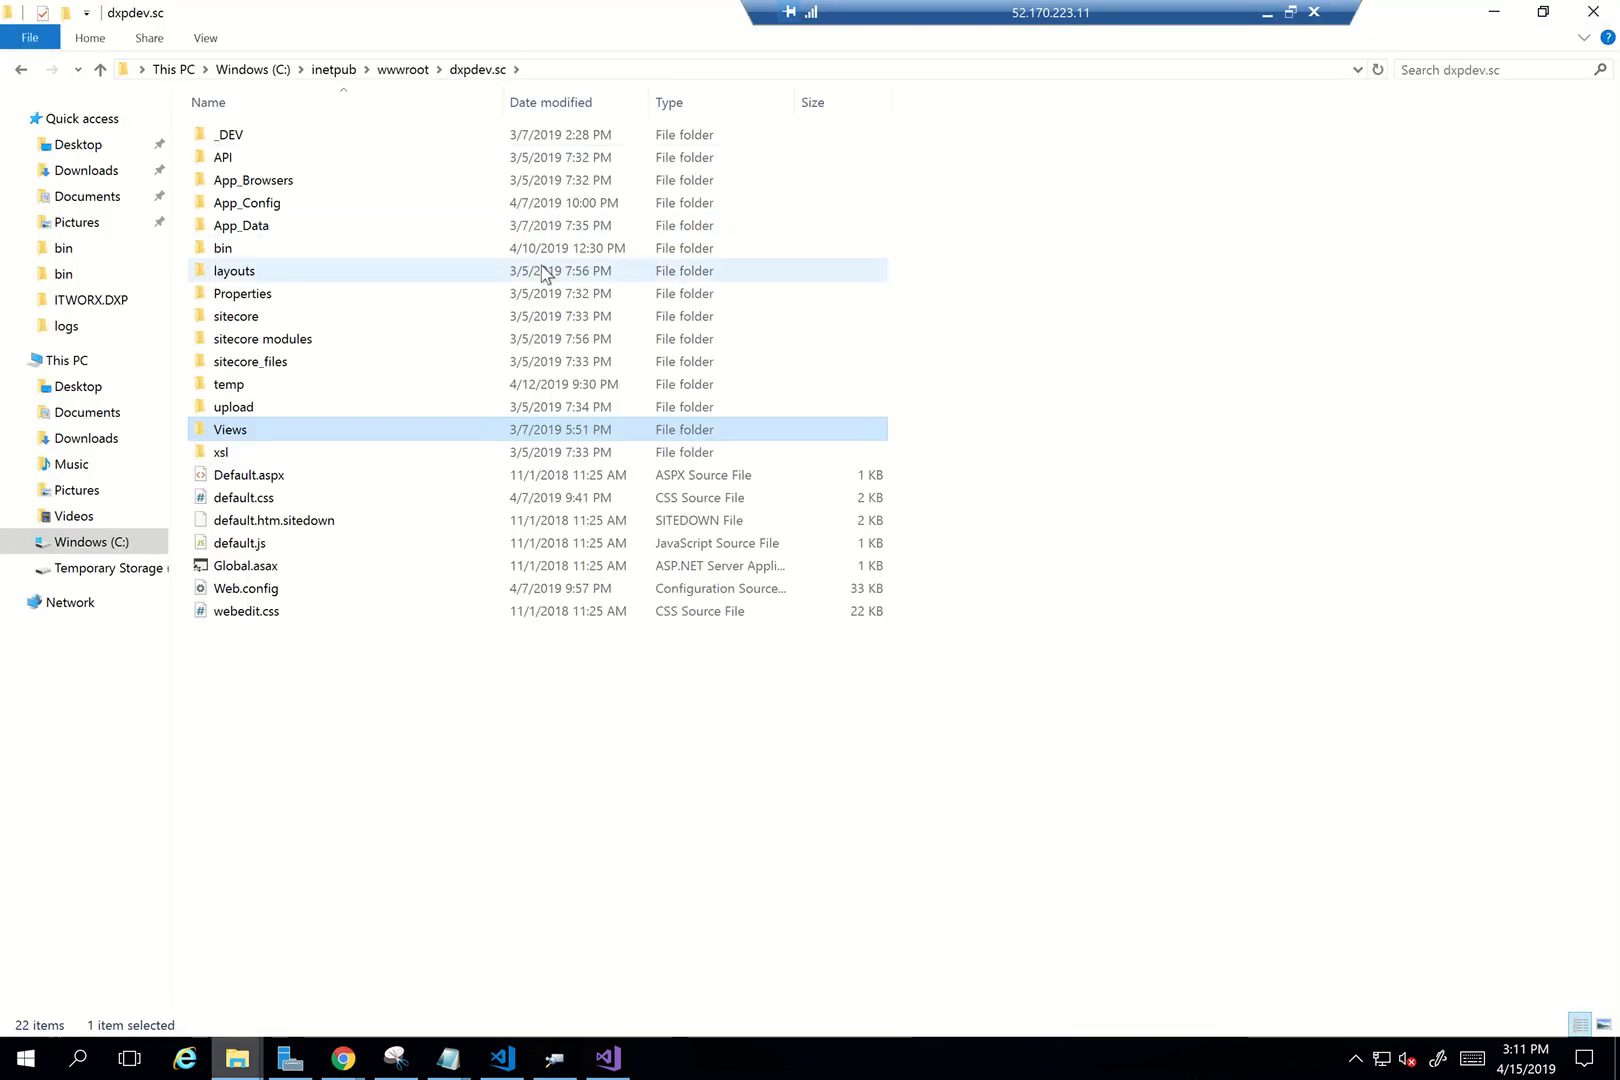
{"action": "double_click", "coordinate": [437, 431]}
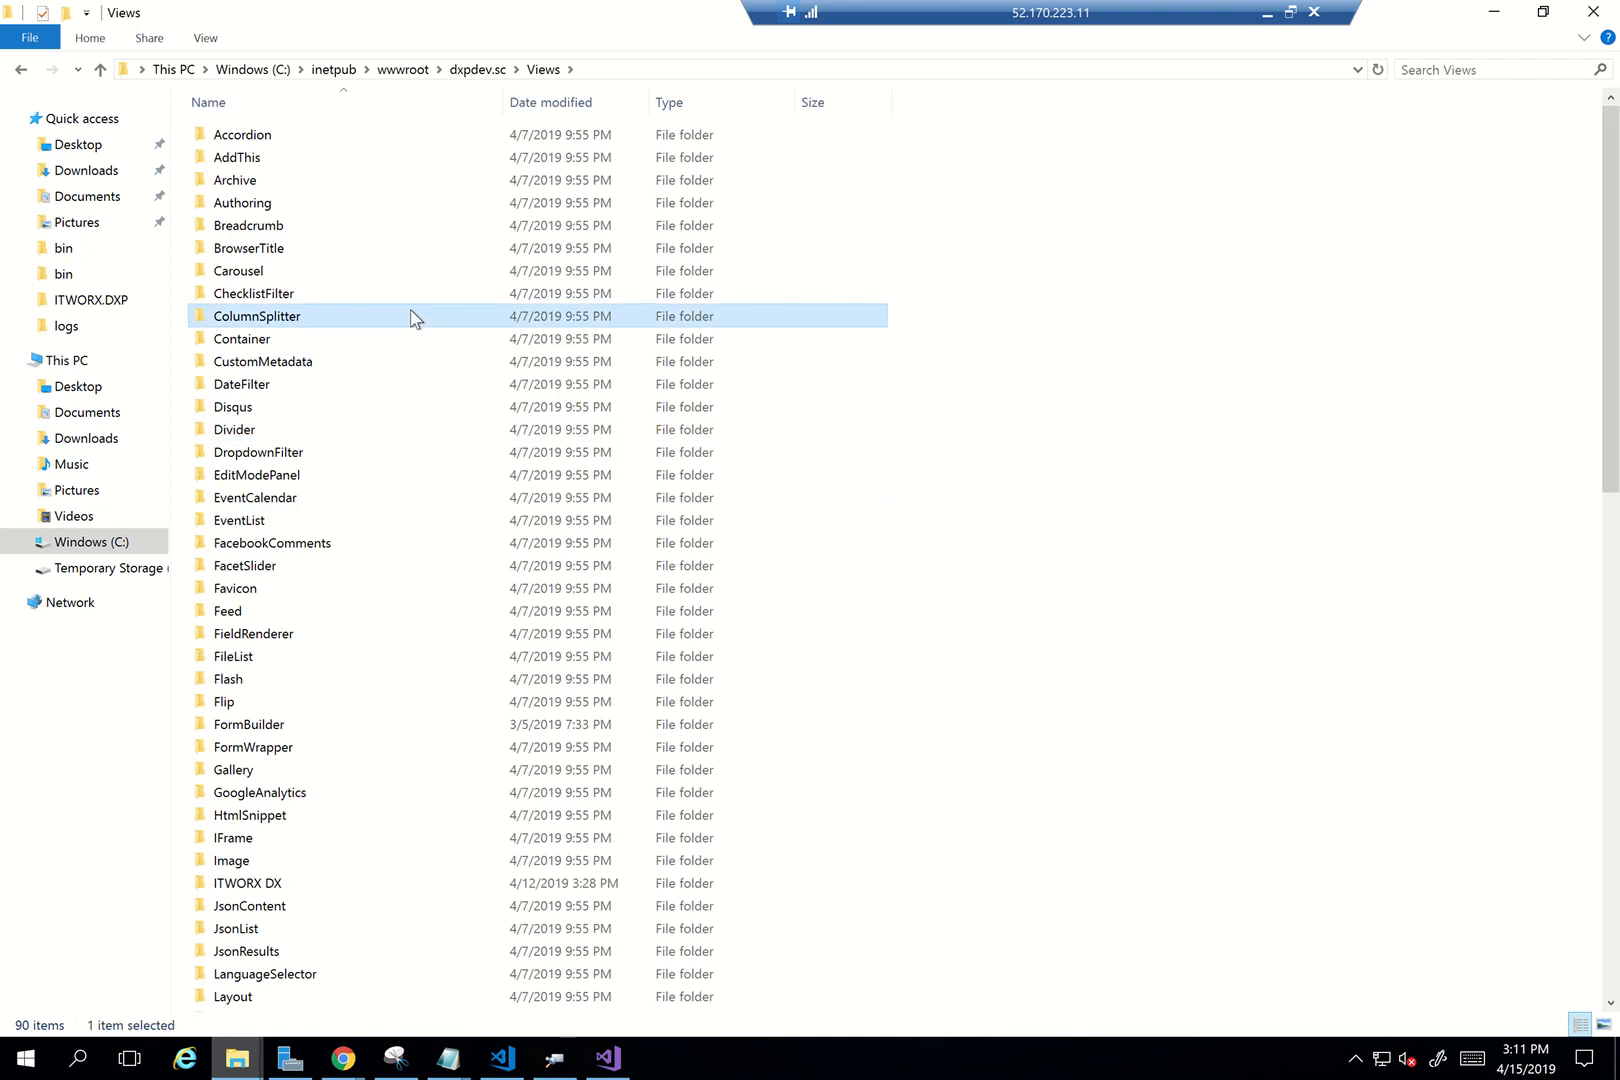
{"action": "type", "text": "it"}
{"action": "key", "text": "Return"}
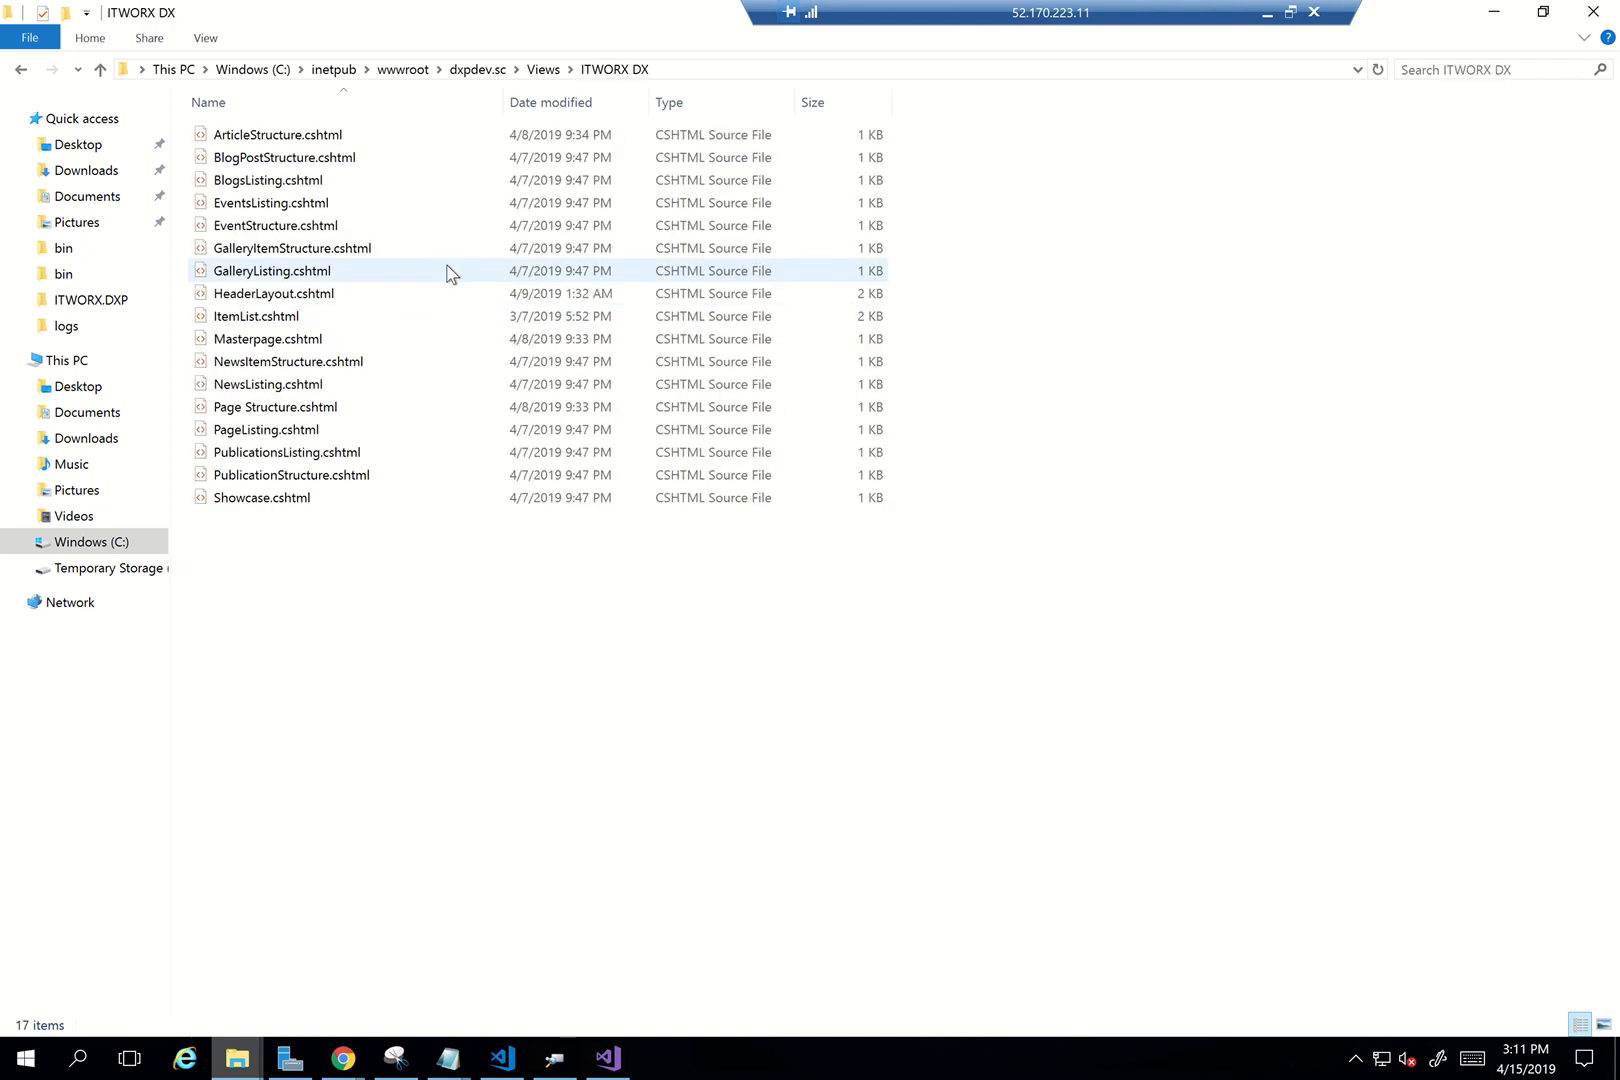
{"action": "left_click", "coordinate": [730, 69]}
{"action": "left_click", "coordinate": [732, 68]}
{"action": "key", "text": "ctrl+shift+Left"}
{"action": "key", "text": "ctrl+shift+Left"}
{"action": "key", "text": "ctrl+c"}
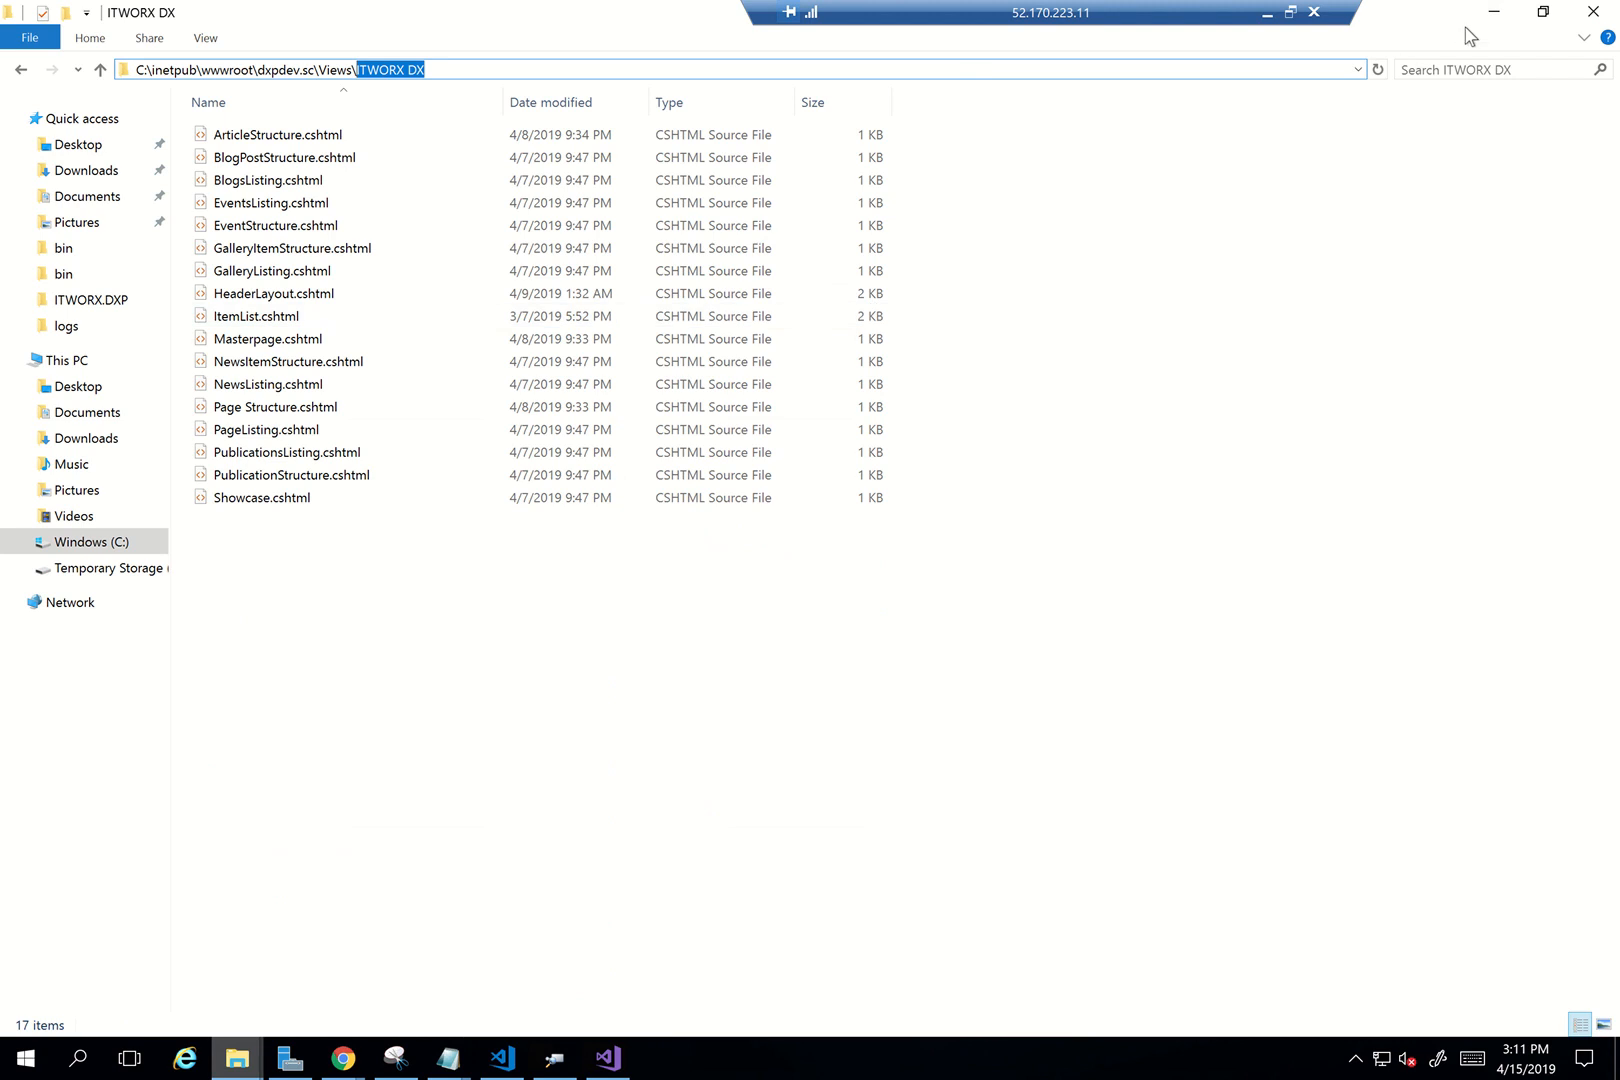
{"action": "left_click", "coordinate": [1494, 12]}
Change the view path to ~/Views/ITWORX DX/Highlights.cshtml
{"action": "key", "text": "ctrl+v"}
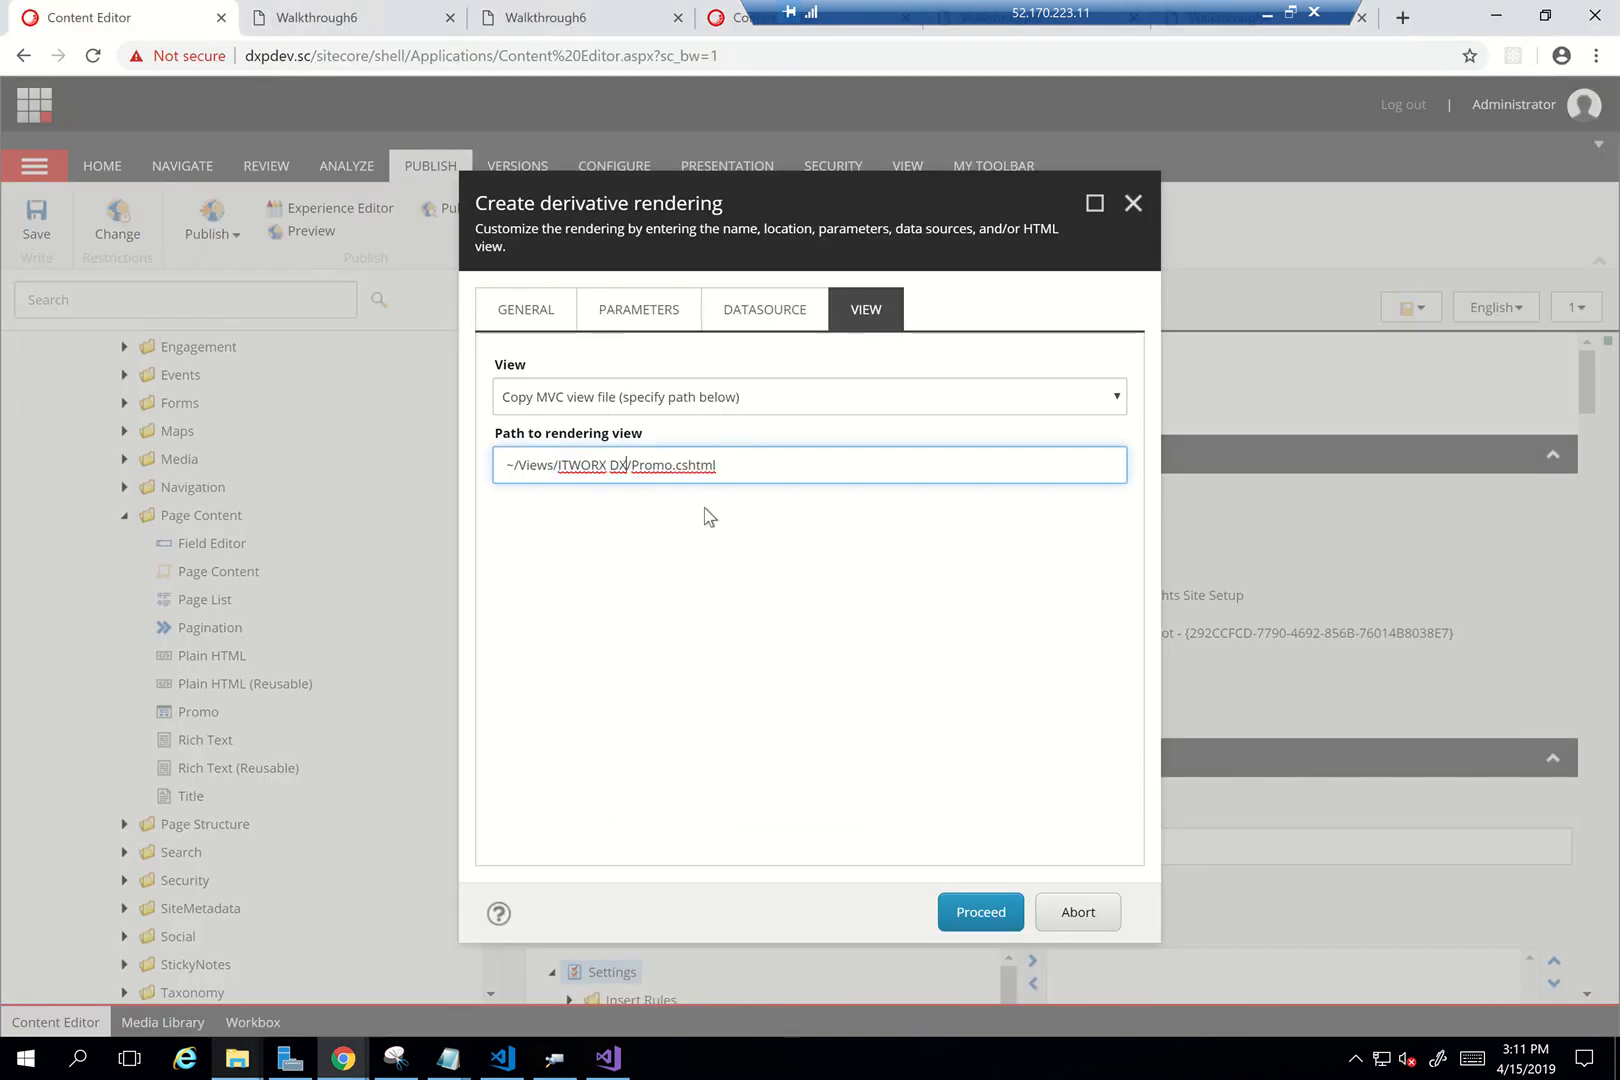
{"action": "key", "text": "shift+Right"}
{"action": "key", "text": "shift+Right"}
{"action": "key", "text": "shift+Right"}
{"action": "key", "text": "shift+Right"}
{"action": "key", "text": "shift+Right"}
{"action": "type", "text": "Highlights"}
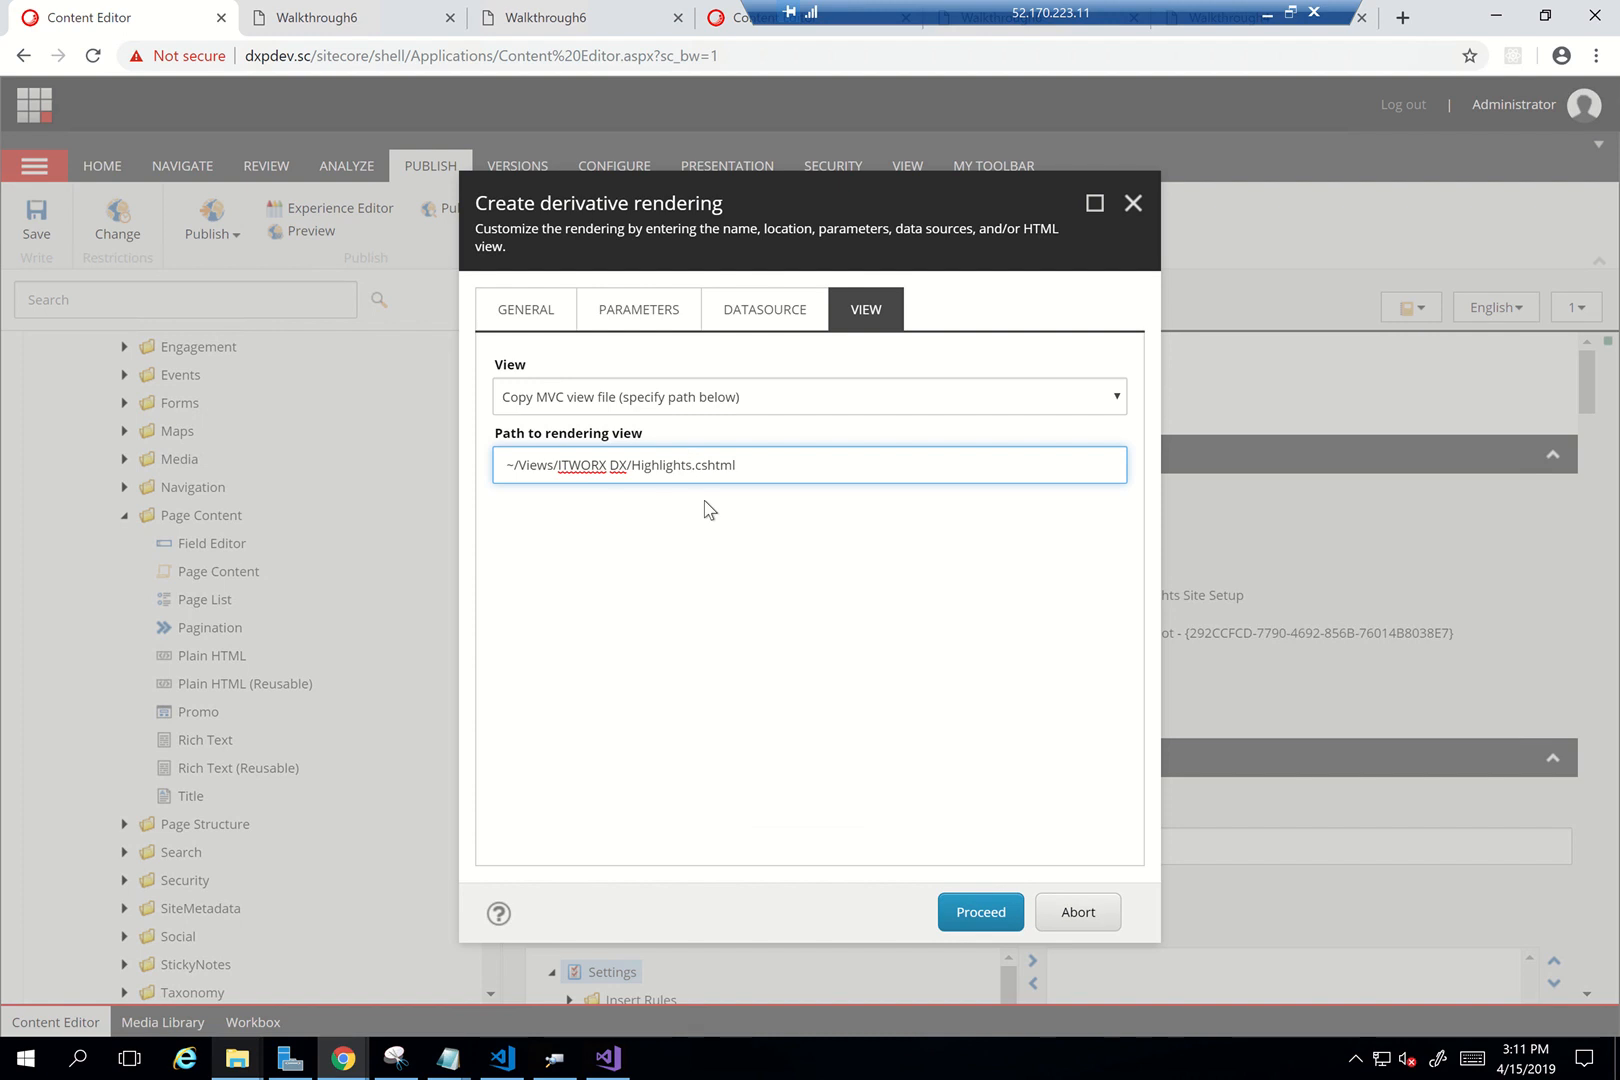
Review the General, Parameters and Datasource settings, then create the derivative rendering
{"action": "left_click", "coordinate": [508, 308]}
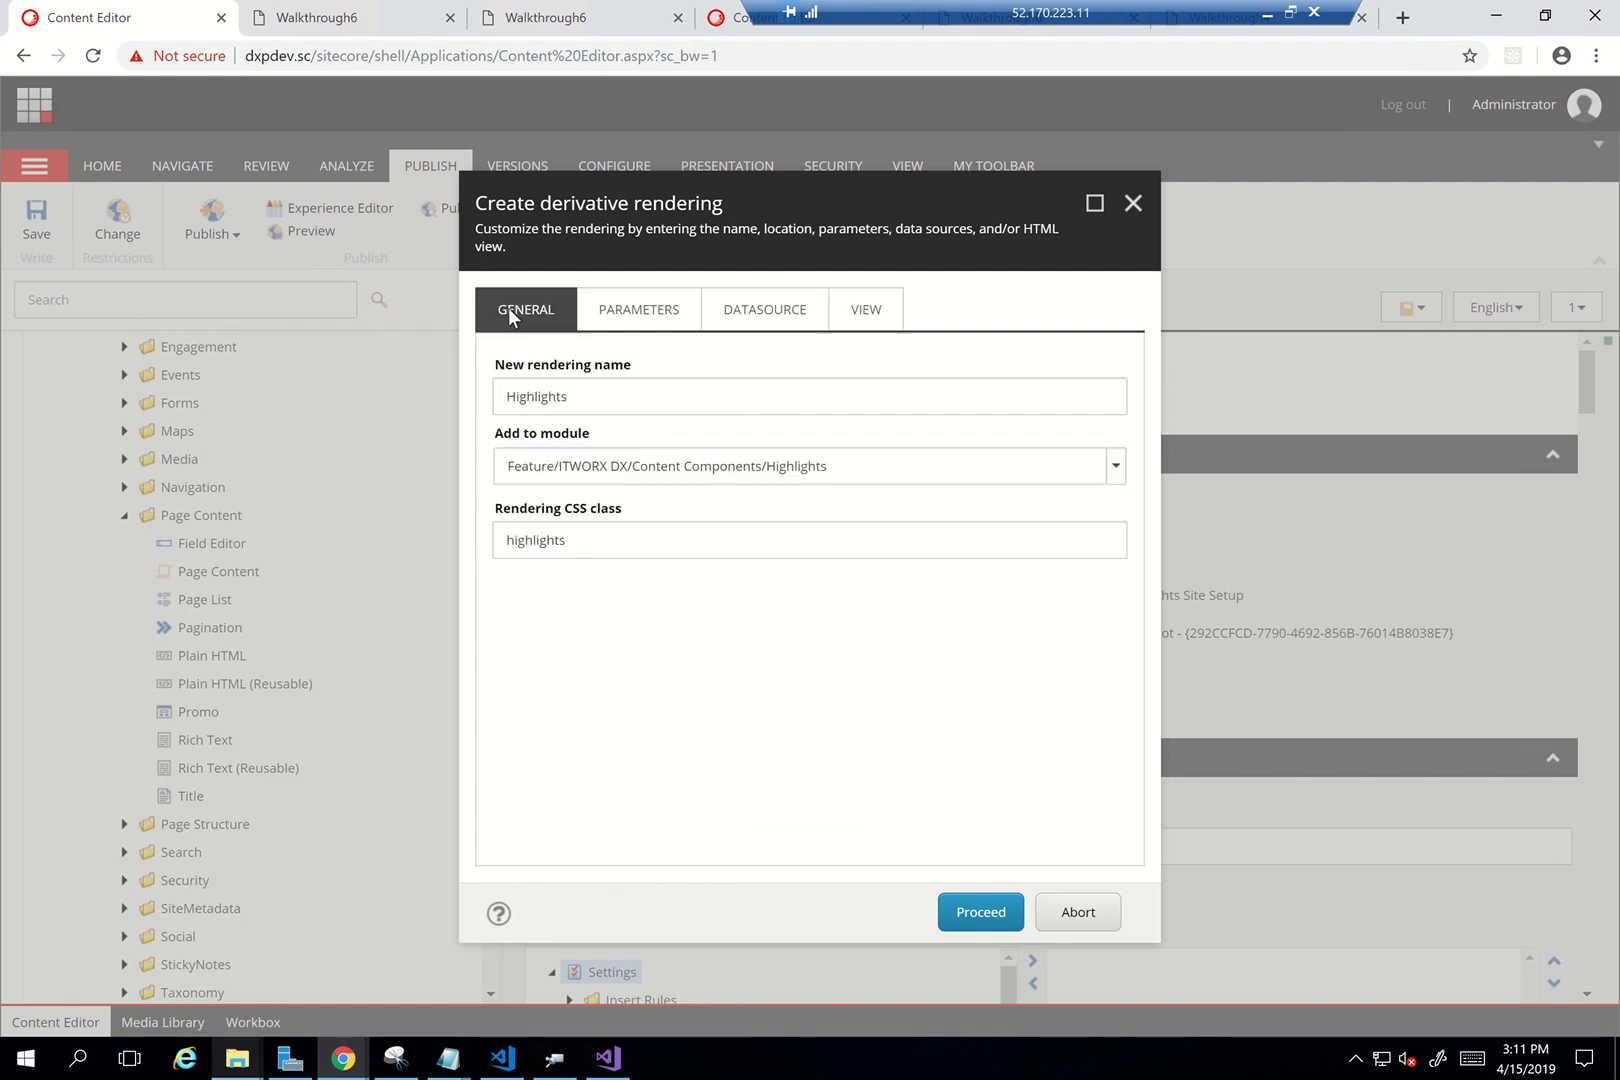
{"action": "left_click", "coordinate": [598, 308]}
{"action": "left_click", "coordinate": [752, 308]}
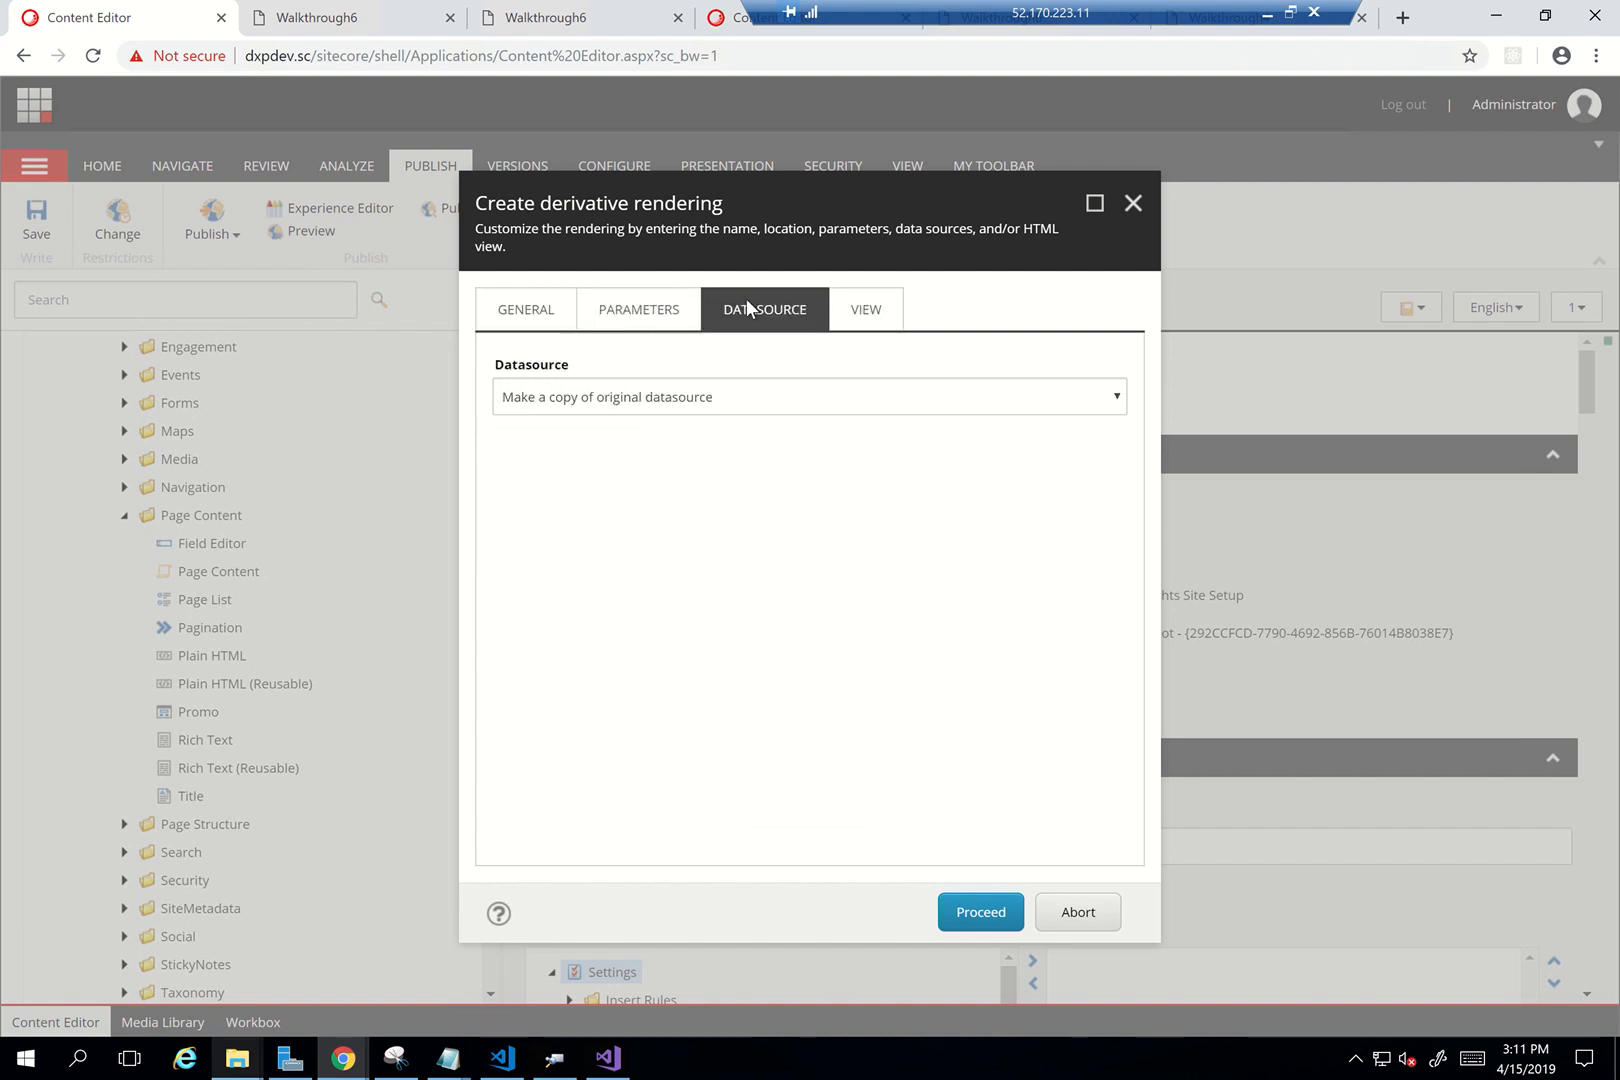
{"action": "left_click", "coordinate": [866, 309]}
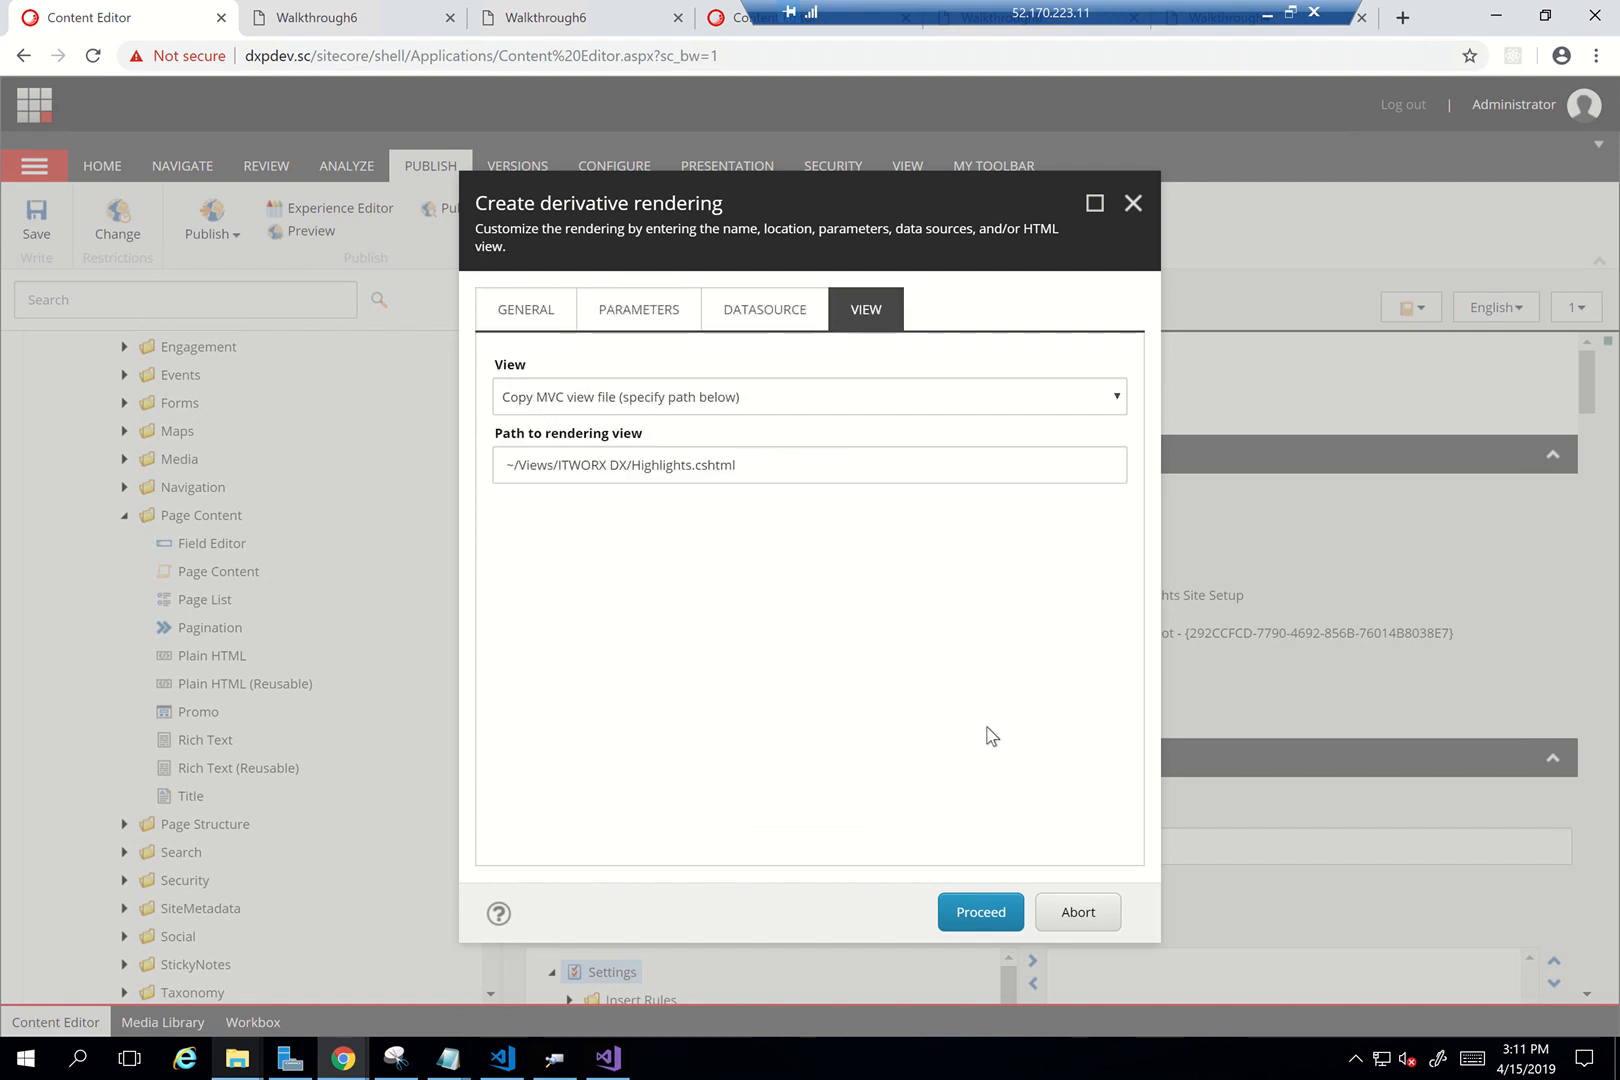
{"action": "left_click", "coordinate": [981, 915]}
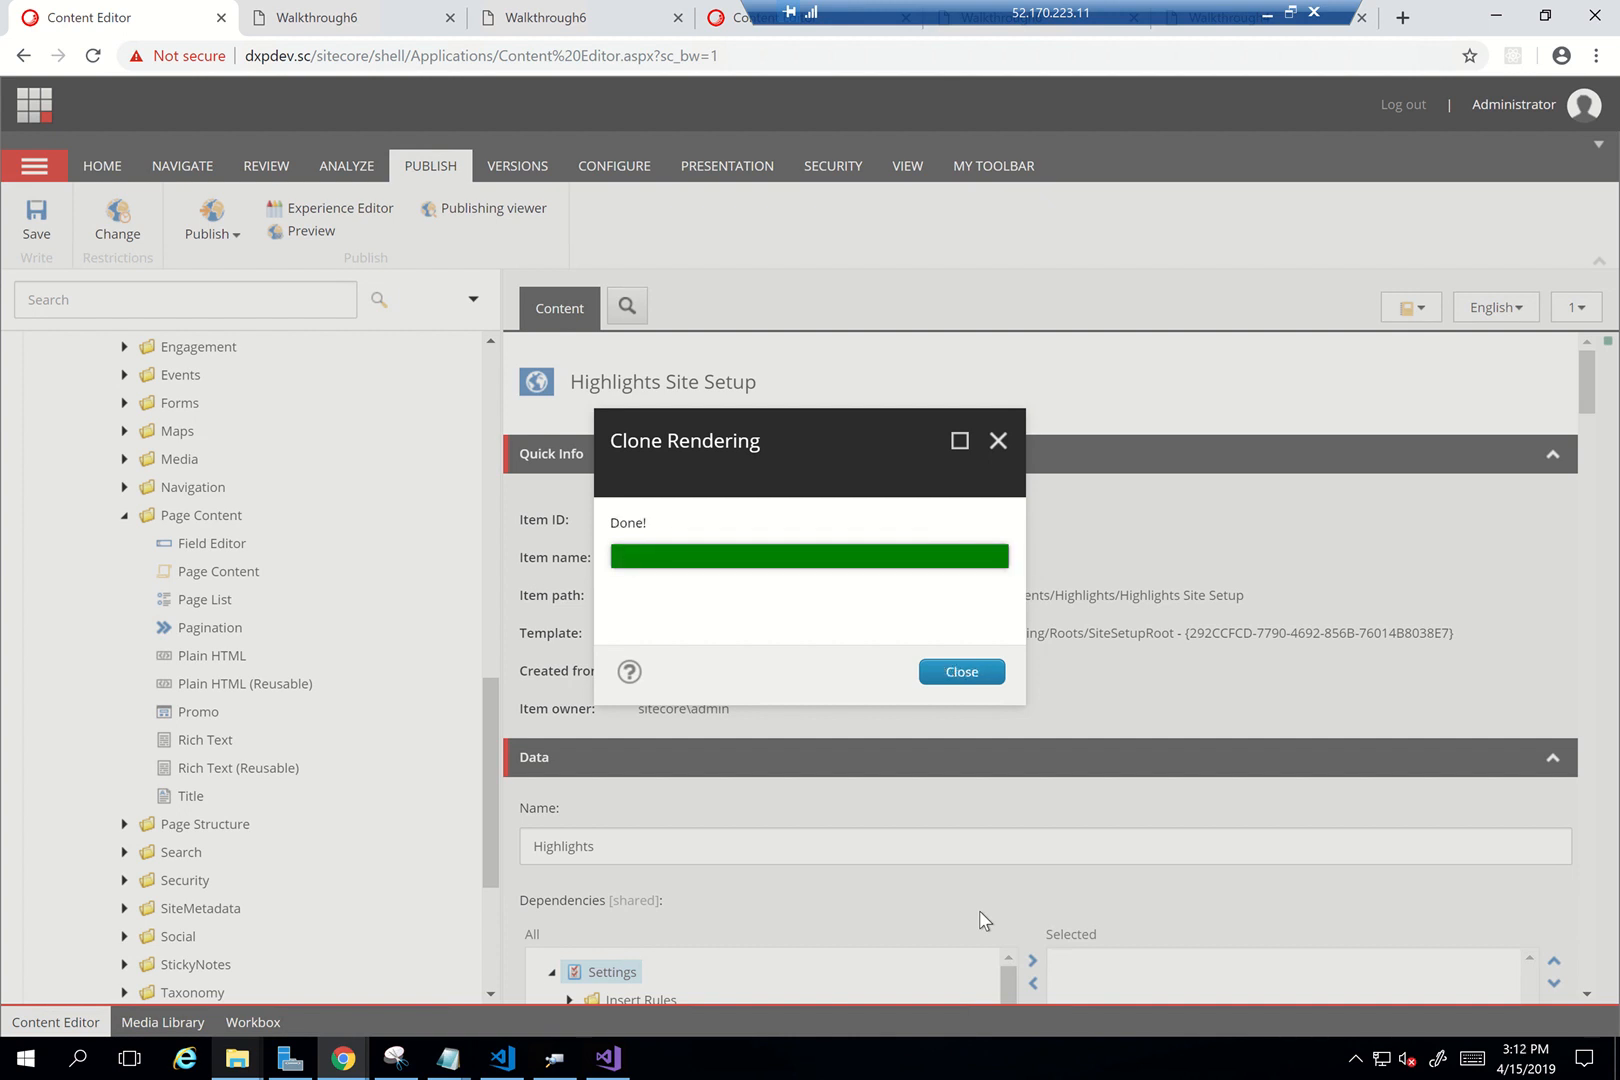
{"action": "left_click", "coordinate": [966, 672]}
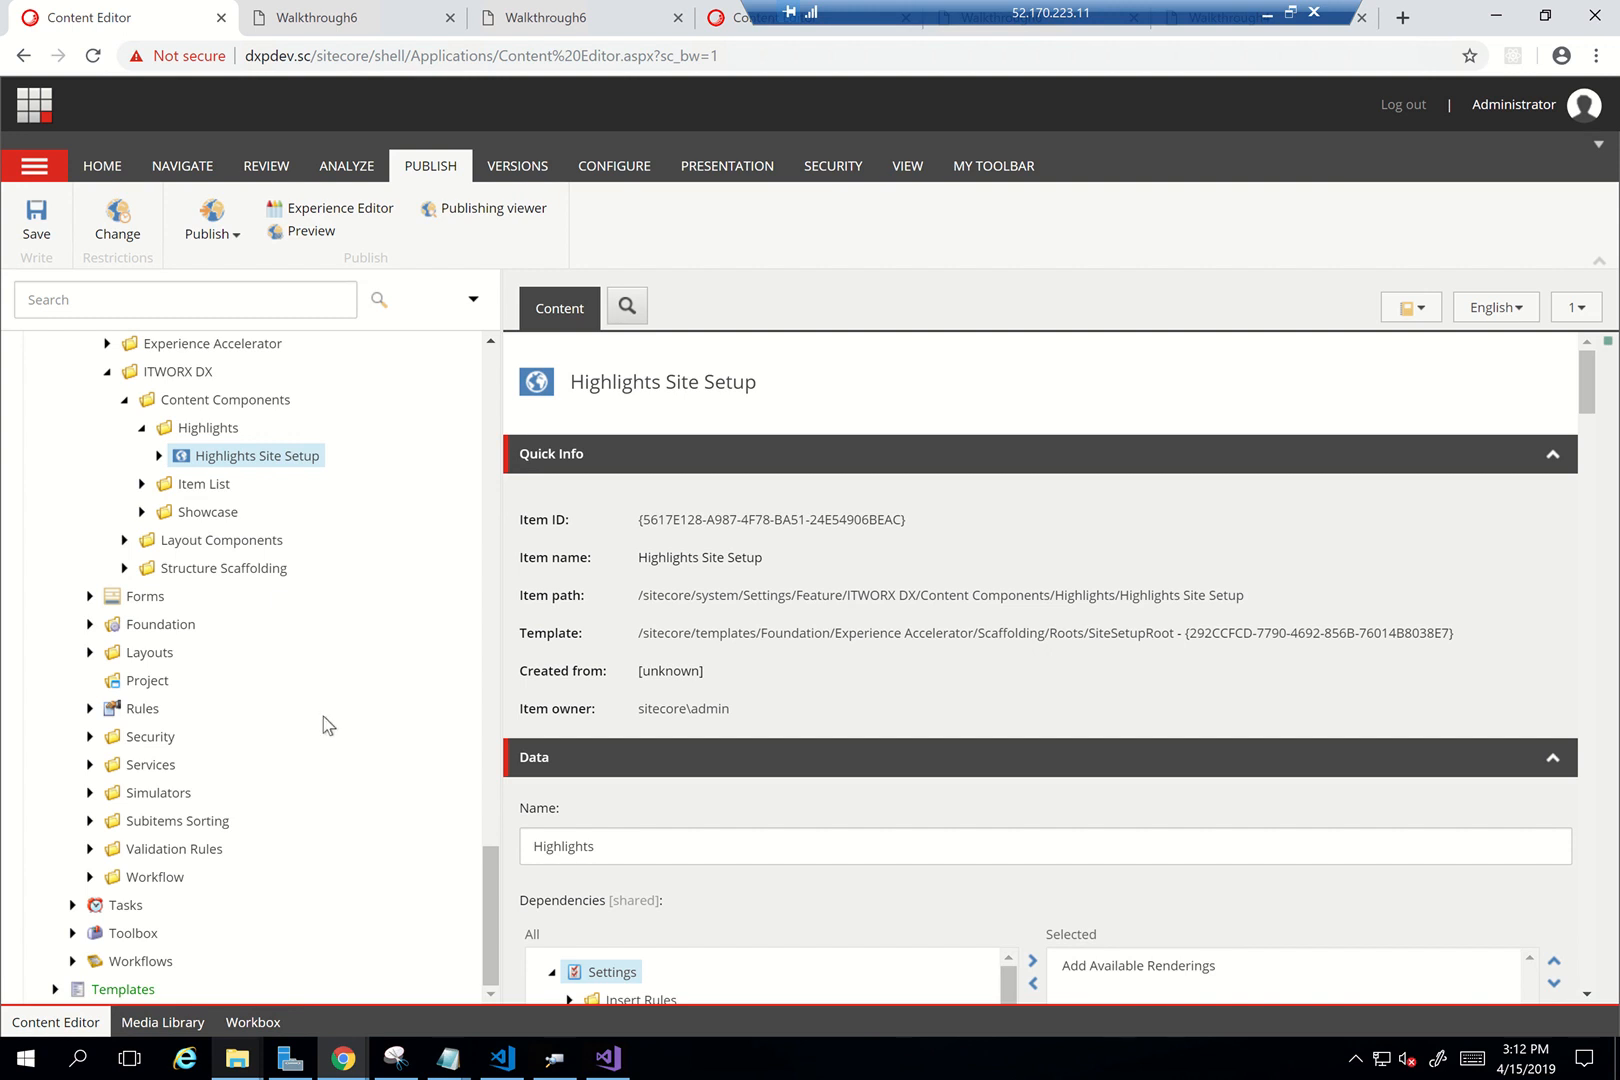
Expand Highlights Site Setup and inspect its Add Available Renderings and Add Highlightss Data Item actions
{"action": "scroll", "coordinate": [323, 725], "scroll_direction": "up", "scroll_amount": 2}
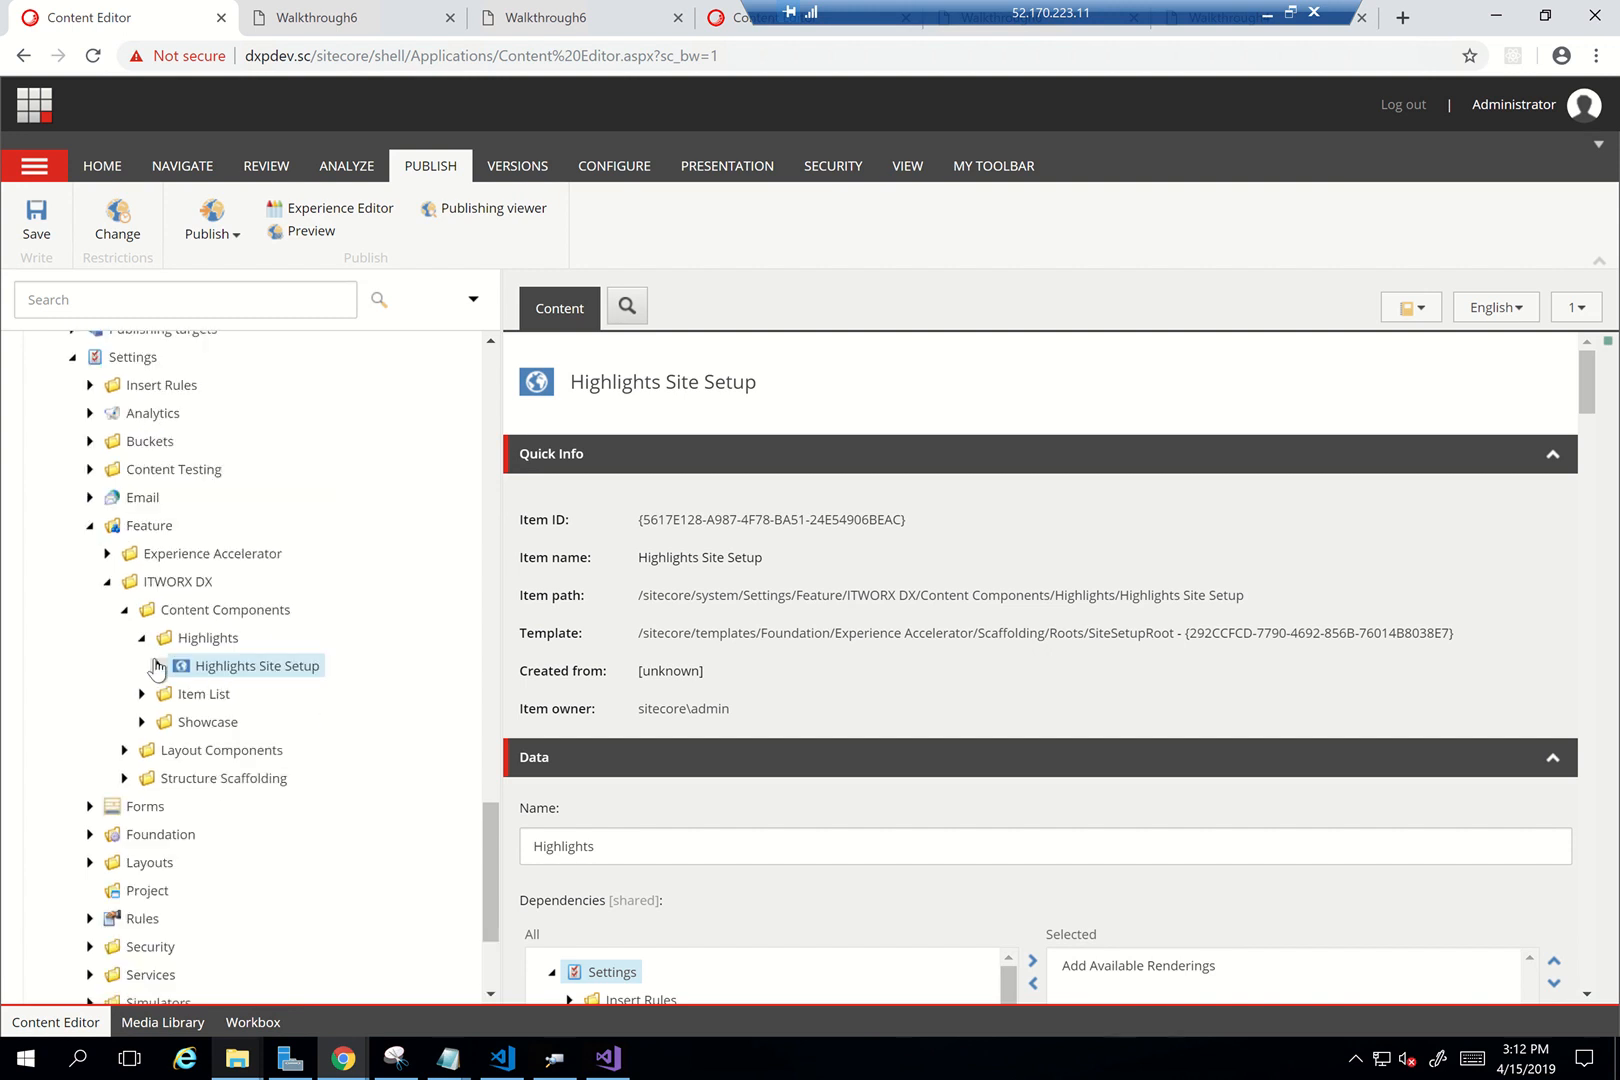
{"action": "left_click", "coordinate": [157, 666]}
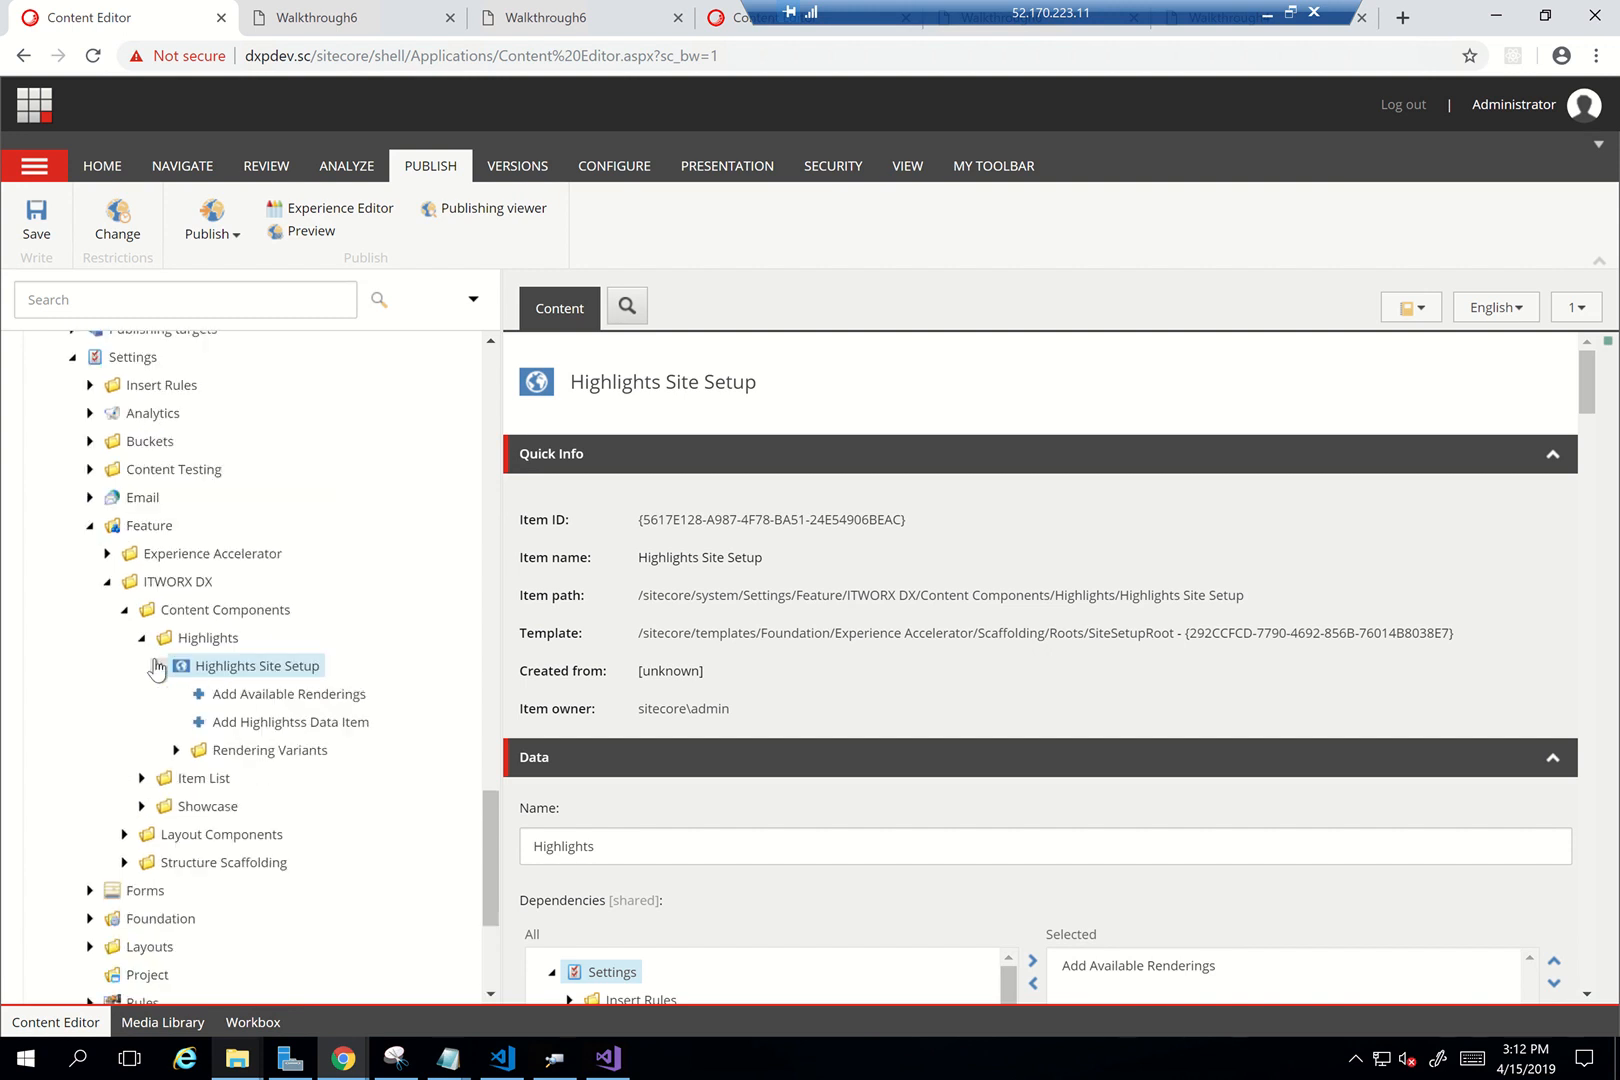
{"action": "left_click", "coordinate": [250, 700]}
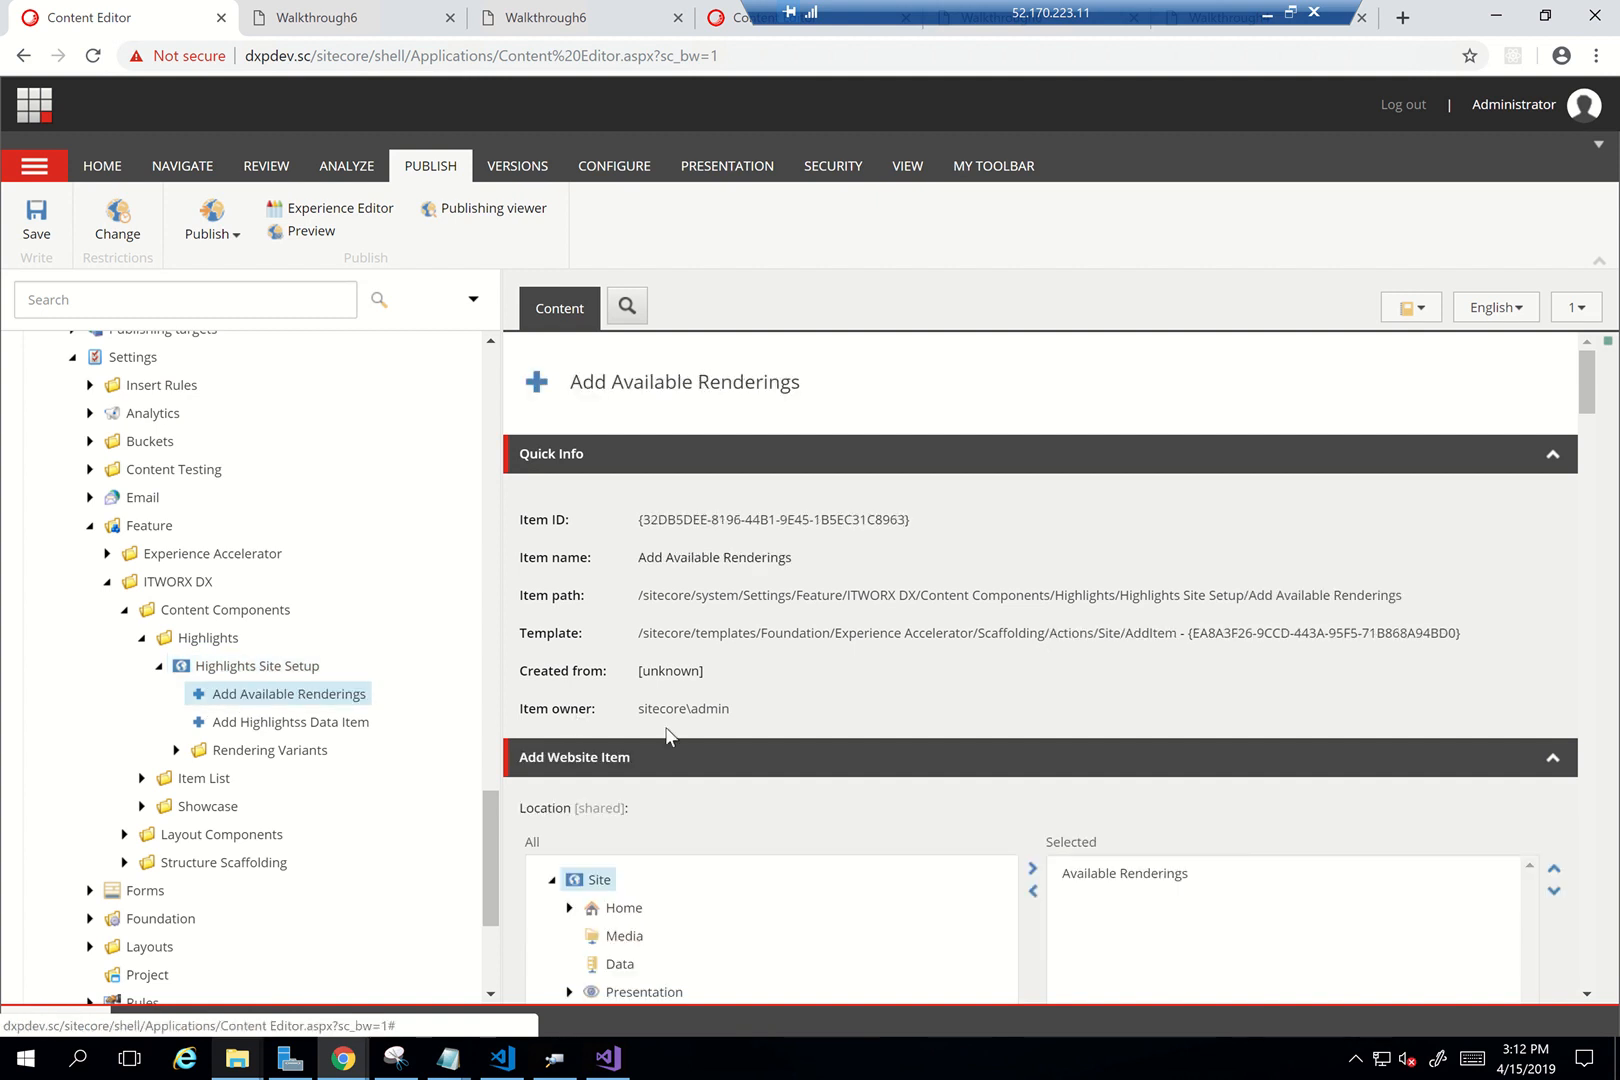
{"action": "scroll", "coordinate": [723, 790], "scroll_direction": "down", "scroll_amount": 3}
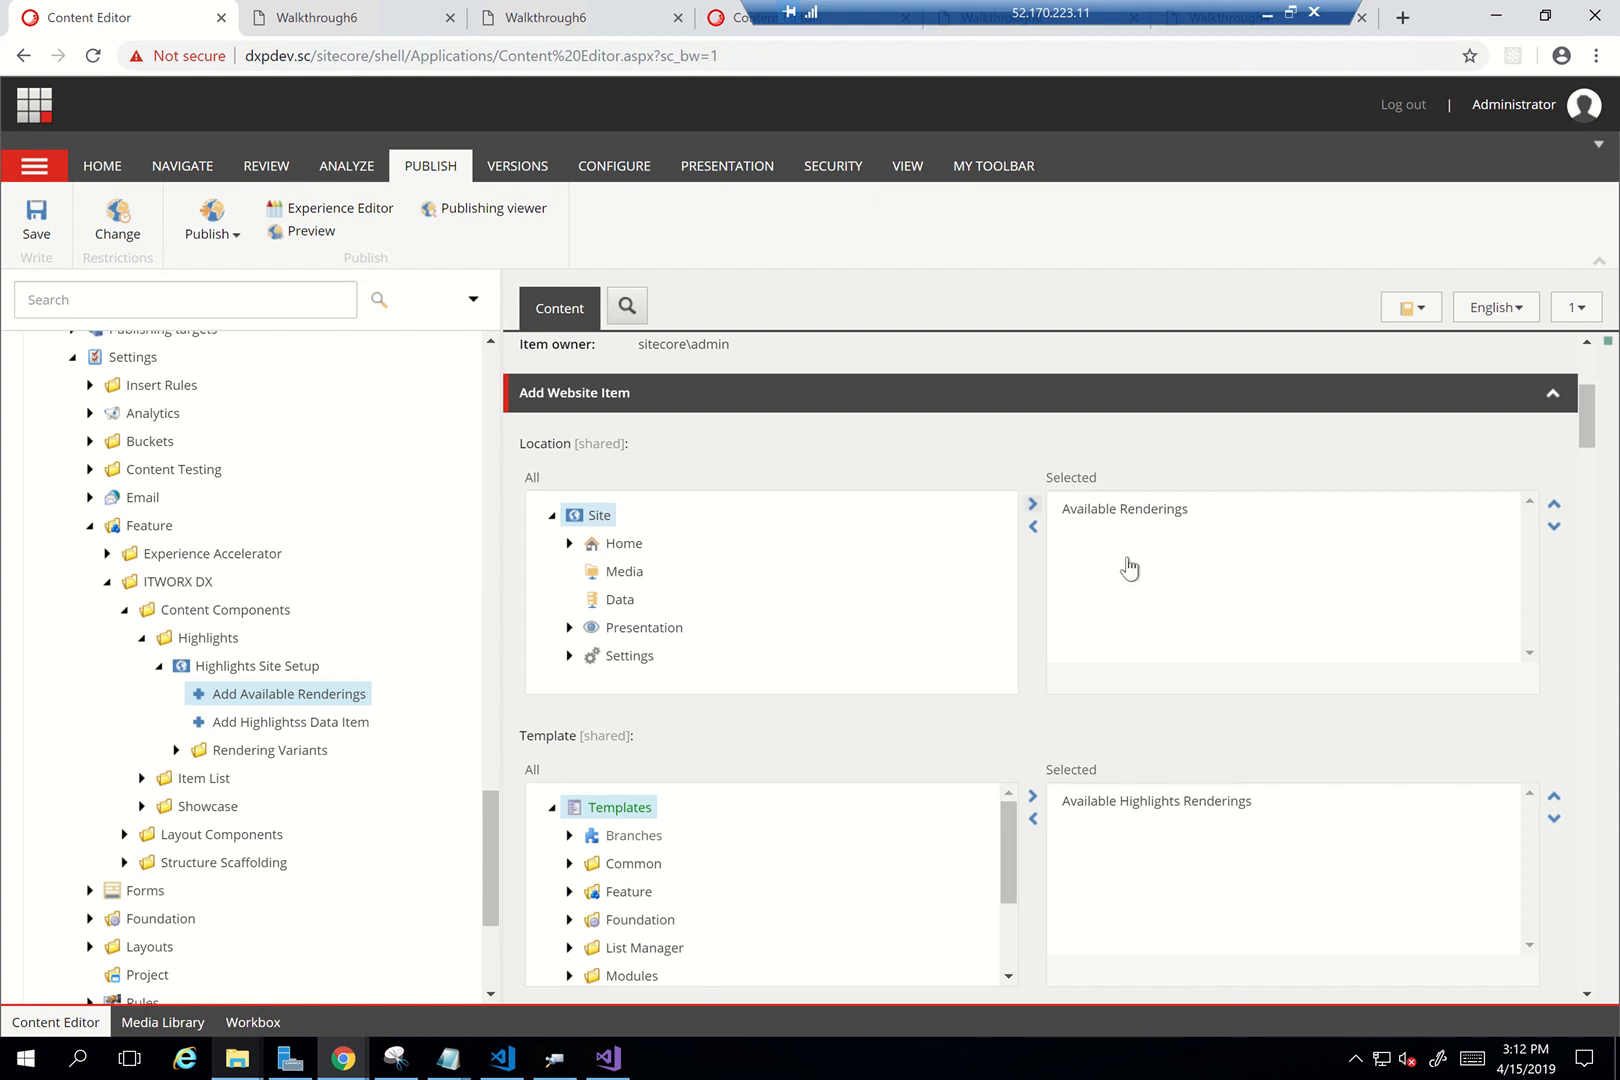
{"action": "scroll", "coordinate": [1126, 718], "scroll_direction": "down", "scroll_amount": 2}
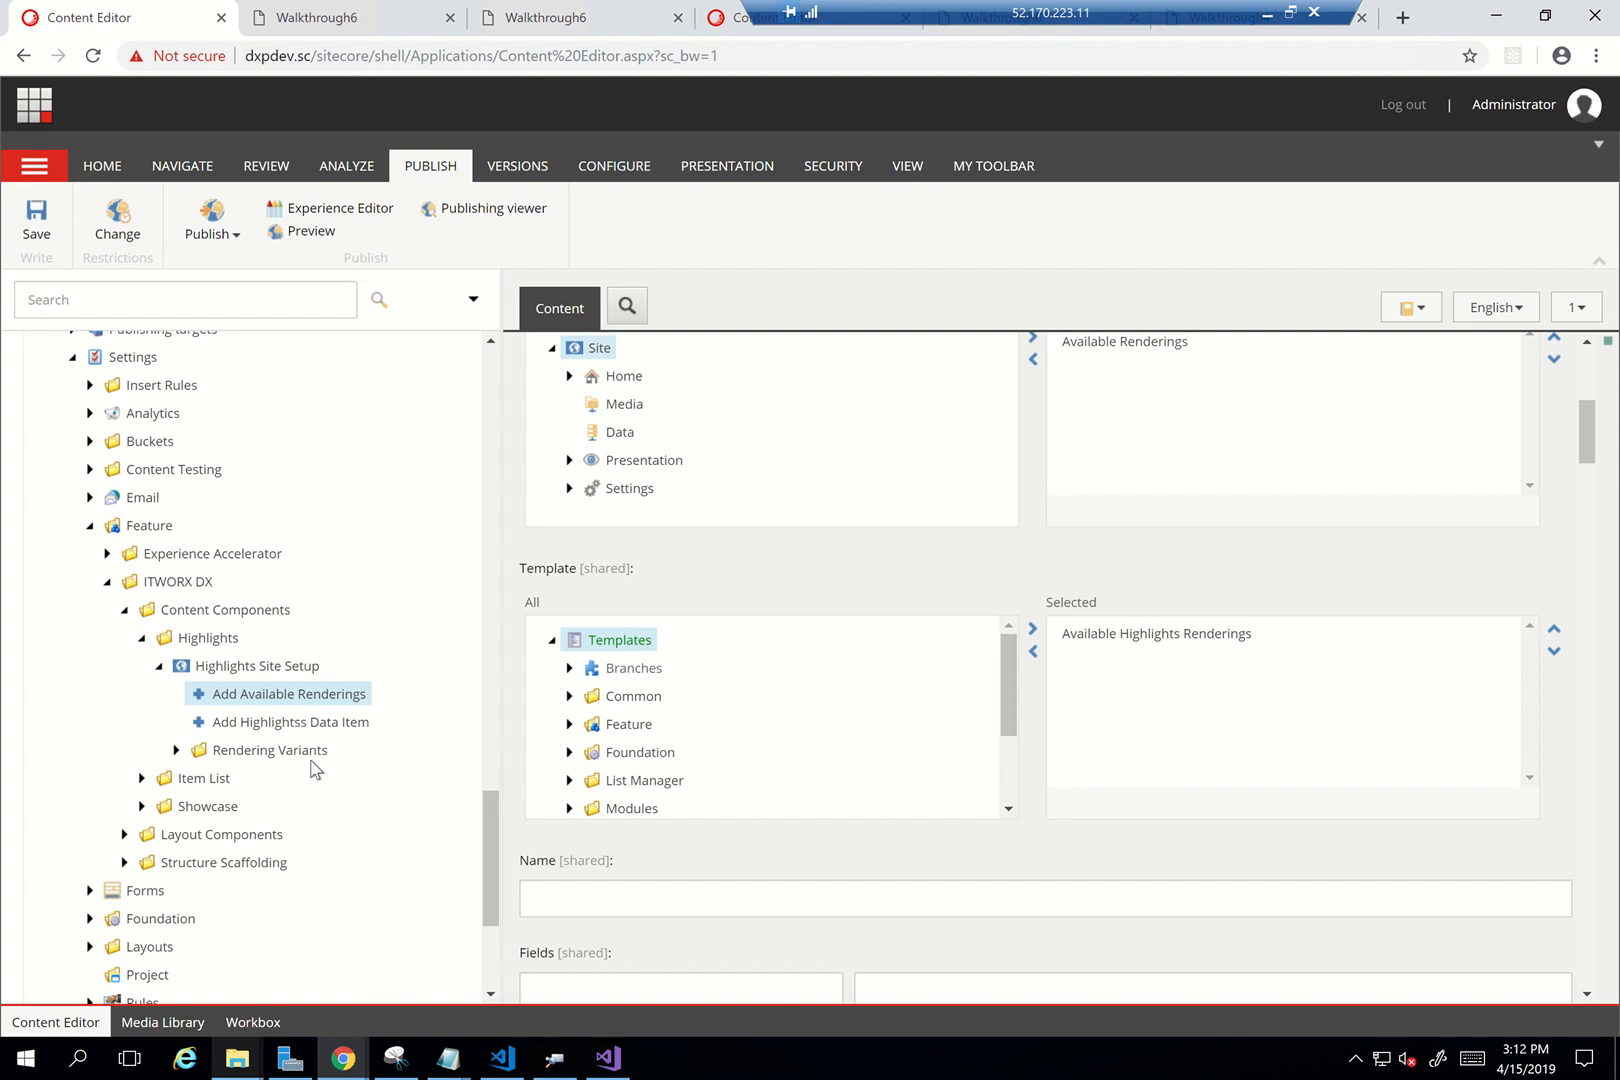
{"action": "left_click", "coordinate": [243, 731]}
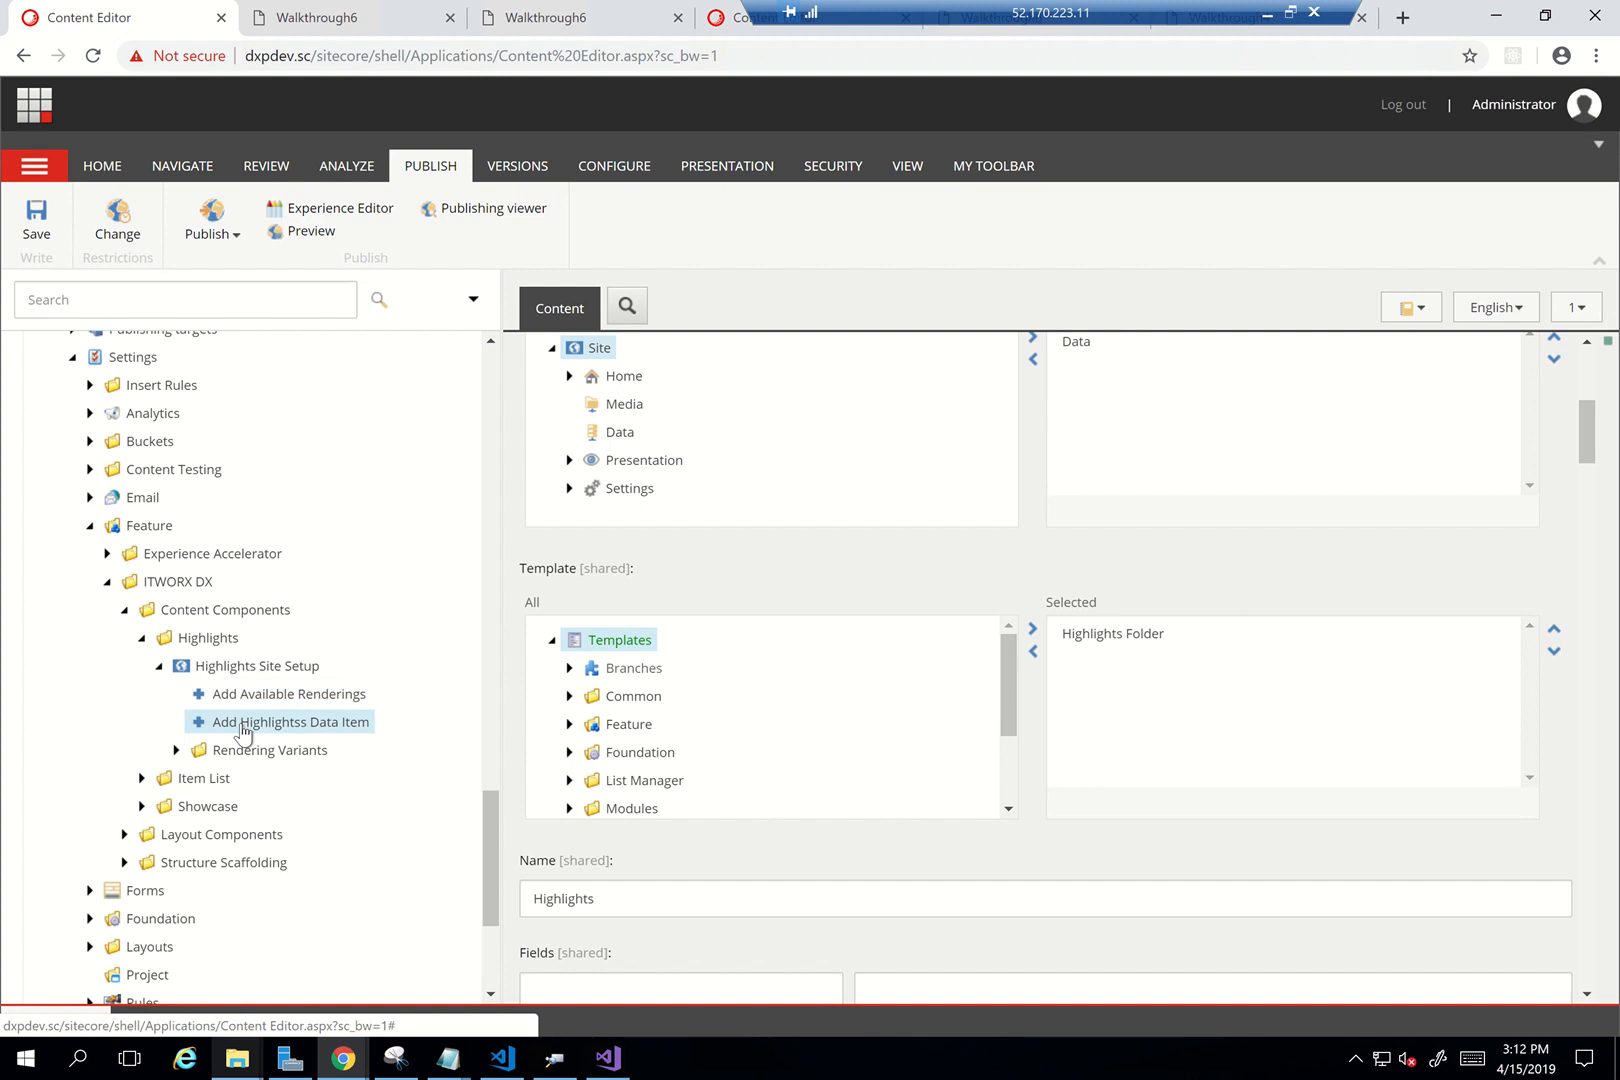
{"action": "scroll", "coordinate": [962, 515], "scroll_direction": "up", "scroll_amount": 2}
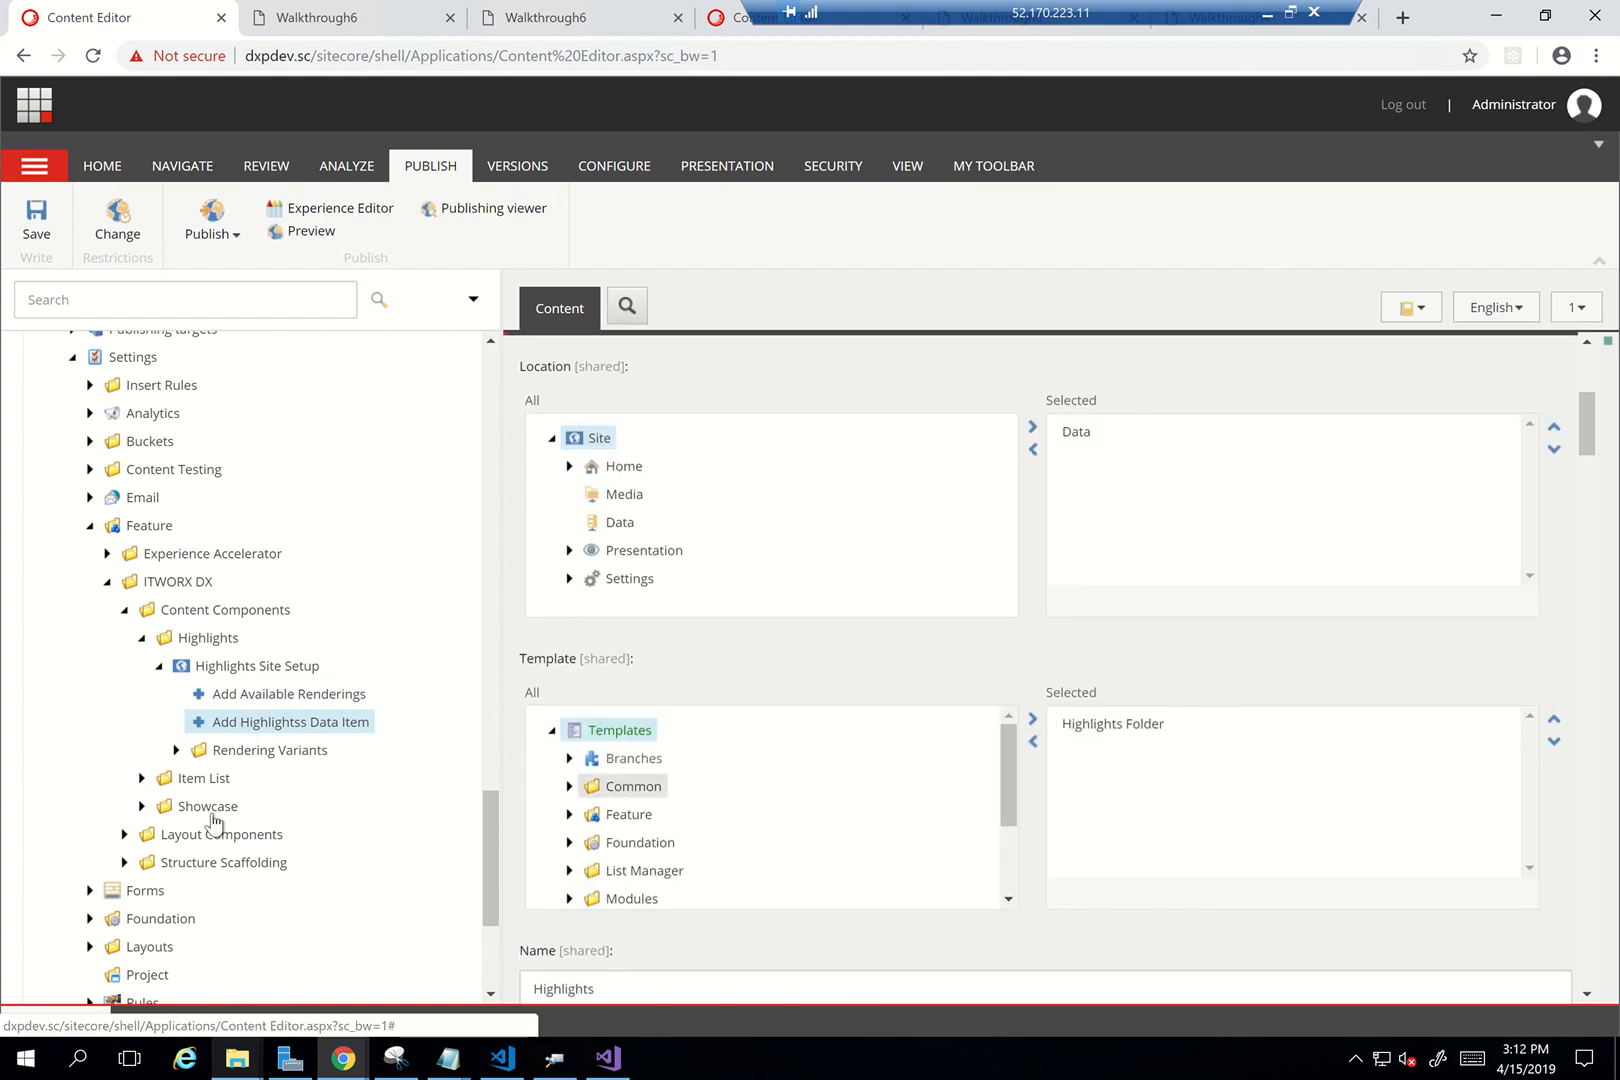
Open the Highlights item under Rendering Variants to view its settings
{"action": "left_click", "coordinate": [176, 750]}
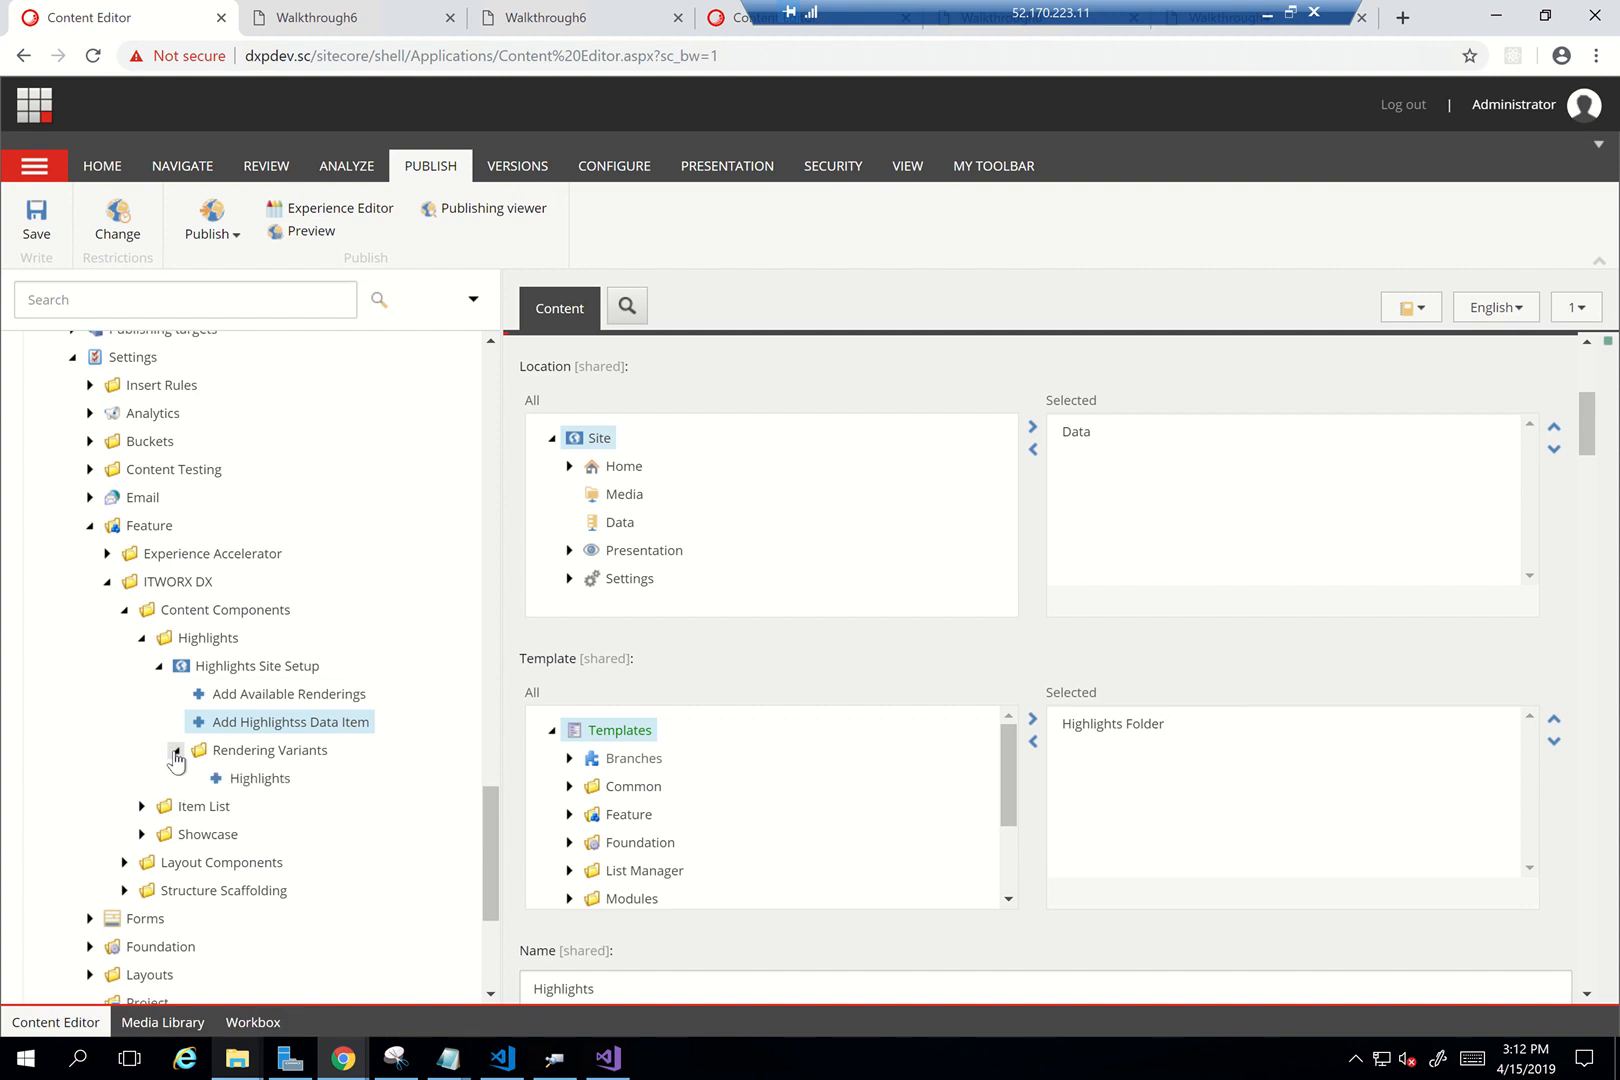
{"action": "left_click", "coordinate": [251, 788]}
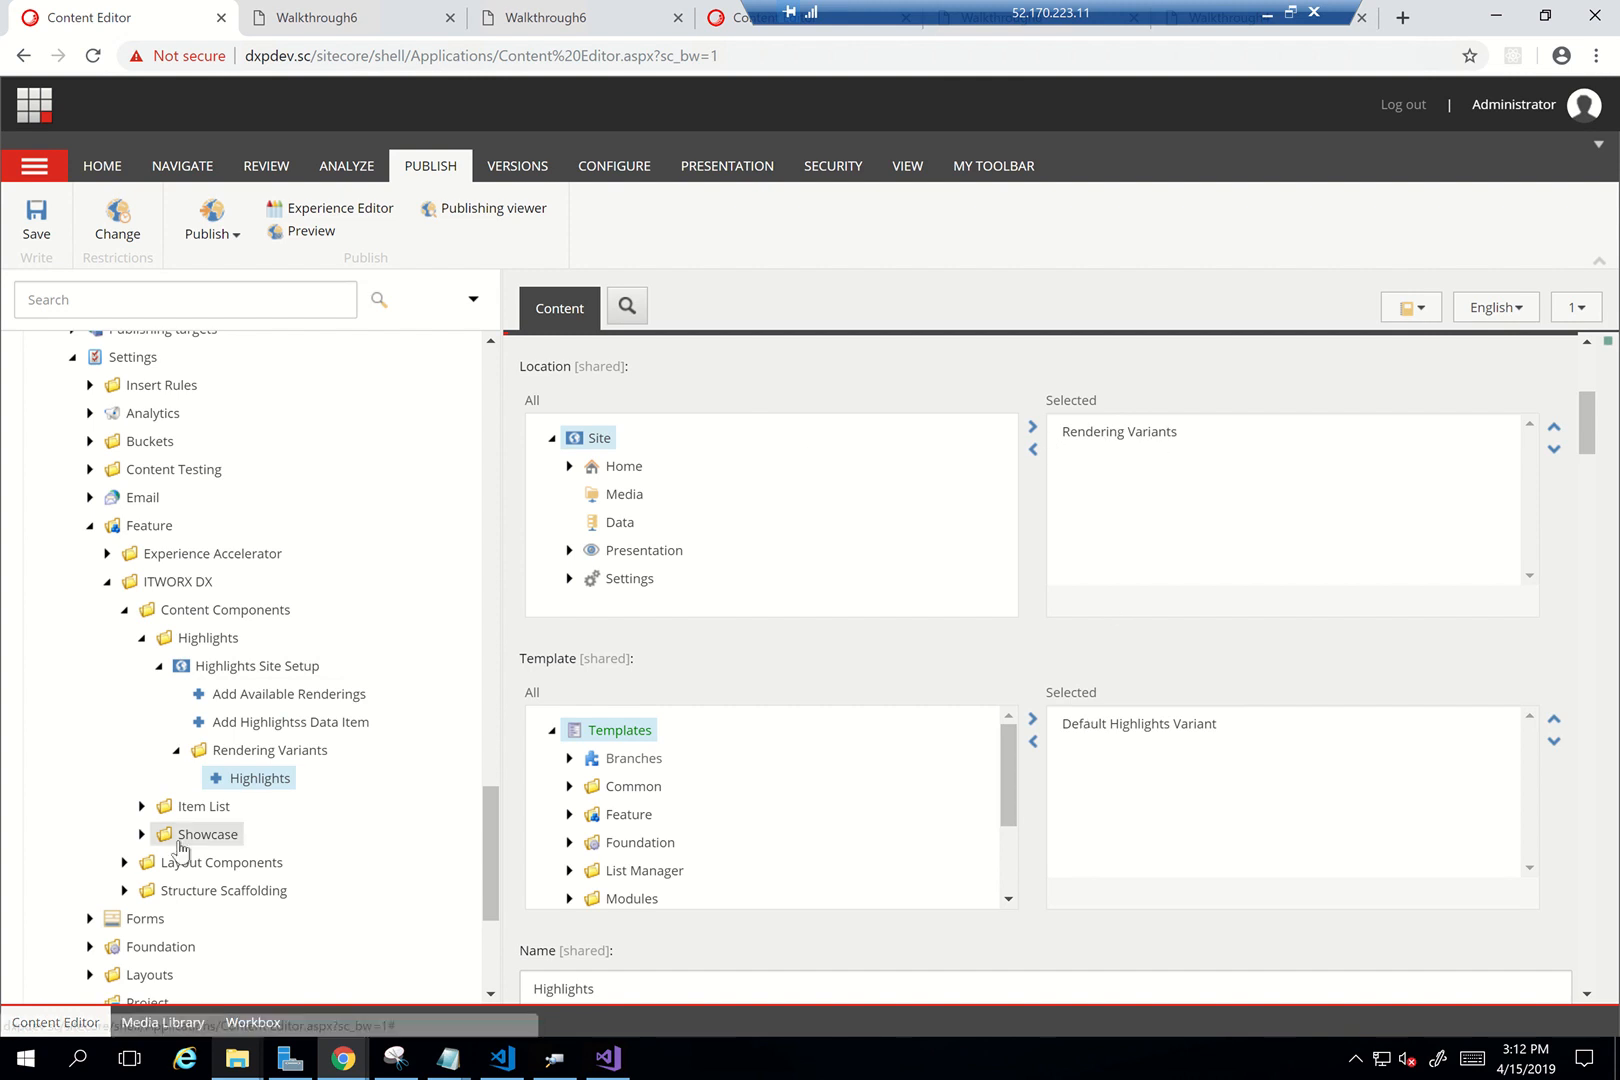
{"action": "scroll", "coordinate": [177, 850], "scroll_direction": "down", "scroll_amount": 2}
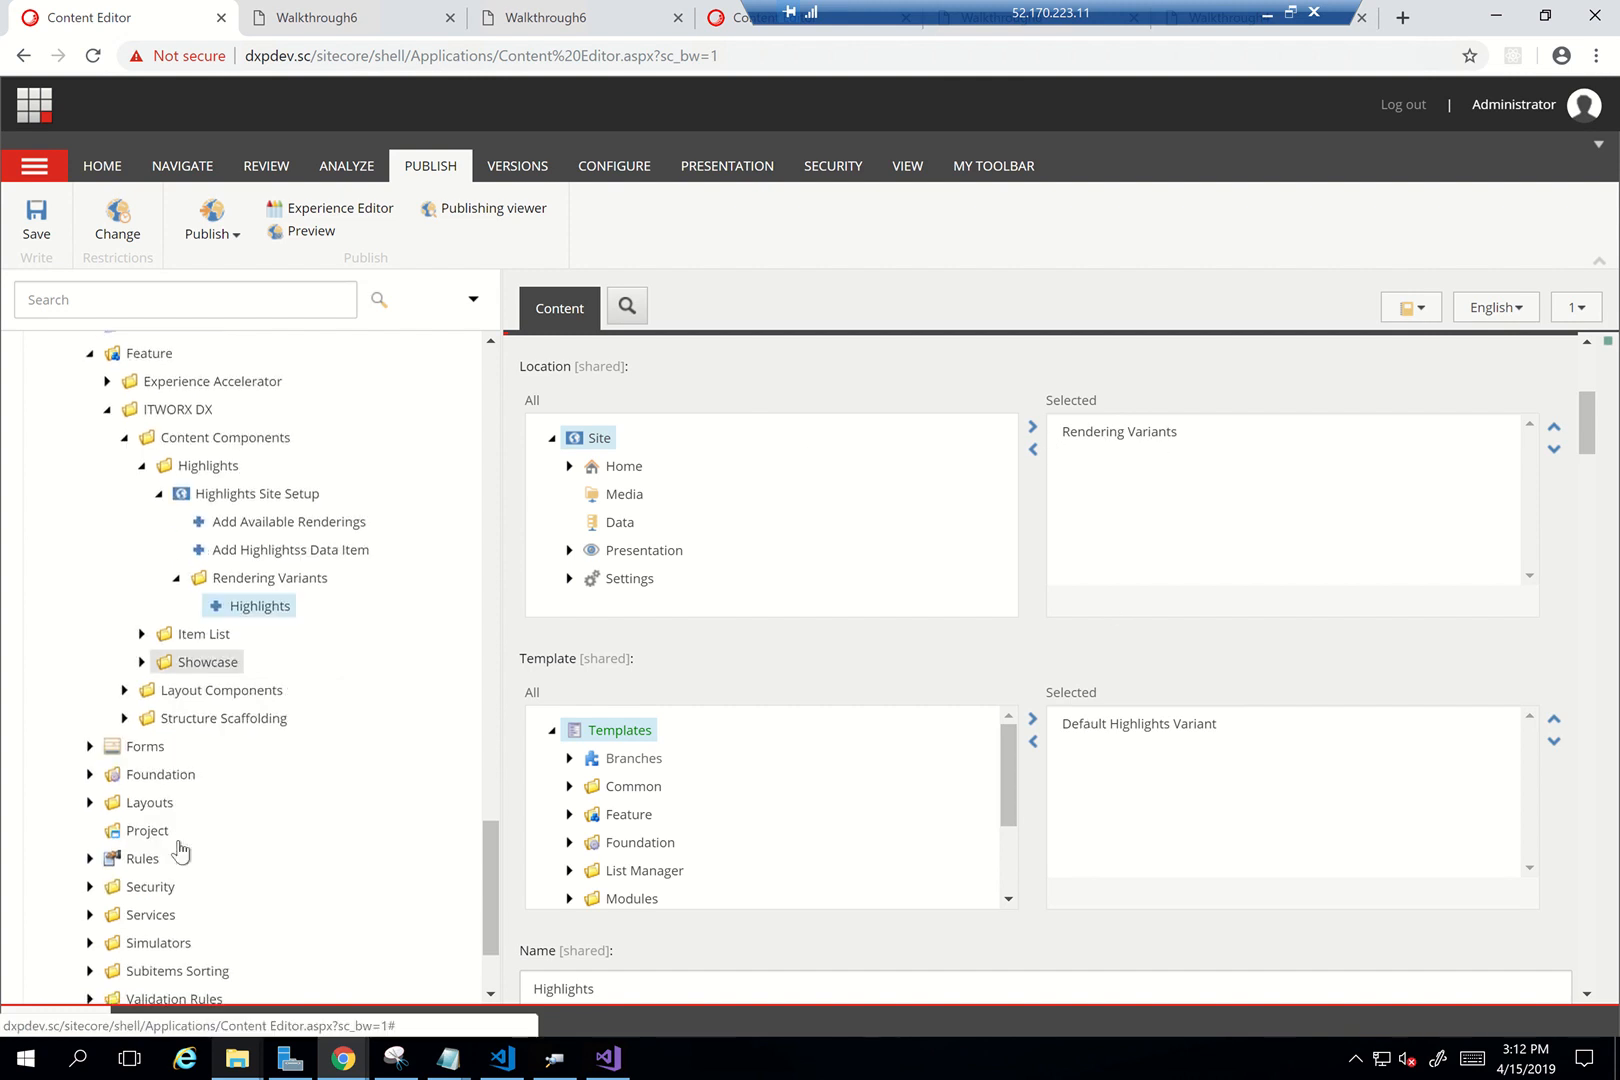
Collapse Content Components and expand Templates > Branches > Feature > ITWORX DX > Highlights
{"action": "left_click", "coordinate": [141, 466]}
{"action": "left_click", "coordinate": [125, 440]}
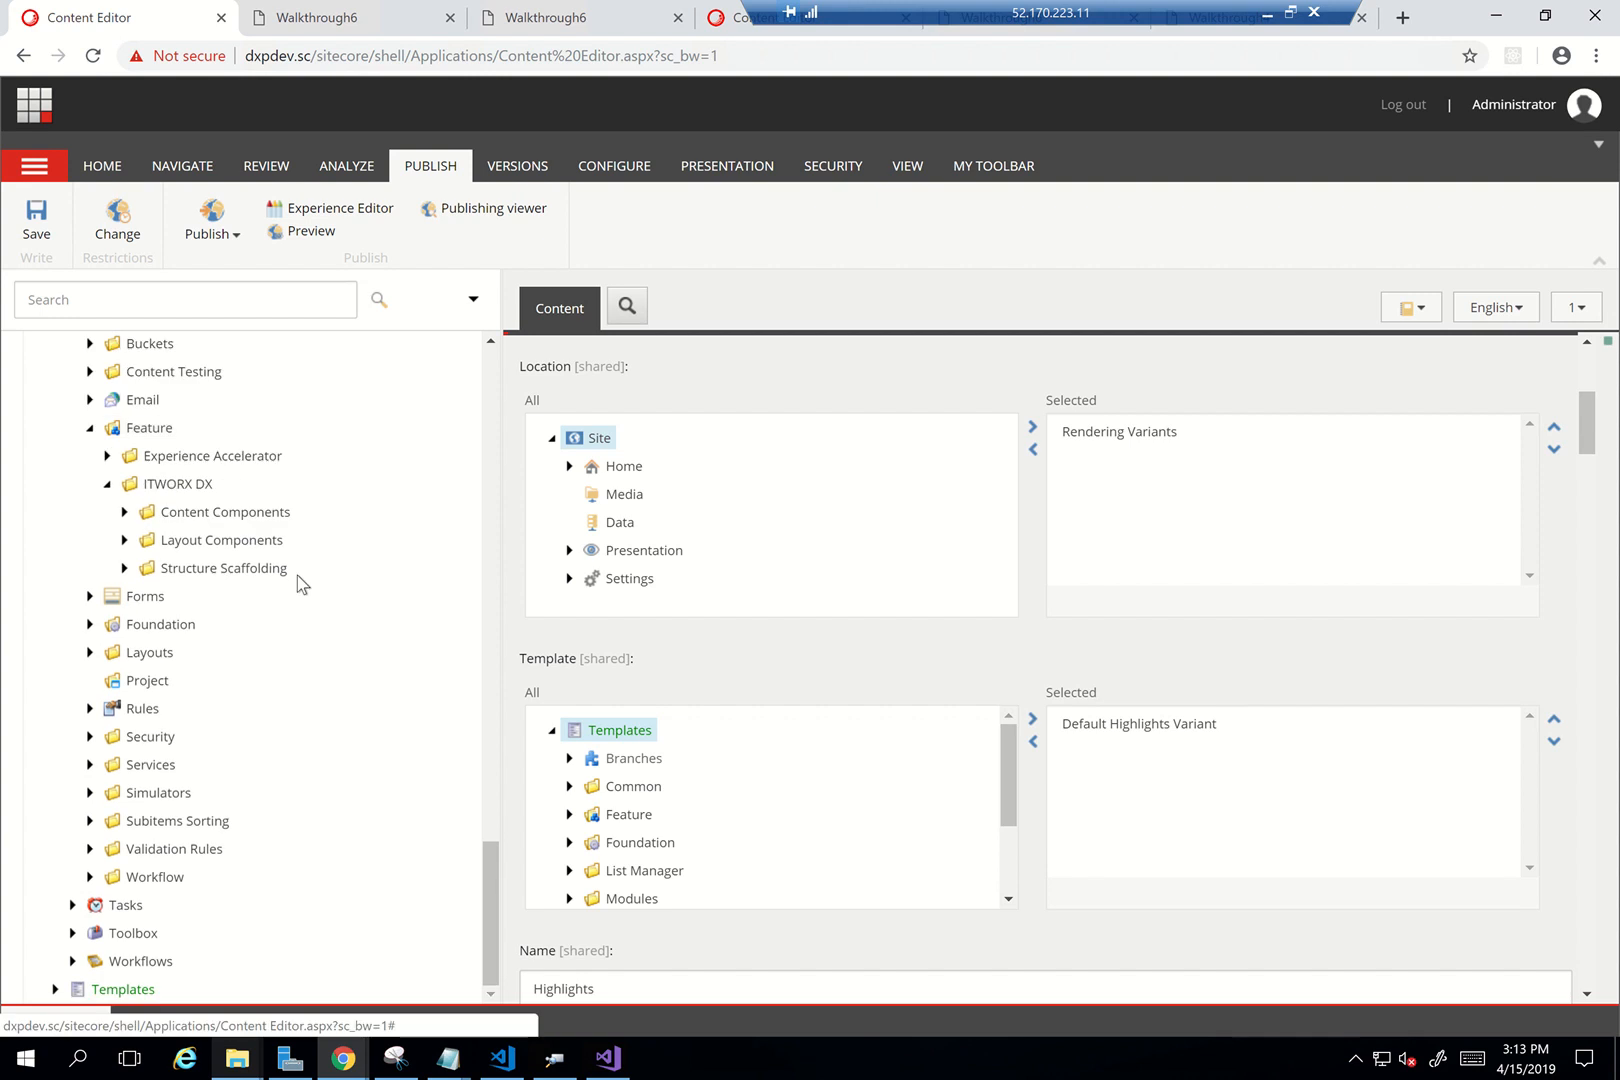
{"action": "left_click", "coordinate": [55, 986]}
{"action": "scroll", "coordinate": [235, 905], "scroll_direction": "down", "scroll_amount": 2}
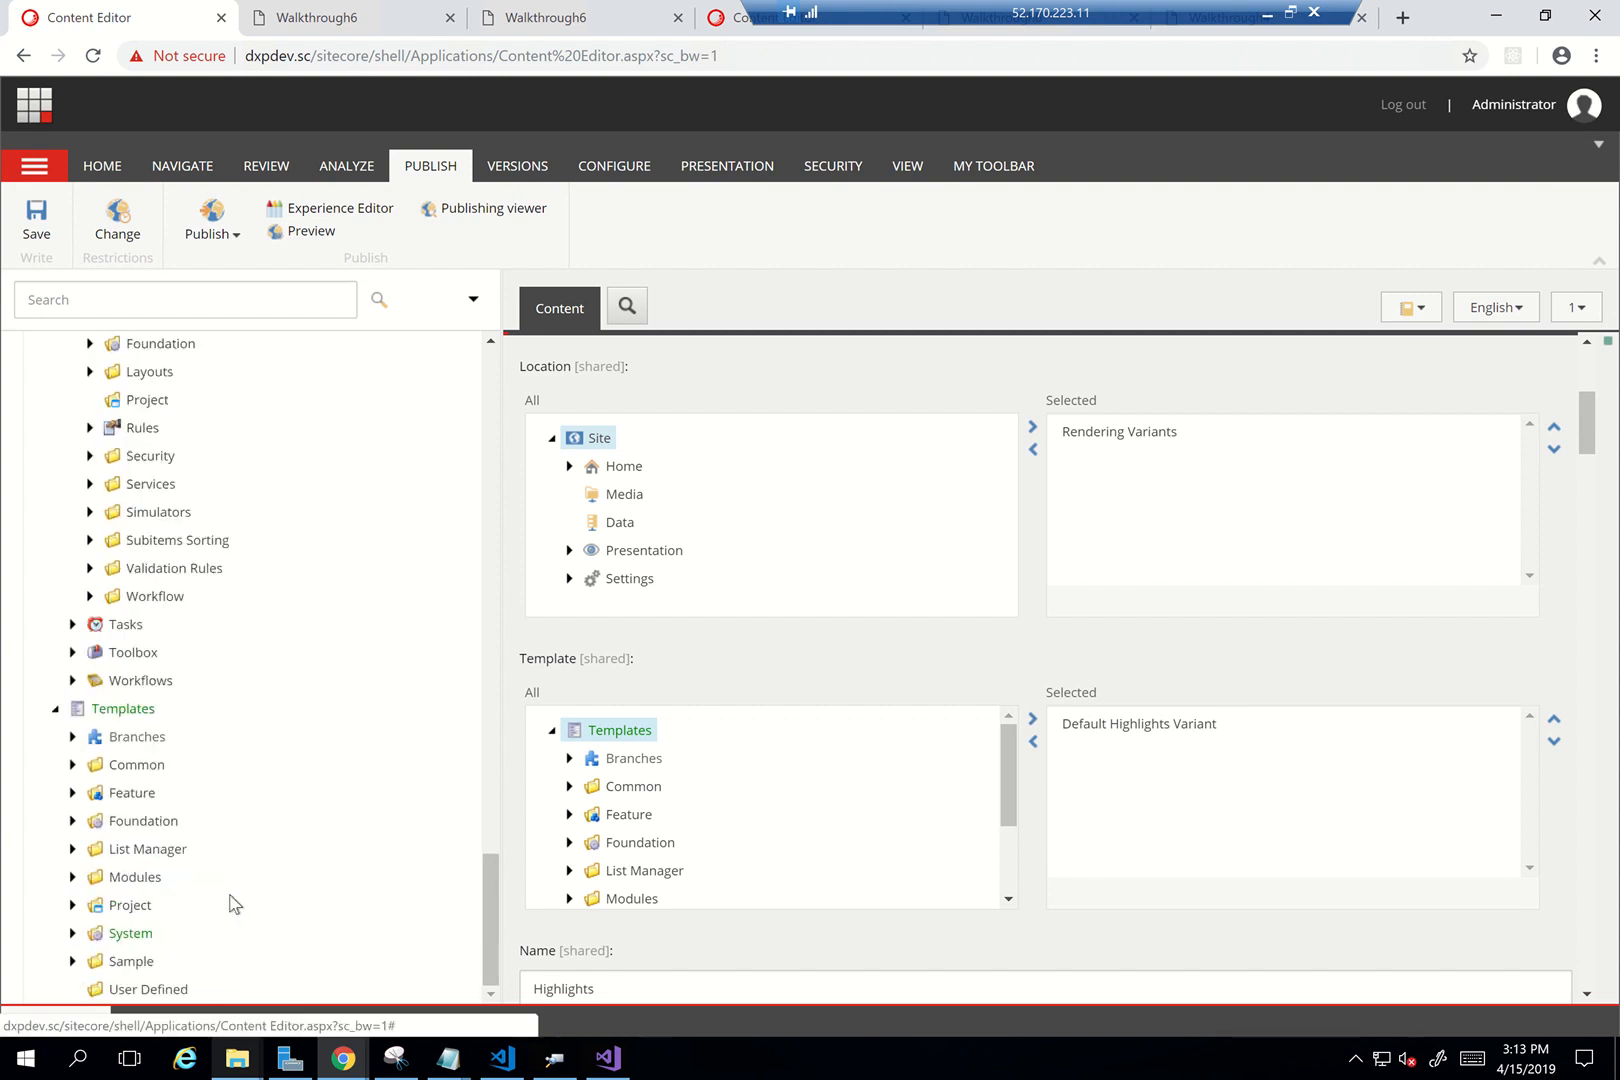
{"action": "left_click", "coordinate": [72, 737]}
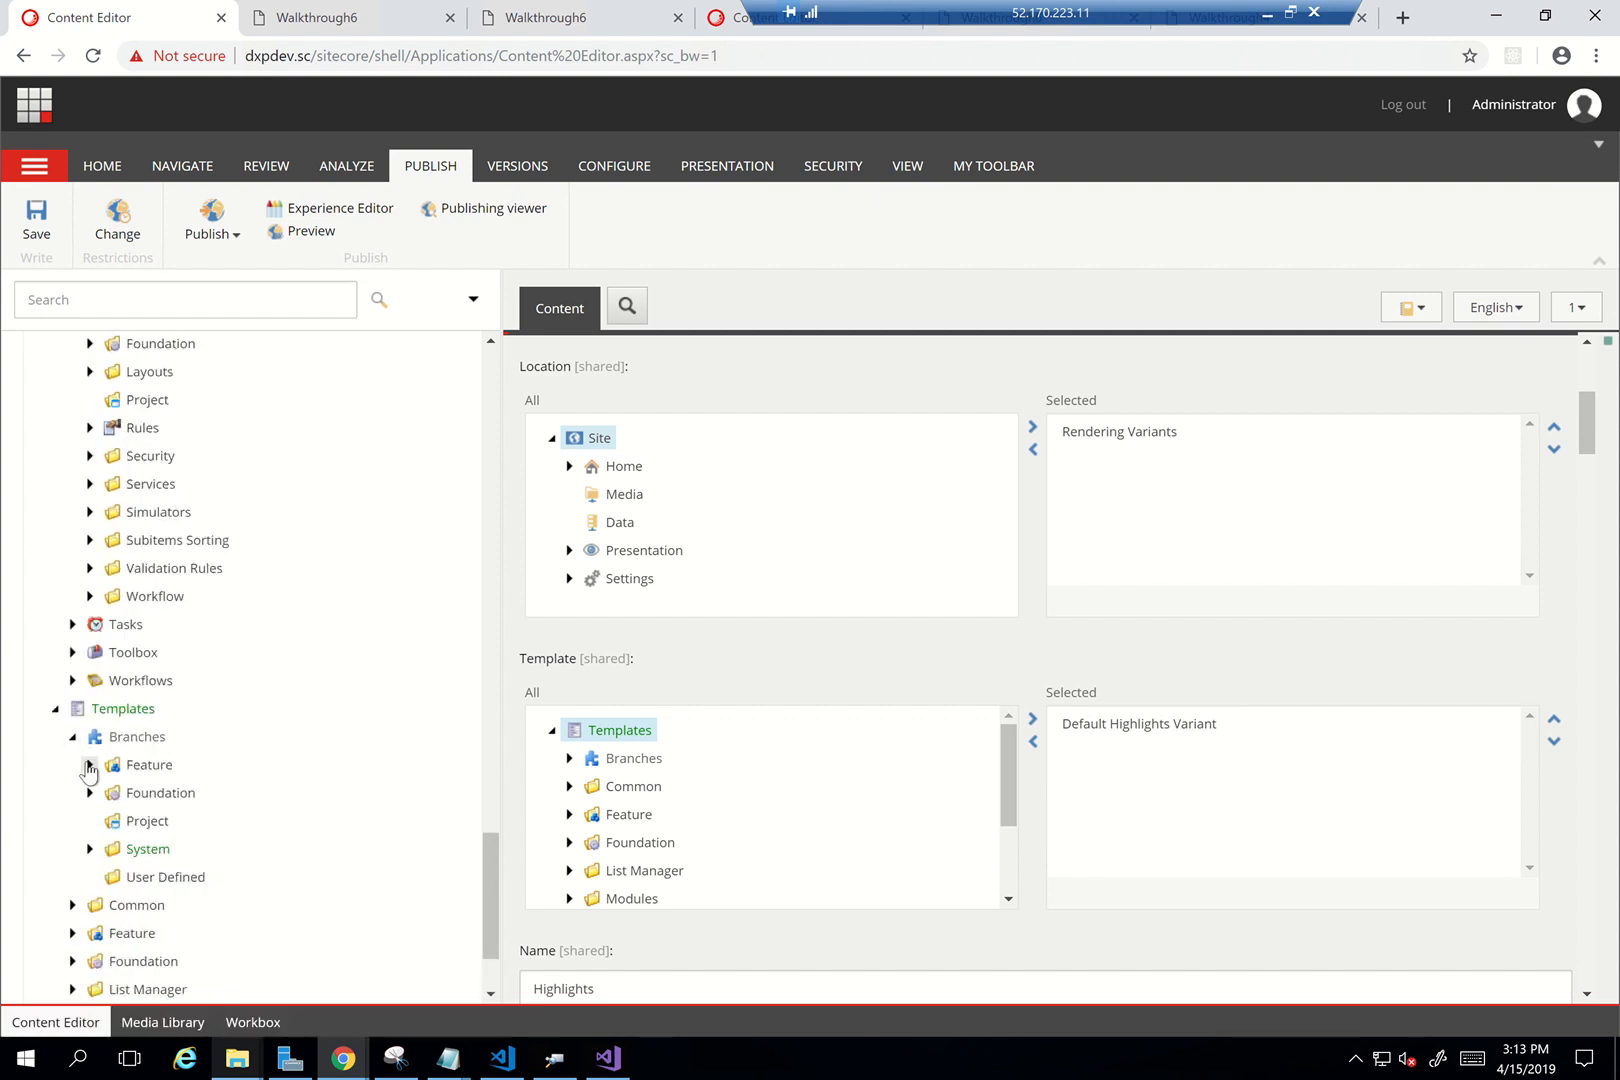
{"action": "left_click", "coordinate": [90, 764]}
{"action": "scroll", "coordinate": [304, 764], "scroll_direction": "down", "scroll_amount": 2}
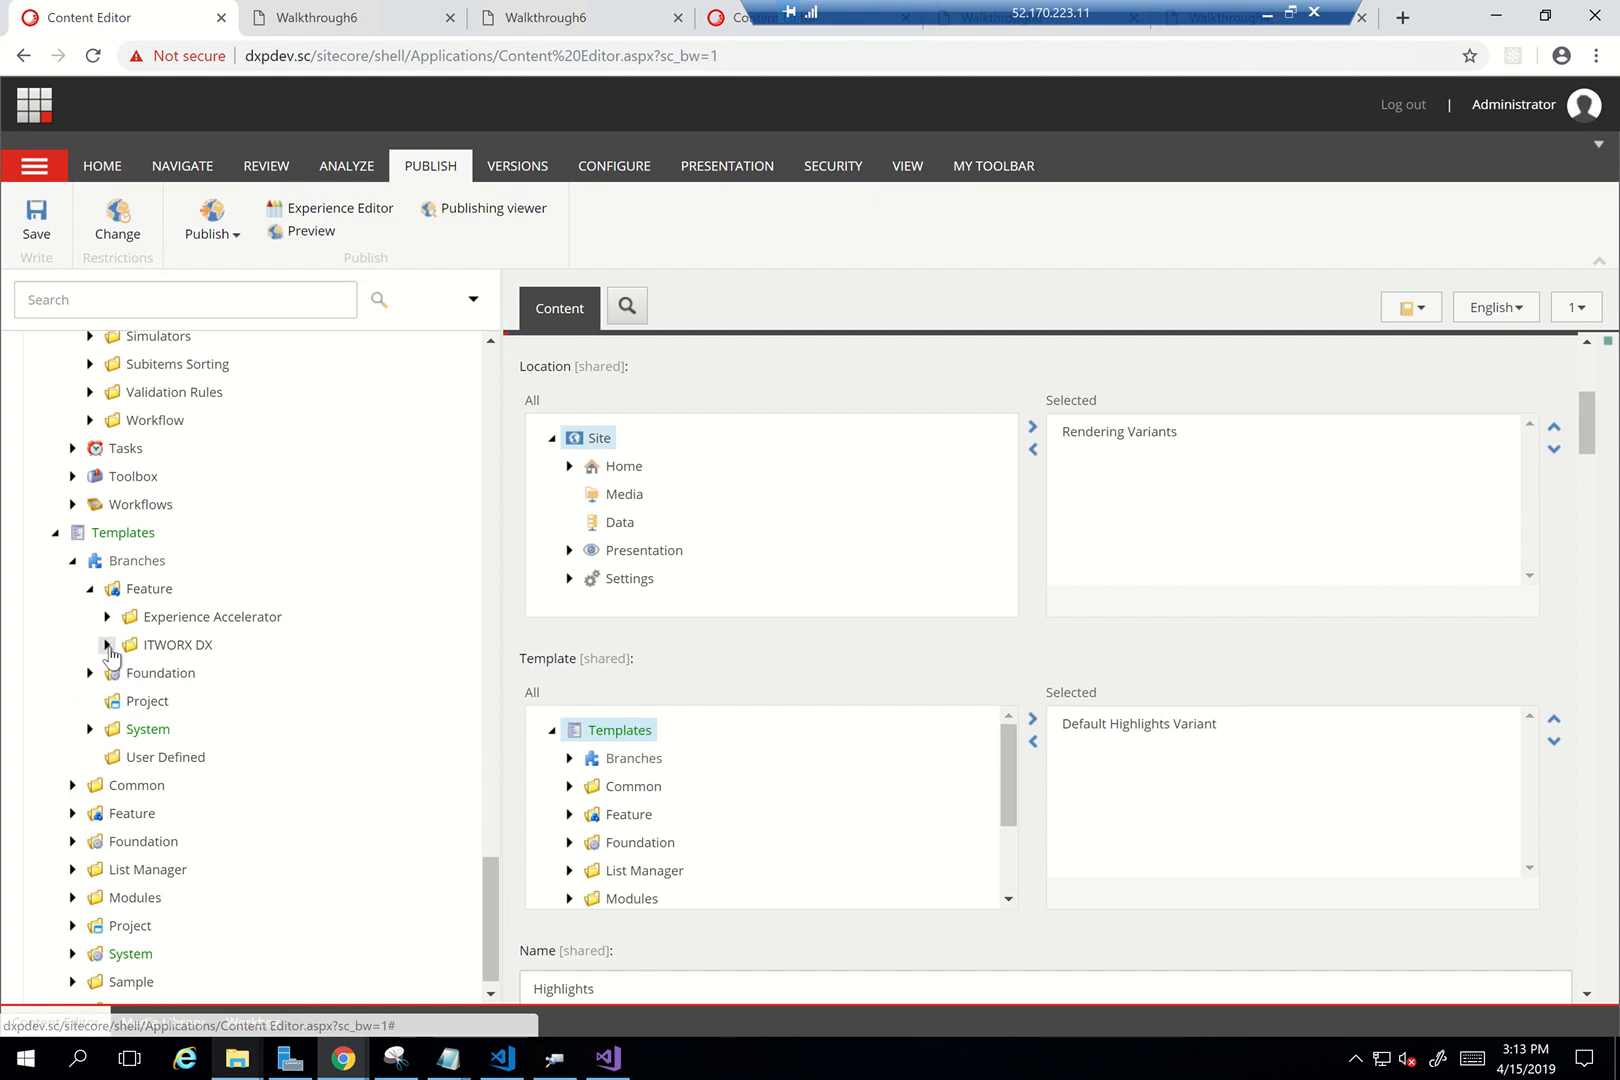
{"action": "left_click", "coordinate": [109, 647]}
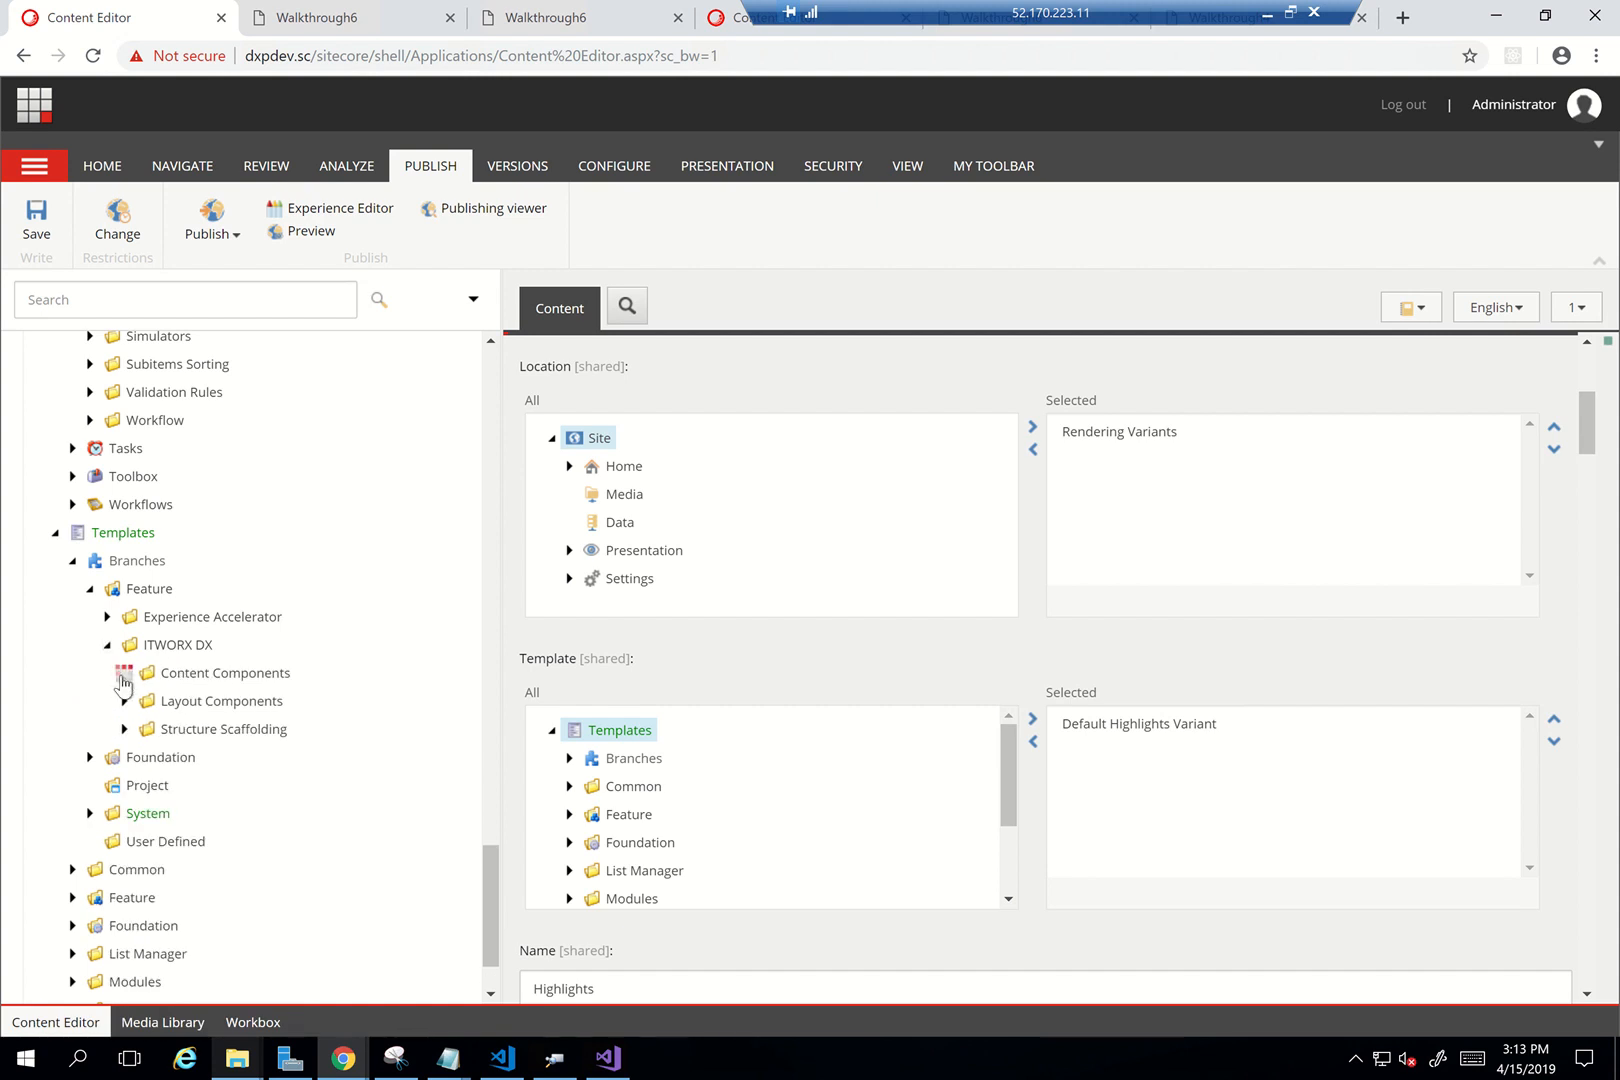
{"action": "left_click", "coordinate": [141, 701]}
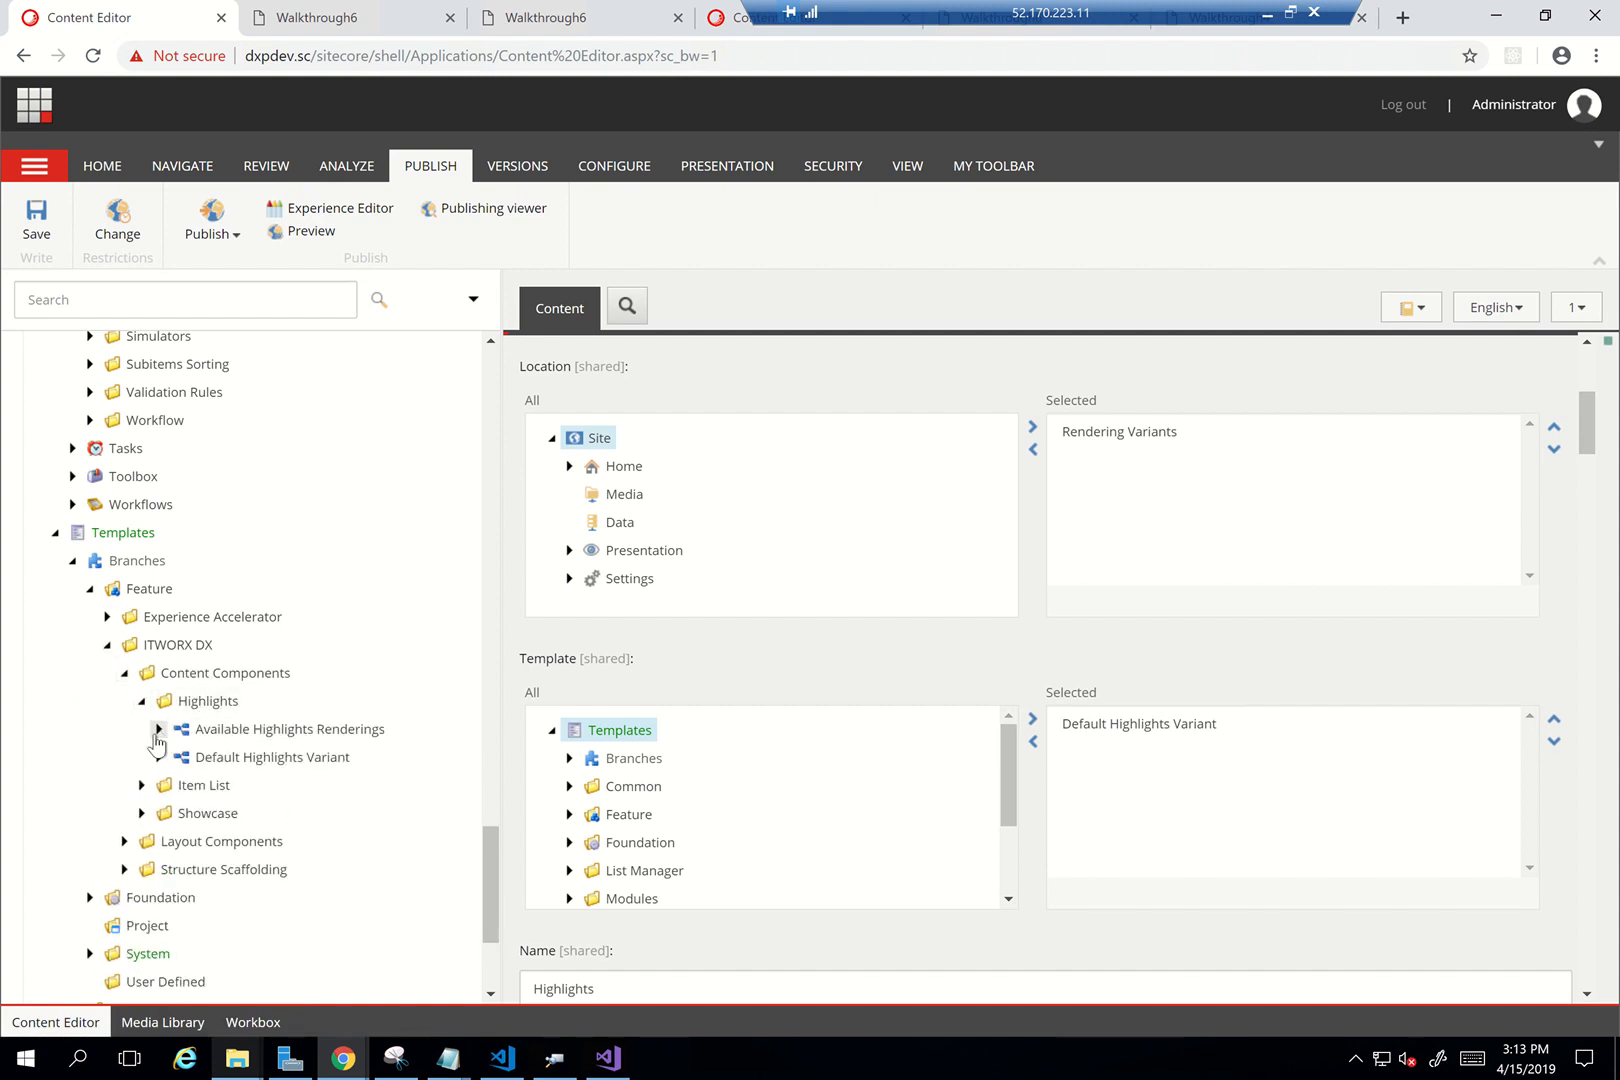
Expand the Default Highlights Variant down to its Default item showing Promo Icon and Promo Text
{"action": "left_click", "coordinate": [158, 729]}
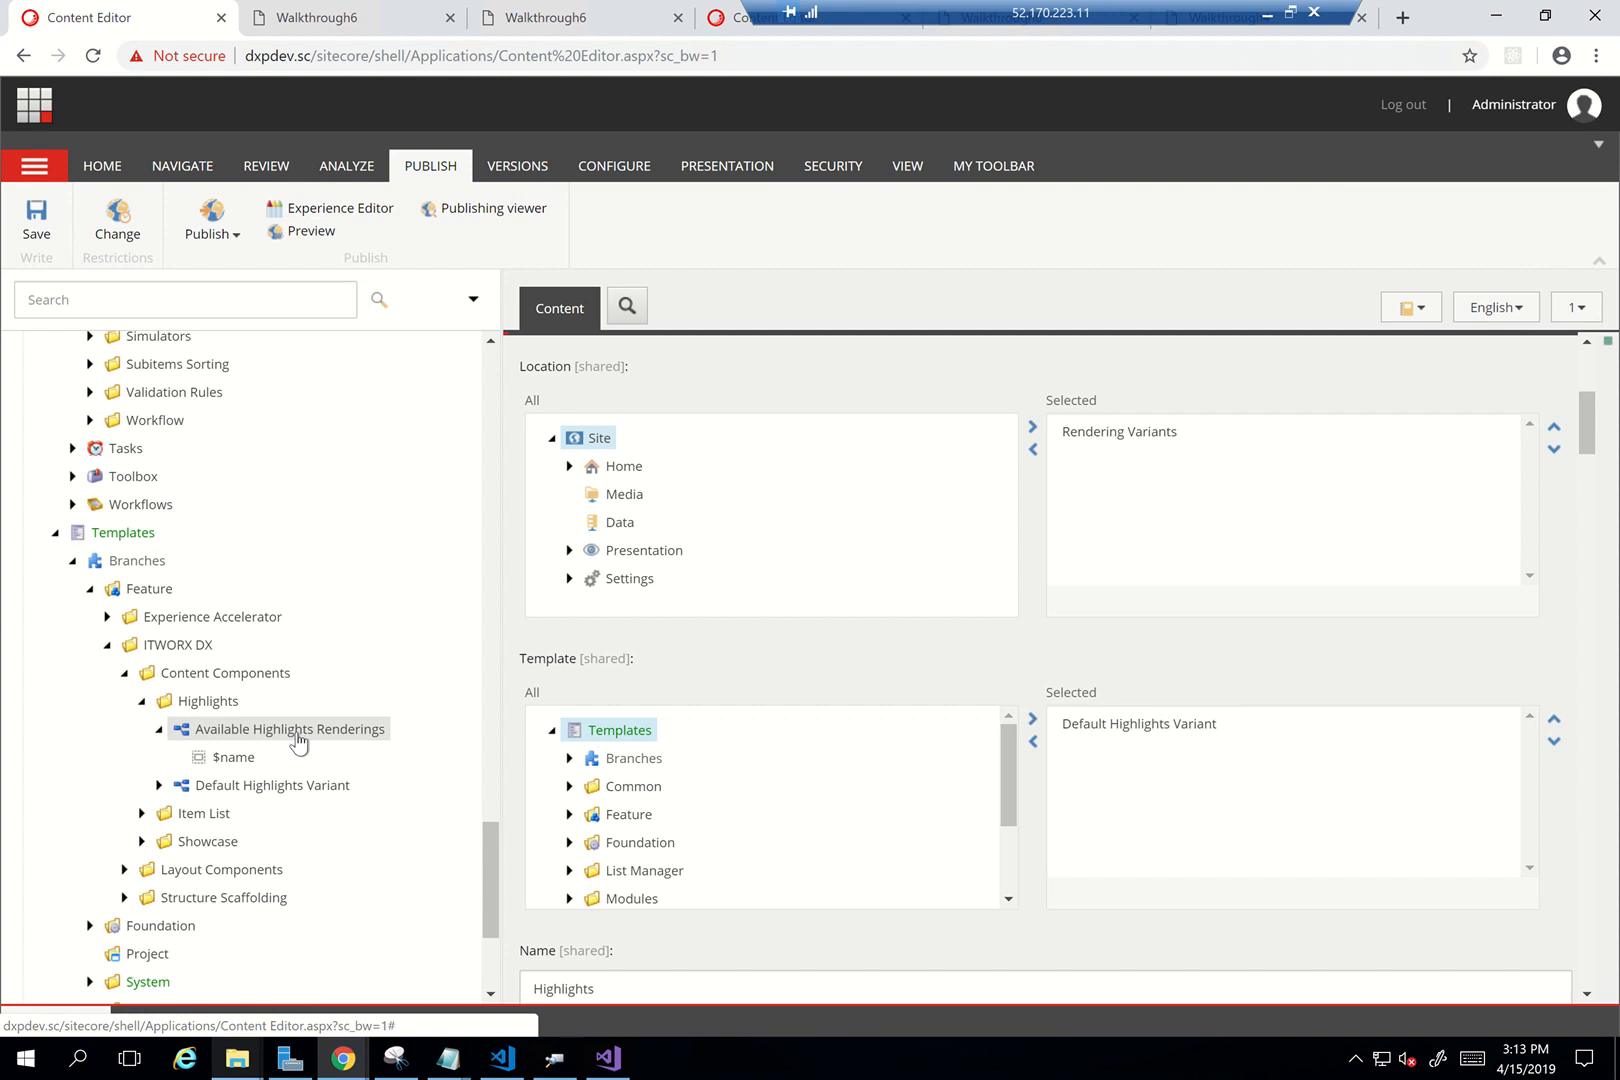
{"action": "left_click", "coordinate": [236, 763]}
{"action": "left_click", "coordinate": [158, 785]}
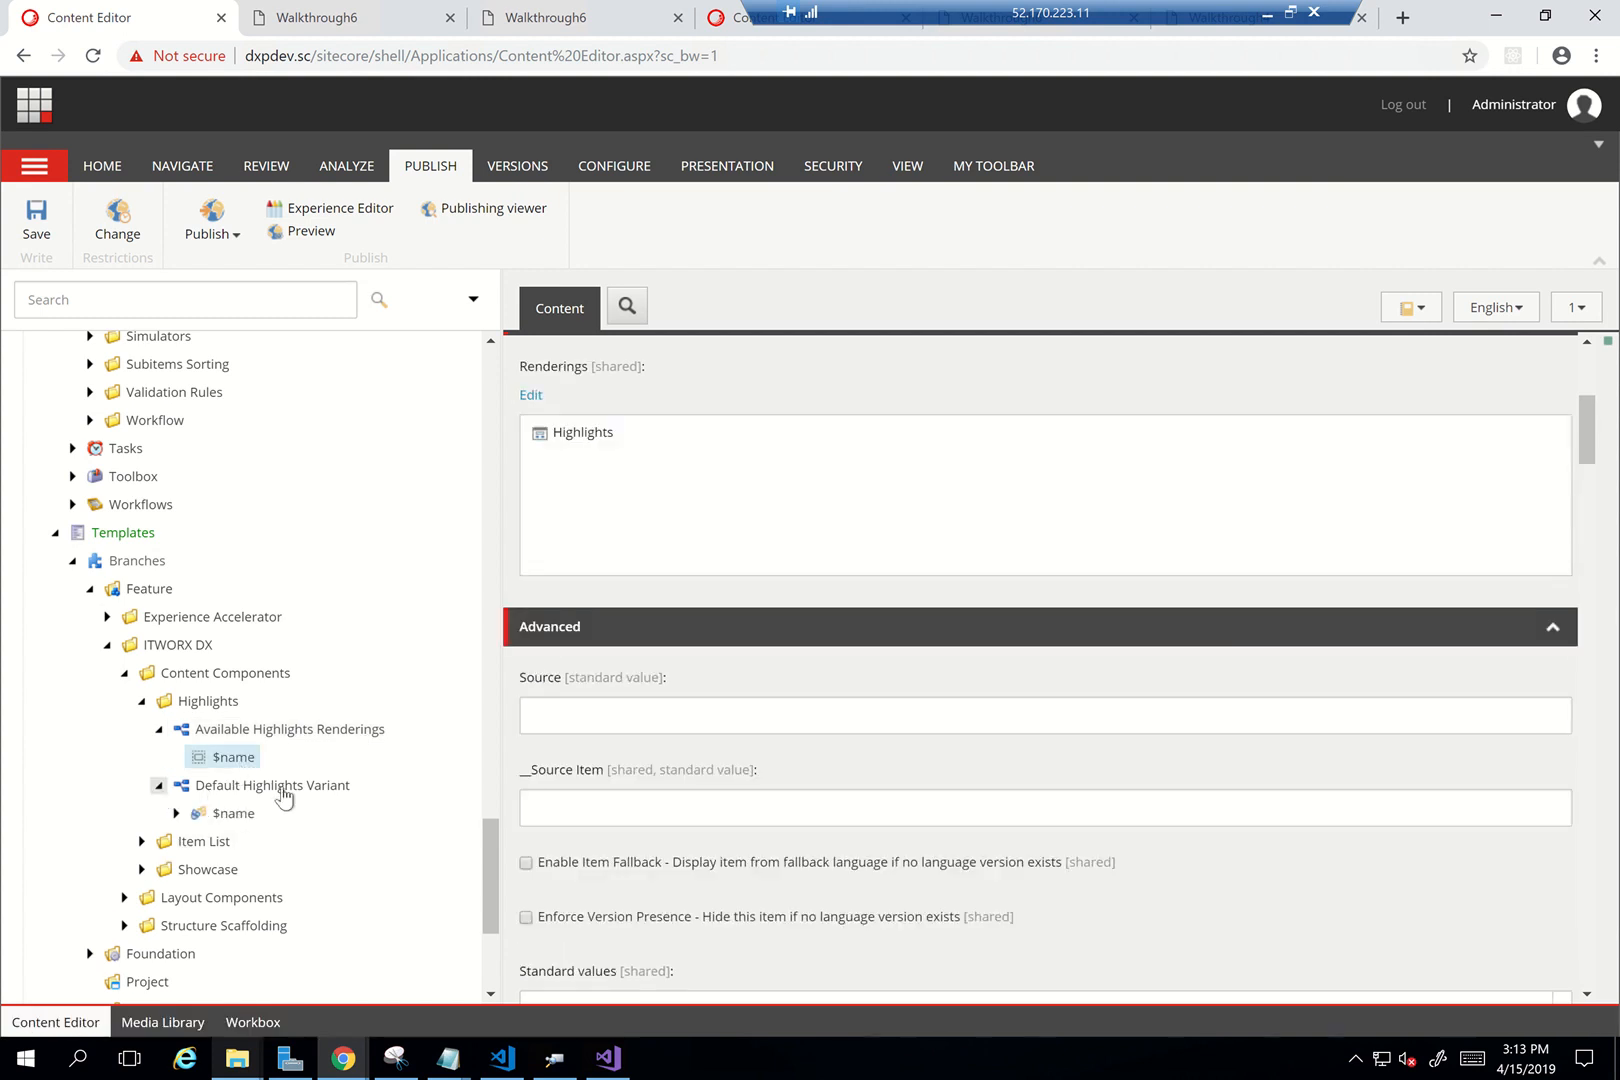
{"action": "left_click", "coordinate": [176, 813]}
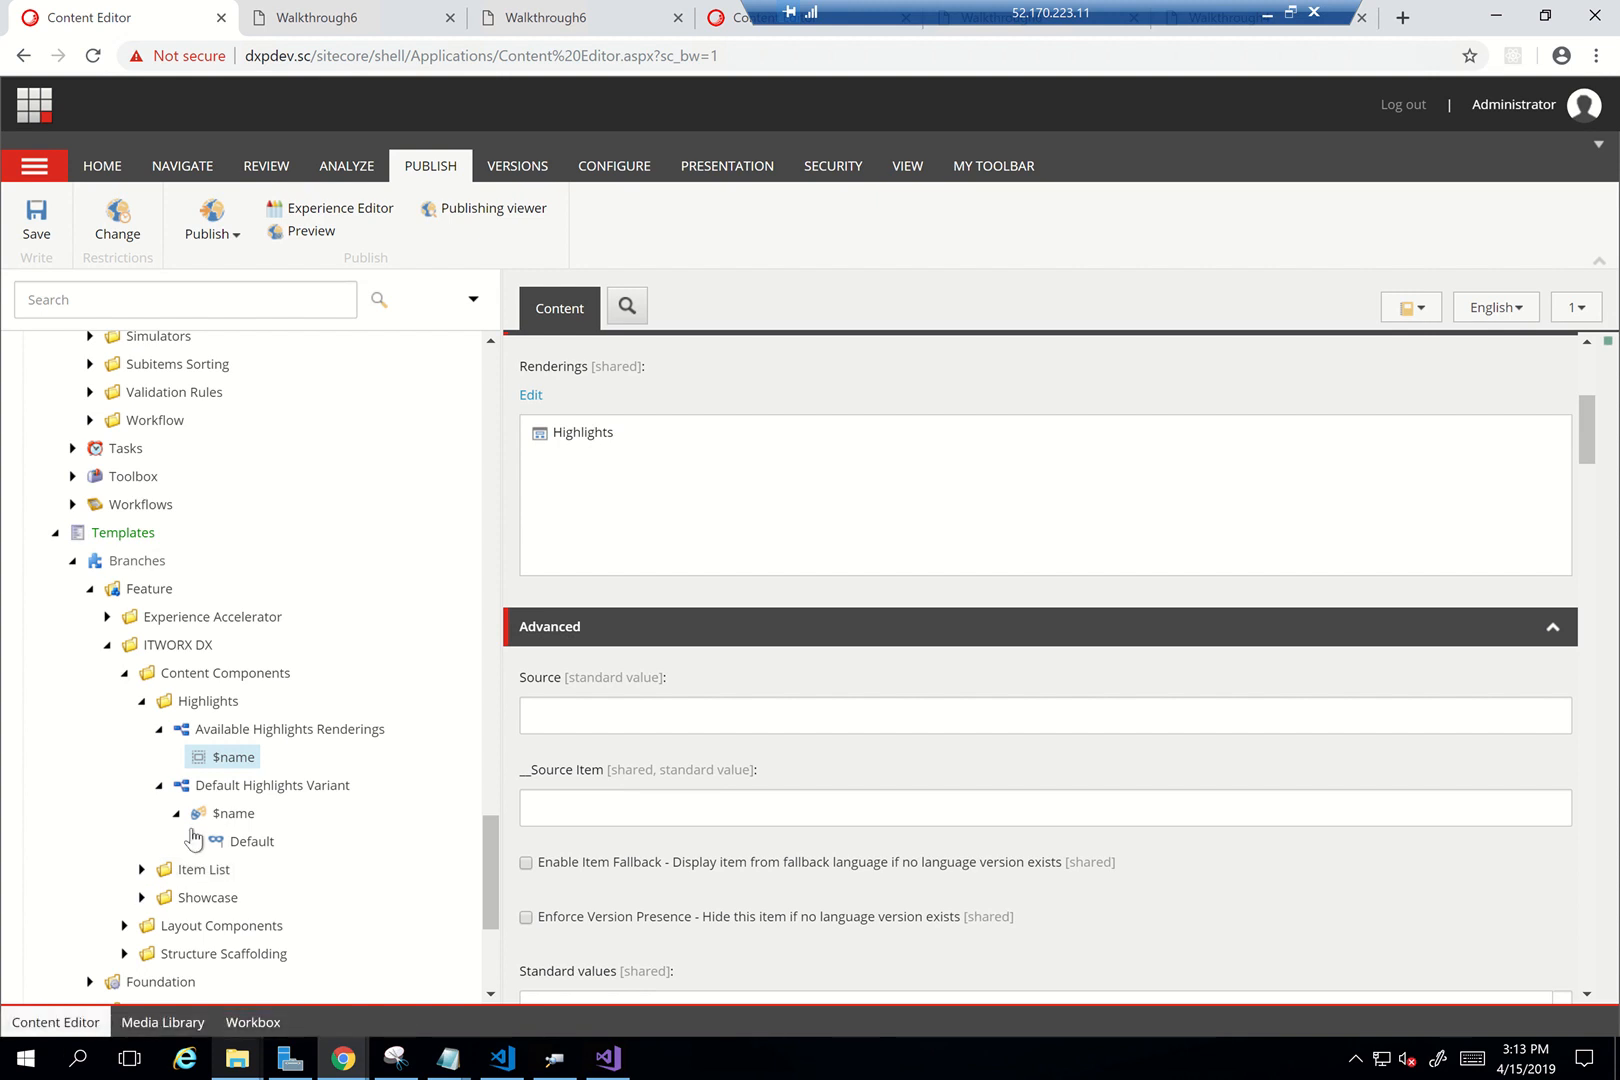
{"action": "left_click", "coordinate": [193, 842]}
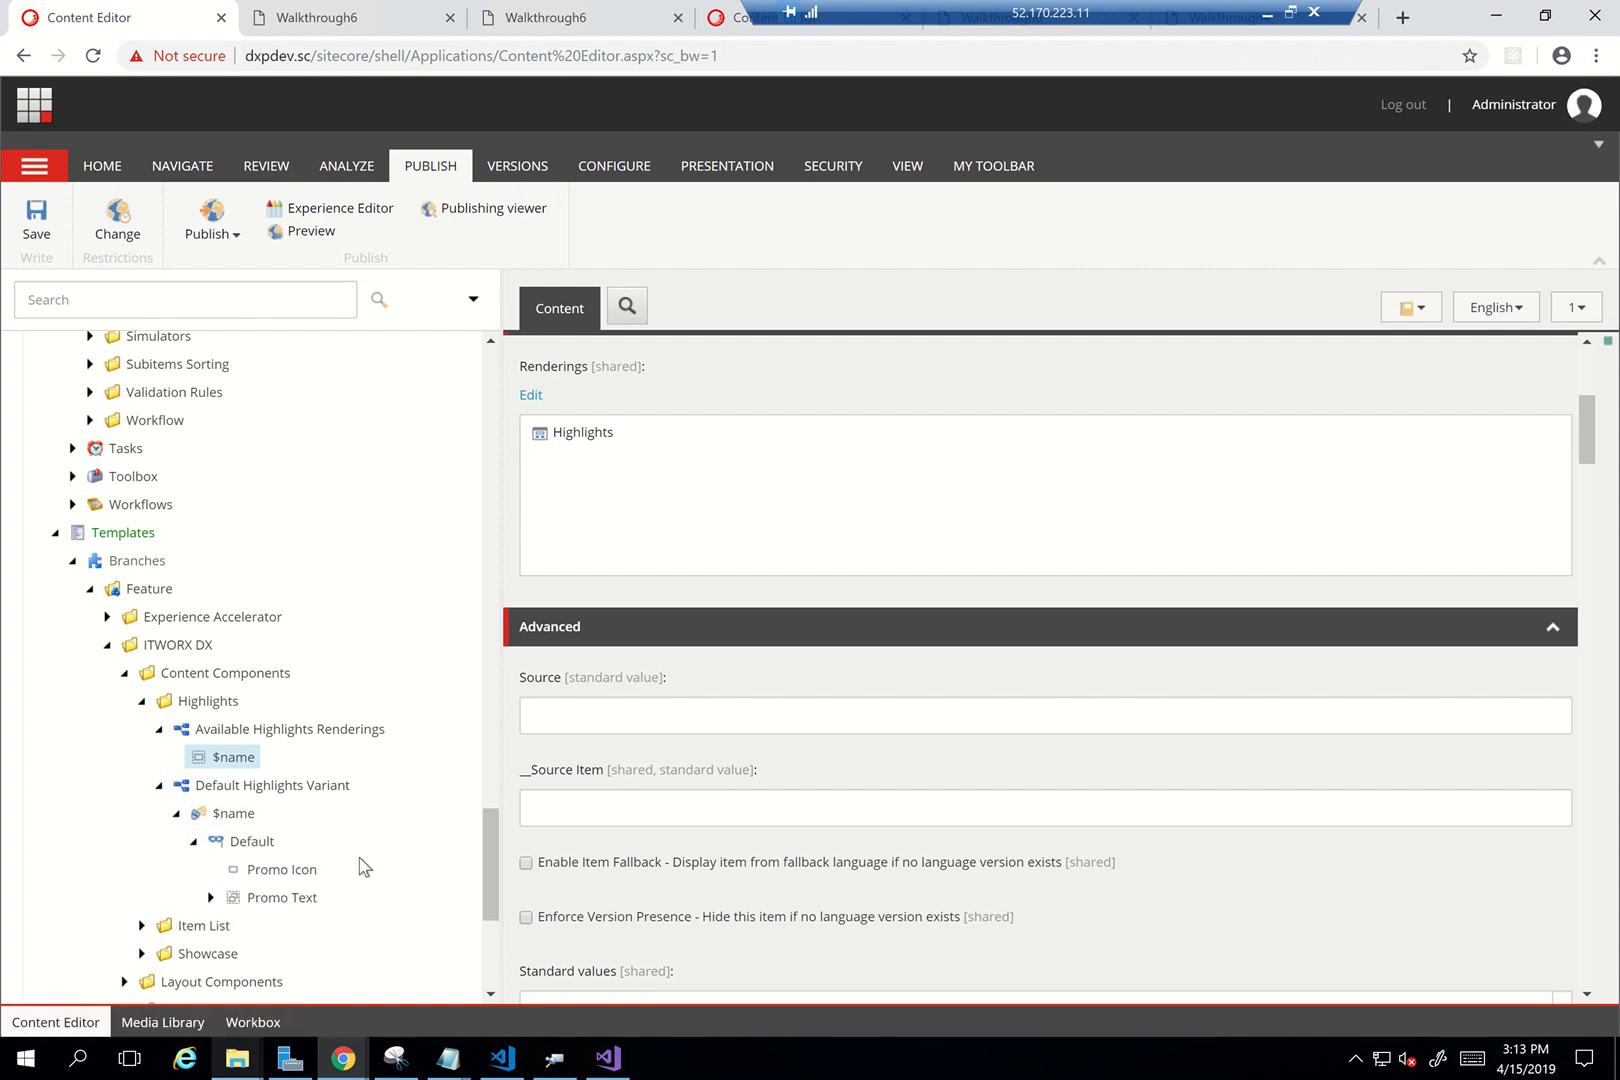
Expand the Default Showcase Variant down through wrapper and Container to row's left-side and right-side
{"action": "scroll", "coordinate": [363, 867], "scroll_direction": "down", "scroll_amount": 2}
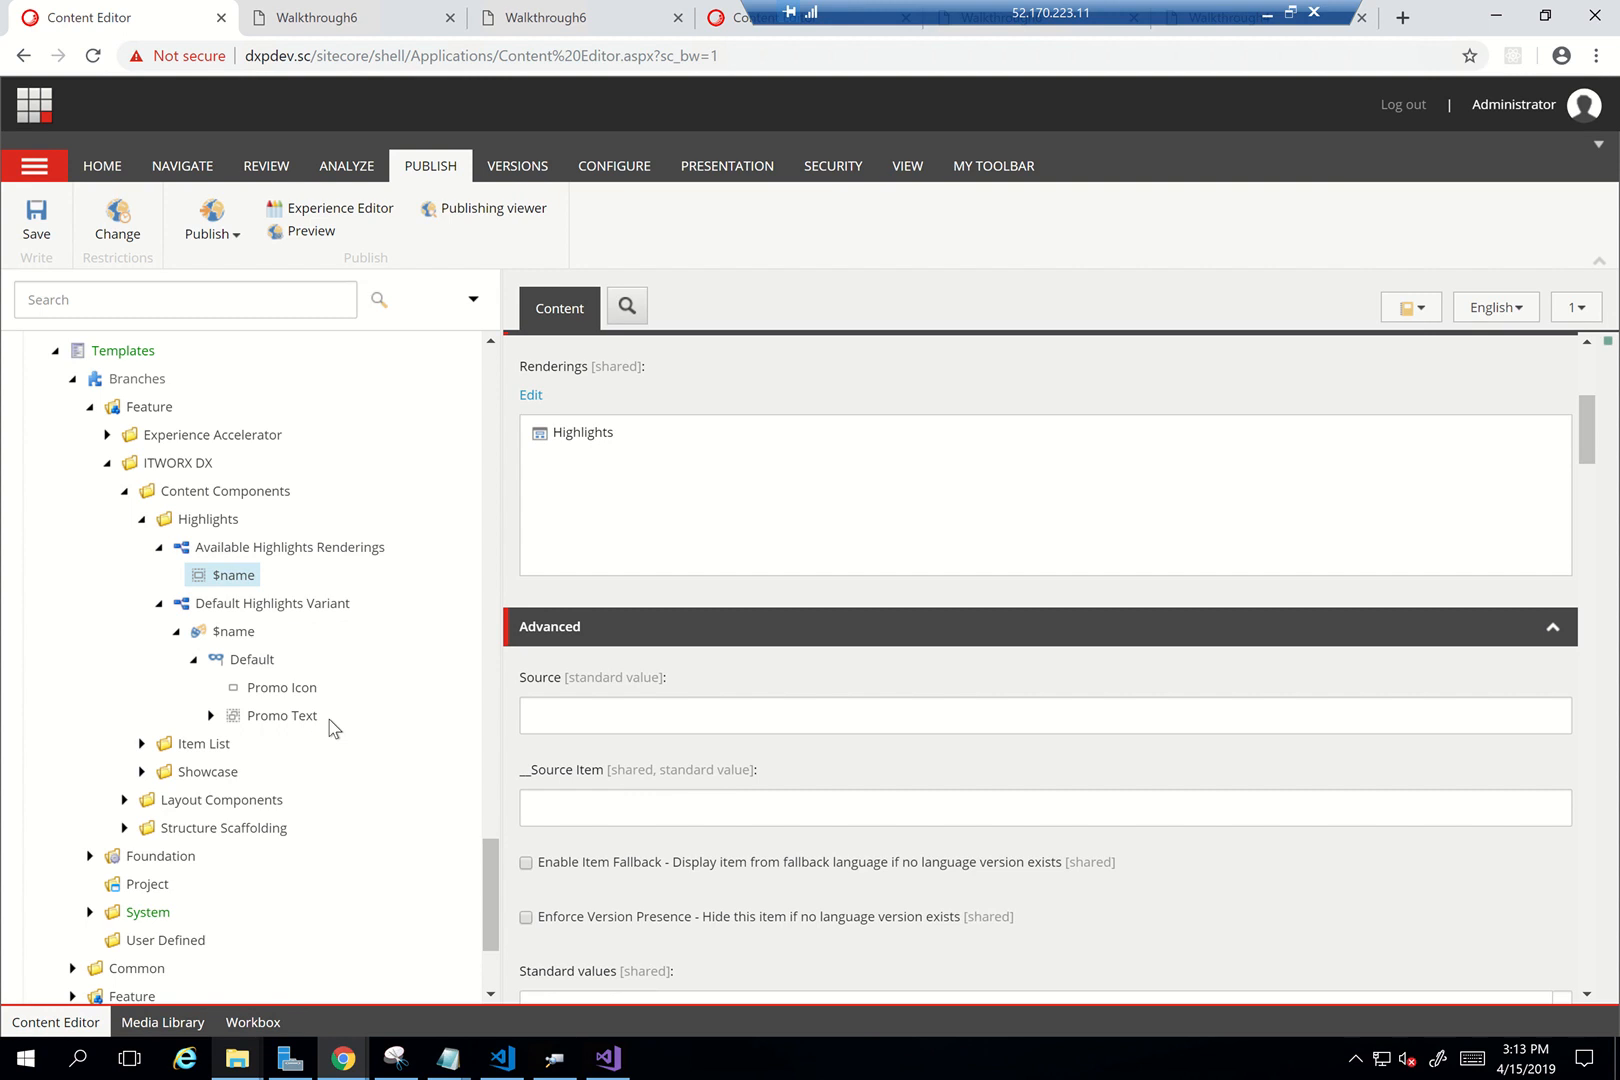
{"action": "left_click", "coordinate": [141, 771]}
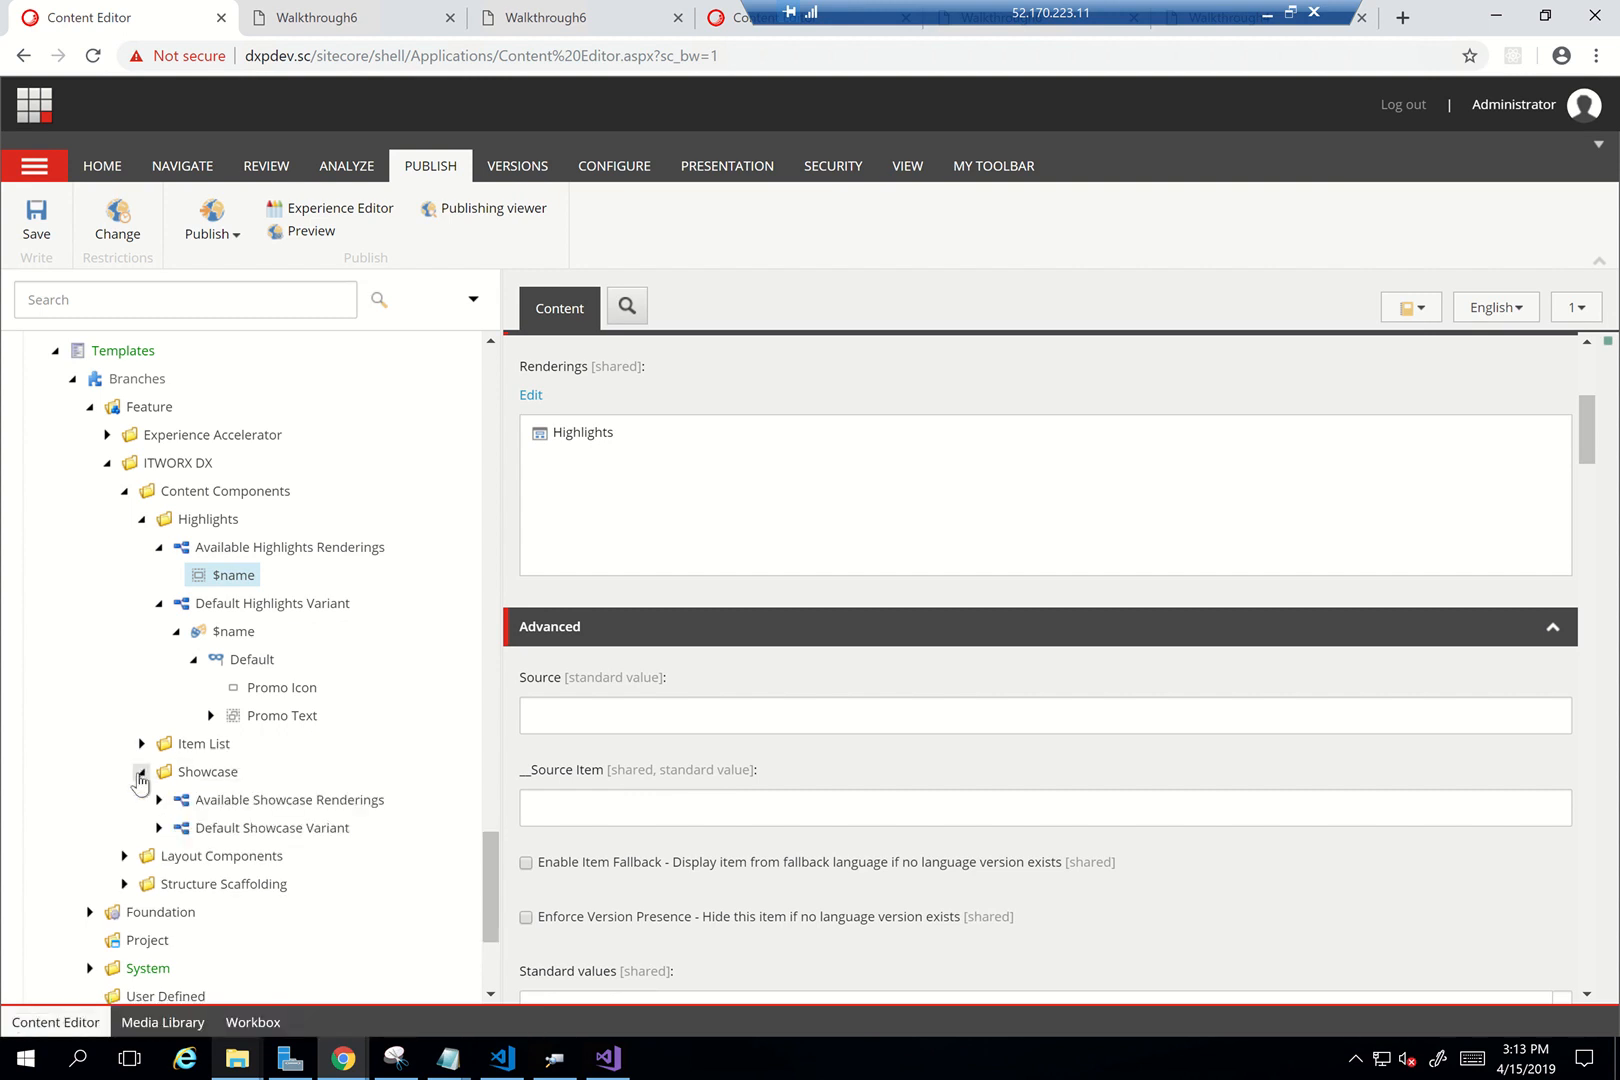
{"action": "left_click", "coordinate": [159, 828]}
{"action": "left_click", "coordinate": [176, 856]}
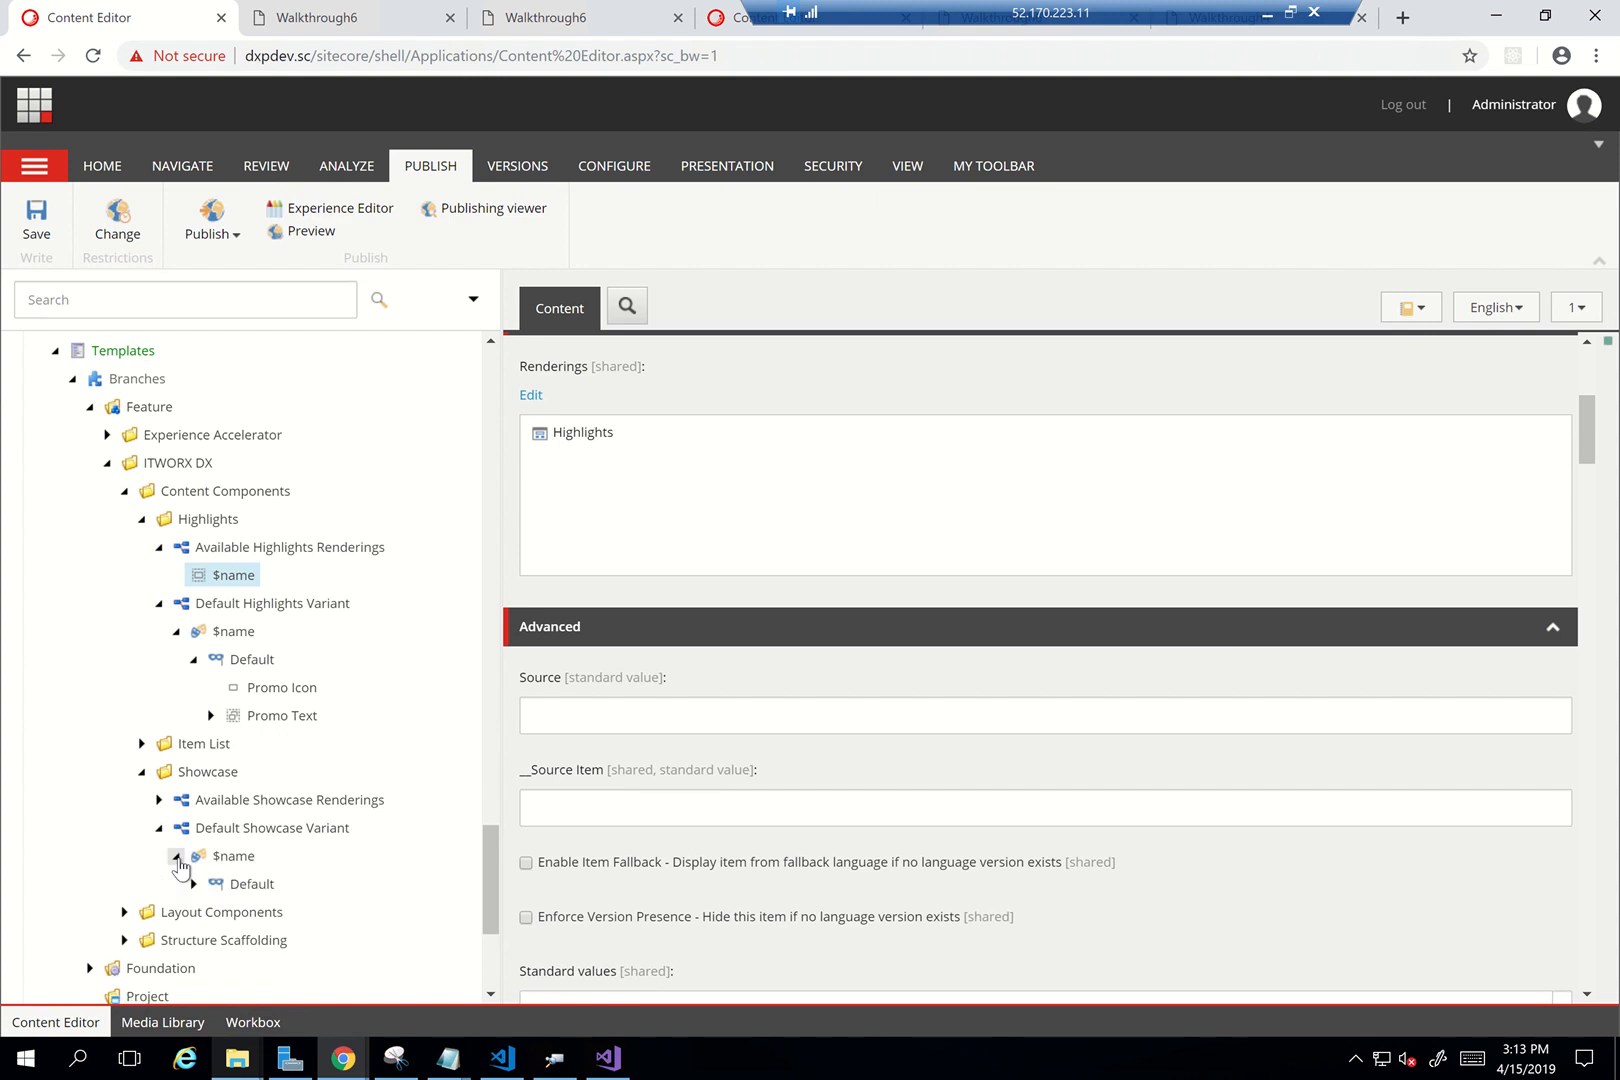
{"action": "left_click", "coordinate": [193, 884]}
{"action": "scroll", "coordinate": [276, 736], "scroll_direction": "down", "scroll_amount": 2}
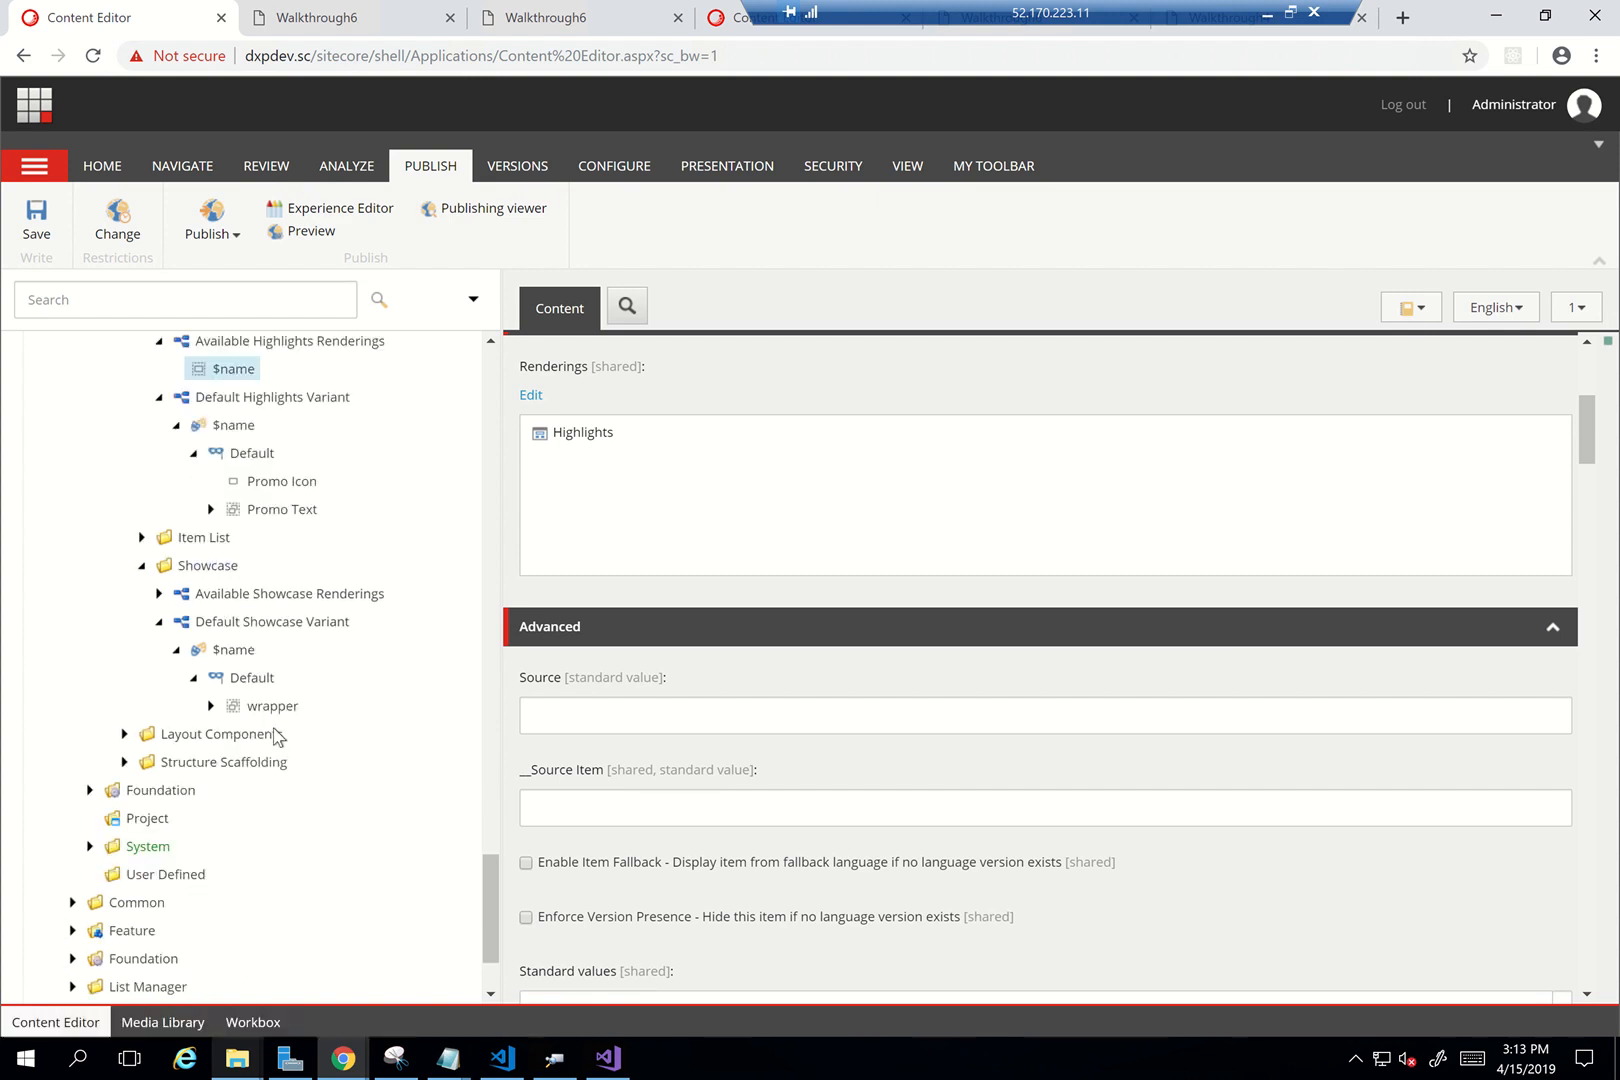
{"action": "left_click", "coordinate": [211, 706]}
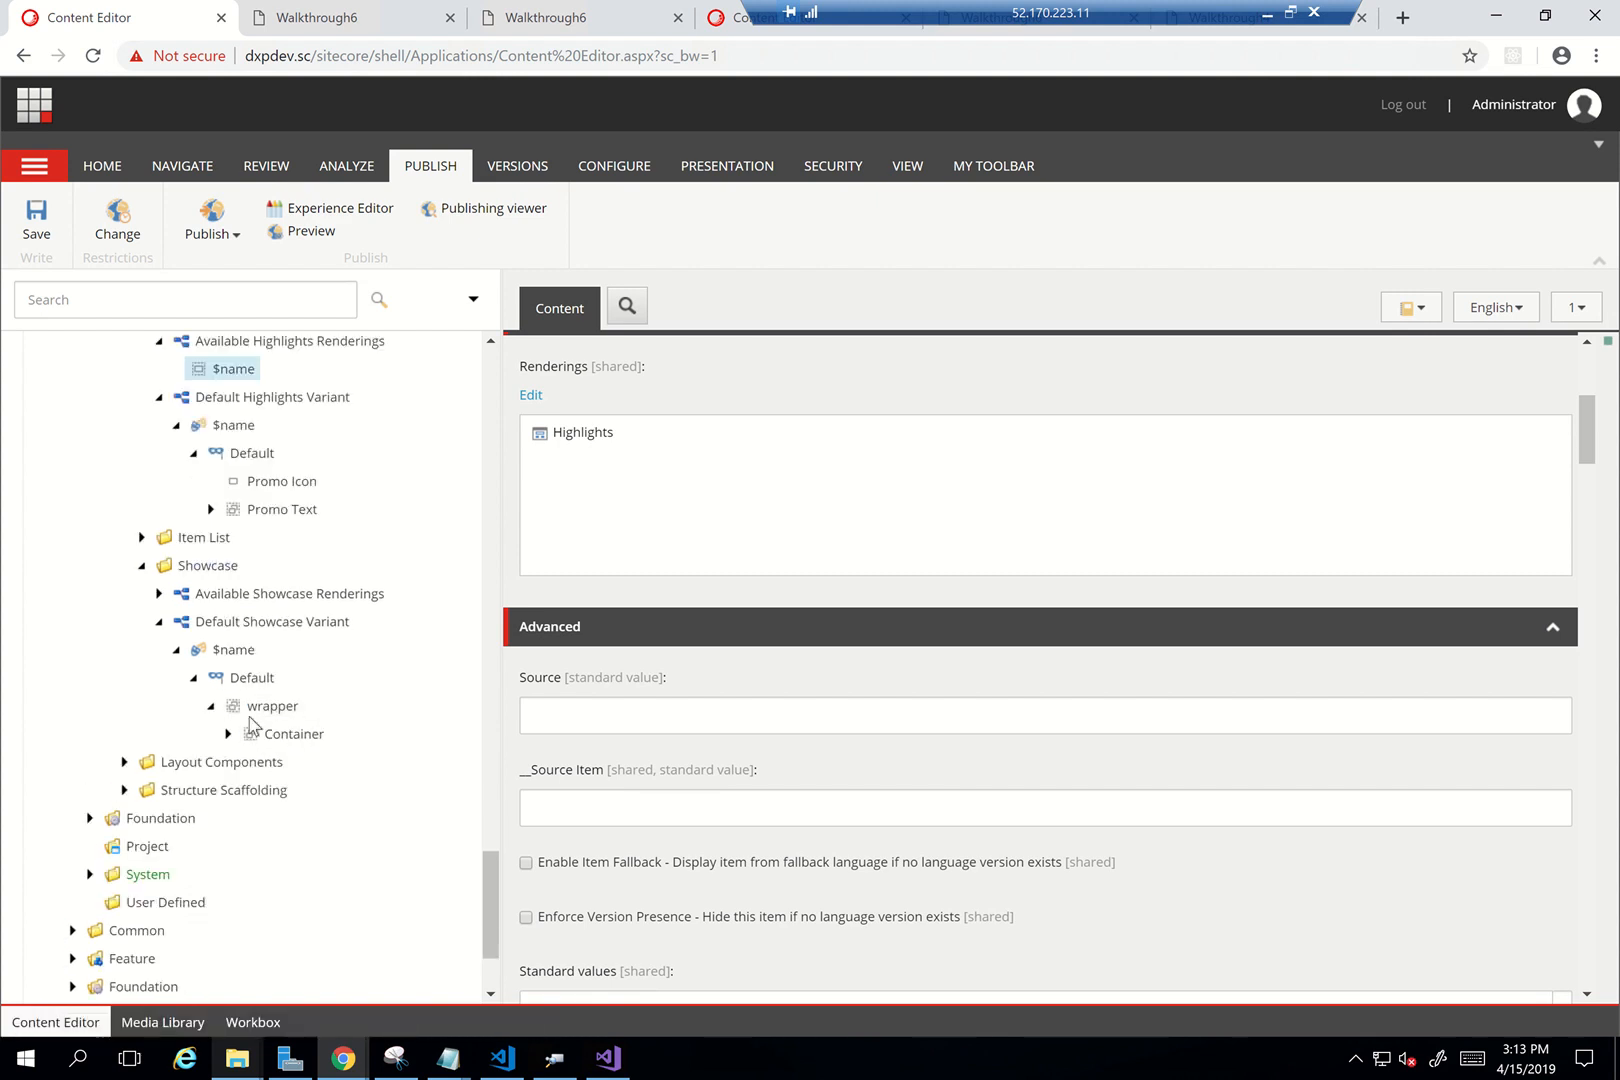
{"action": "left_click", "coordinate": [228, 734]}
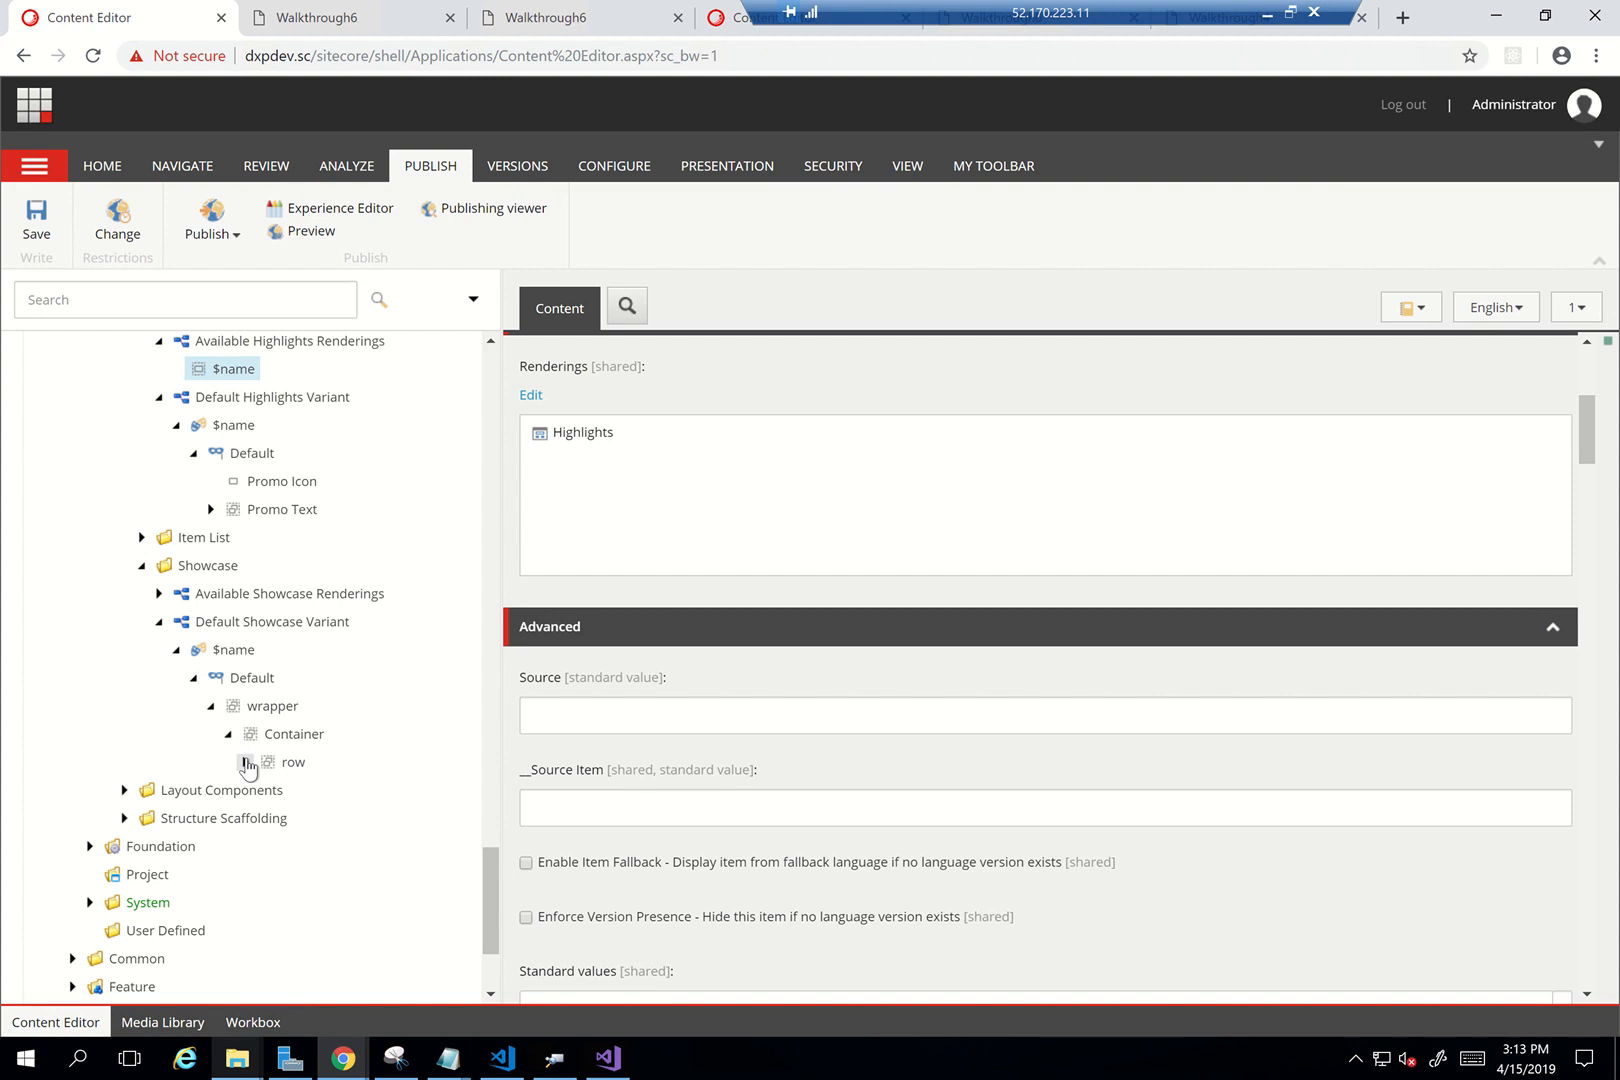
{"action": "left_click", "coordinate": [245, 762]}
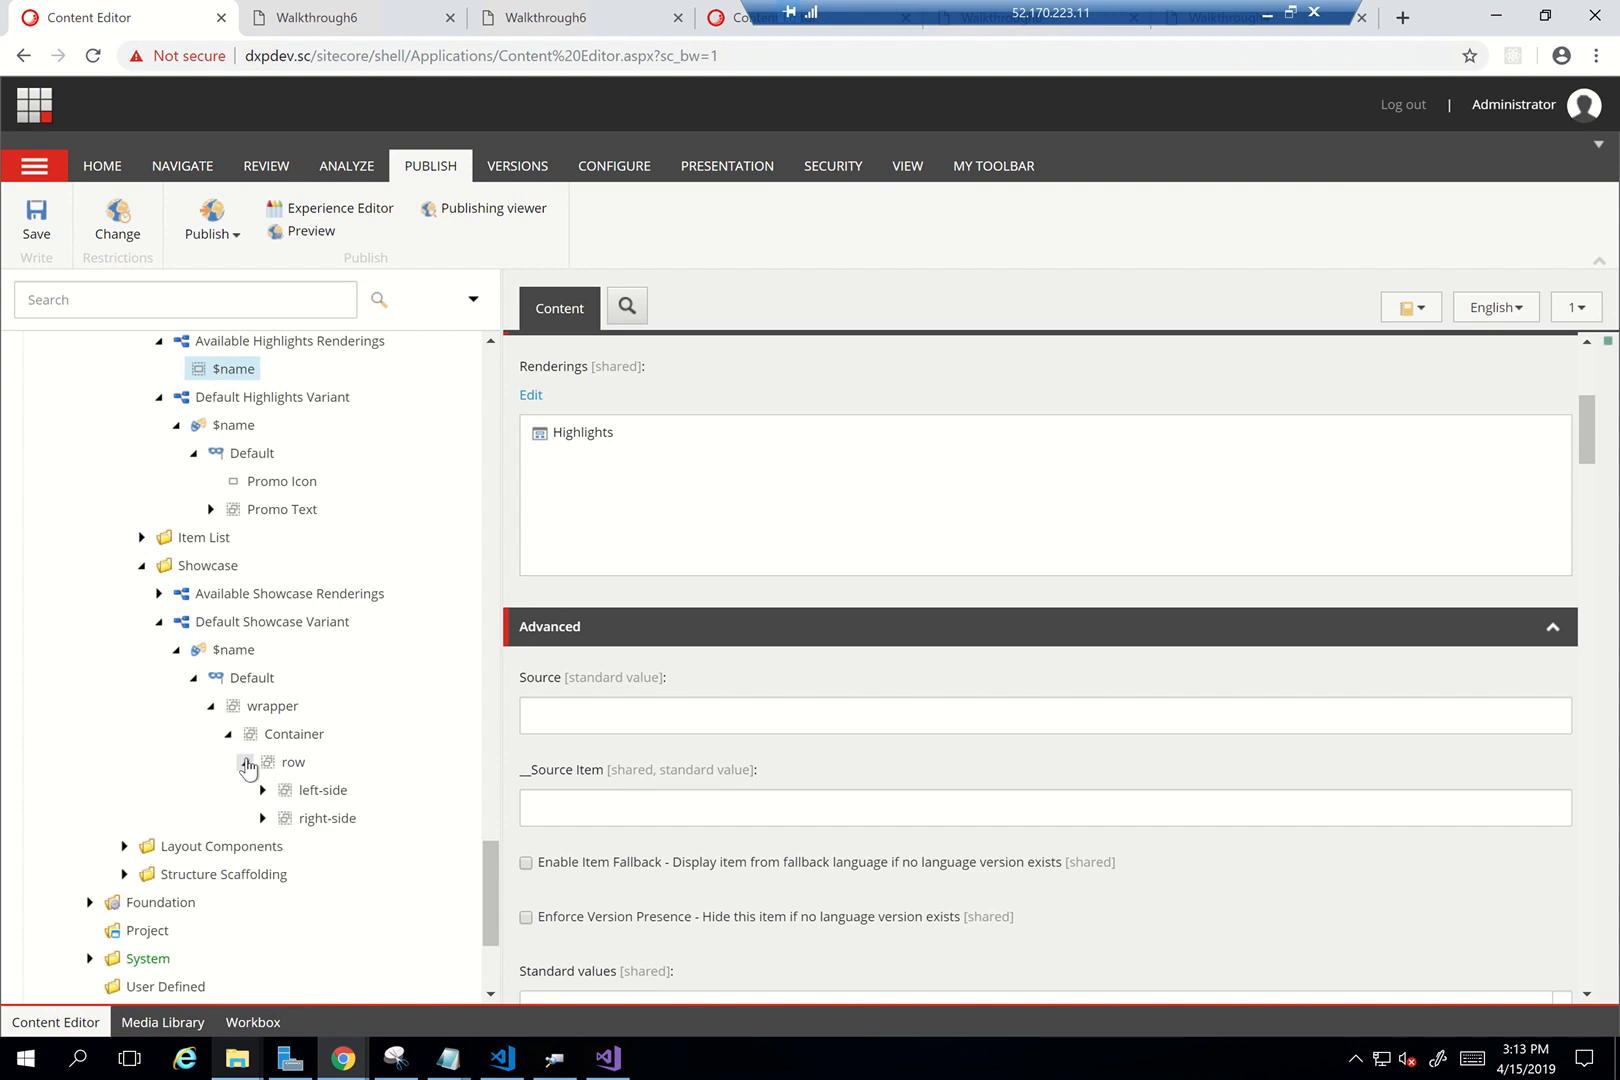
Copy the Showcase wrapper into Highlights > Default Highlights Variant > $name > Default
{"action": "right_click", "coordinate": [262, 705]}
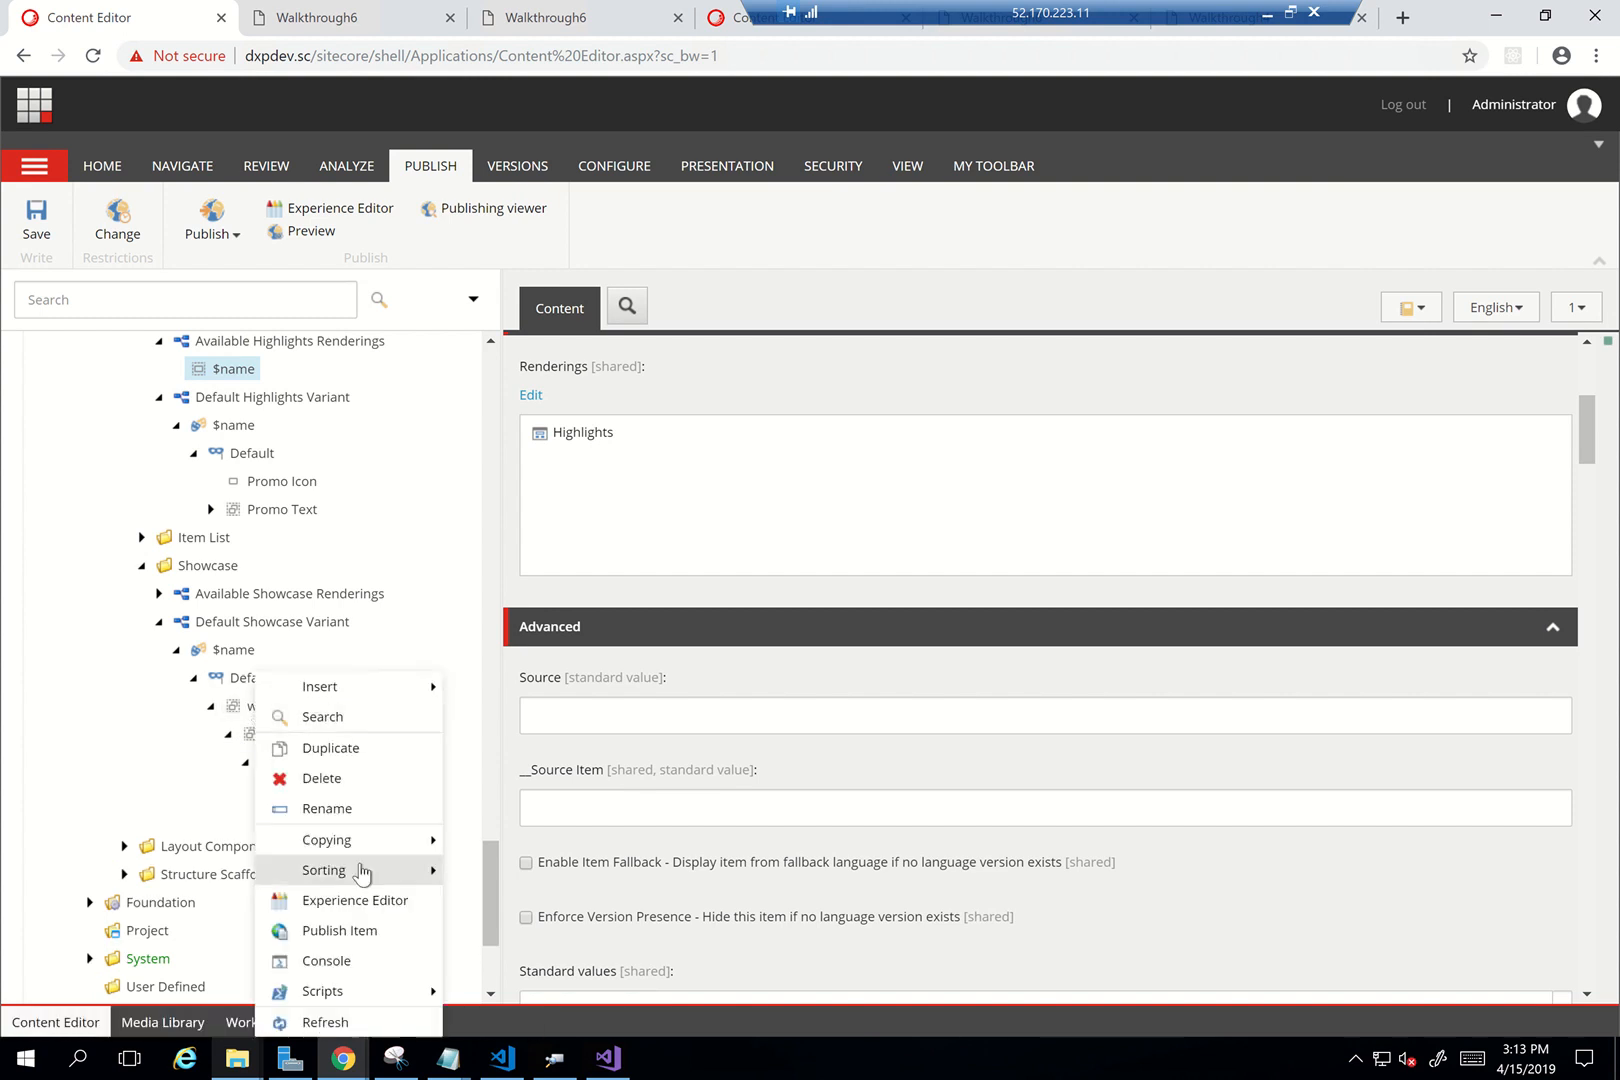
{"action": "left_click", "coordinate": [497, 840]}
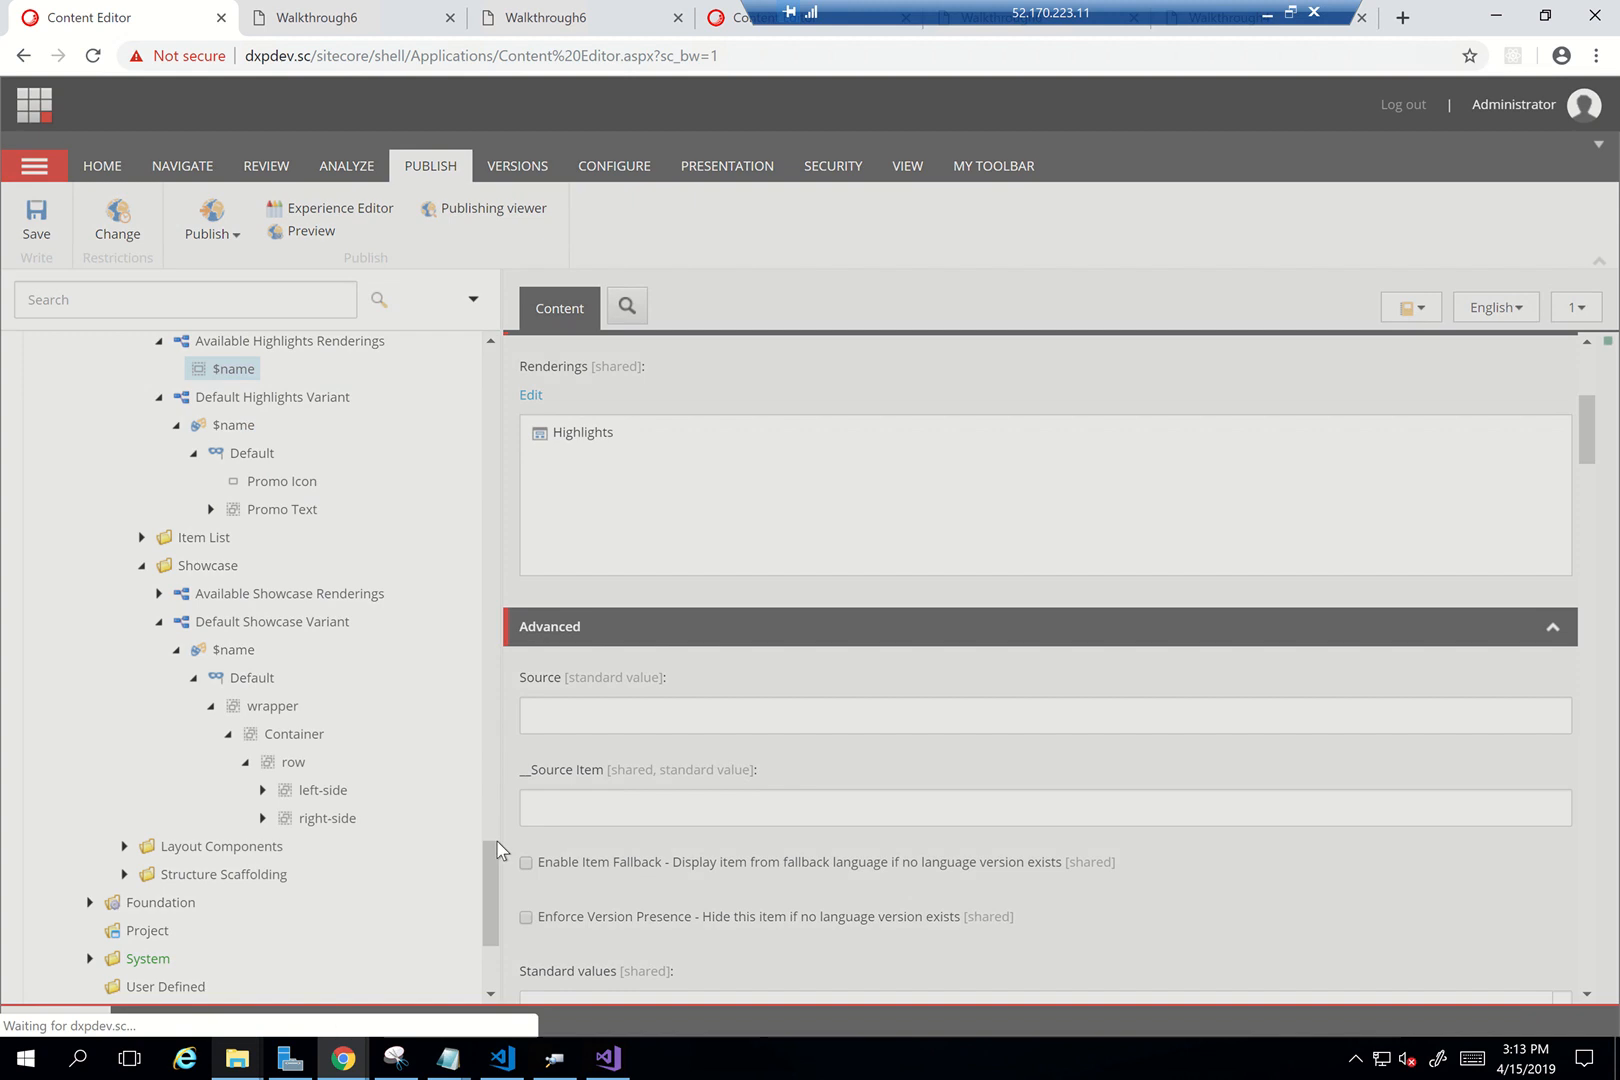
{"action": "scroll", "coordinate": [540, 730], "scroll_direction": "down", "scroll_amount": 2}
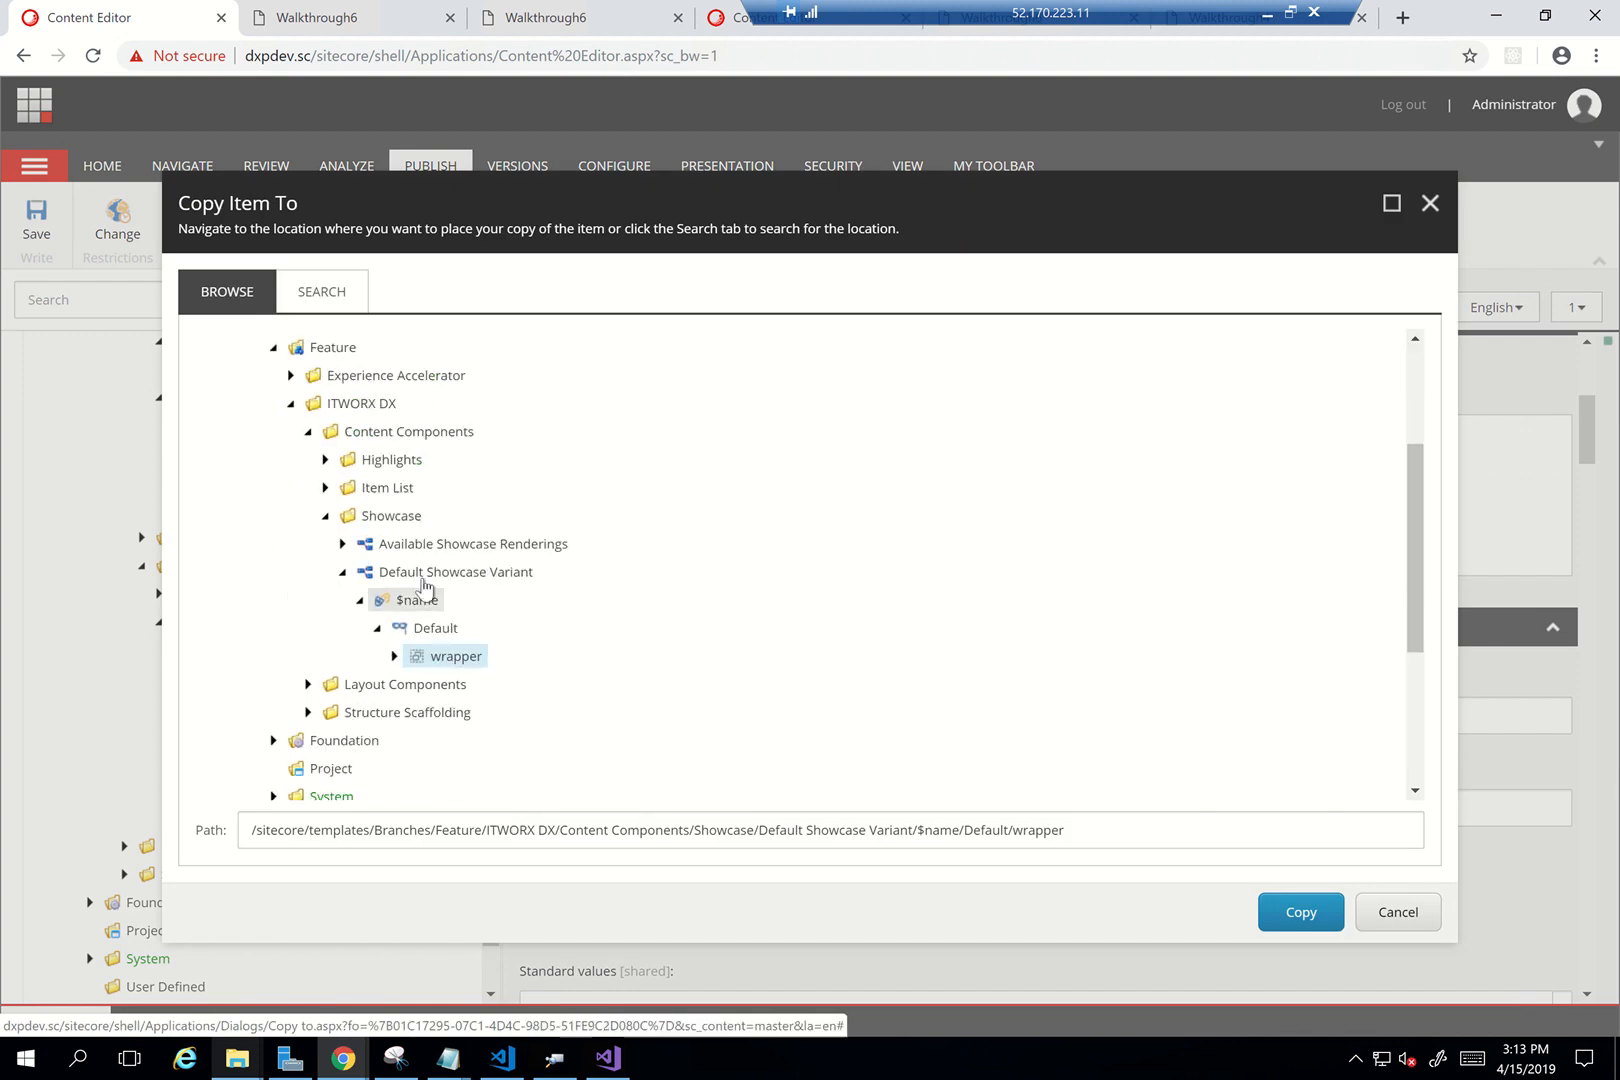
{"action": "left_click", "coordinate": [325, 460]}
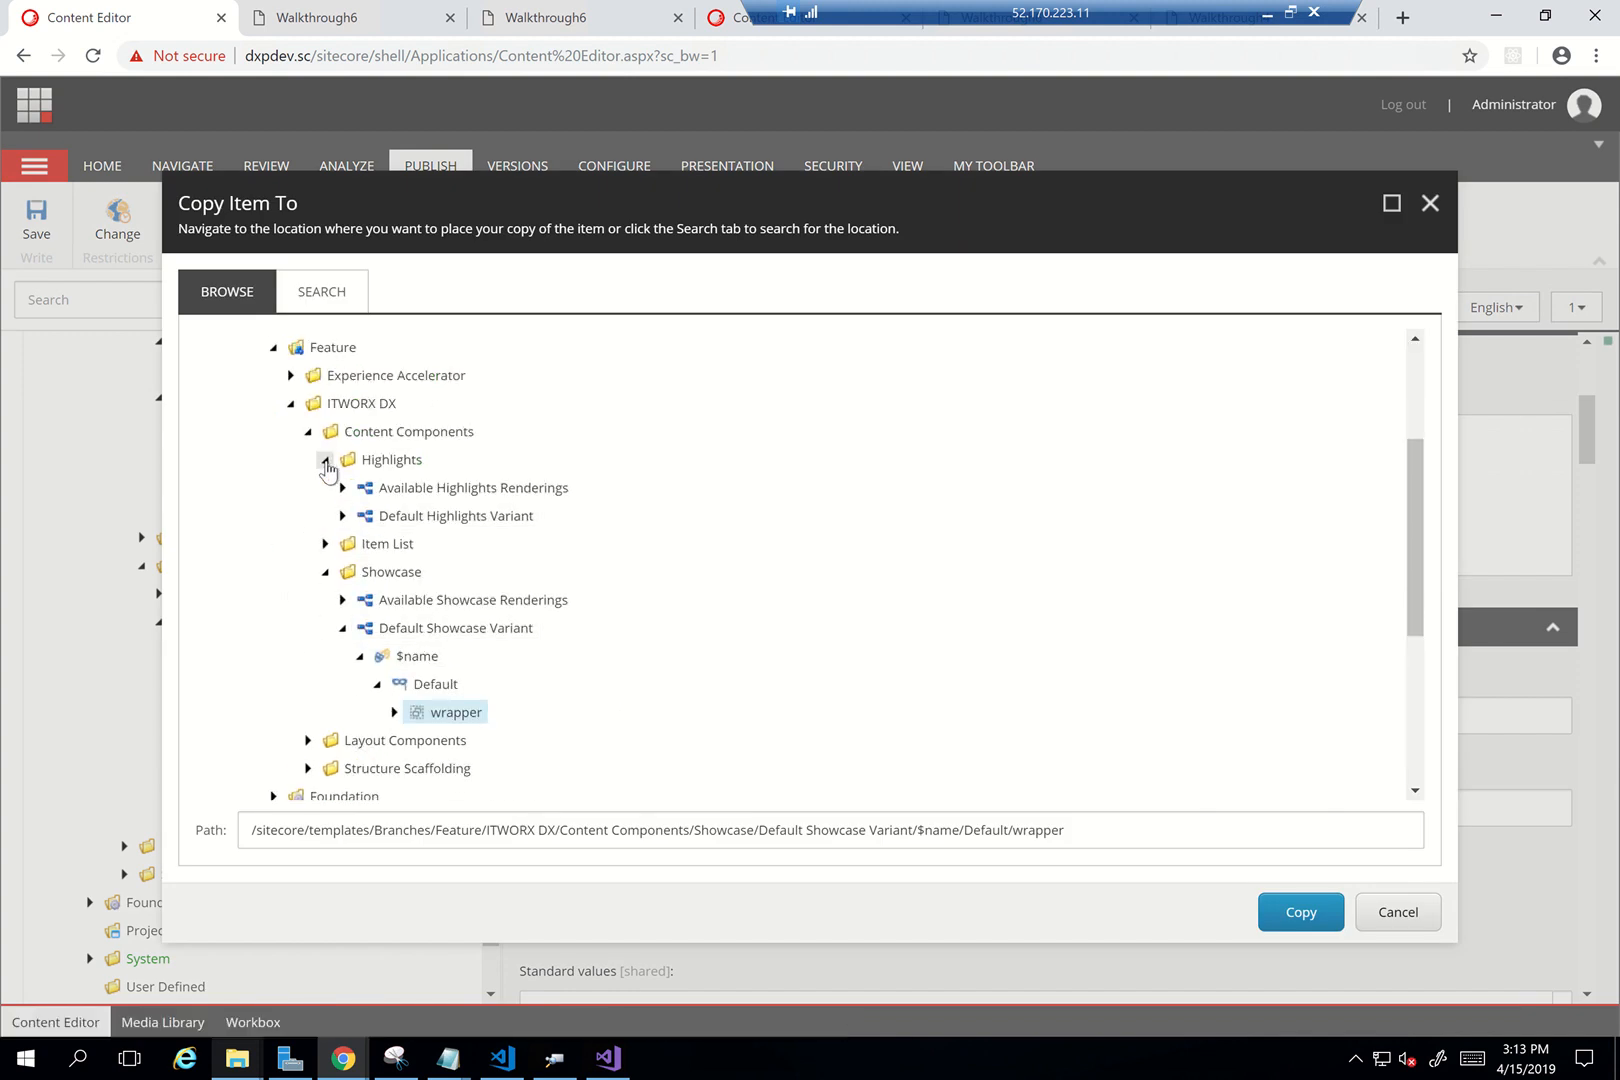
{"action": "left_click", "coordinate": [342, 516]}
{"action": "left_click", "coordinate": [360, 544]}
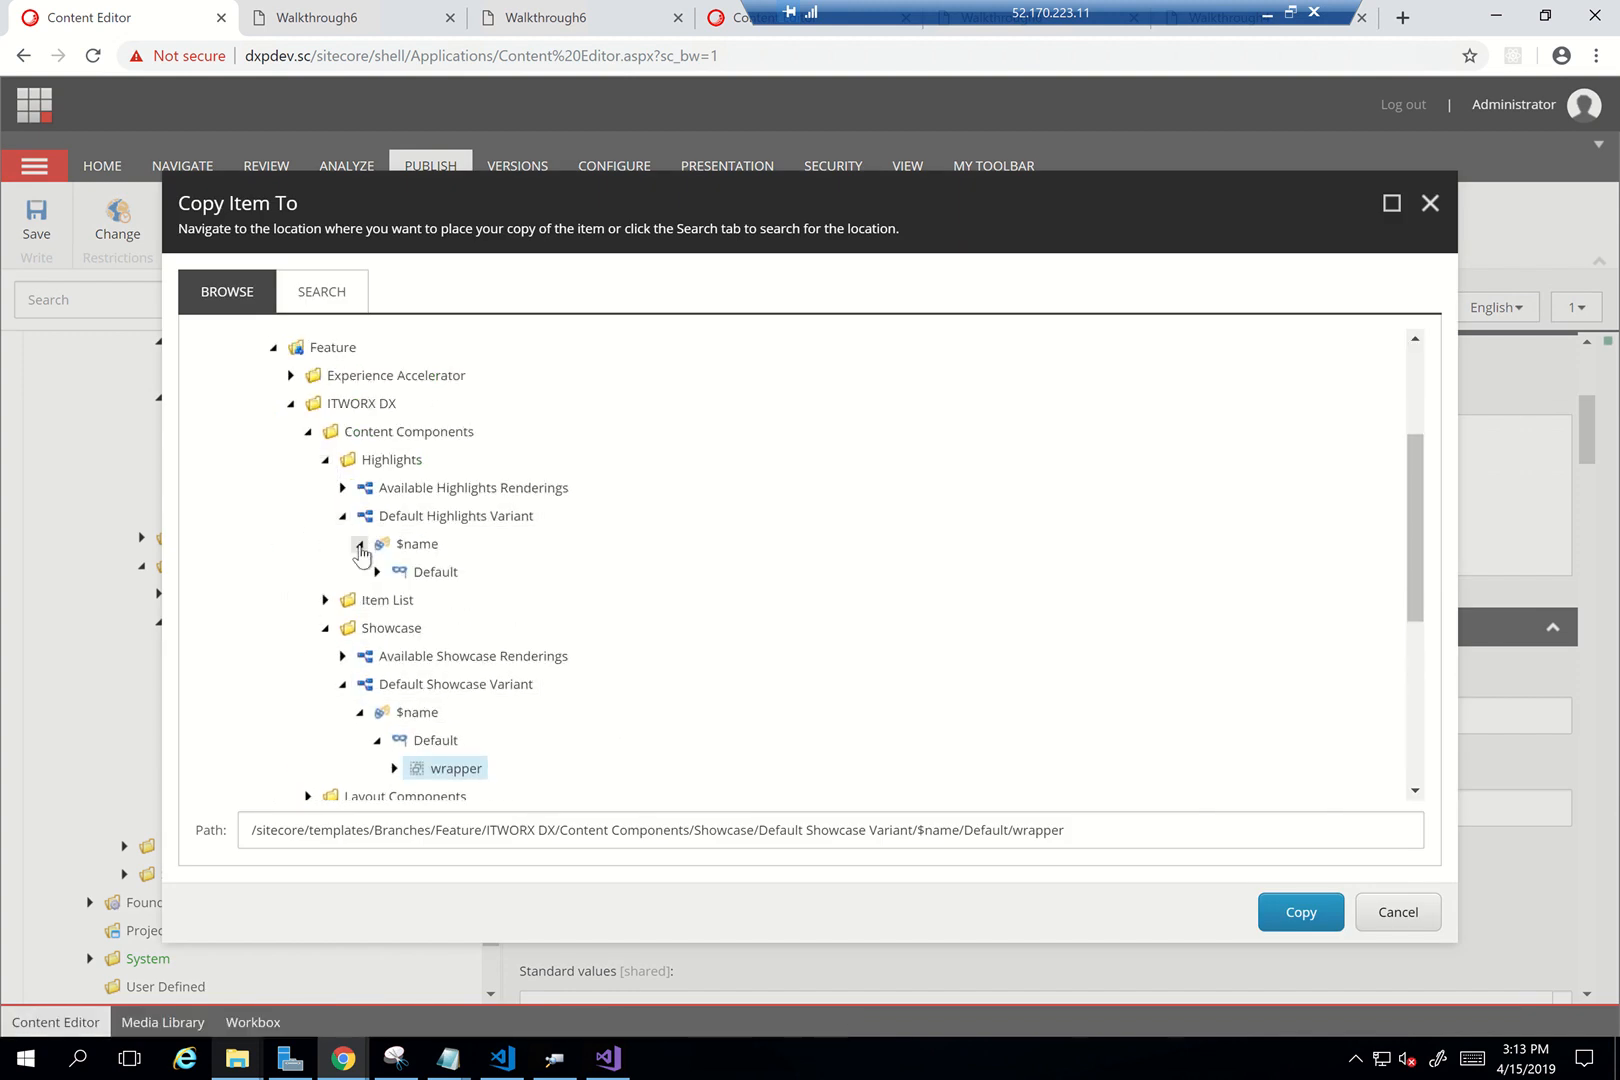
{"action": "left_click", "coordinate": [376, 572]}
{"action": "left_click", "coordinate": [434, 572]}
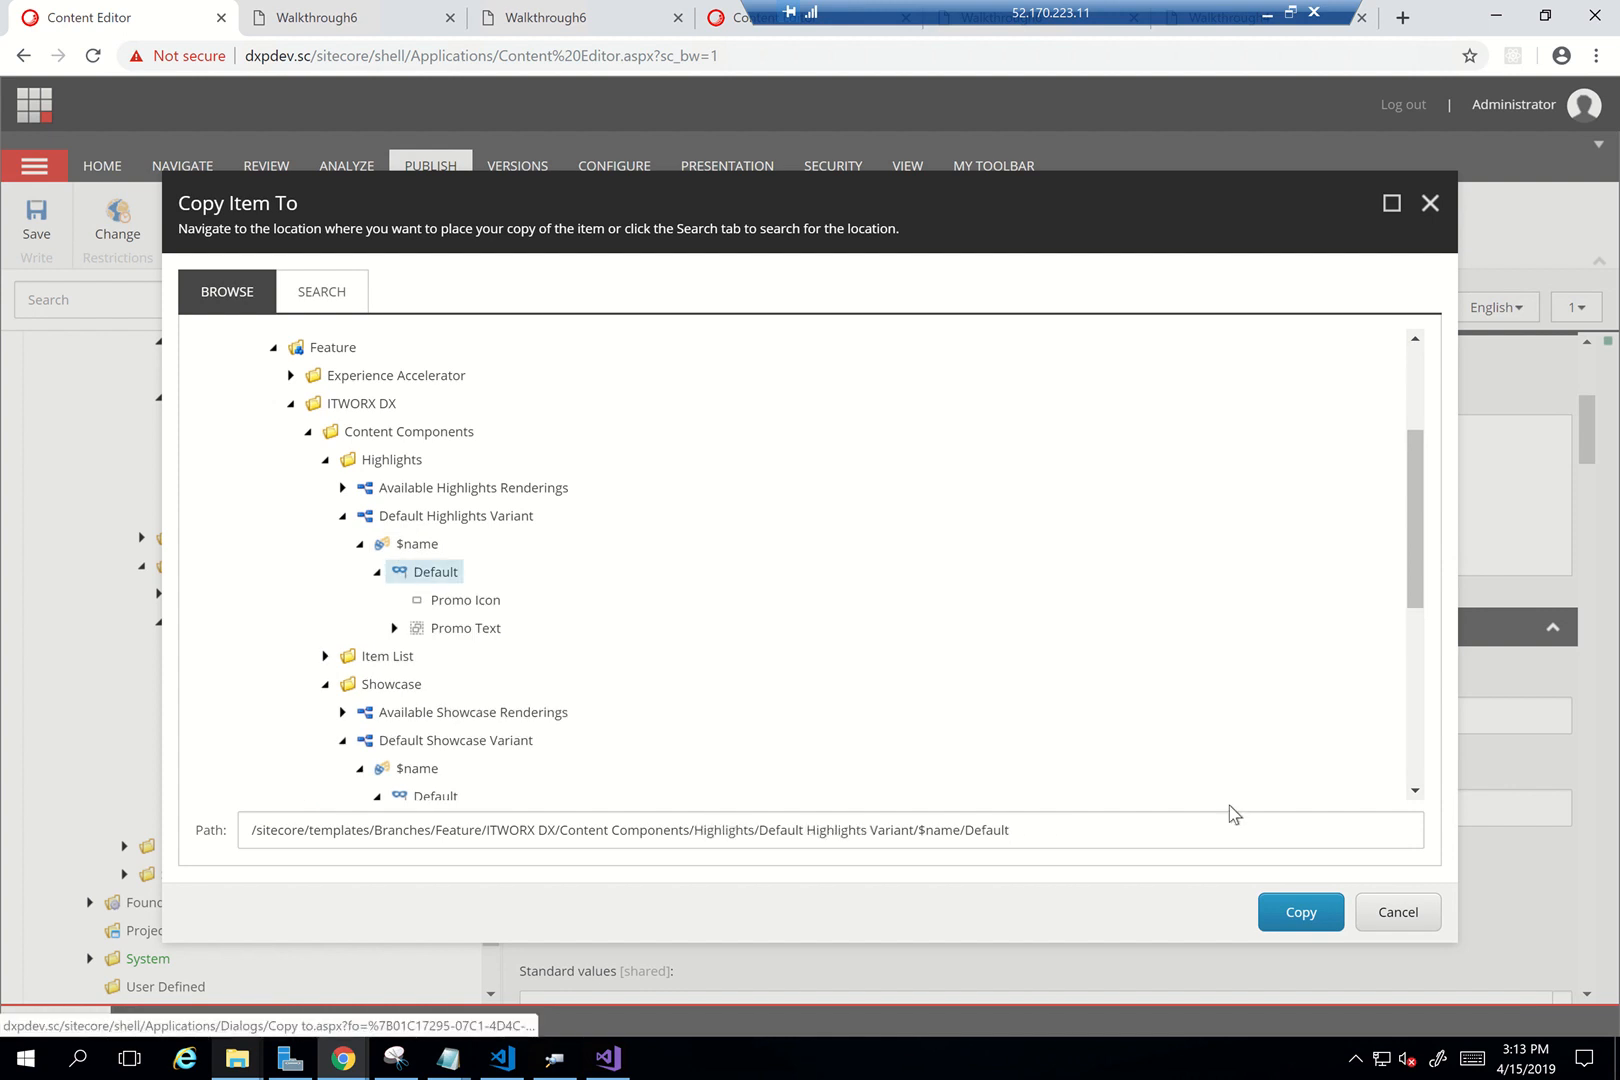
{"action": "left_click", "coordinate": [1301, 912]}
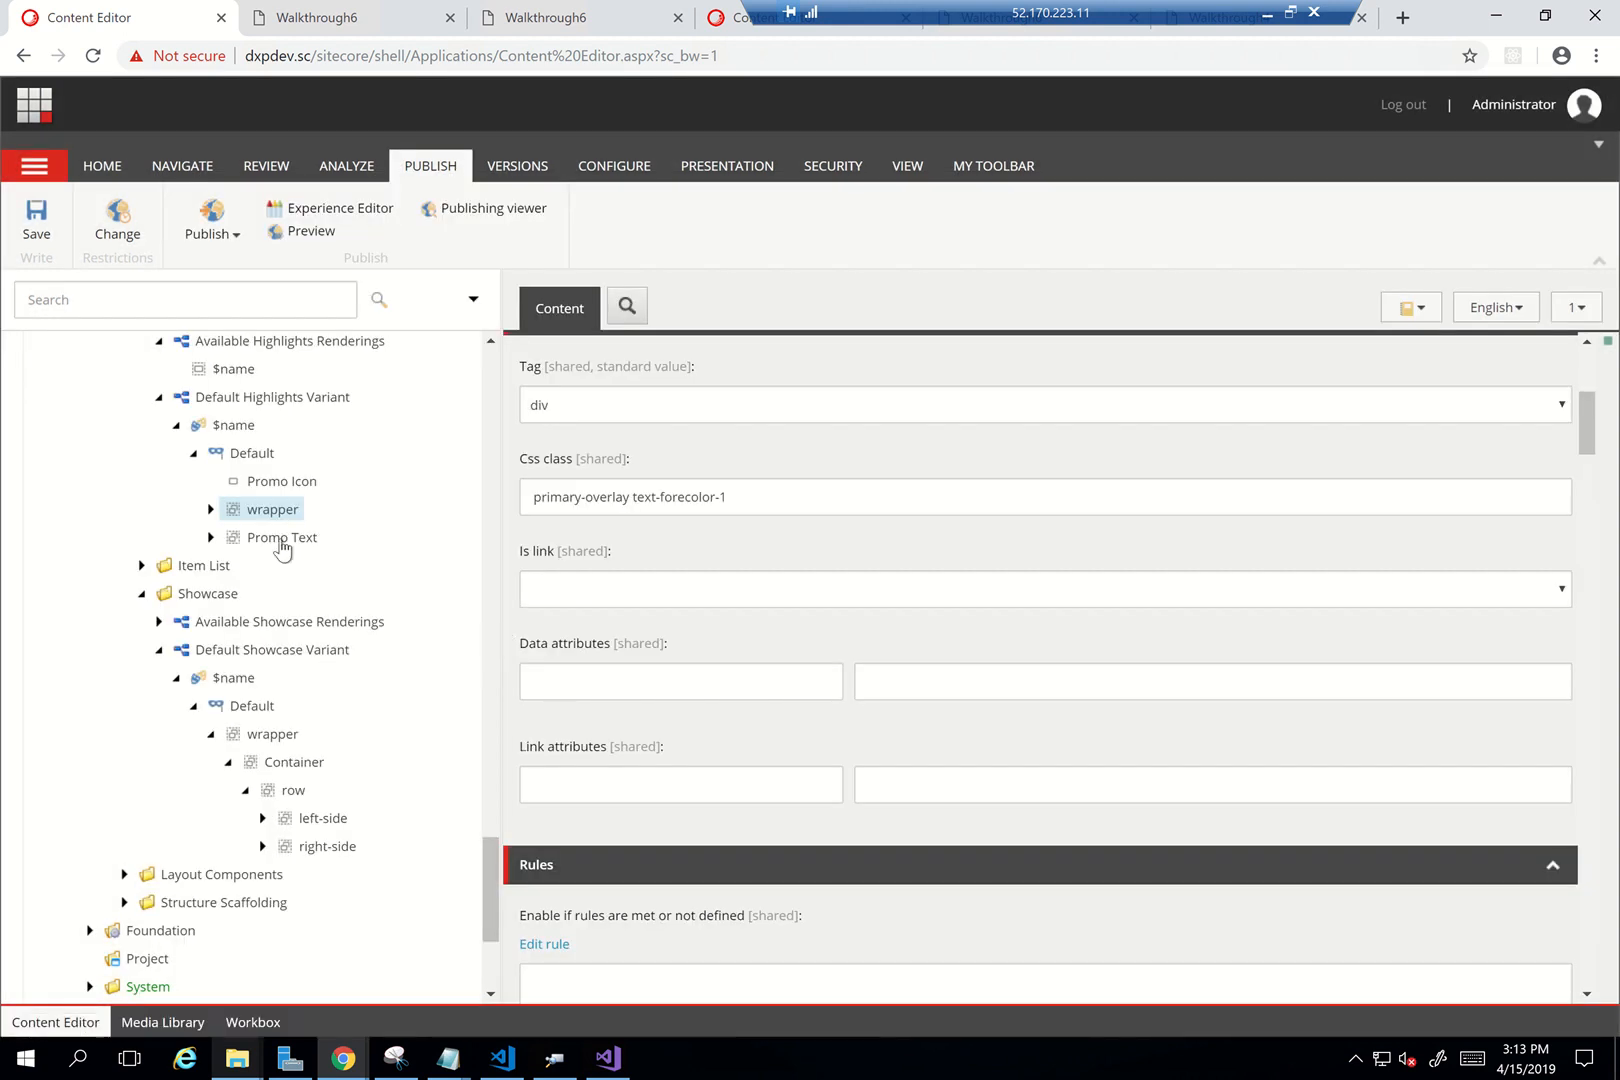
{"action": "right_click", "coordinate": [279, 540]}
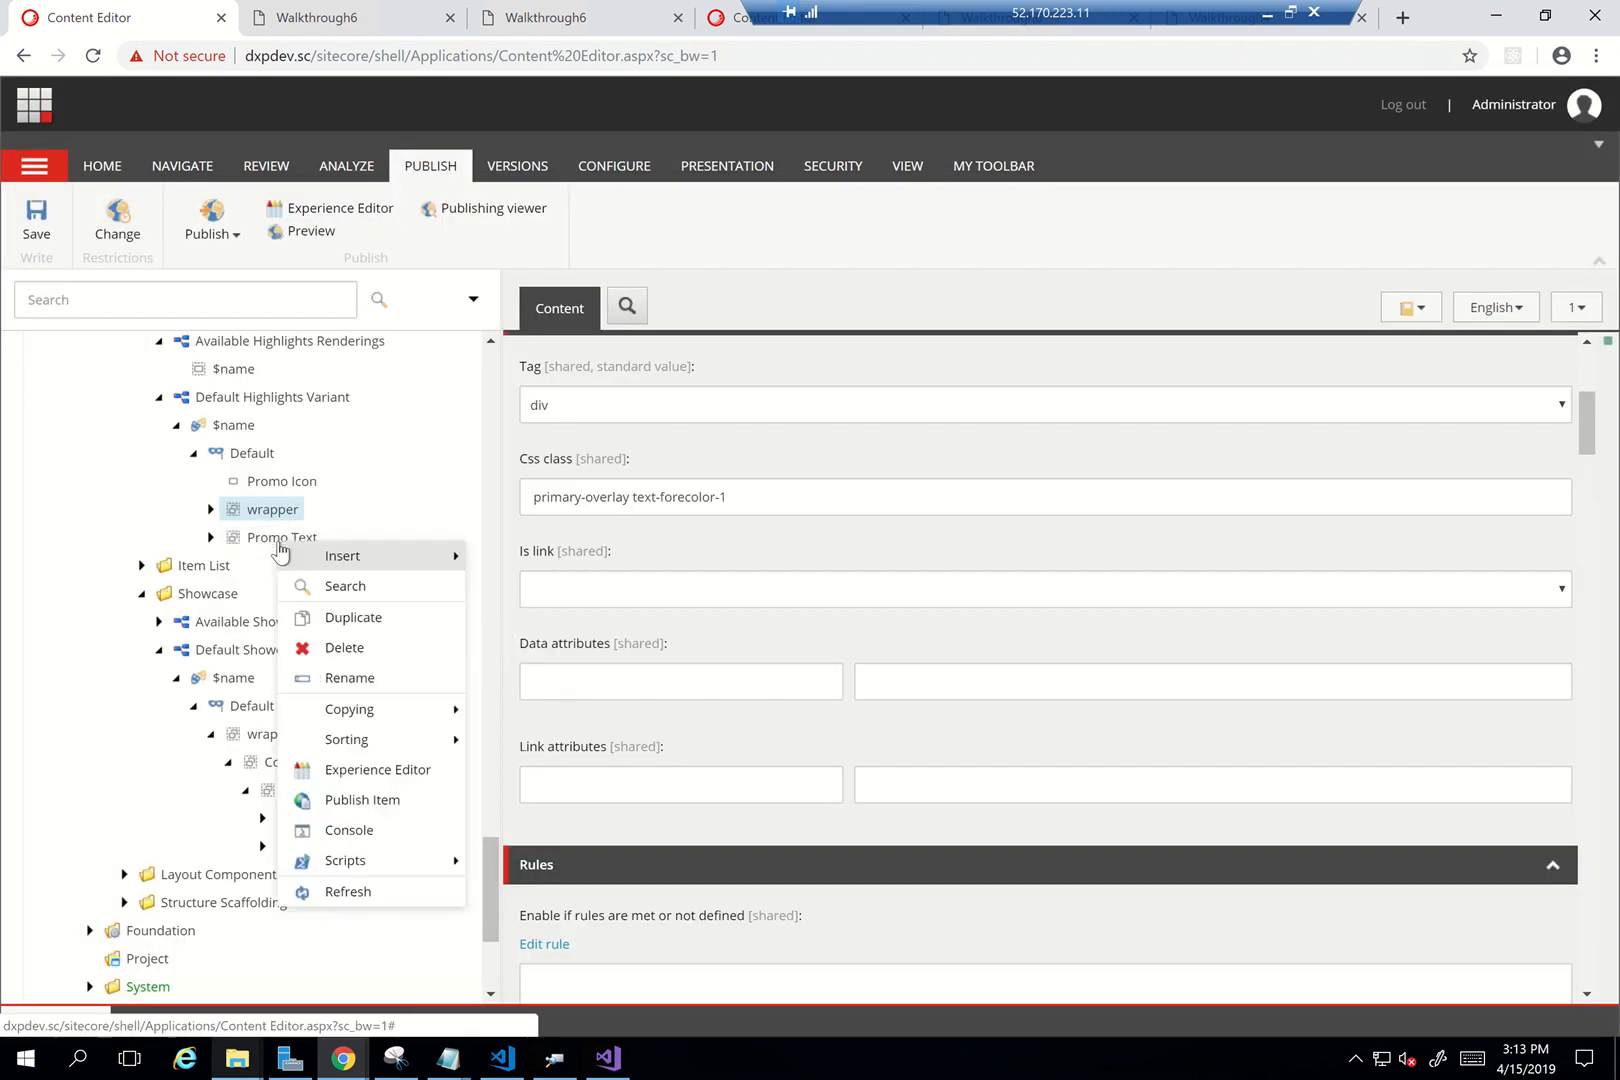
Delete Promo Text and Promo Icon, then expand the copied wrapper to show Container
{"action": "left_click", "coordinate": [351, 660]}
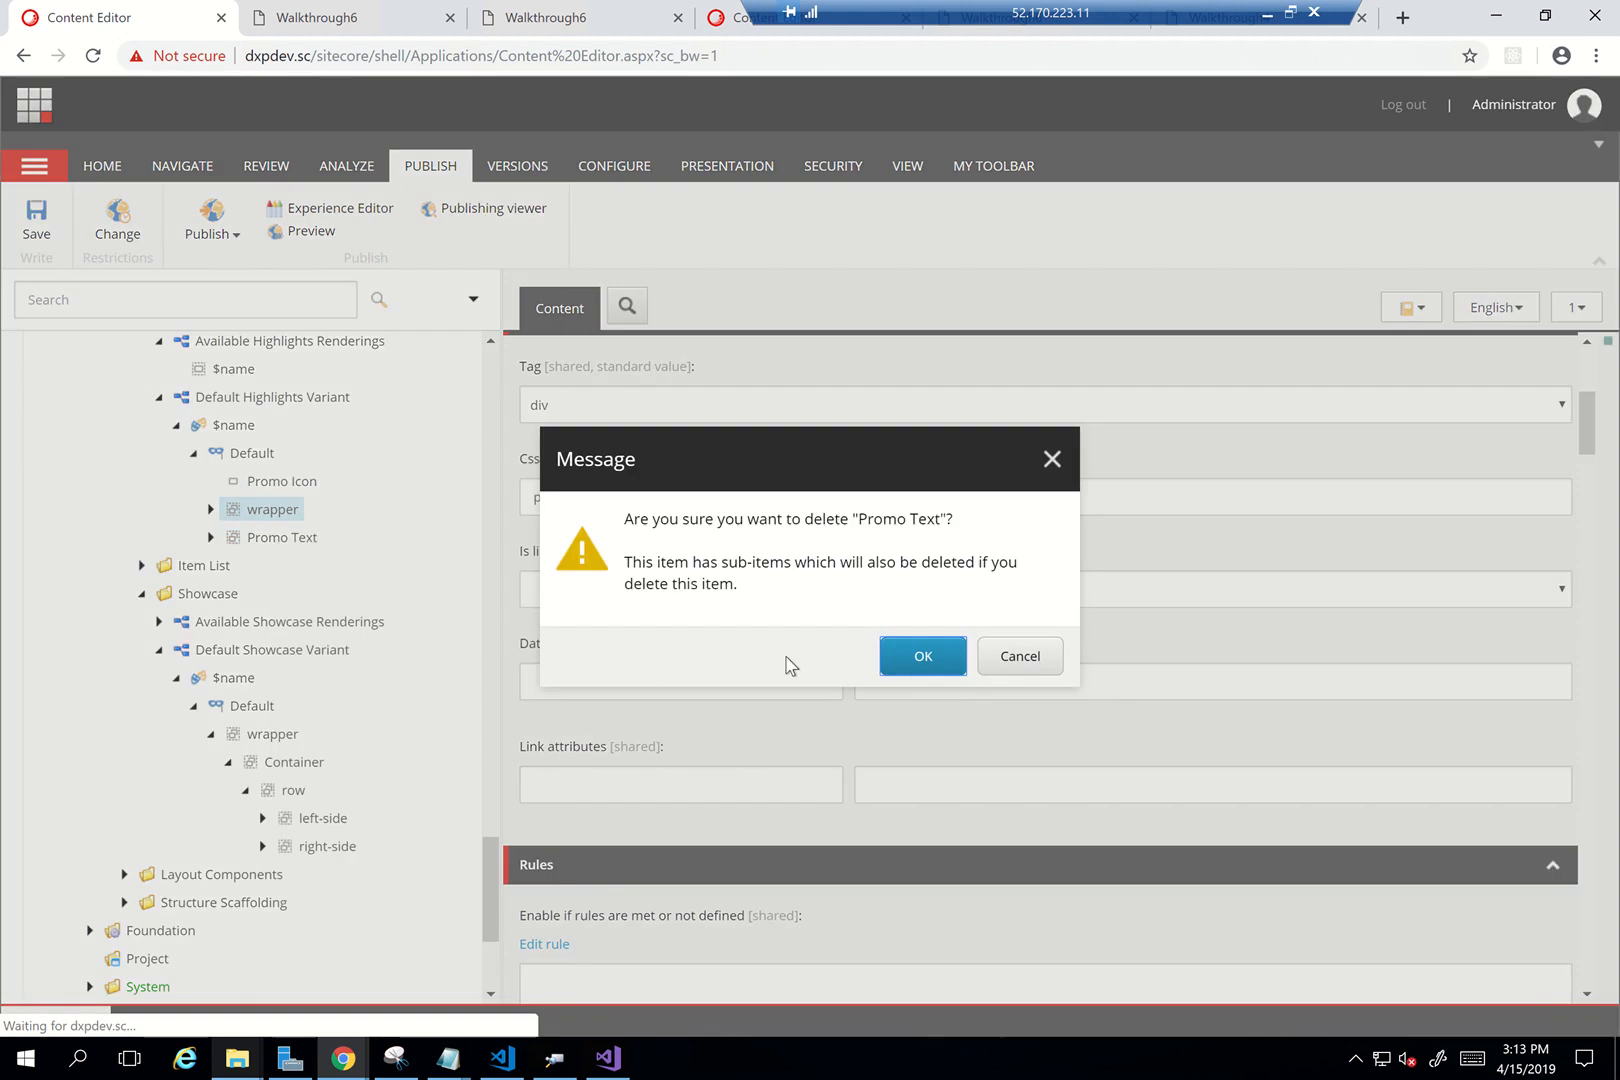
{"action": "left_click", "coordinate": [911, 662]}
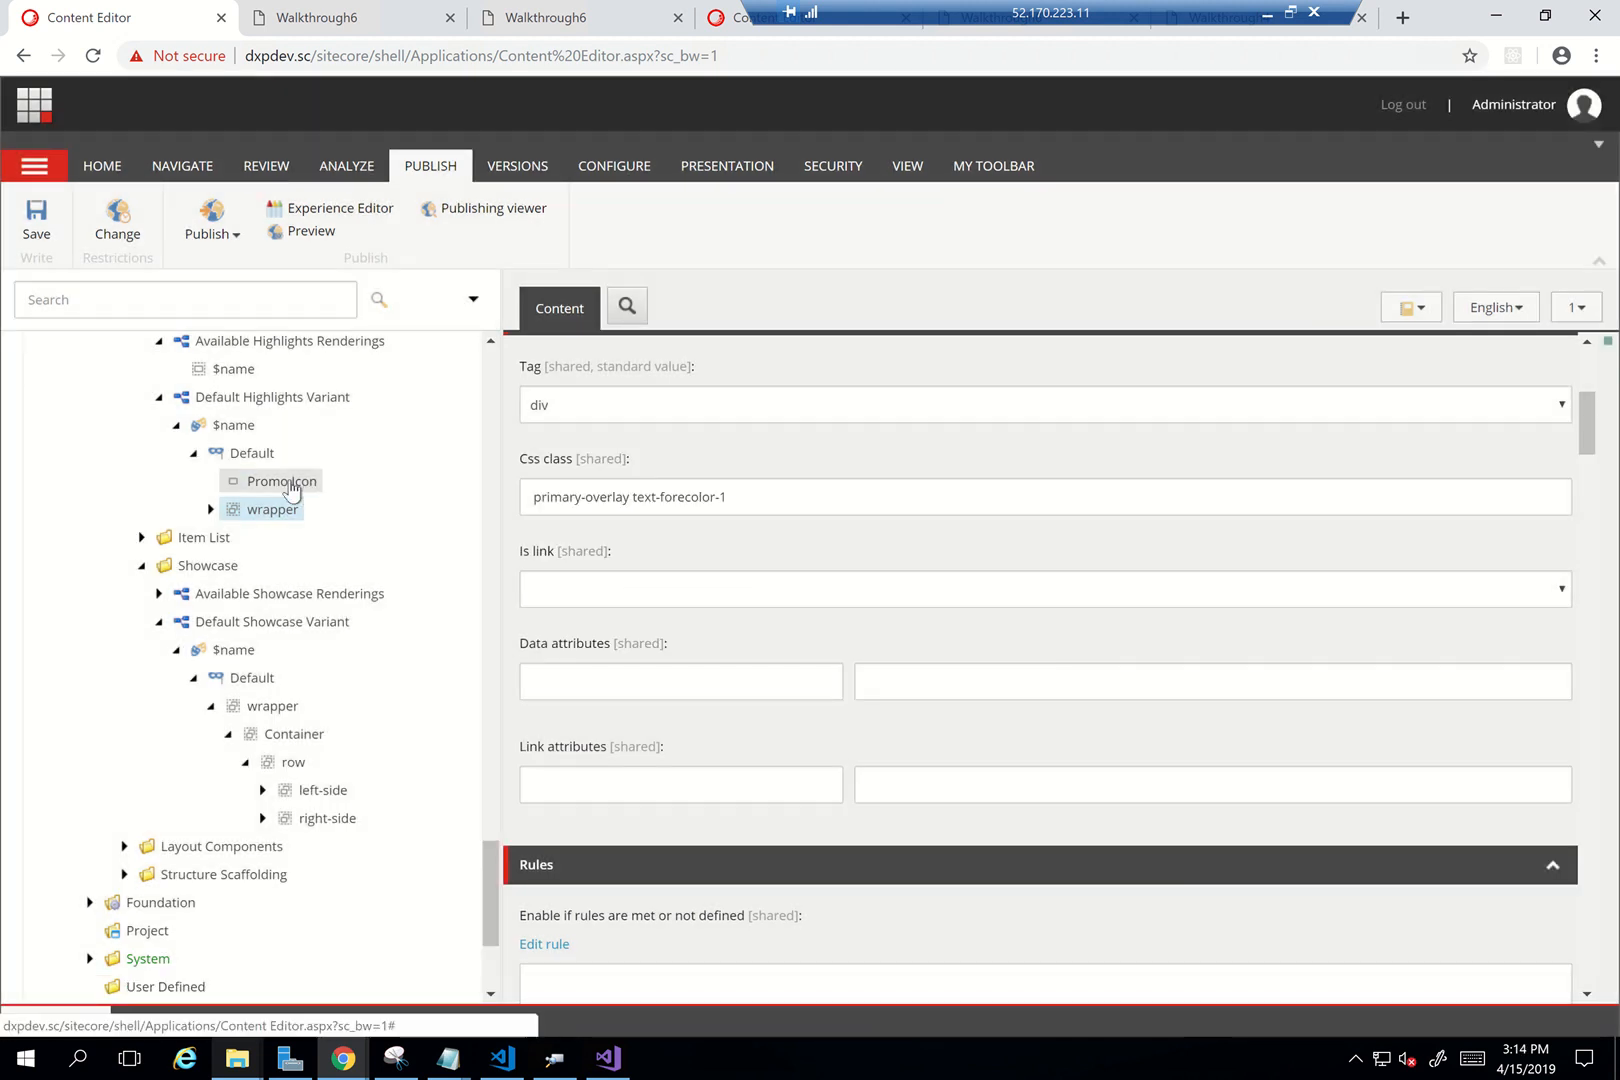
{"action": "right_click", "coordinate": [289, 483]}
{"action": "left_click", "coordinate": [381, 603]}
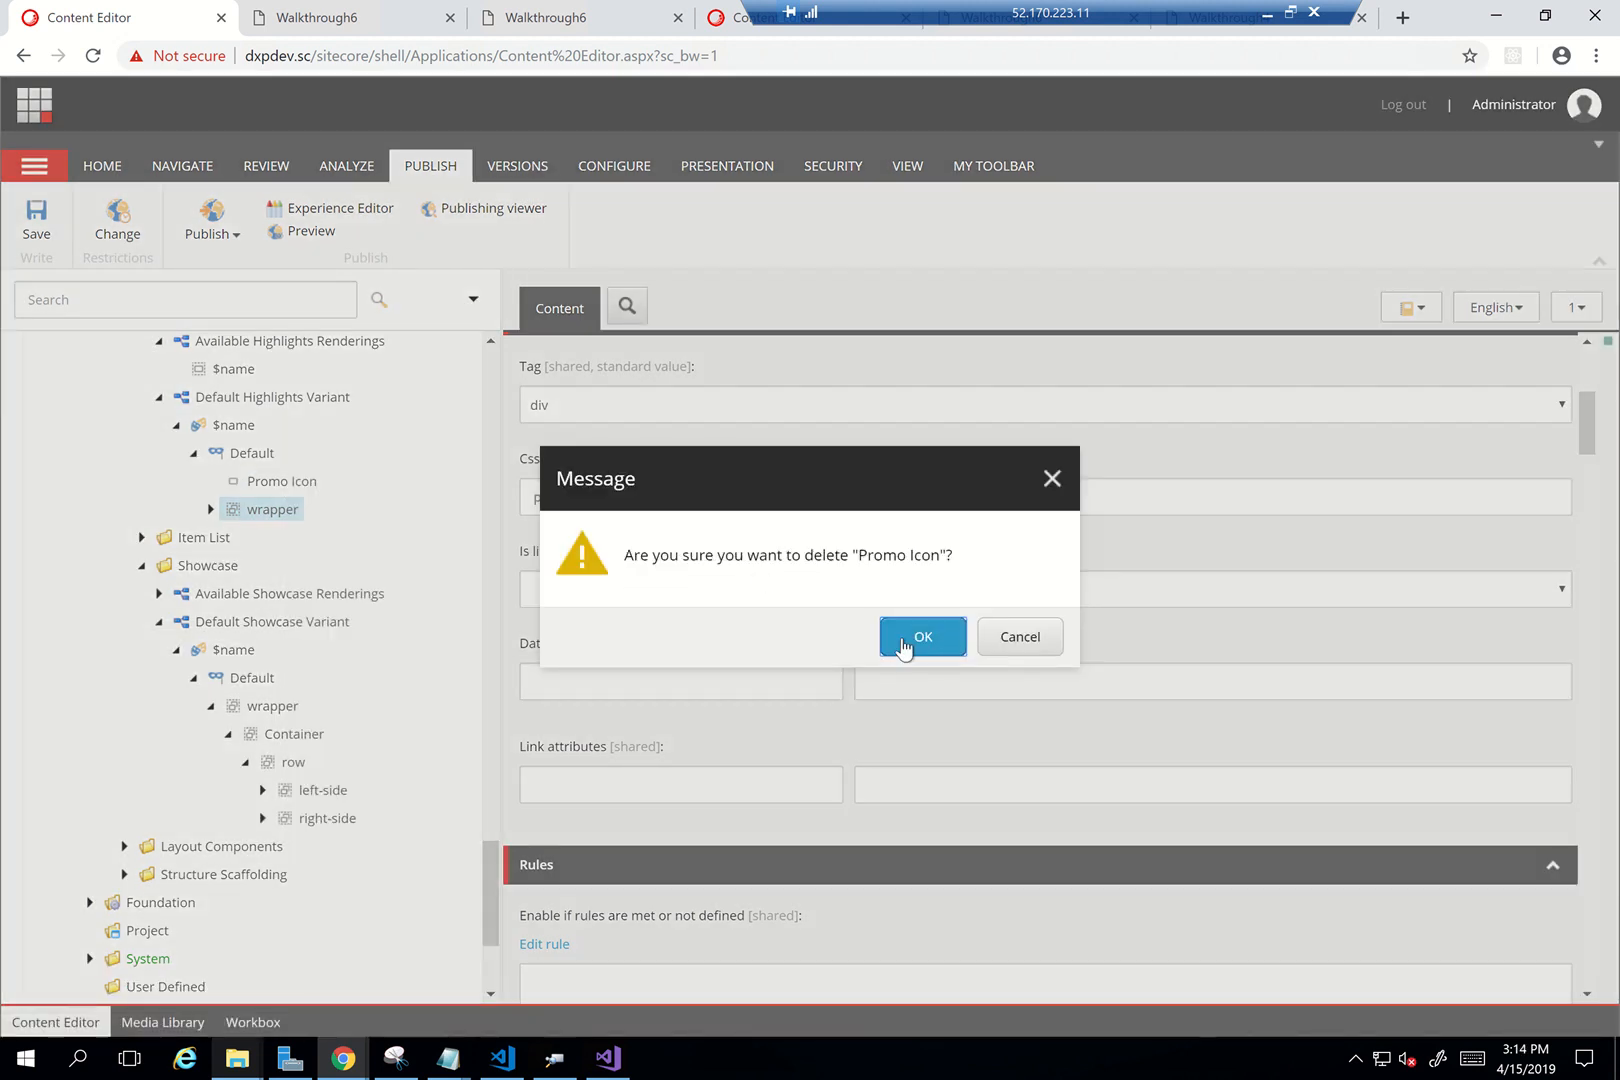
{"action": "left_click", "coordinate": [911, 636]}
{"action": "left_click", "coordinate": [210, 481]}
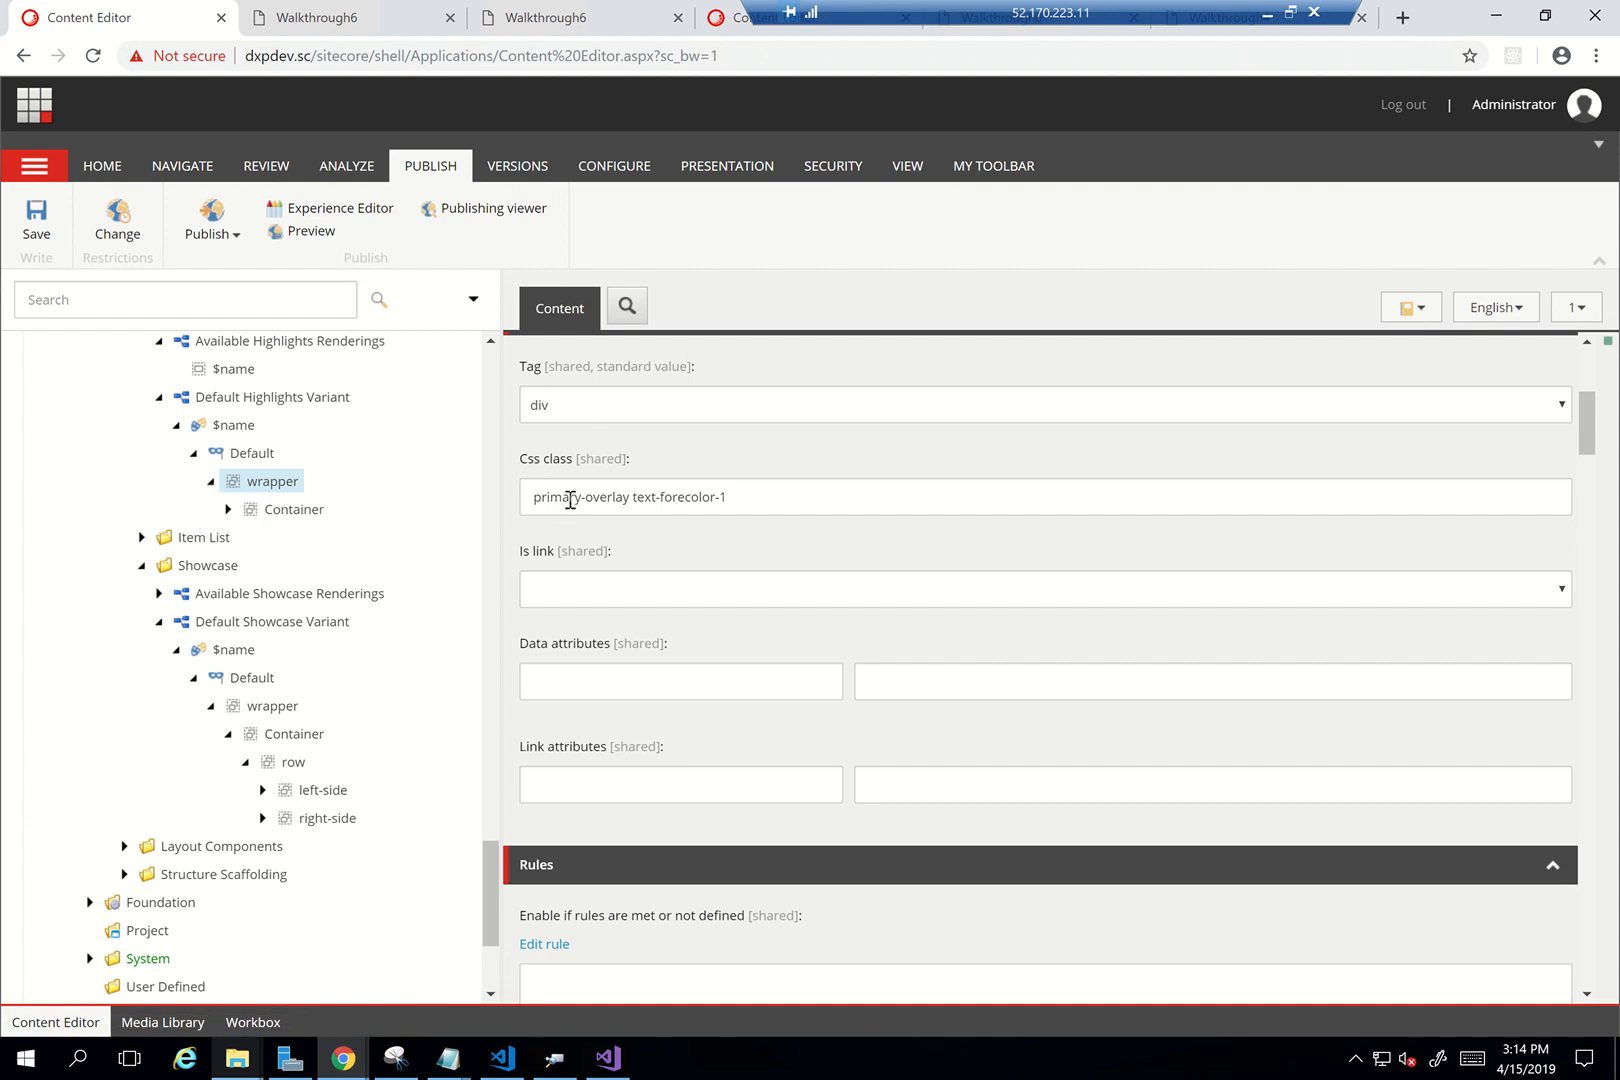
Expand Container, row, left-side and right-side of the copied wrapper, checking each Css class
{"action": "left_click", "coordinate": [228, 510]}
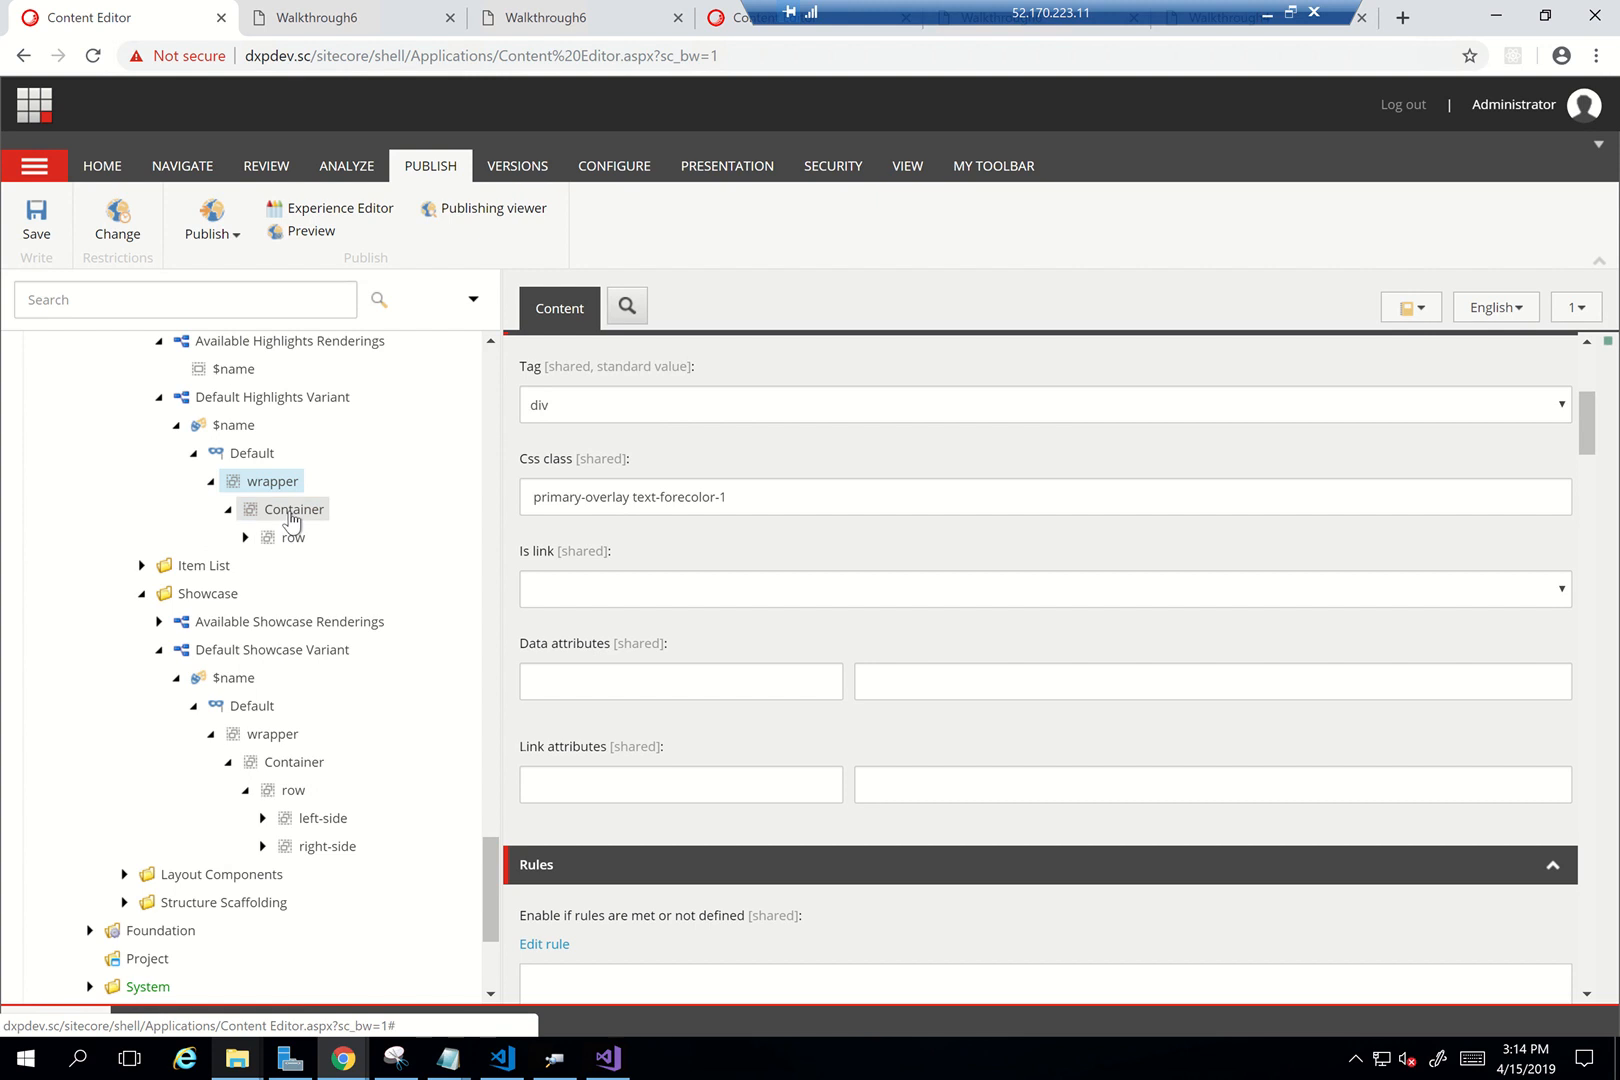
{"action": "left_click", "coordinate": [291, 512]}
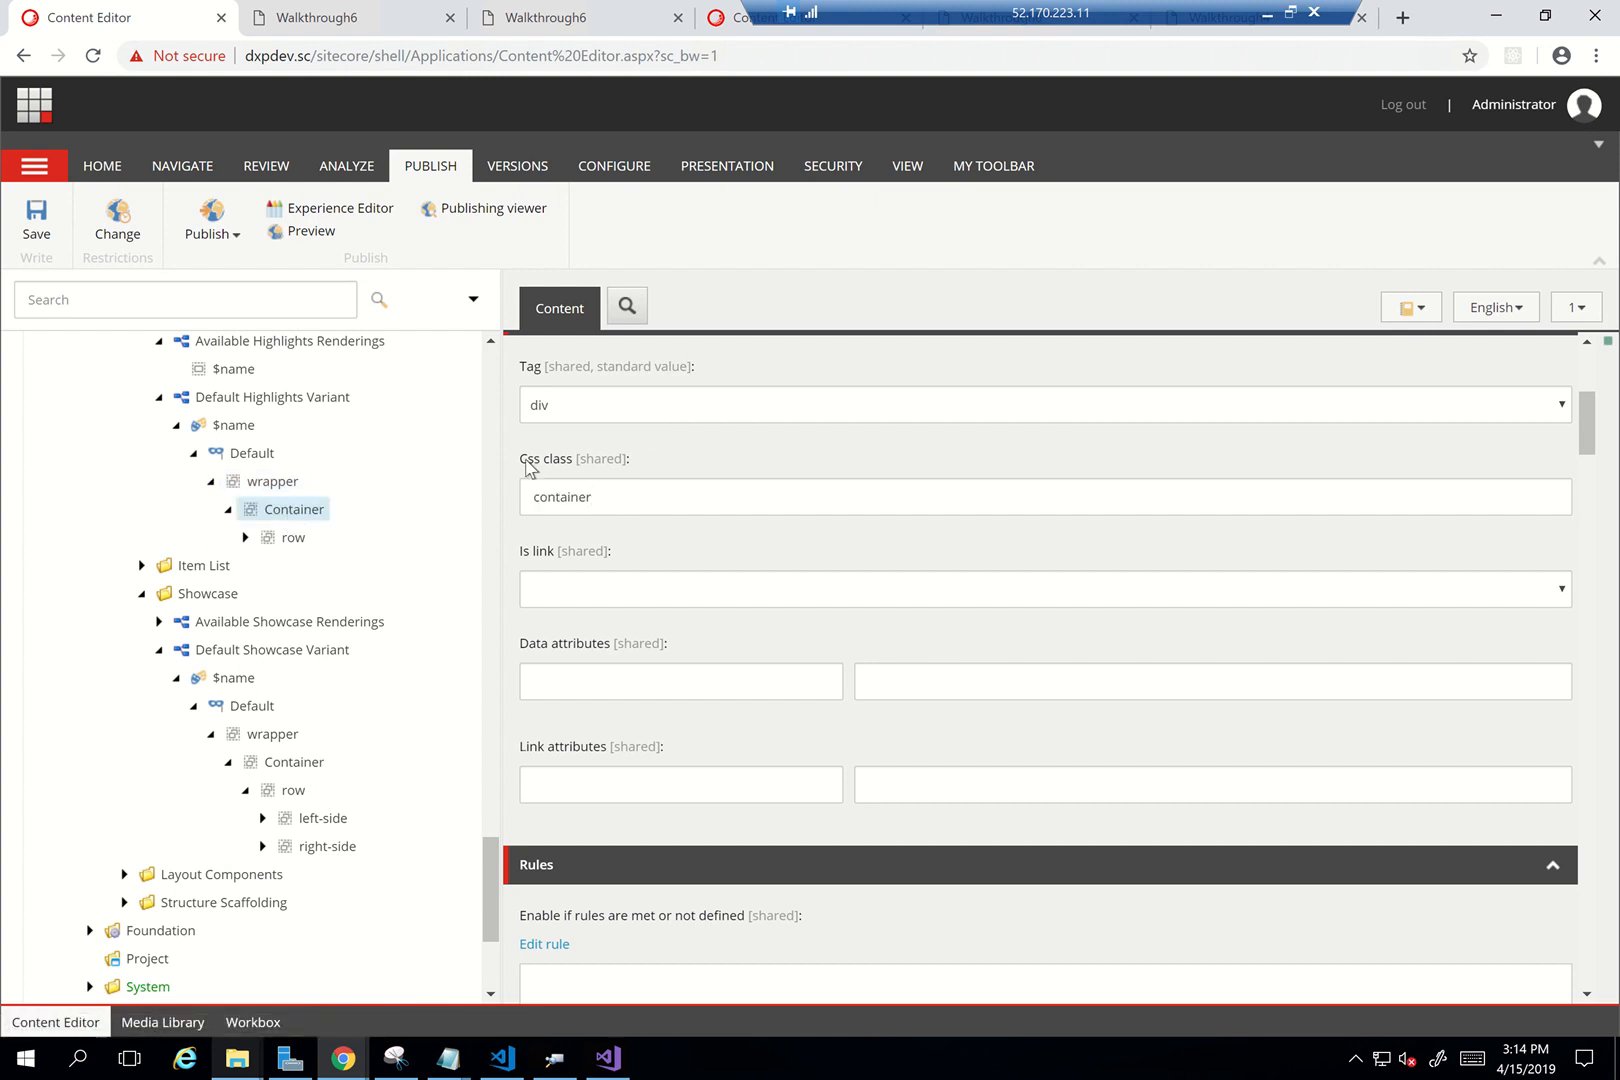
{"action": "left_click", "coordinate": [245, 537]}
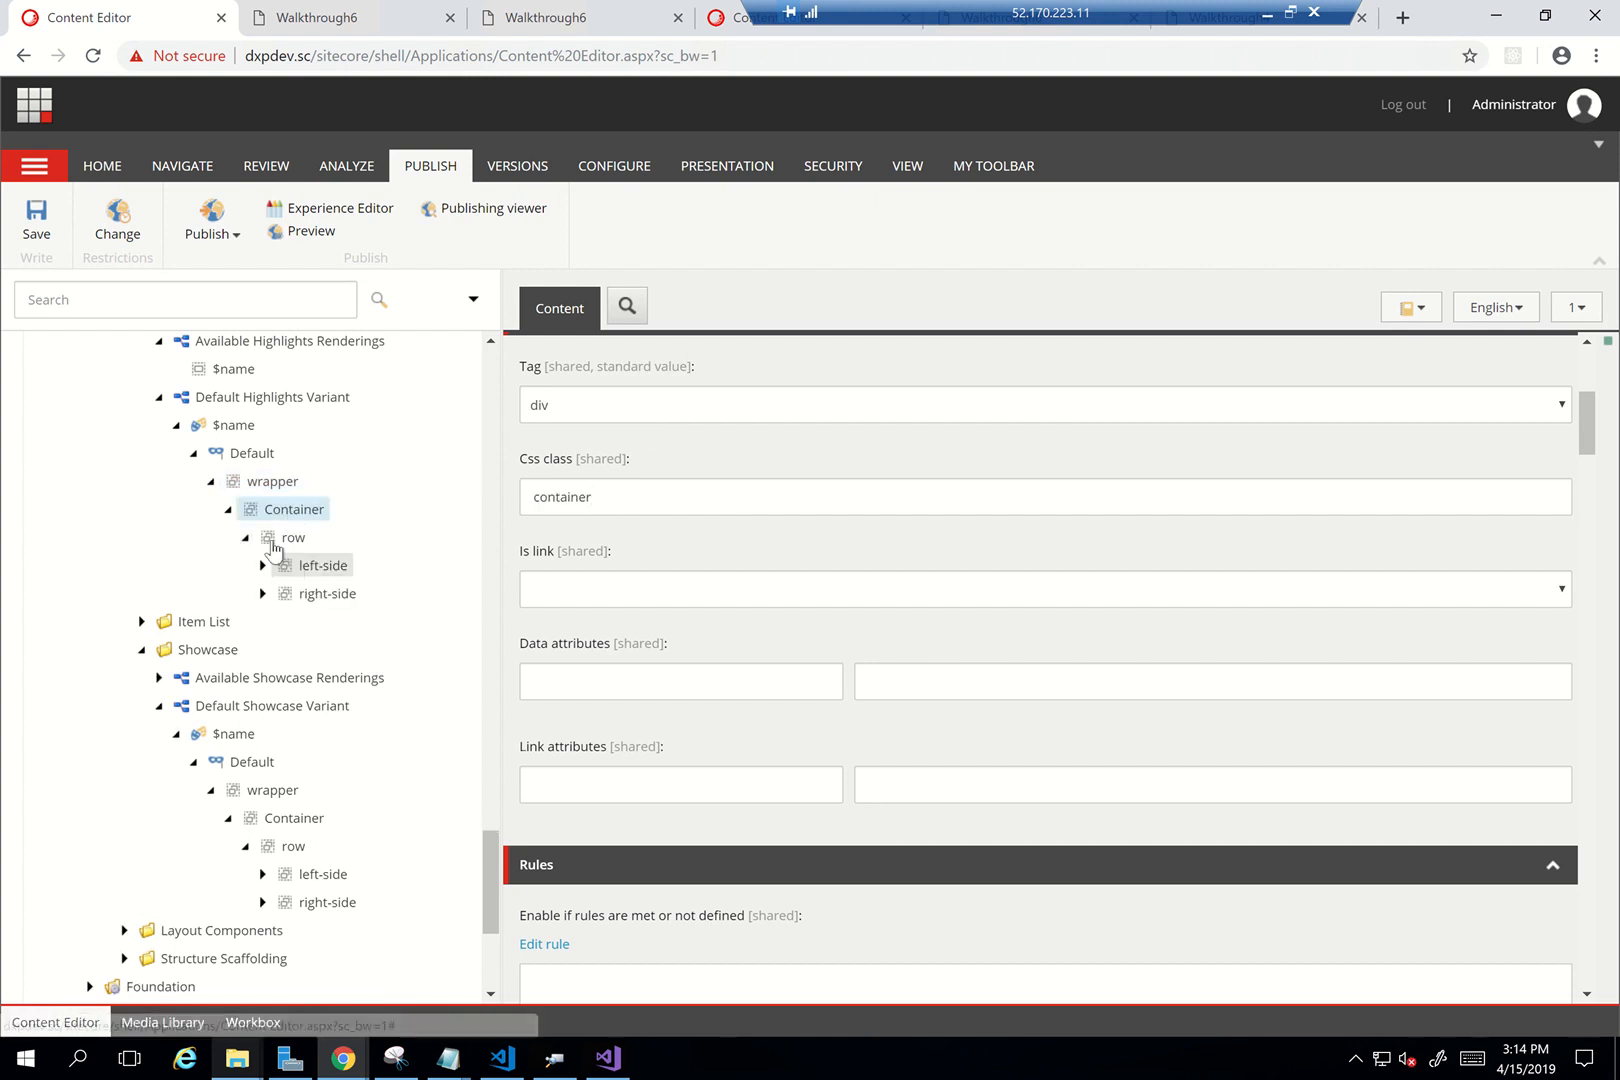
{"action": "left_click", "coordinate": [278, 540]}
{"action": "left_click", "coordinate": [263, 565]}
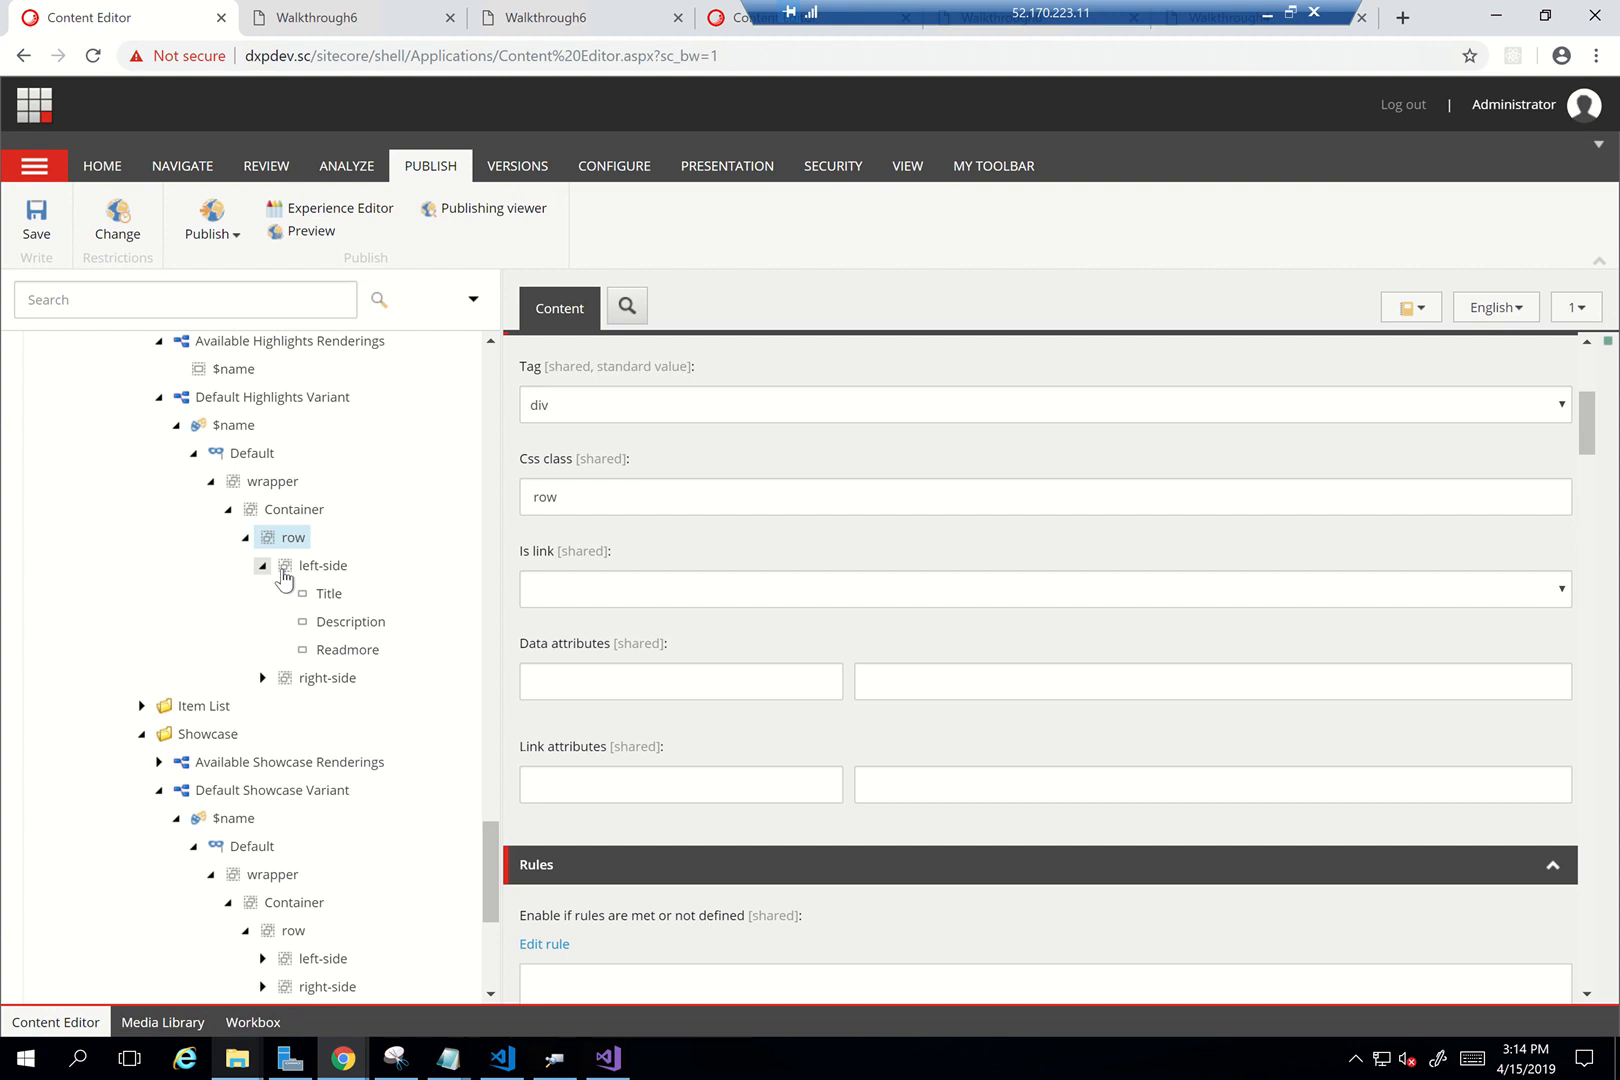
{"action": "left_click", "coordinate": [305, 567]}
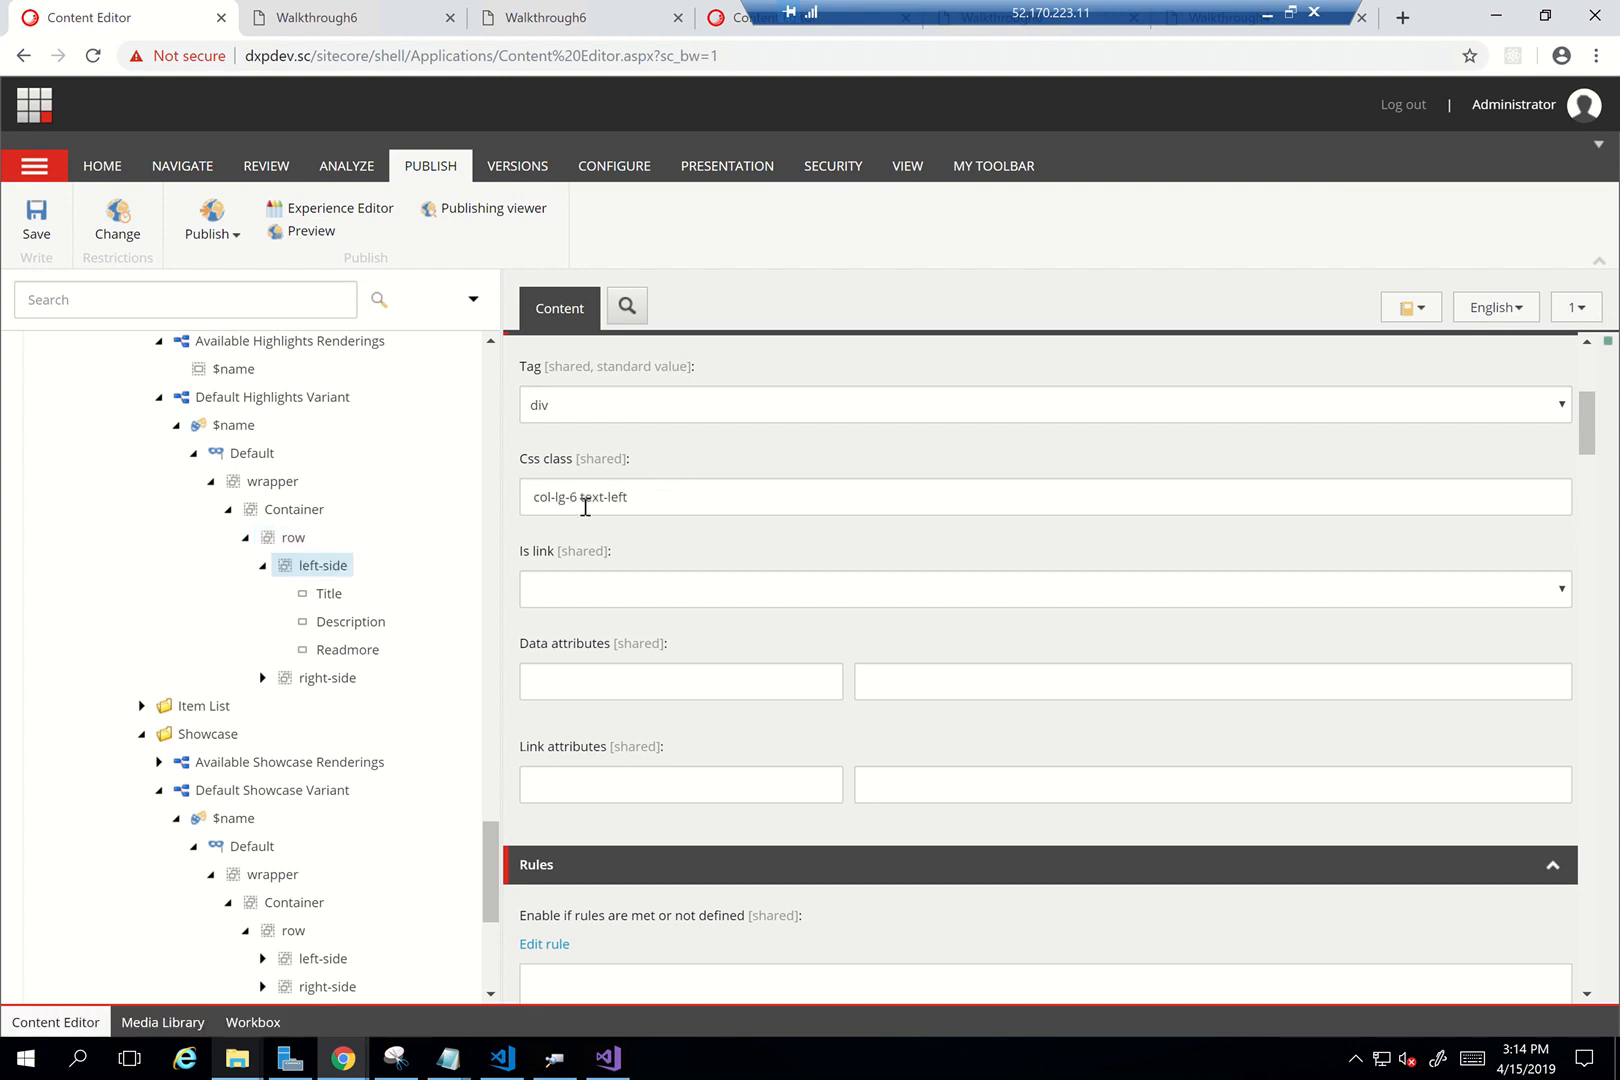
{"action": "left_click", "coordinate": [310, 677]}
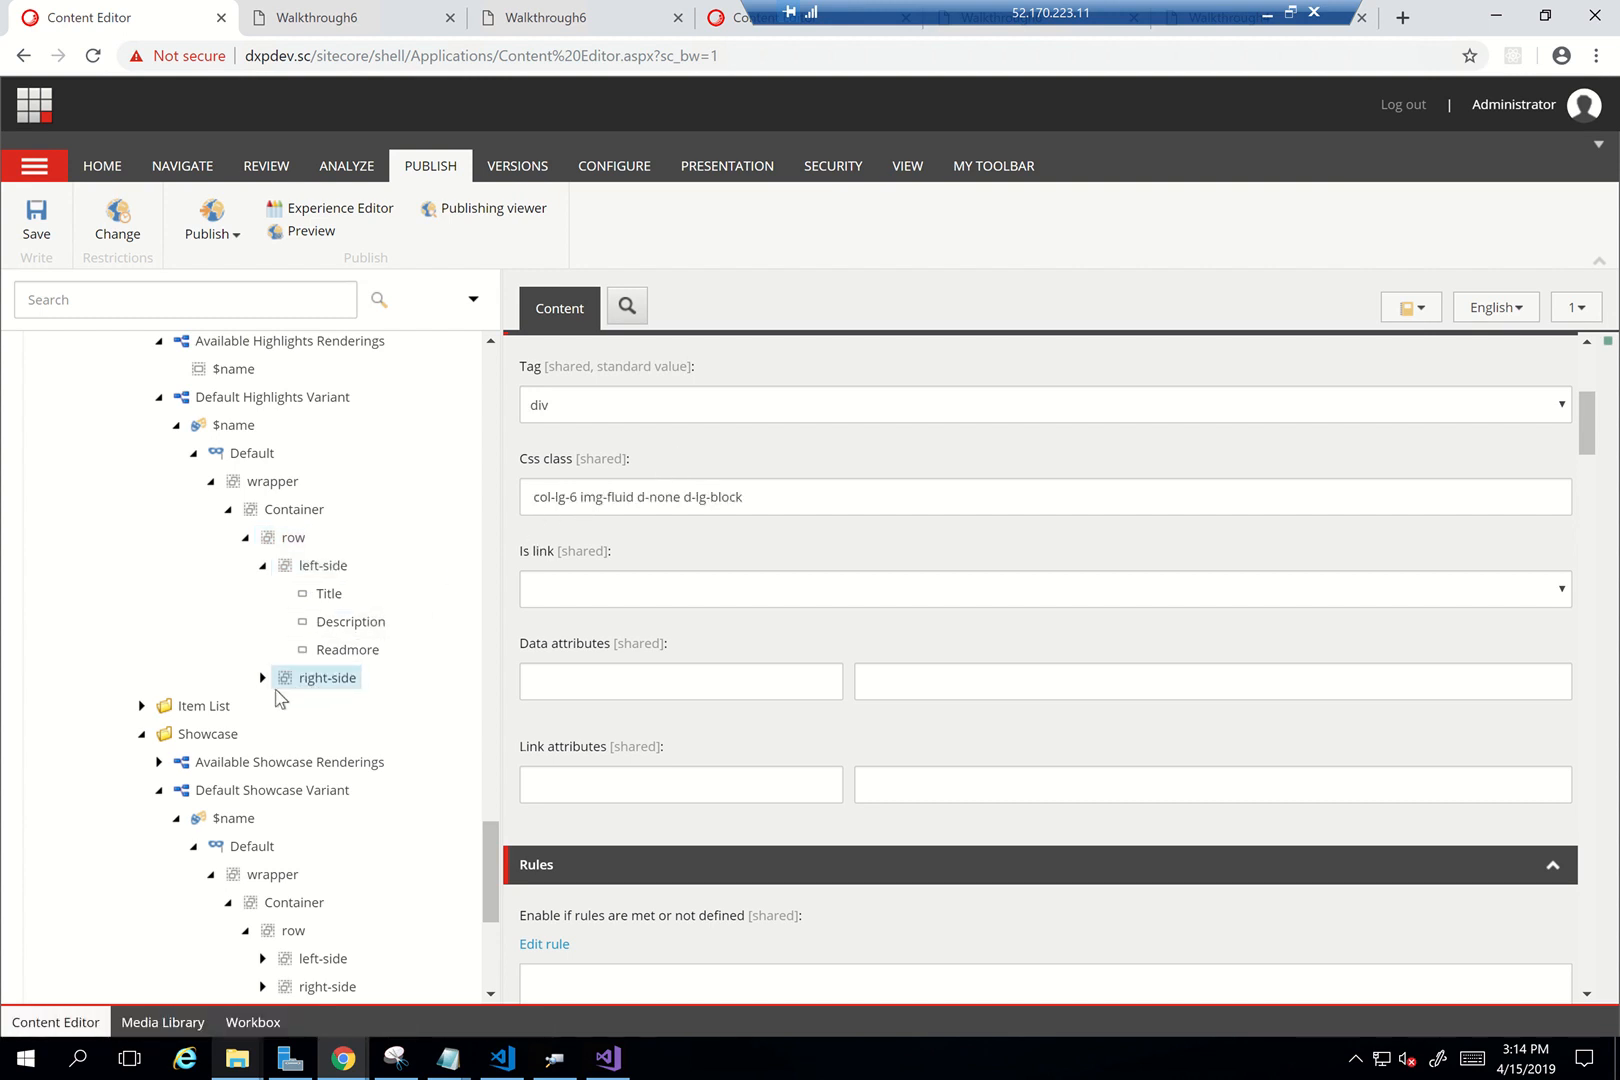
{"action": "left_click", "coordinate": [262, 677]}
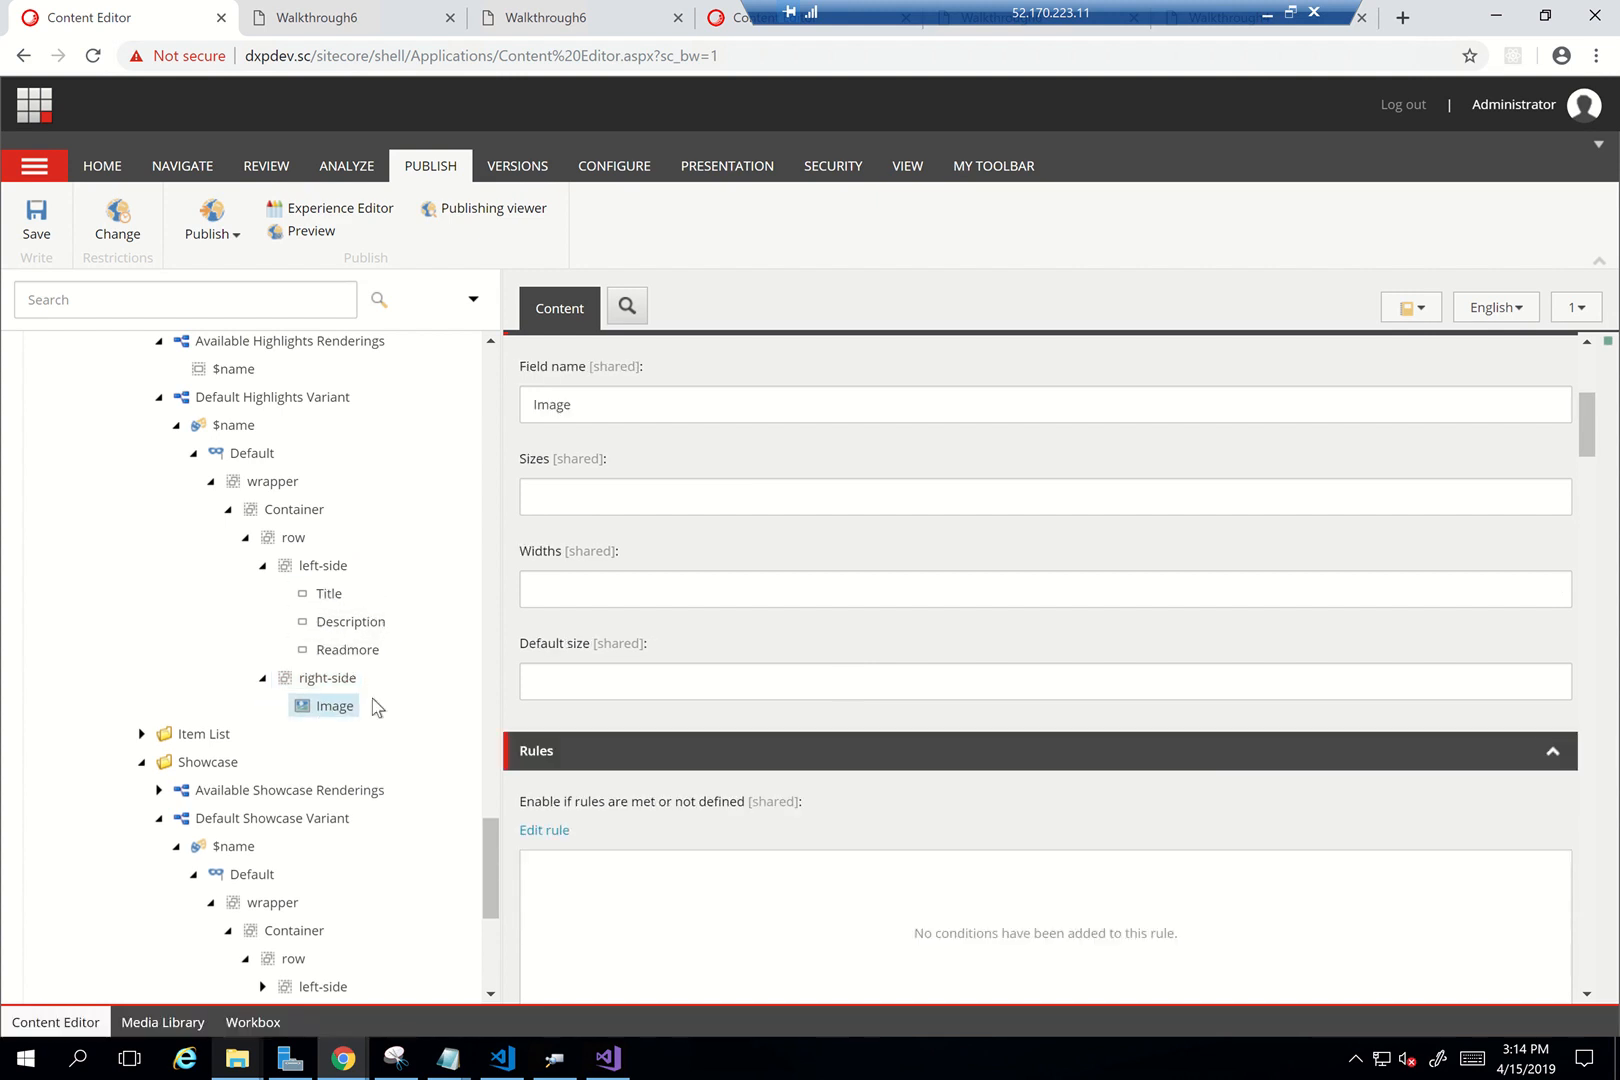
{"action": "scroll", "coordinate": [372, 704], "scroll_direction": "down", "scroll_amount": 3}
{"action": "scroll", "coordinate": [159, 813], "scroll_direction": "down", "scroll_amount": 2}
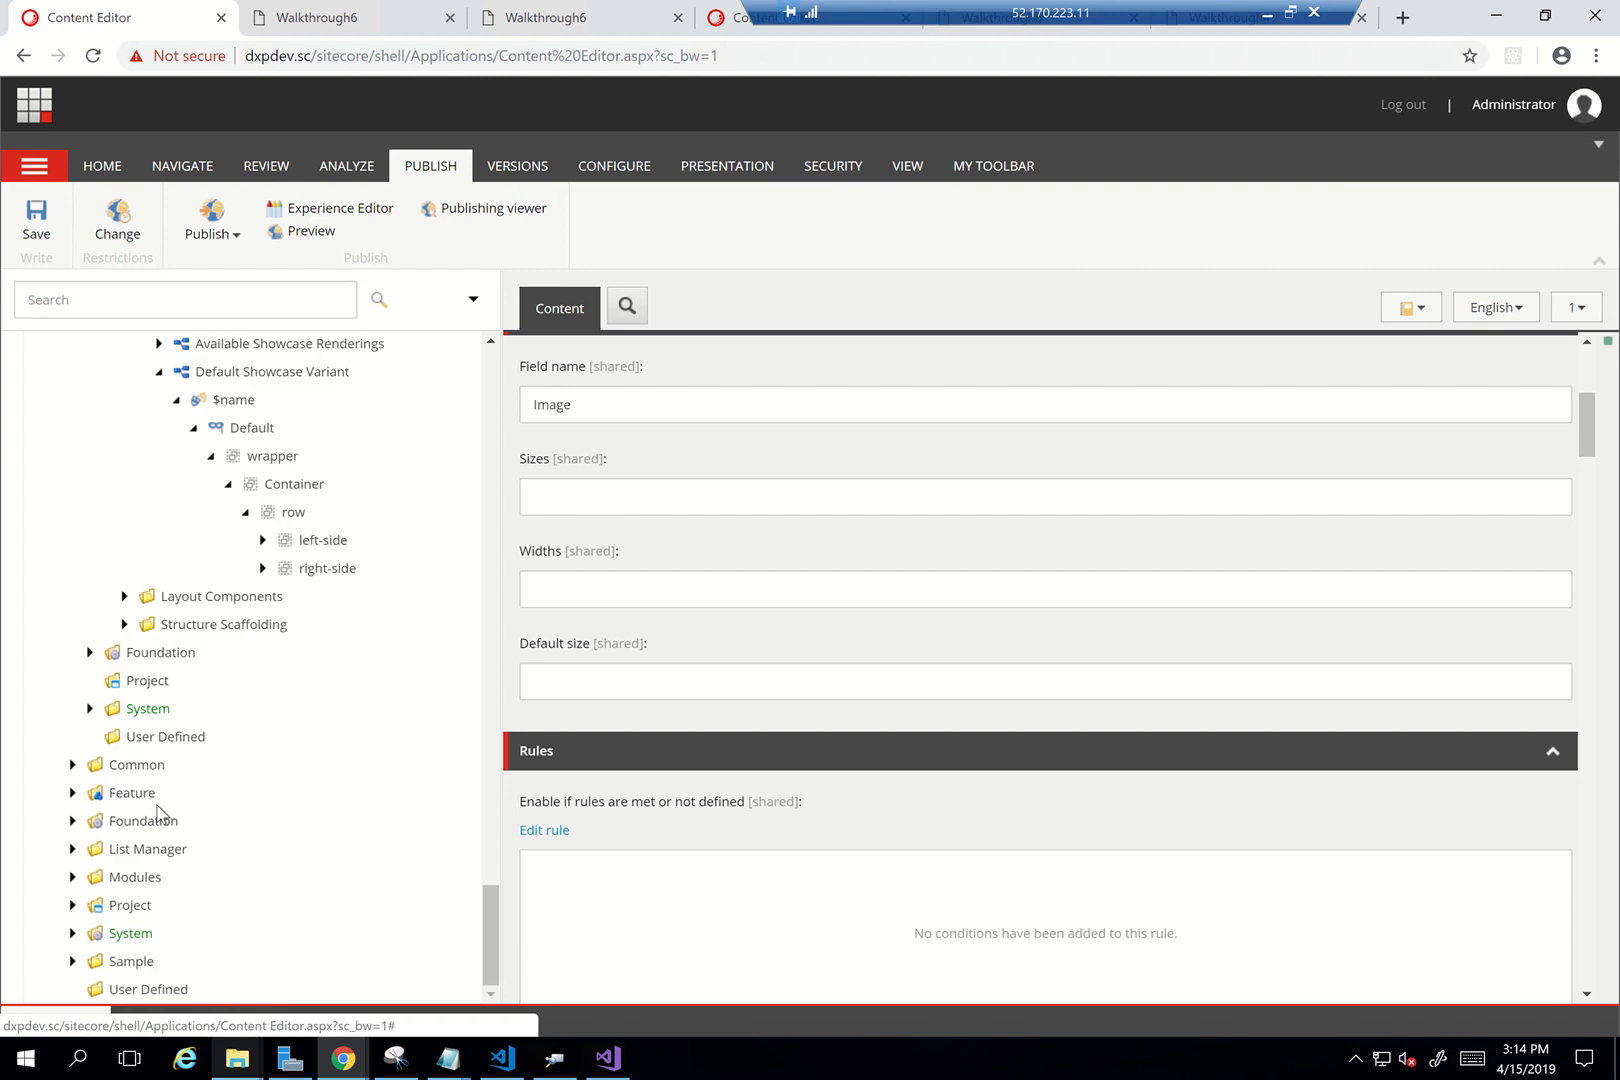
Open the Highlights template under Feature > ITWORX DX > Content Components in the Builder
{"action": "left_click", "coordinate": [72, 793]}
{"action": "scroll", "coordinate": [210, 814], "scroll_direction": "down", "scroll_amount": 1}
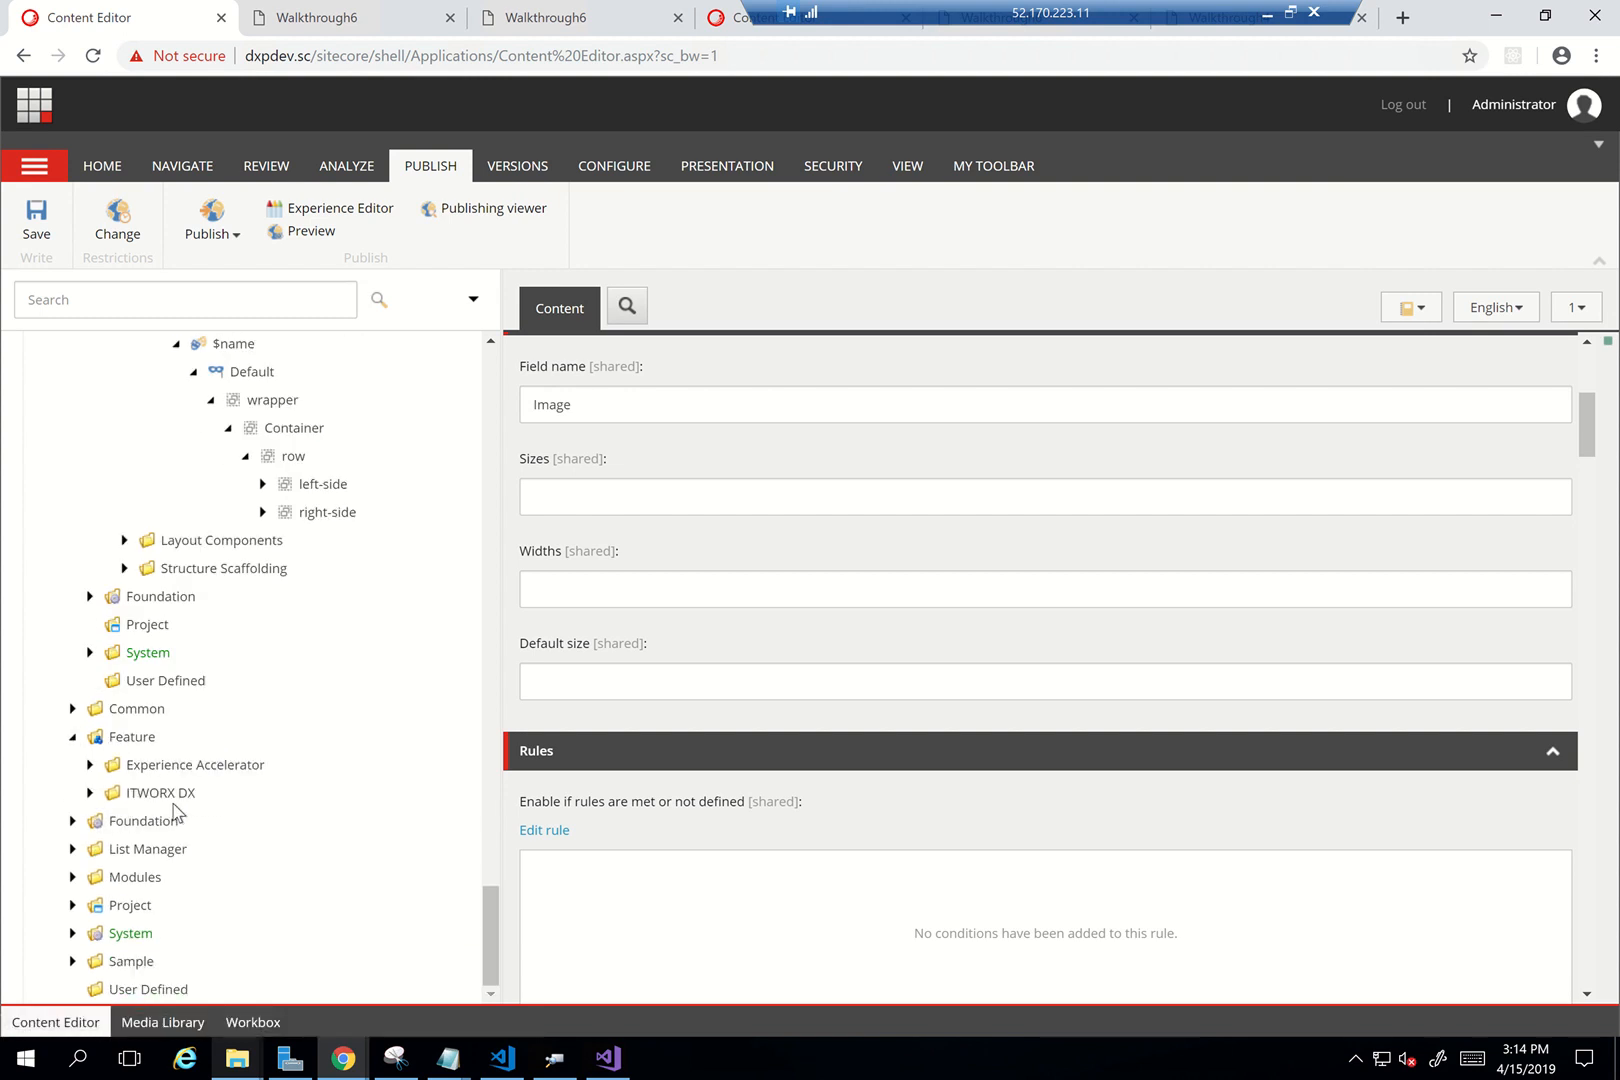
{"action": "left_click", "coordinate": [89, 792]}
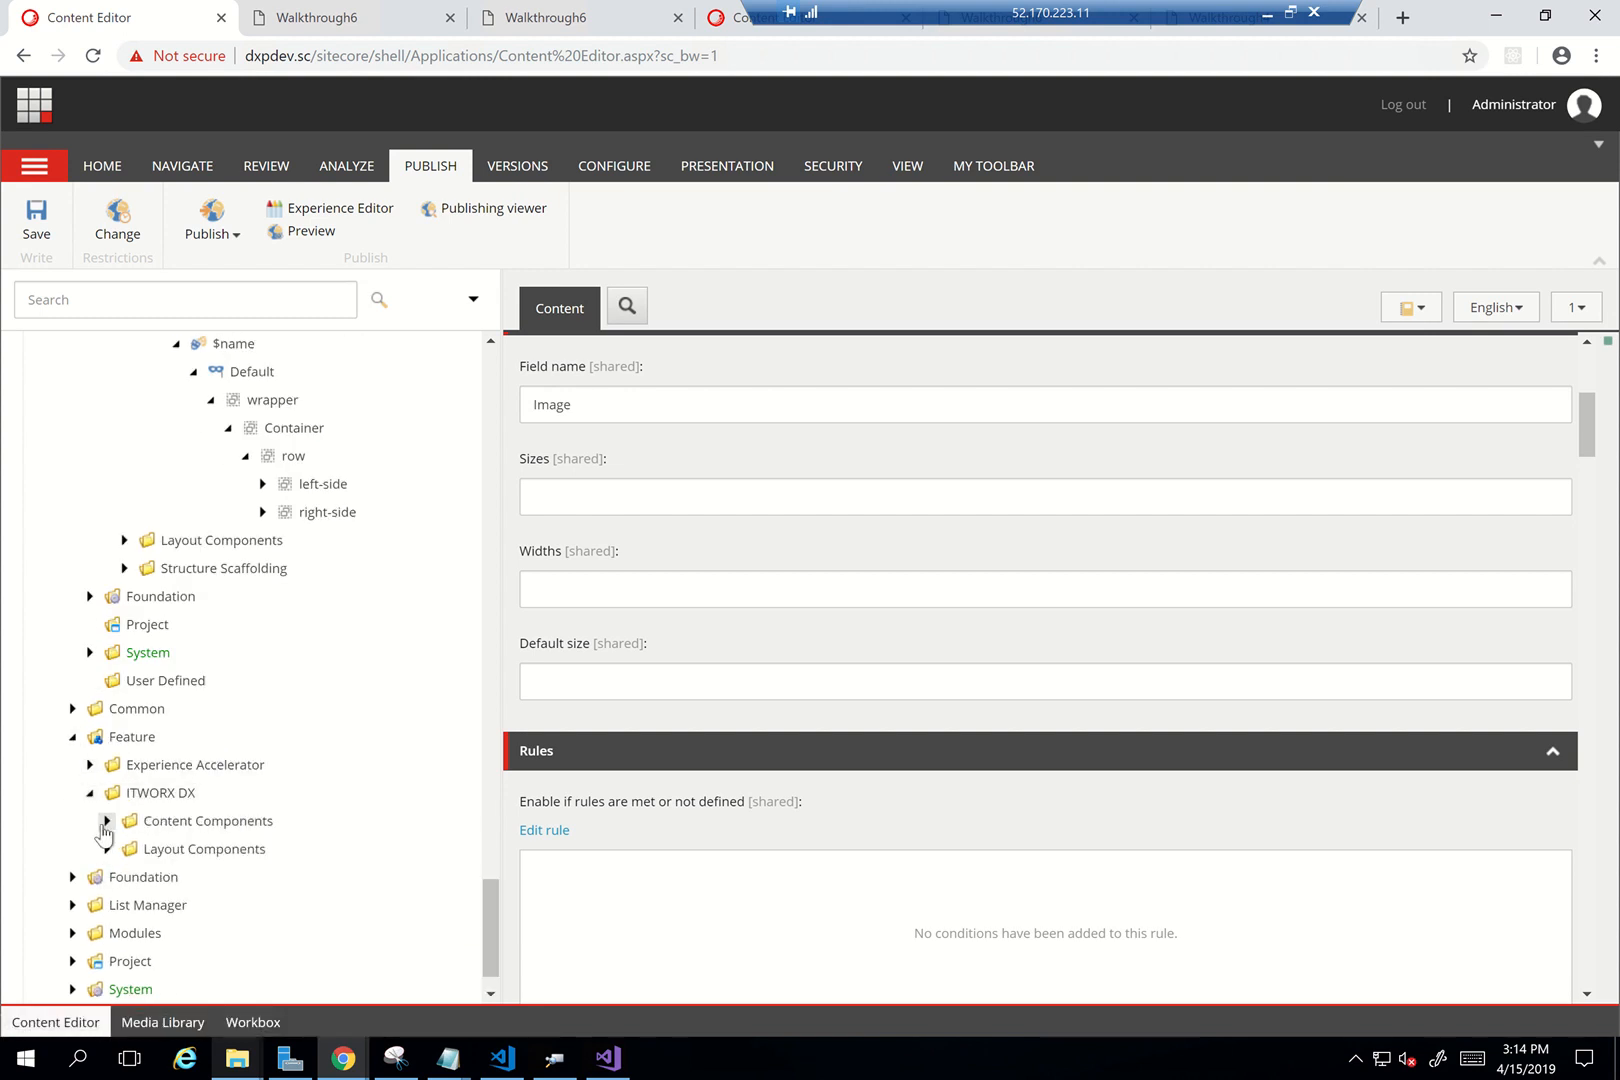
{"action": "left_click", "coordinate": [106, 821]}
{"action": "left_click", "coordinate": [124, 849]}
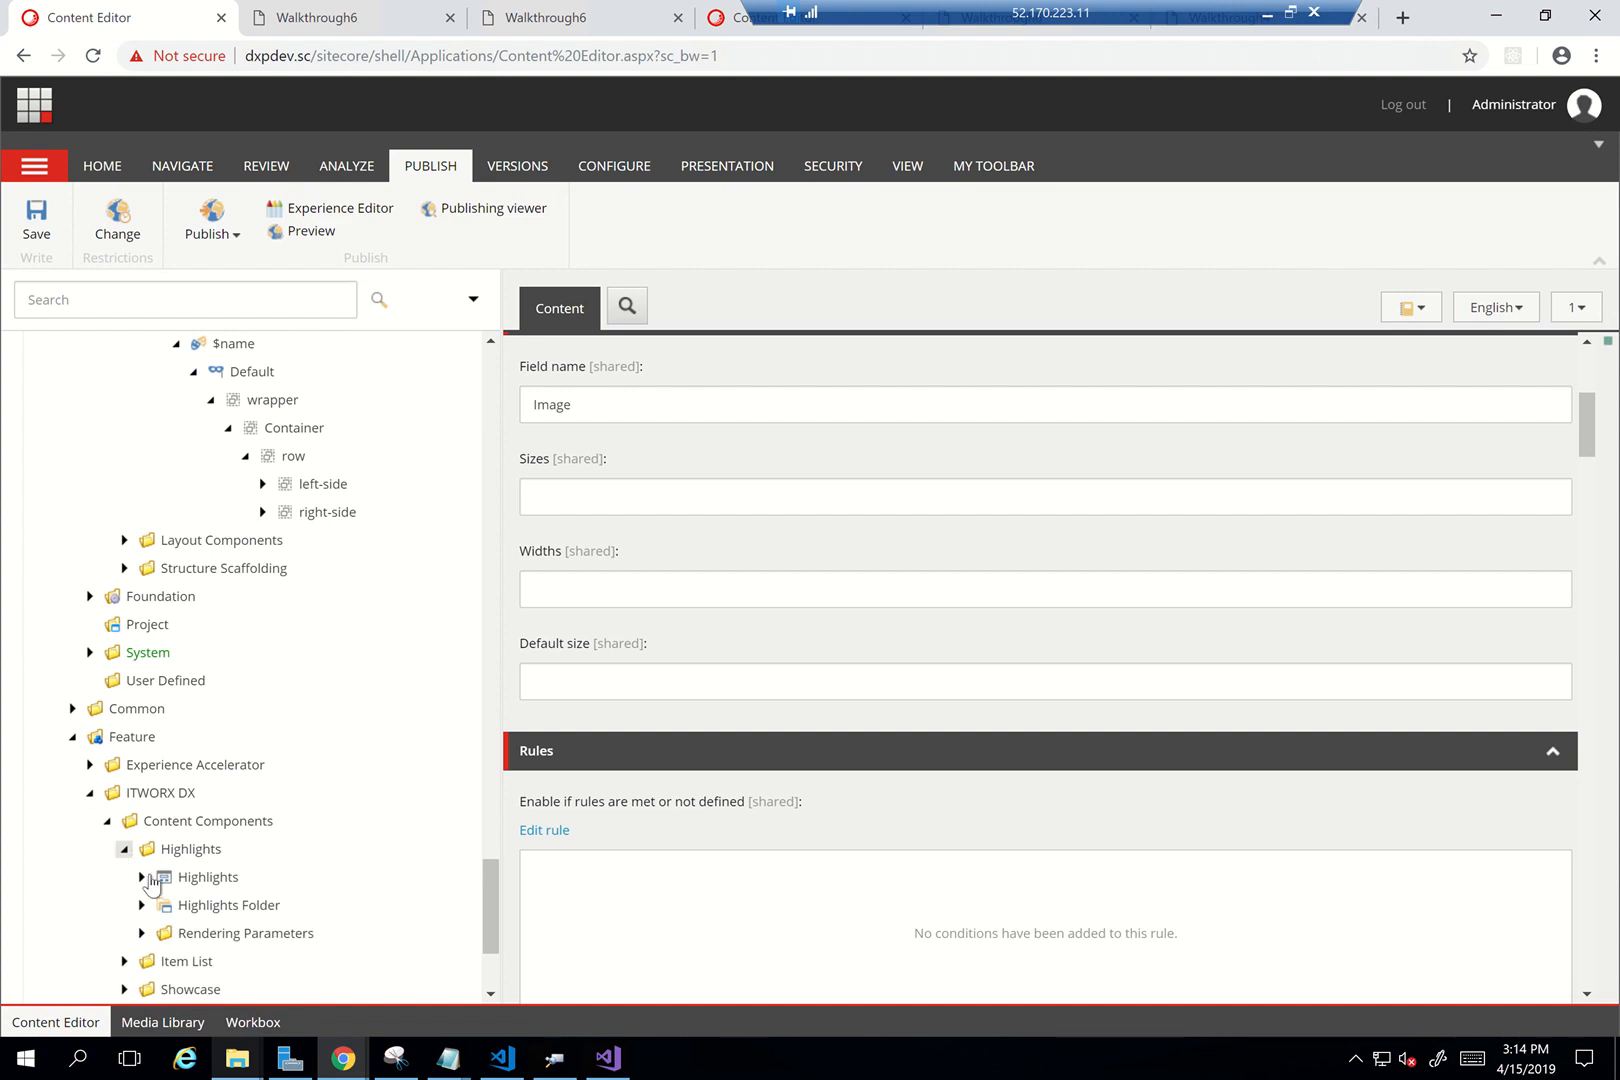
{"action": "left_click", "coordinate": [141, 877]}
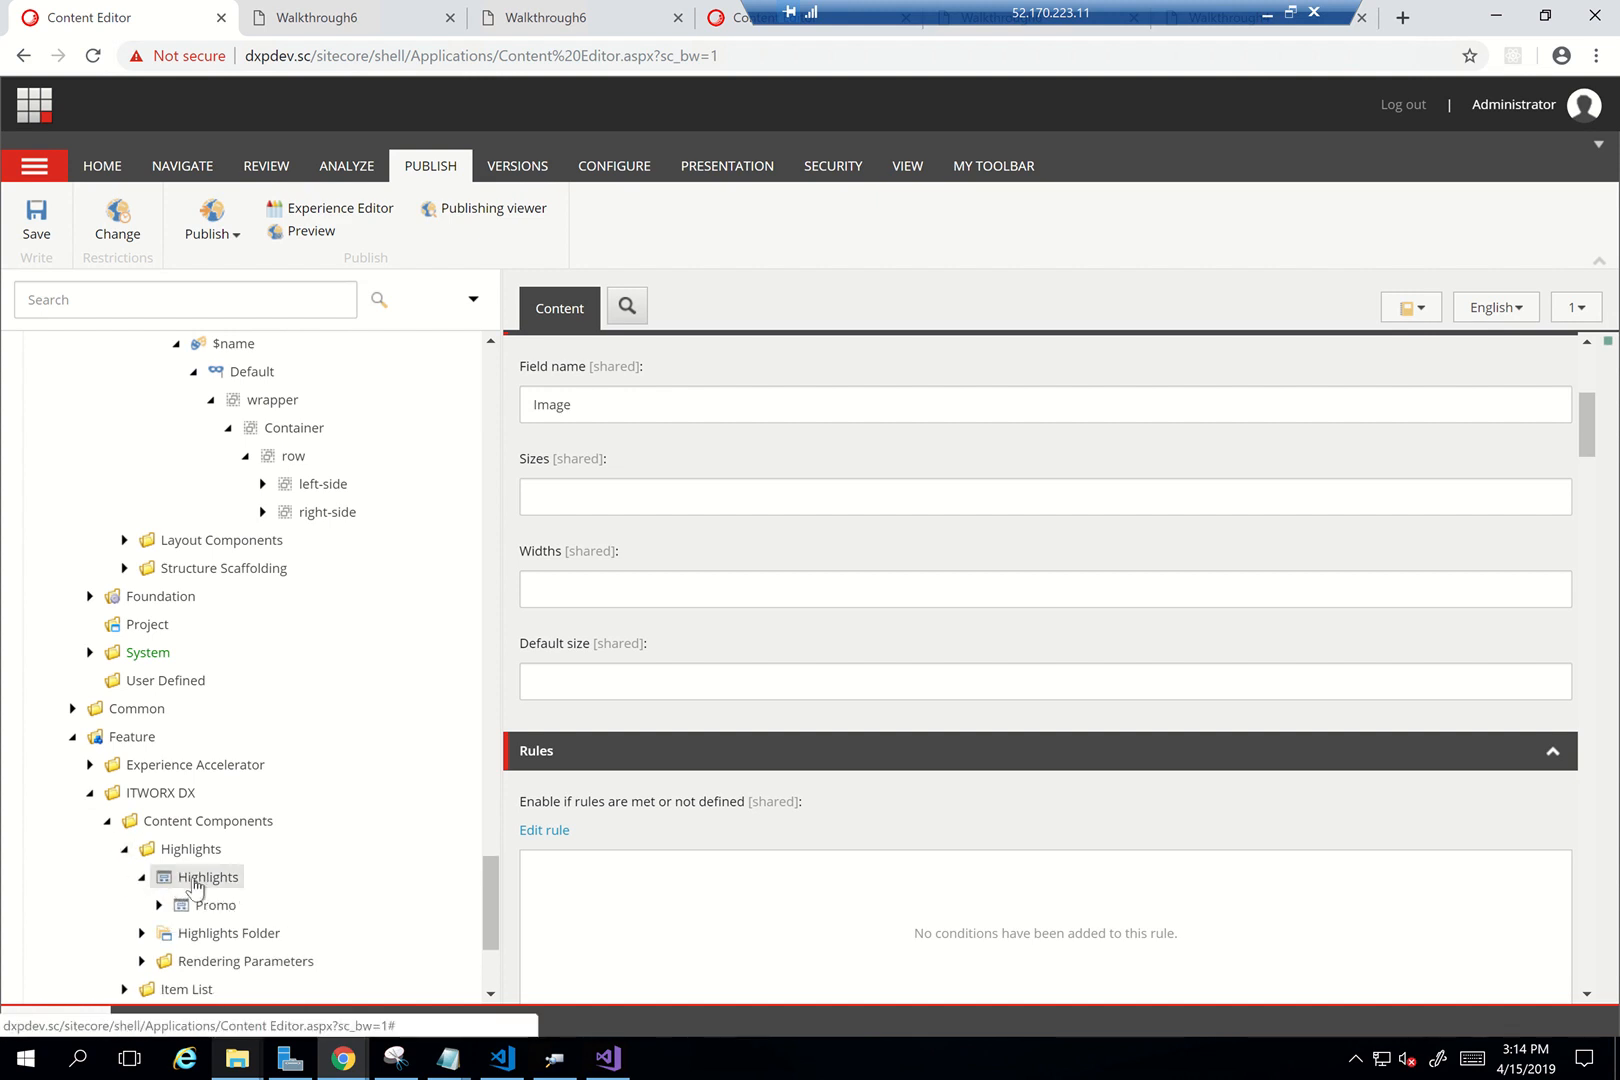
{"action": "left_click", "coordinate": [205, 877]}
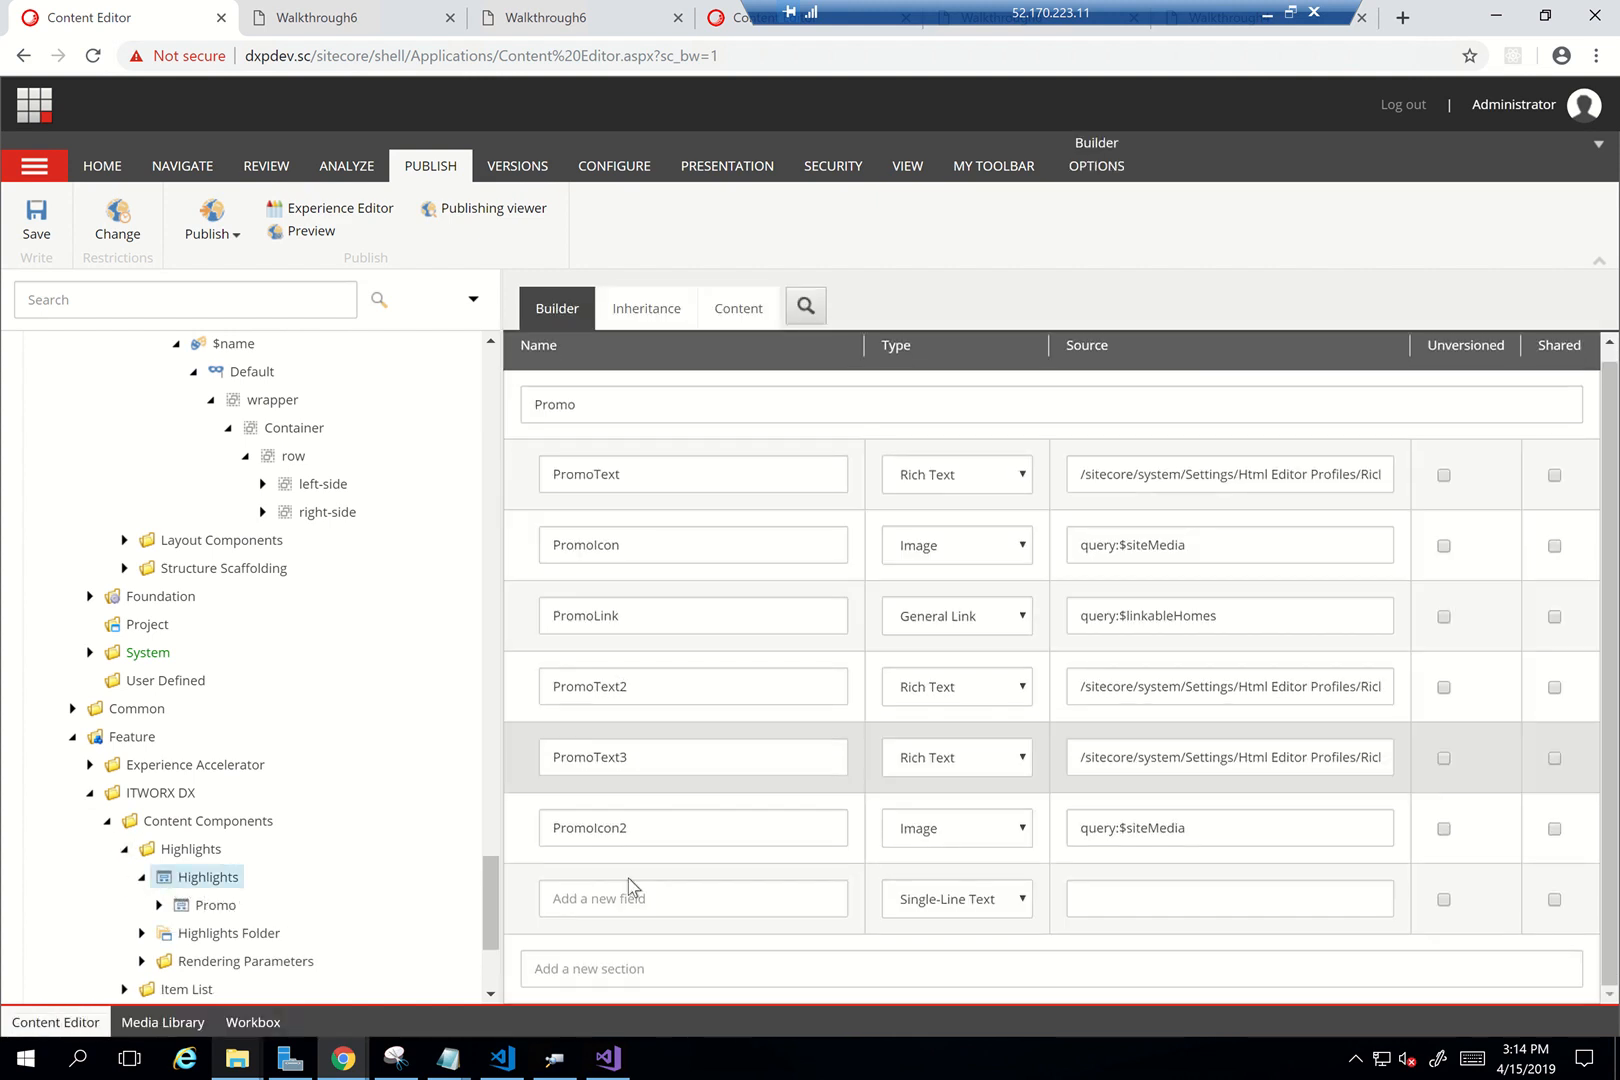
Add a 'Highlights' section with a Title field to the template
{"action": "left_click", "coordinate": [606, 962]}
{"action": "type", "text": "Highlights"}
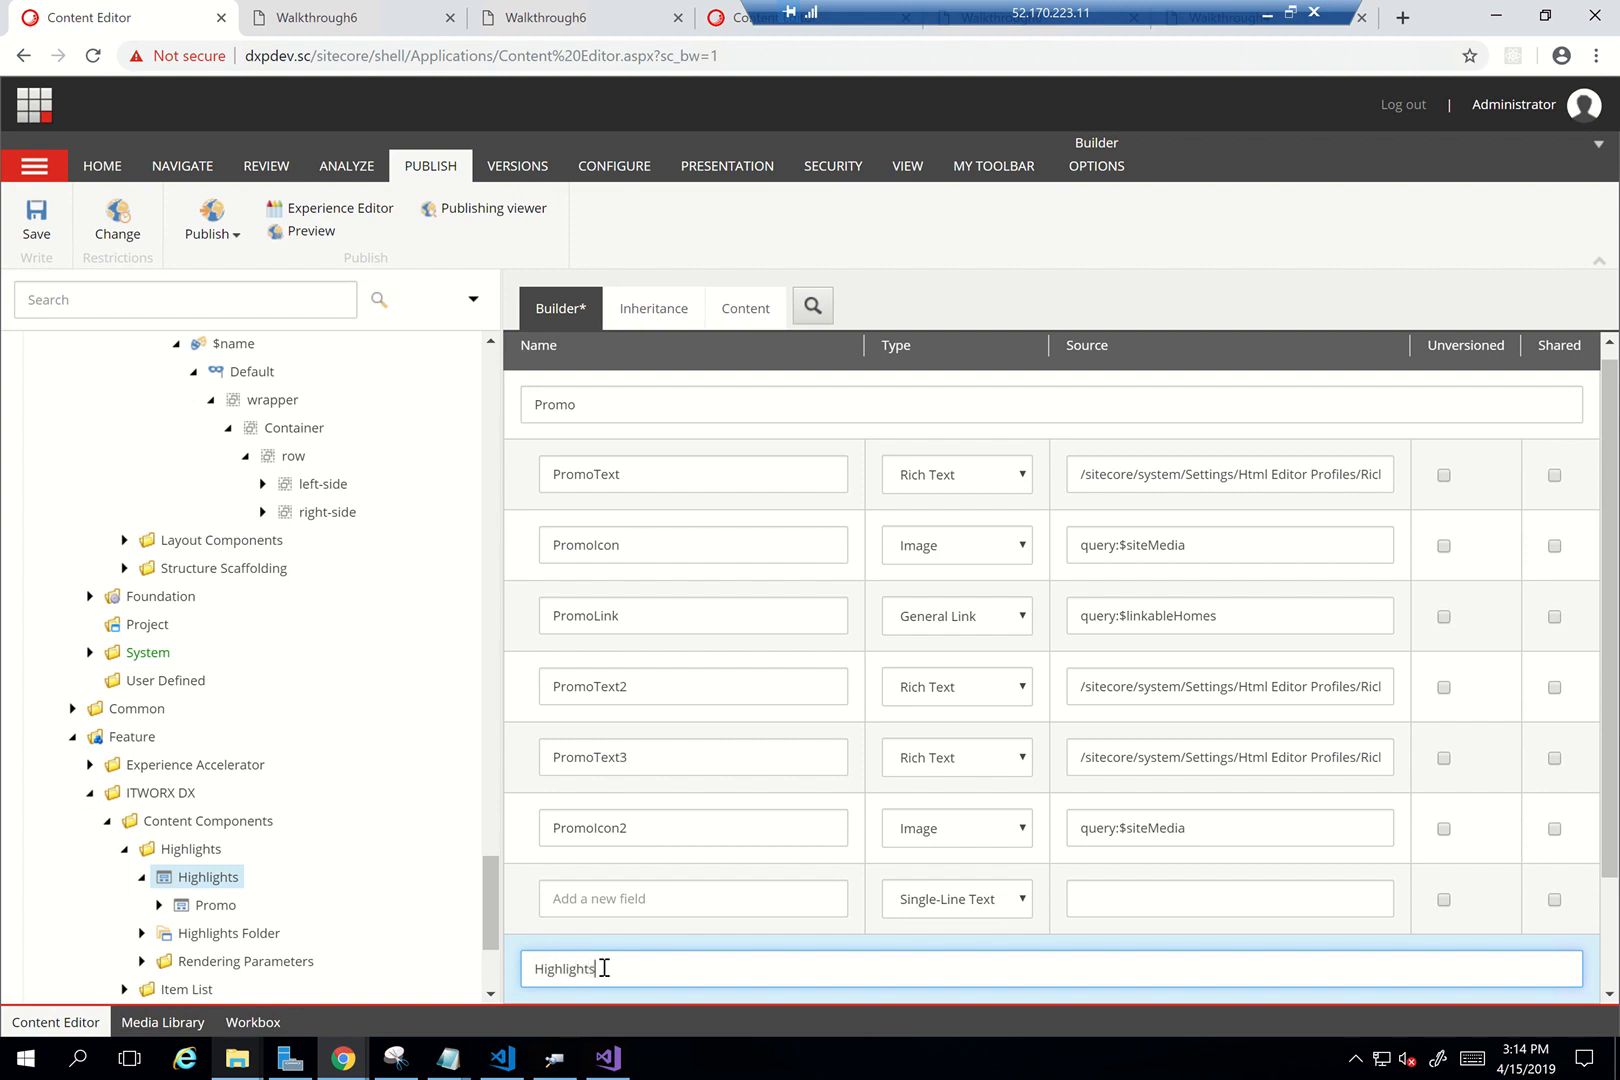
{"action": "scroll", "coordinate": [590, 930], "scroll_direction": "down", "scroll_amount": 2}
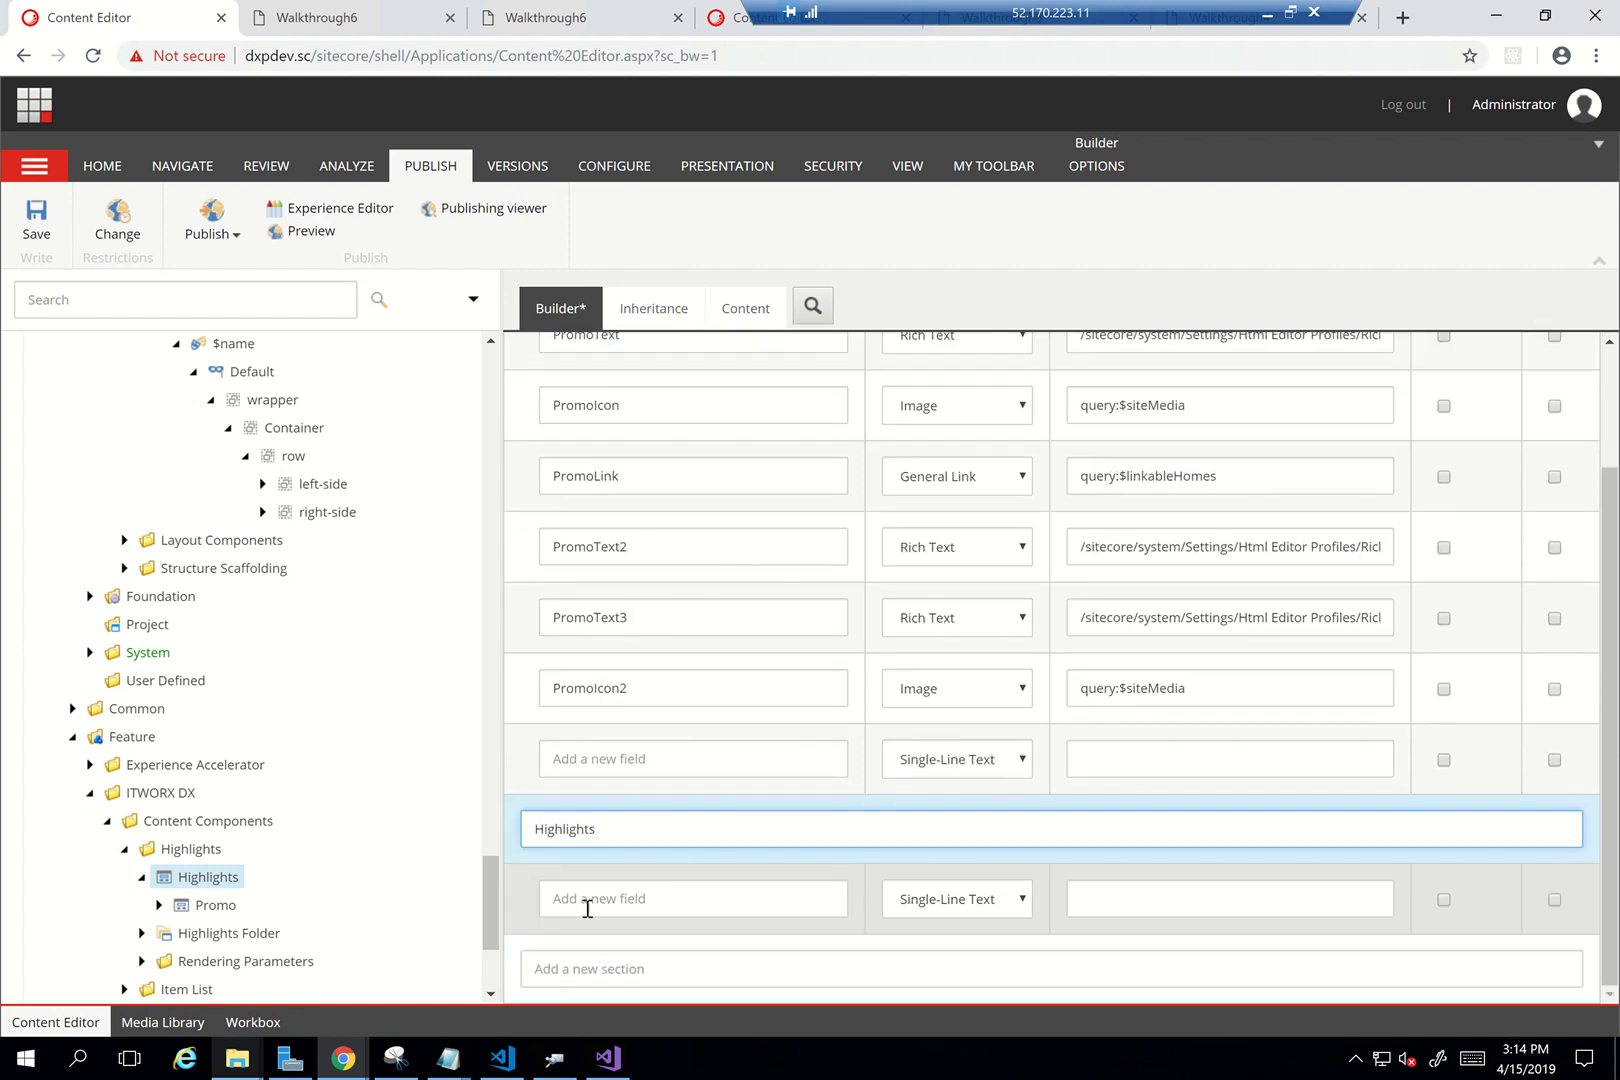
{"action": "left_click", "coordinate": [586, 899]}
{"action": "type", "text": "Title"}
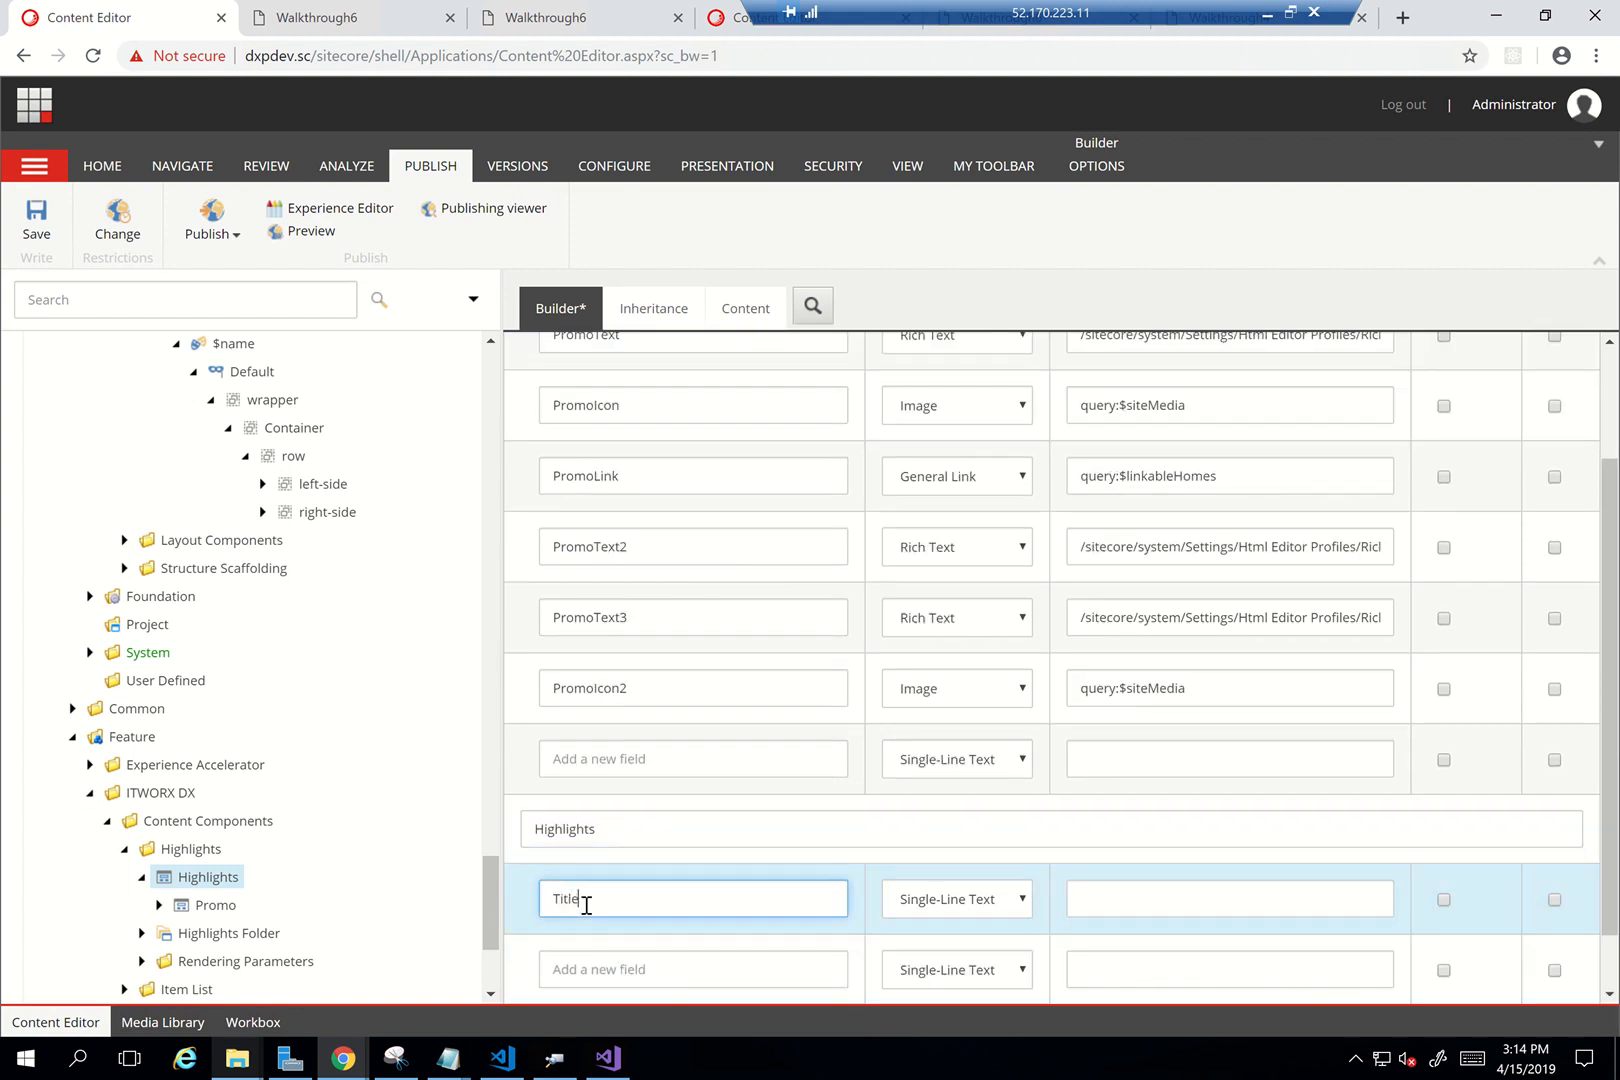
{"action": "left_click", "coordinate": [262, 484]}
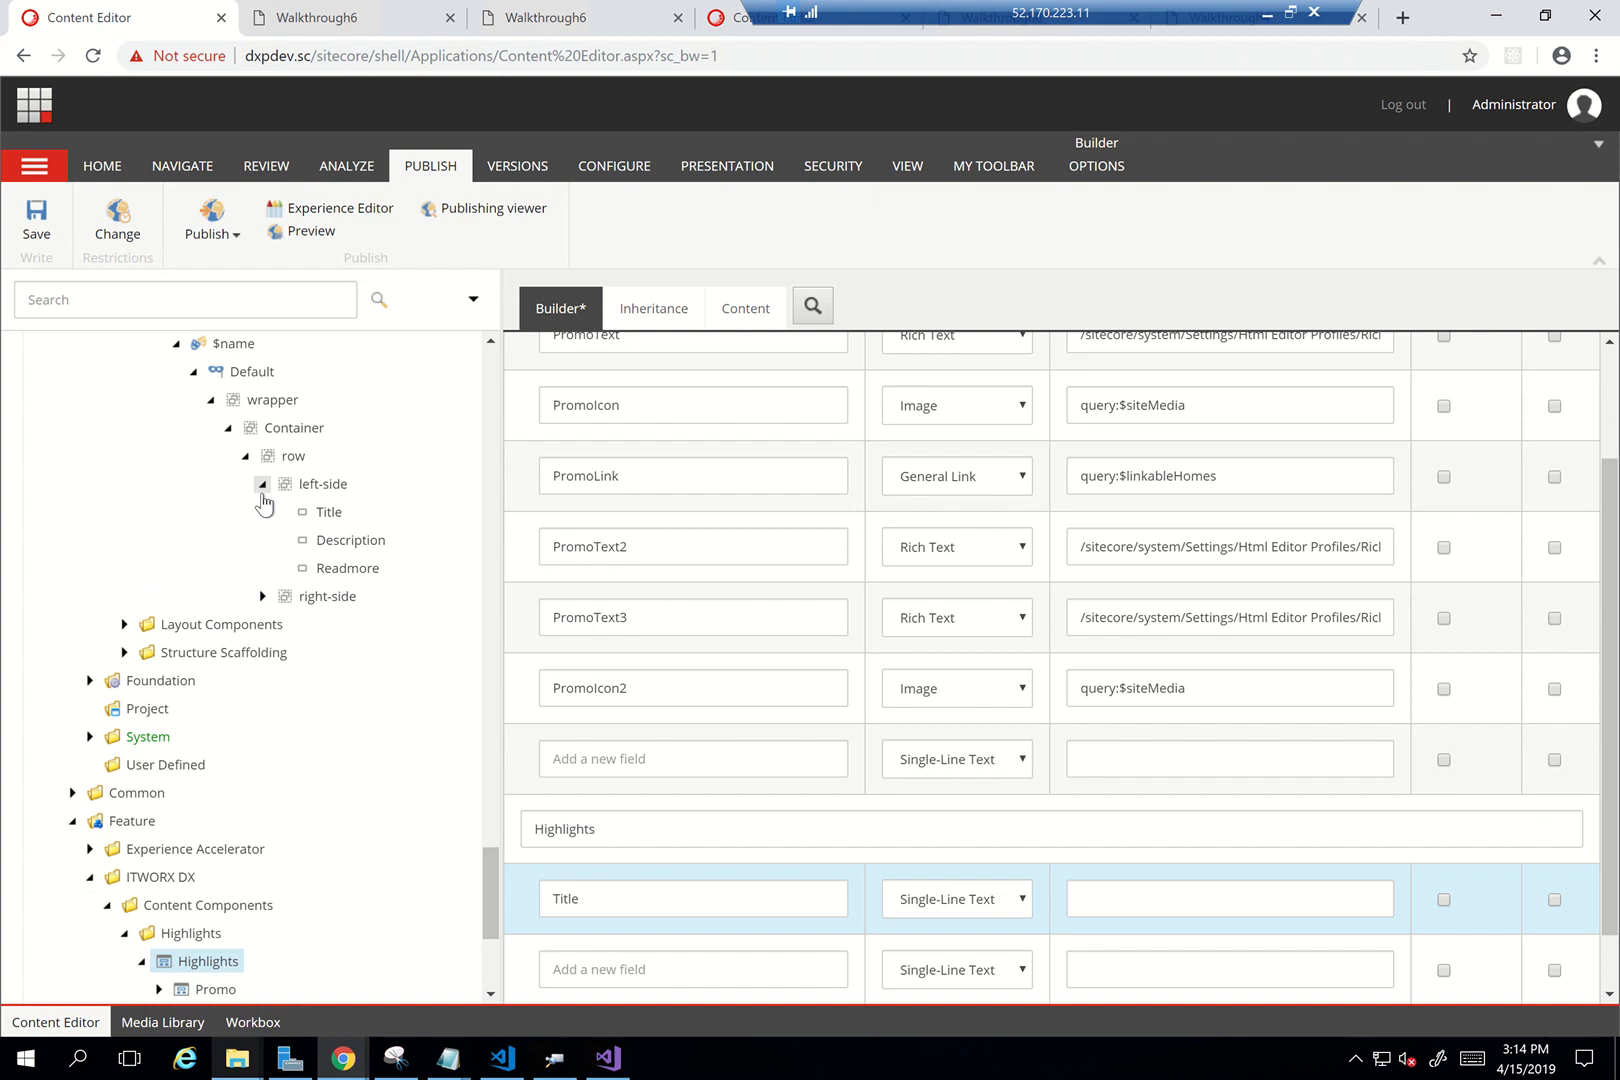
{"action": "left_click", "coordinate": [262, 596]}
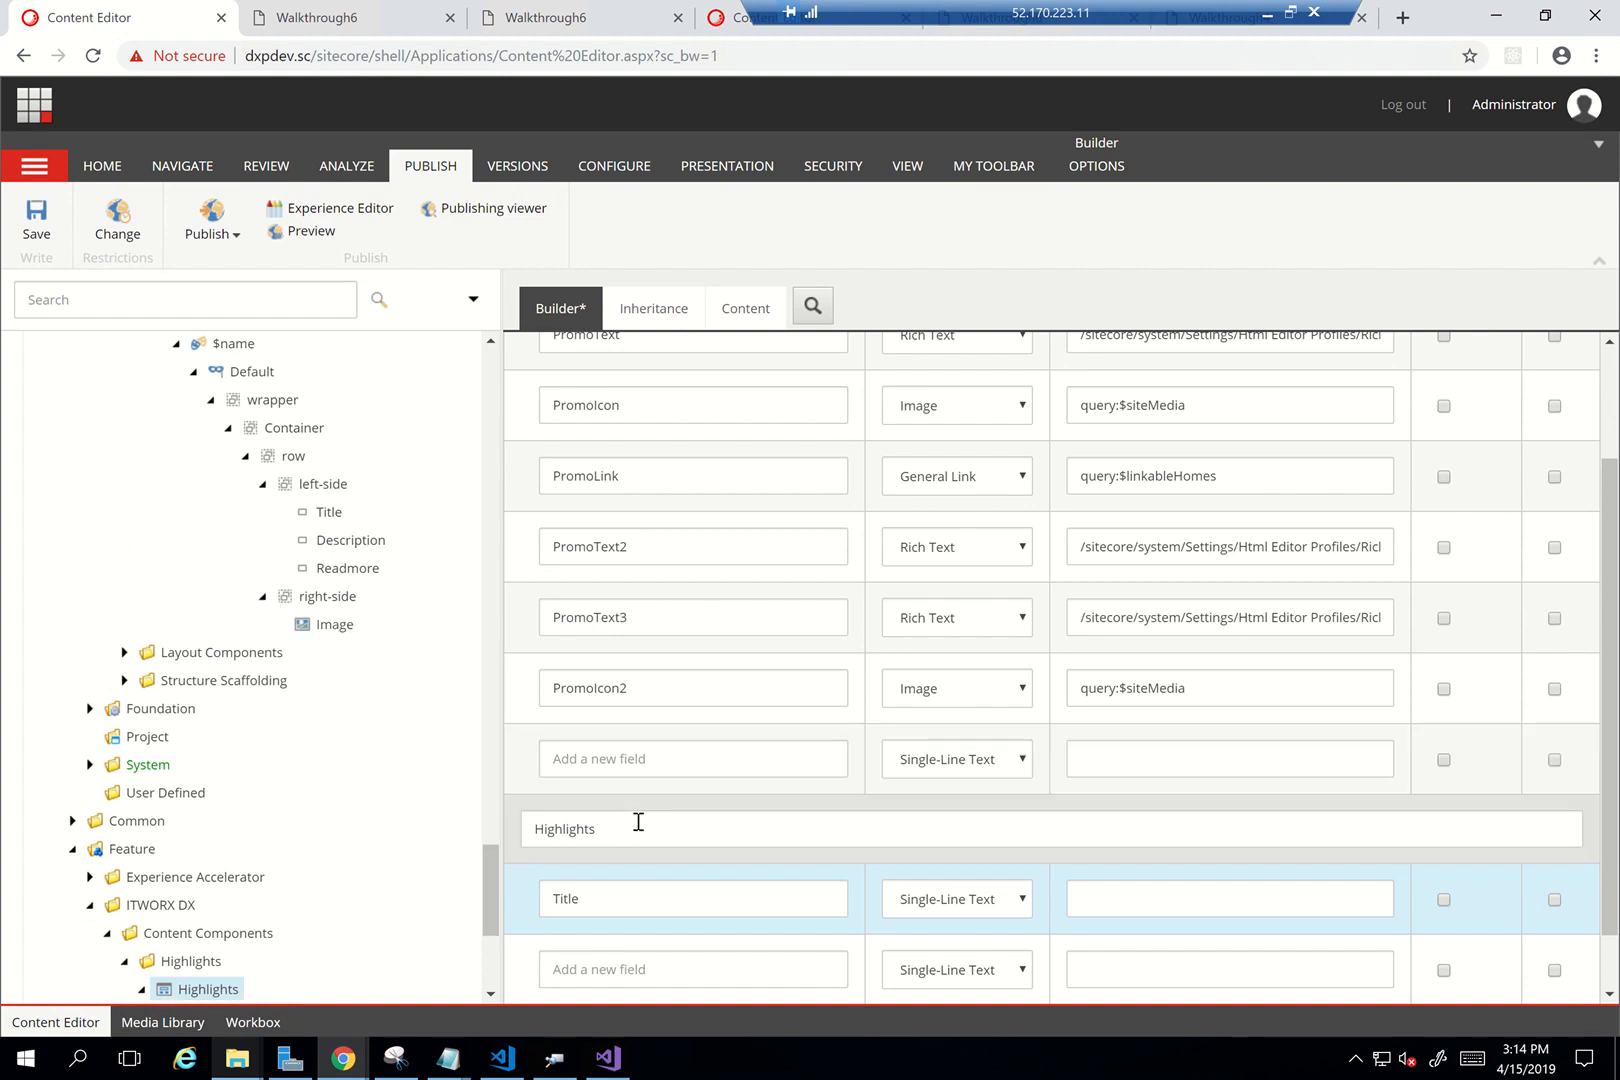
{"action": "scroll", "coordinate": [620, 850], "scroll_direction": "down", "scroll_amount": 1}
Add Description, Readmore and Image fields to the Highlights section
{"action": "left_click", "coordinate": [597, 897]}
{"action": "type", "text": "Desc"}
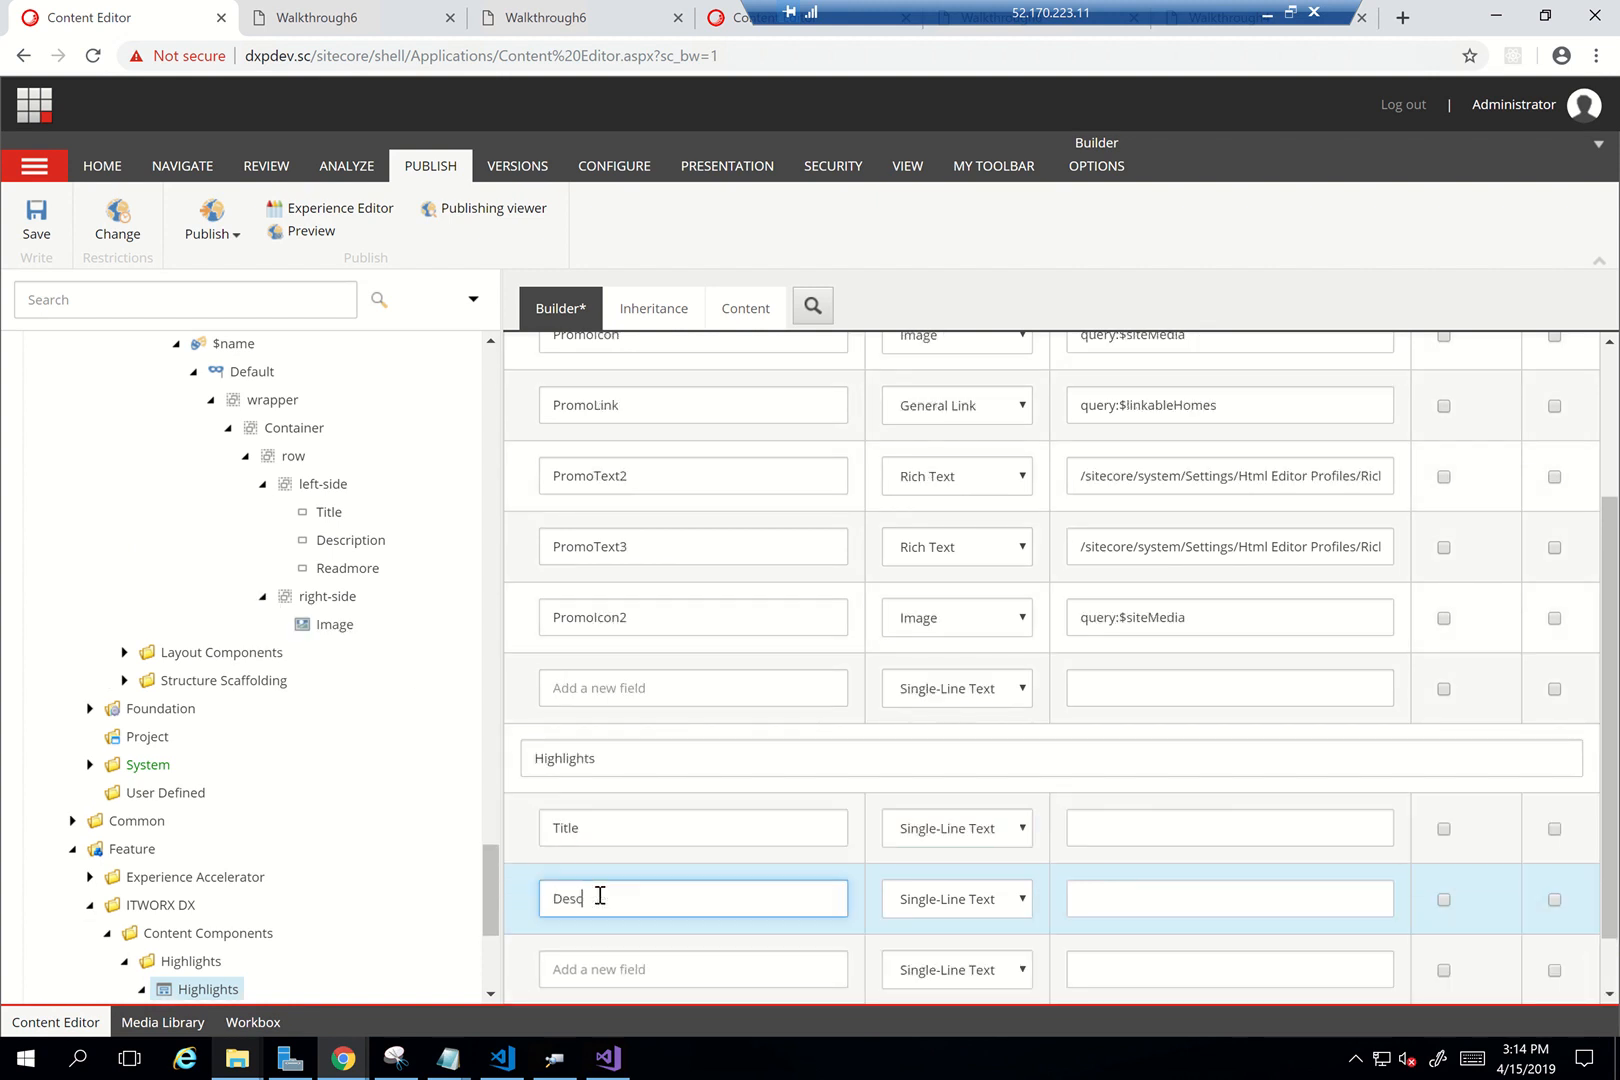
{"action": "type", "text": "ription"}
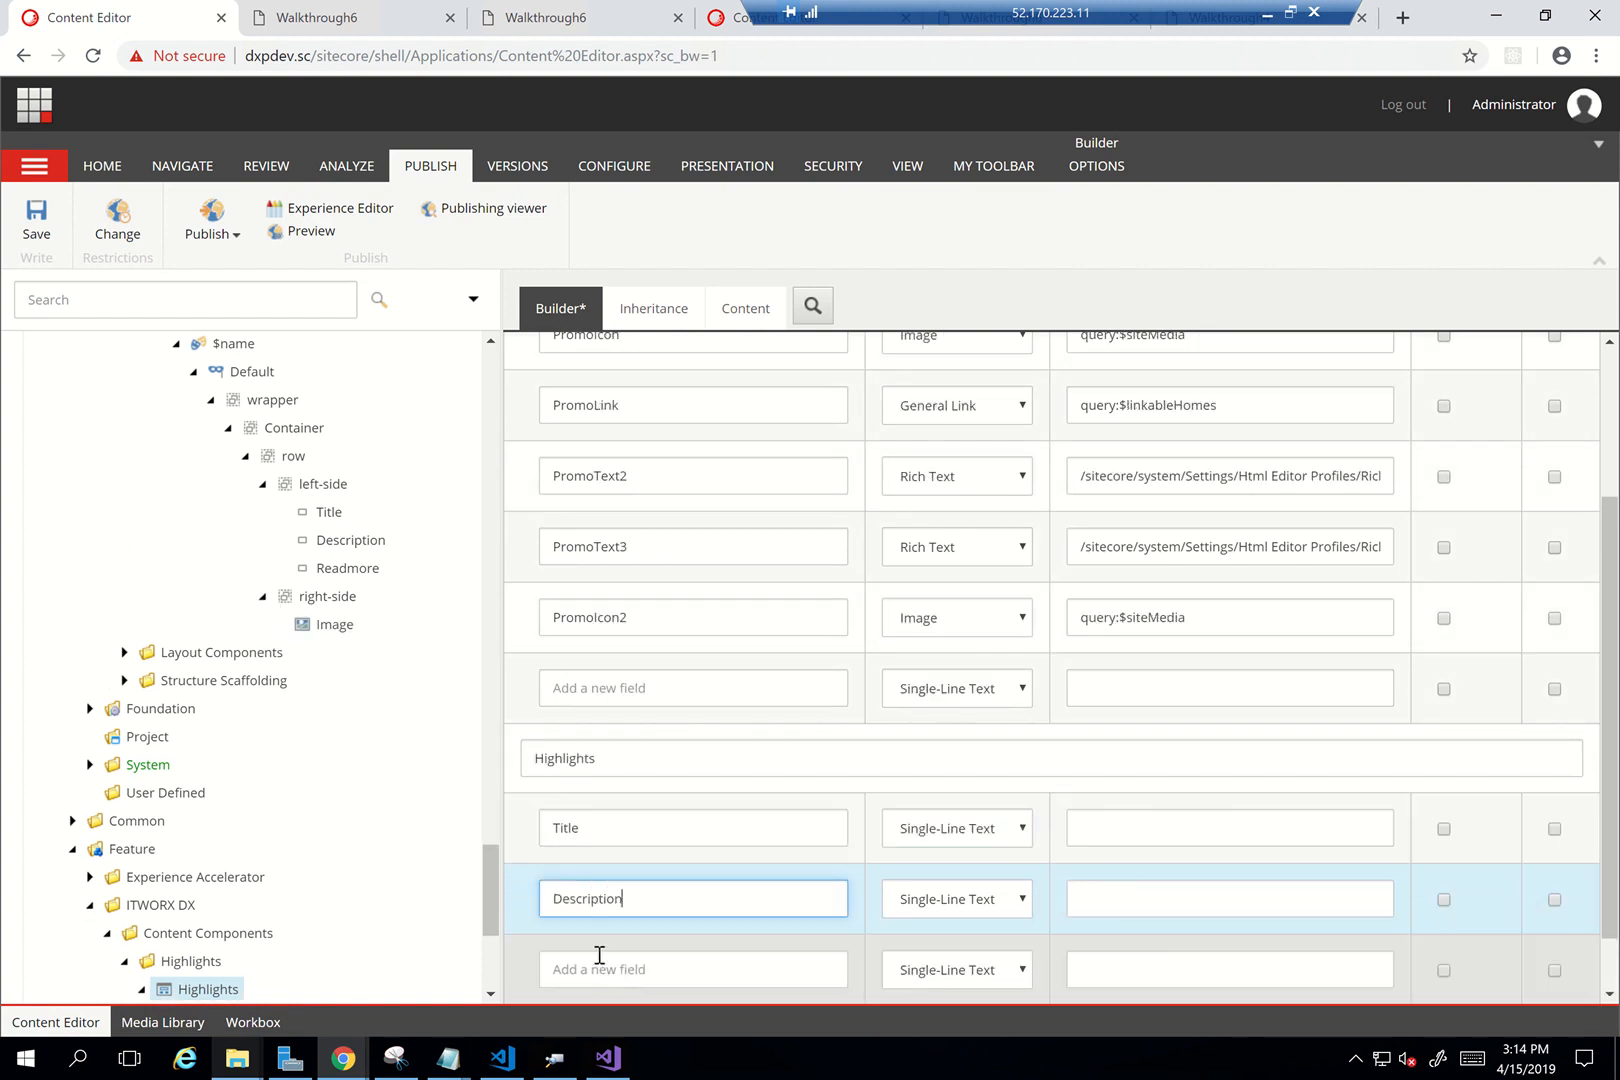
{"action": "left_click", "coordinate": [598, 962]}
{"action": "type", "text": "Read"}
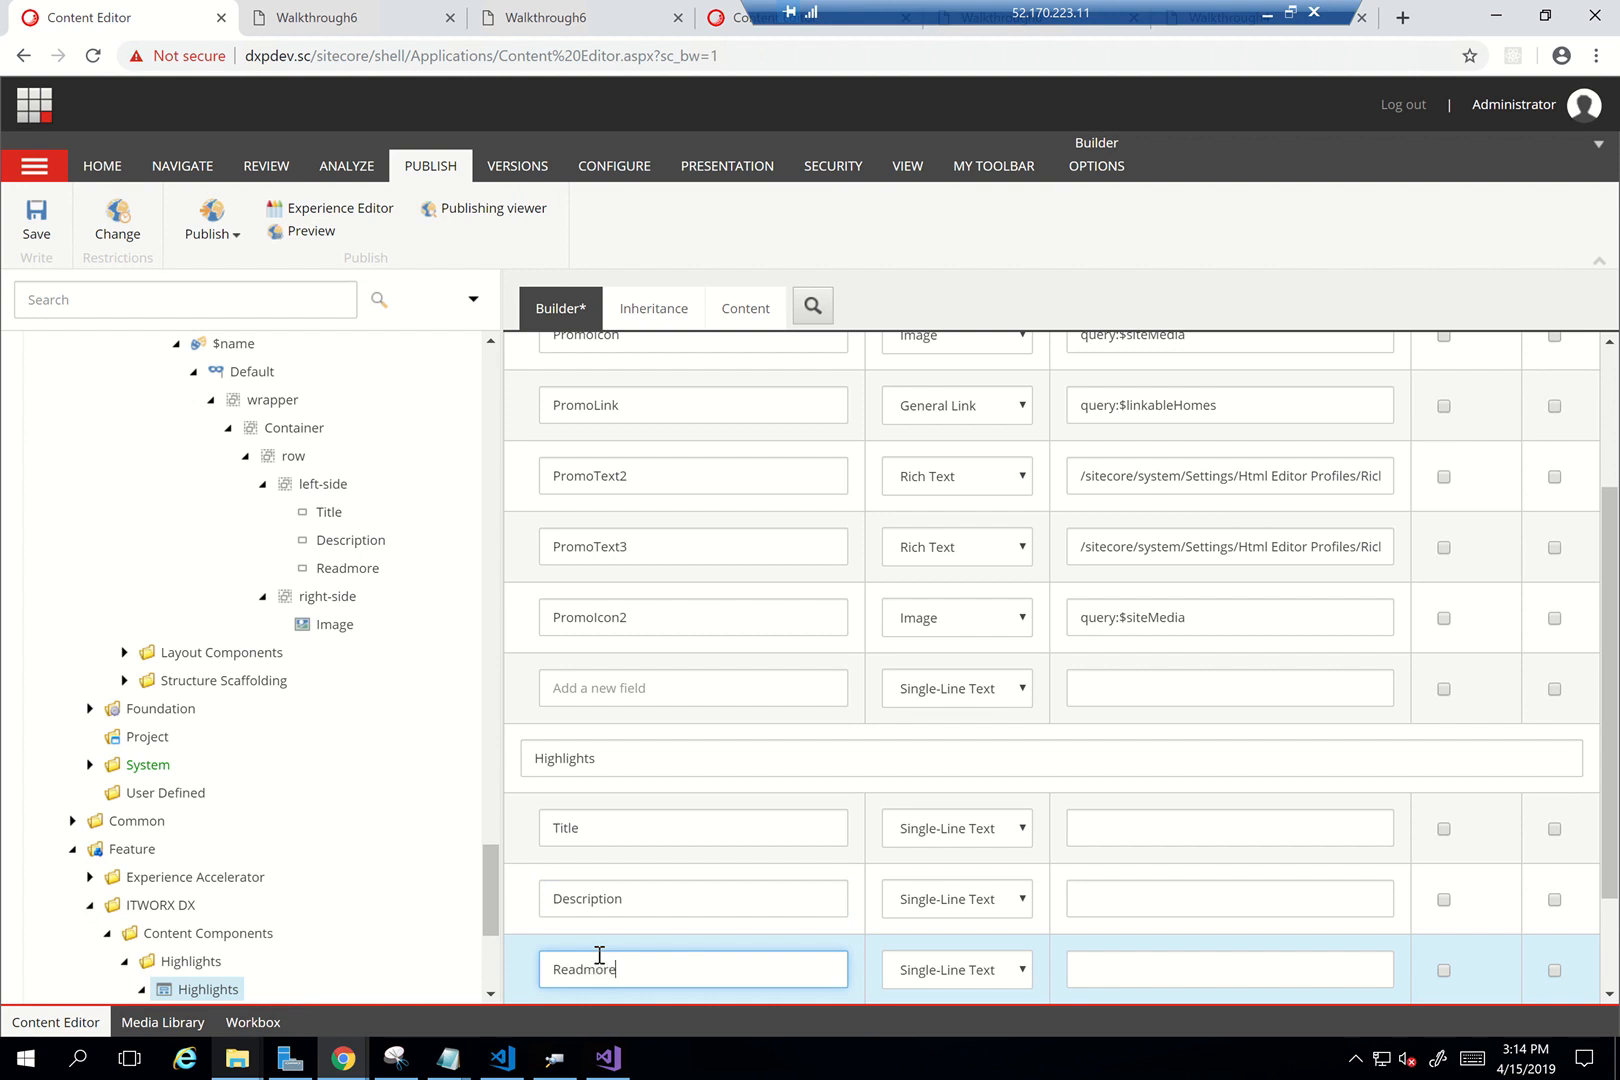
{"action": "type", "text": "more"}
{"action": "scroll", "coordinate": [595, 930], "scroll_direction": "down", "scroll_amount": 1}
{"action": "left_click", "coordinate": [588, 901]}
{"action": "type", "text": "Image"}
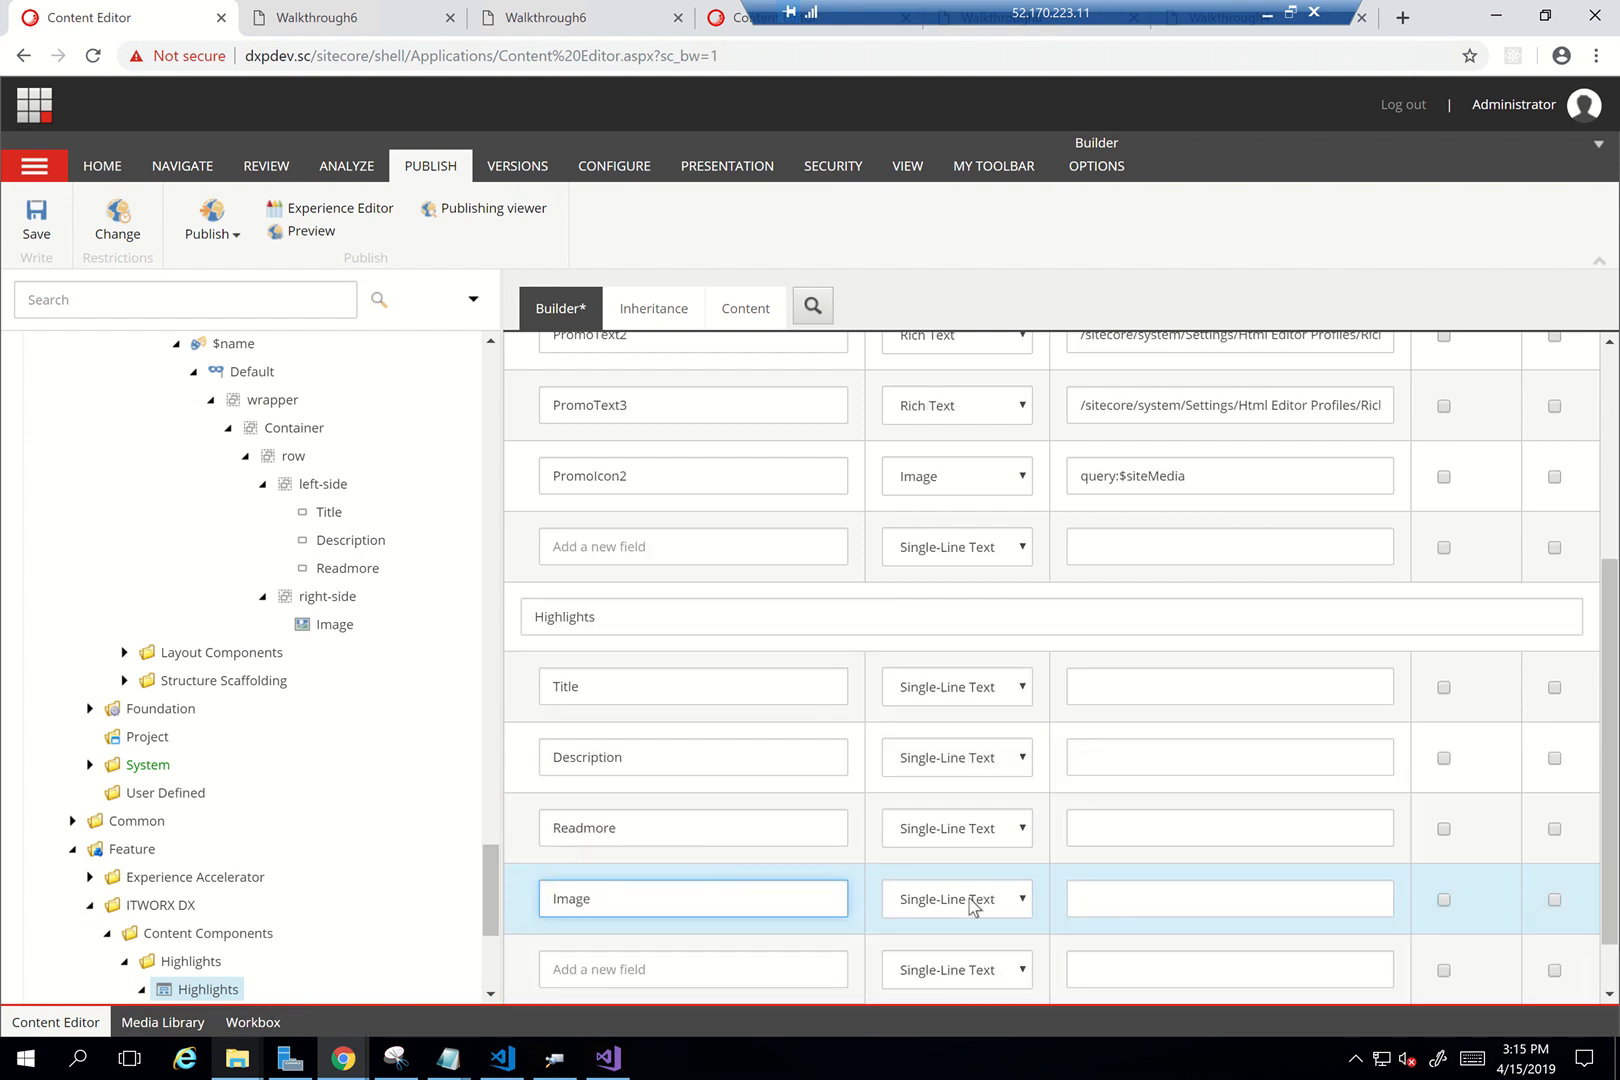
{"action": "left_click", "coordinate": [974, 907]}
Make Image an Image field with source query:$siteMedia copied from PromoIcon2
{"action": "type", "text": "im"}
{"action": "key", "text": "Return"}
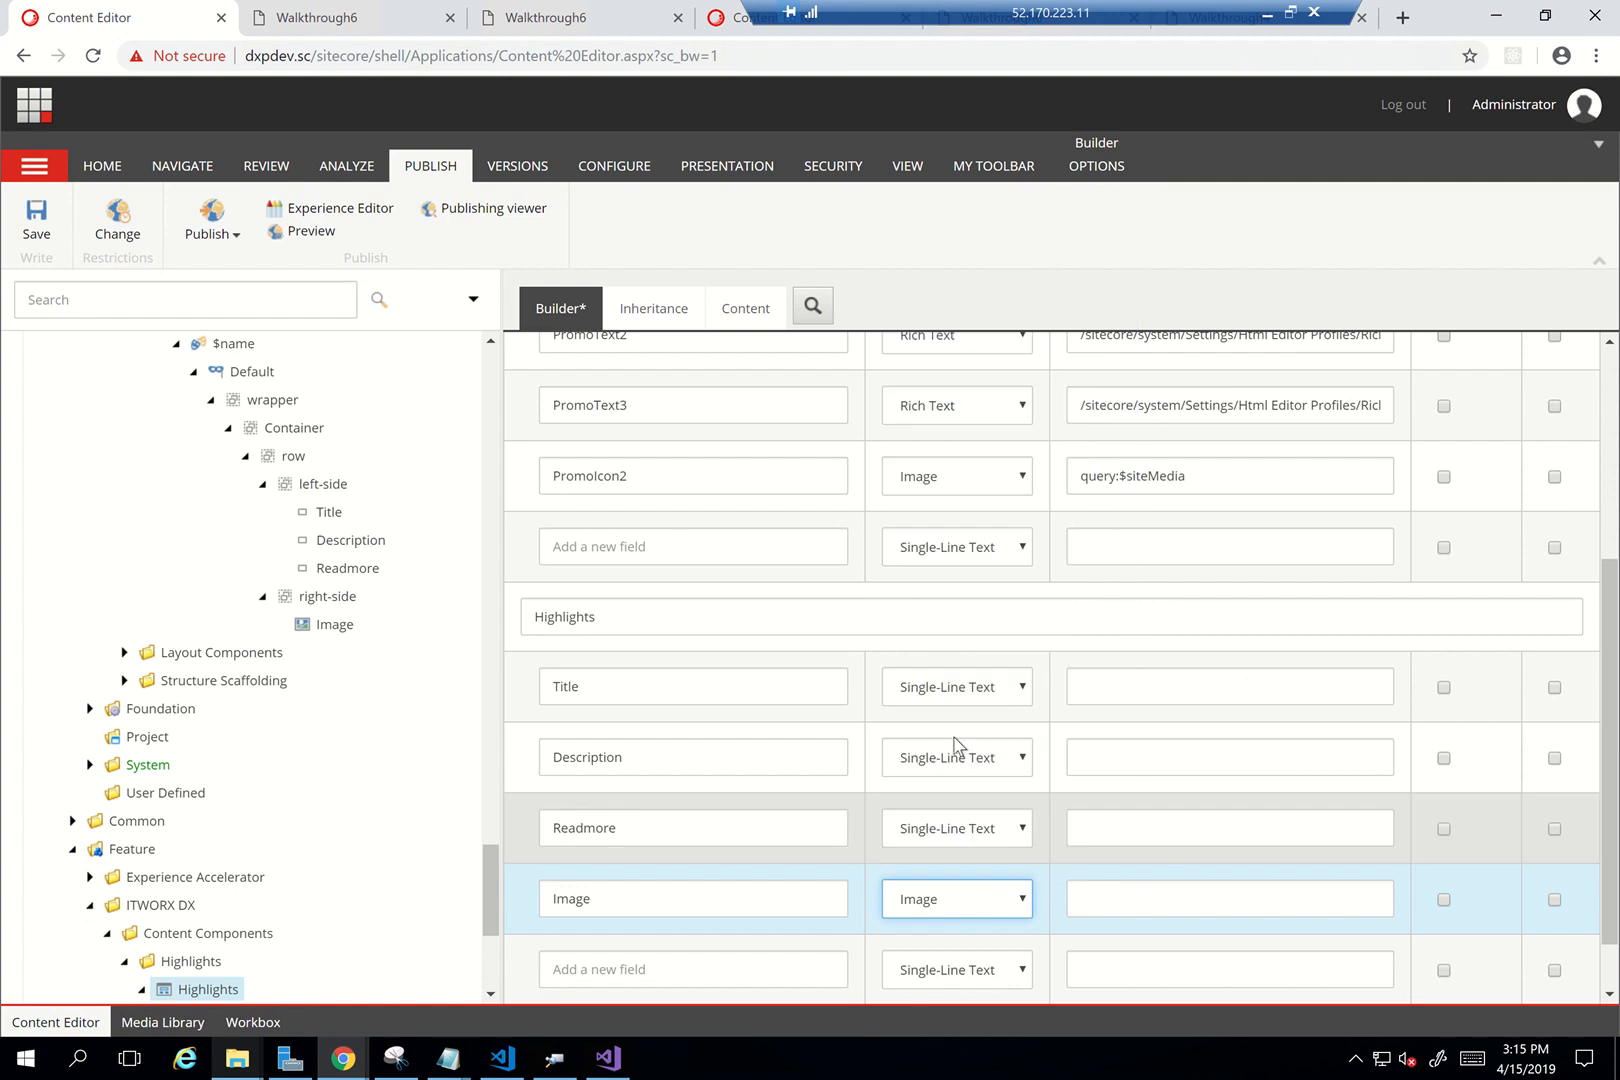
{"action": "triple_click", "coordinate": [1154, 468]}
{"action": "key", "text": "ctrl+c"}
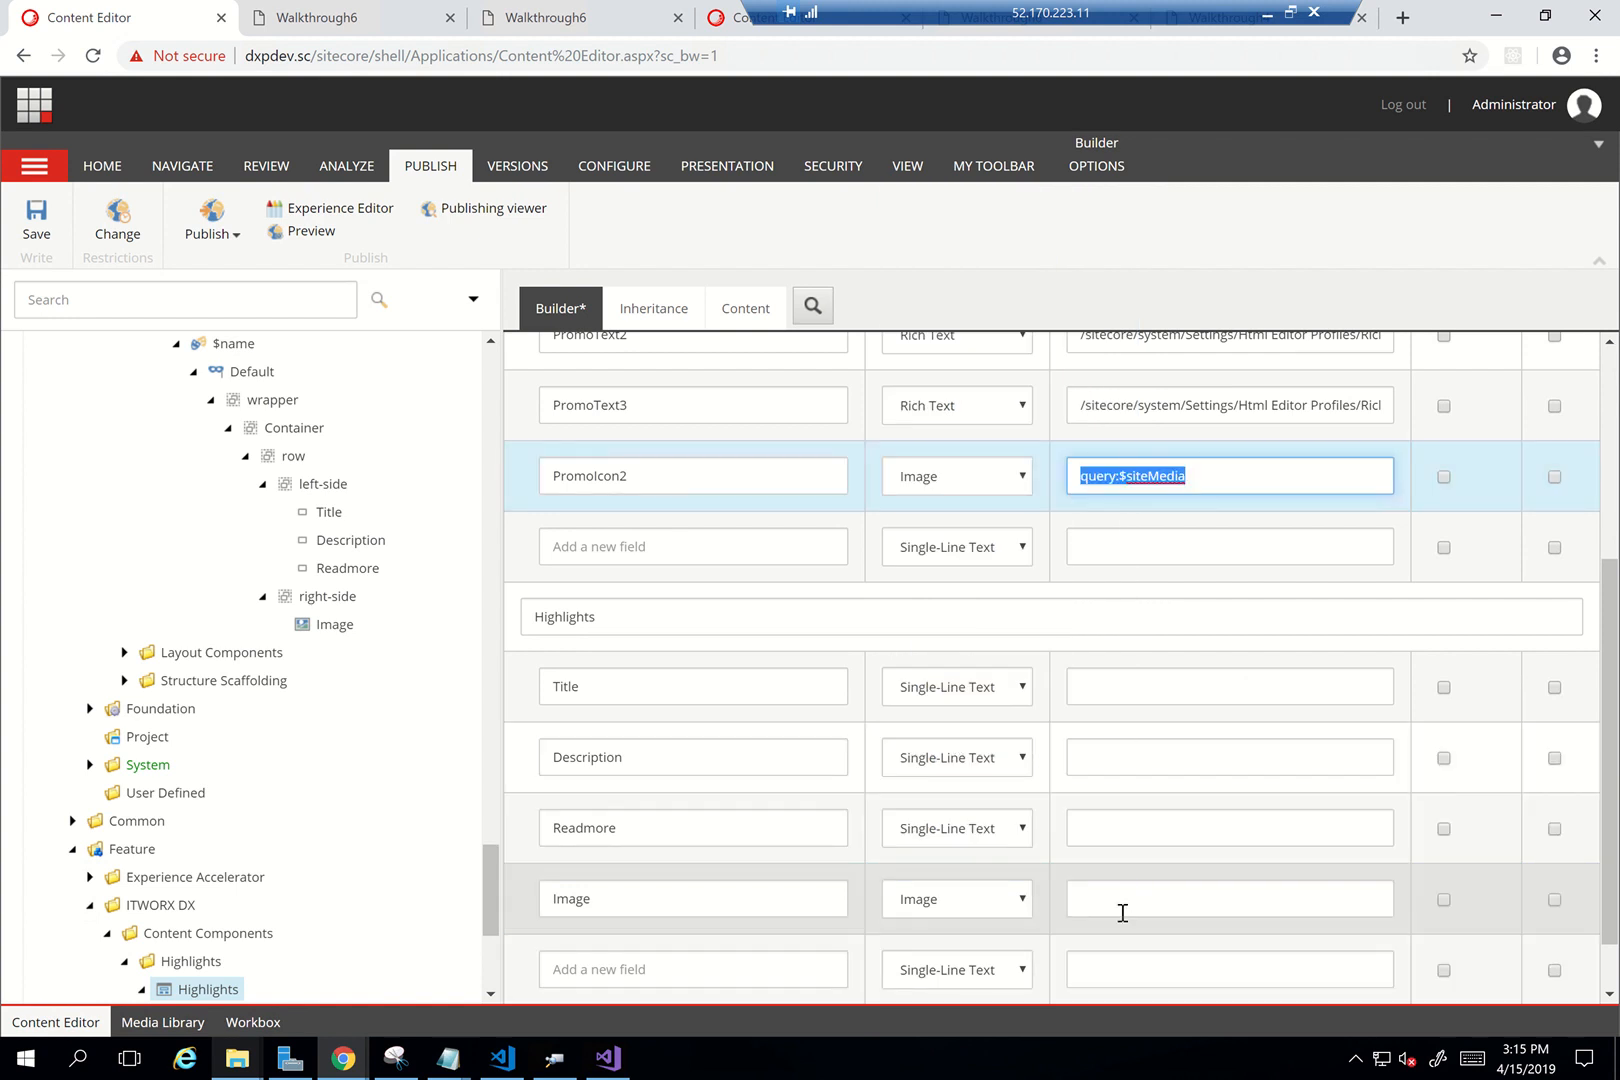
{"action": "left_click", "coordinate": [1121, 911]}
{"action": "key", "text": "ctrl+v"}
Set Readmore to General Link and Description to Multi-Line Text
{"action": "left_click", "coordinate": [995, 828]}
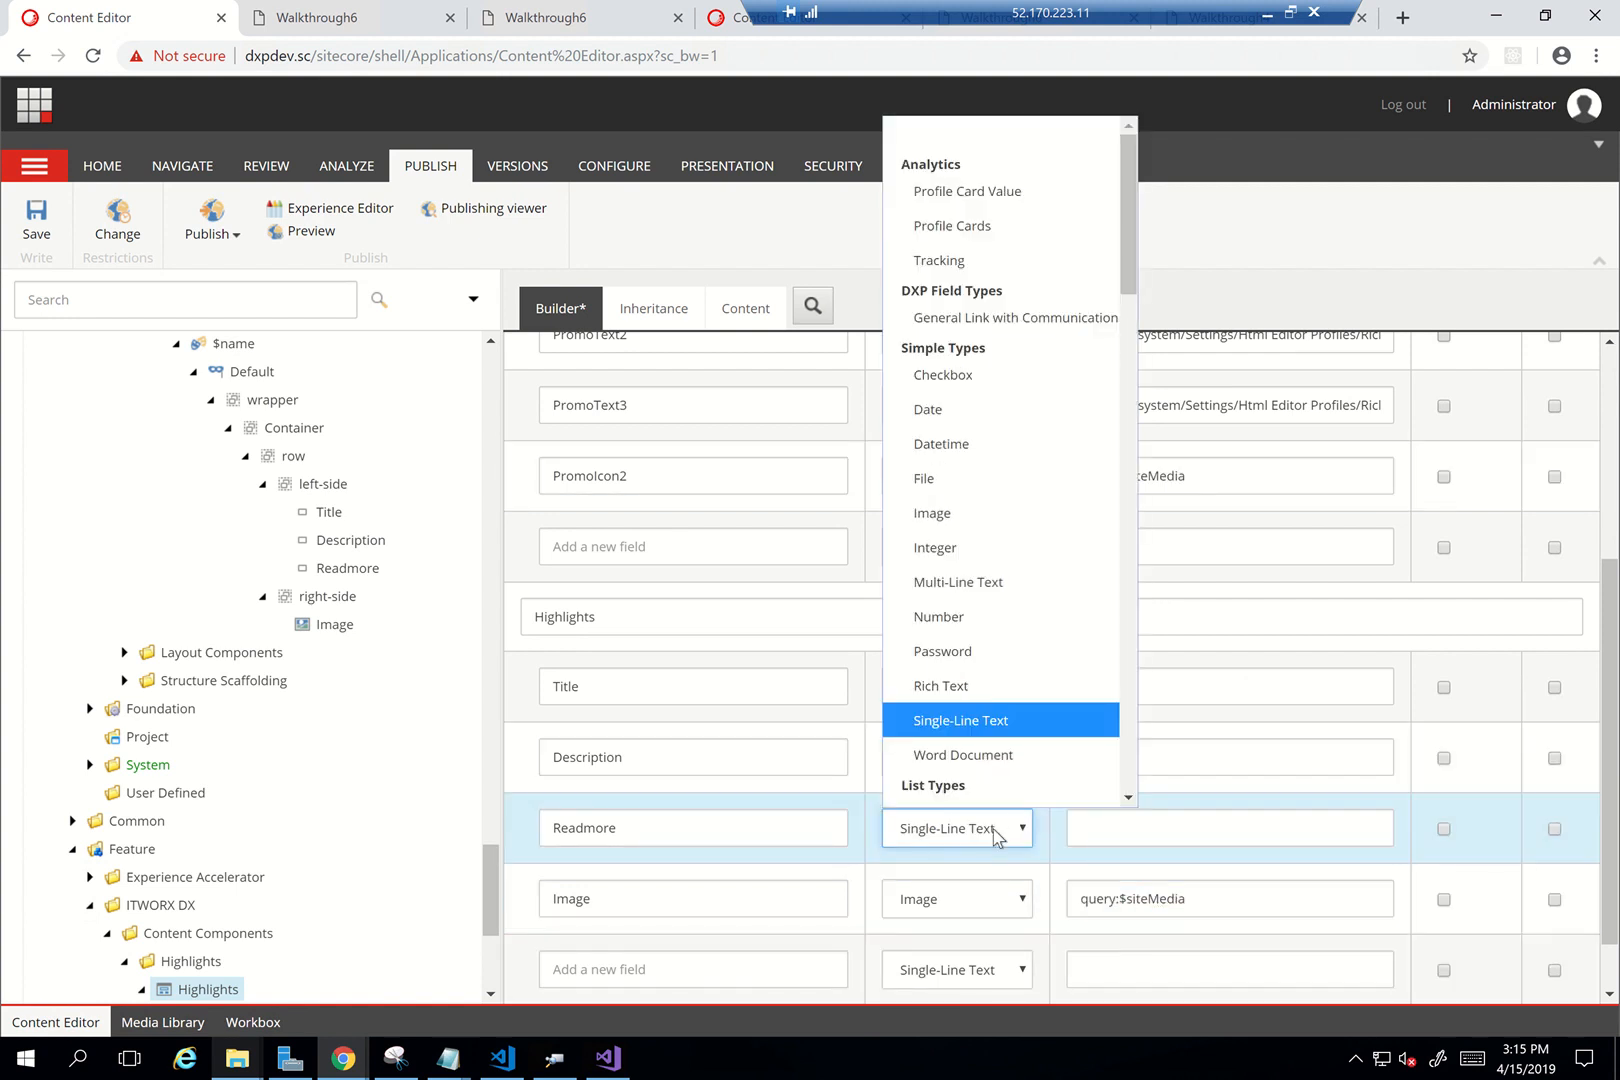
{"action": "type", "text": "ge"}
{"action": "key", "text": "Return"}
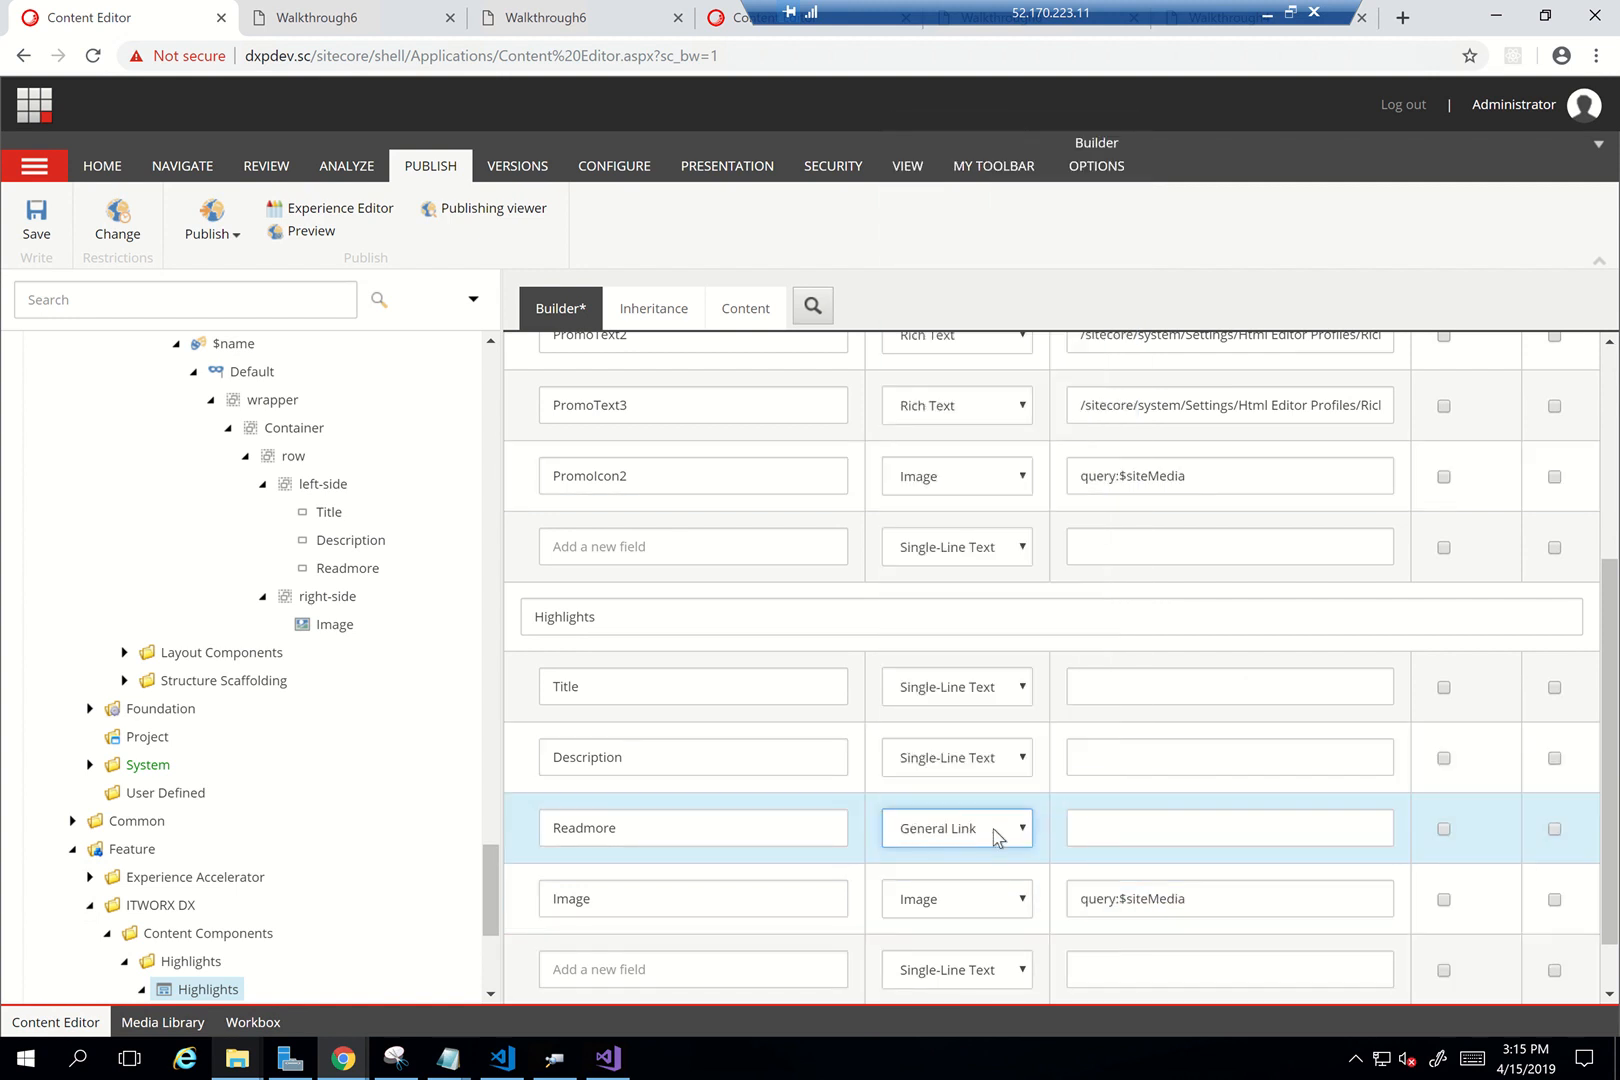
{"action": "left_click", "coordinate": [935, 757]}
{"action": "type", "text": "m"}
{"action": "key", "text": "Down"}
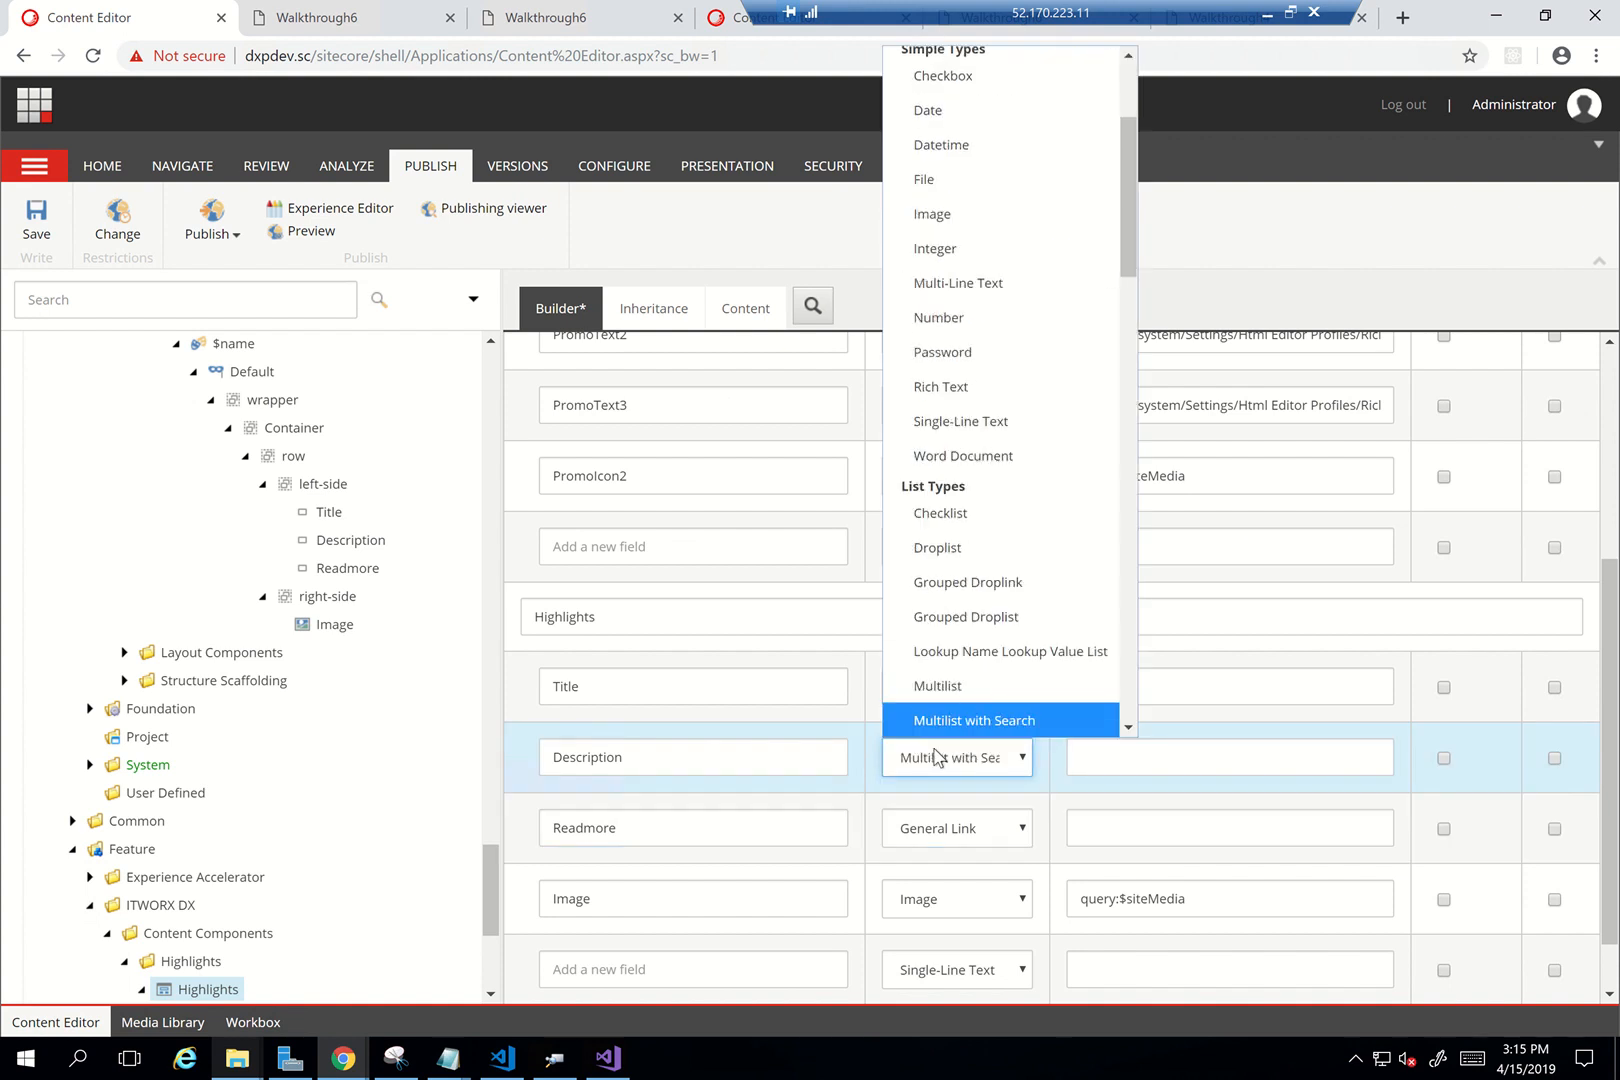
{"action": "key", "text": "Down"}
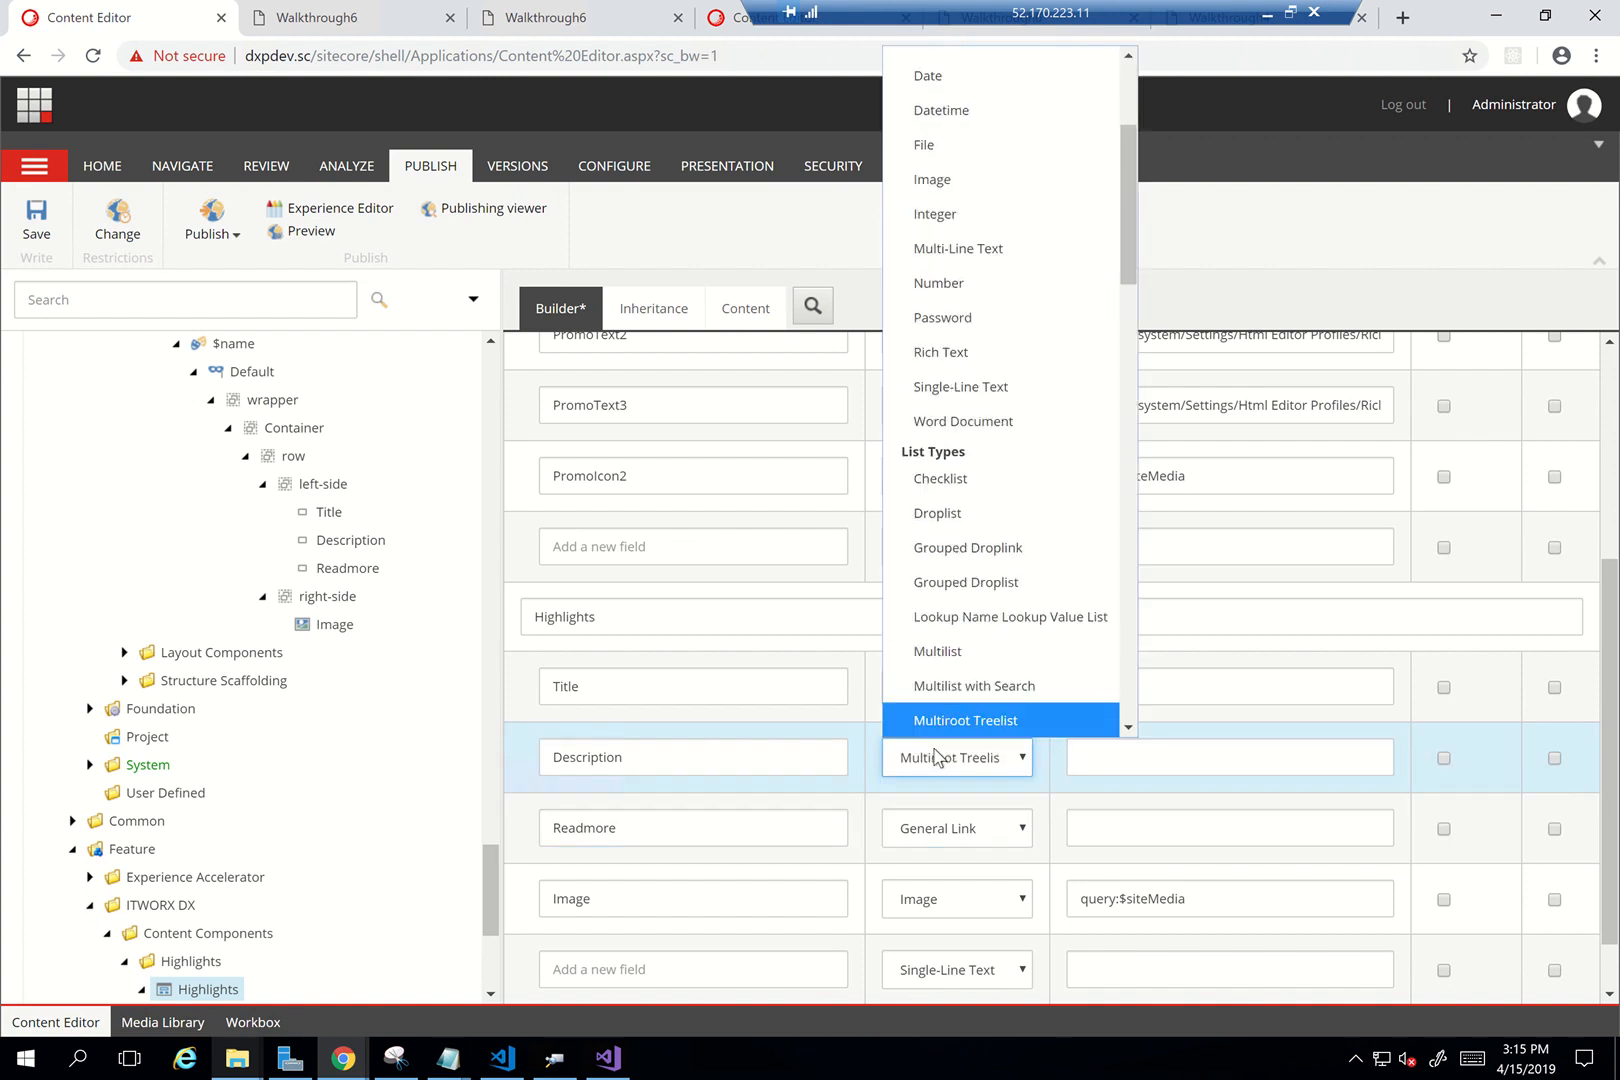
{"action": "left_click", "coordinate": [1005, 249]}
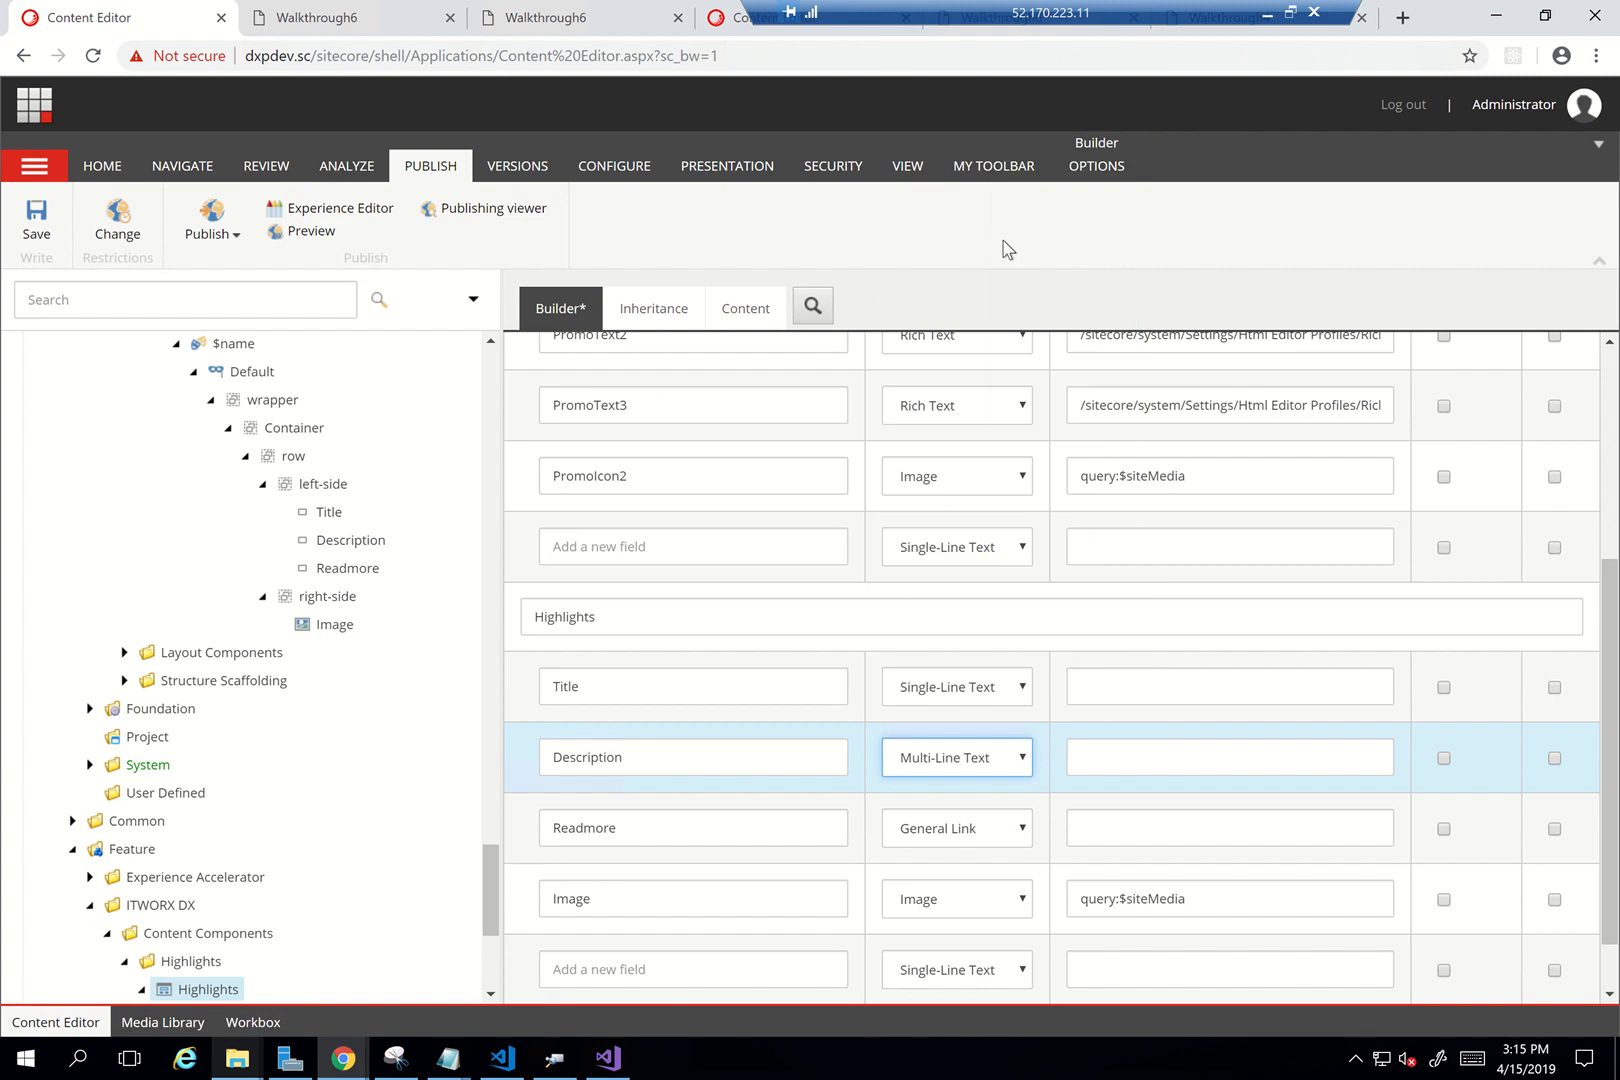
Give Readmore the source query:$linkableHomes copied from PromoLink
{"action": "left_click", "coordinate": [1136, 687]}
{"action": "scroll", "coordinate": [1136, 687], "scroll_direction": "up", "scroll_amount": 1}
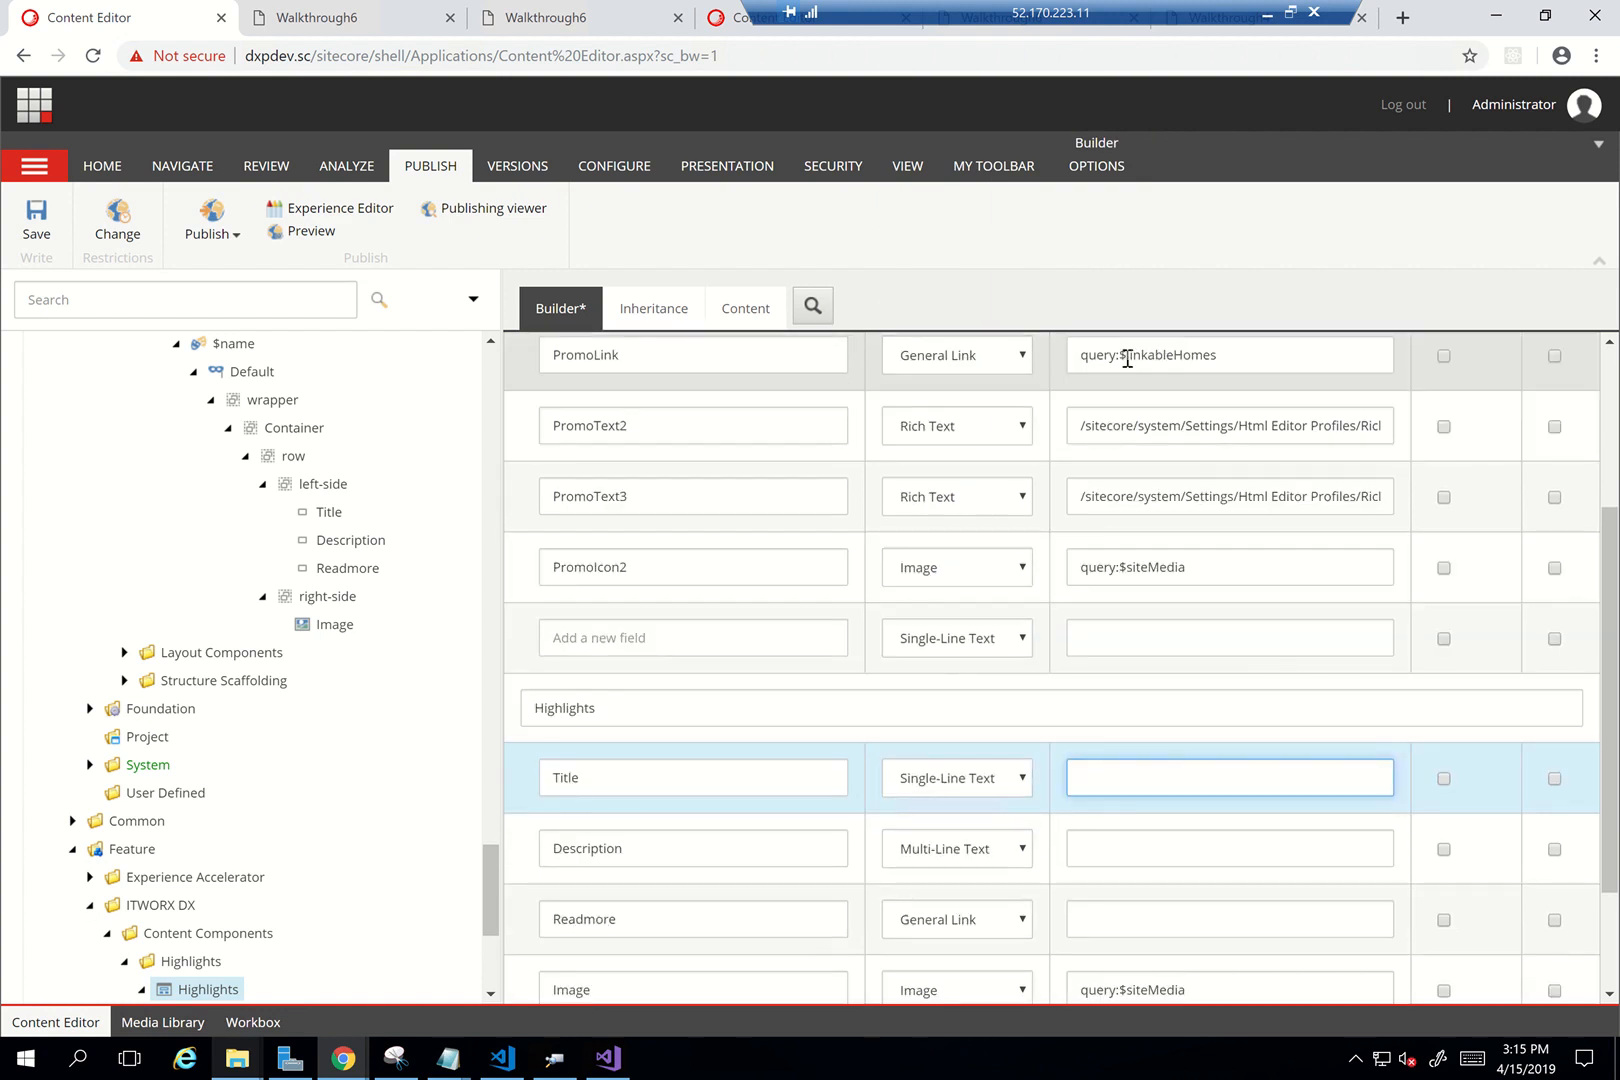
{"action": "left_click", "coordinate": [1127, 358]}
{"action": "key", "text": "ctrl+a"}
{"action": "key", "text": "ctrl+c"}
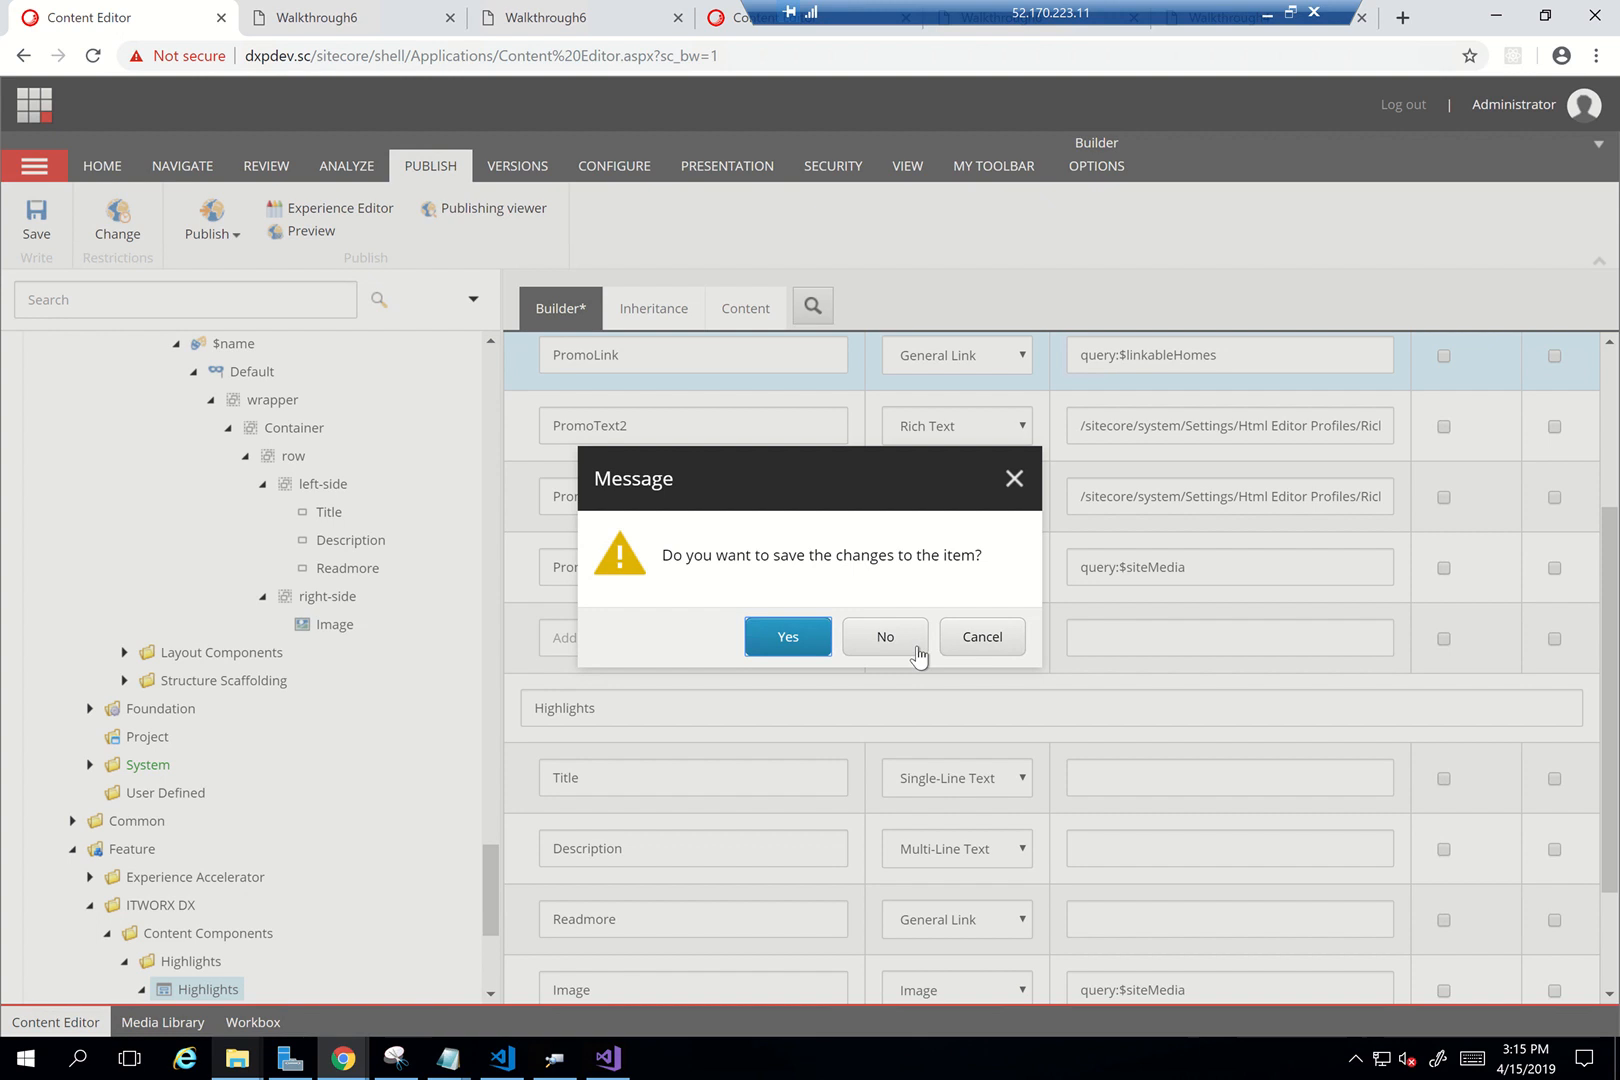
{"action": "left_click", "coordinate": [980, 637]}
{"action": "left_click", "coordinate": [1238, 364]}
{"action": "key", "text": "ctrl+a"}
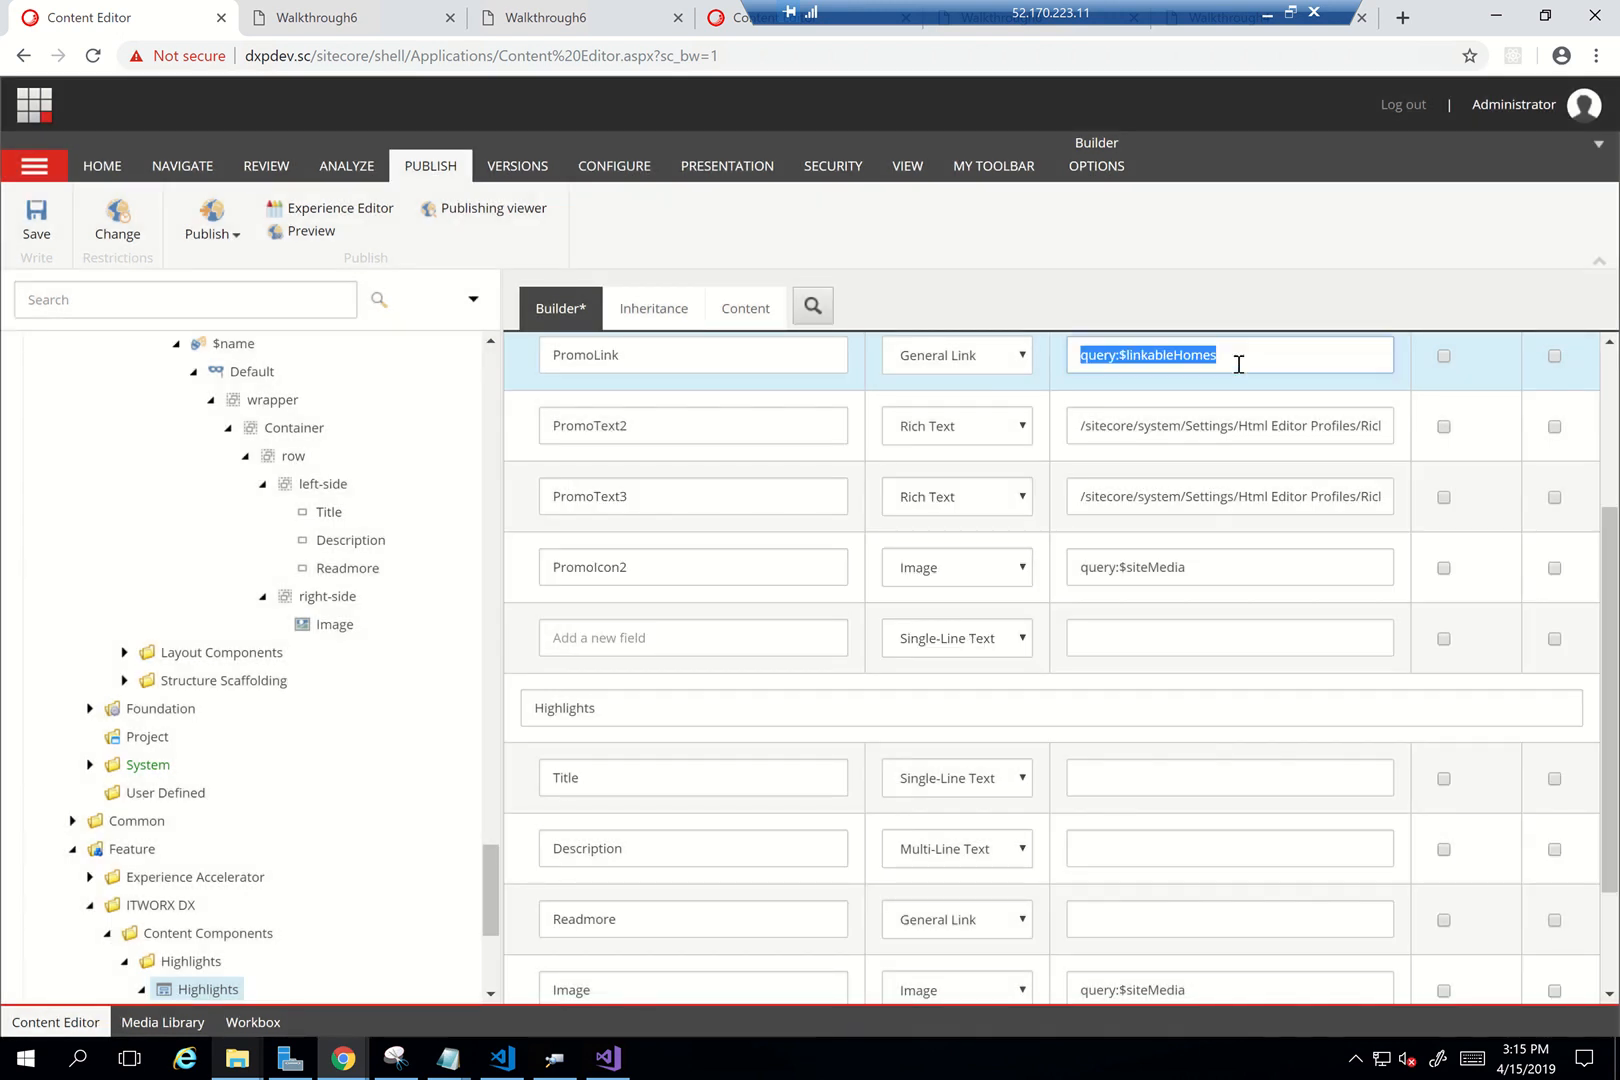
{"action": "left_click", "coordinate": [1145, 921]}
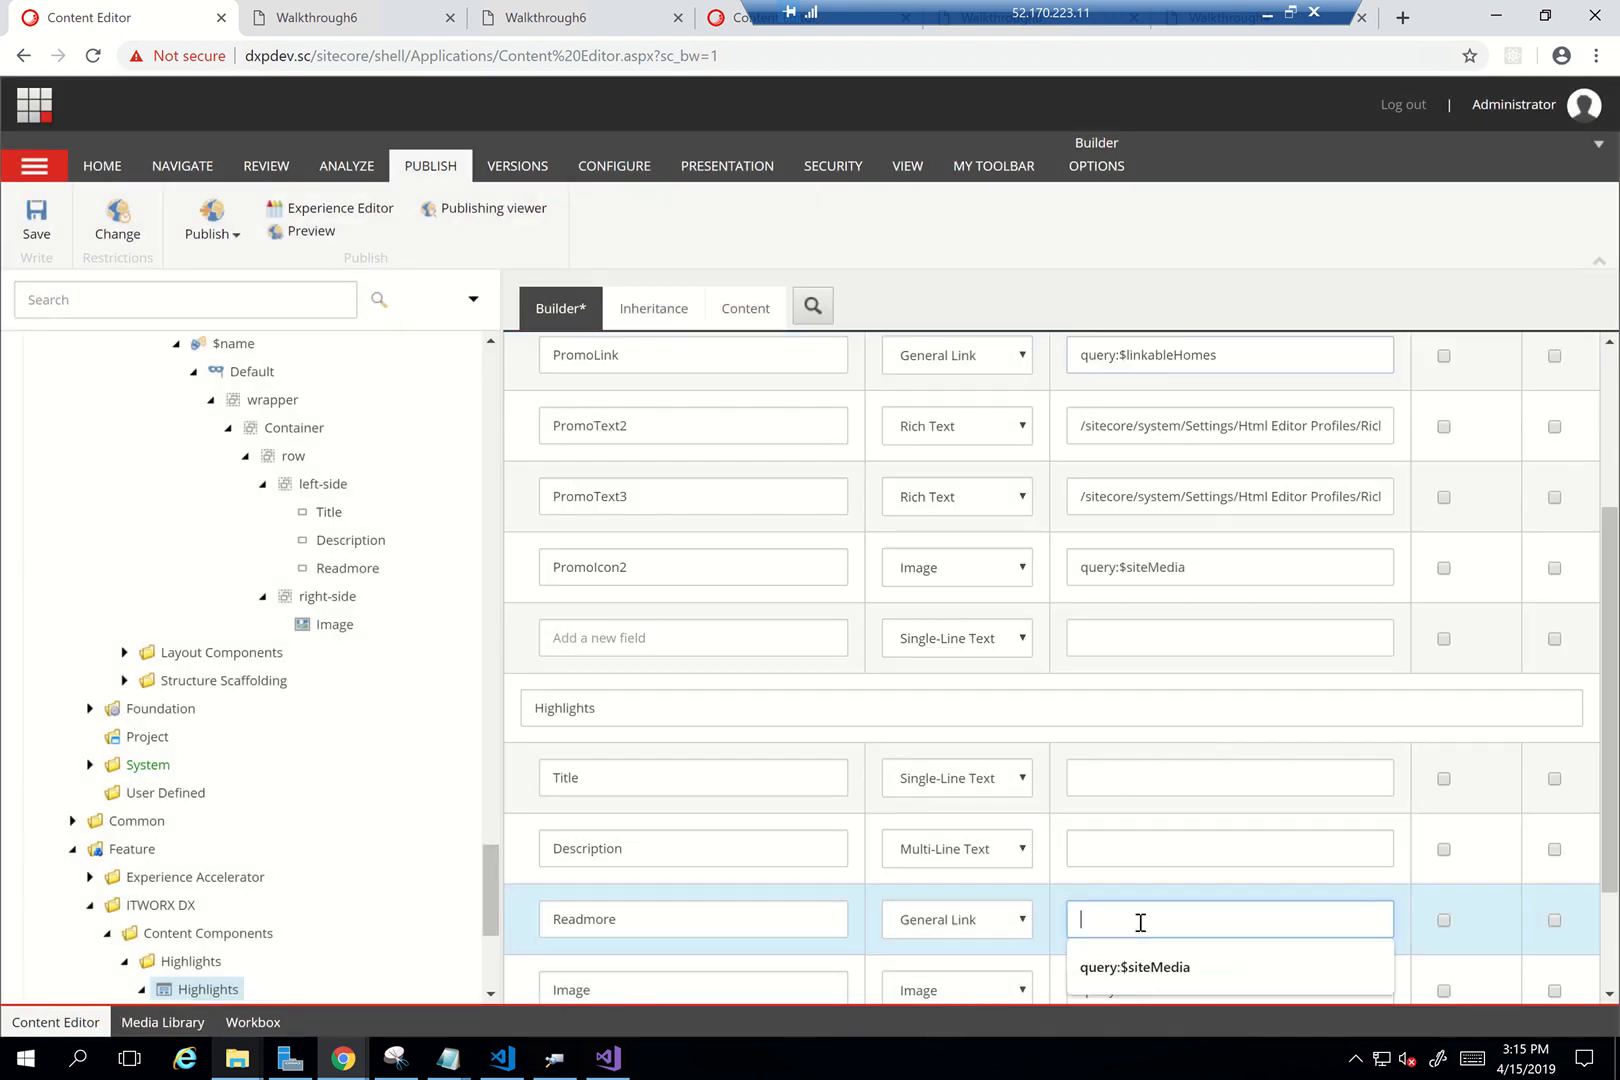
{"action": "key", "text": "ctrl+v"}
Remove the Promo section and save the Highlights template
{"action": "scroll", "coordinate": [1120, 712], "scroll_direction": "up", "scroll_amount": 5}
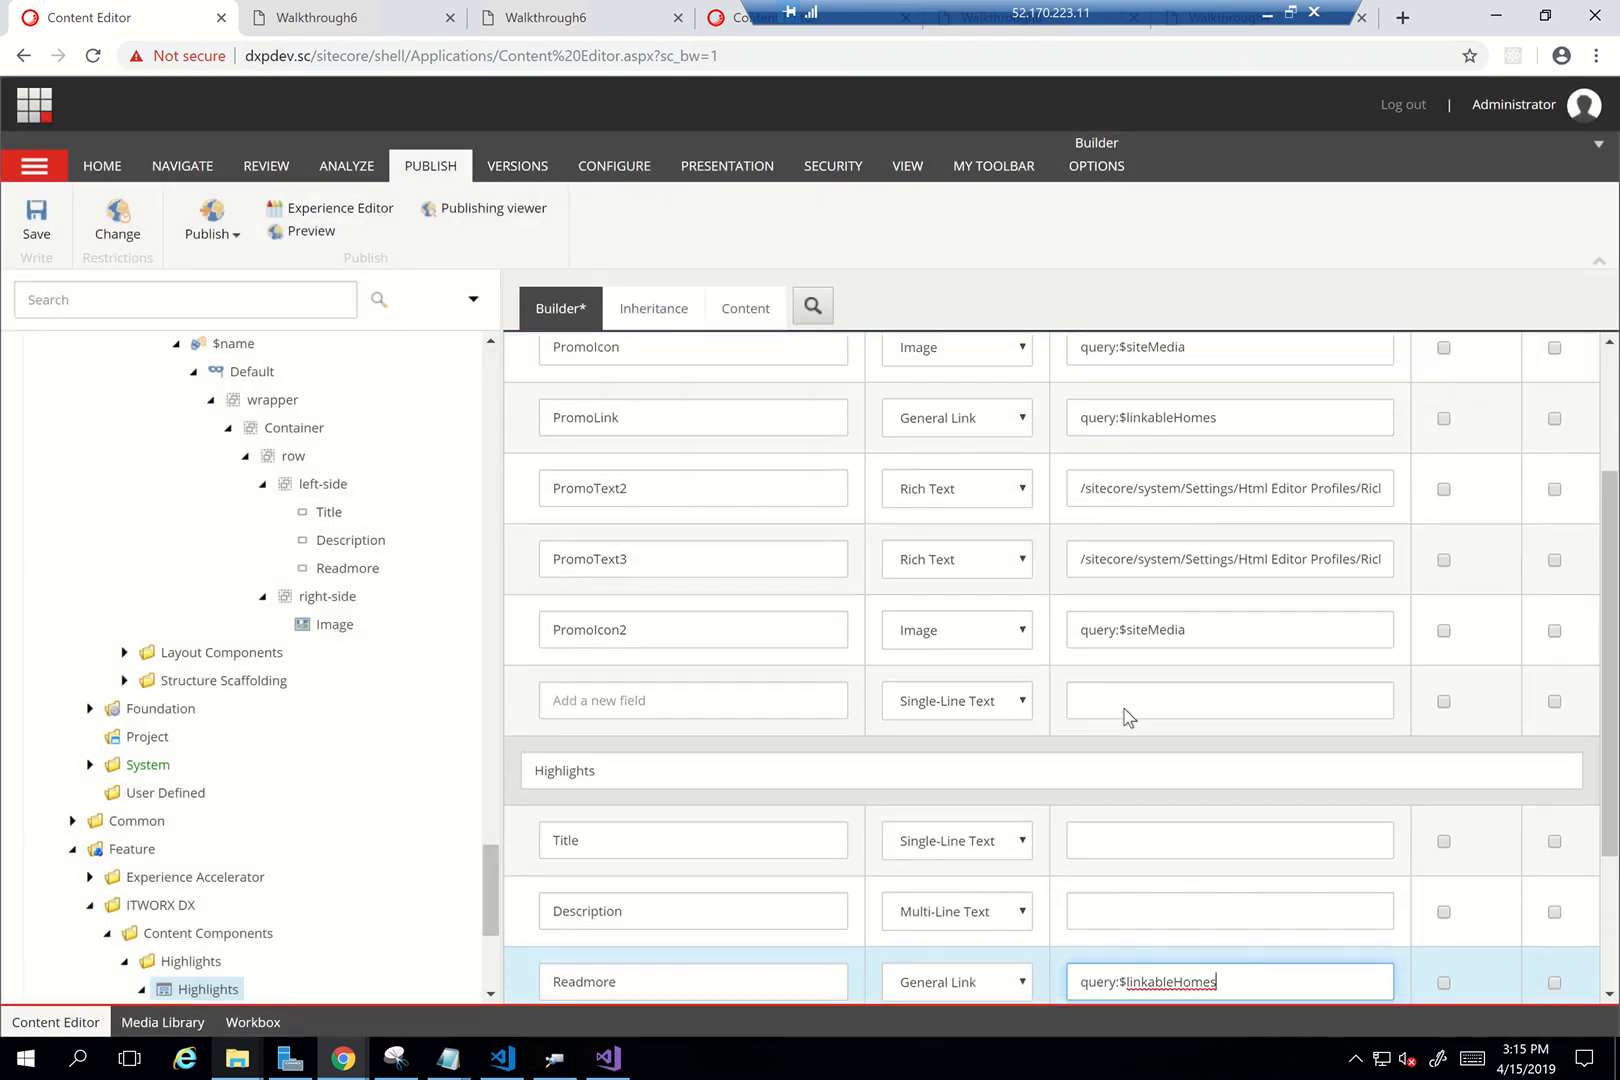
{"action": "left_click", "coordinate": [714, 425]}
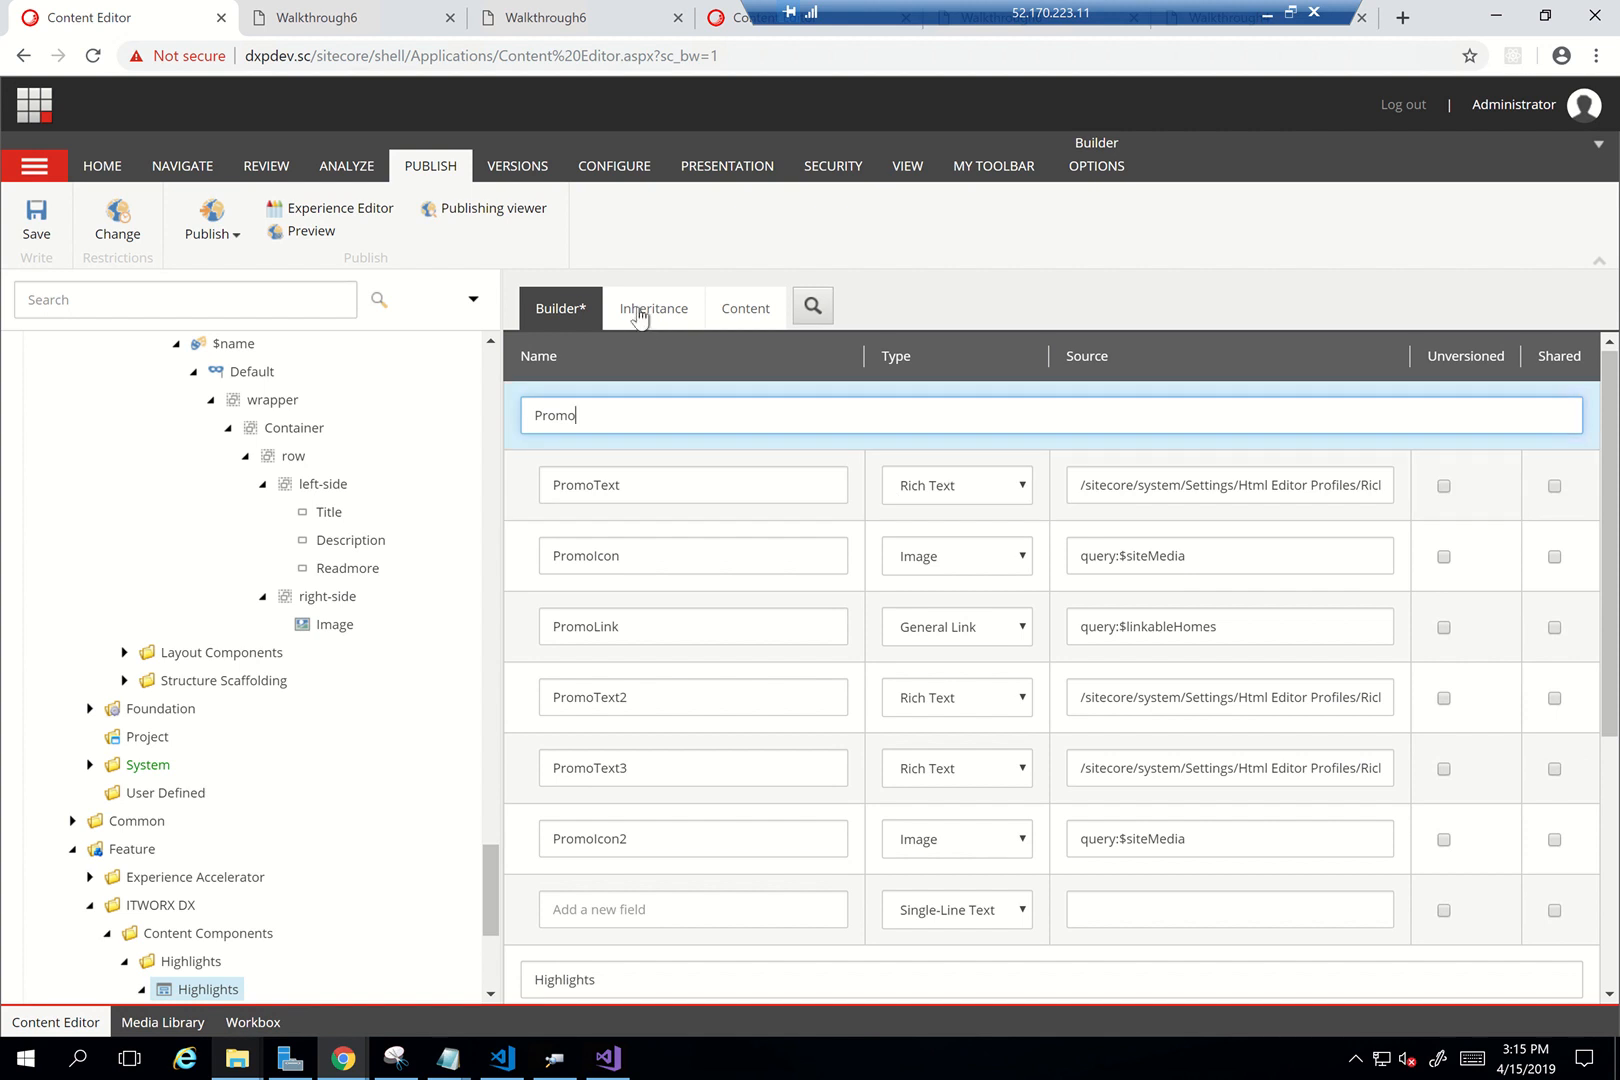
{"action": "left_click", "coordinate": [1096, 165]}
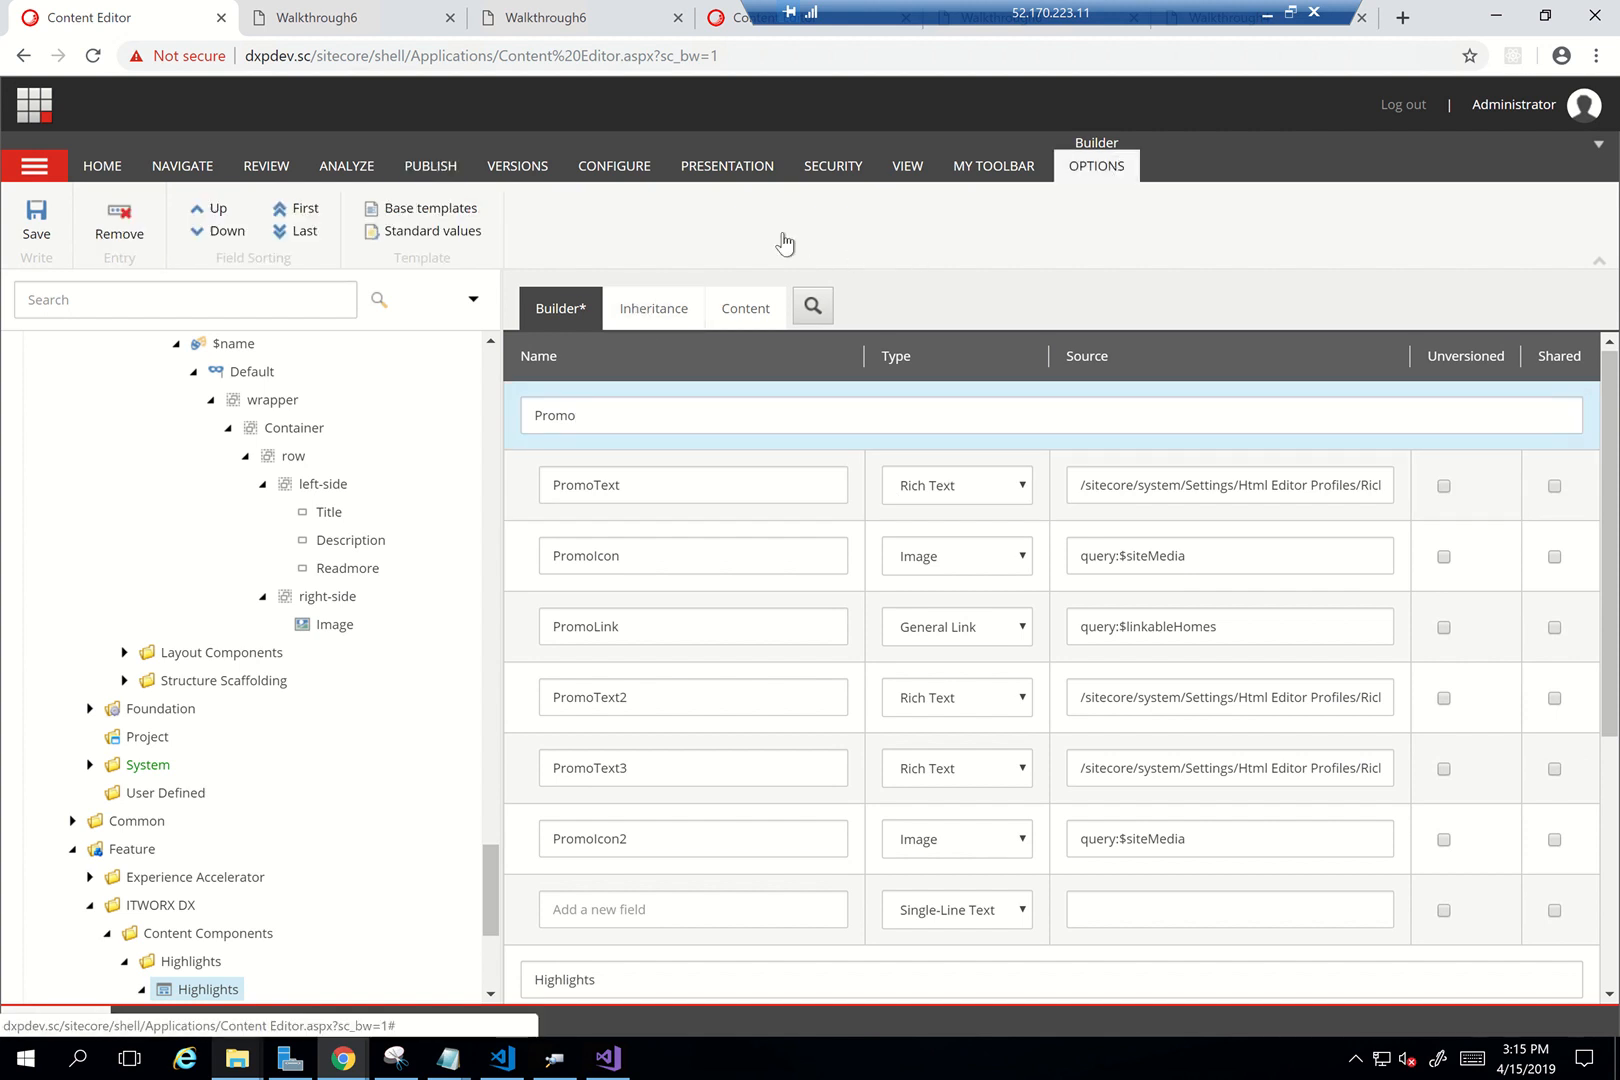
{"action": "left_click", "coordinate": [119, 233]}
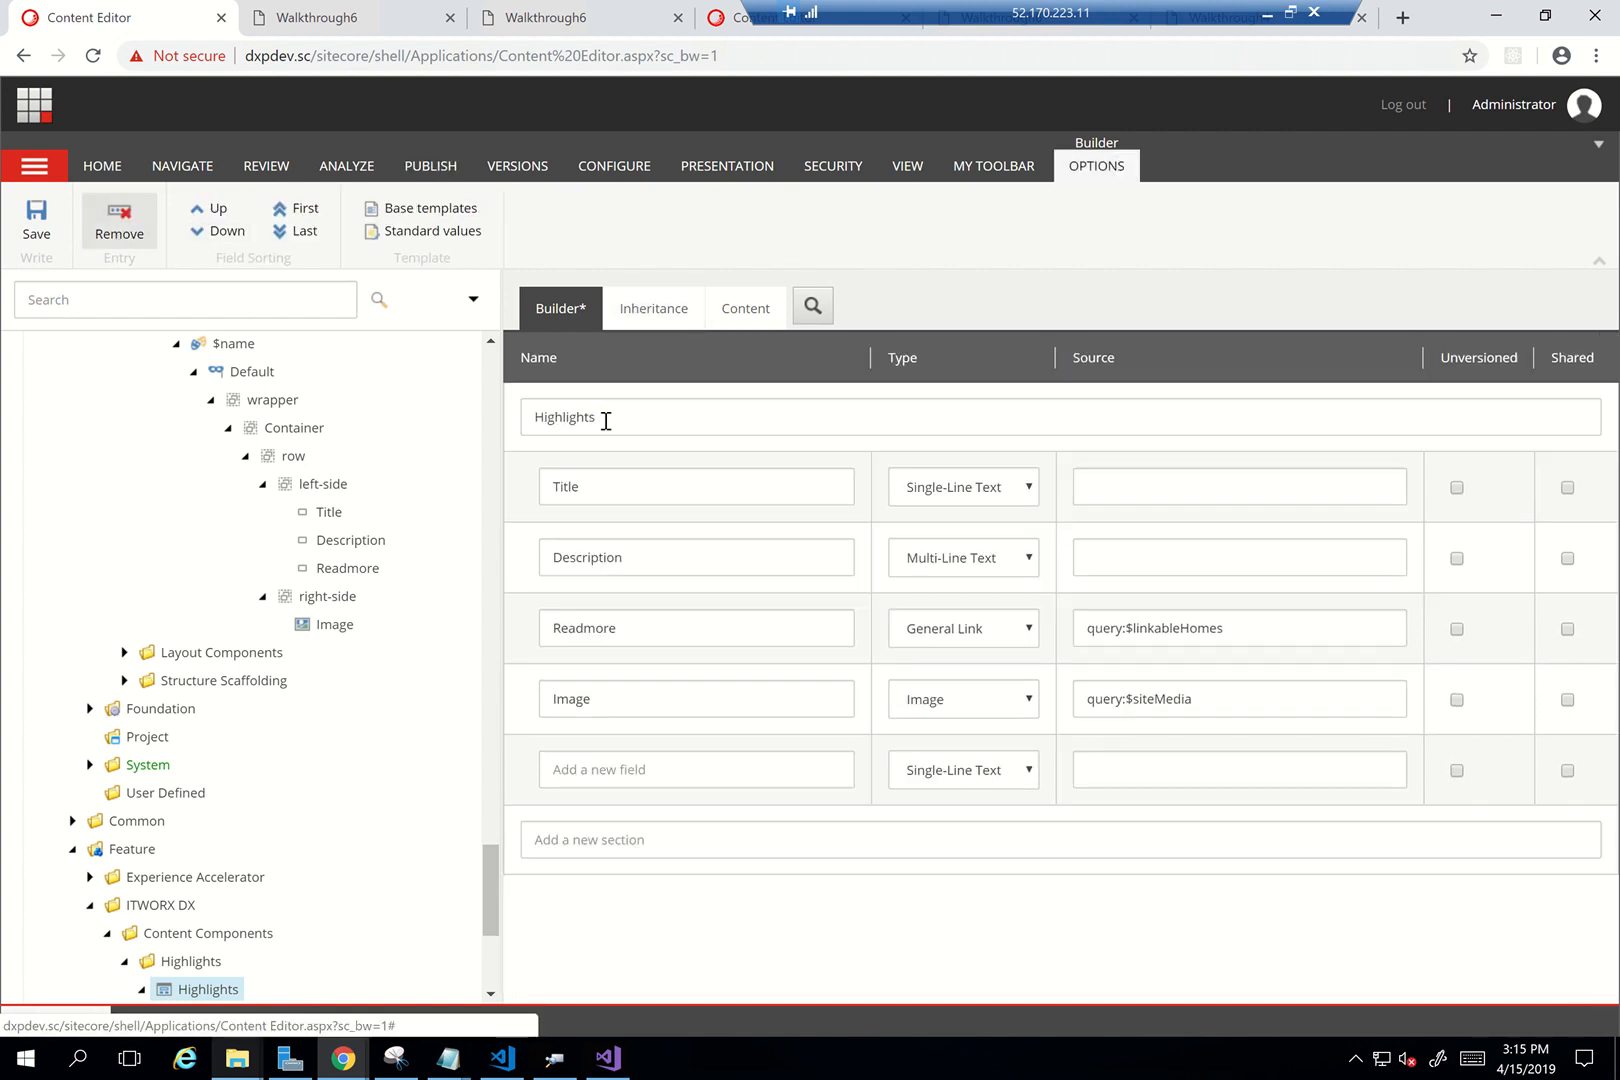
{"action": "left_click", "coordinate": [36, 222]}
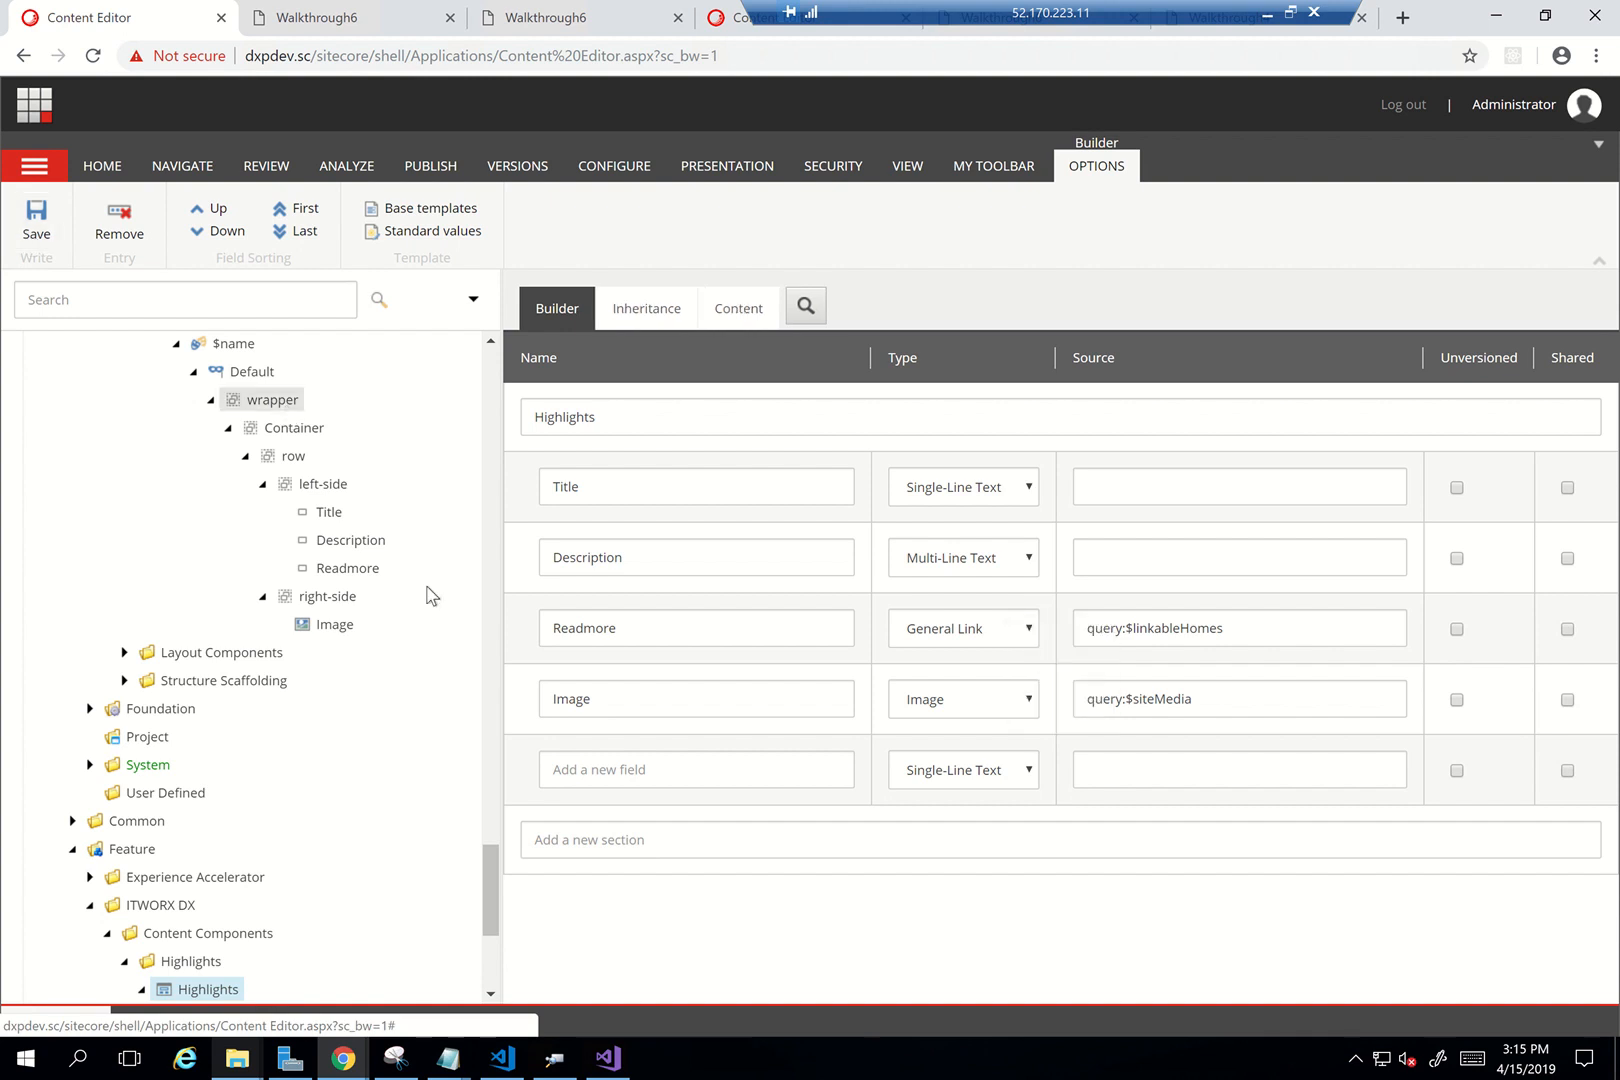
Run Scripts > Add Site module on Walkthrough6 to install the Highlights module
{"action": "scroll", "coordinate": [432, 597], "scroll_direction": "up", "scroll_amount": 10}
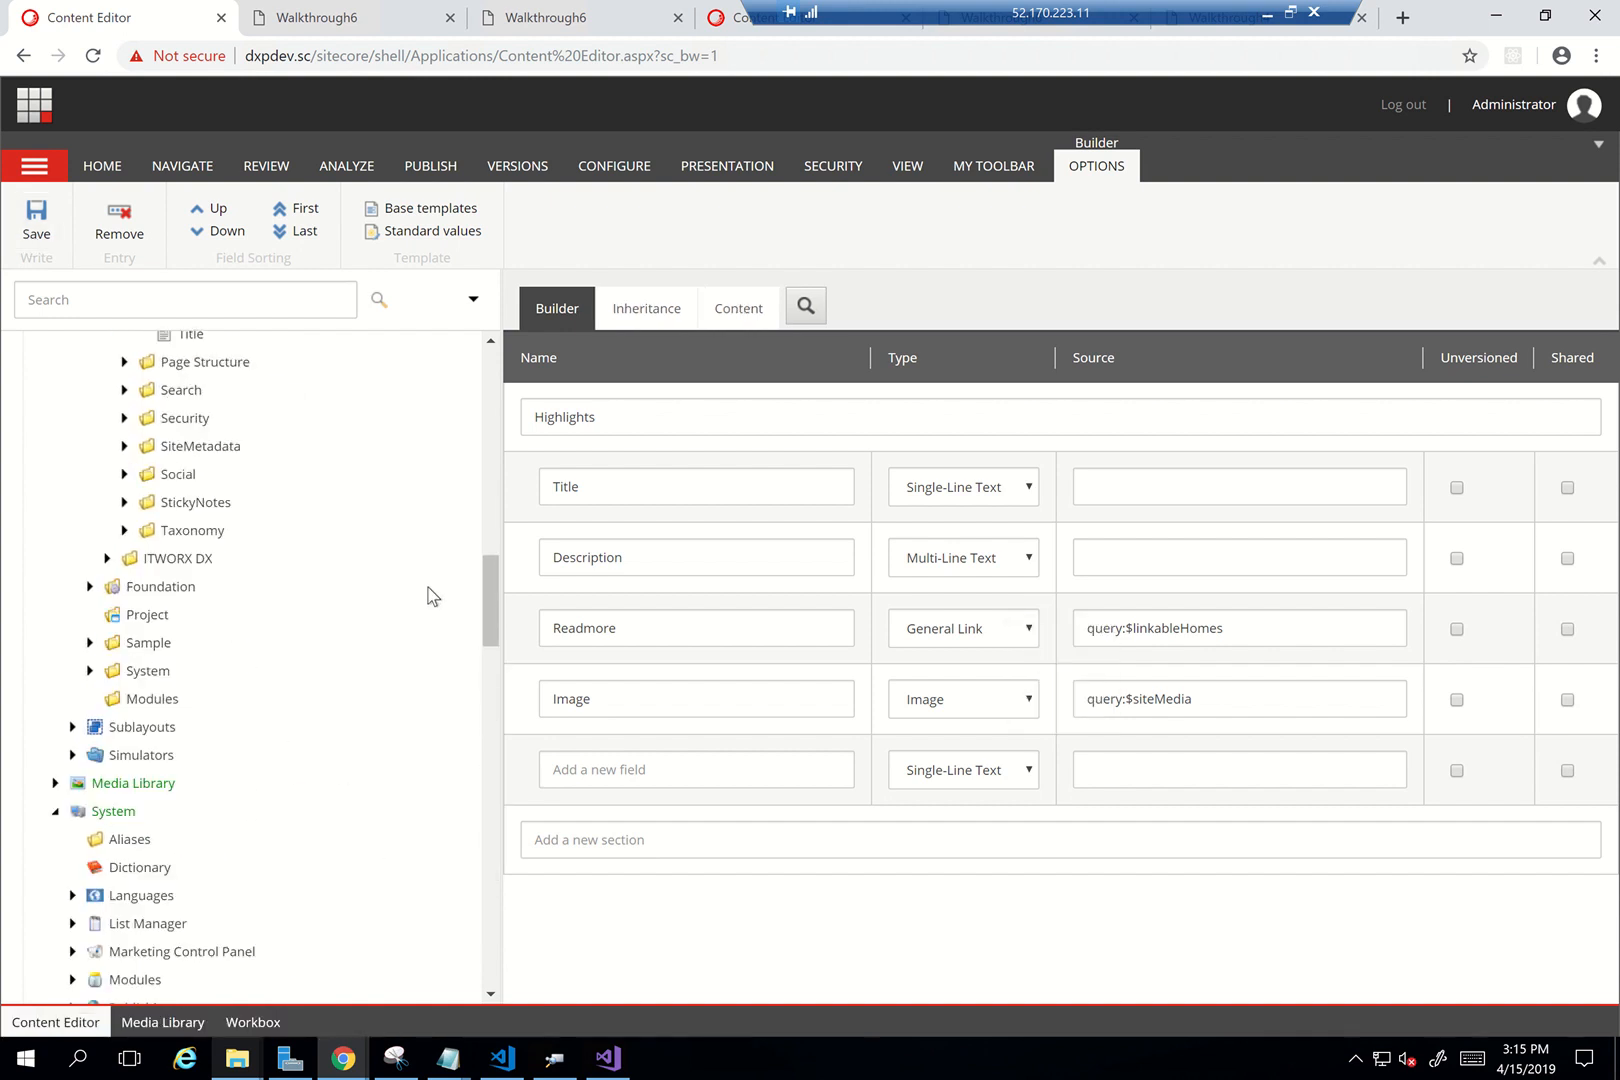
{"action": "scroll", "coordinate": [432, 597], "scroll_direction": "up", "scroll_amount": 4}
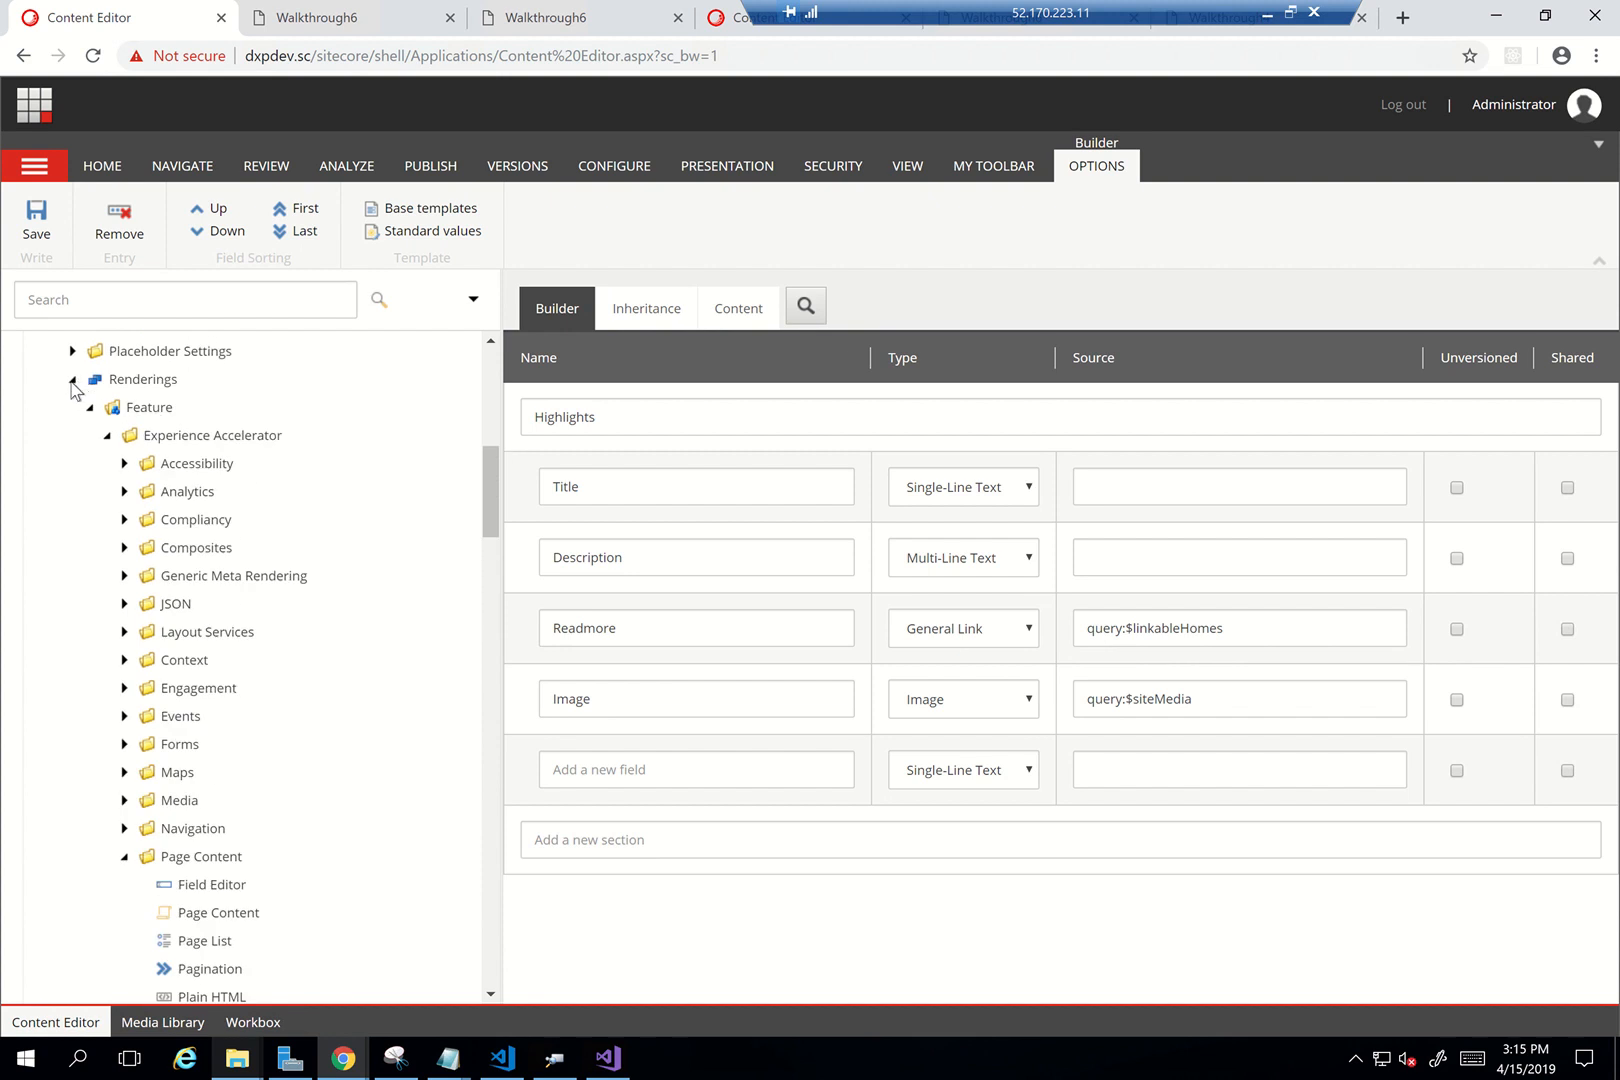
{"action": "scroll", "coordinate": [418, 425], "scroll_direction": "up", "scroll_amount": 7}
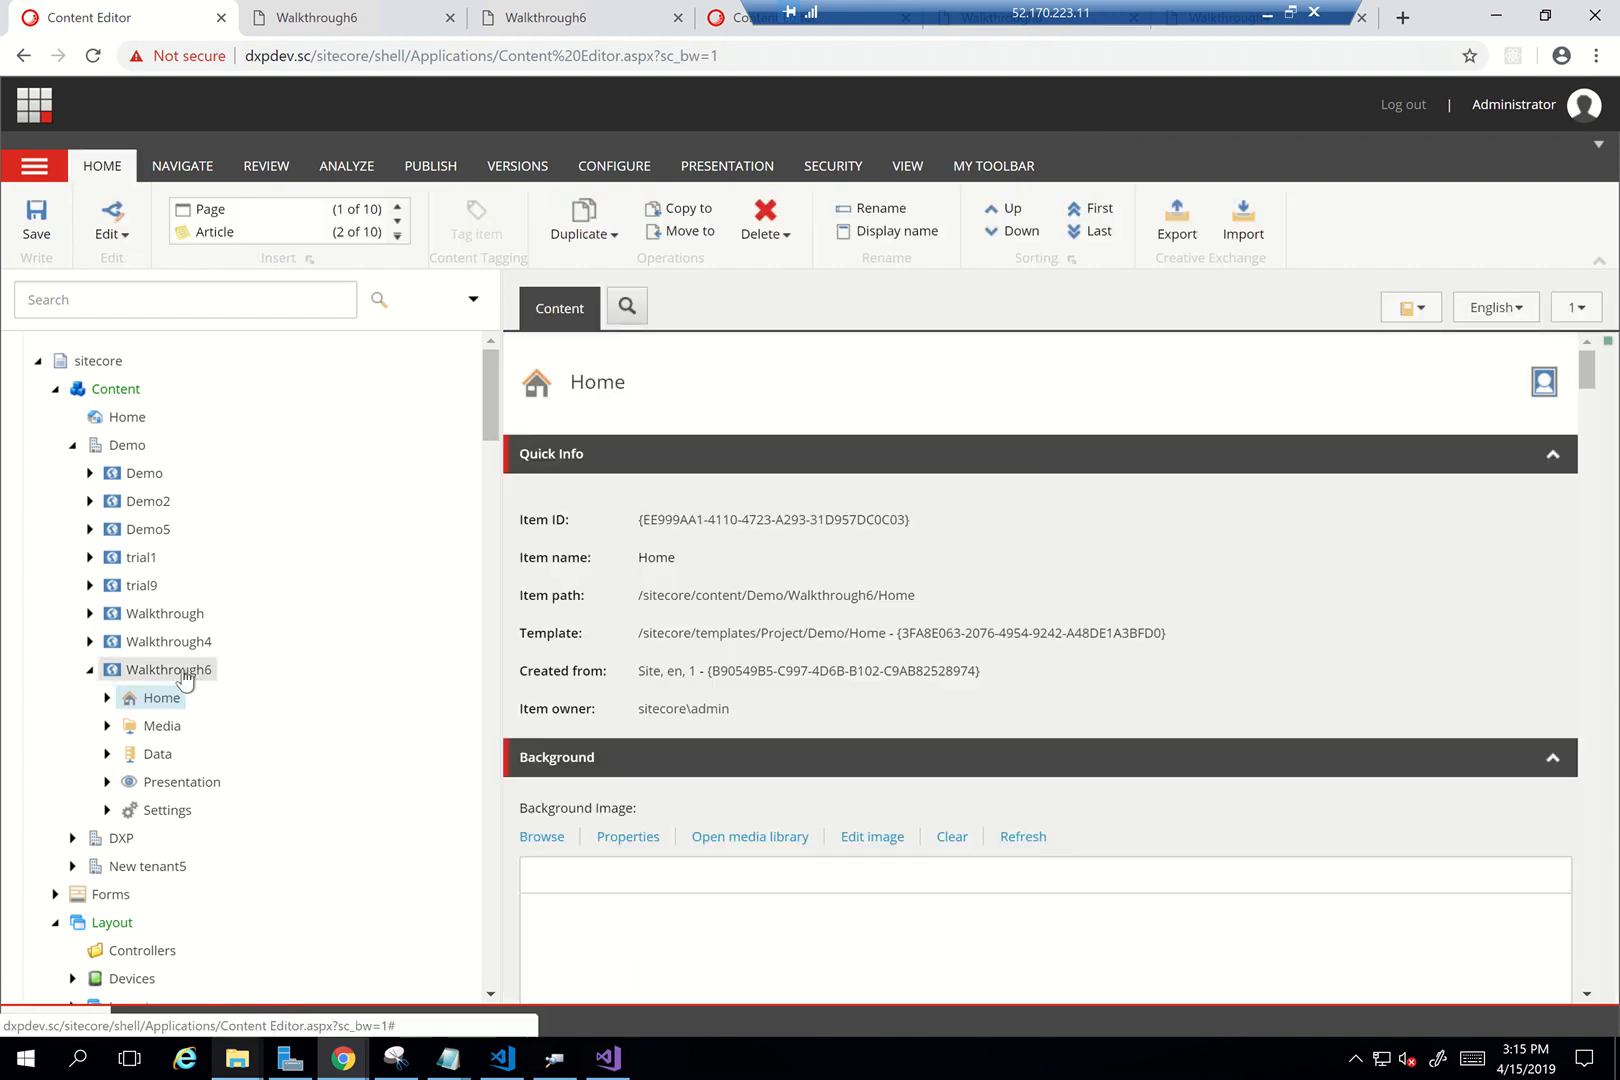
{"action": "right_click", "coordinate": [184, 678]}
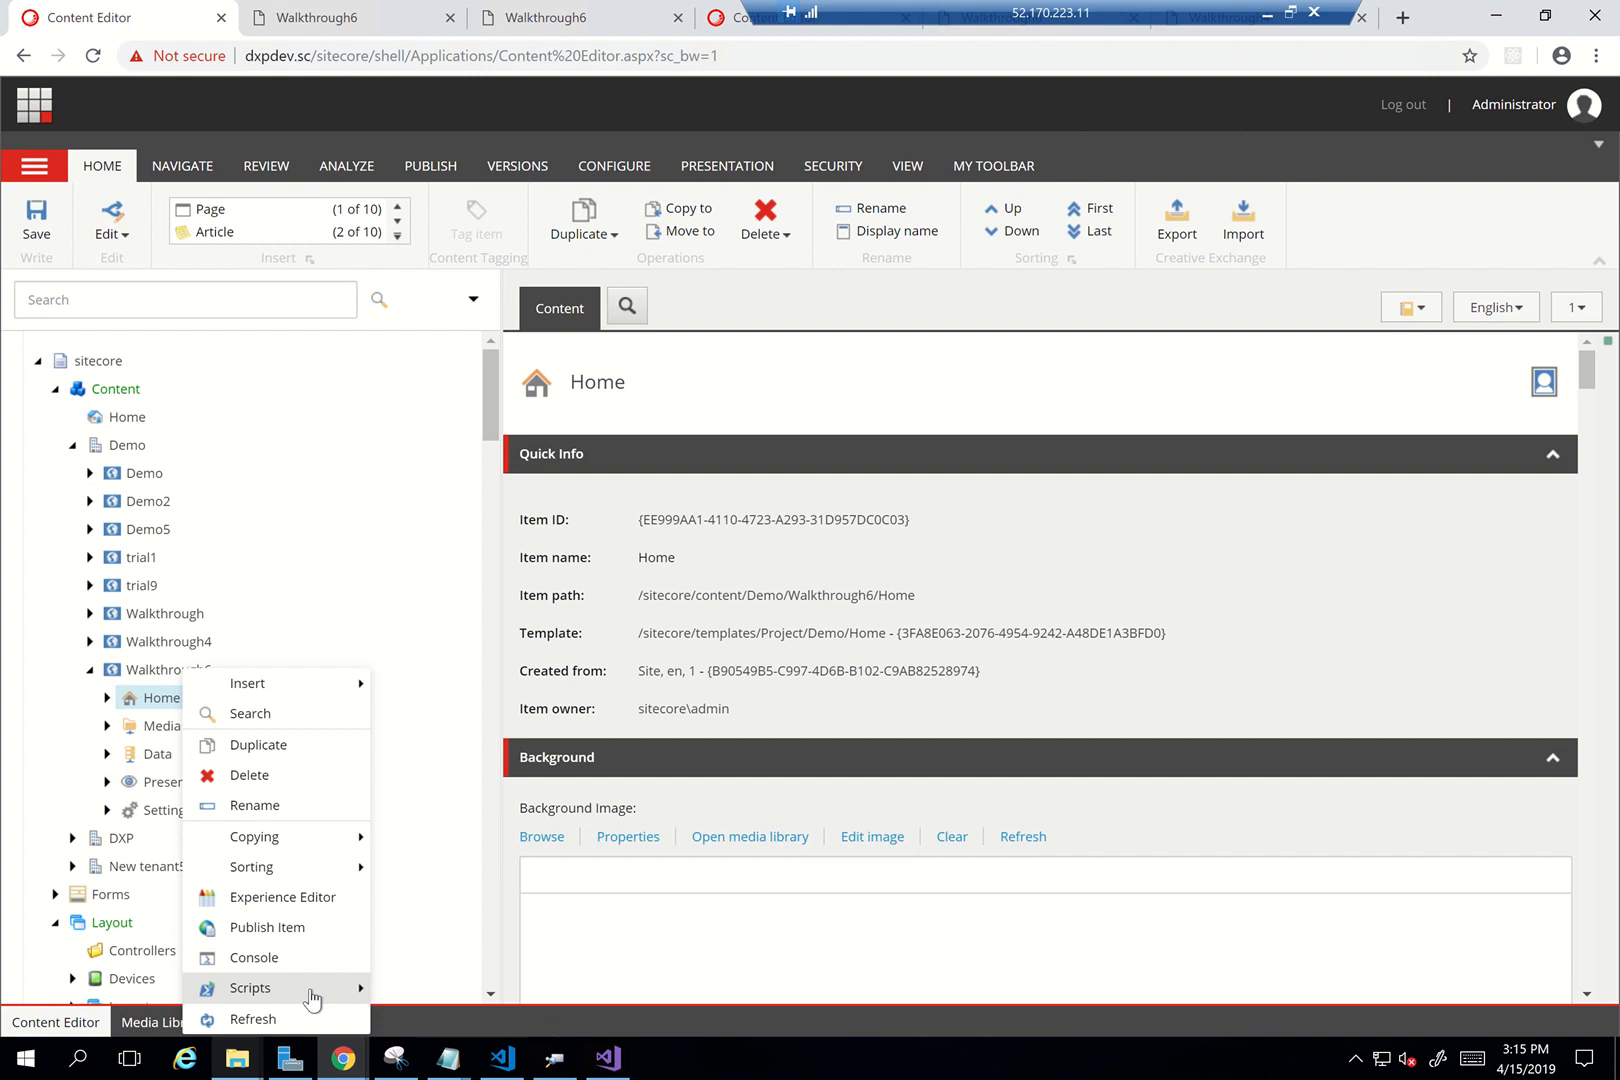
{"action": "mouse_move", "coordinate": [313, 993]}
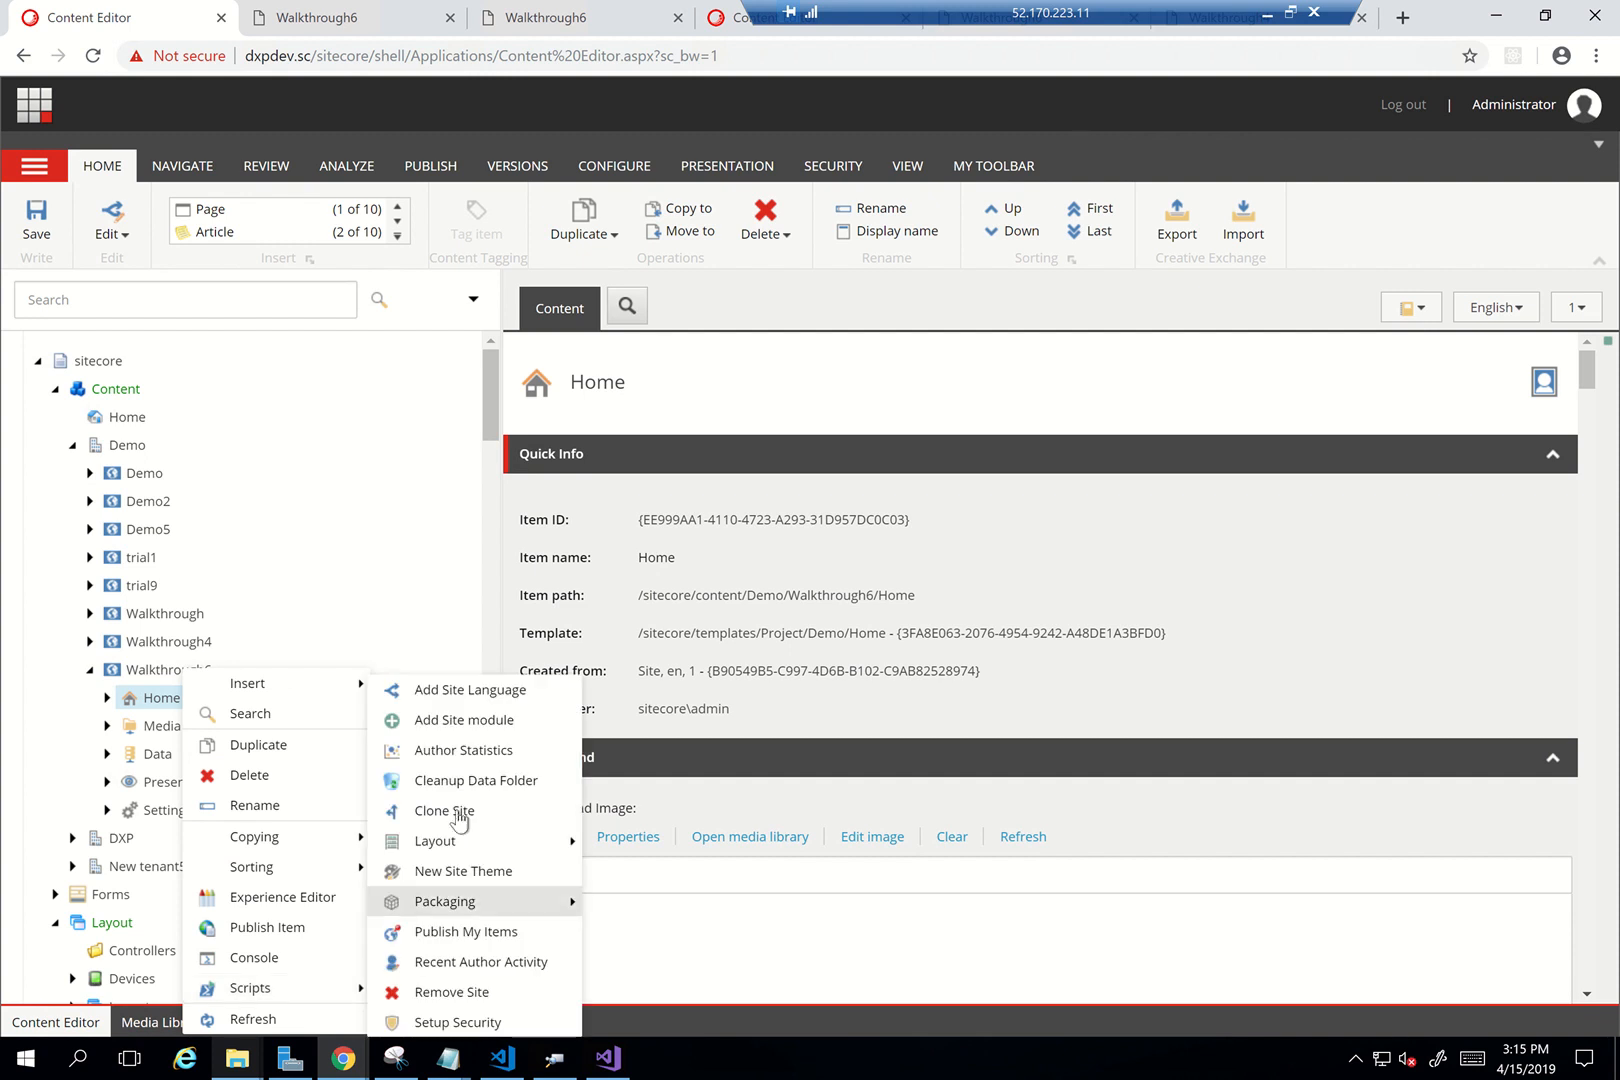
{"action": "left_click", "coordinate": [470, 725]}
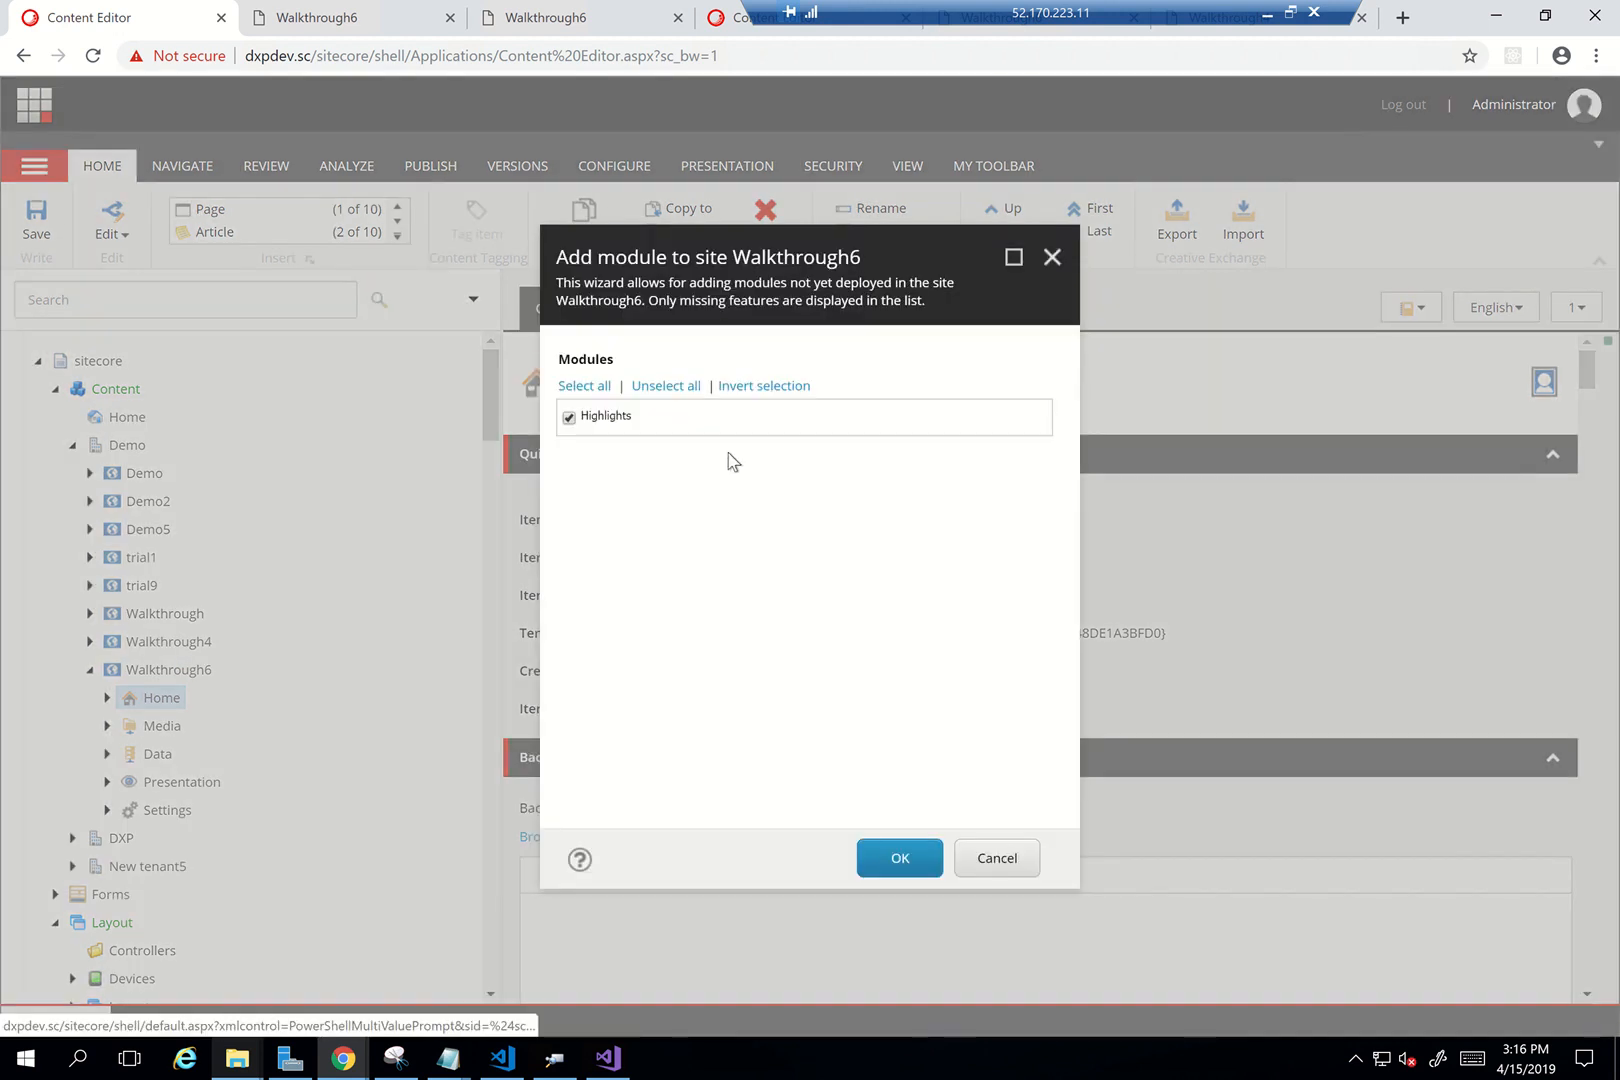
{"action": "left_click", "coordinate": [903, 868]}
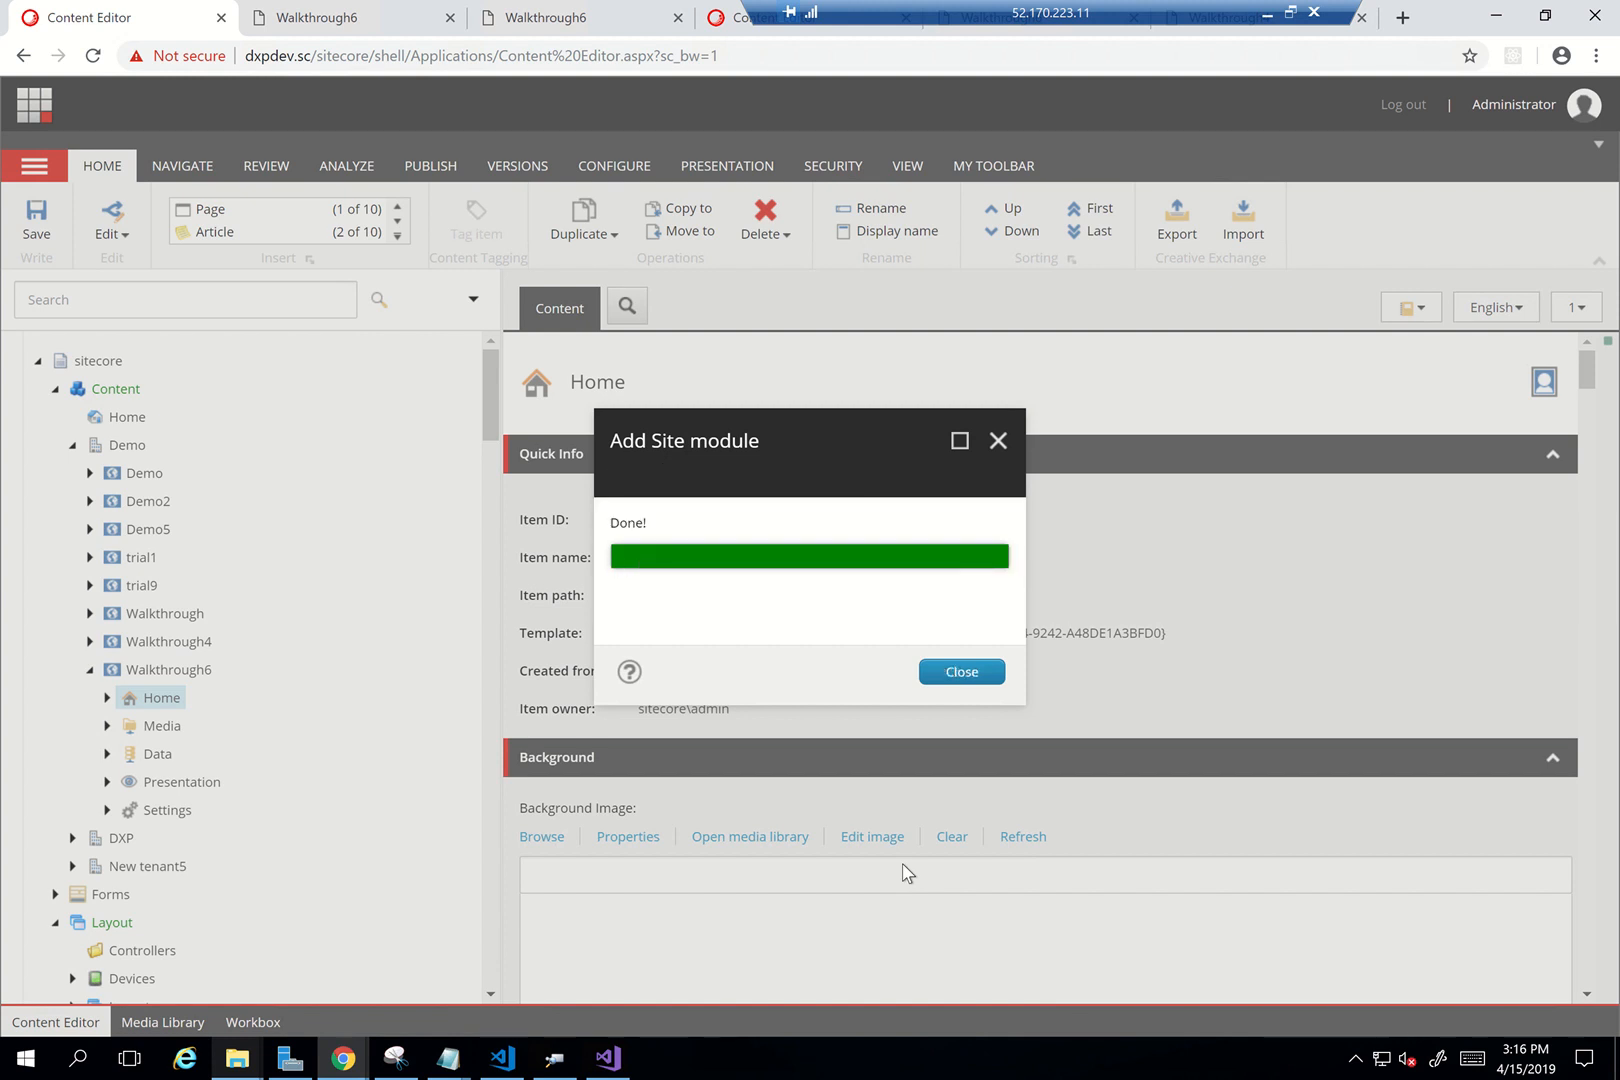
{"action": "left_click", "coordinate": [982, 676]}
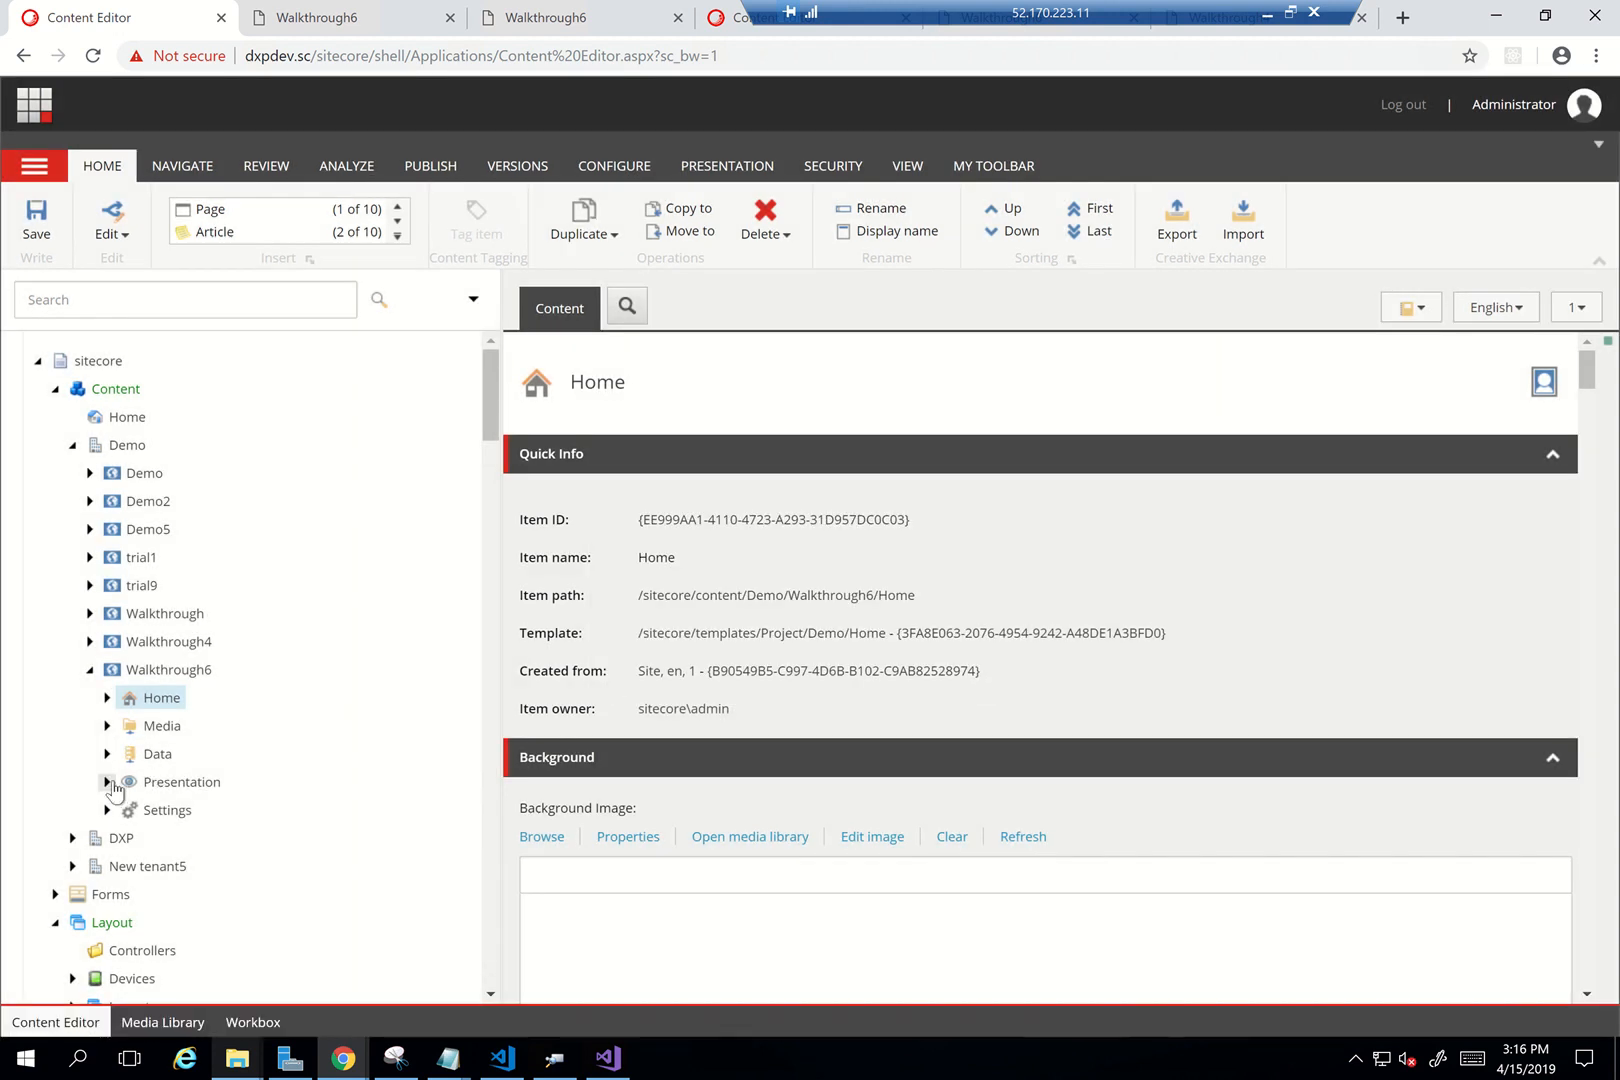
Expand Presentation > Rendering Variants > Highlights > Default > wrapper > Container in Walkthrough6
{"action": "left_click", "coordinate": [107, 782]}
{"action": "scroll", "coordinate": [318, 788], "scroll_direction": "down", "scroll_amount": 1}
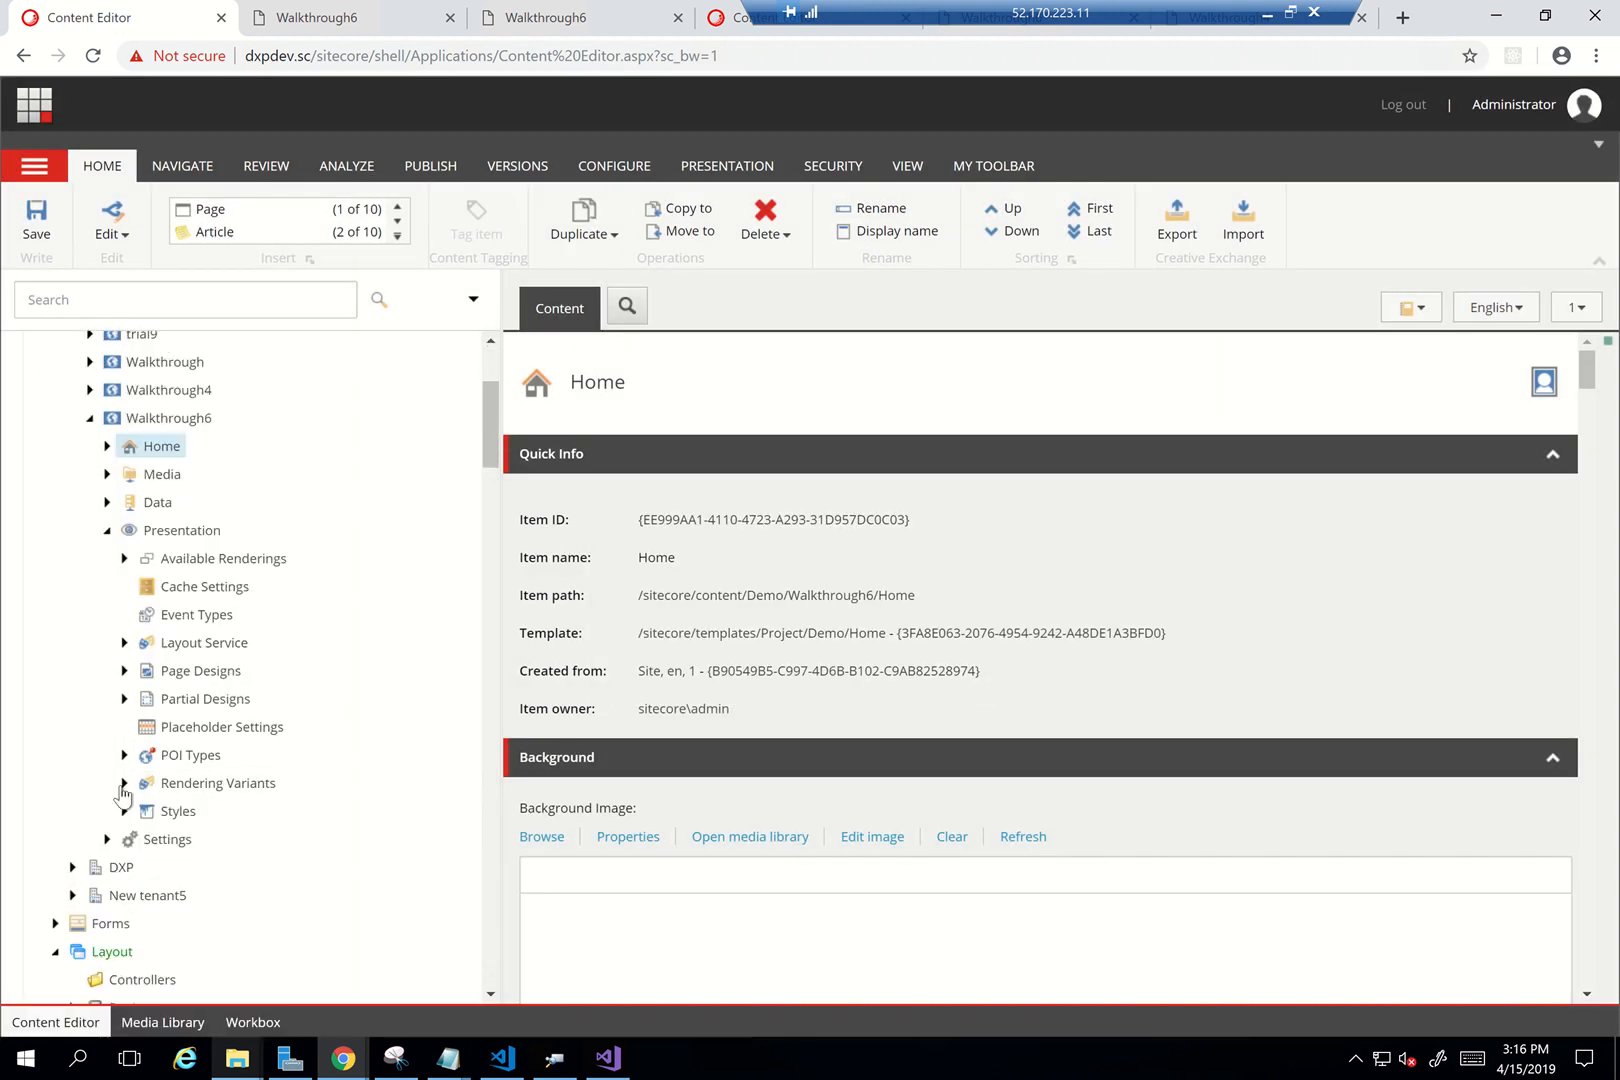
{"action": "left_click", "coordinate": [124, 783]}
{"action": "scroll", "coordinate": [250, 812], "scroll_direction": "down", "scroll_amount": 5}
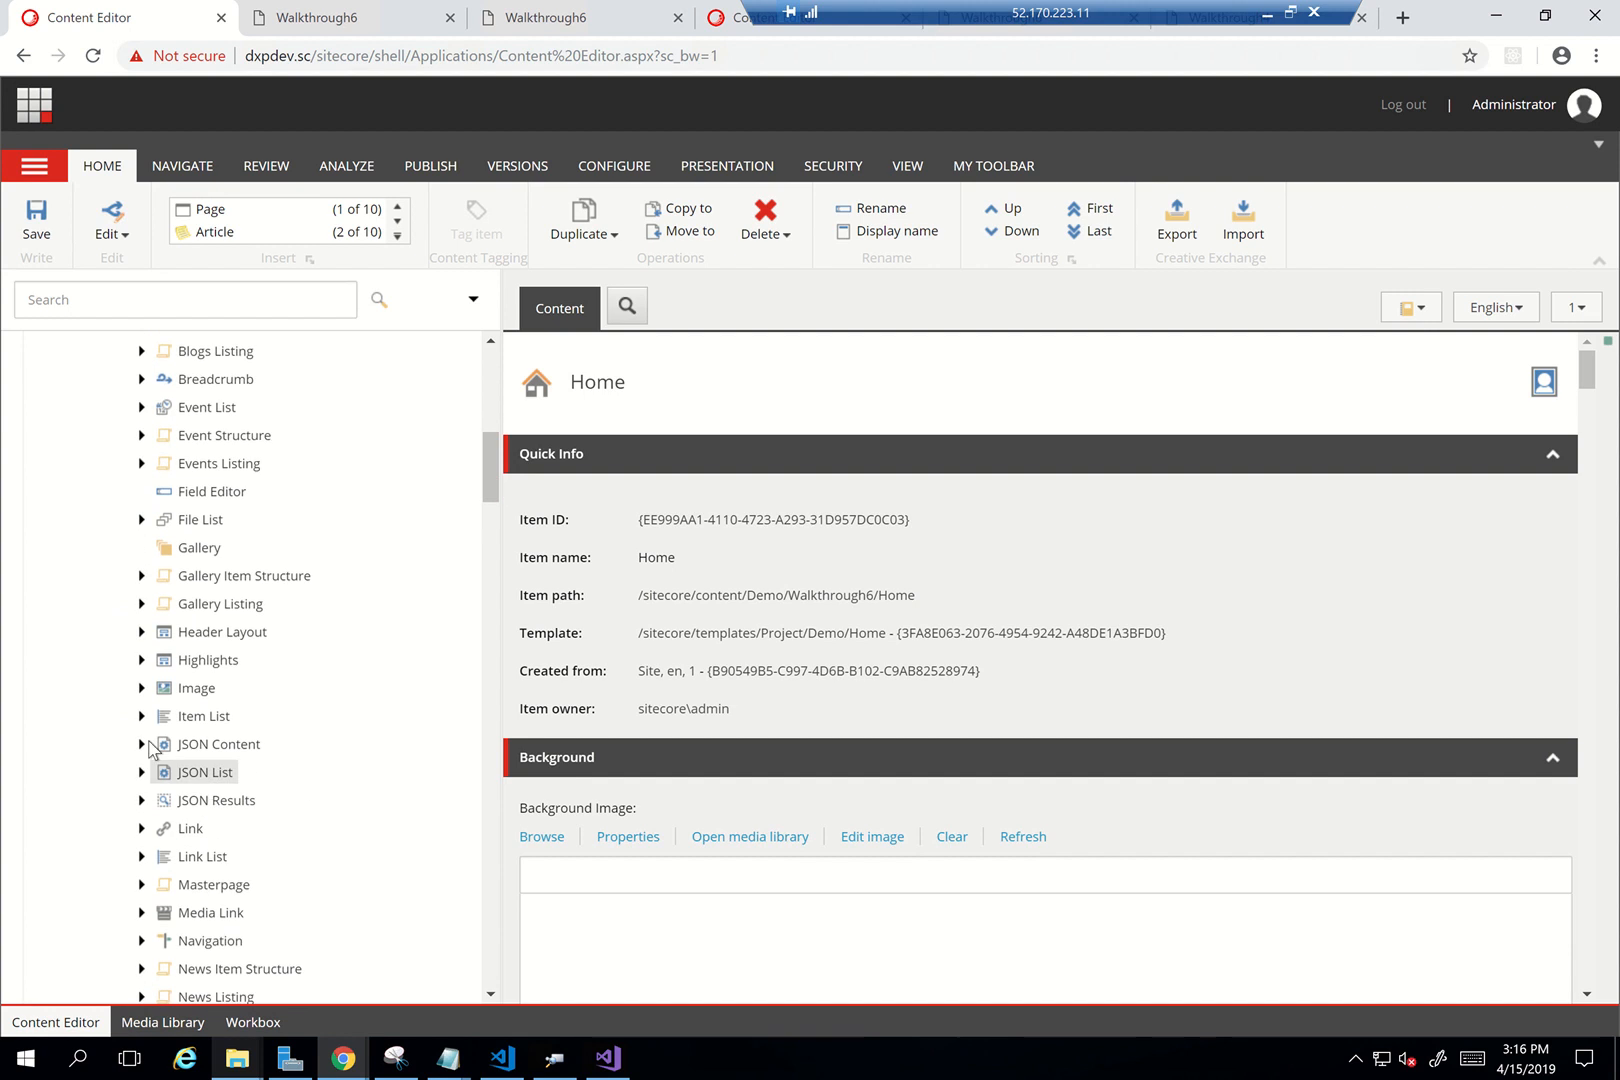
{"action": "left_click", "coordinate": [141, 661]}
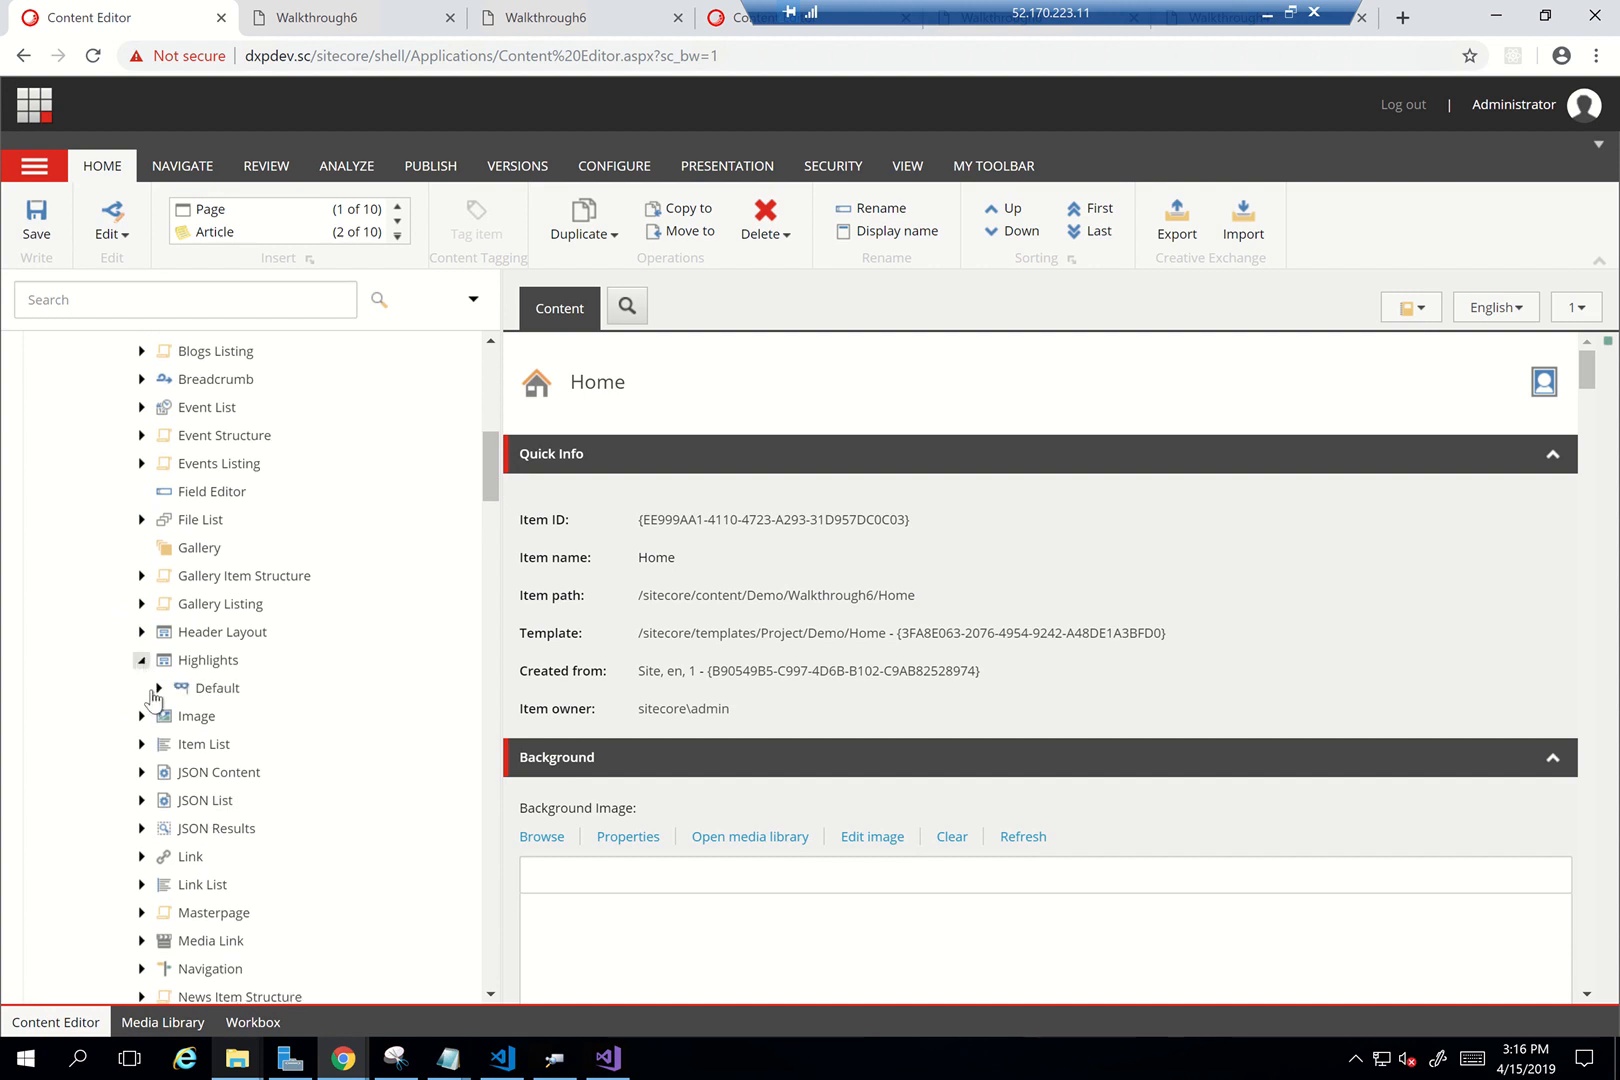
{"action": "left_click", "coordinate": [158, 688]}
{"action": "left_click", "coordinate": [176, 716]}
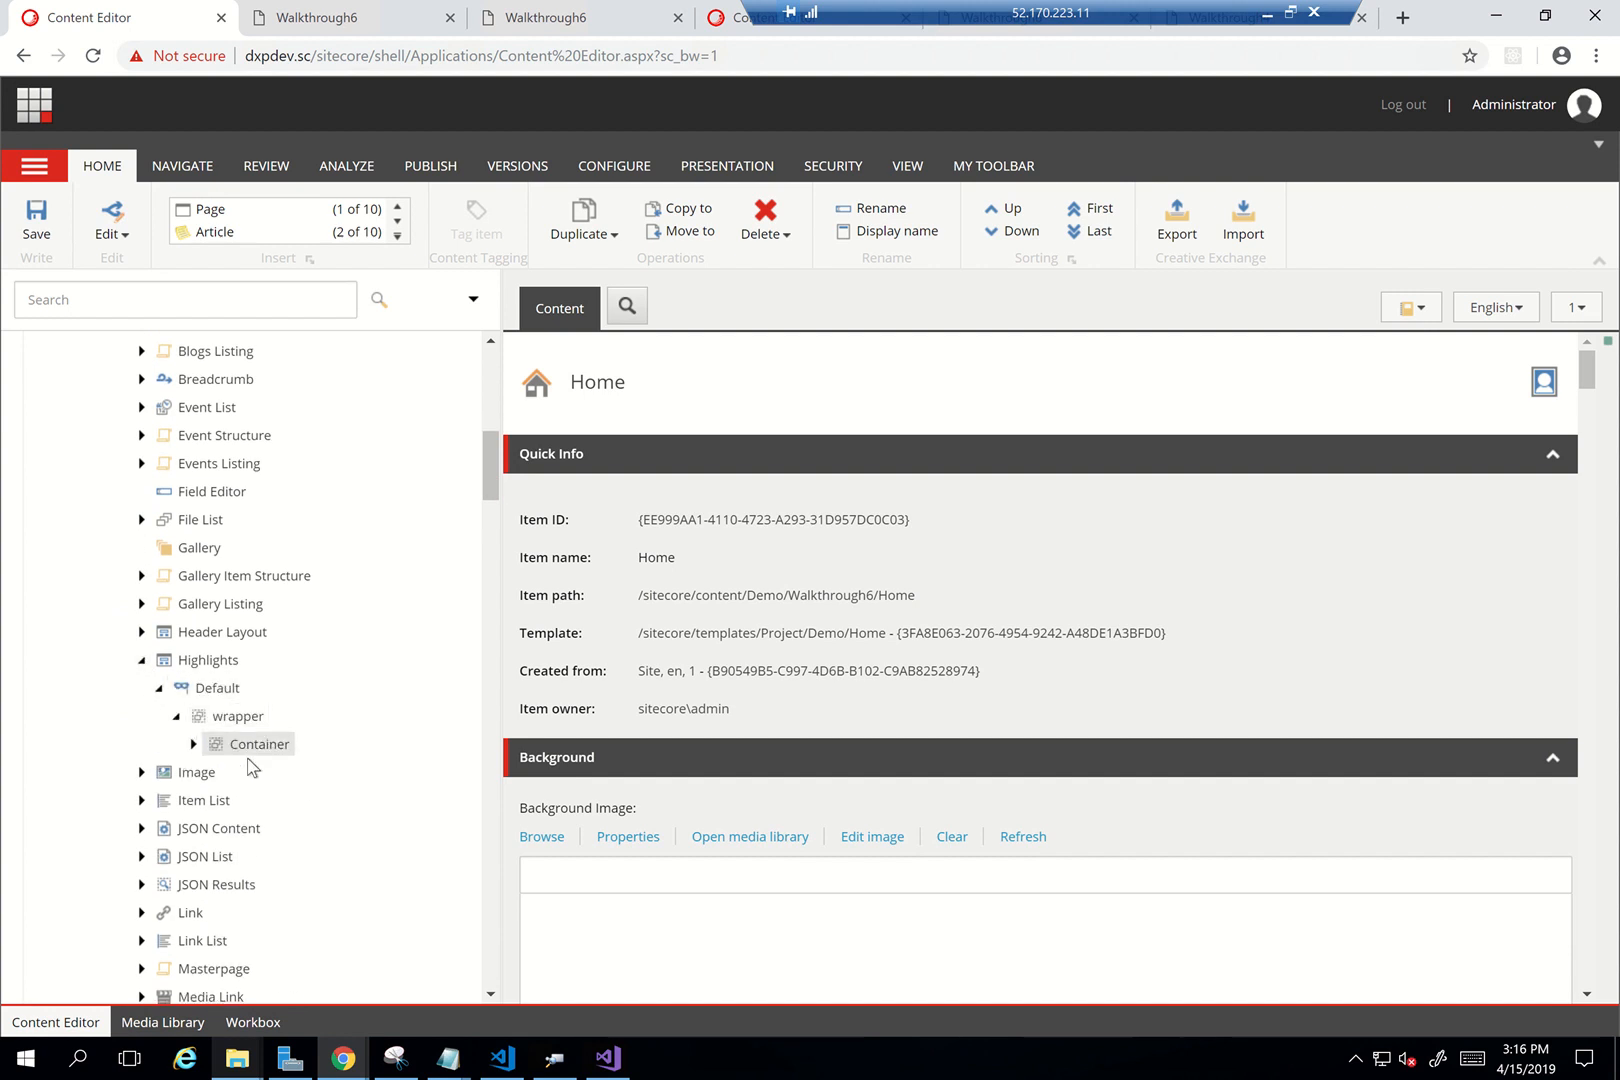
{"action": "left_click", "coordinate": [193, 744]}
{"action": "scroll", "coordinate": [345, 740], "scroll_direction": "up", "scroll_amount": 2}
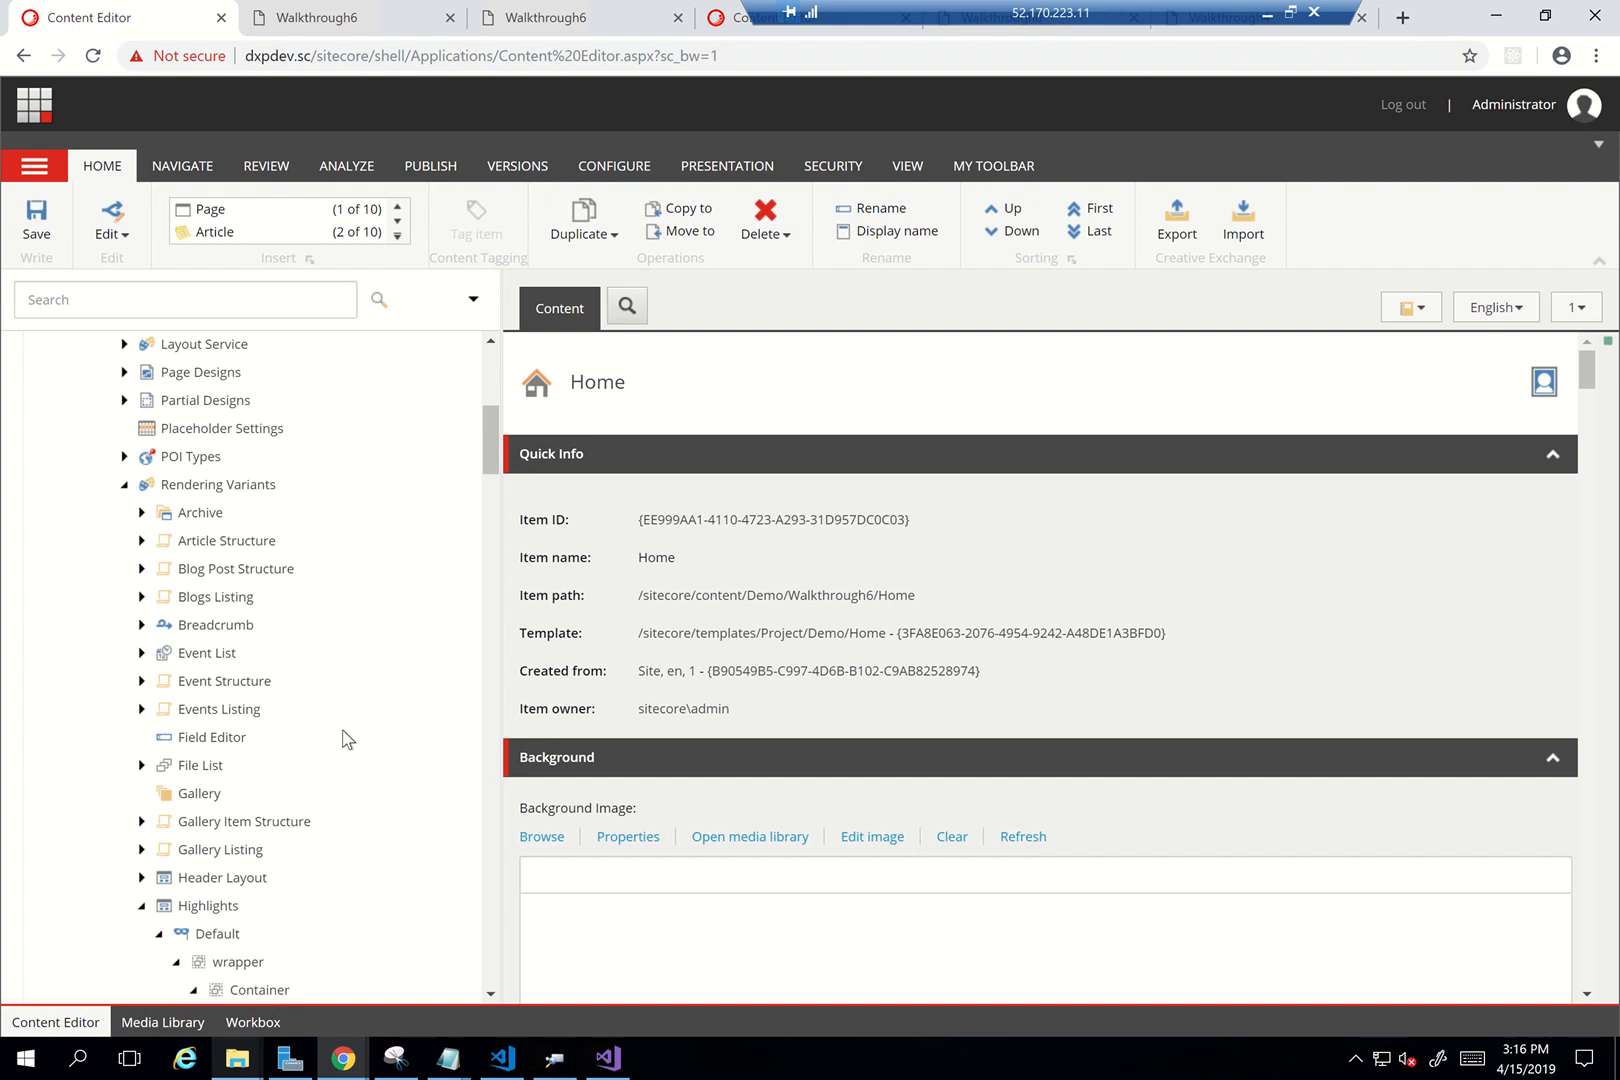
{"action": "scroll", "coordinate": [345, 740], "scroll_direction": "up", "scroll_amount": 2}
Collapse Rendering Variants, expand Home's children, and show the PUBLISH options
{"action": "left_click", "coordinate": [124, 722]}
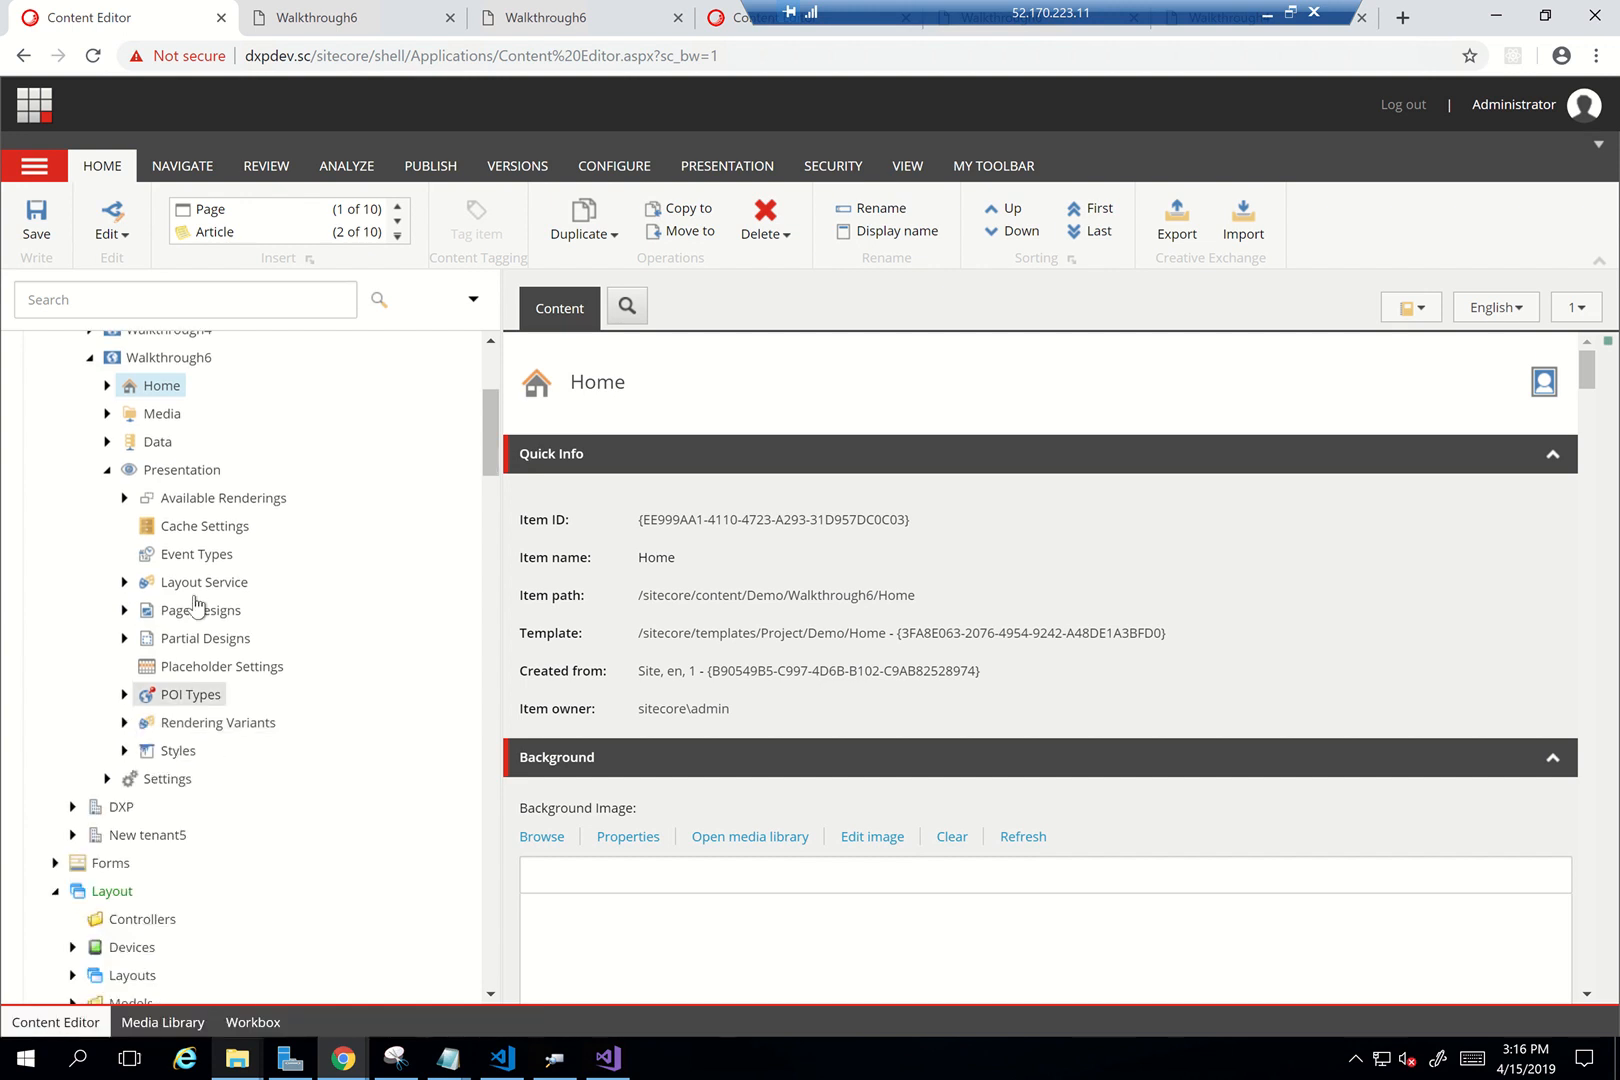
{"action": "left_click", "coordinate": [107, 385]}
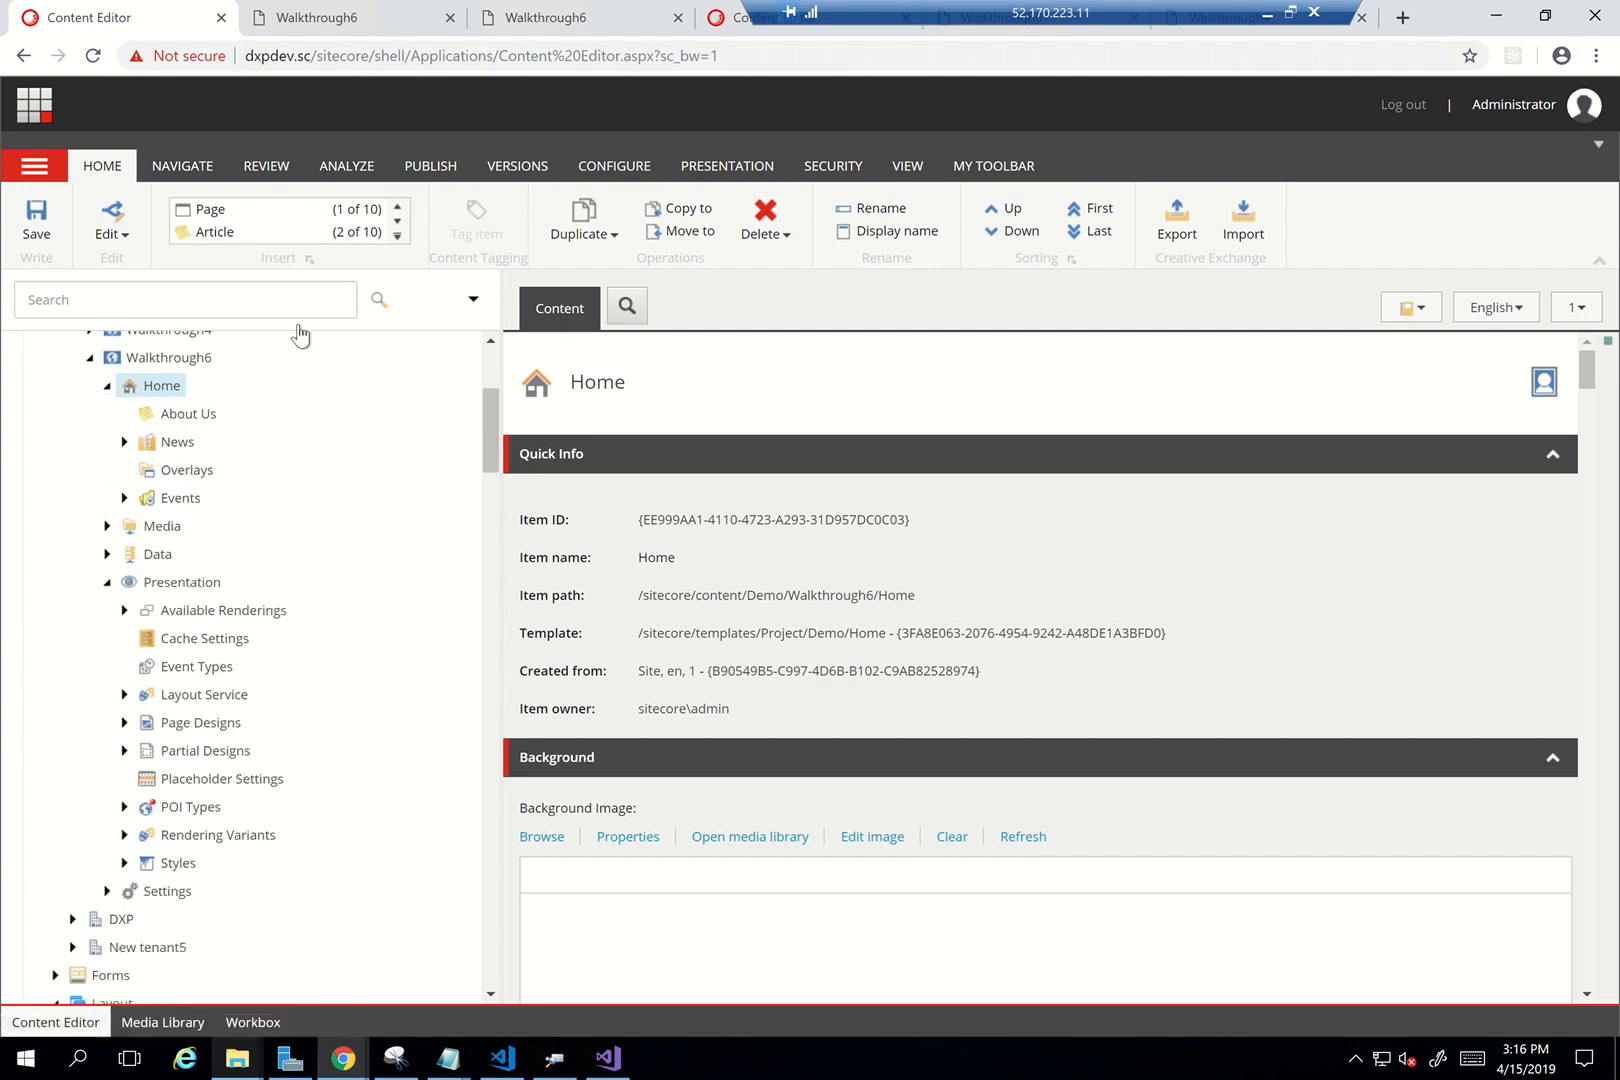
{"action": "left_click", "coordinate": [432, 168]}
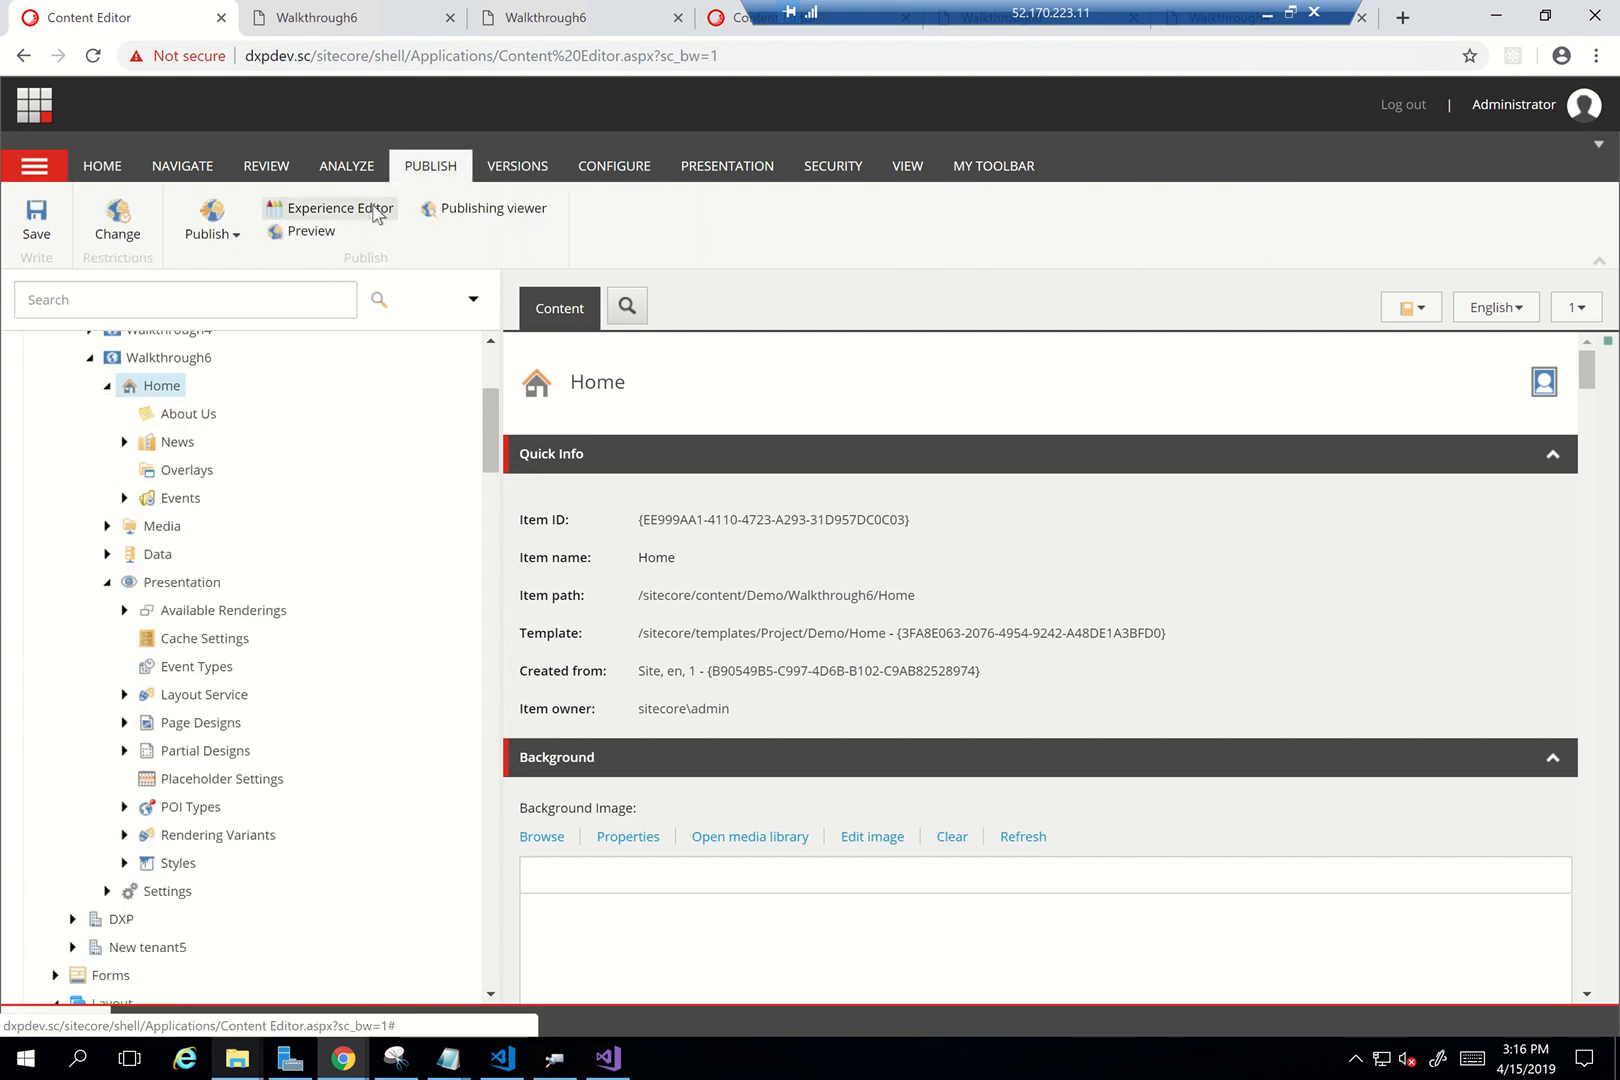
Save Home, open it in Experience Editor, and drag Highlights below the purple banner
{"action": "left_click", "coordinate": [373, 209]}
{"action": "left_click", "coordinate": [812, 638]}
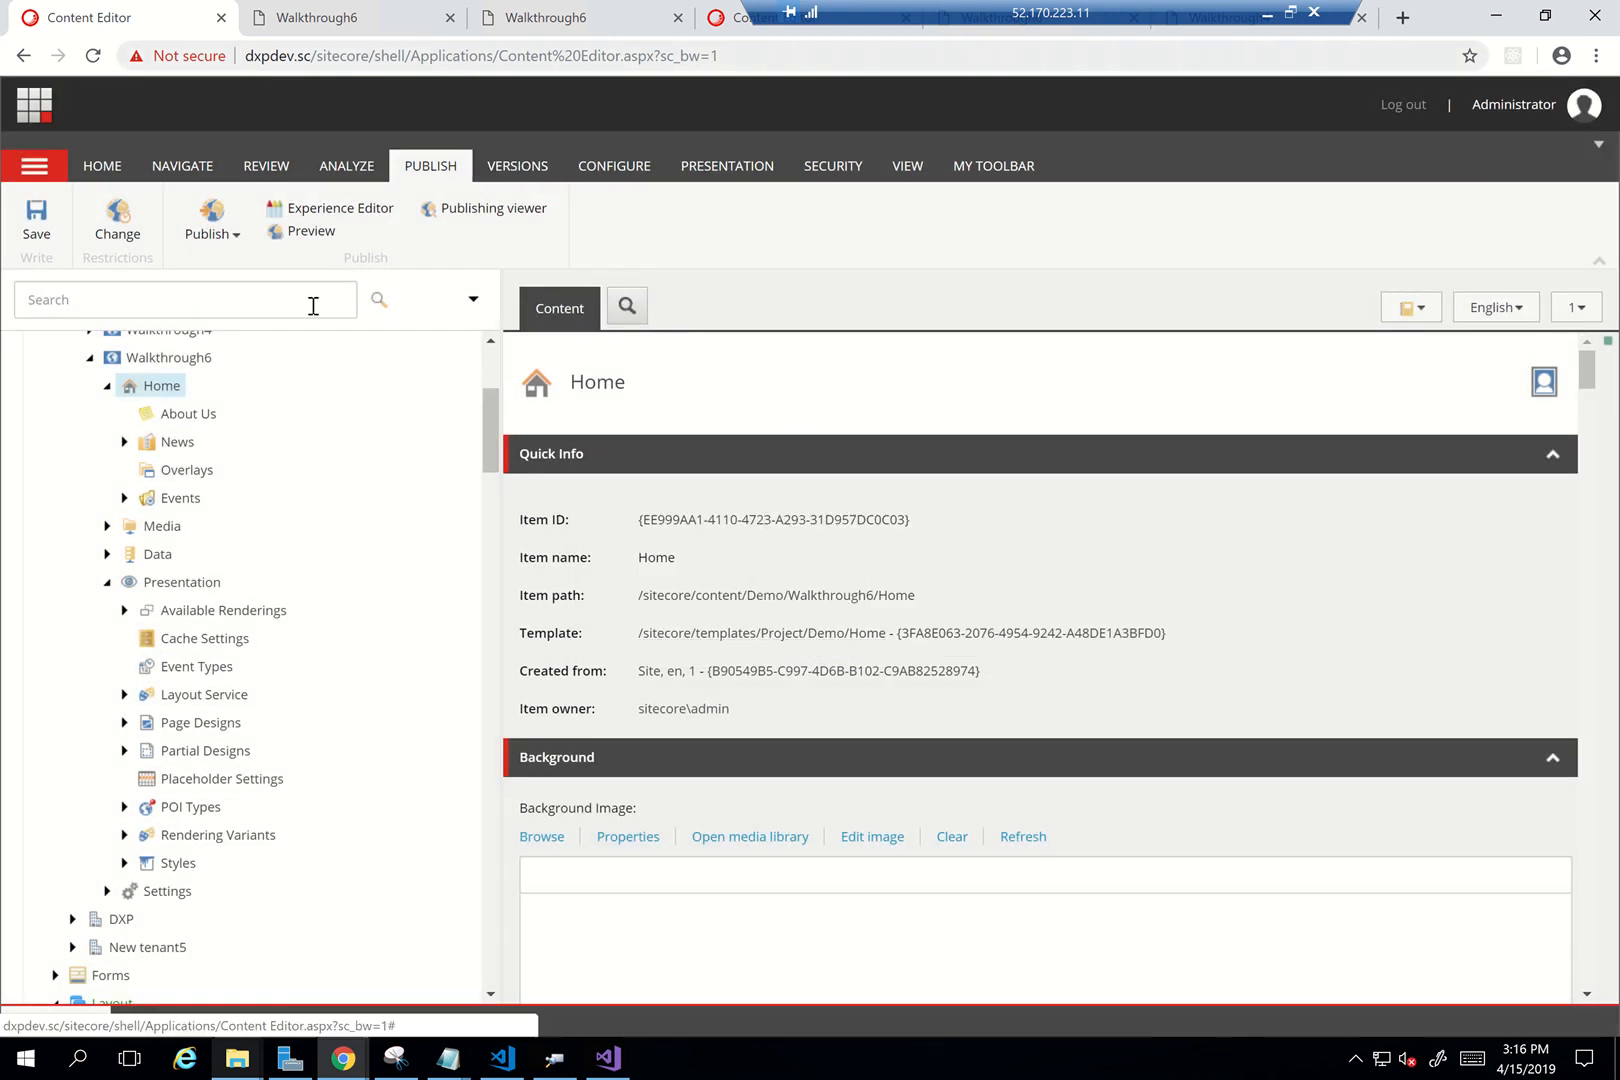
{"action": "left_click", "coordinate": [296, 208]}
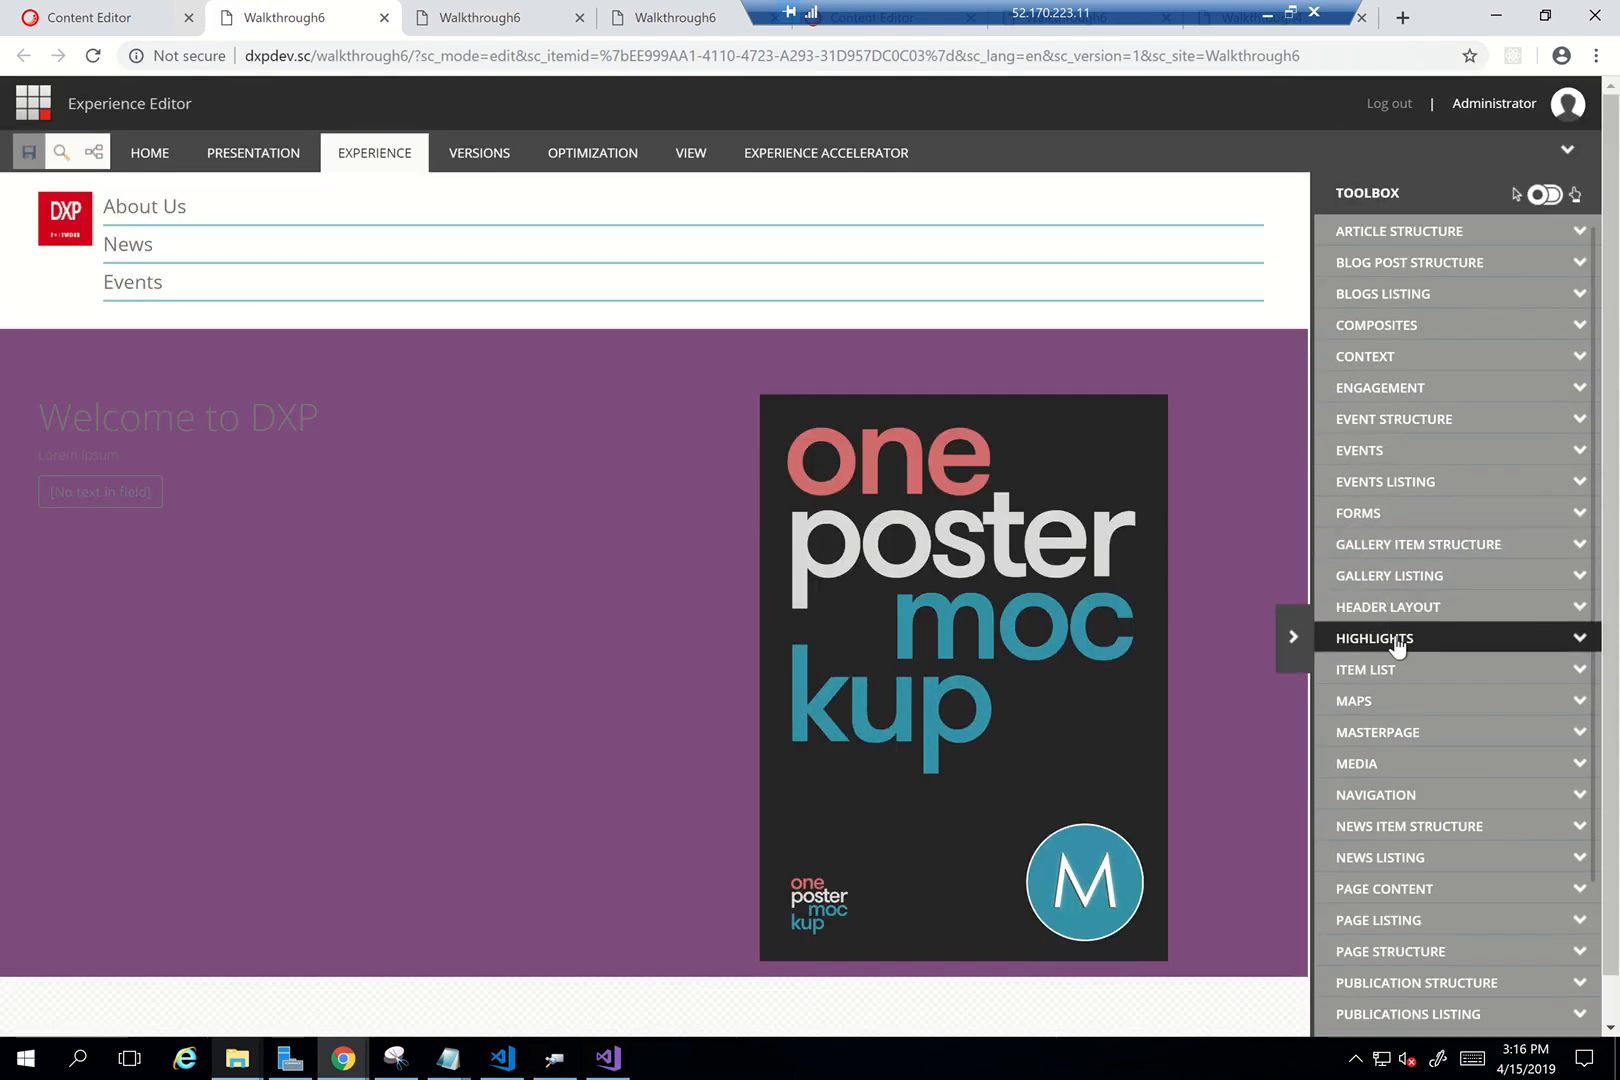
{"action": "left_click", "coordinate": [1395, 643]}
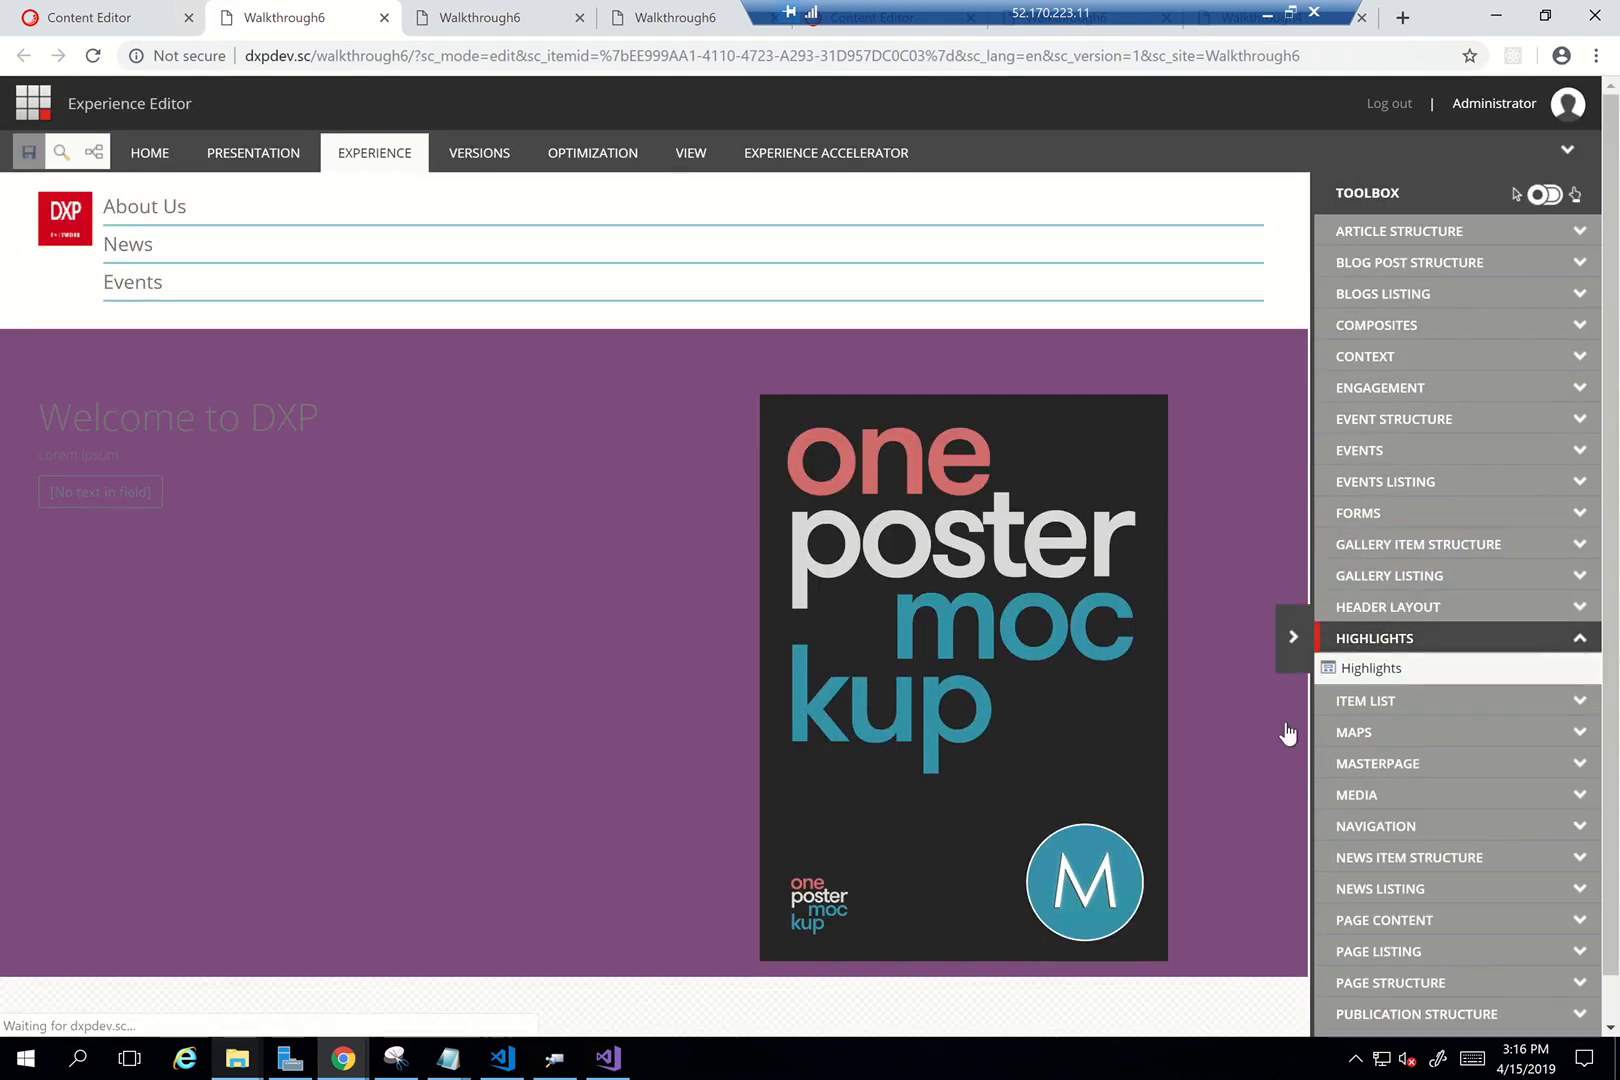
{"action": "left_click_drag", "start_coordinate": [1383, 678], "coordinate": [640, 925]}
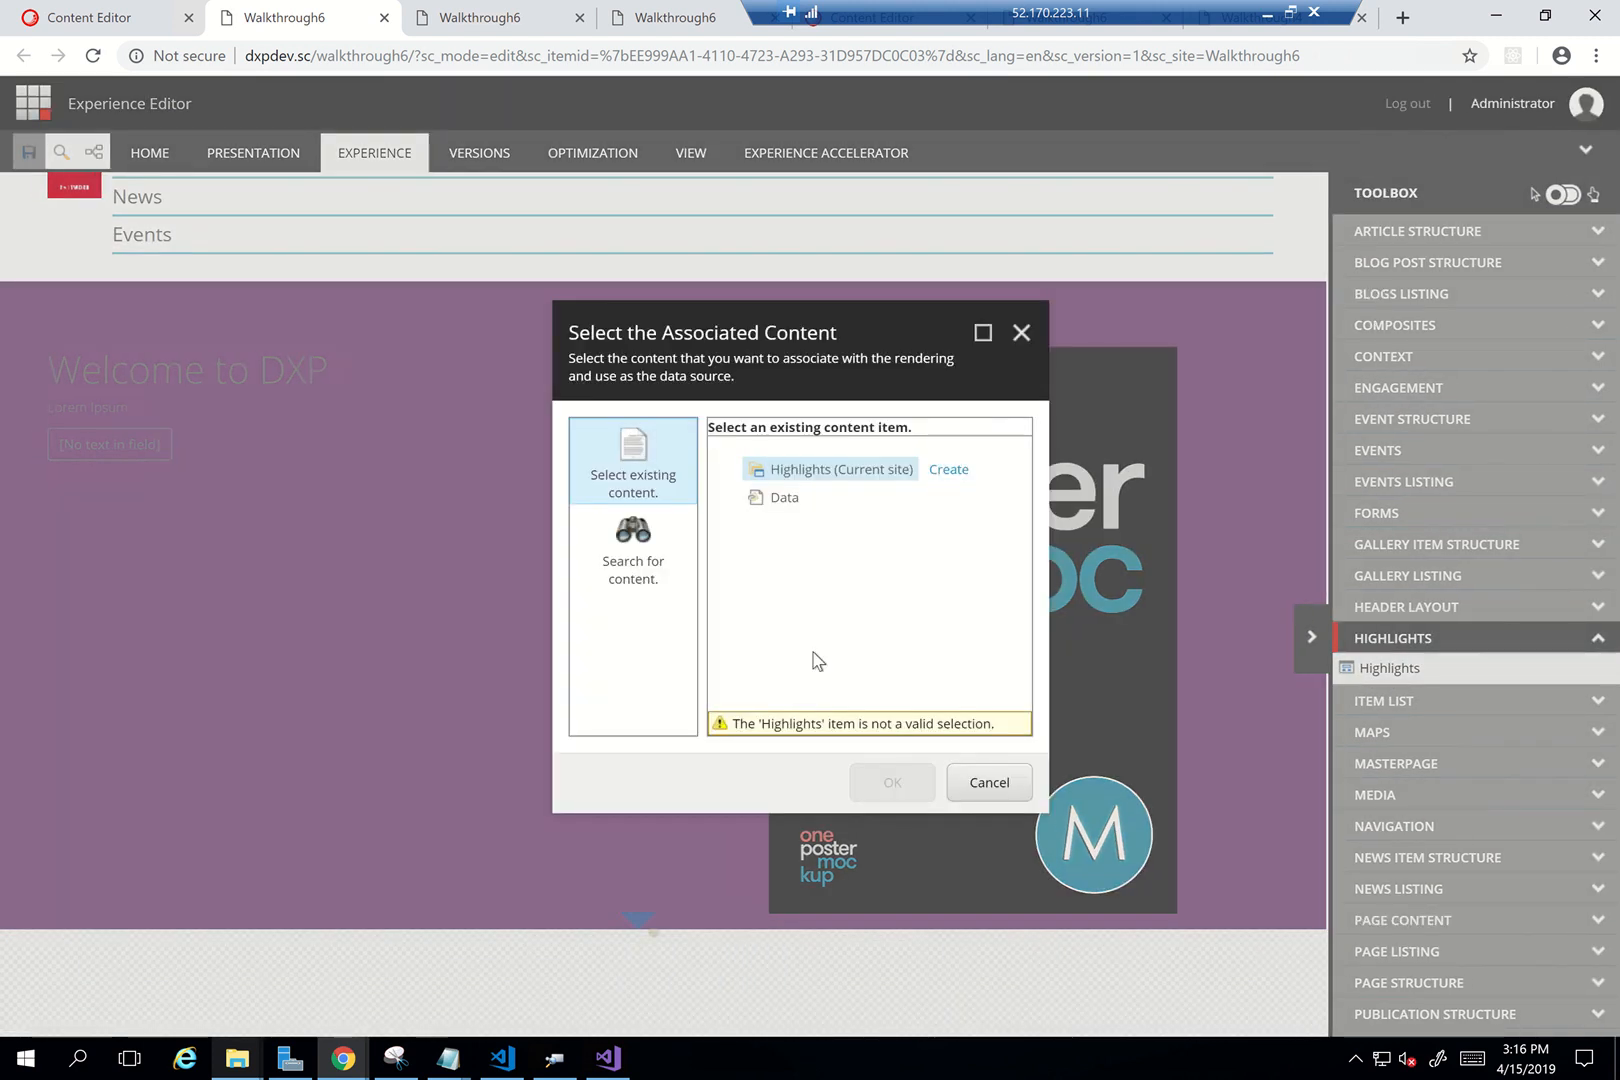
Create a new 'Highlights' content item from the Highlights template as the component's data source
{"action": "left_click", "coordinate": [950, 470]}
{"action": "left_click", "coordinate": [736, 485]}
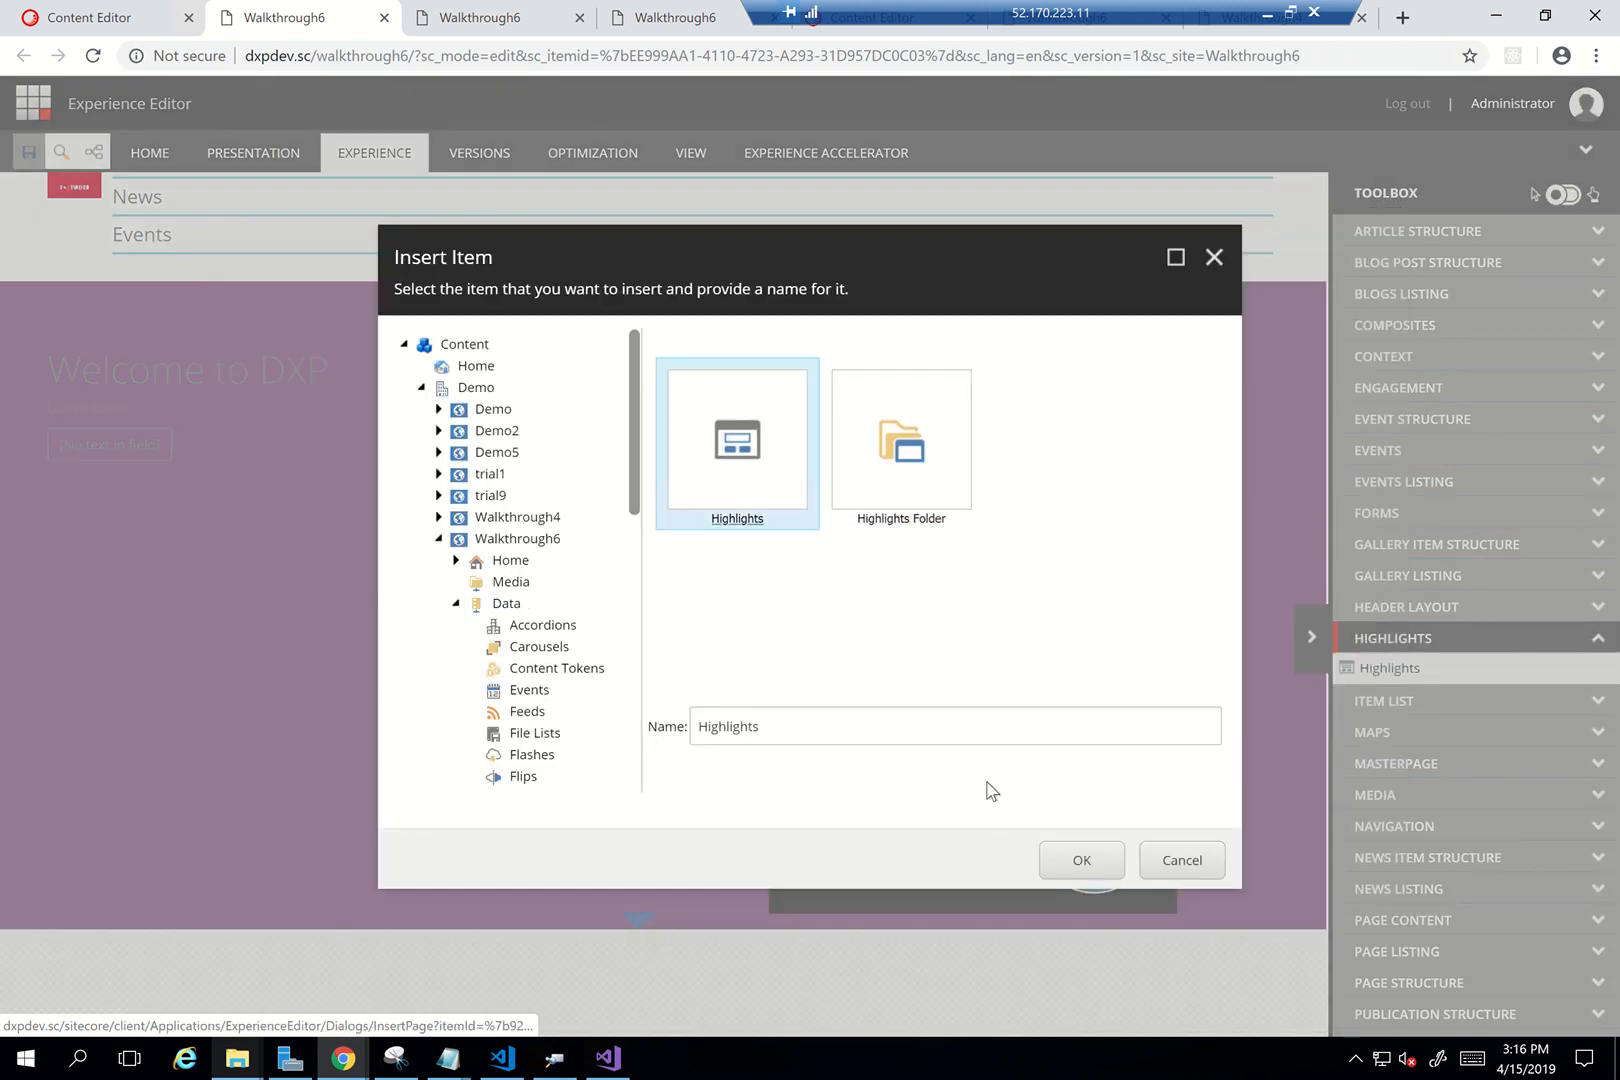
{"action": "left_click", "coordinate": [1080, 866]}
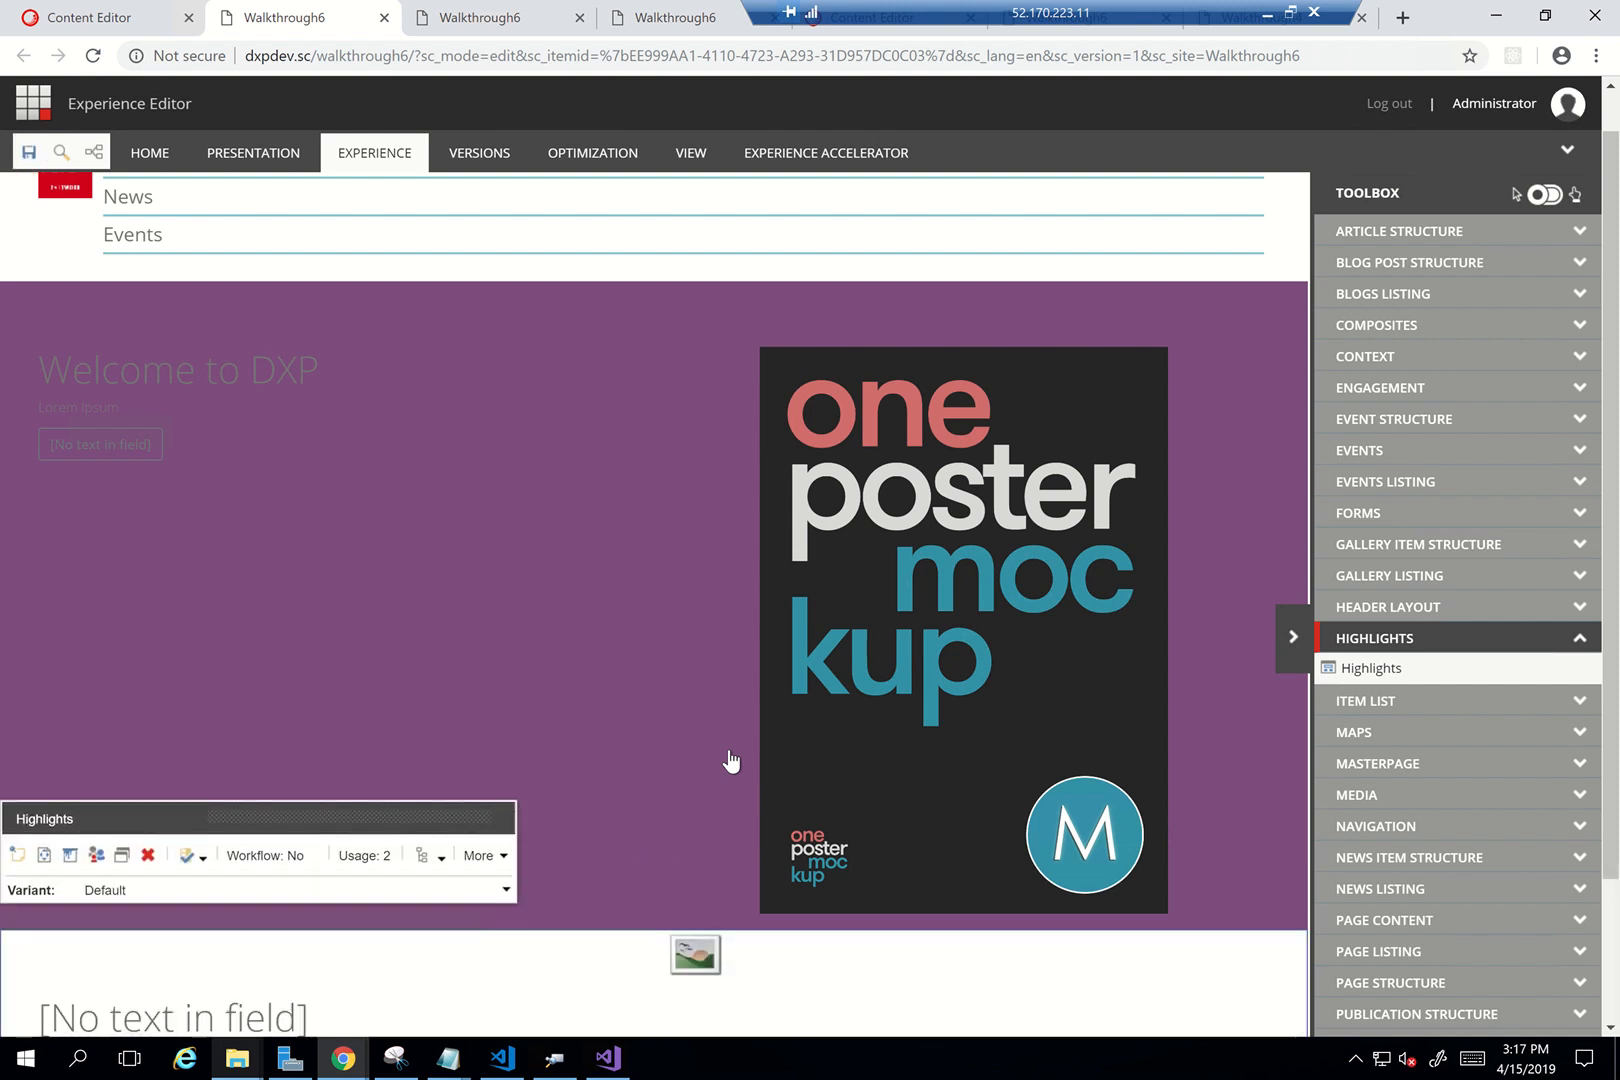
Insert the book image into the Highlights component's empty image placeholder
{"action": "scroll", "coordinate": [731, 762], "scroll_direction": "down", "scroll_amount": 2}
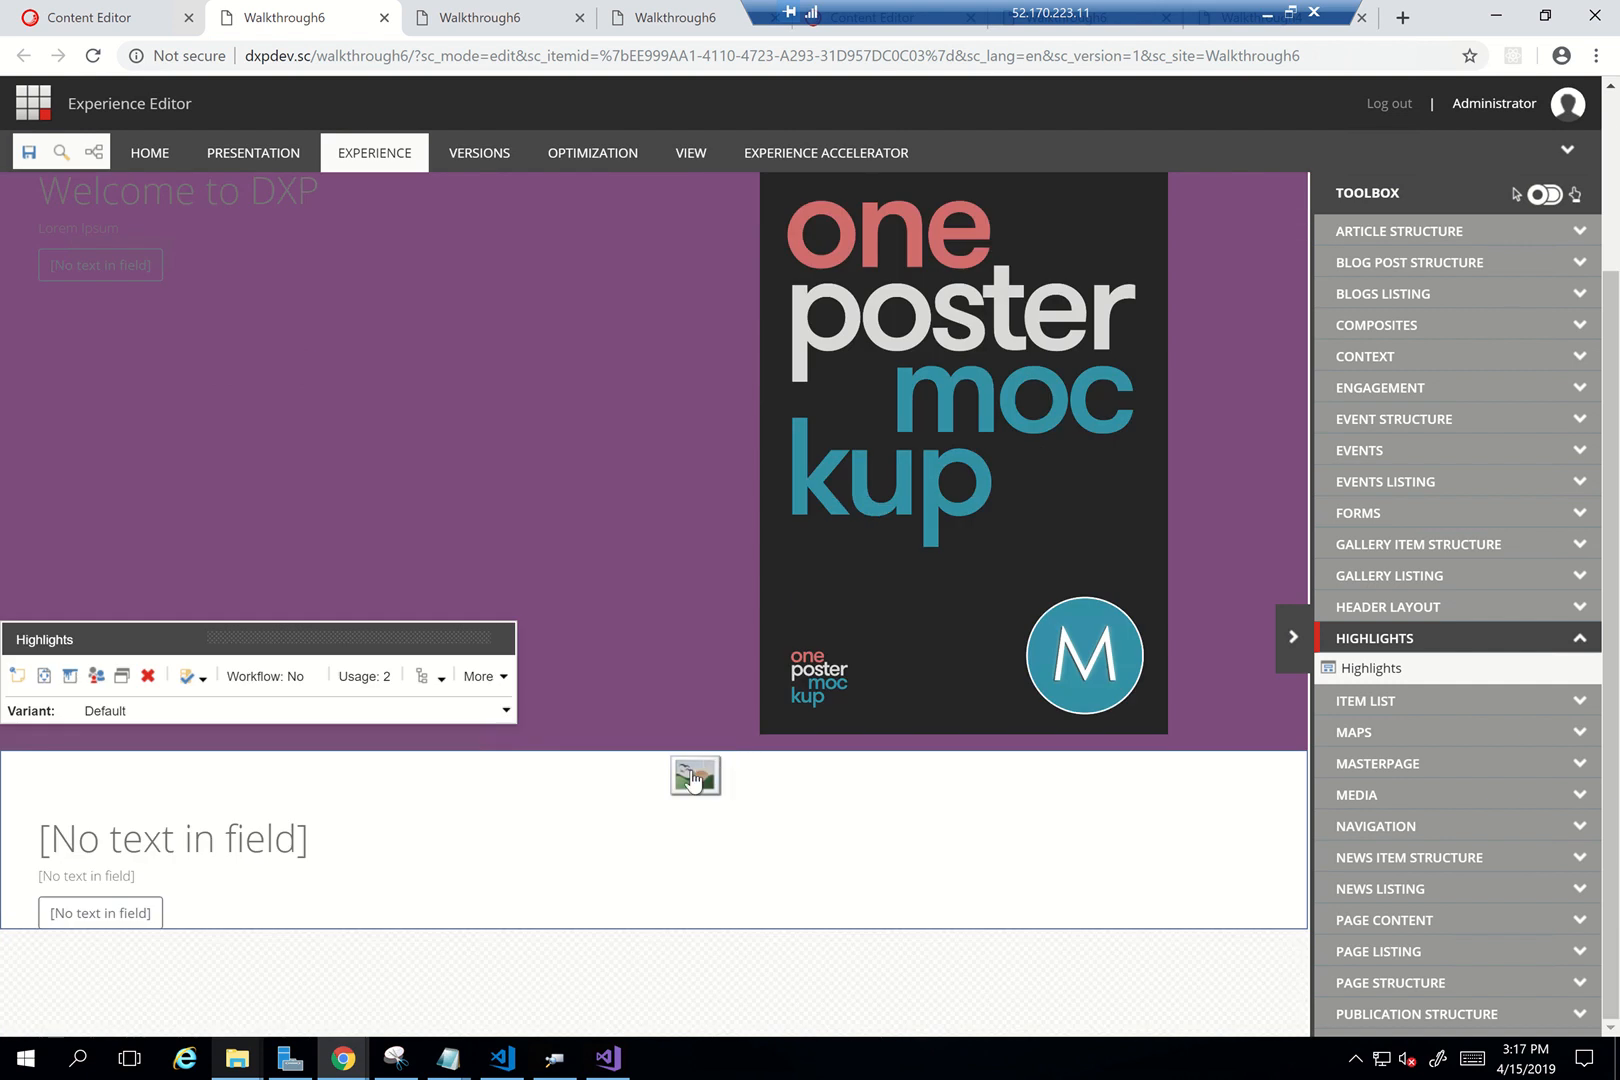
{"action": "left_click", "coordinate": [674, 774]}
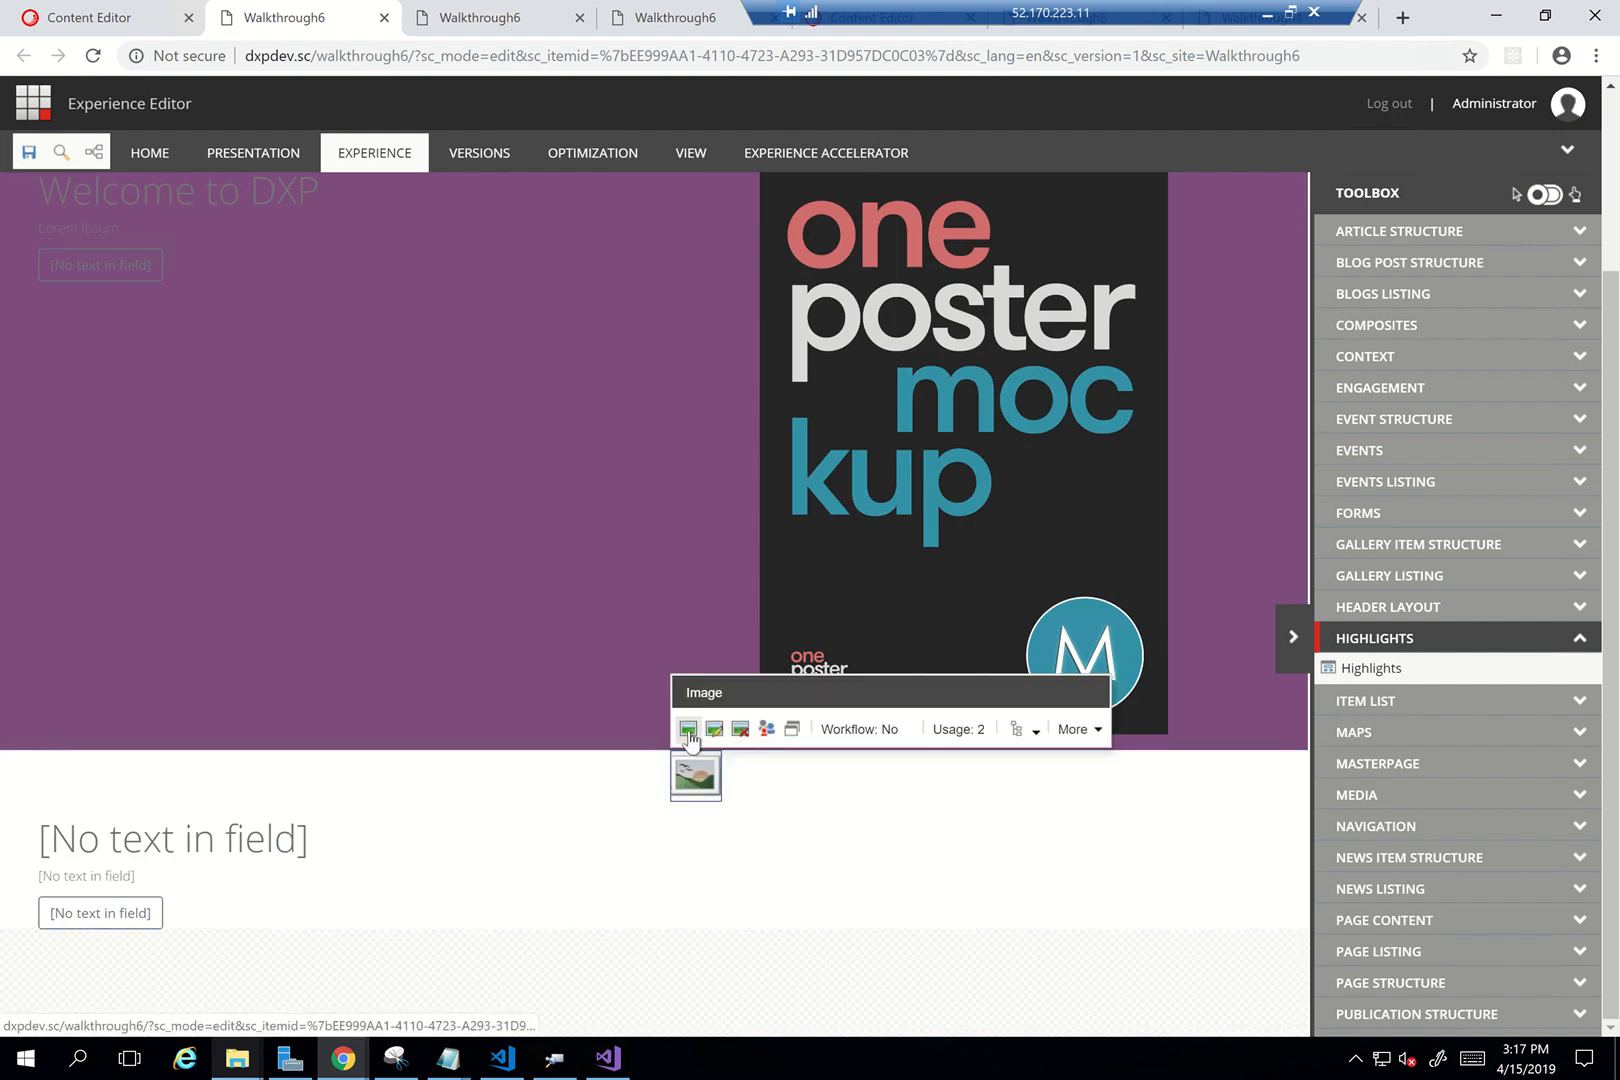
{"action": "left_click", "coordinate": [688, 728]}
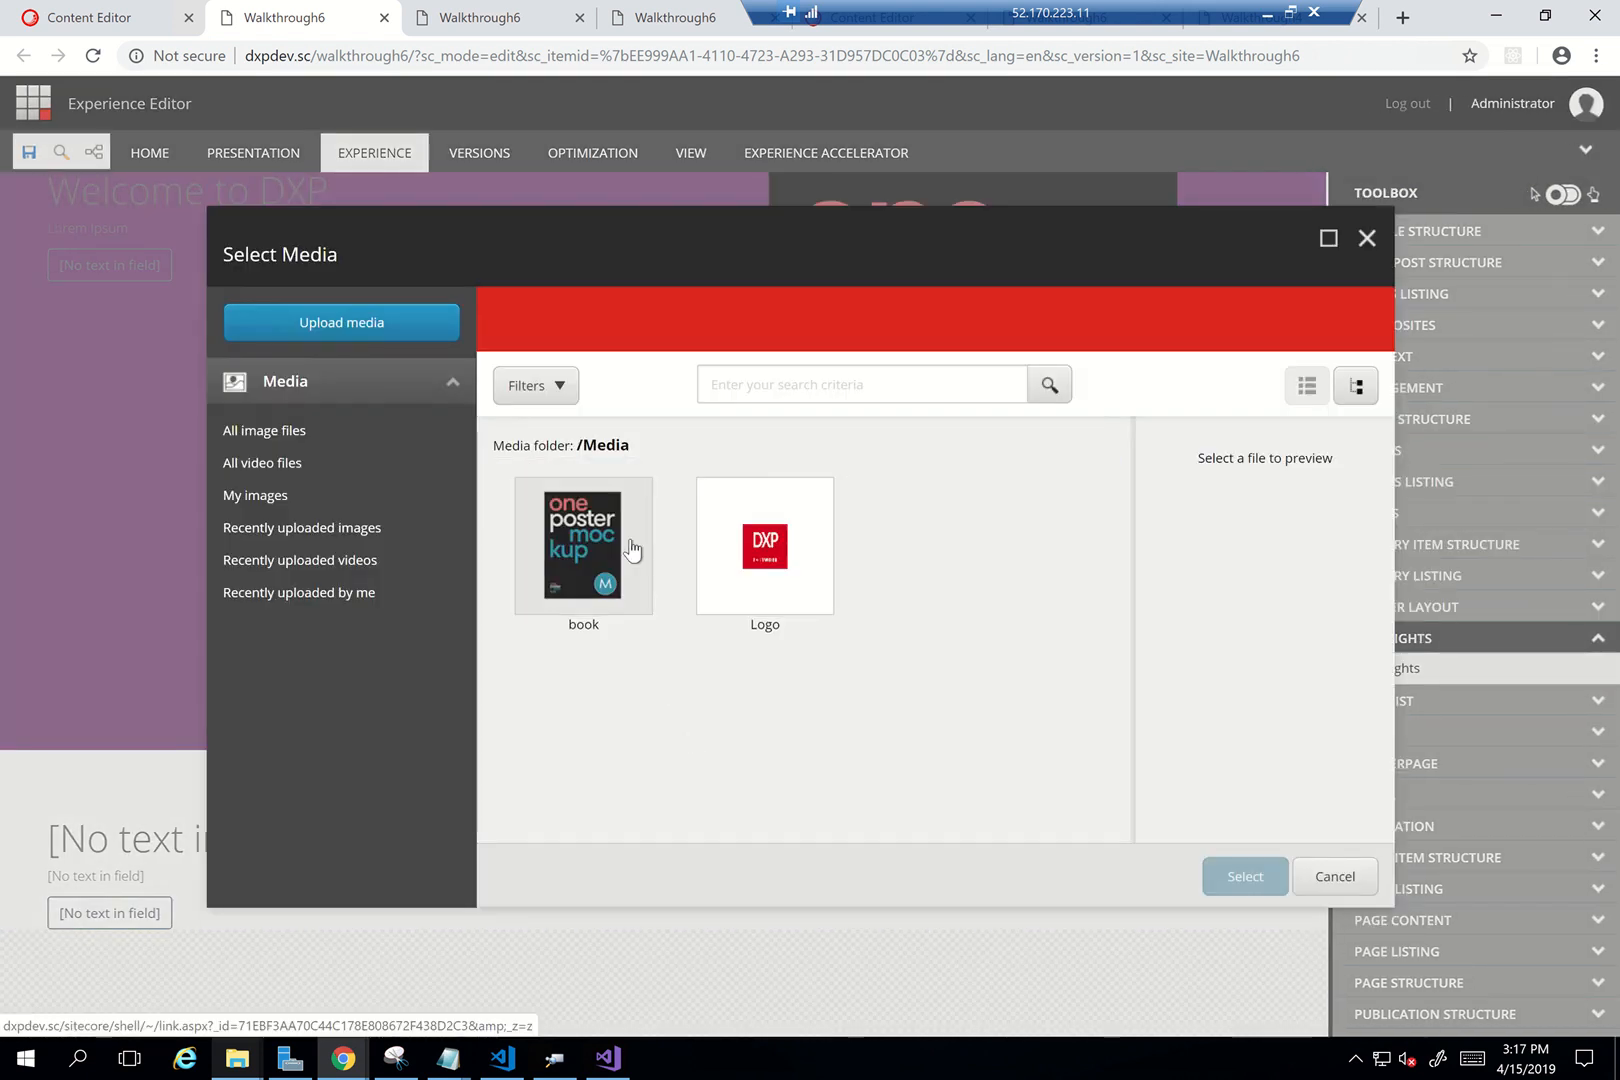
{"action": "left_click", "coordinate": [592, 553]}
{"action": "left_click", "coordinate": [1240, 880]}
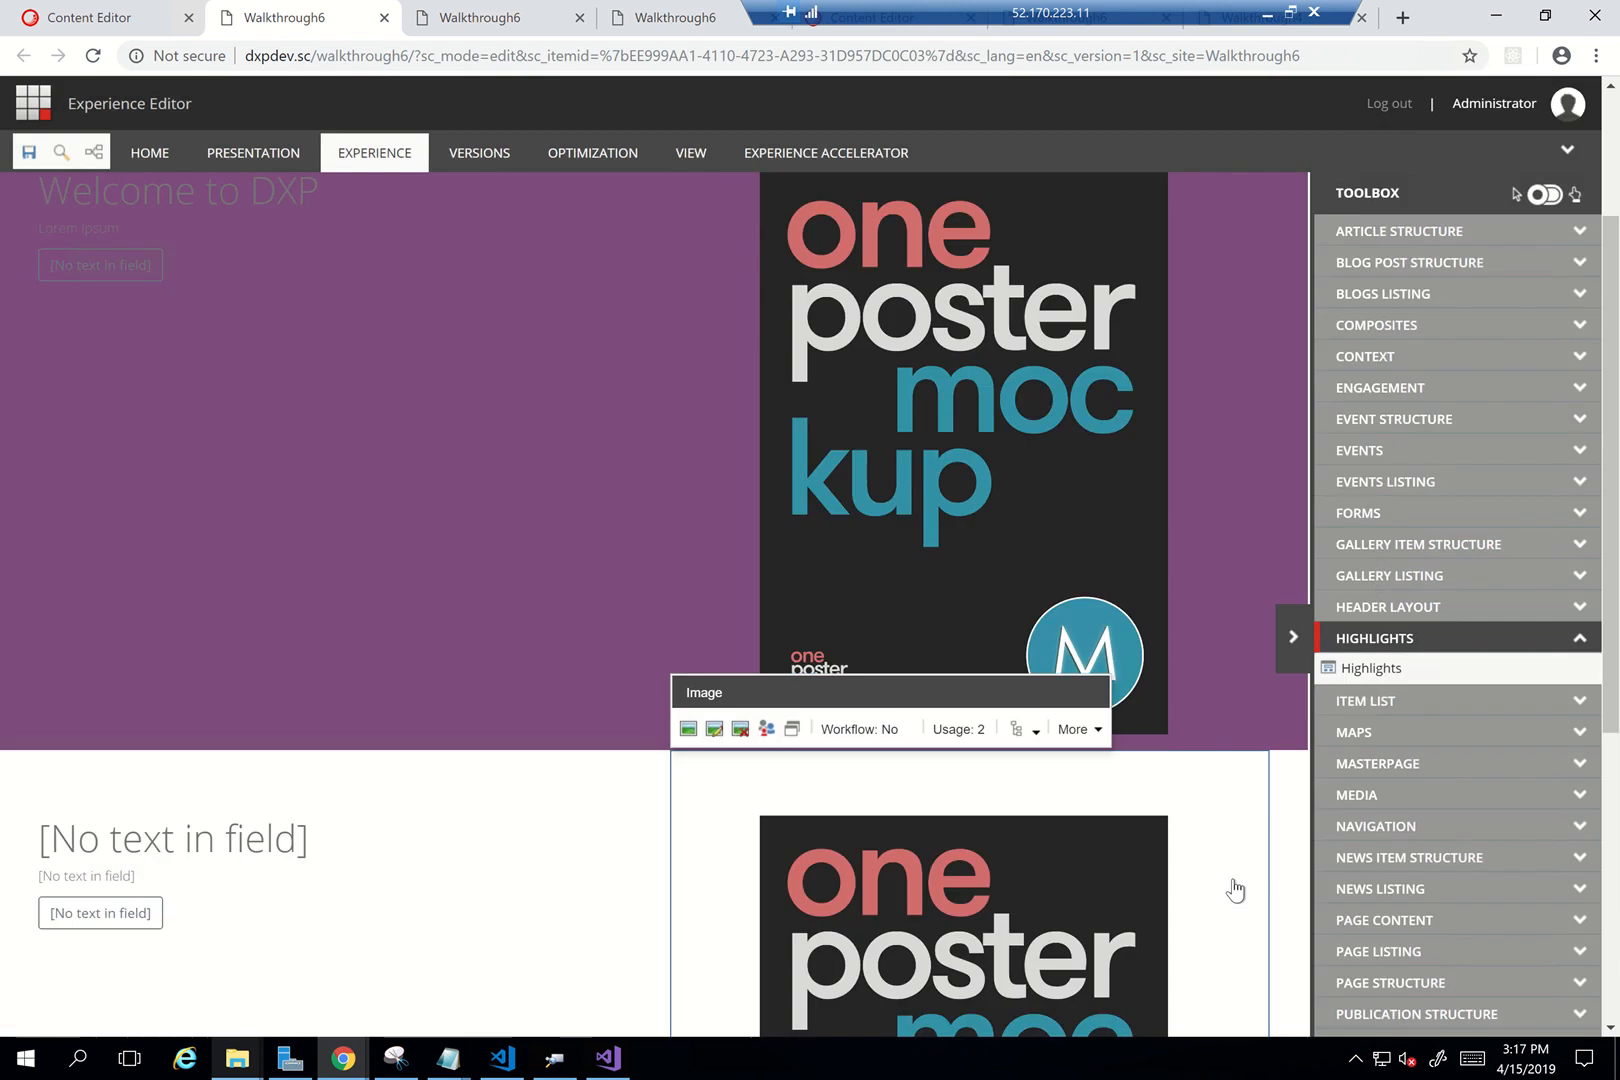
Title the component 'DXP Highlights', hide the Toolbox and save the page
{"action": "left_click", "coordinate": [201, 838]}
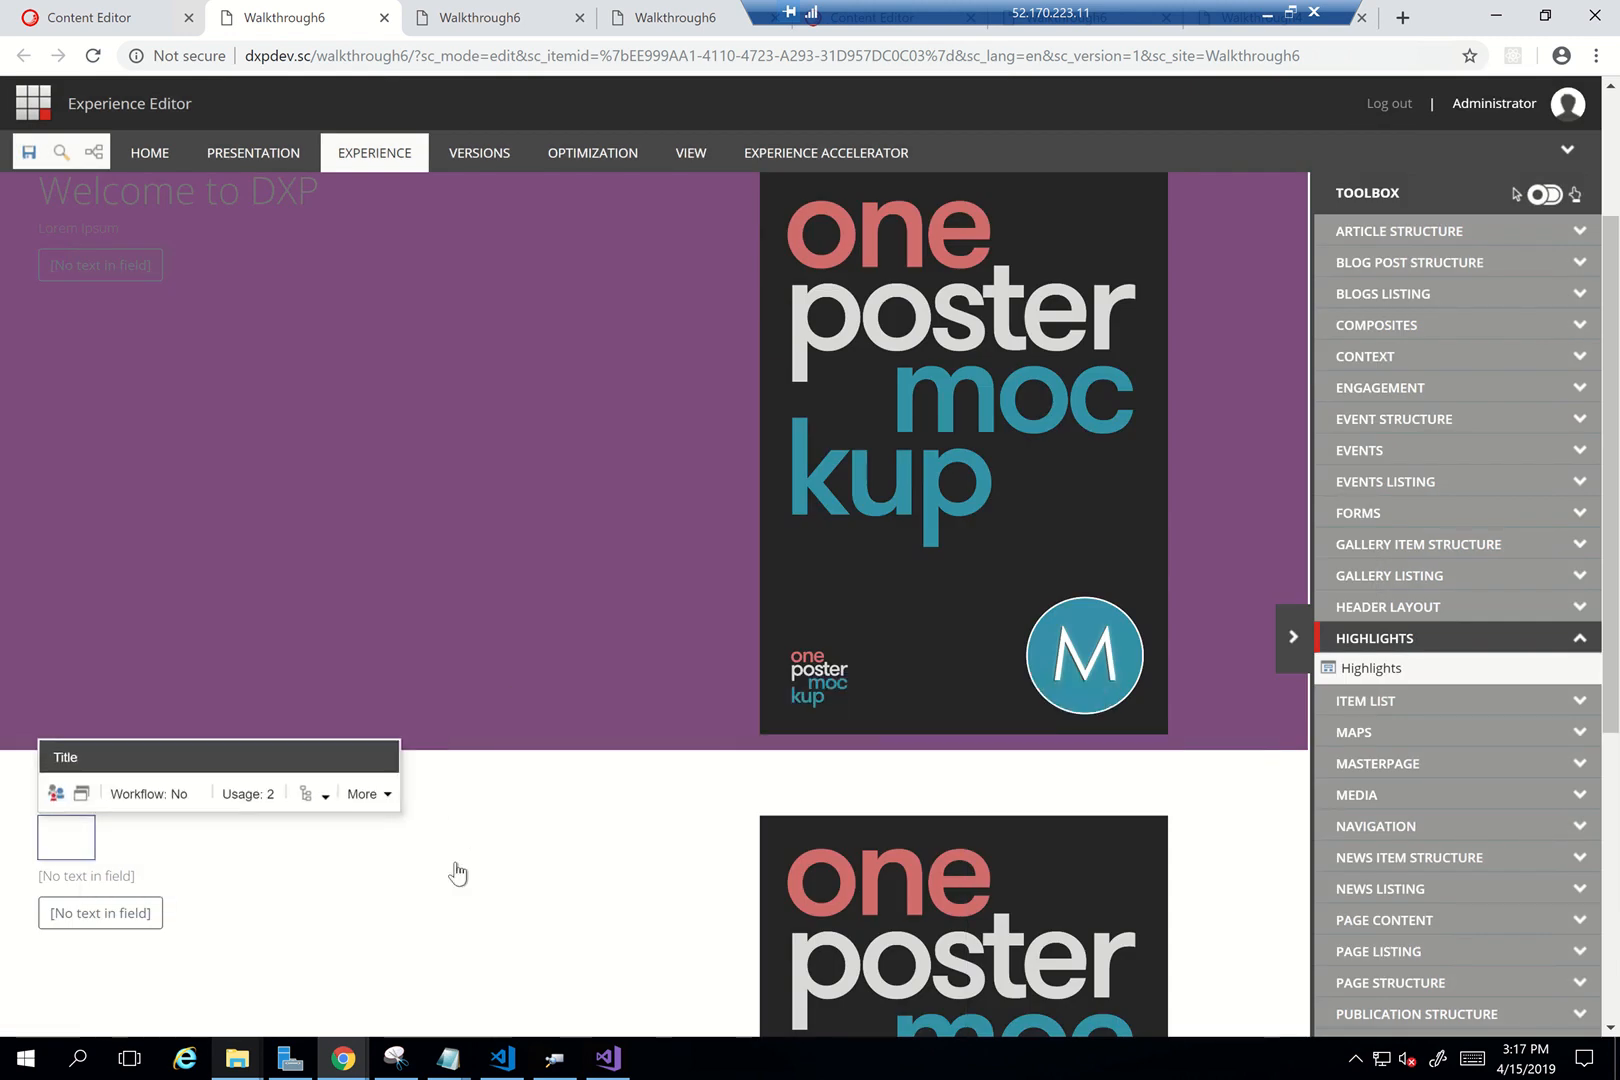
{"action": "type", "text": "DXP "}
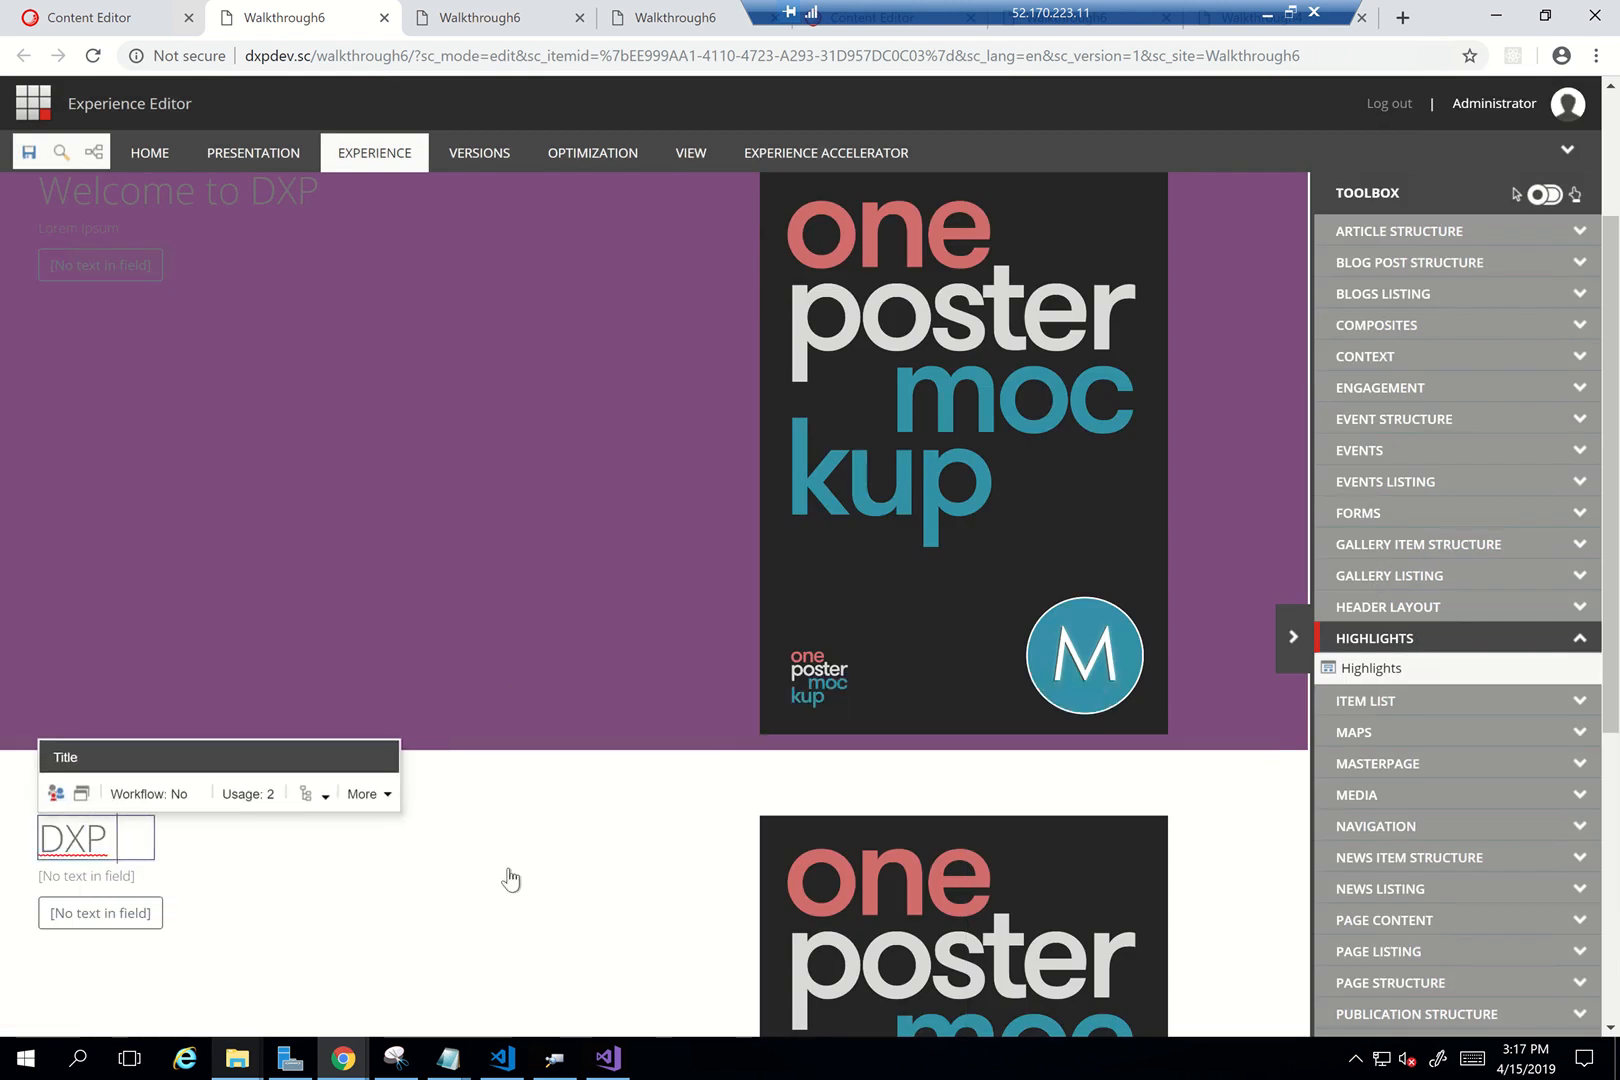
{"action": "type", "text": "Highlights"}
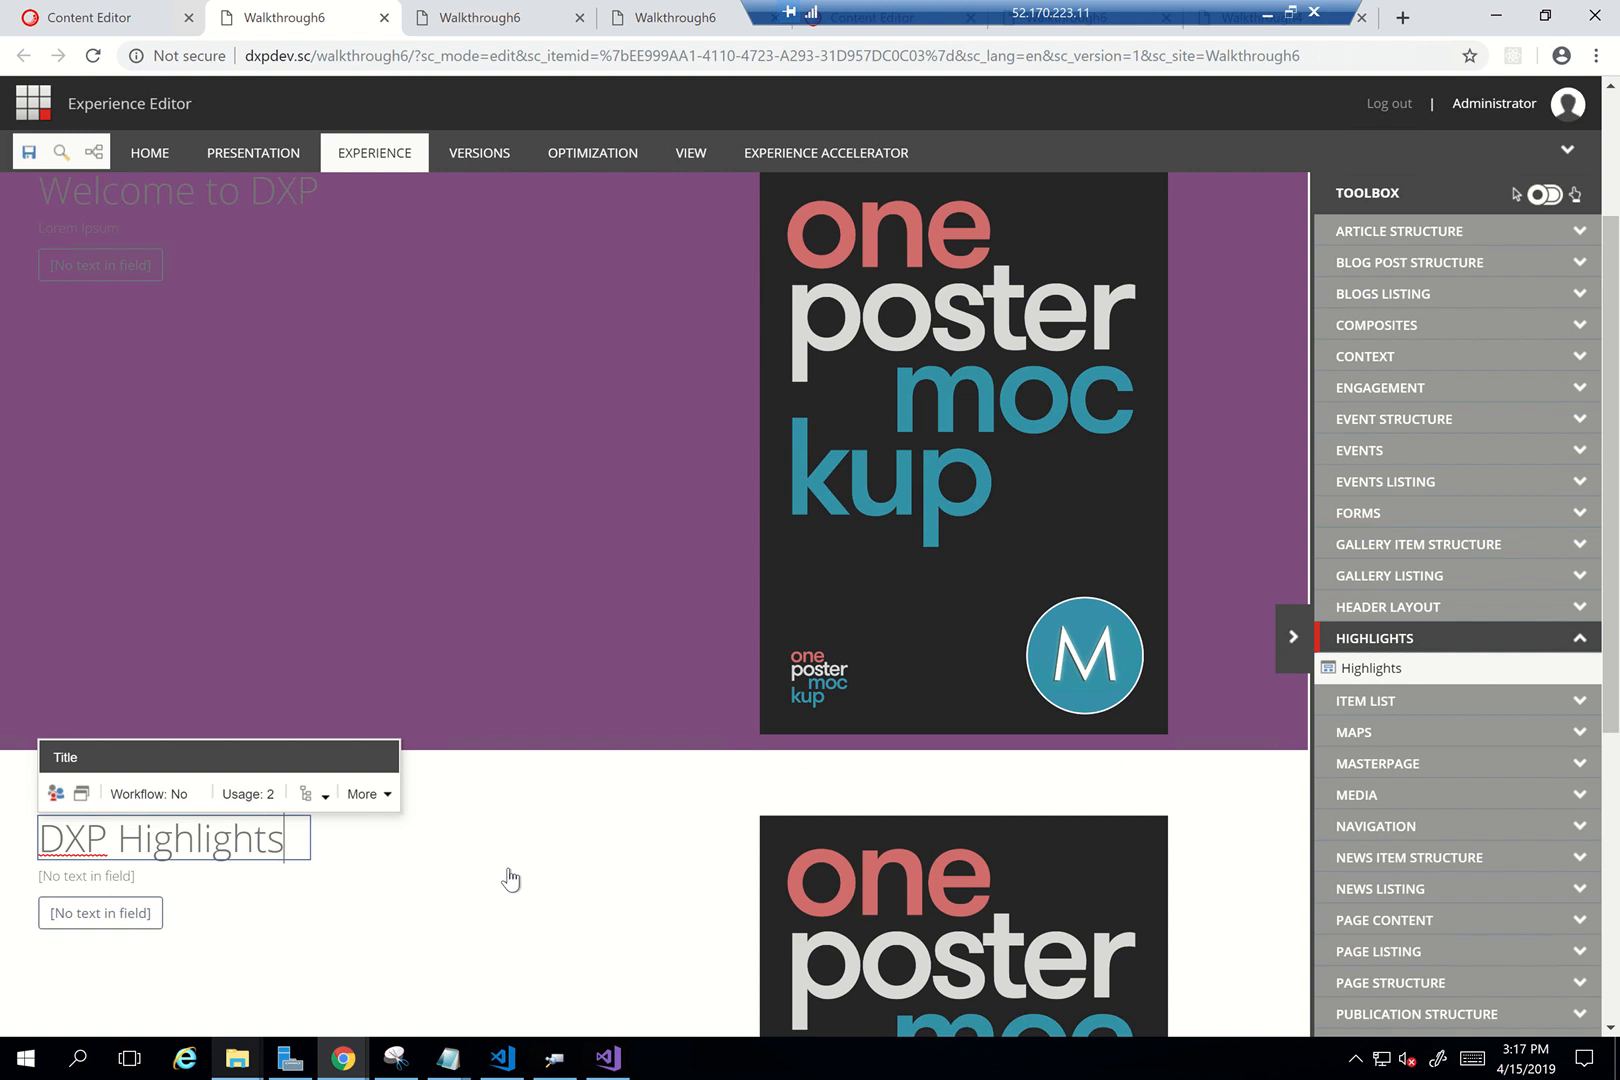
{"action": "scroll", "coordinate": [510, 879], "scroll_direction": "down", "scroll_amount": 3}
{"action": "scroll", "coordinate": [575, 538], "scroll_direction": "up", "scroll_amount": 3}
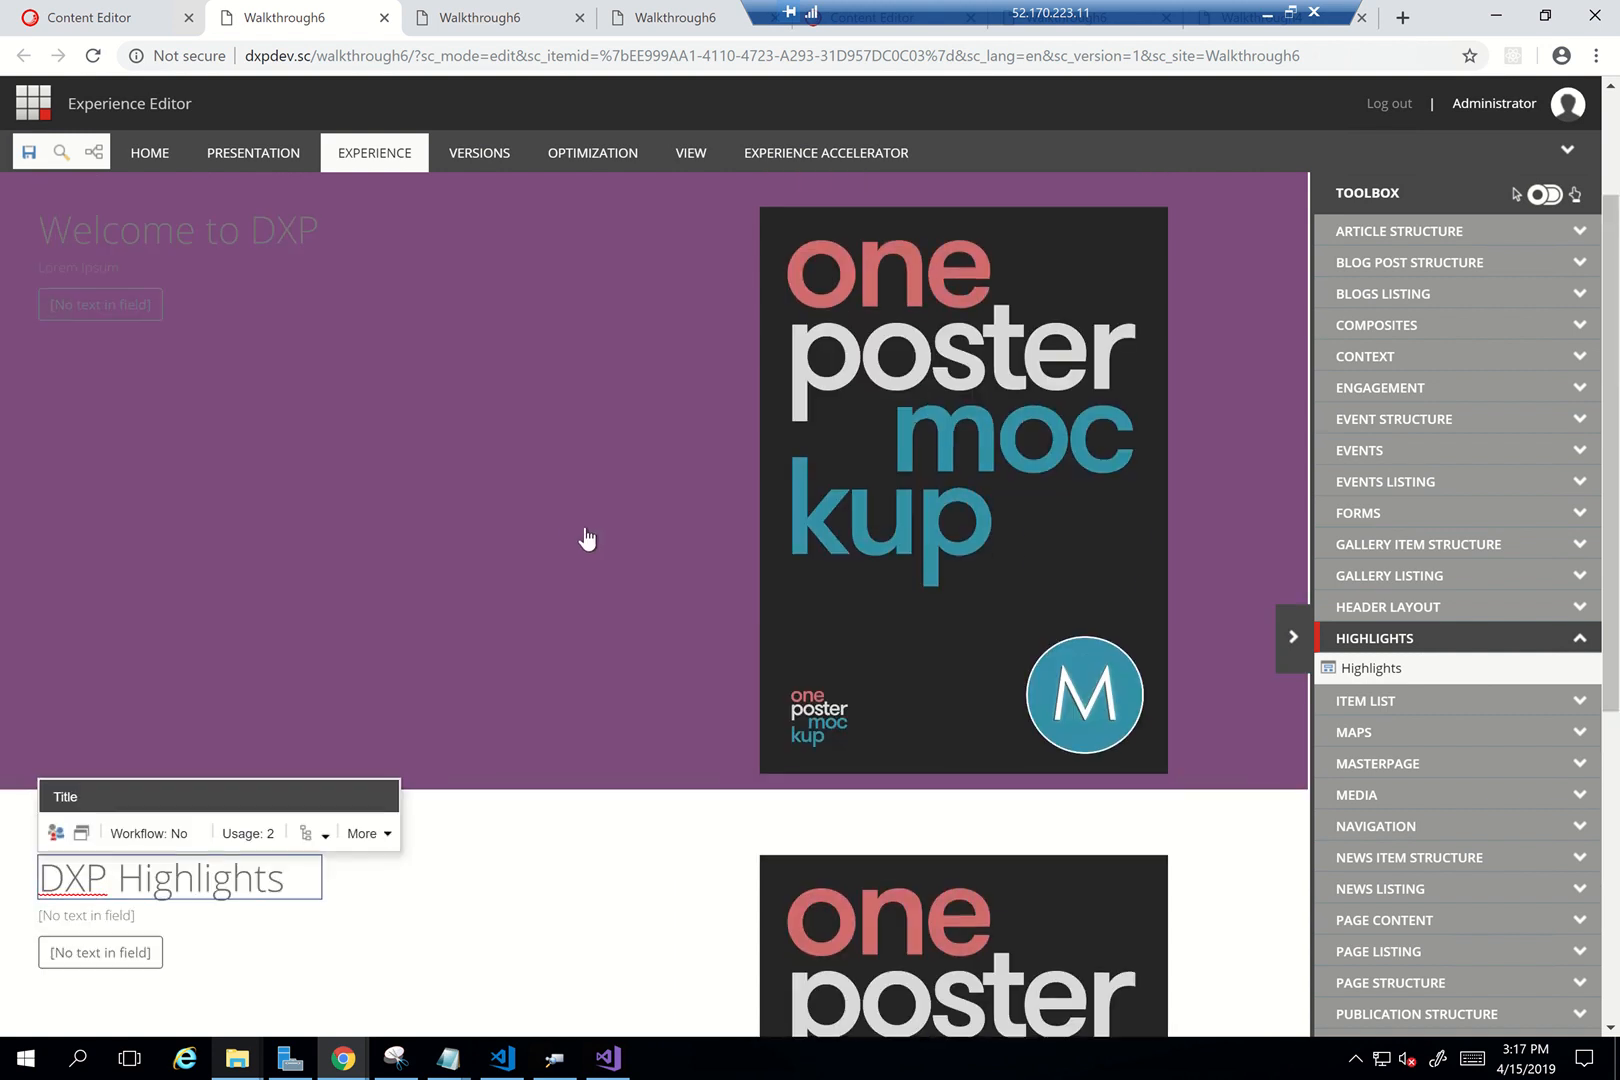
{"action": "left_click", "coordinate": [1291, 640]}
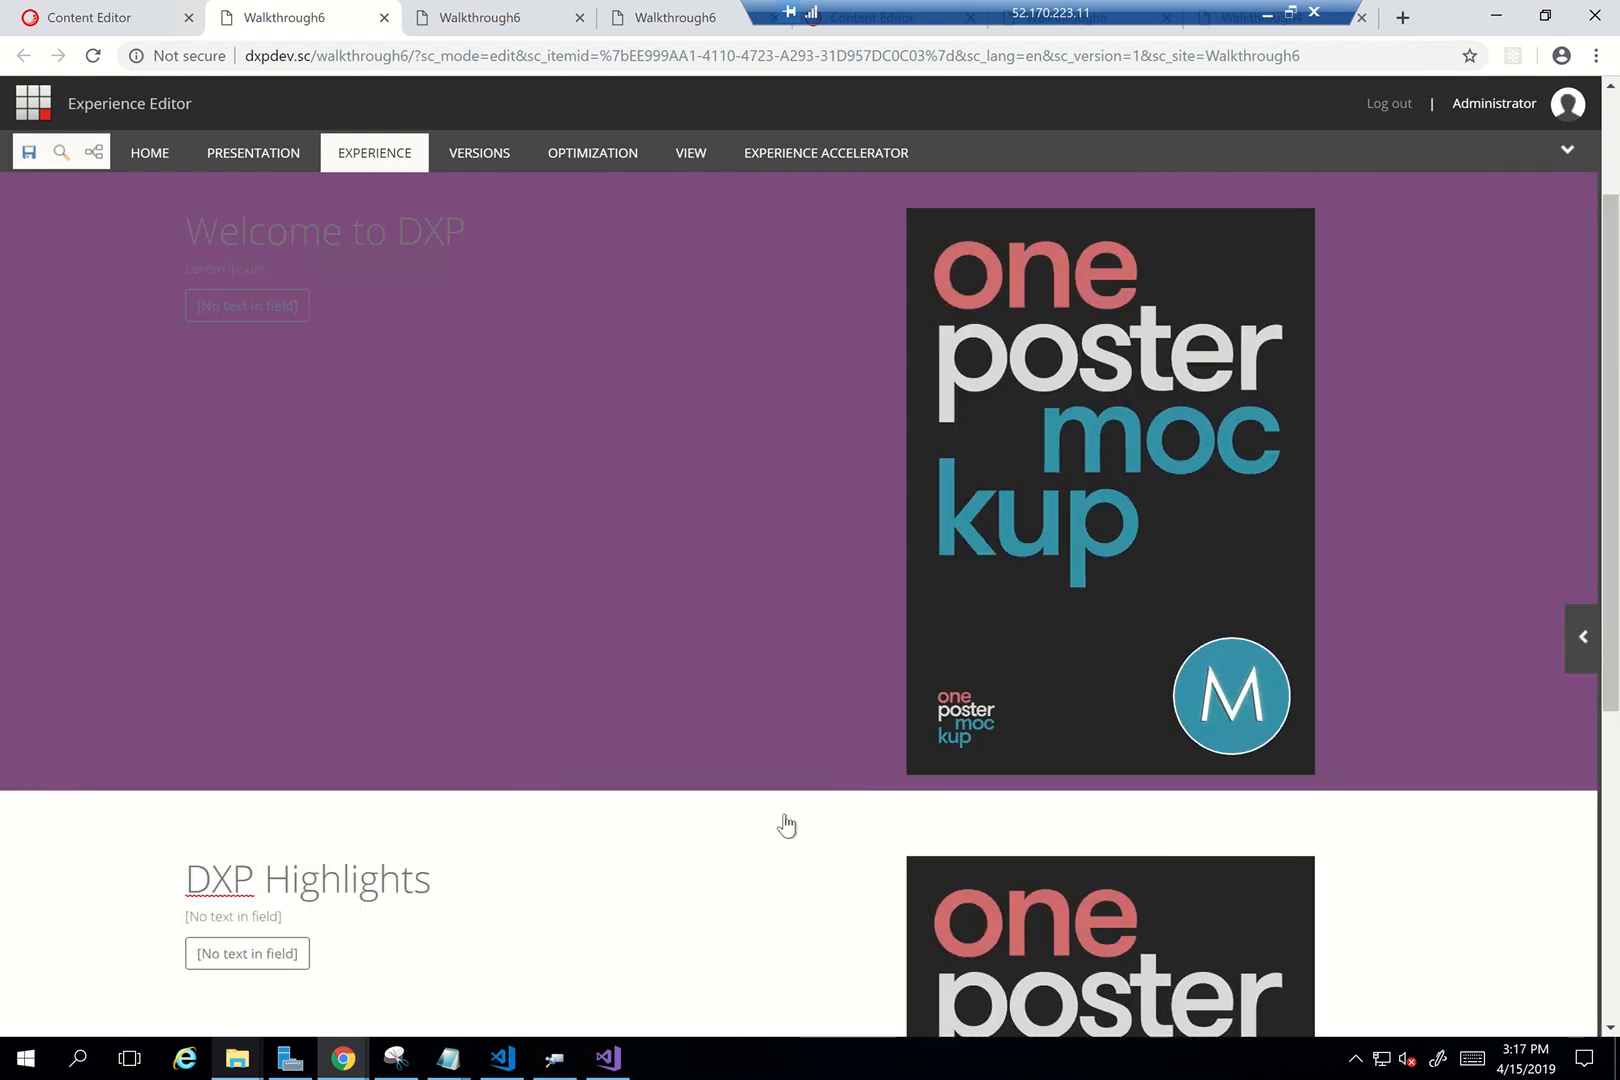
{"action": "scroll", "coordinate": [750, 826], "scroll_direction": "down", "scroll_amount": 3}
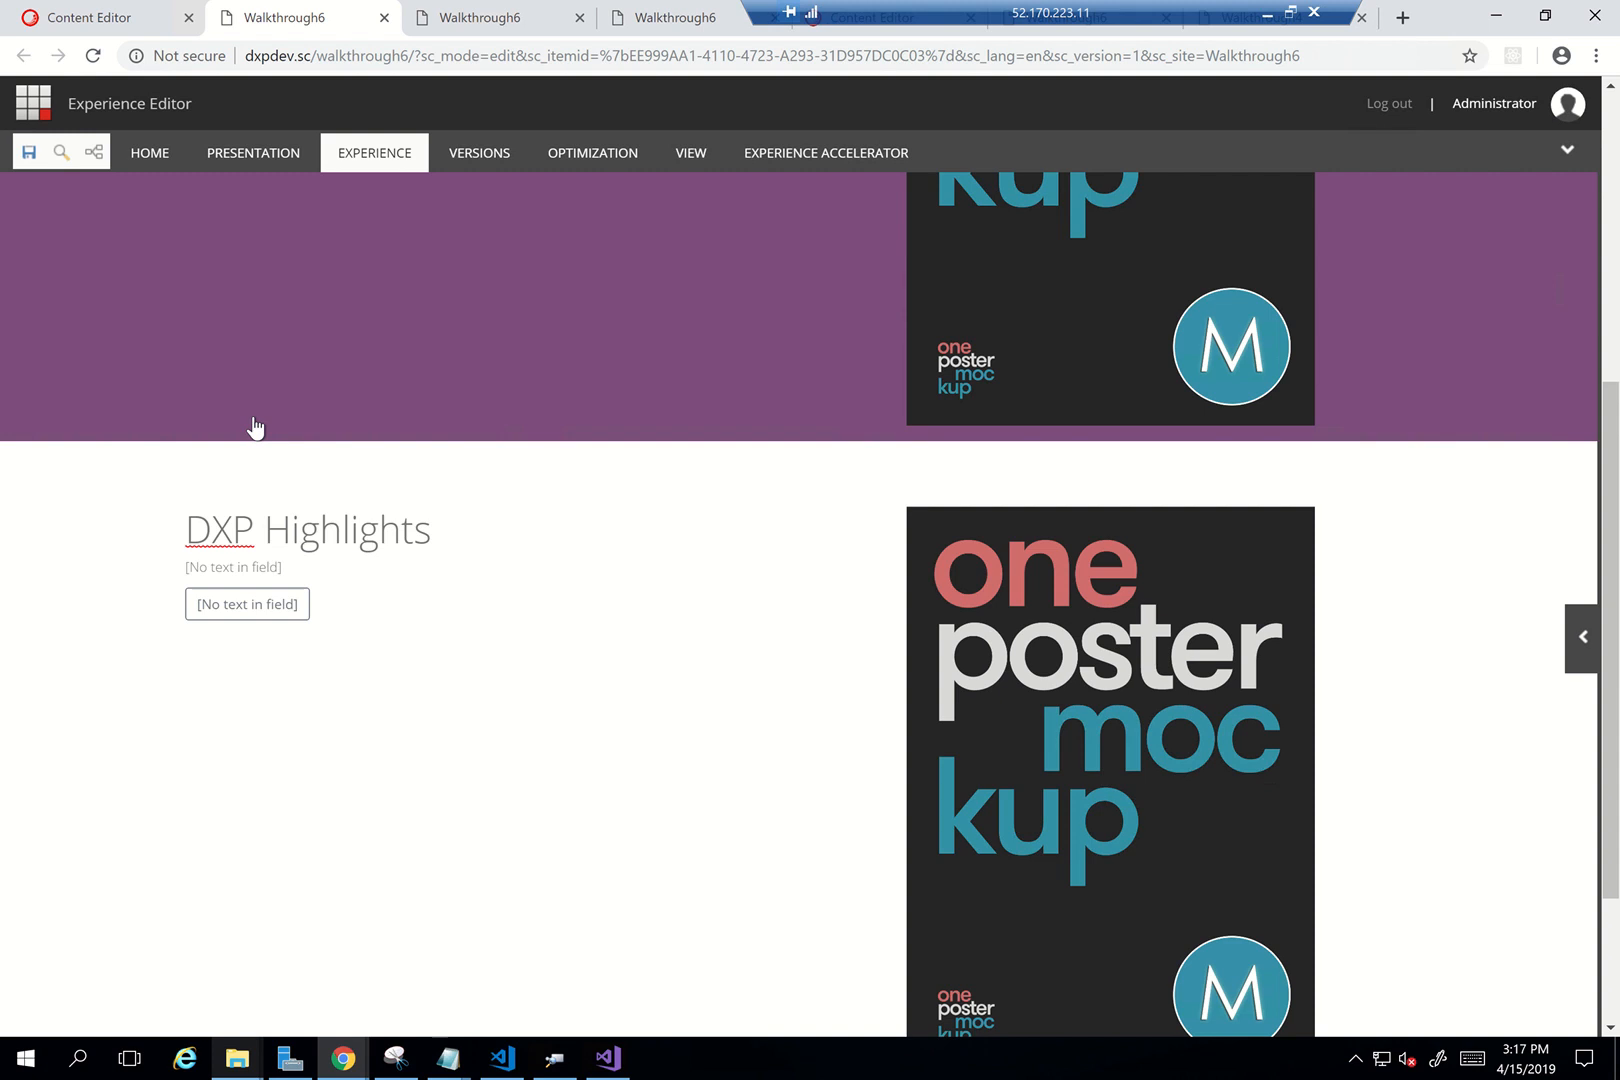
{"action": "left_click", "coordinate": [27, 156]}
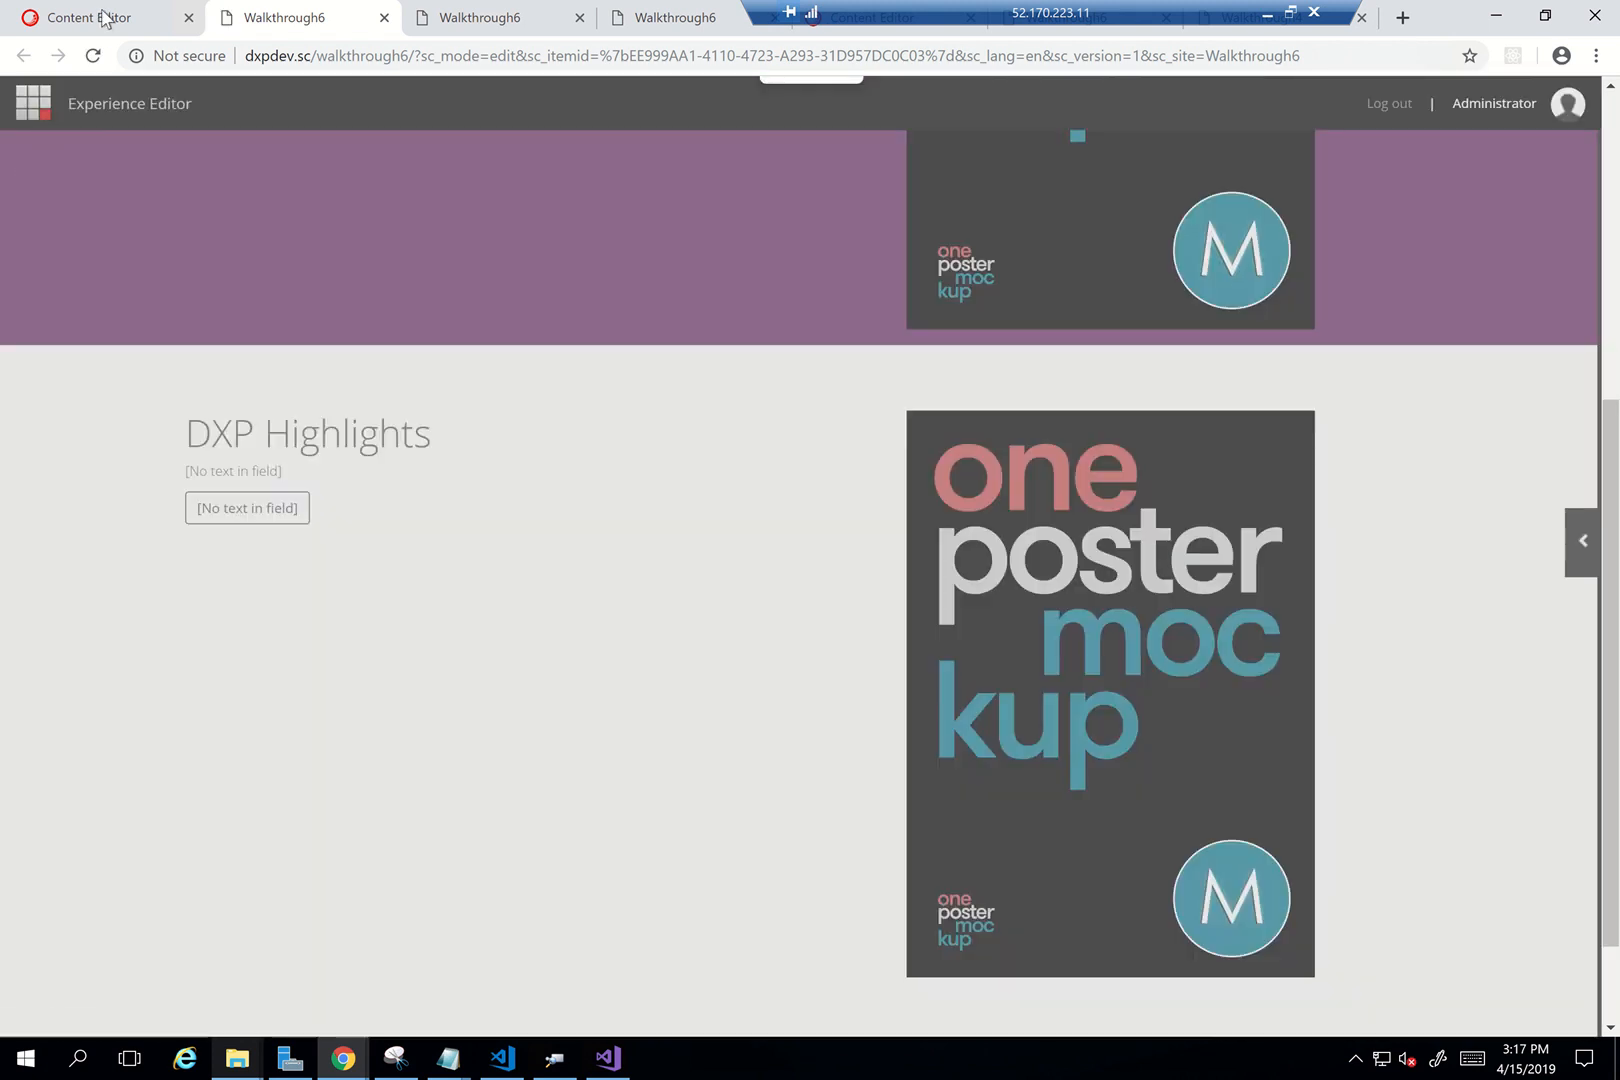
Switch to the Content Editor, then view PowerPoint's Component Theming slide (slide 30)
{"action": "left_click", "coordinate": [103, 18]}
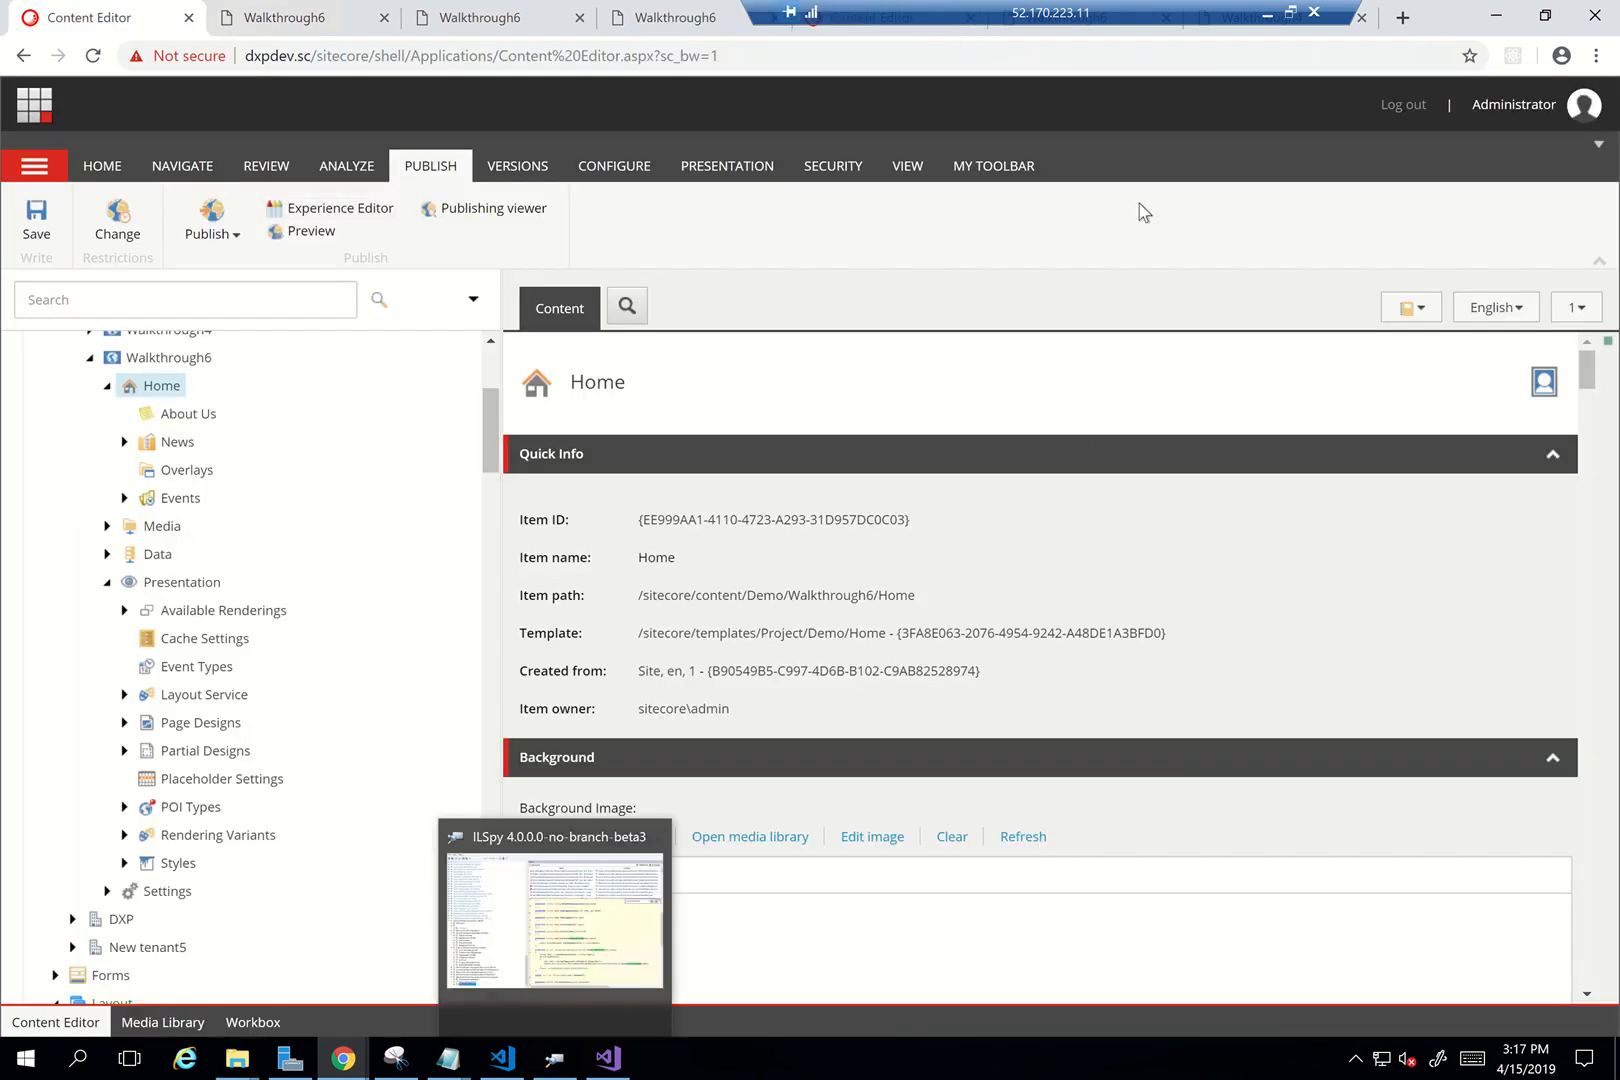
{"action": "left_click", "coordinate": [1267, 14]}
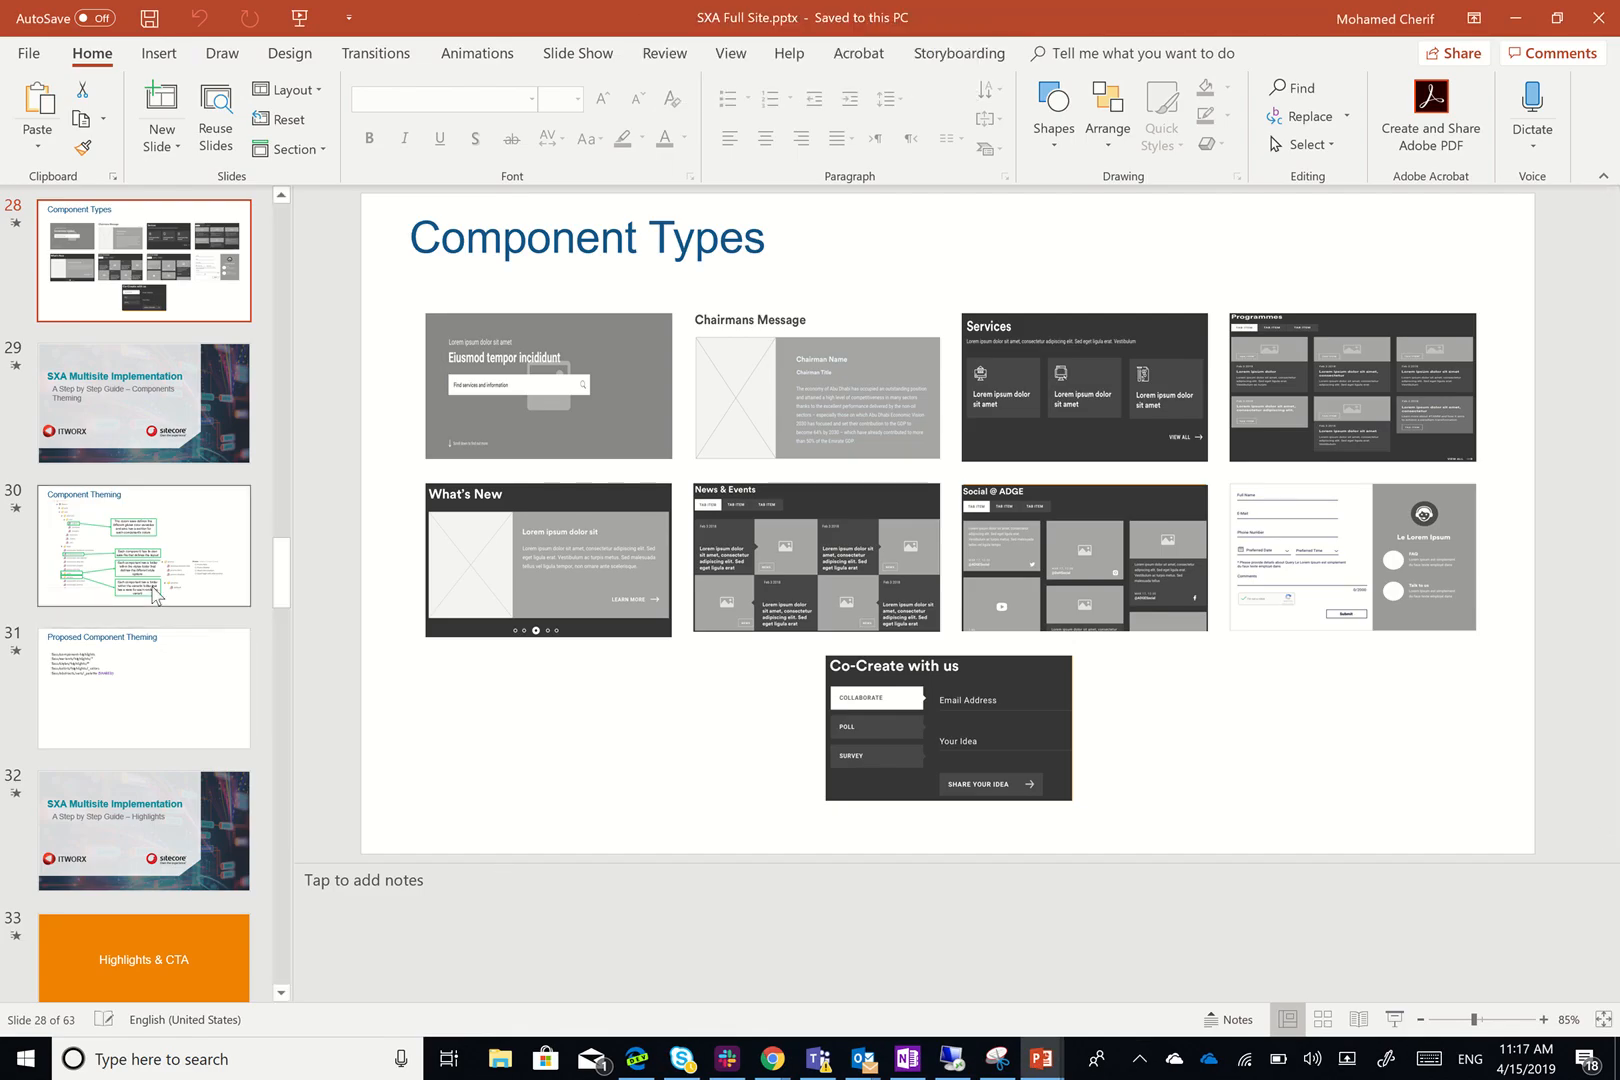
{"action": "left_click", "coordinate": [150, 550]}
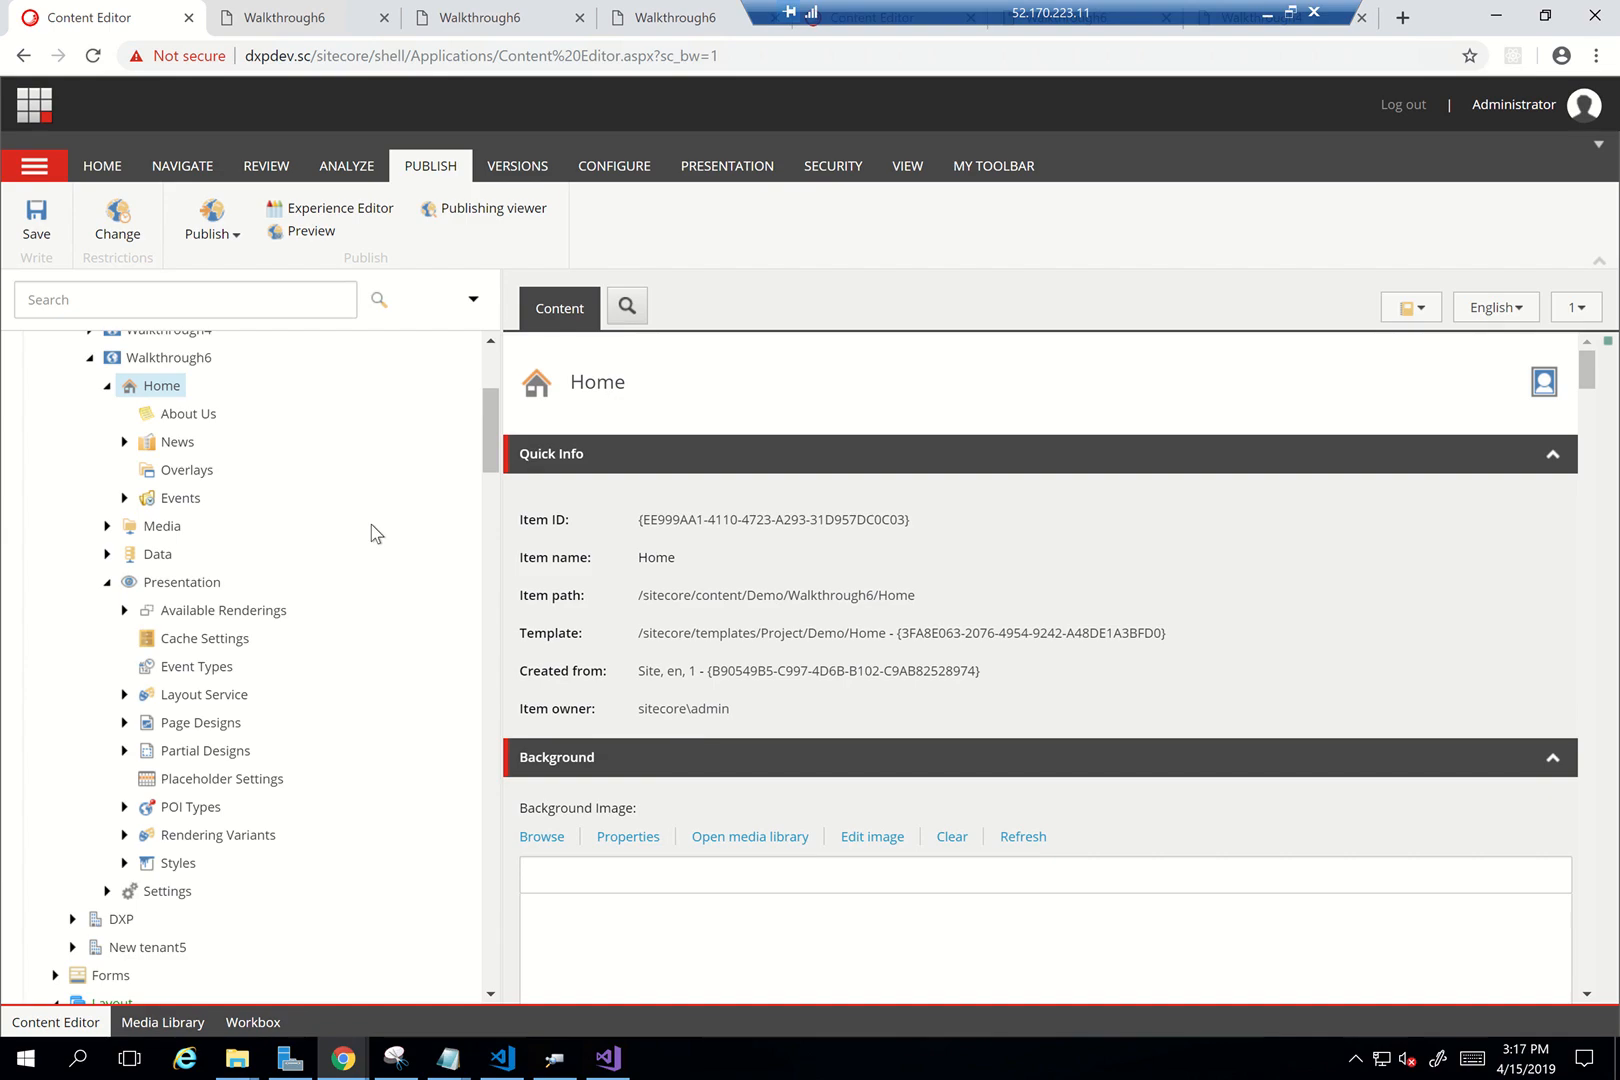
Inspect the Walkthrough6 page's purple showcase section and select its primary-overlay div
{"action": "scroll", "coordinate": [297, 578], "scroll_direction": "down", "scroll_amount": 2}
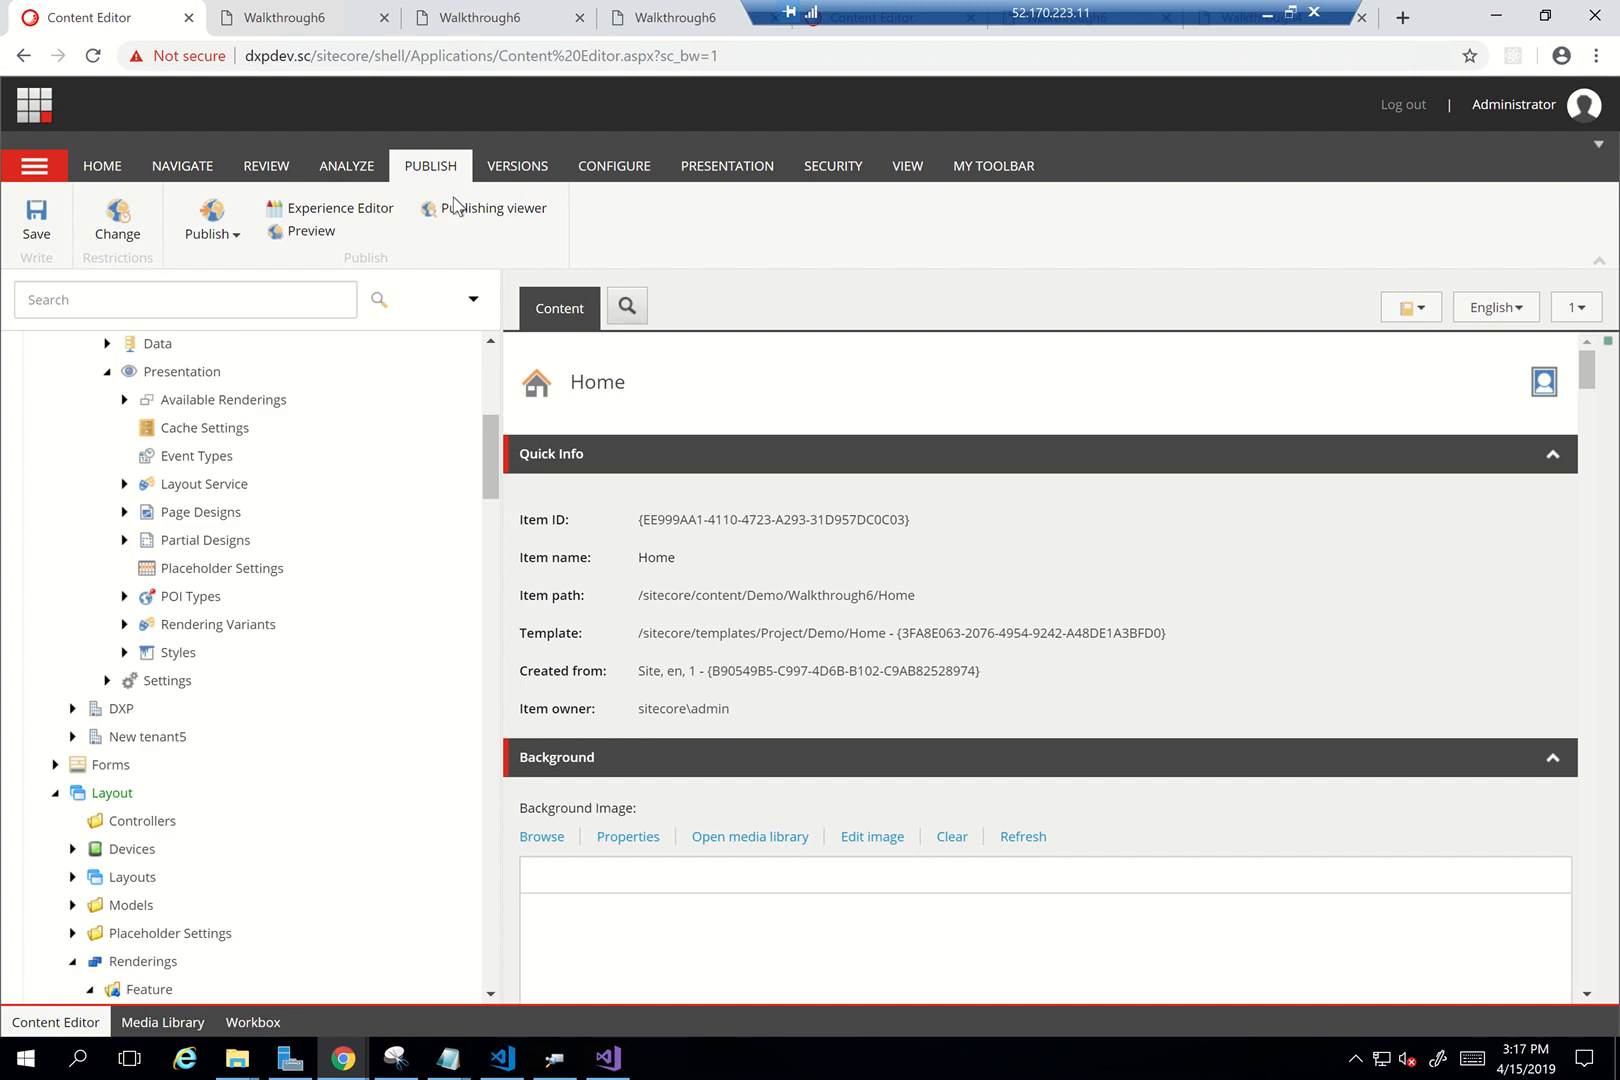
{"action": "left_click", "coordinate": [266, 20]}
{"action": "scroll", "coordinate": [548, 370], "scroll_direction": "up", "scroll_amount": 3}
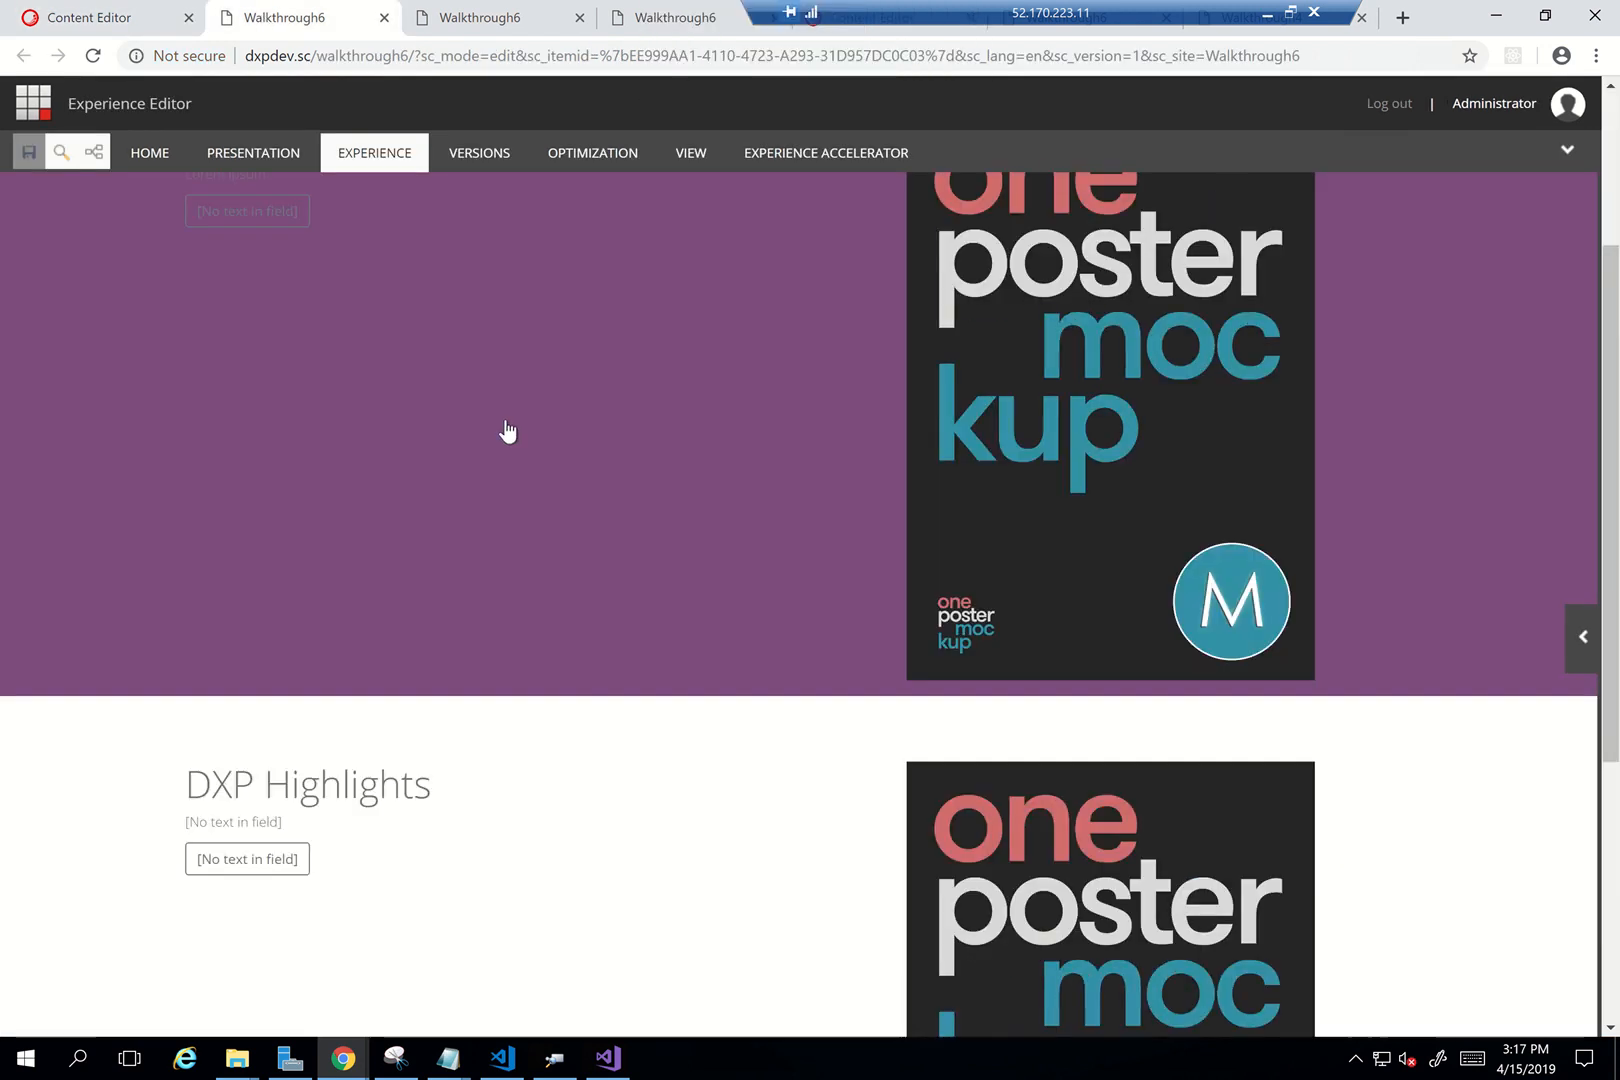
{"action": "right_click", "coordinate": [506, 428]}
{"action": "left_click", "coordinate": [600, 672]}
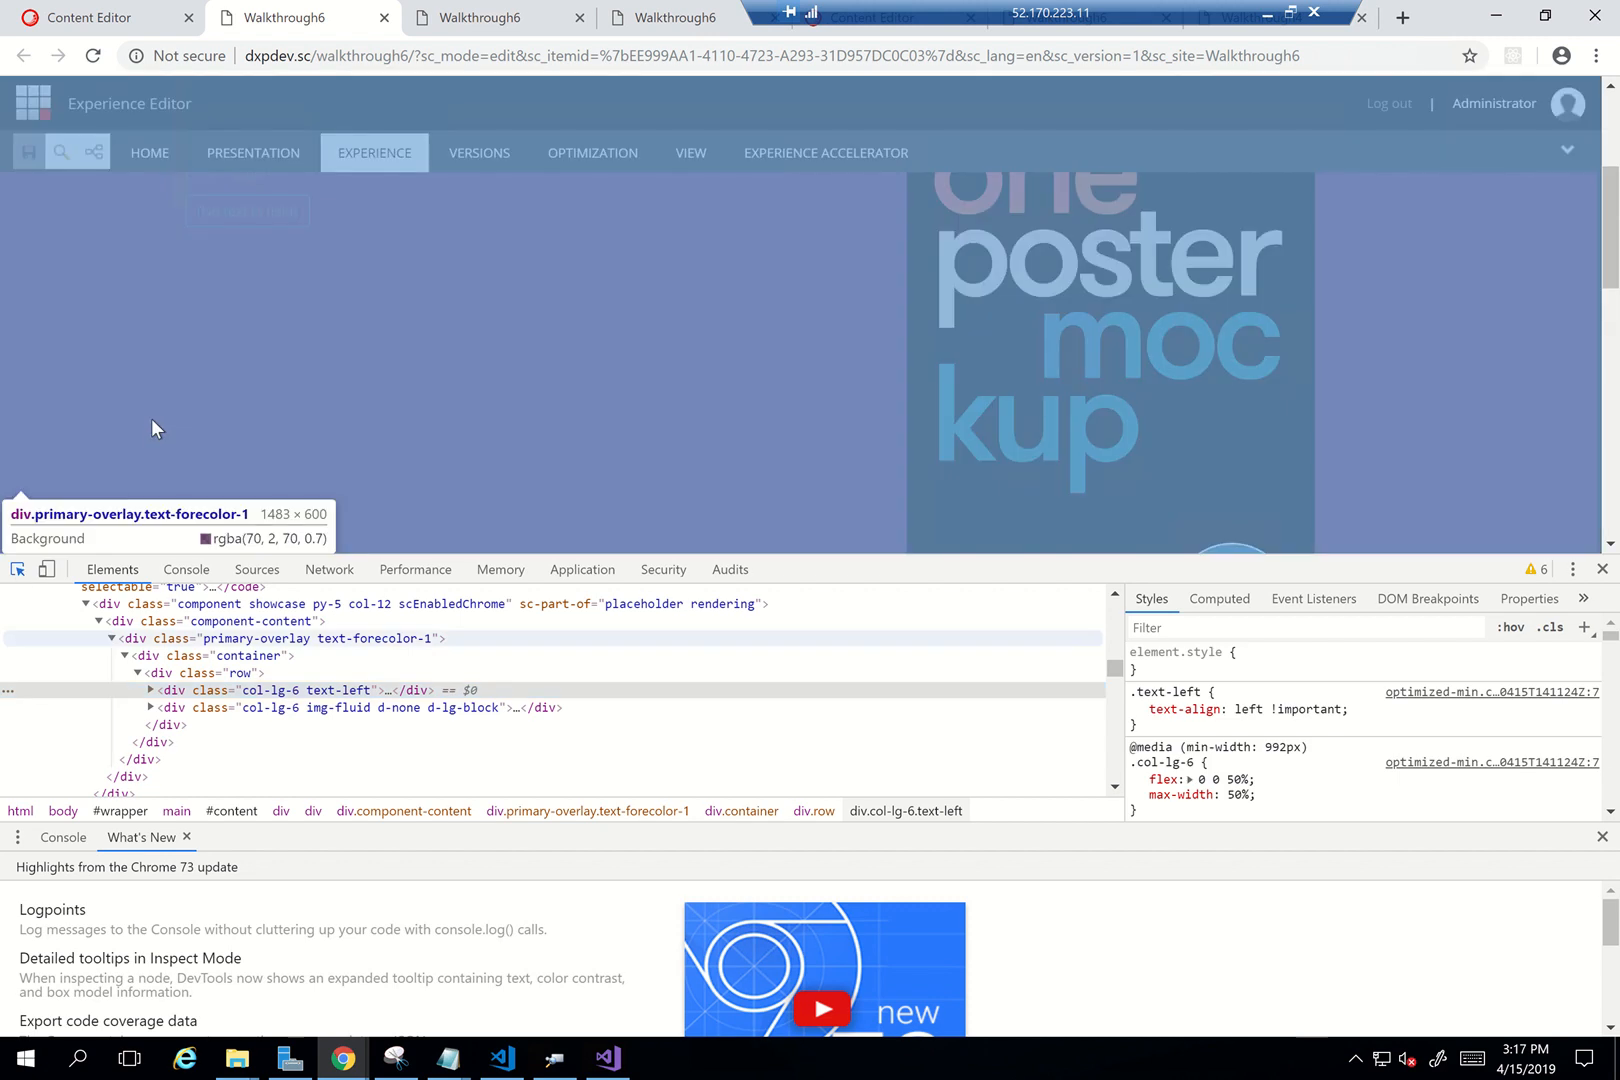
{"action": "left_click", "coordinate": [151, 418]}
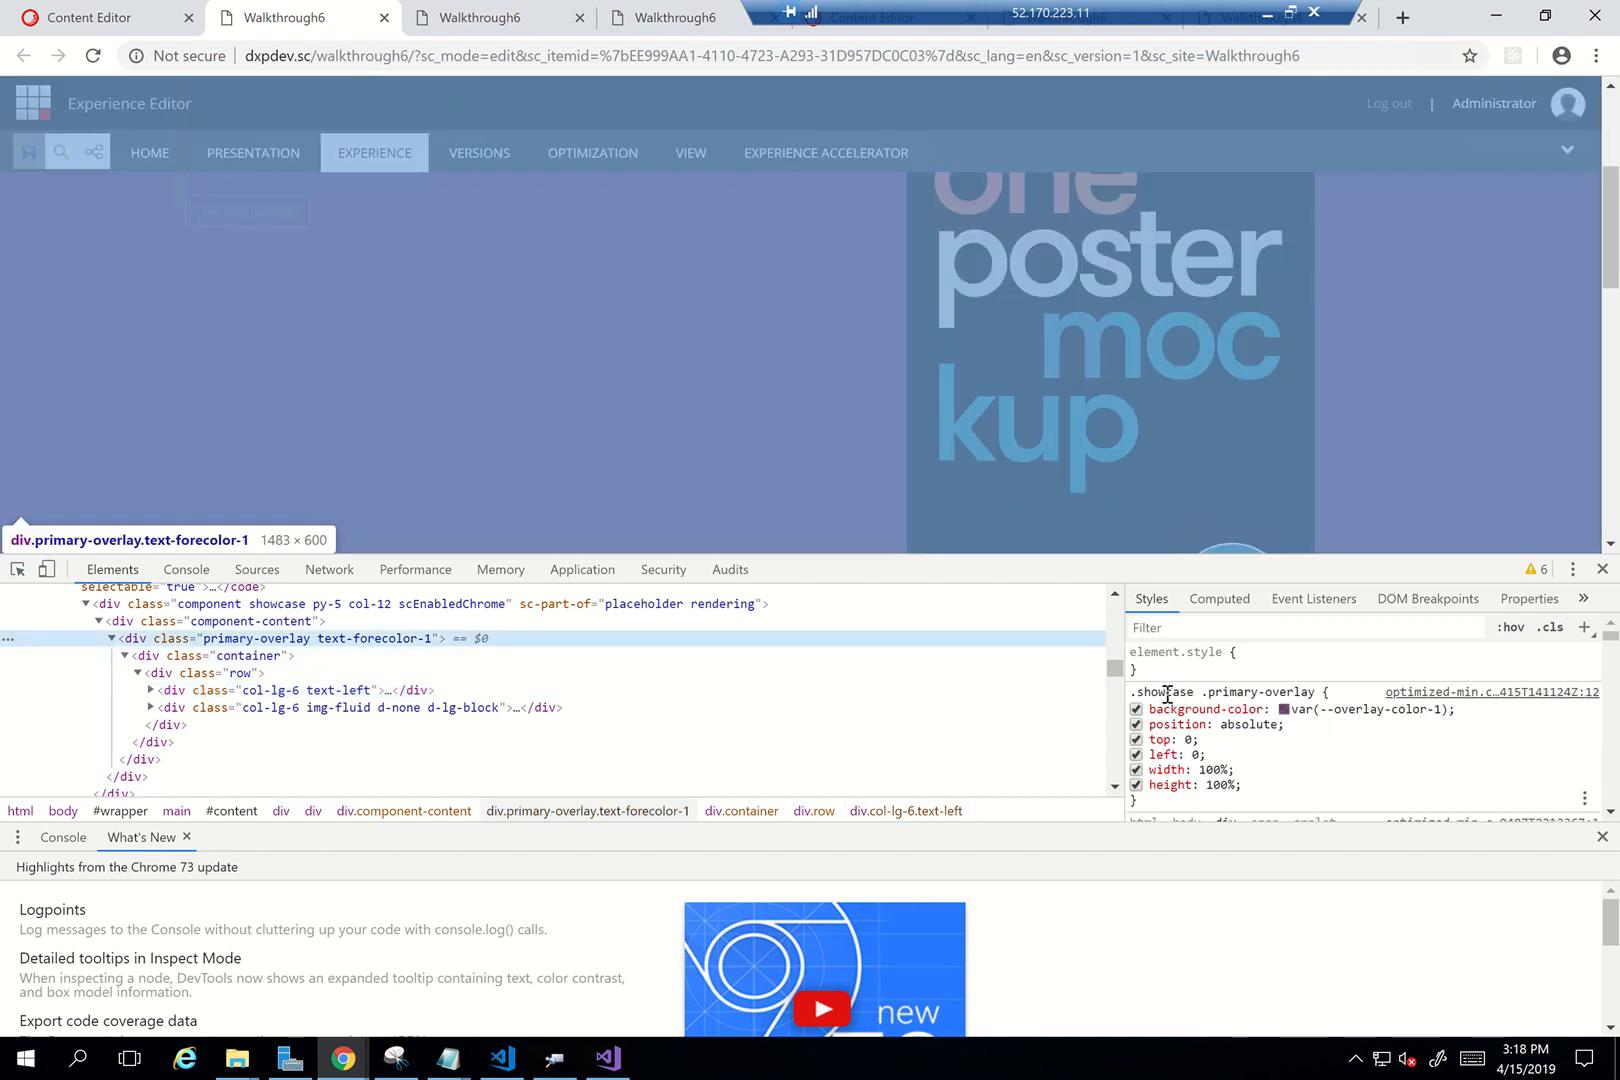
Read the .showcase .primary-overlay rule's background-color (--overlay-color-1), then close DevTools
{"action": "left_click", "coordinate": [1167, 692]}
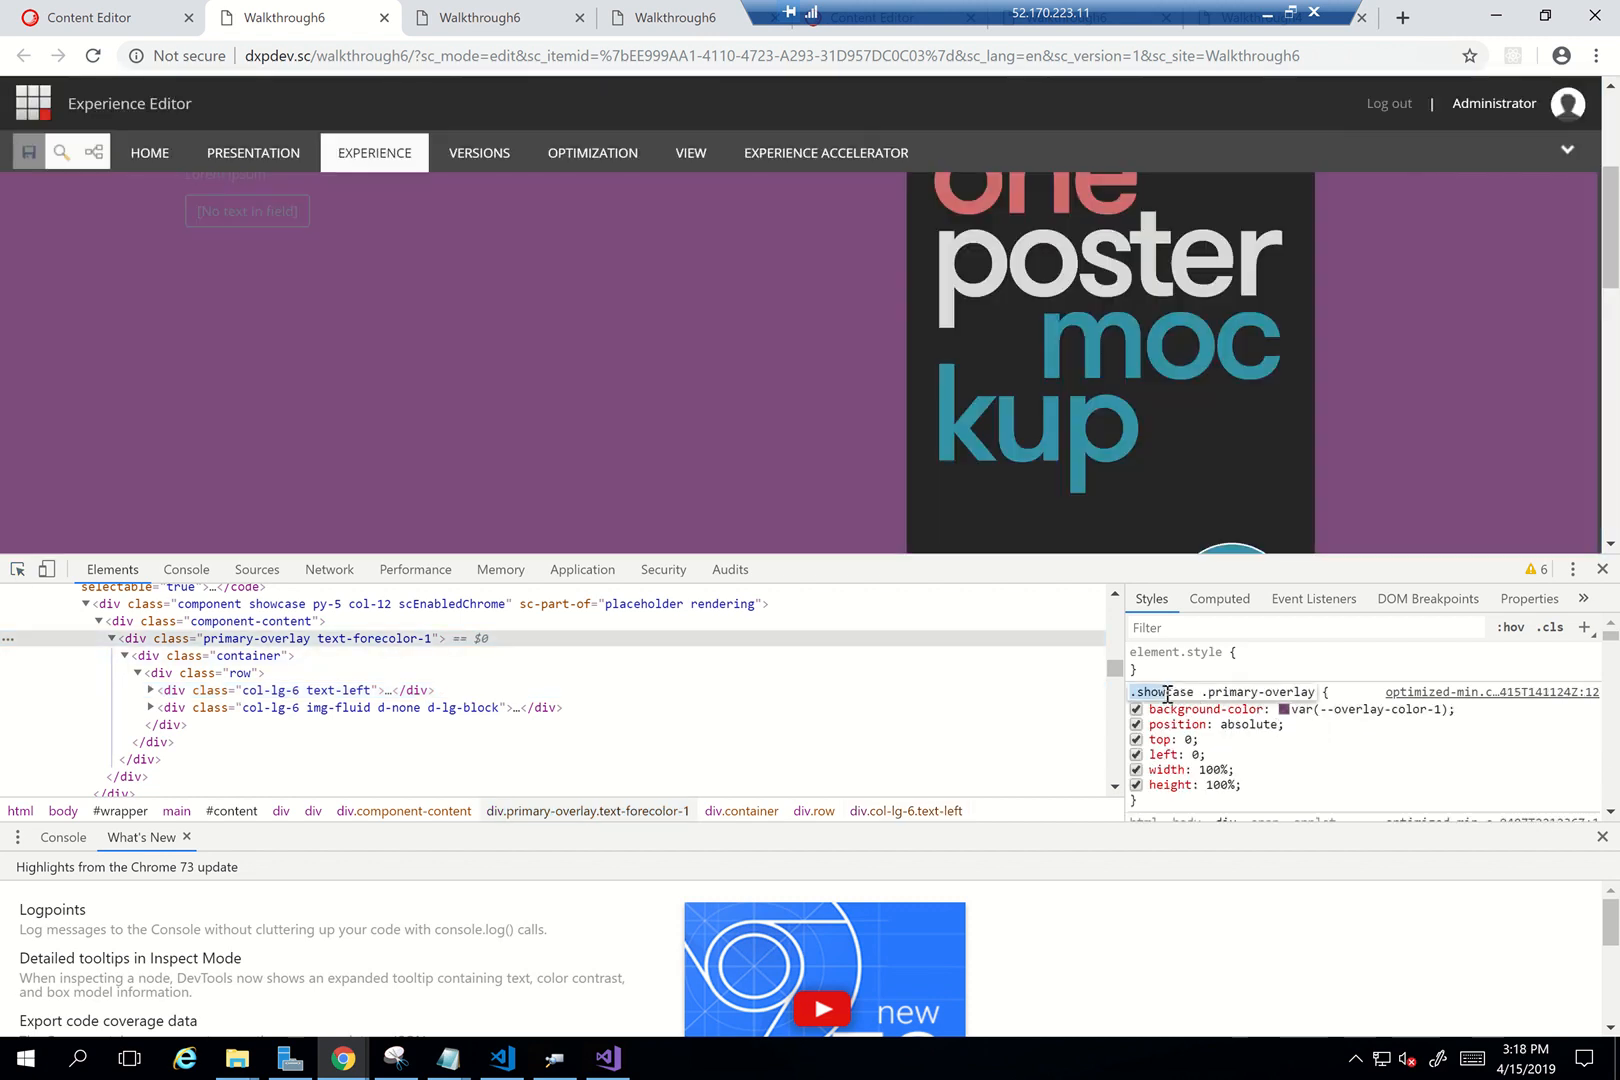
{"action": "left_click_drag", "start_coordinate": [1206, 692], "coordinate": [1324, 694]}
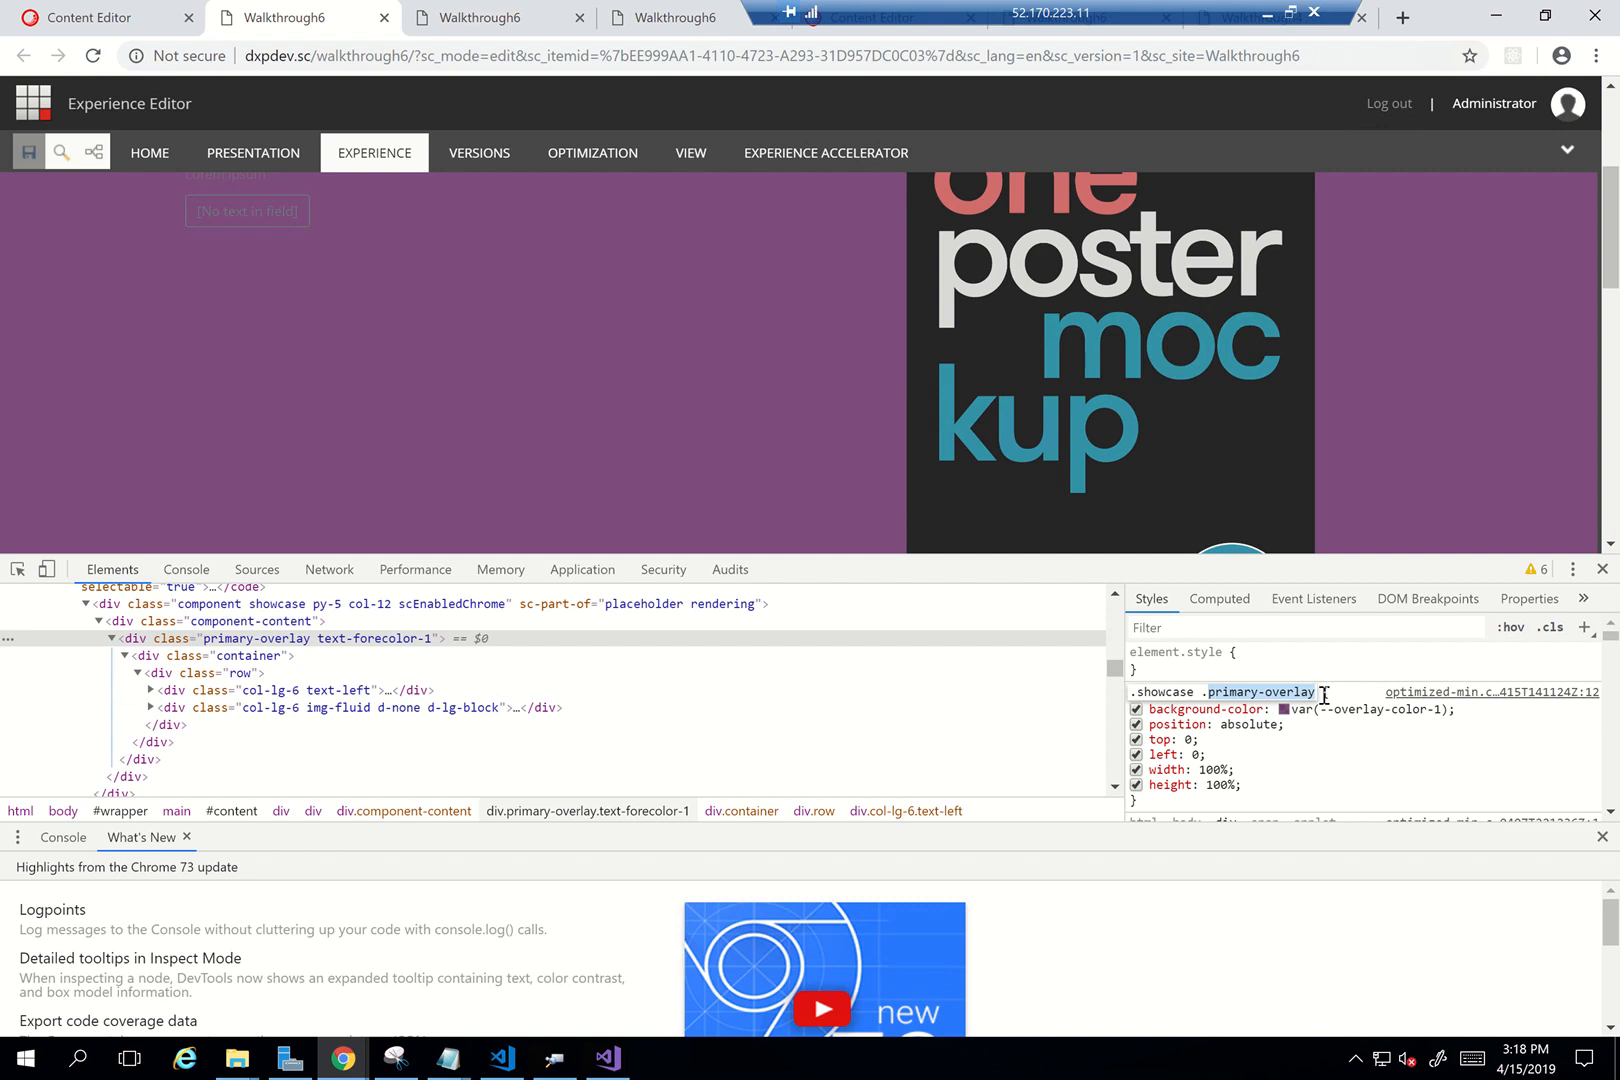
{"action": "left_click", "coordinate": [1378, 708]}
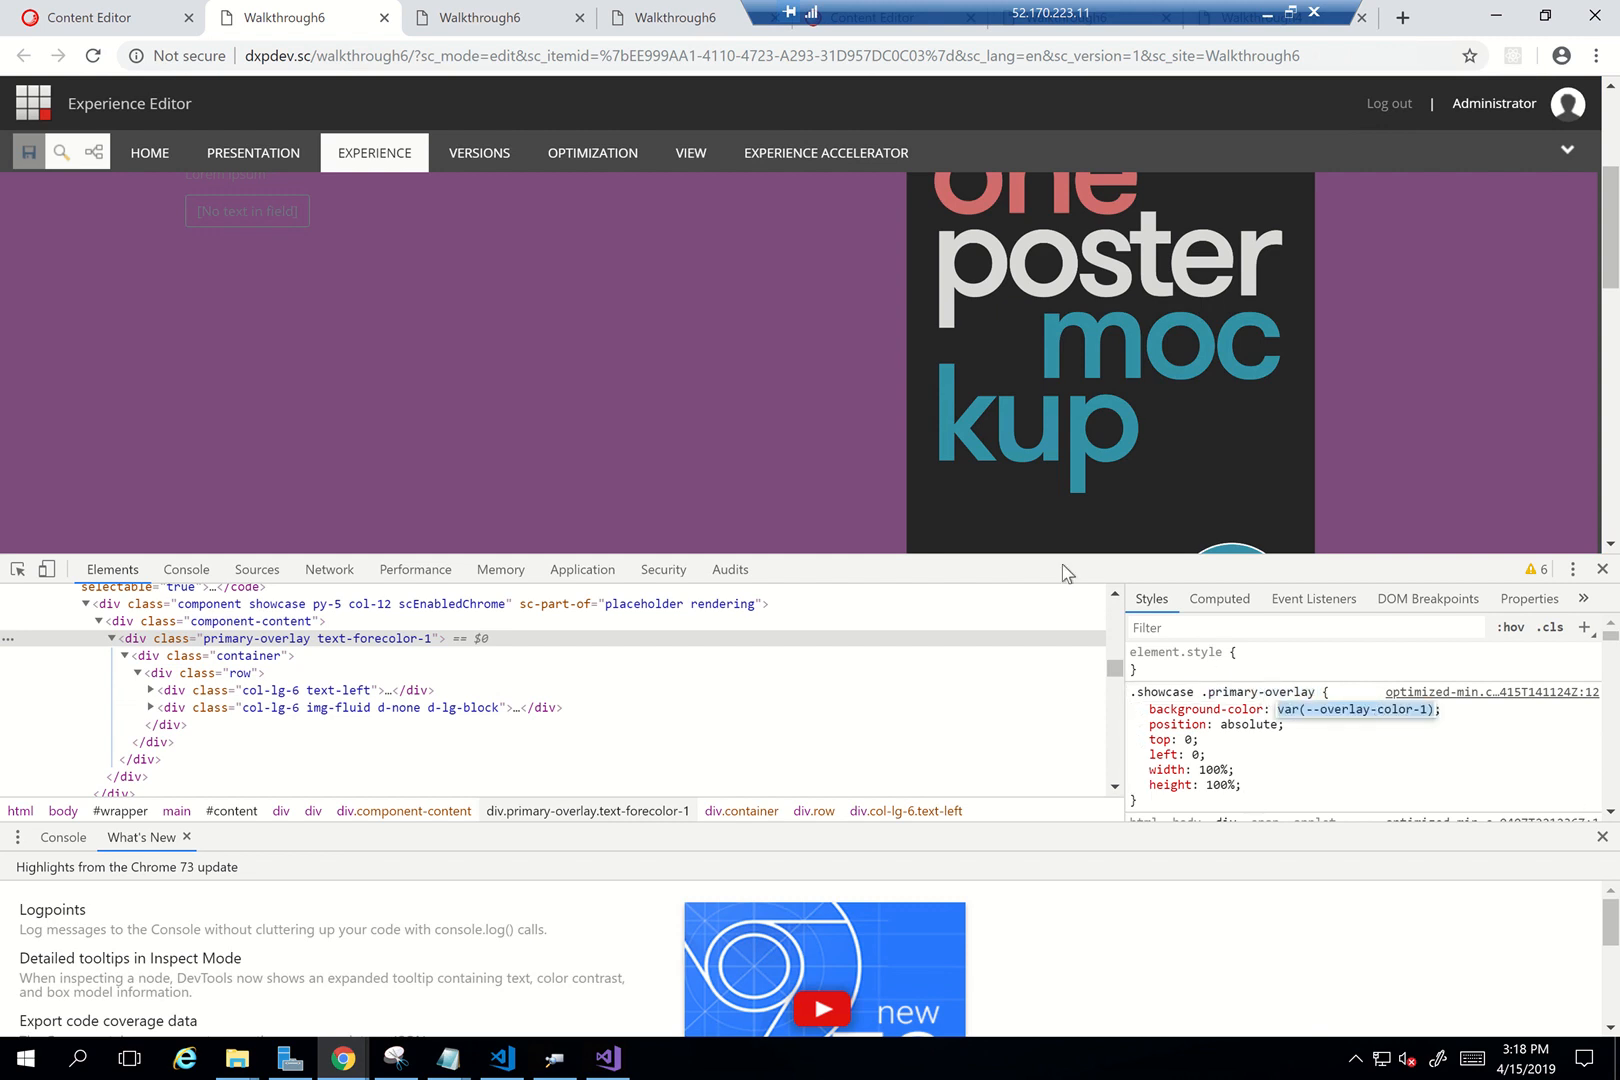
{"action": "left_click", "coordinate": [1153, 692]}
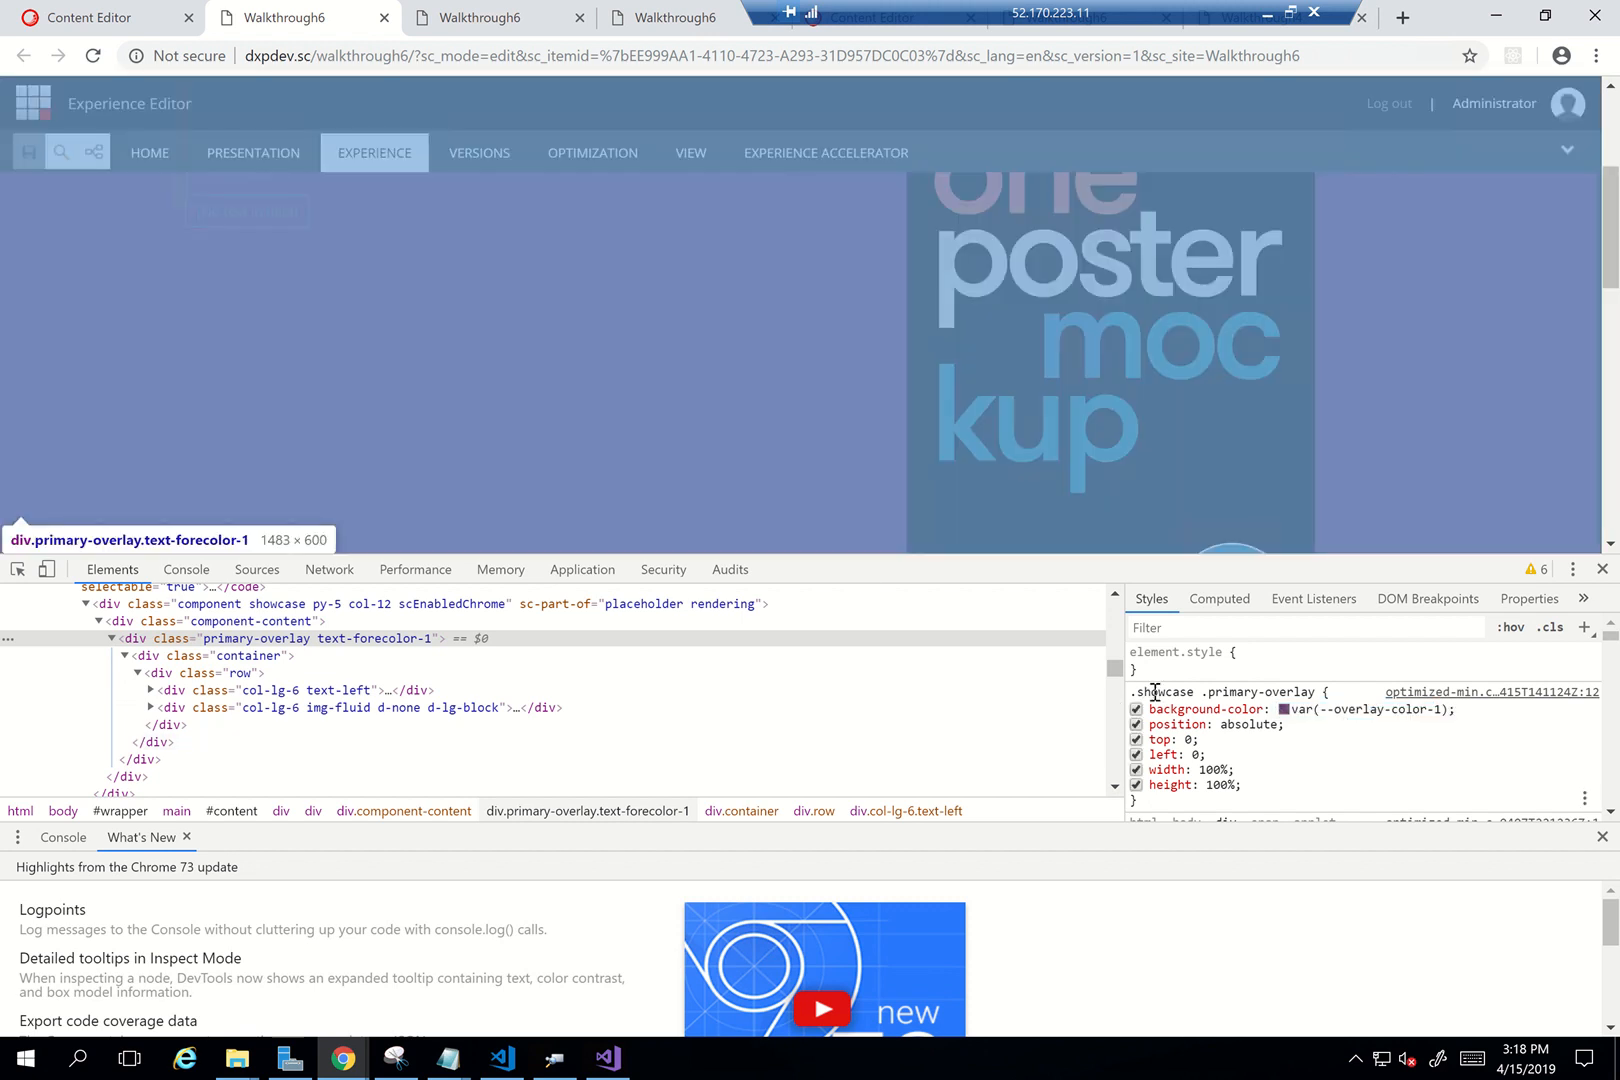
{"action": "left_click_drag", "start_coordinate": [1194, 691], "coordinate": [1142, 692]}
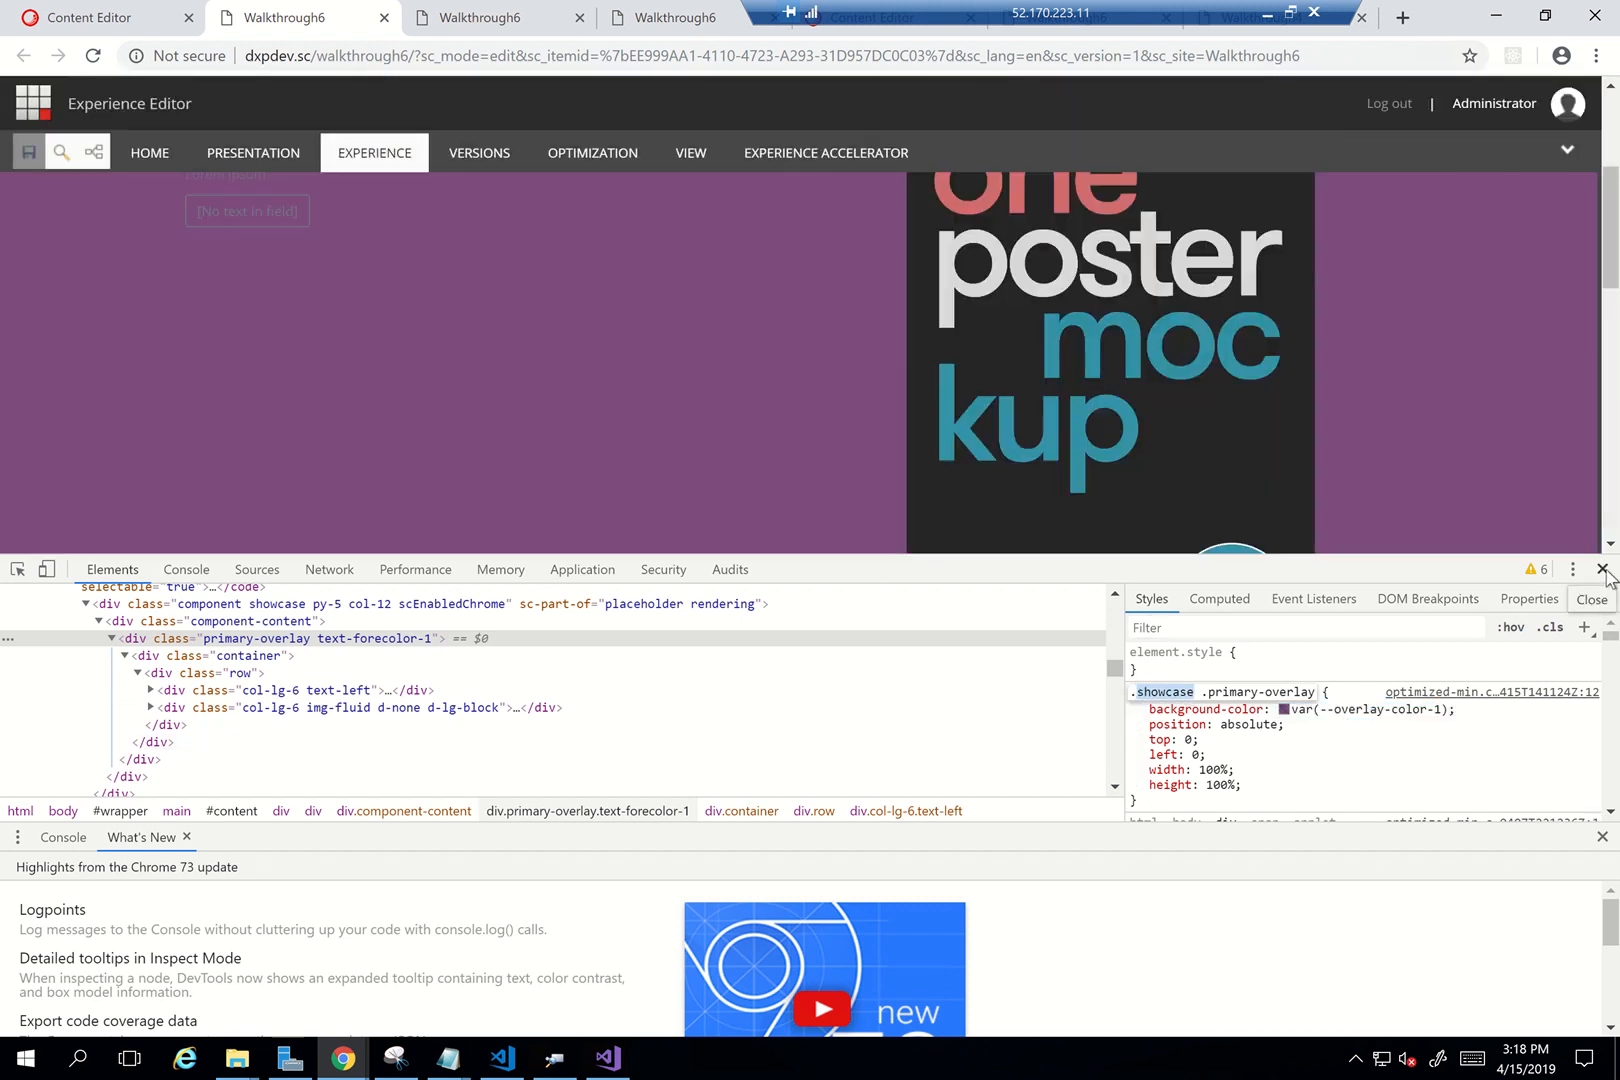
{"action": "left_click", "coordinate": [1602, 569]}
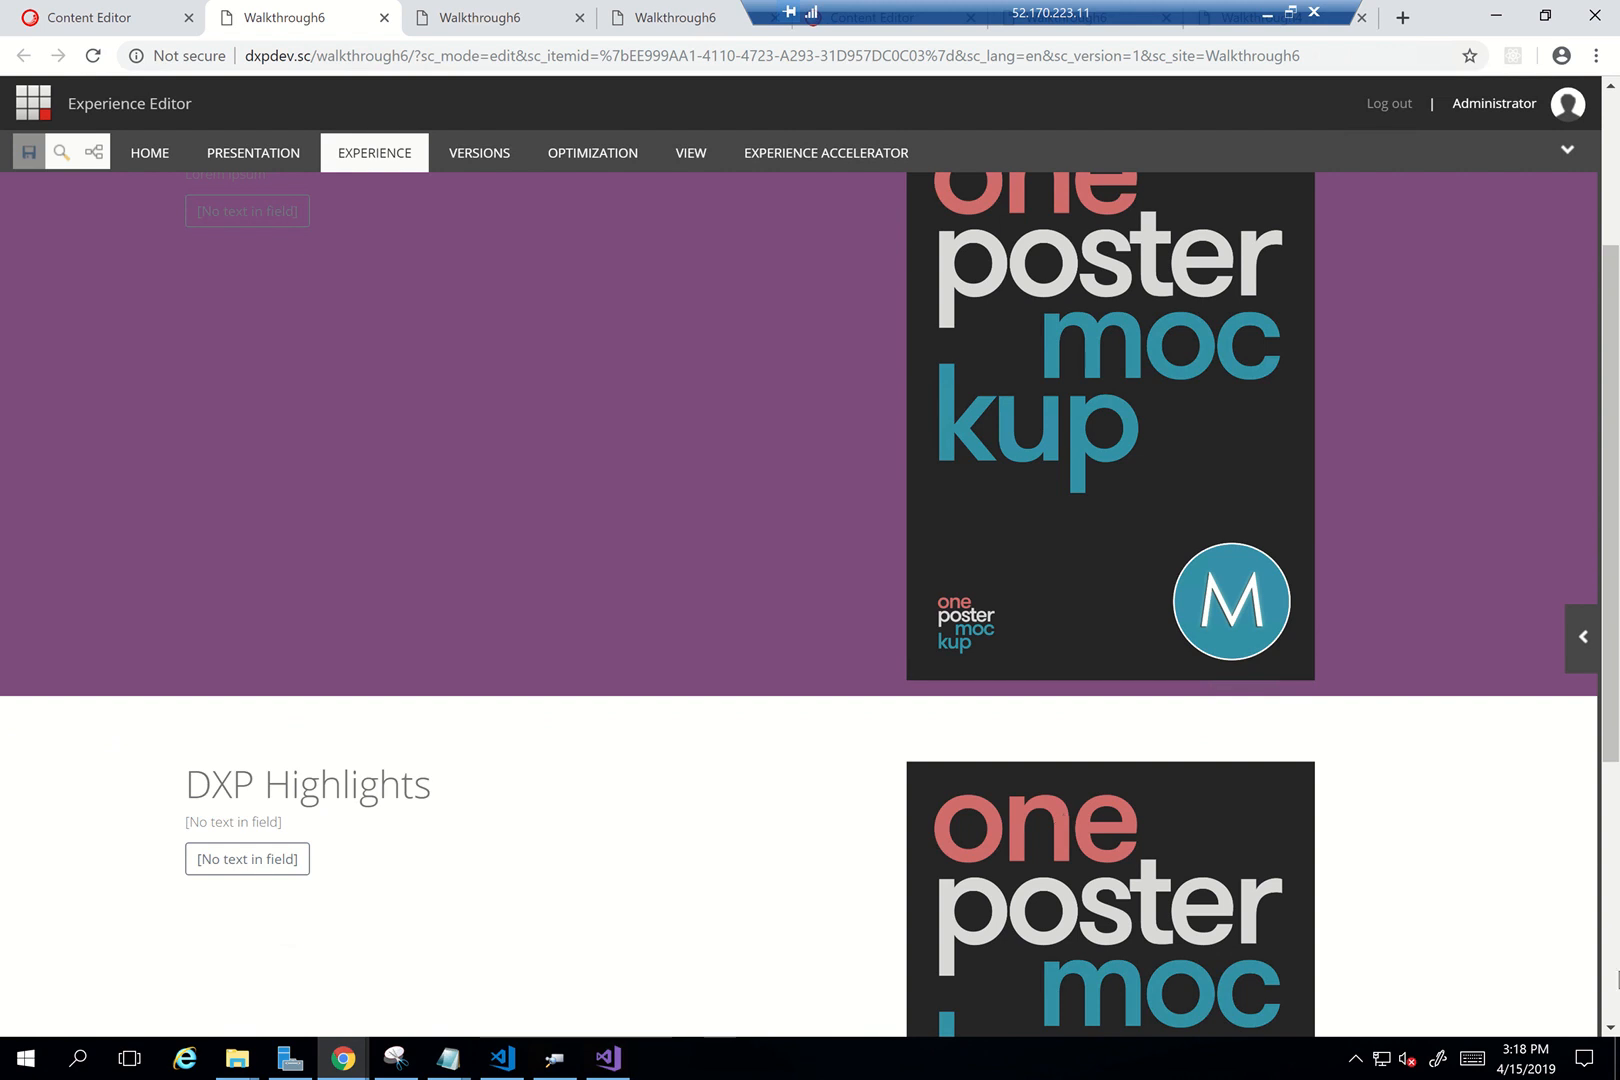
{"action": "left_click", "coordinate": [1611, 1027]}
Go to the Content Editor tab and open the Sitecore Launchpad
{"action": "left_click", "coordinate": [1611, 1027]}
{"action": "left_click", "coordinate": [1611, 1027]}
{"action": "left_click", "coordinate": [1611, 1027]}
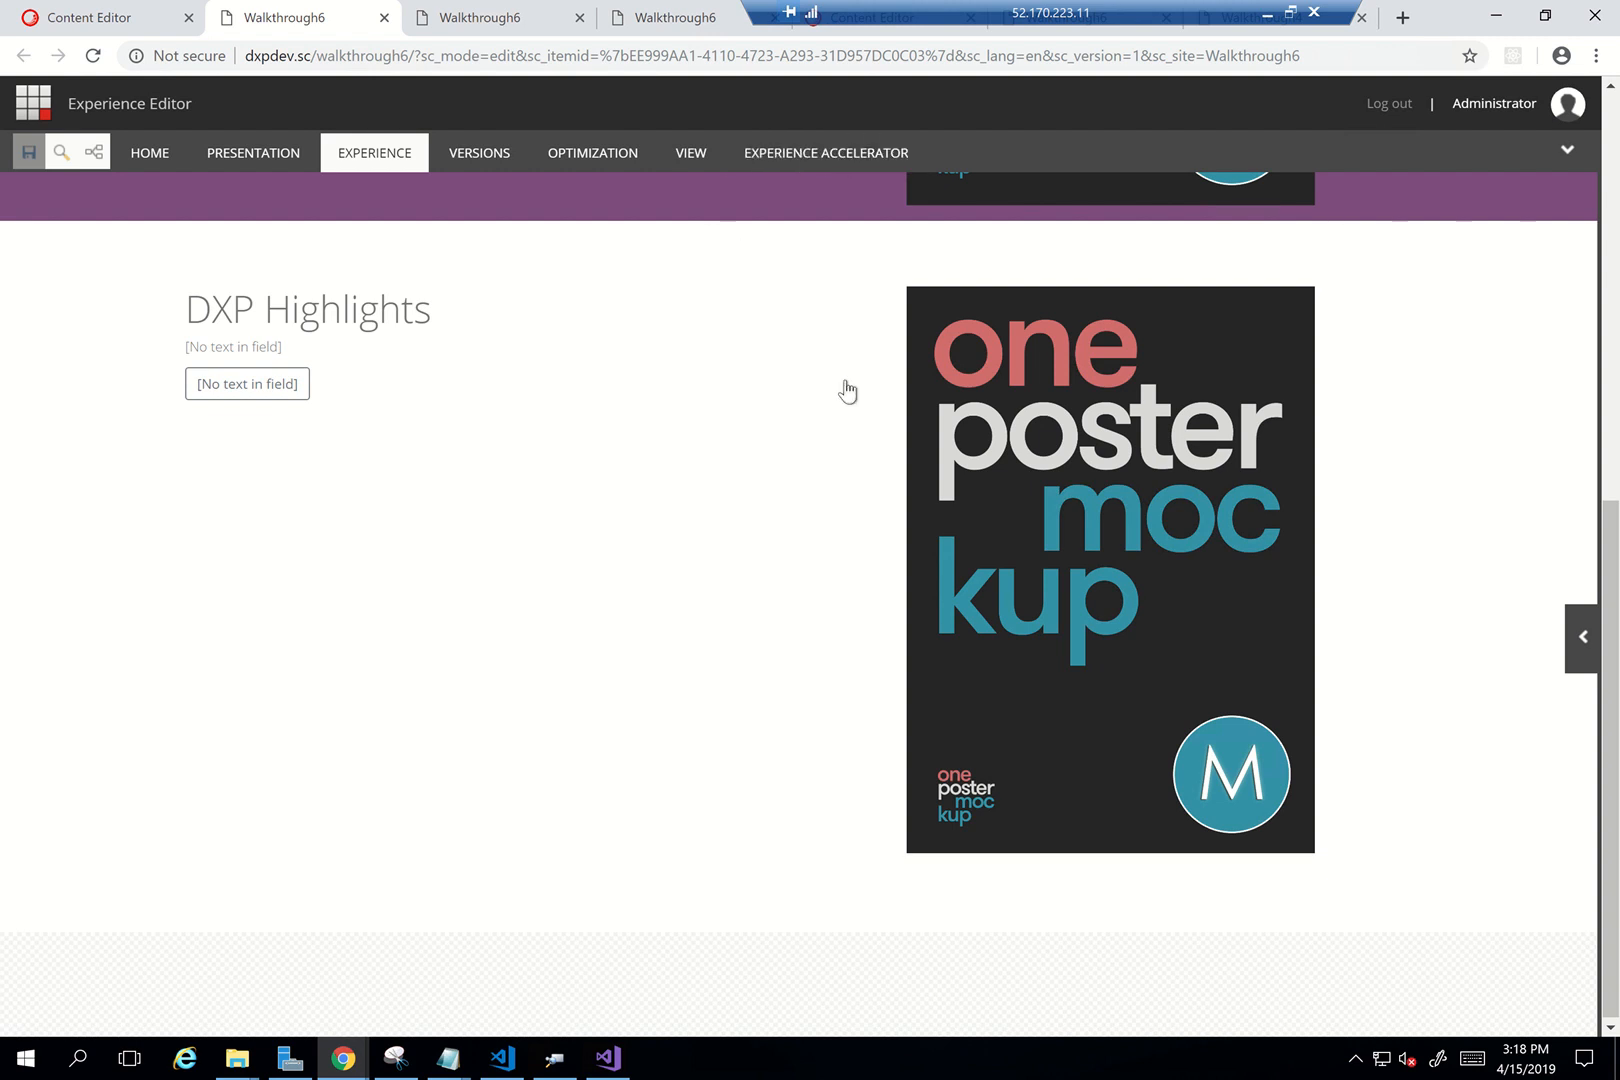
{"action": "scroll", "coordinate": [847, 390], "scroll_direction": "up", "scroll_amount": 2}
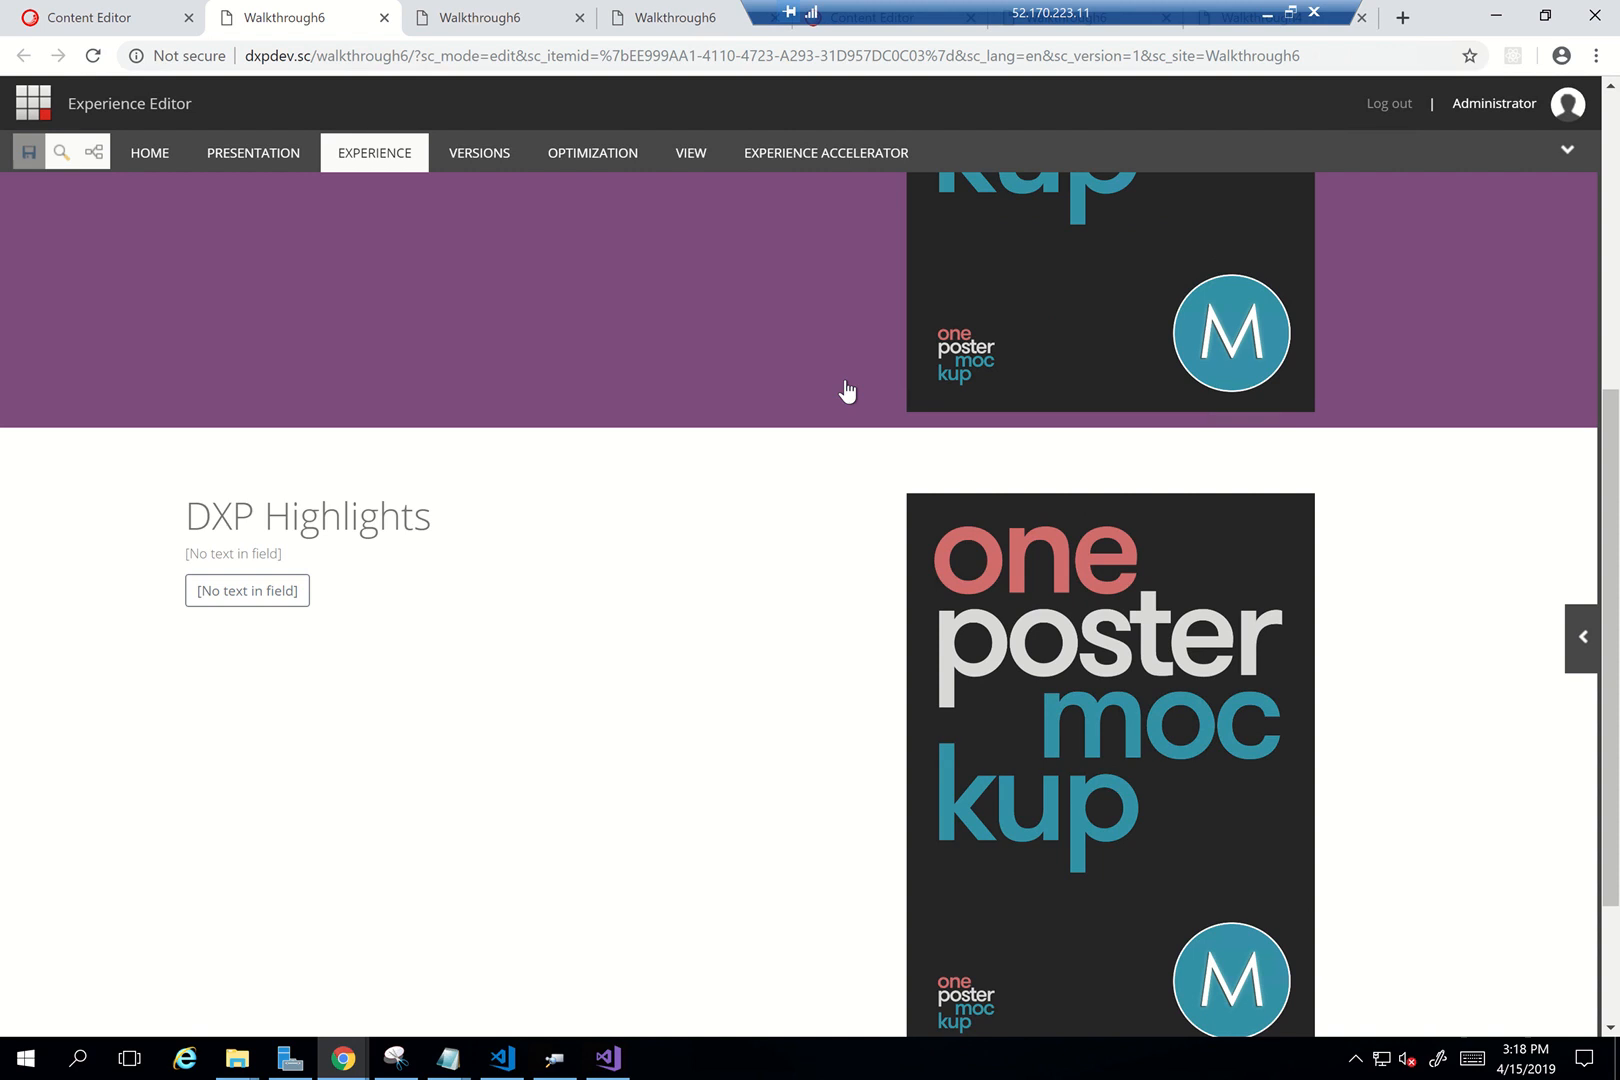
{"action": "scroll", "coordinate": [847, 390], "scroll_direction": "up", "scroll_amount": 2}
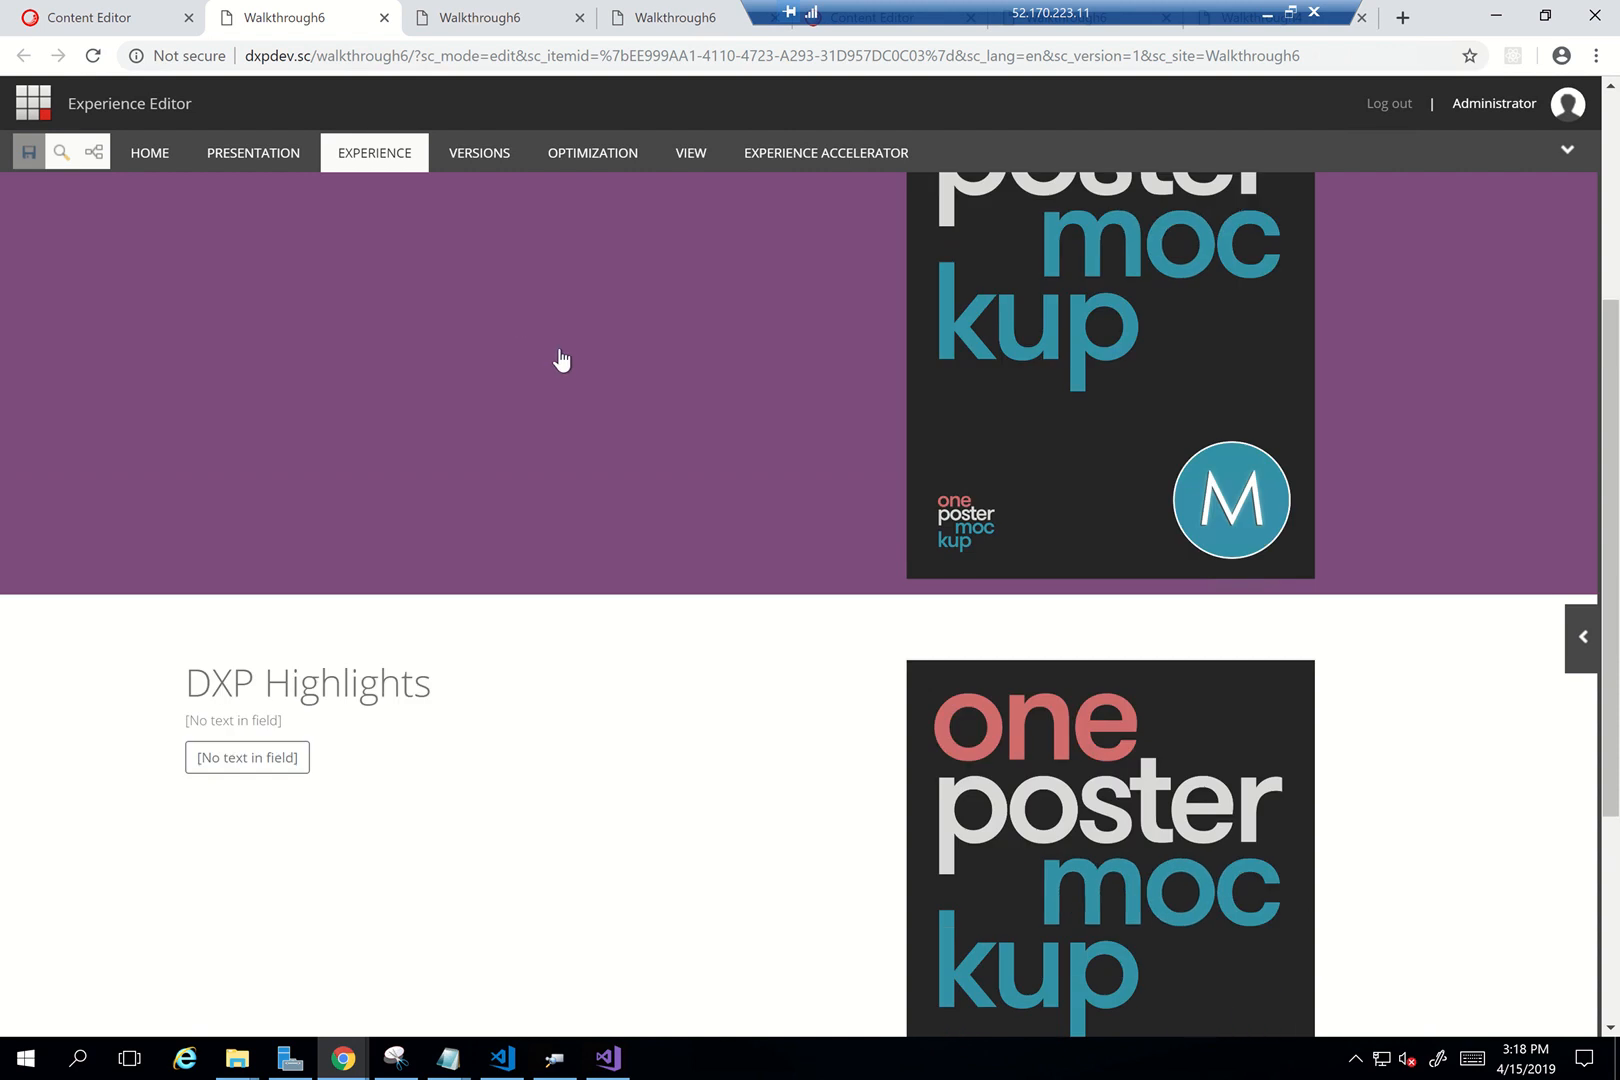
{"action": "left_click", "coordinate": [85, 27]}
{"action": "left_click", "coordinate": [38, 118]}
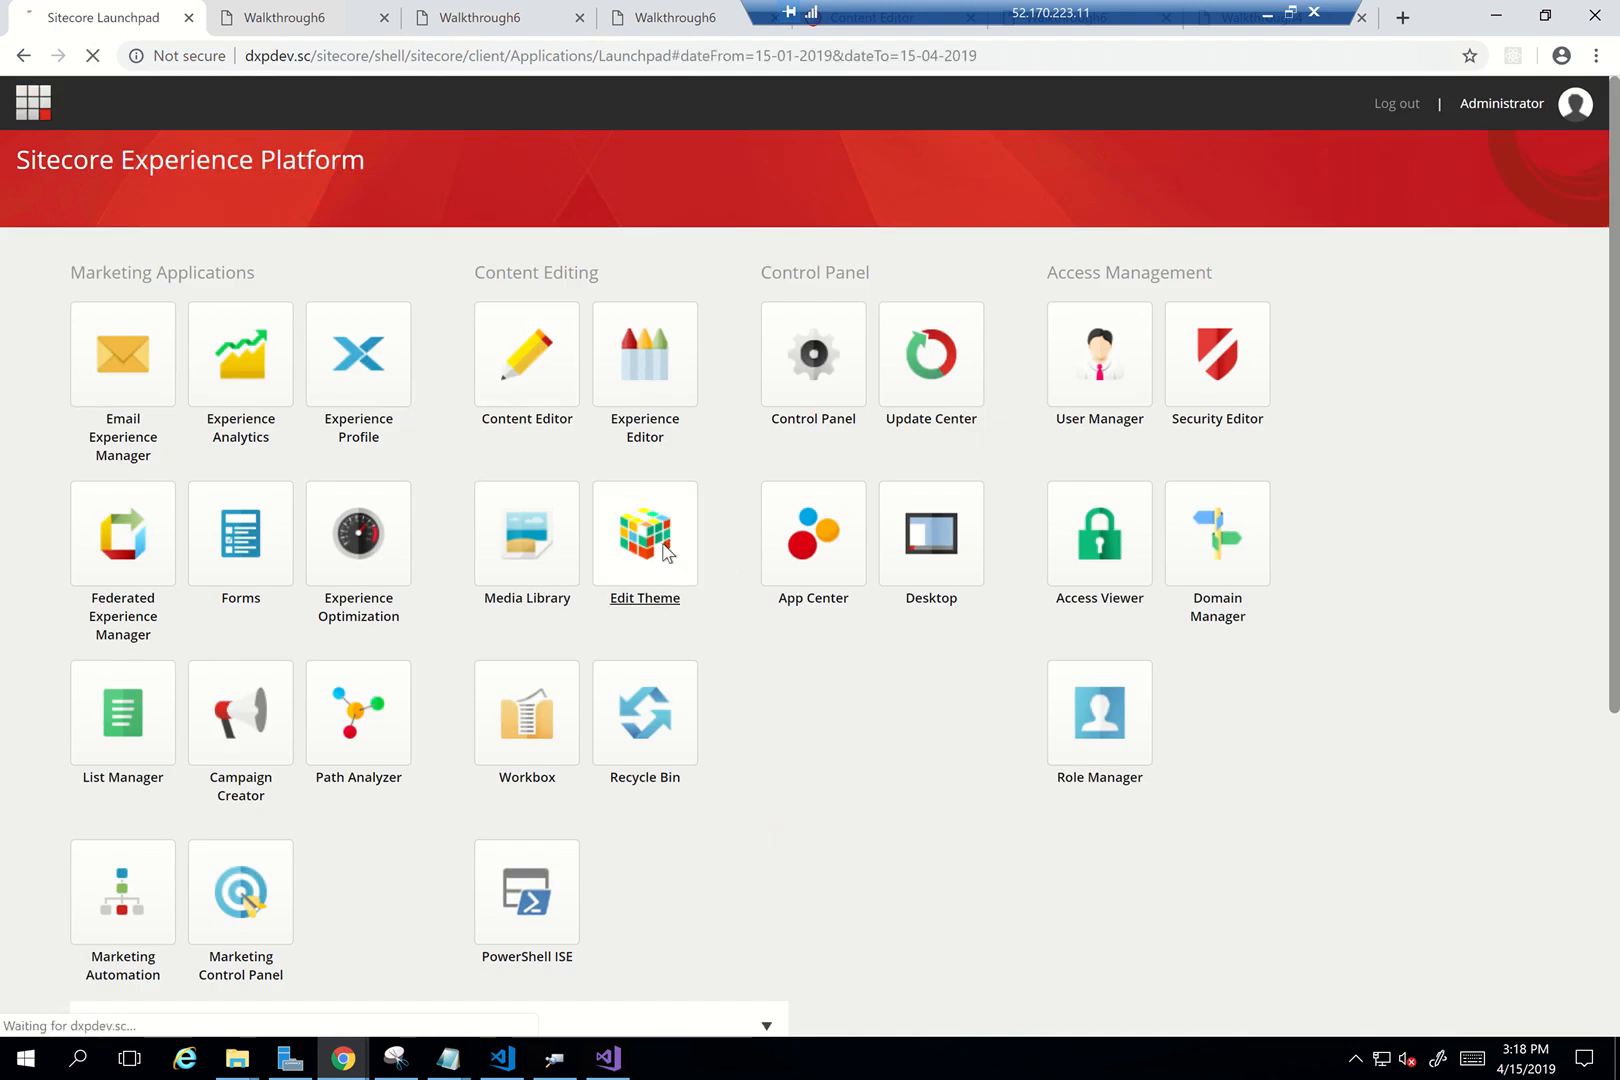
Load the Walkthrough6 theme in Edit Theme and start editing --overlay-color-1
{"action": "left_click", "coordinate": [664, 551]}
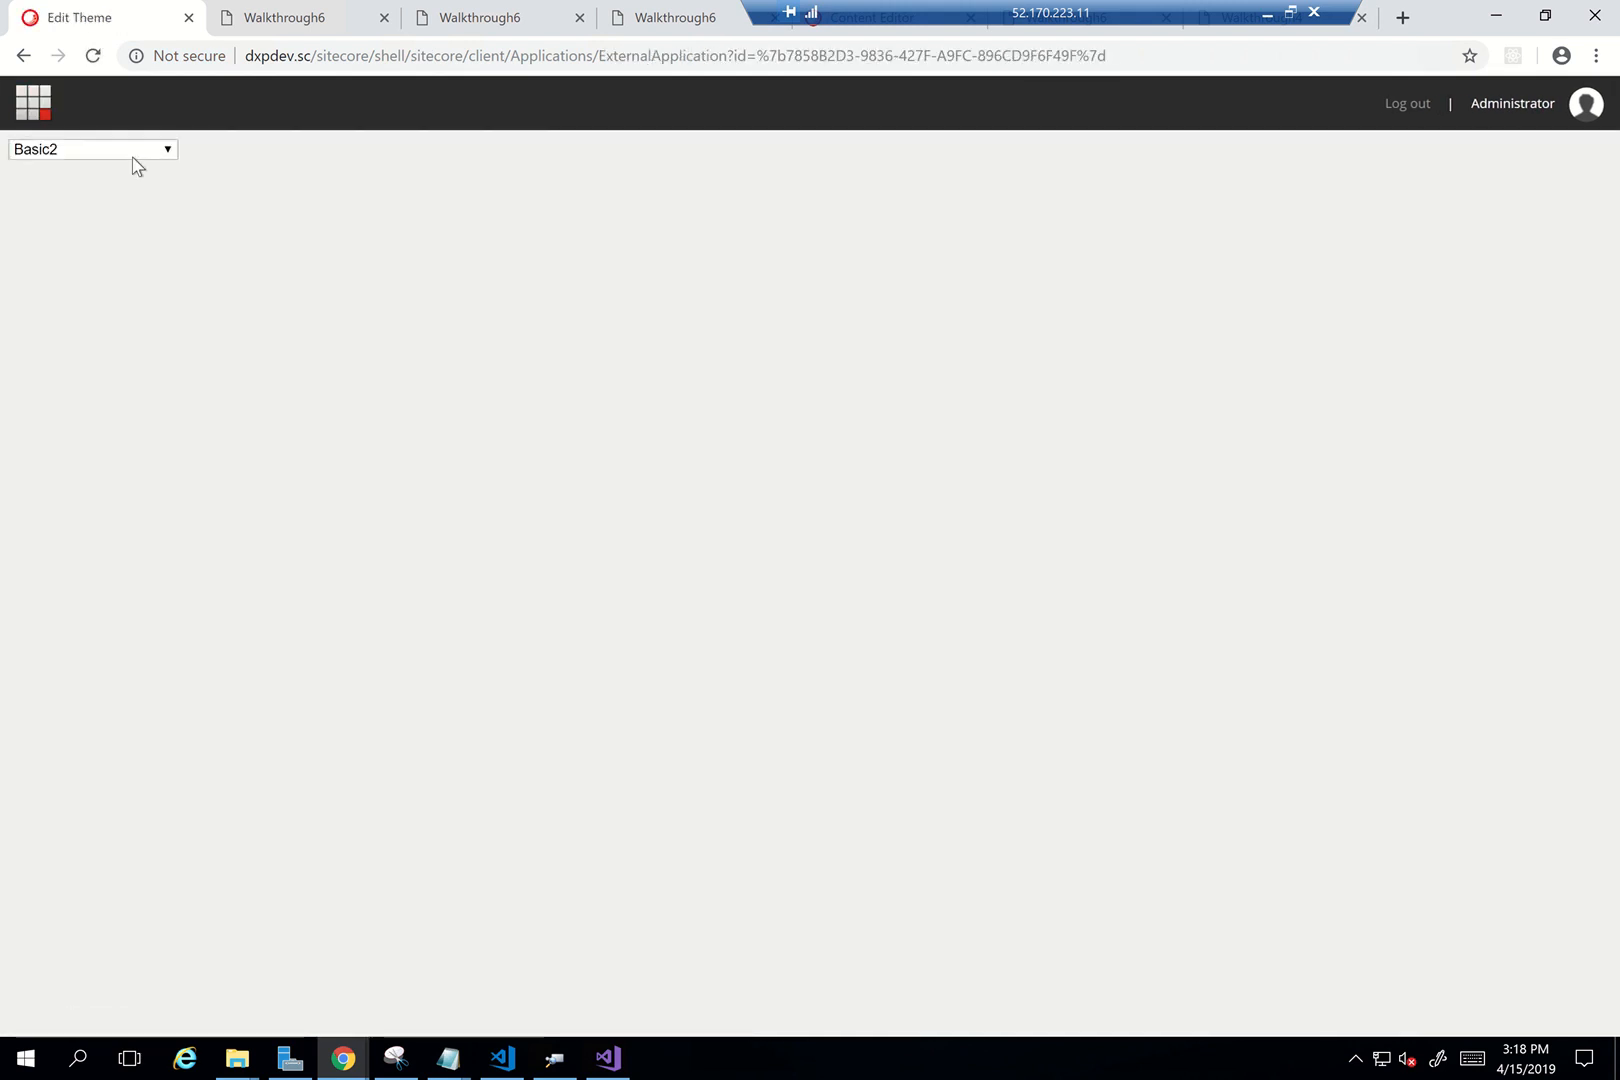
{"action": "left_click", "coordinate": [136, 150]}
{"action": "left_click", "coordinate": [112, 497]}
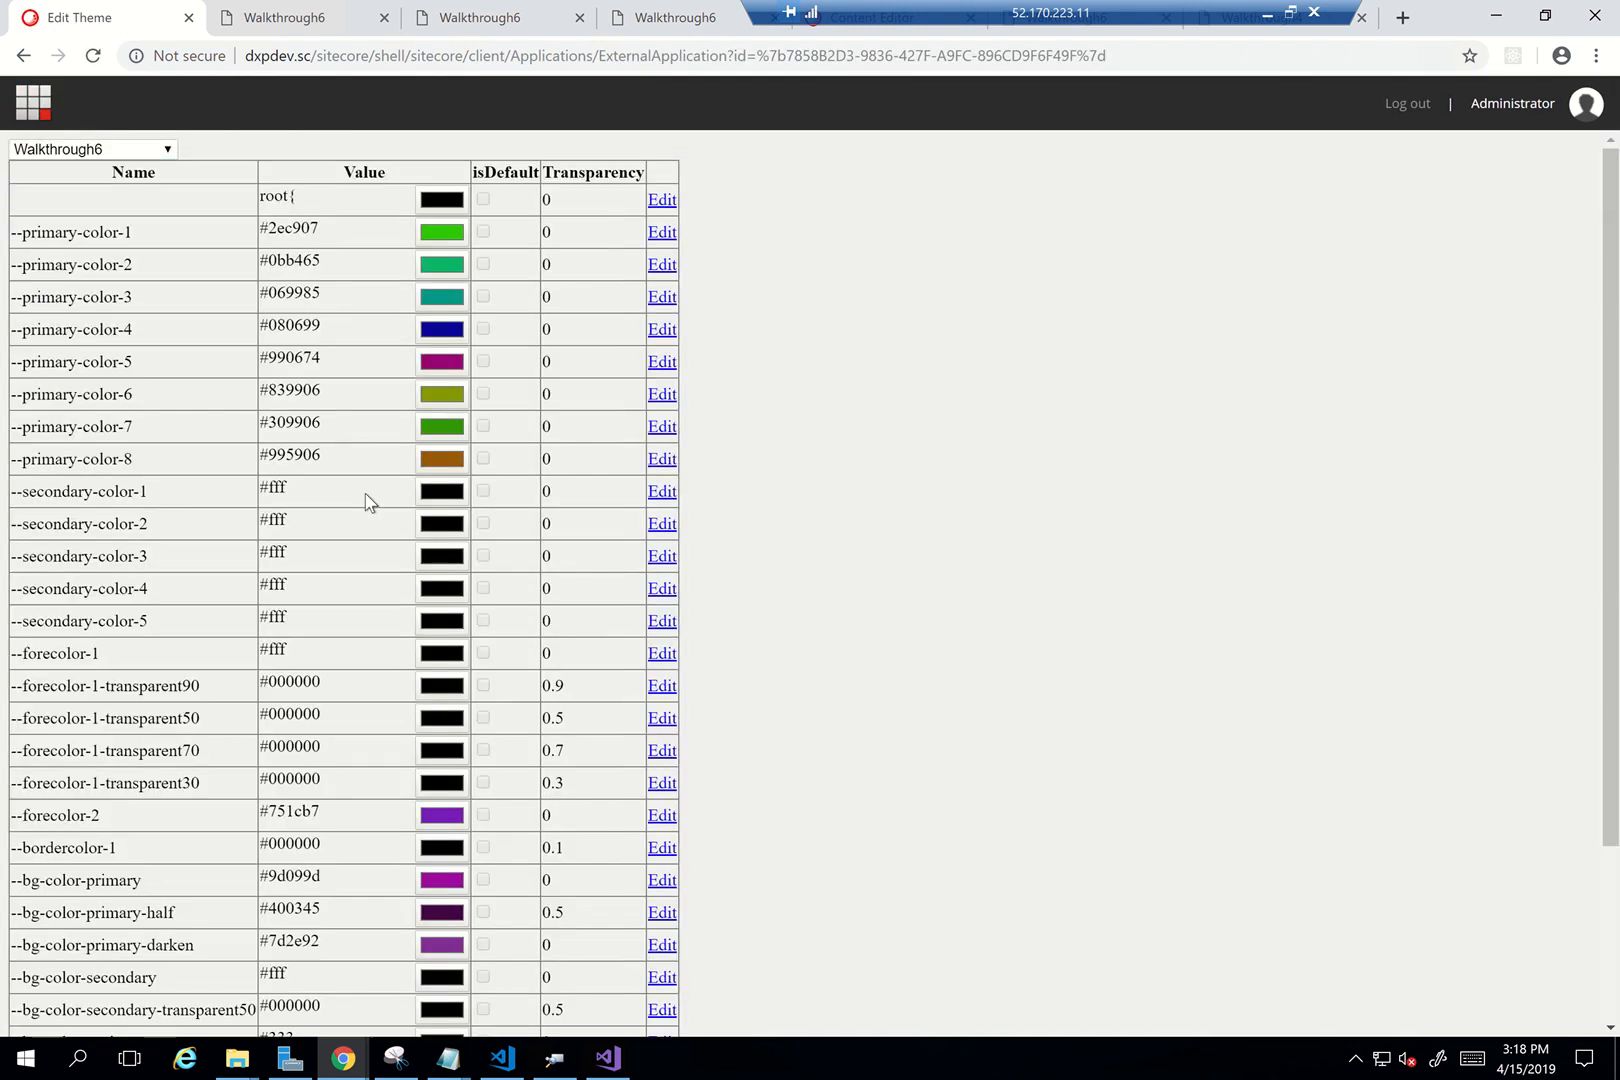
{"action": "scroll", "coordinate": [365, 499], "scroll_direction": "down", "scroll_amount": 2}
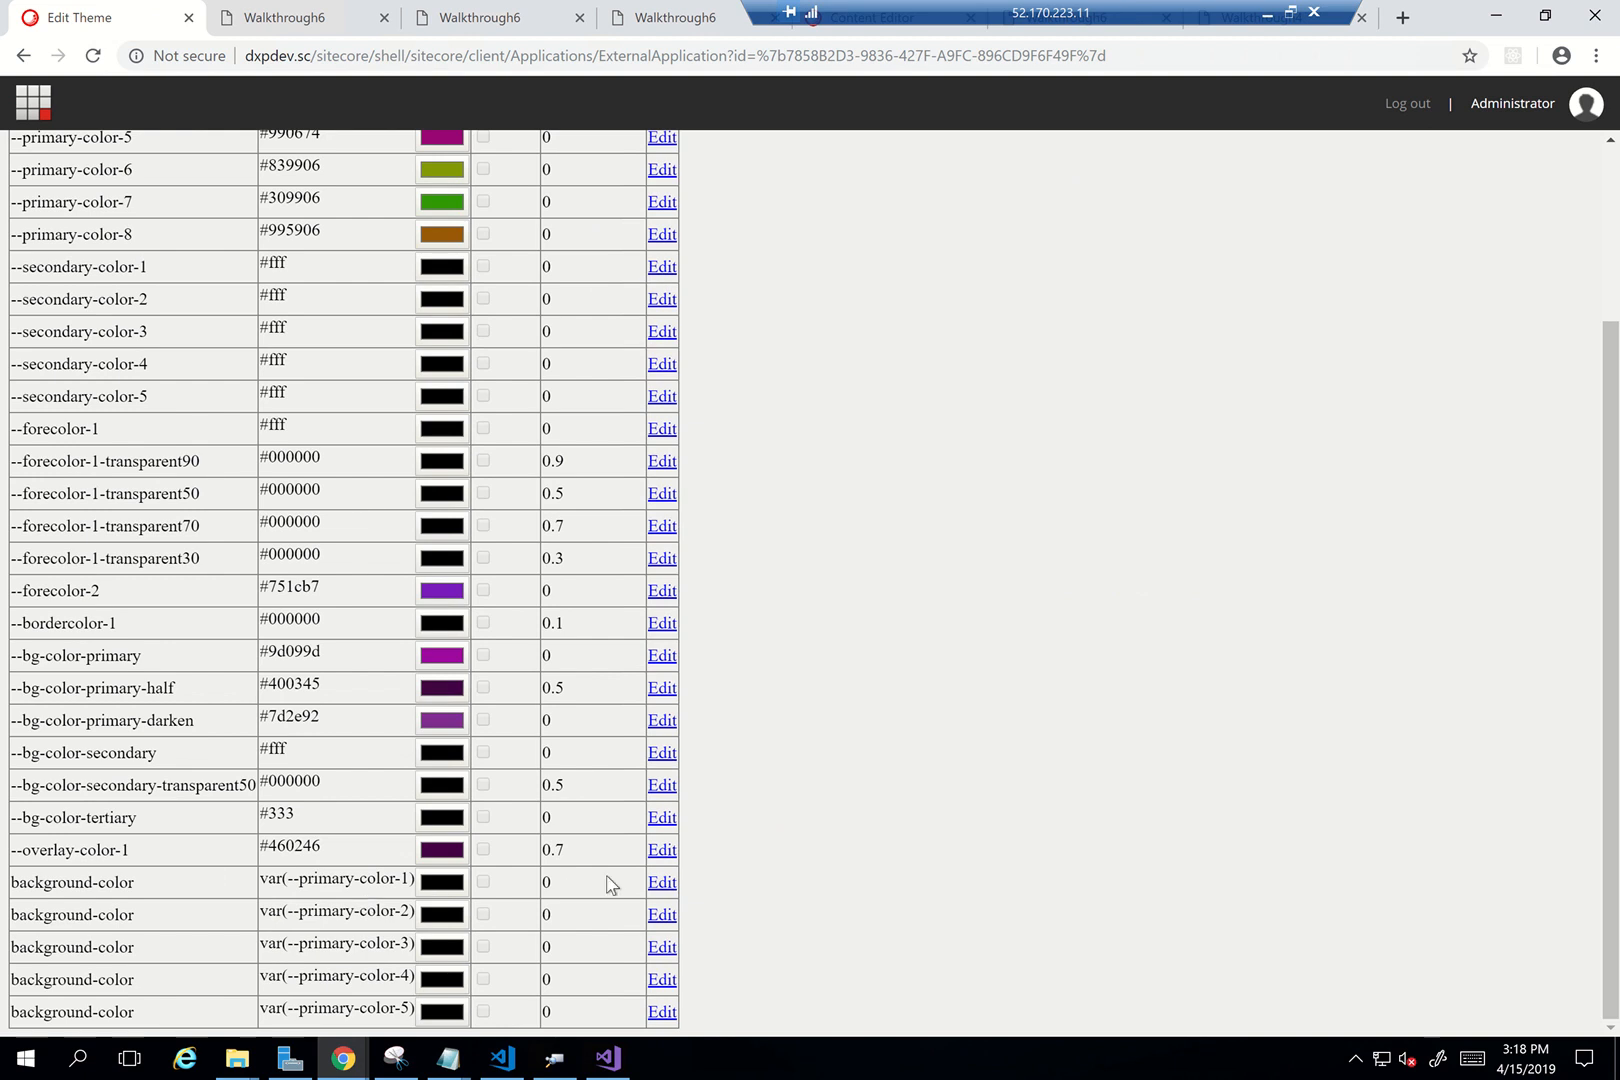
{"action": "left_click", "coordinate": [655, 858]}
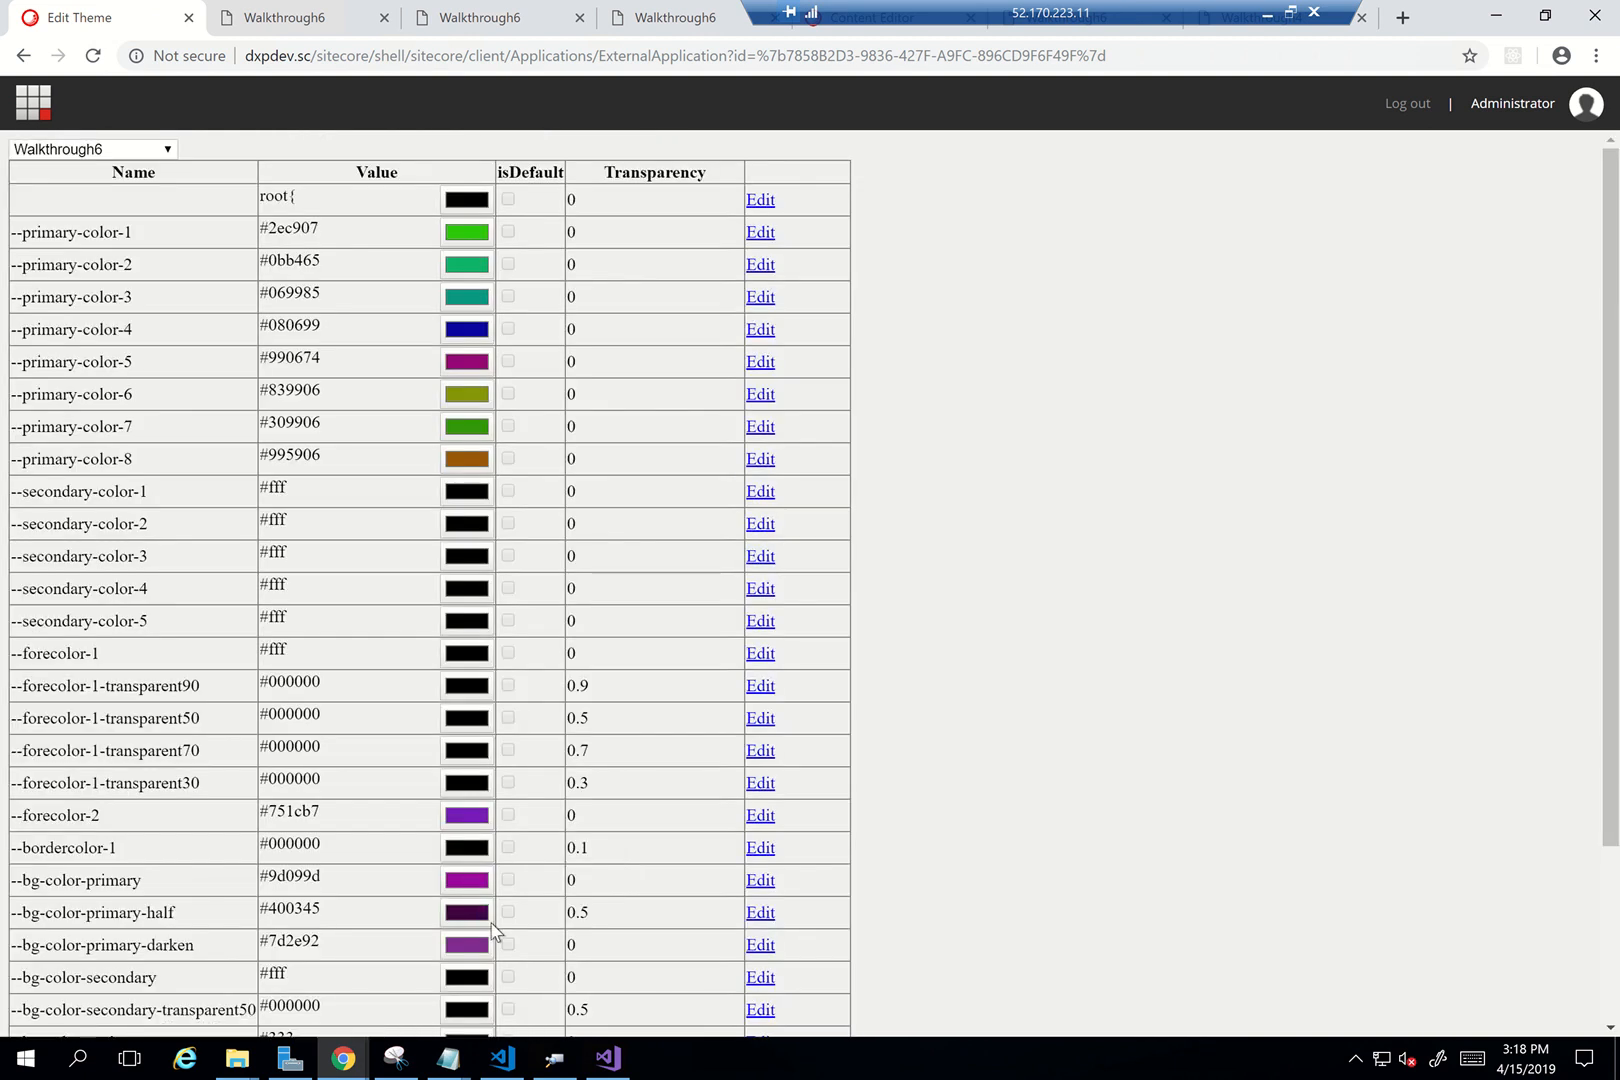
Change --overlay-color-1 to light blue #8A8FFB and update the theme
{"action": "scroll", "coordinate": [488, 903], "scroll_direction": "down", "scroll_amount": 2}
{"action": "left_click", "coordinate": [471, 854]}
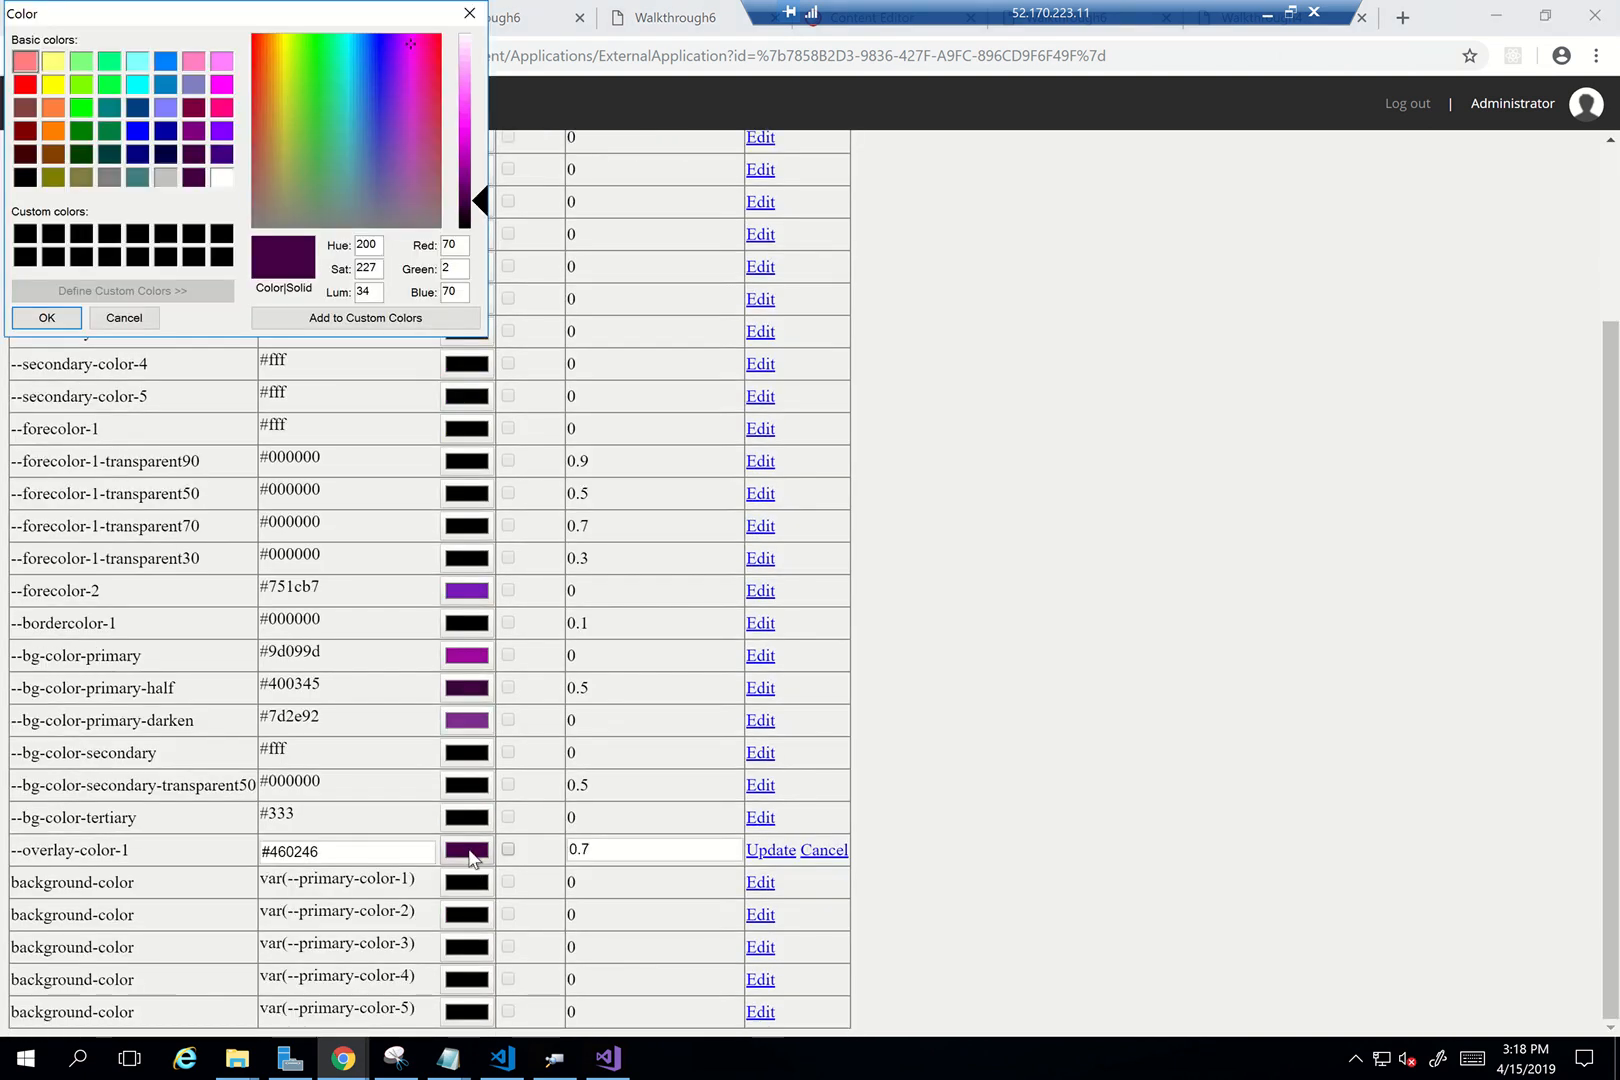
{"action": "left_click", "coordinate": [377, 47]}
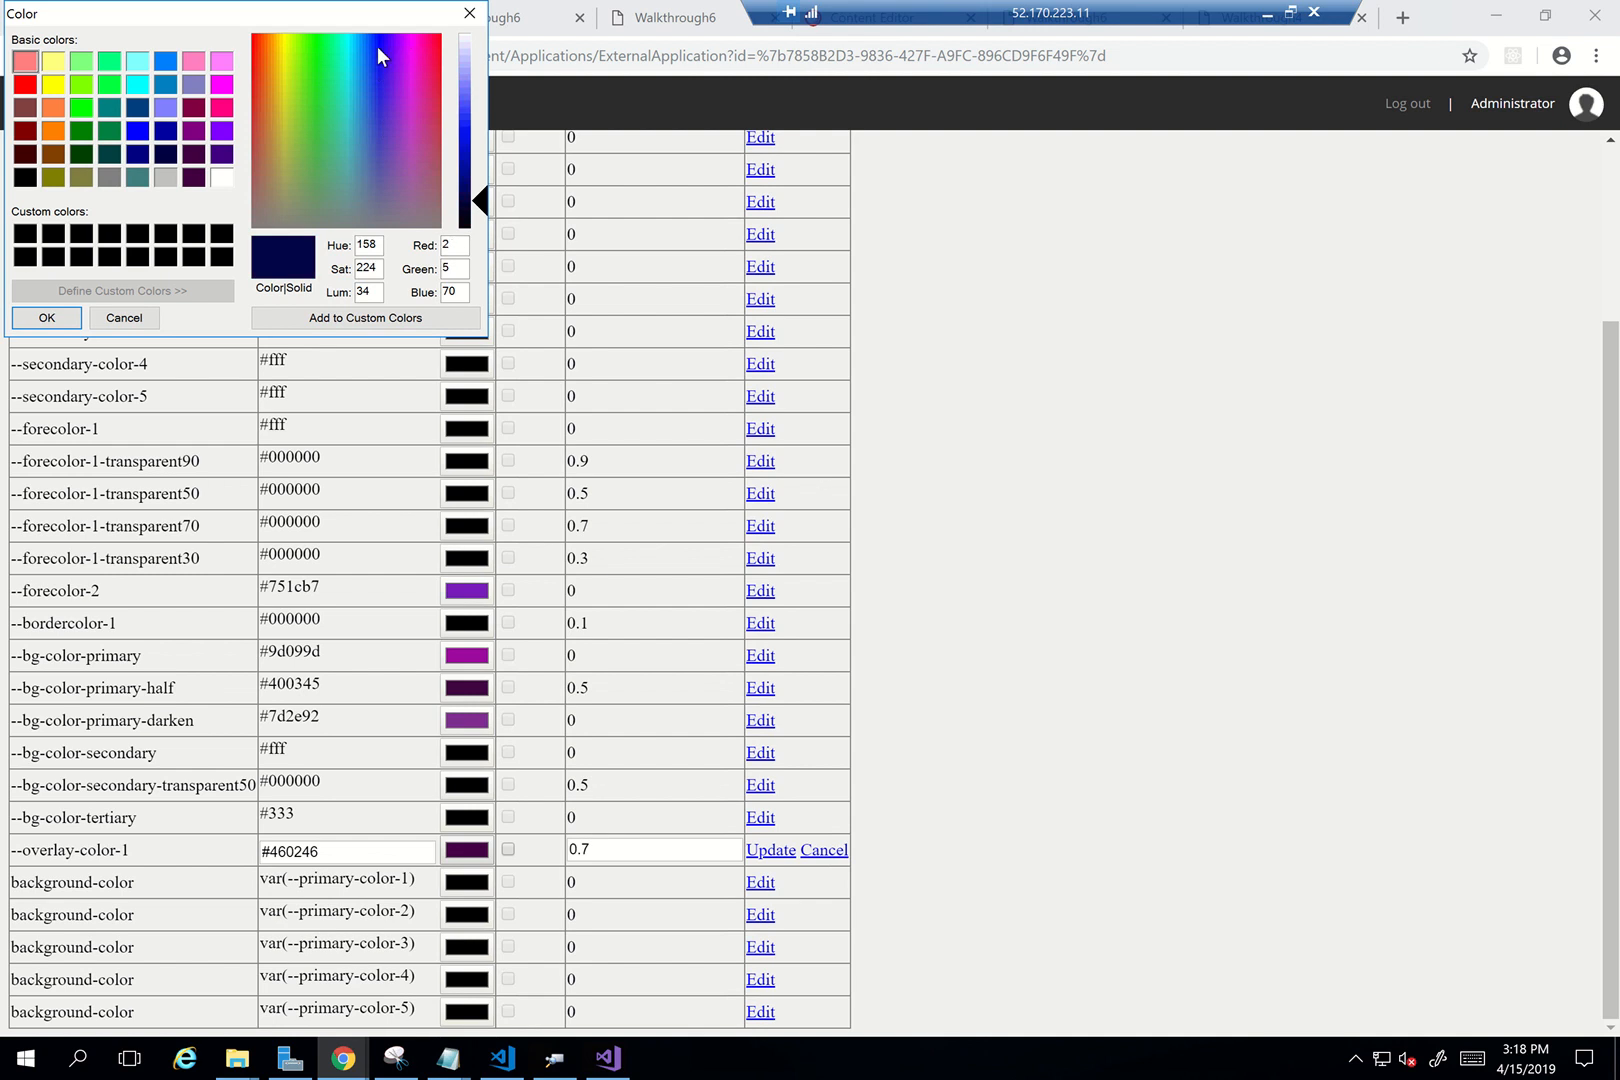
{"action": "left_click_drag", "start_coordinate": [478, 200], "coordinate": [475, 79]}
{"action": "left_click", "coordinate": [47, 318]}
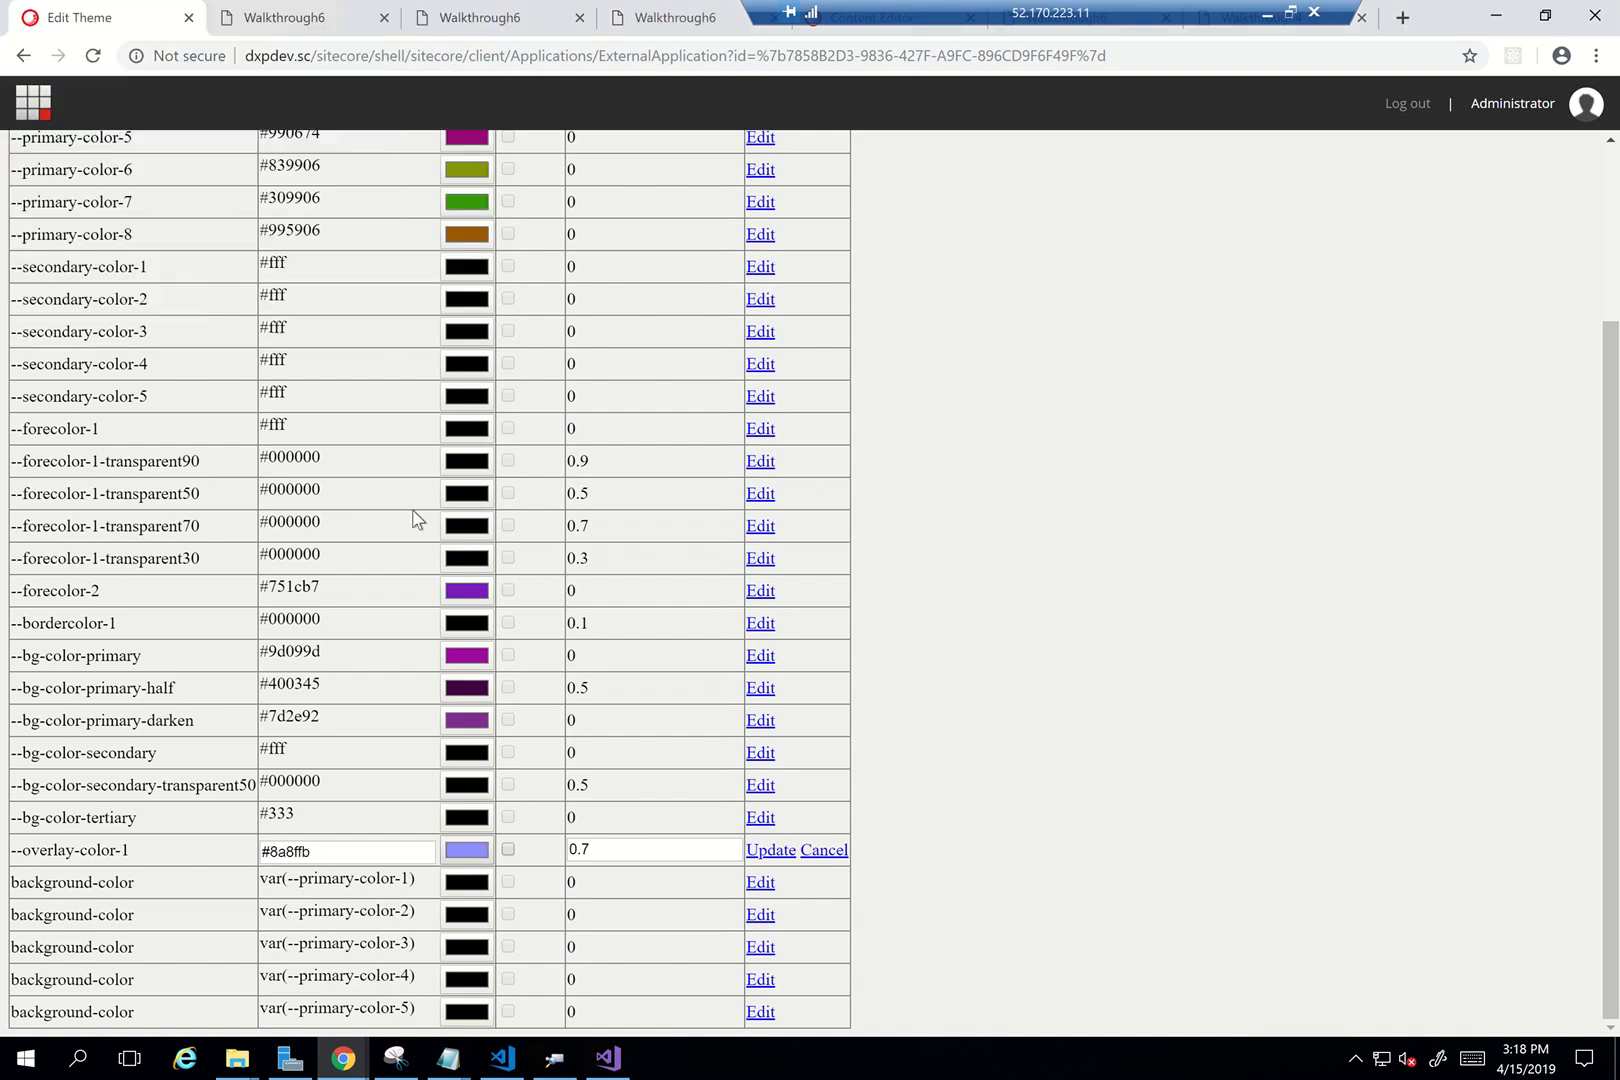
{"action": "left_click", "coordinate": [771, 851]}
{"action": "scroll", "coordinate": [700, 650], "scroll_direction": "down", "scroll_amount": 2}
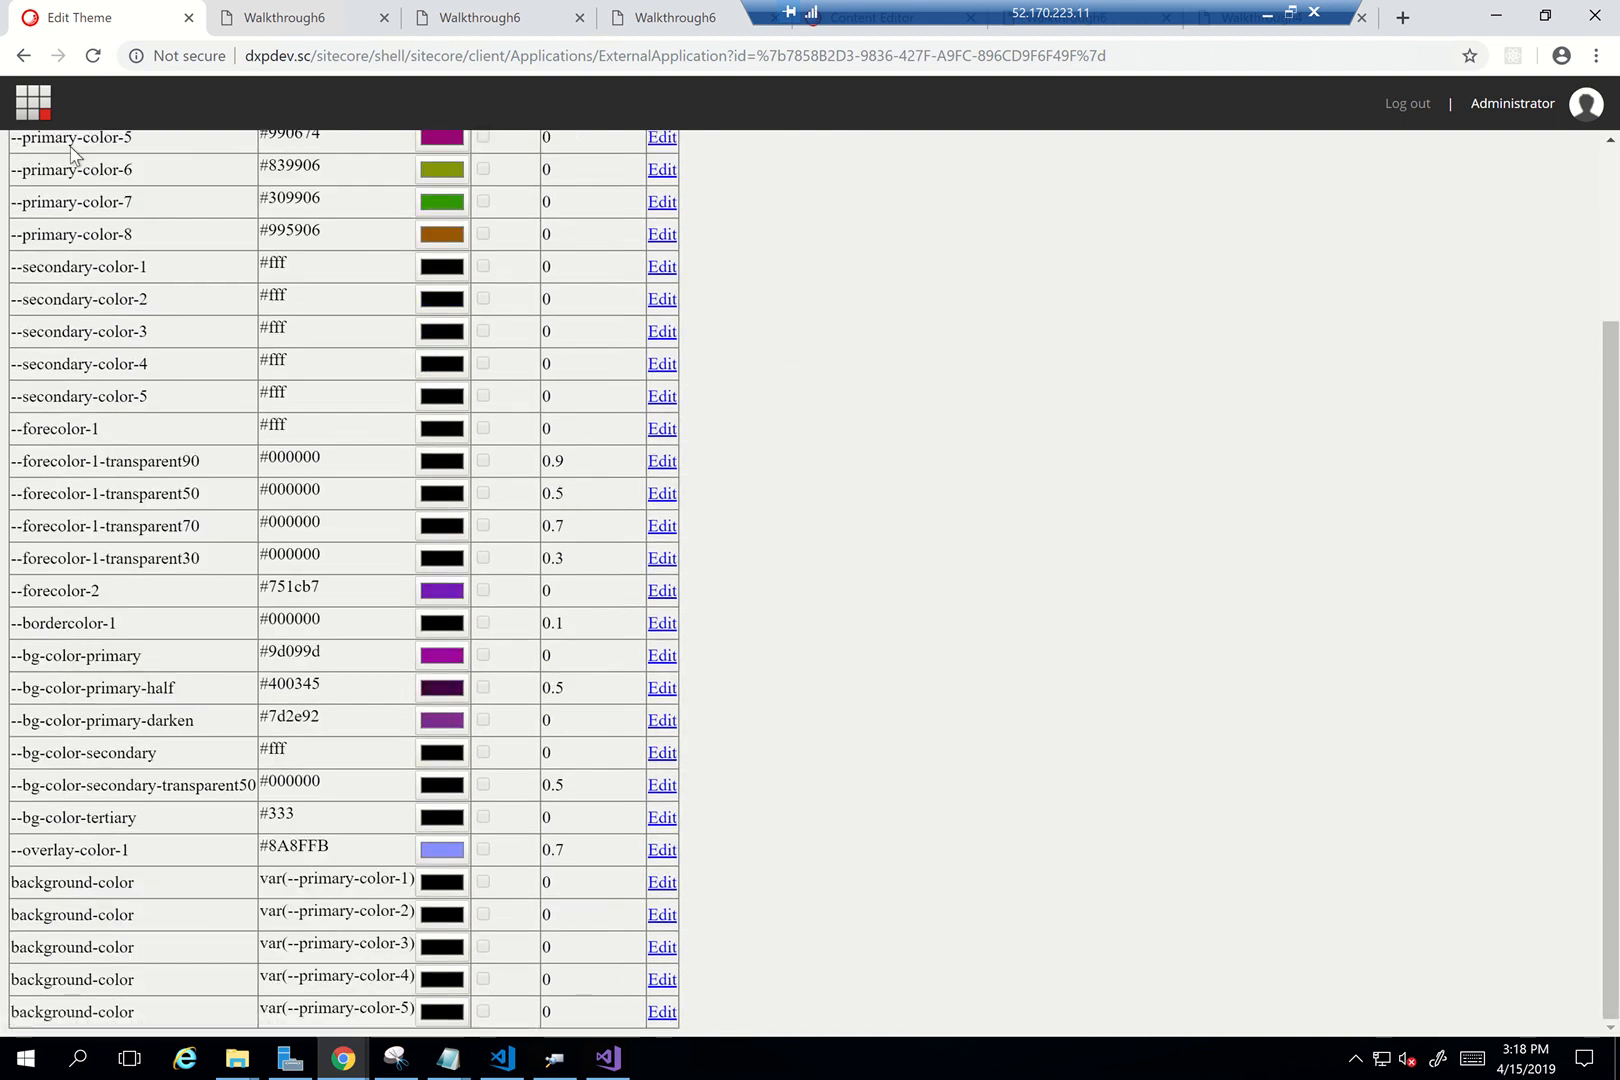
{"action": "left_click", "coordinate": [33, 102]}
{"action": "left_click", "coordinate": [316, 20]}
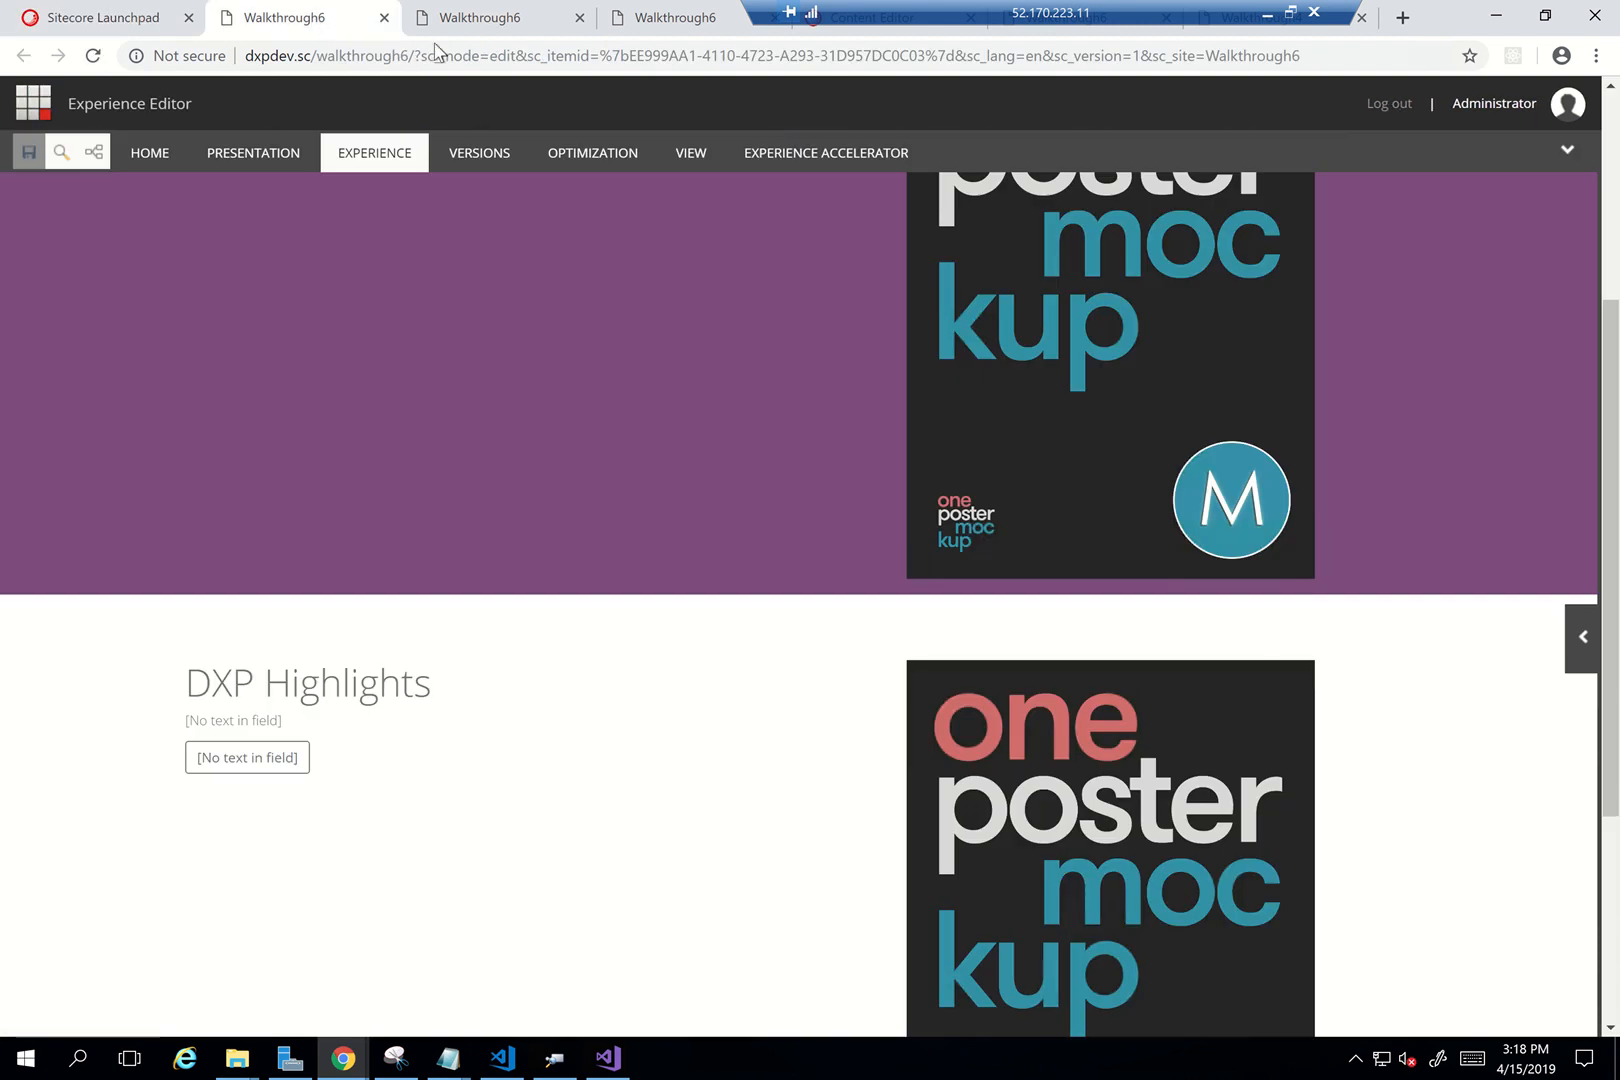
Reload the Walkthrough6 page to show the light blue overlay, then return to the Launchpad
{"action": "left_click", "coordinate": [488, 18]}
{"action": "left_click", "coordinate": [268, 20]}
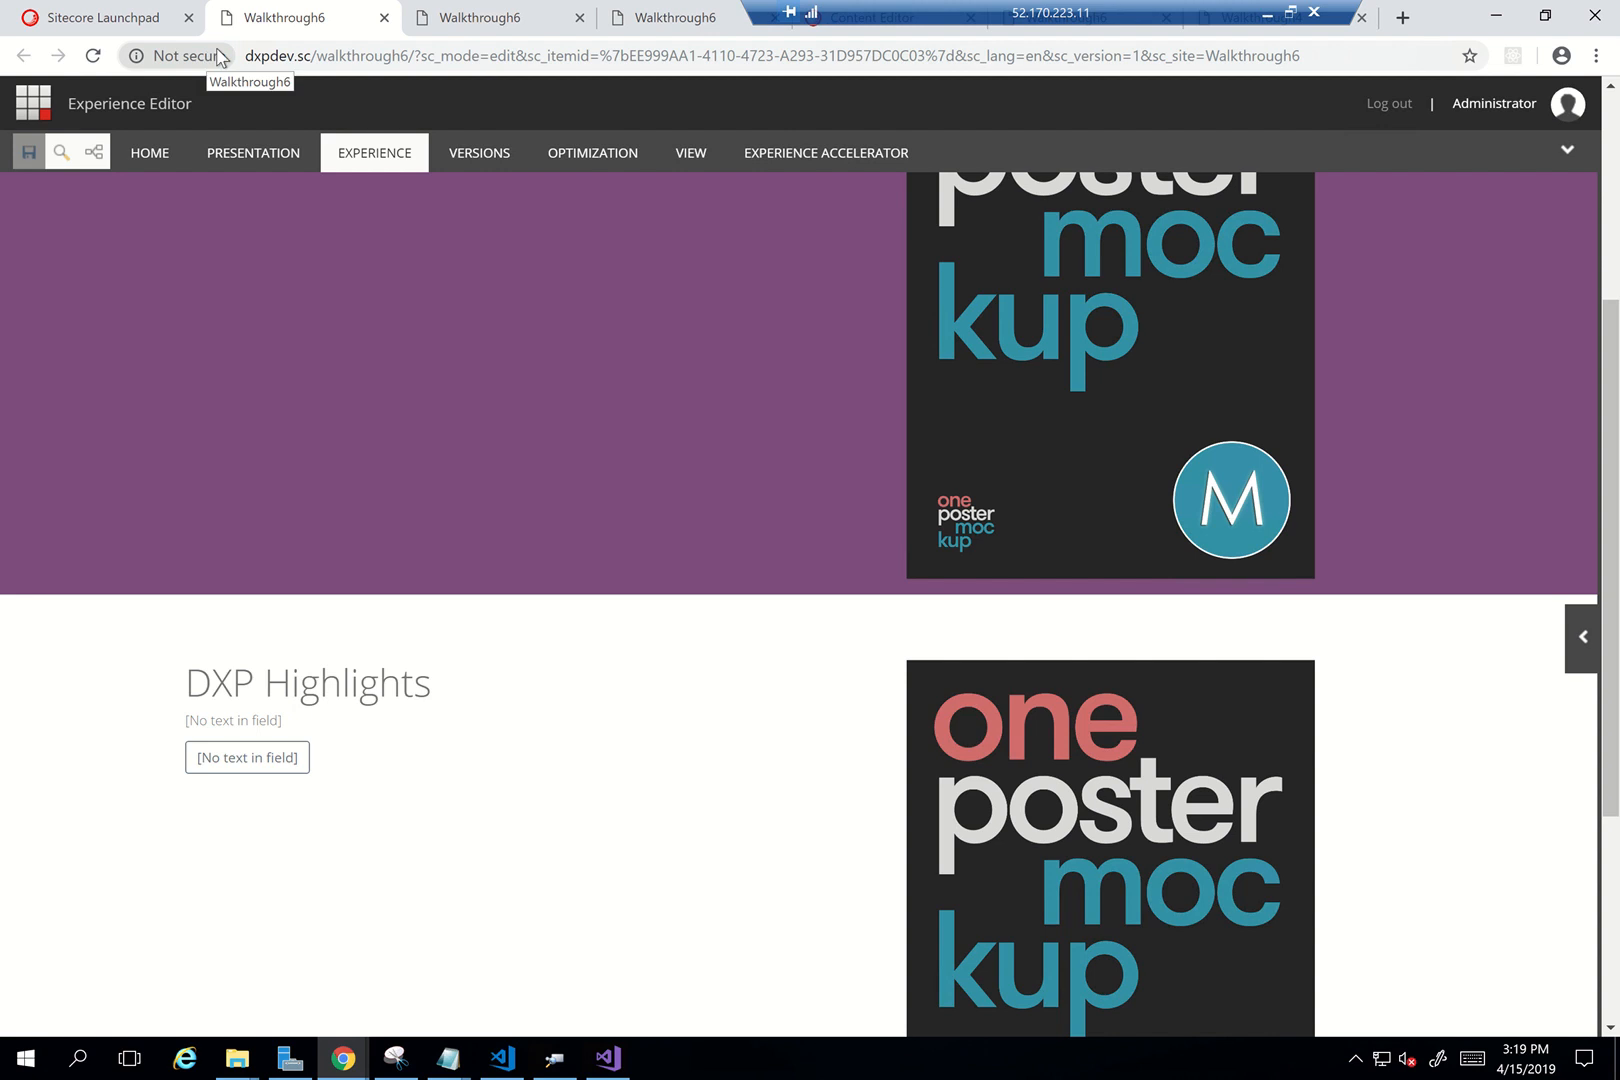
{"action": "left_click", "coordinate": [321, 52]}
{"action": "key", "text": "Return"}
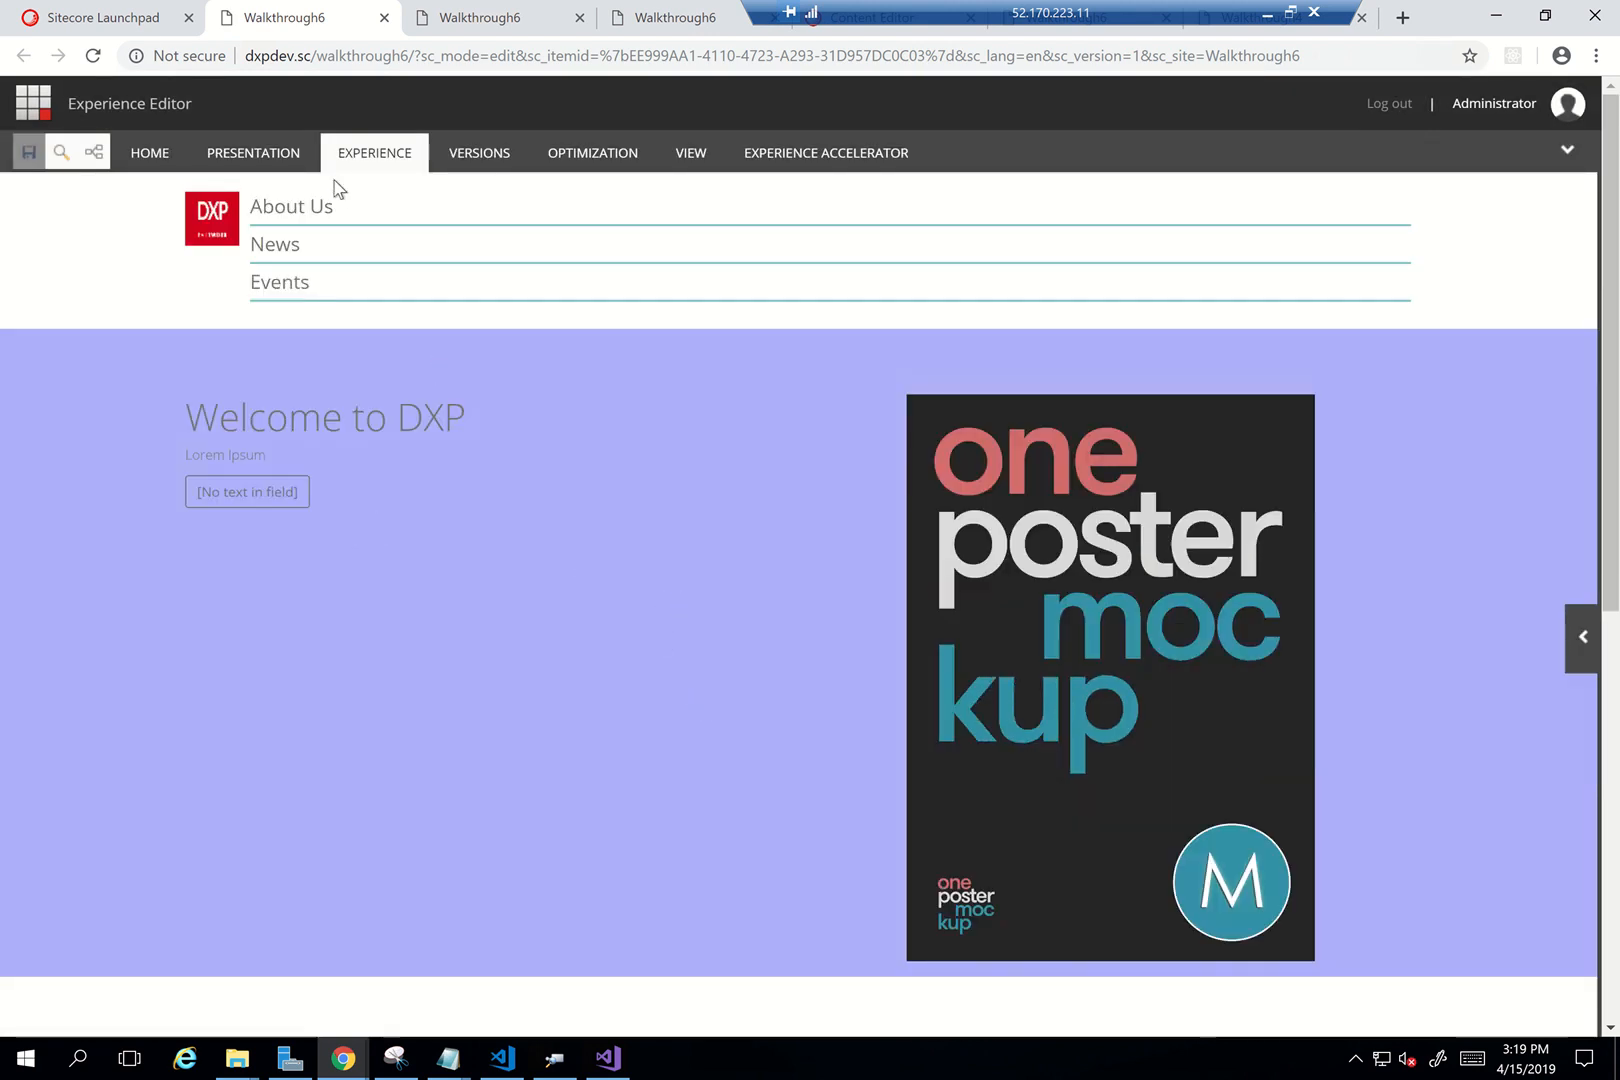
{"action": "left_click", "coordinate": [145, 22]}
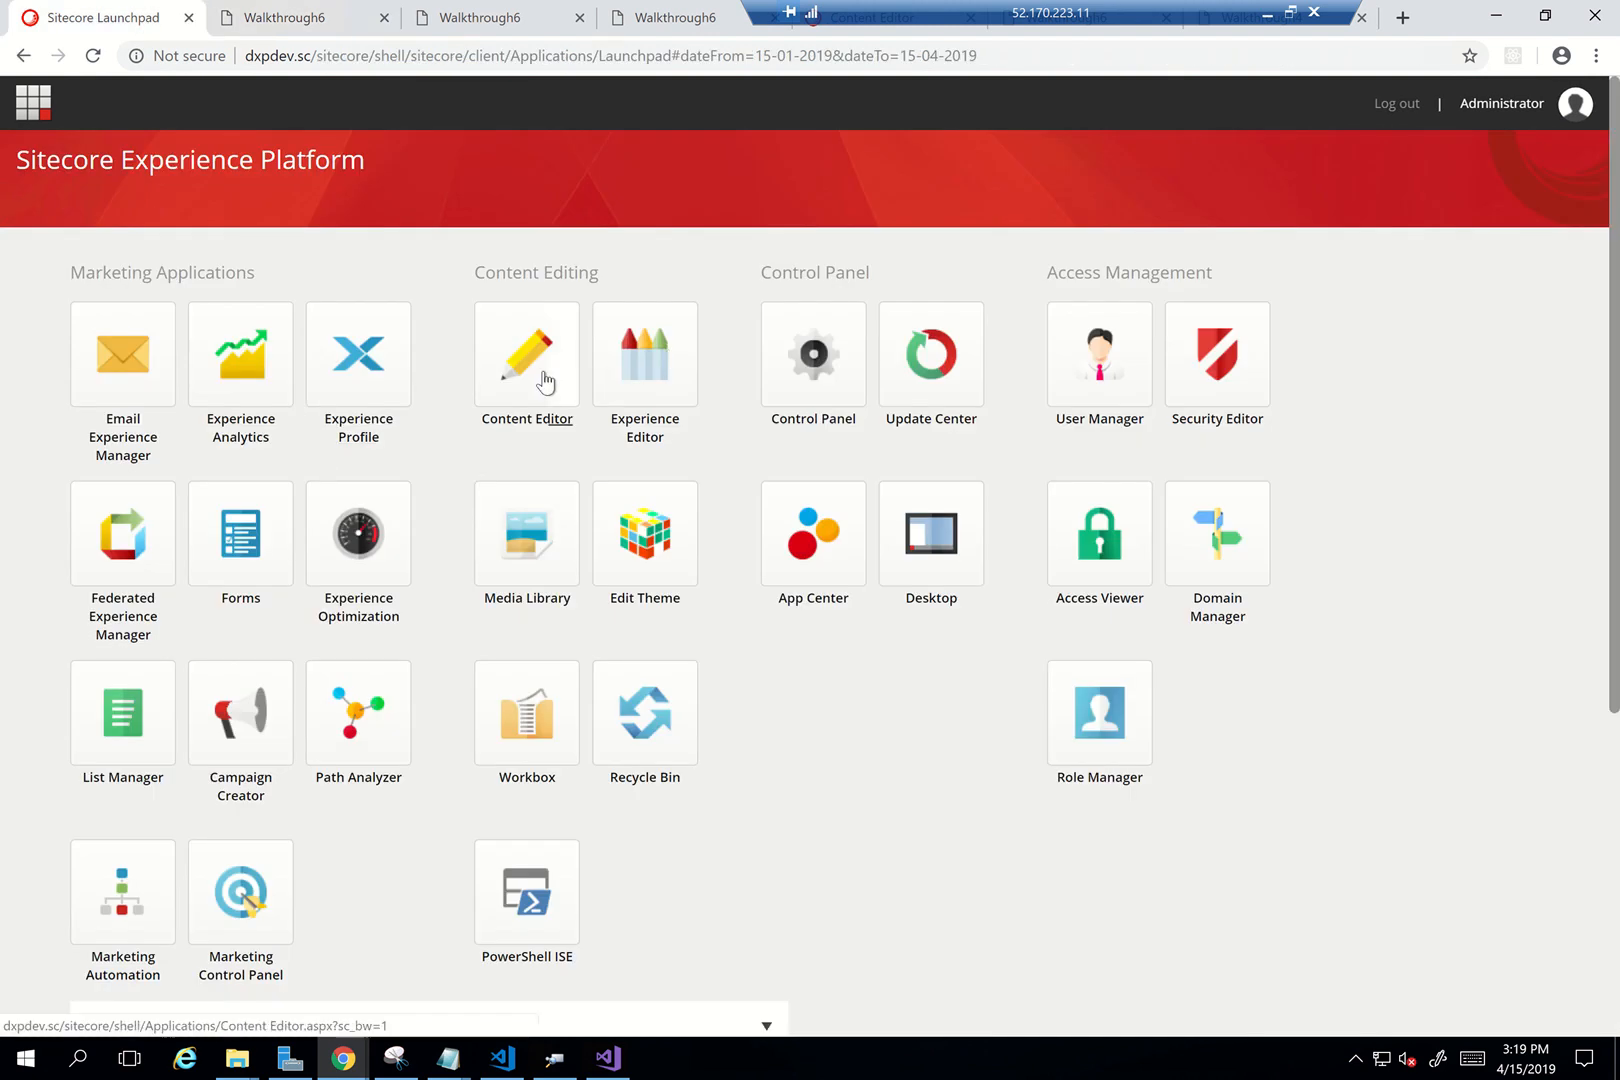
Open the Highlights template under Templates > Feature > ITWORX DX > Content Components
{"action": "left_click", "coordinate": [541, 382]}
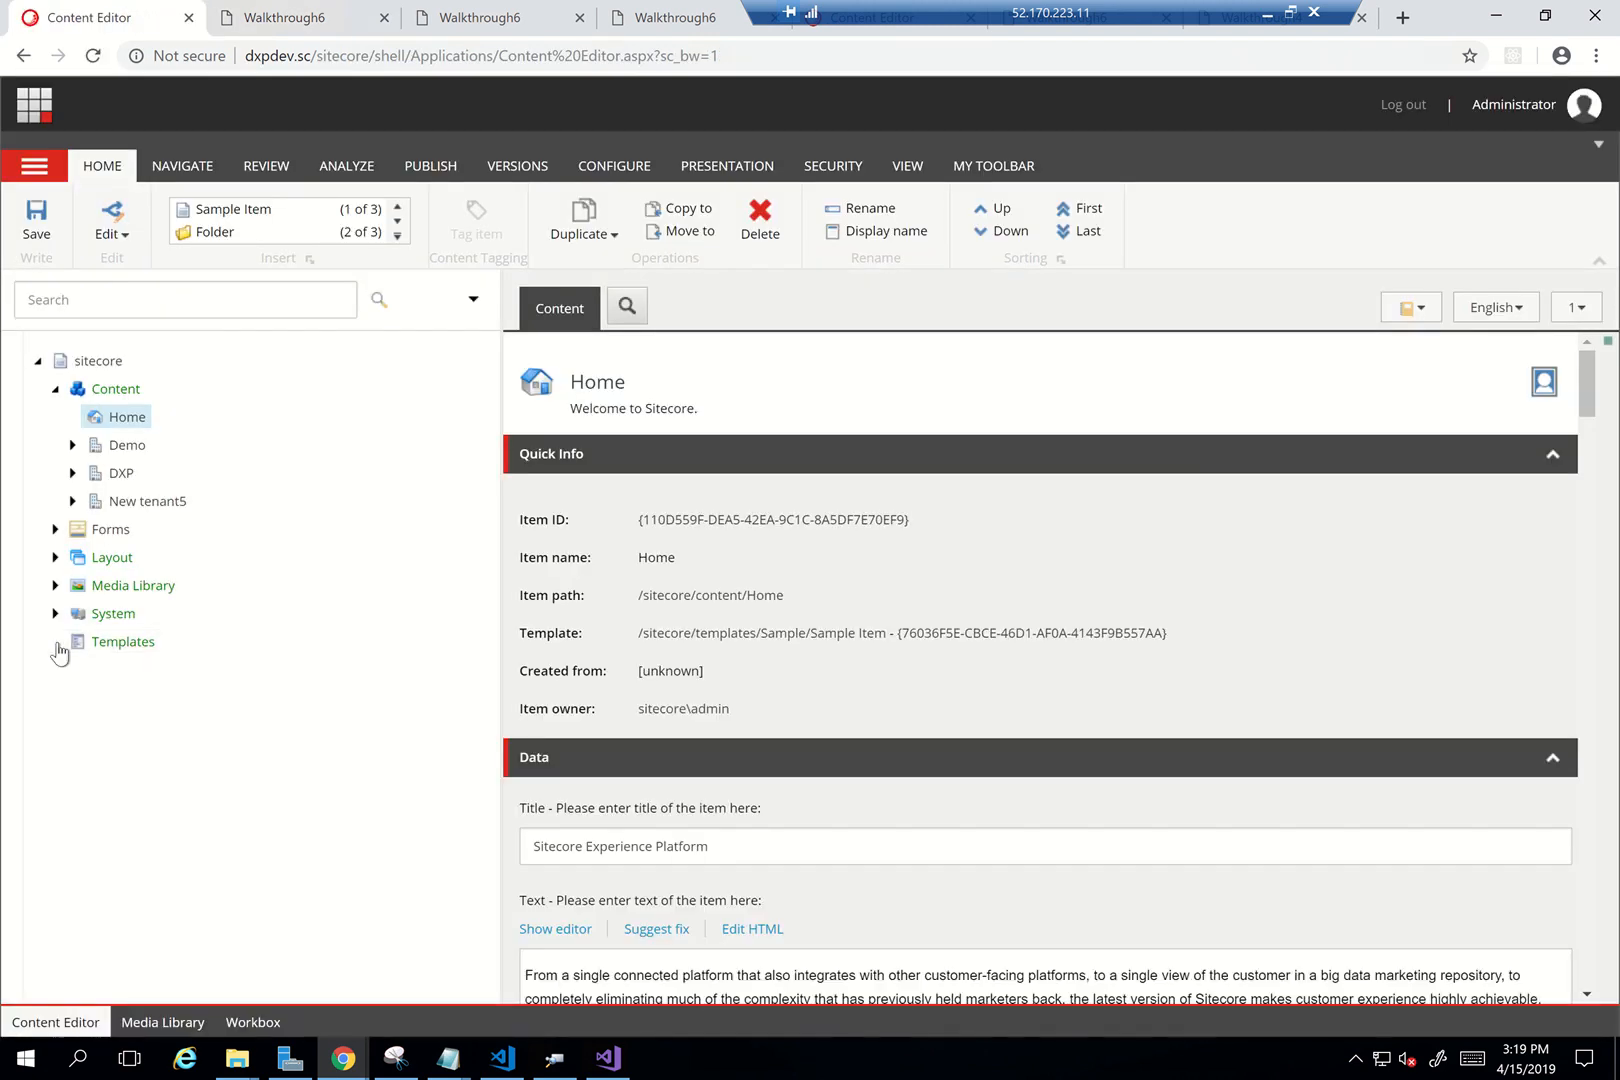
{"action": "left_click", "coordinate": [56, 643]}
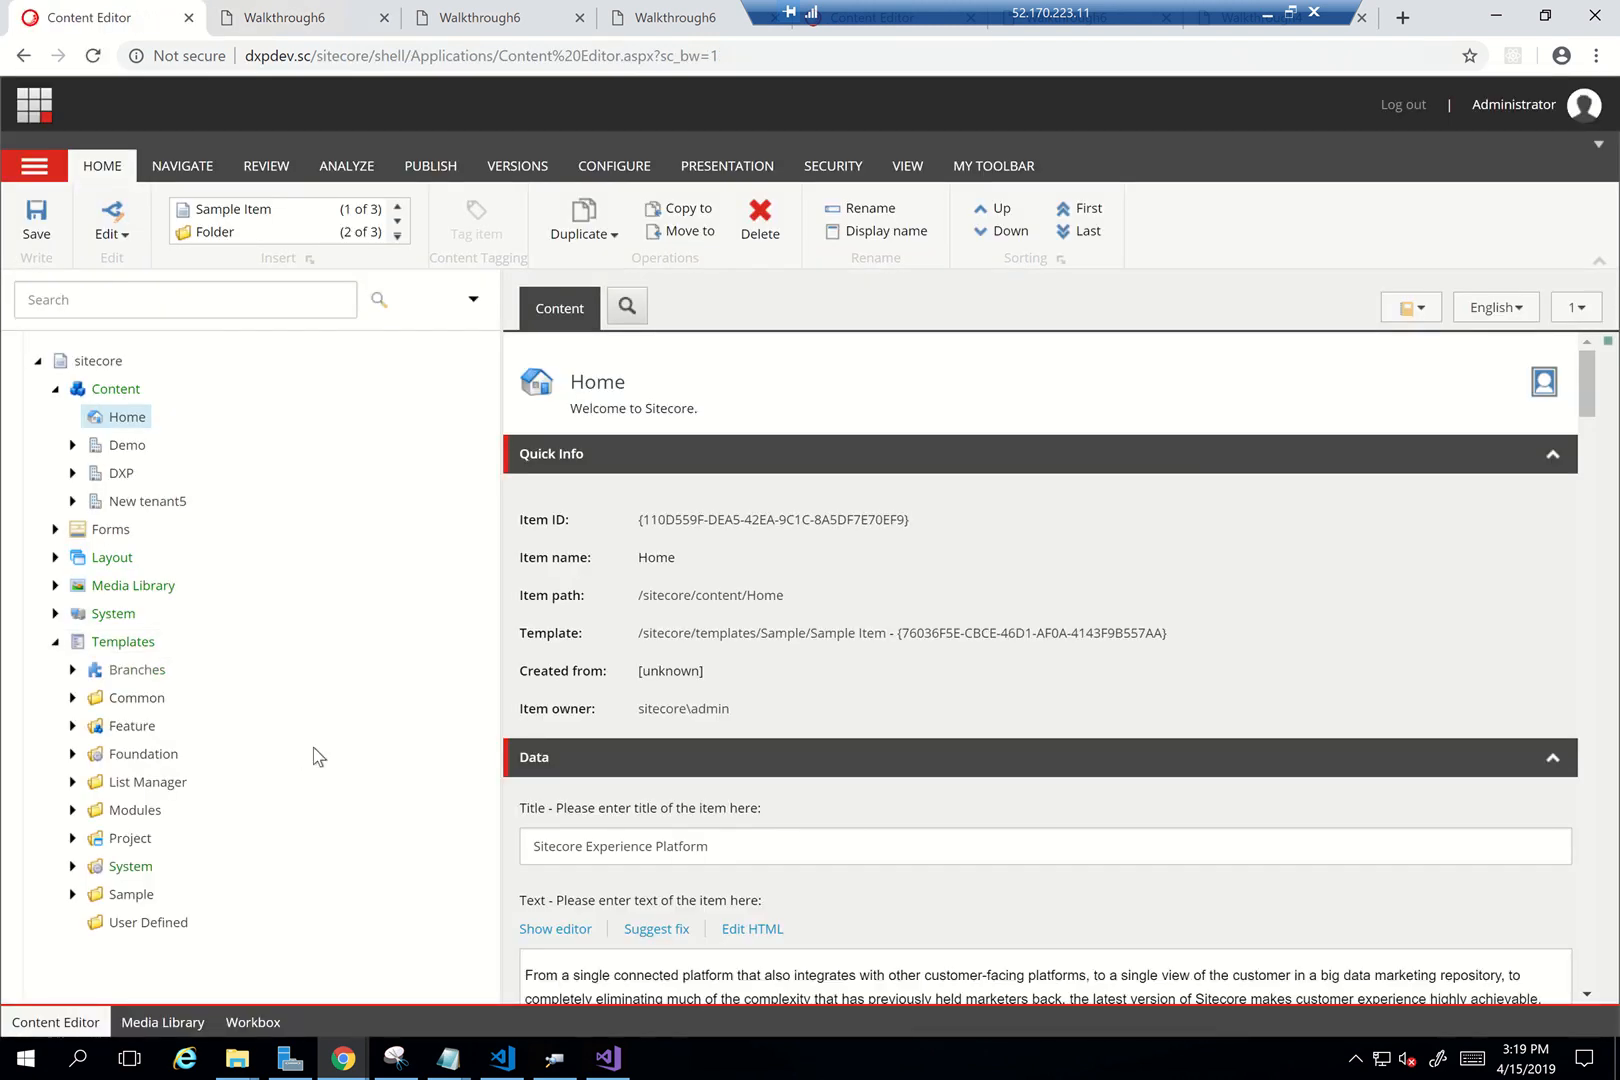
{"action": "left_click", "coordinate": [72, 726]}
{"action": "left_click", "coordinate": [90, 782]}
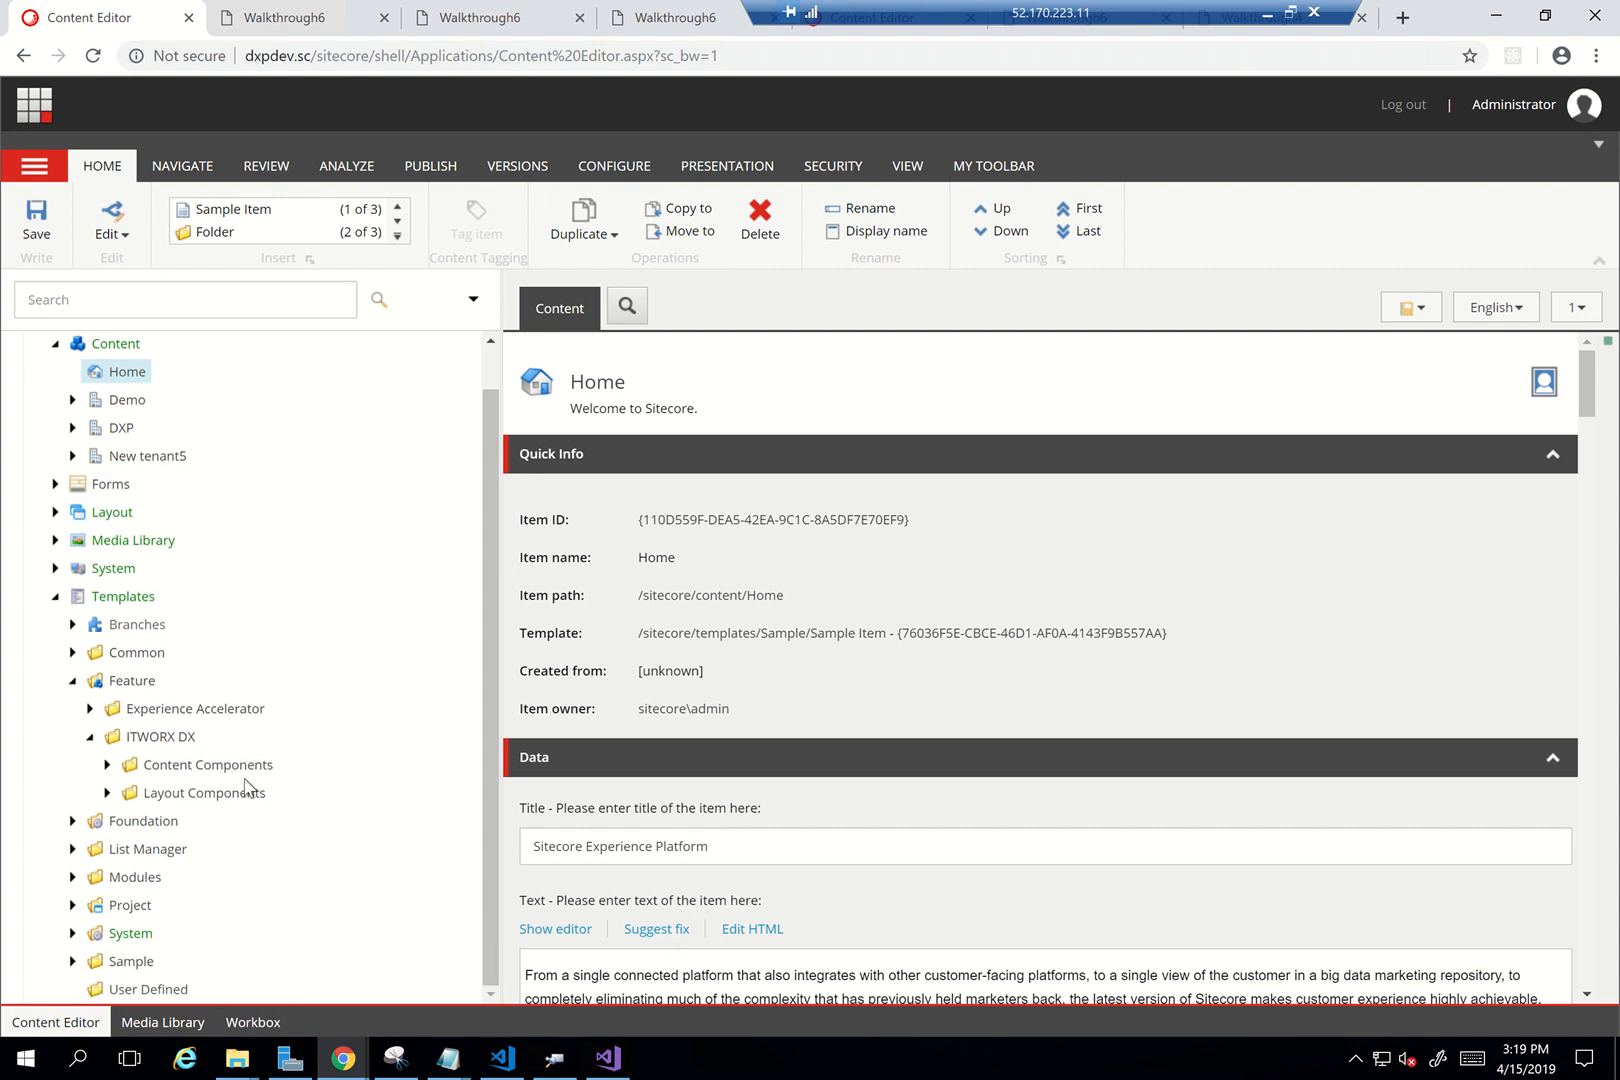
{"action": "left_click", "coordinate": [107, 764]}
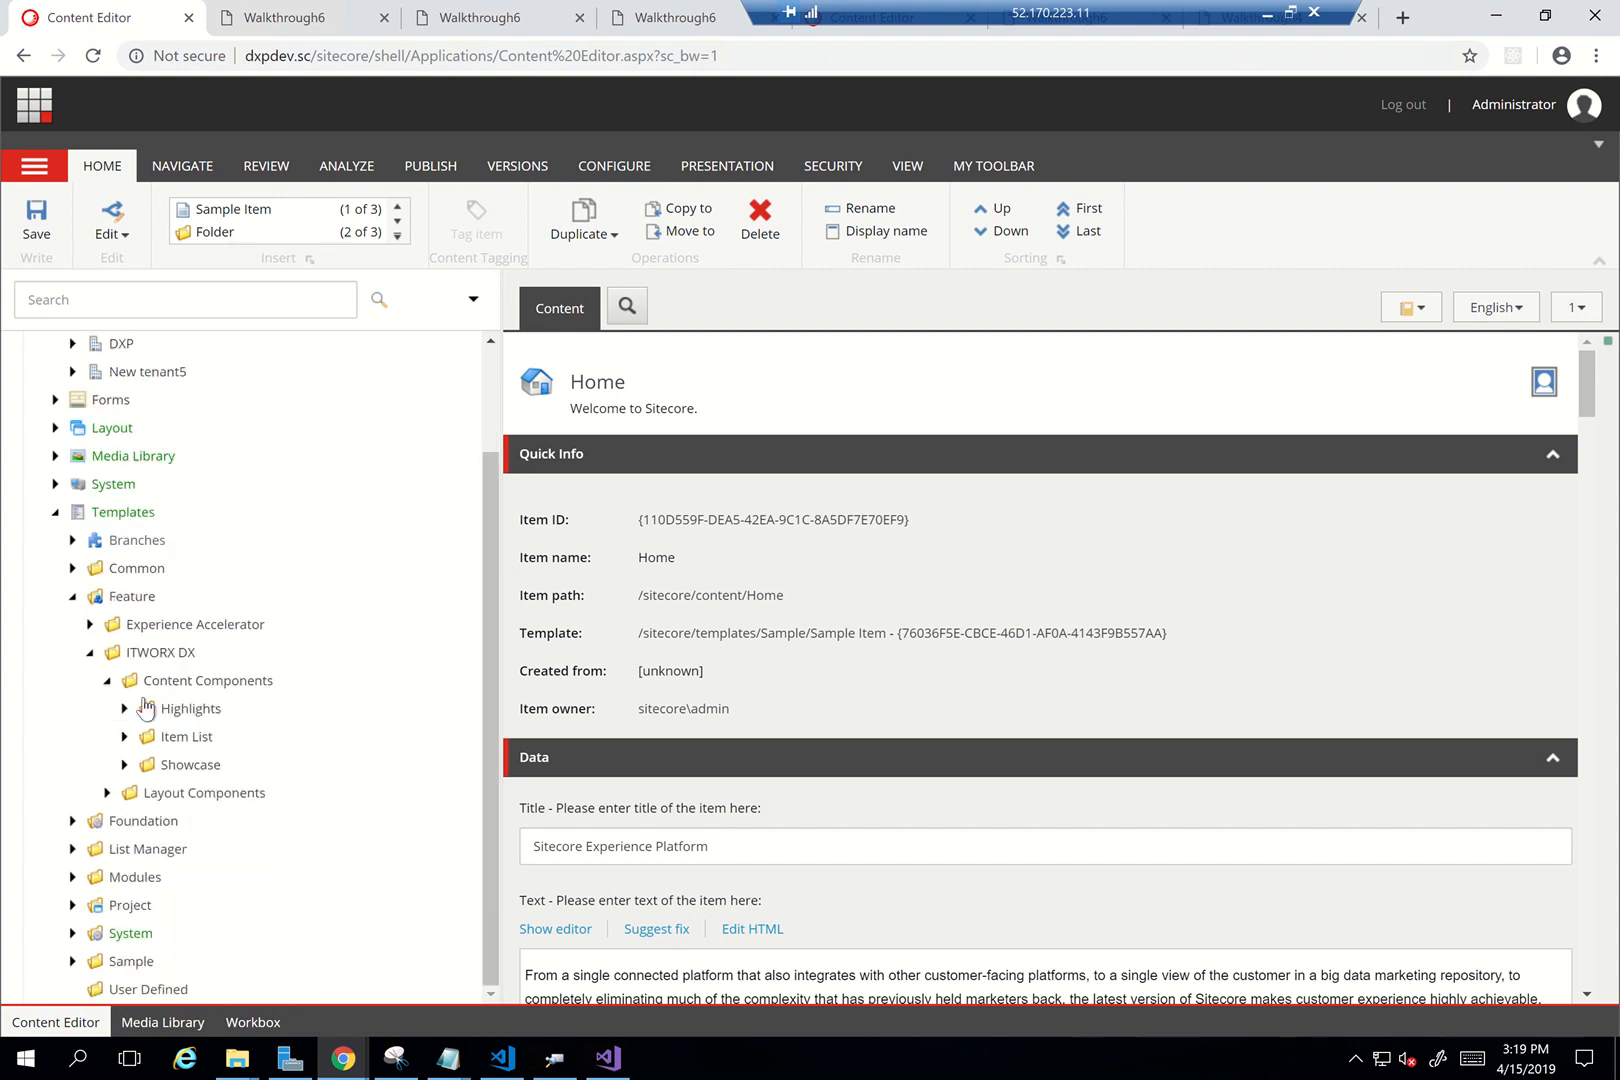
{"action": "left_click", "coordinate": [125, 709]}
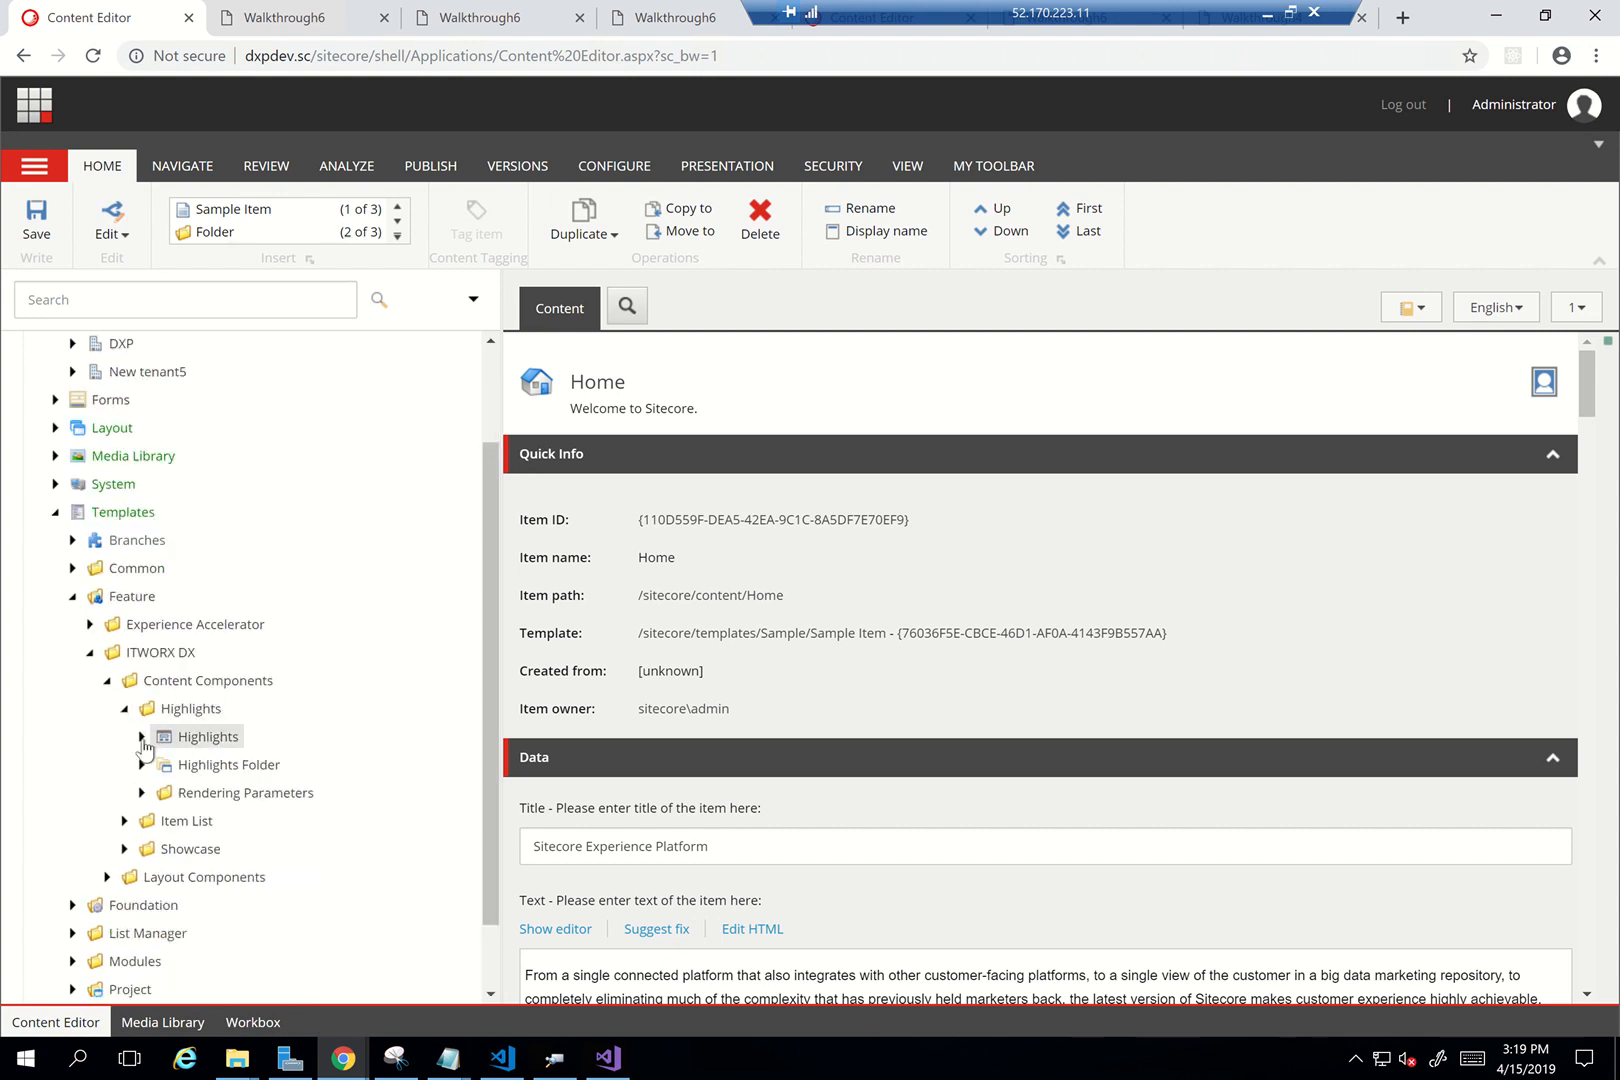
{"action": "left_click", "coordinate": [150, 738]}
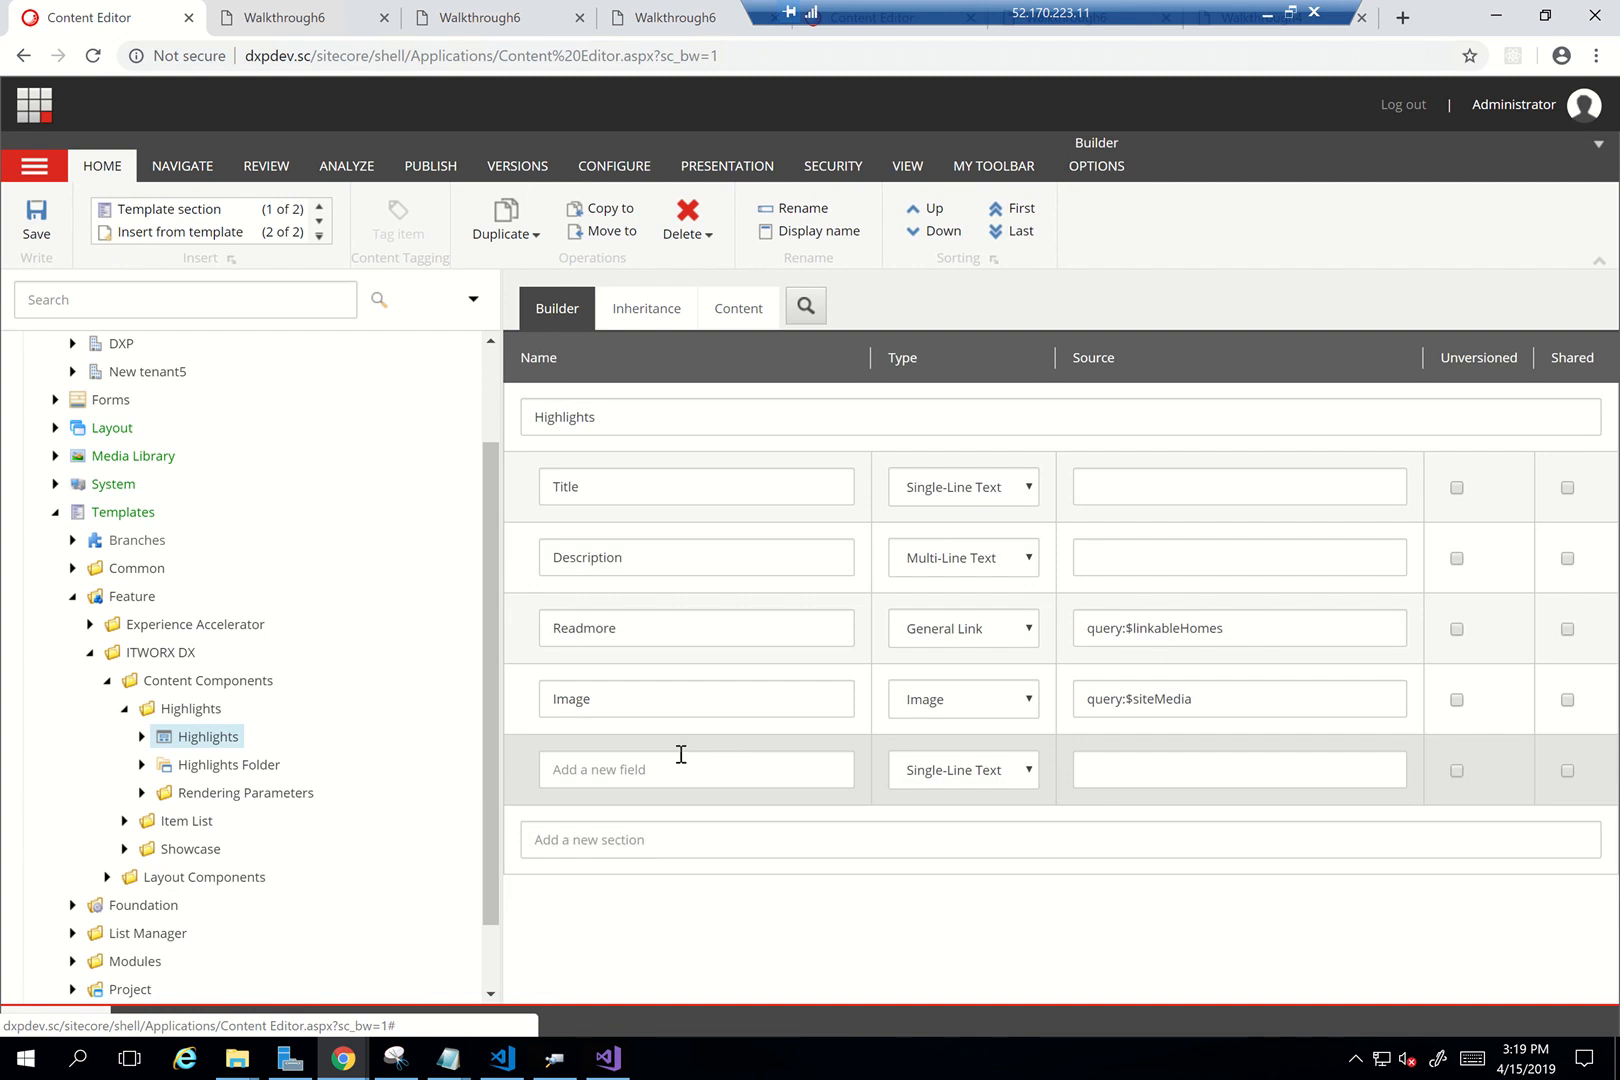
Add a Single-Line Text field named BackgroundColor and save the template
{"action": "left_click", "coordinate": [666, 763]}
{"action": "type", "text": "Color"}
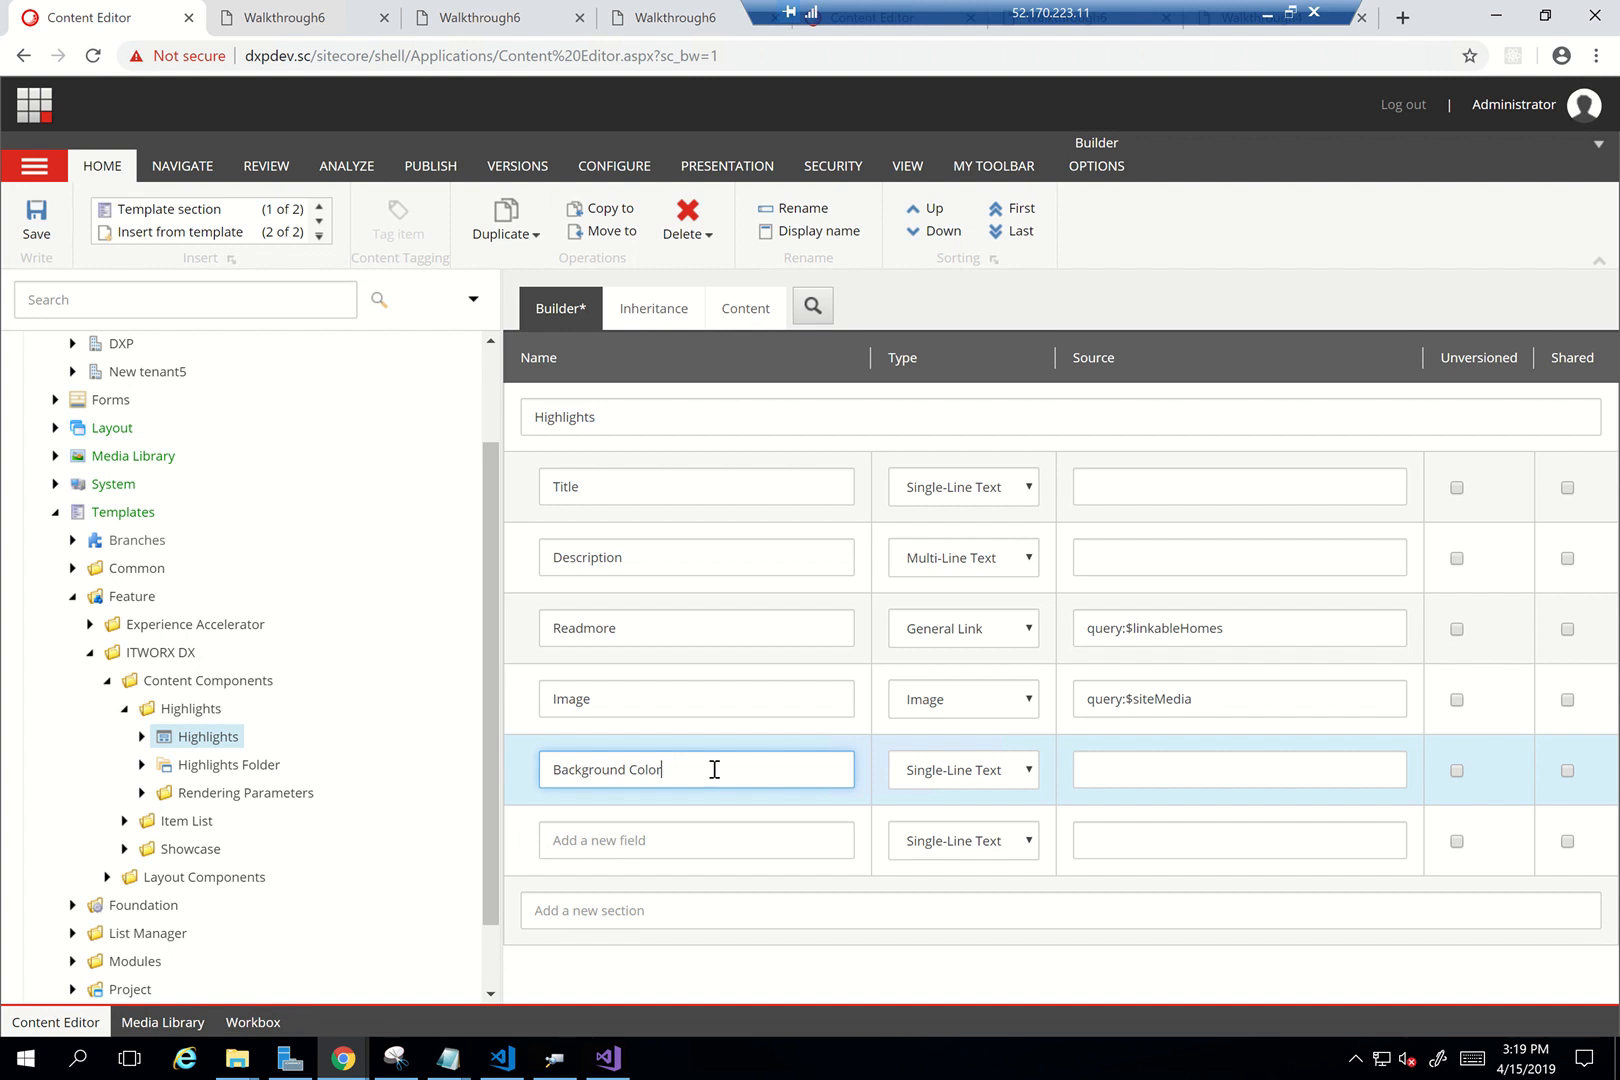
{"action": "left_click", "coordinate": [978, 773]}
{"action": "key", "text": "Down"}
{"action": "key", "text": "Down"}
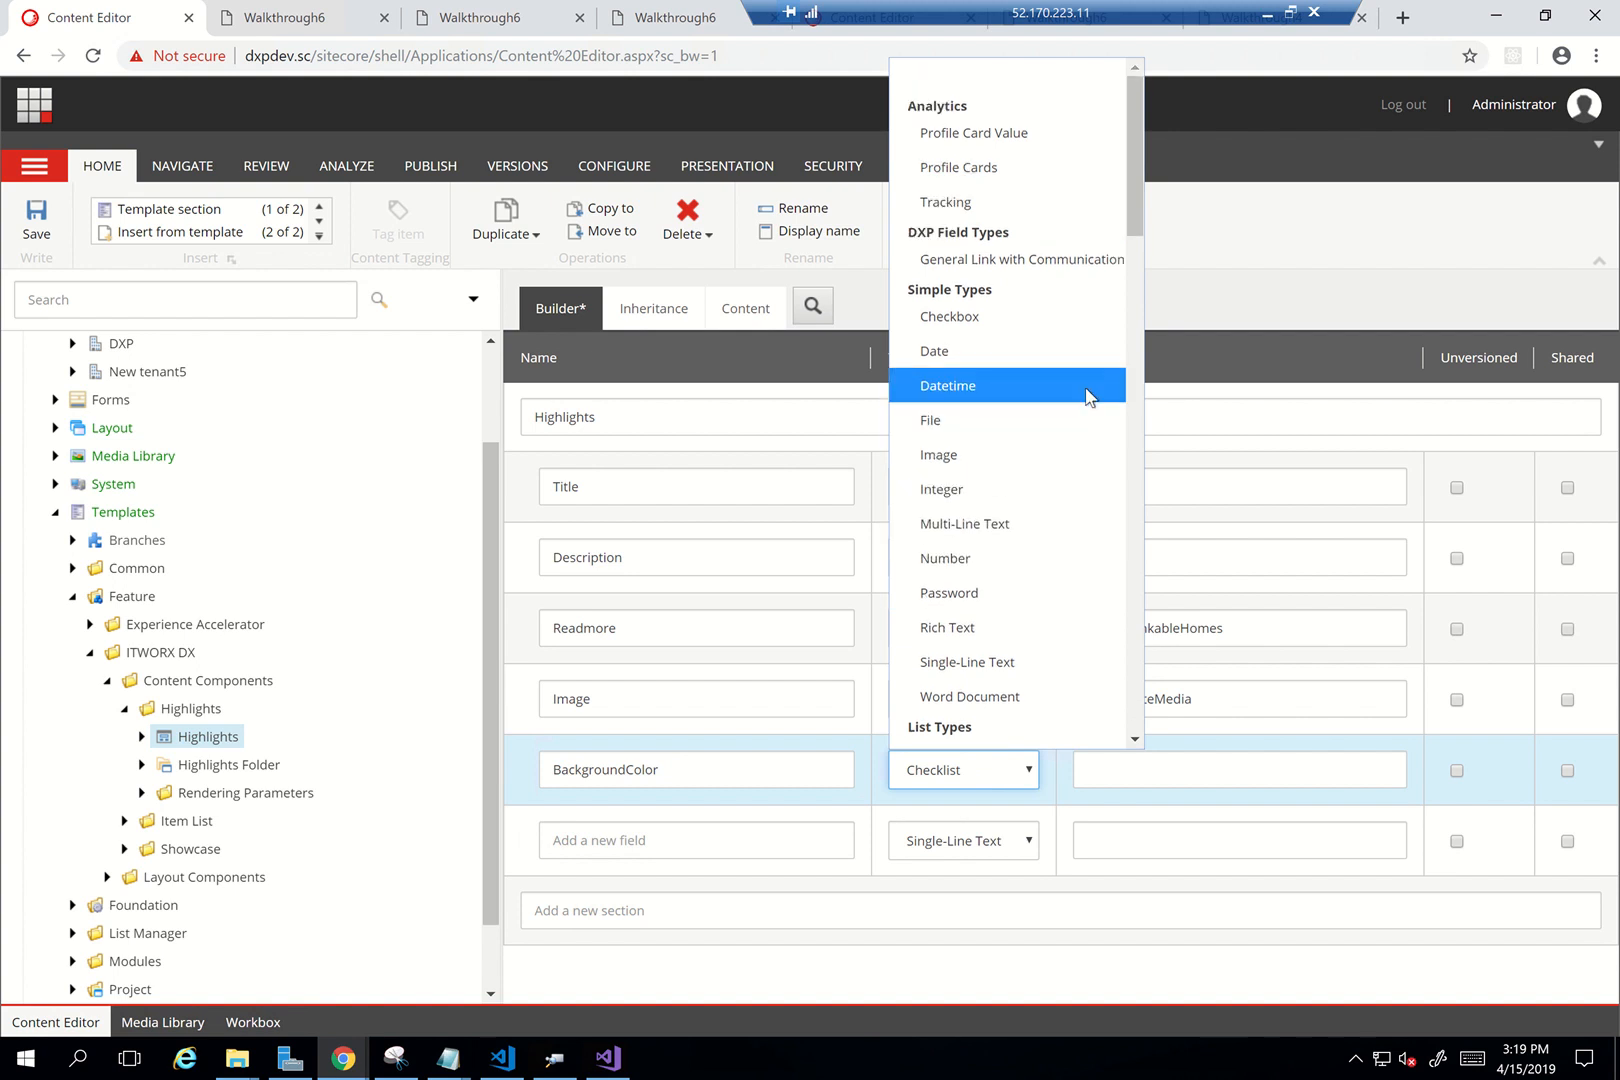
{"action": "scroll", "coordinate": [1090, 397], "scroll_direction": "down", "scroll_amount": 5}
{"action": "scroll", "coordinate": [1090, 397], "scroll_direction": "down", "scroll_amount": 3}
{"action": "type", "text": "sin"}
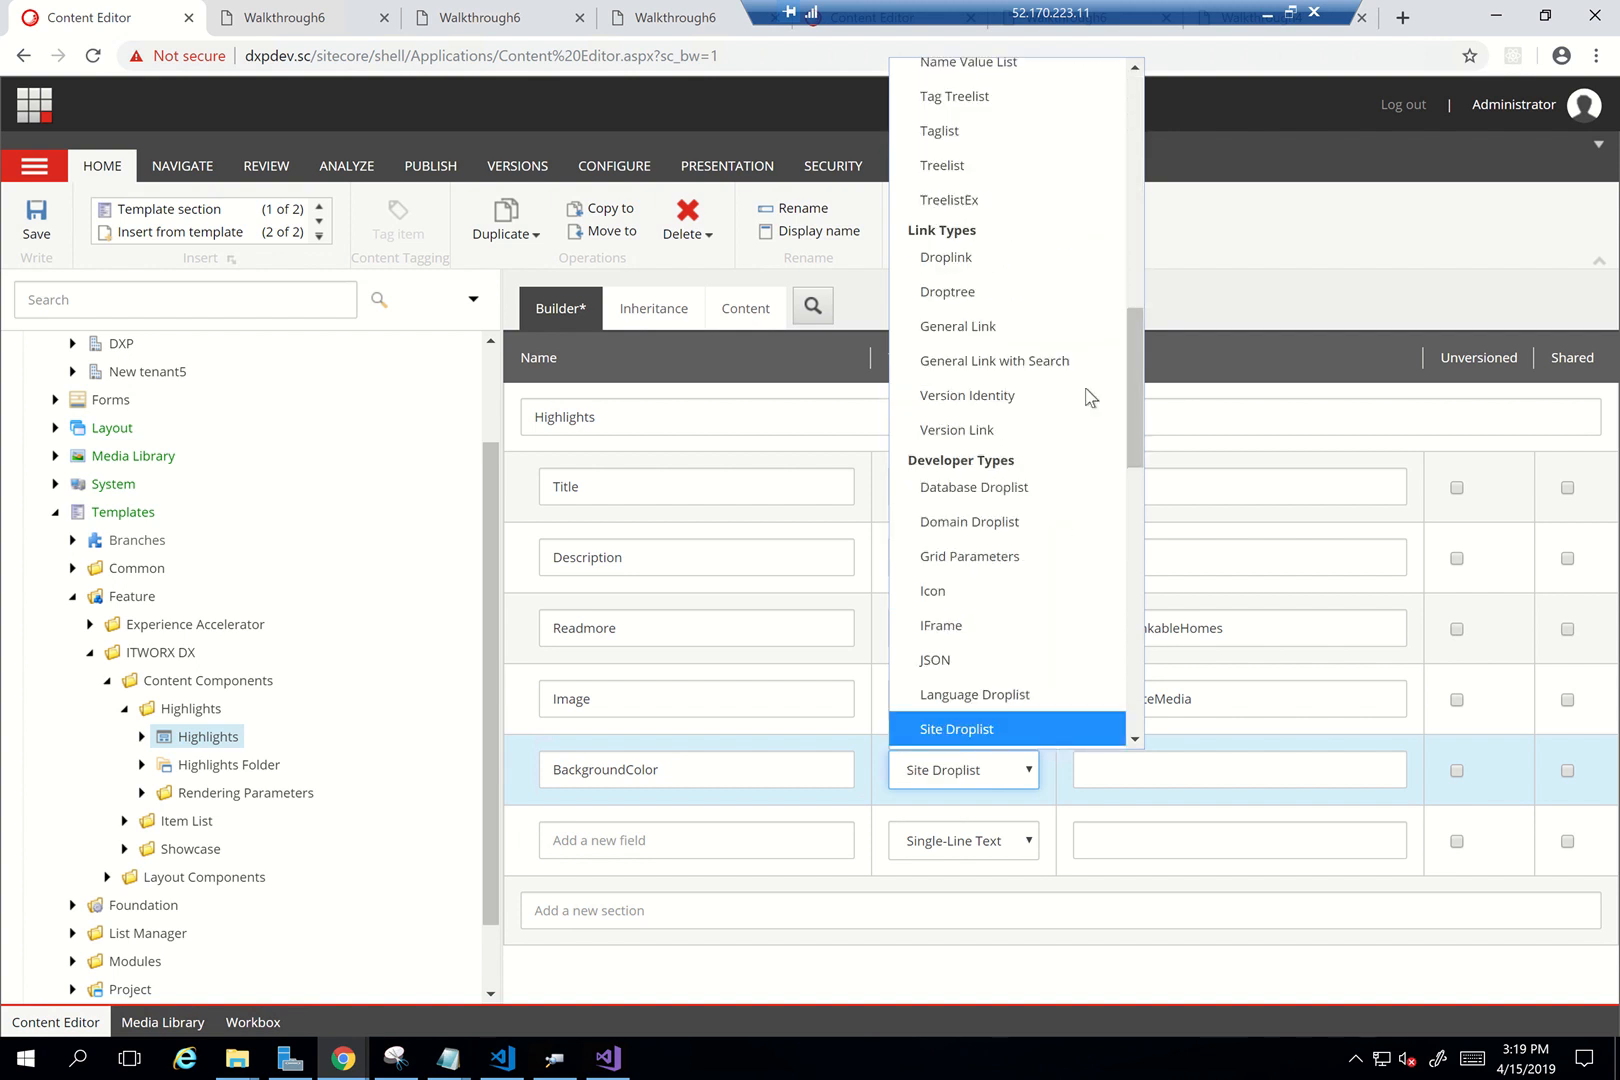
{"action": "type", "text": "s"}
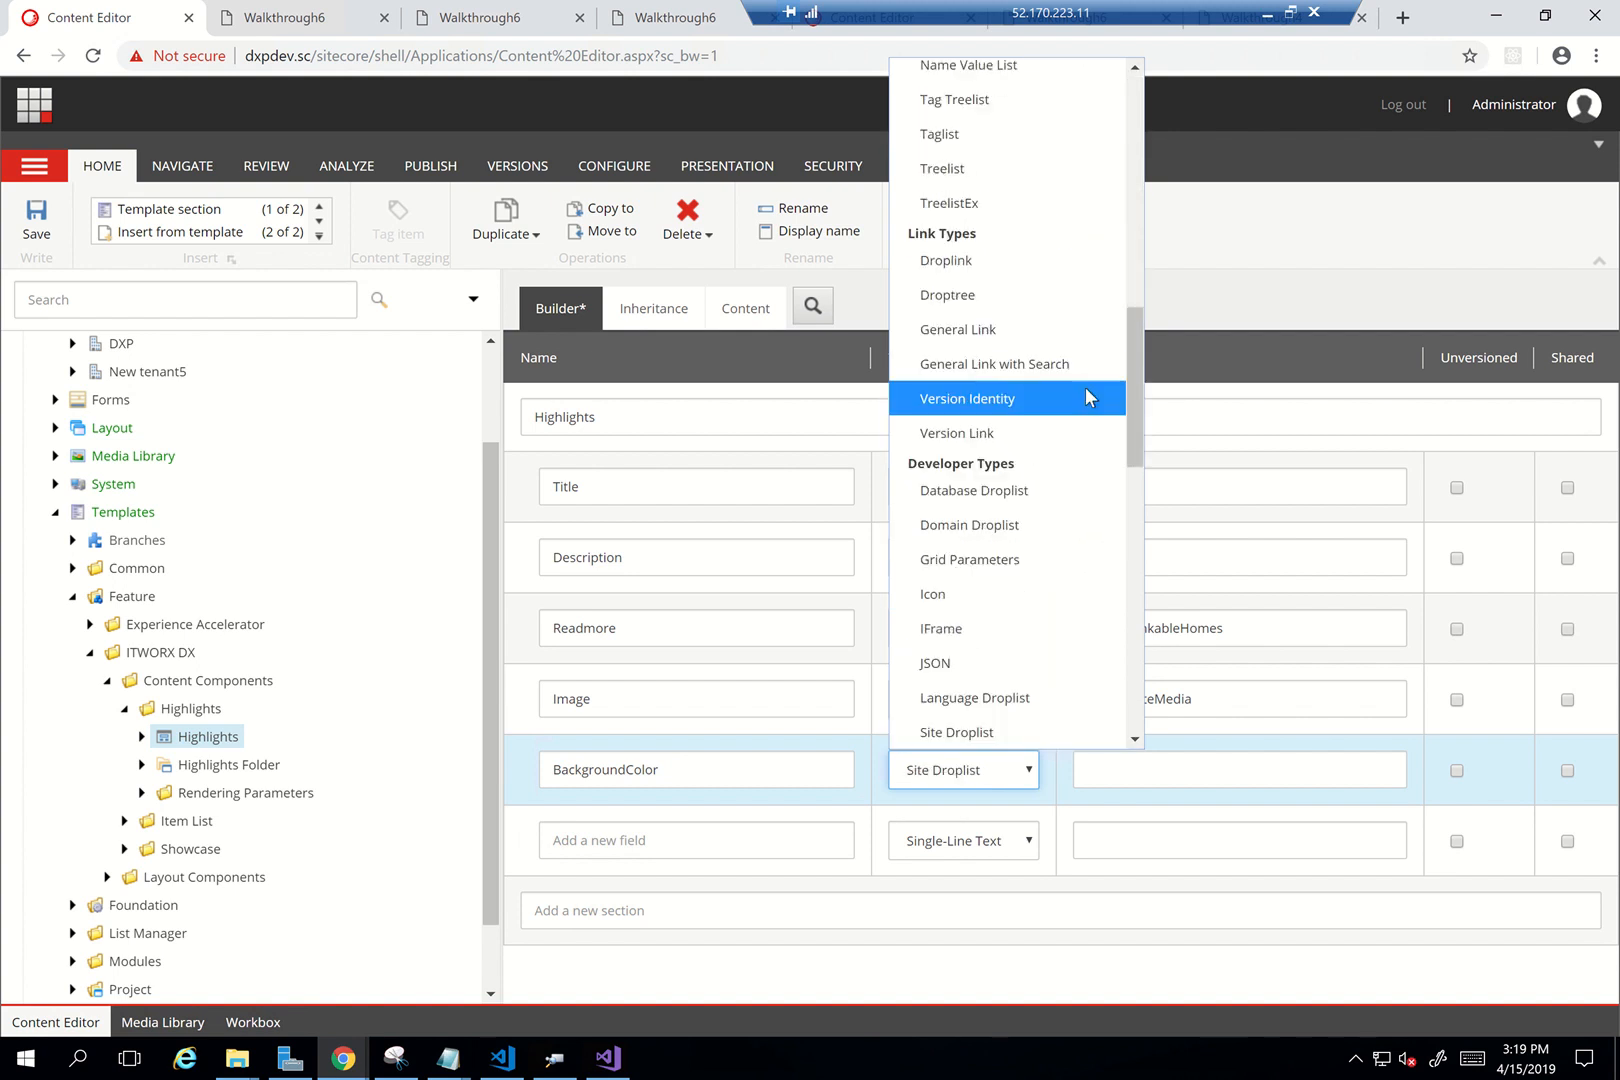
{"action": "type", "text": "i"}
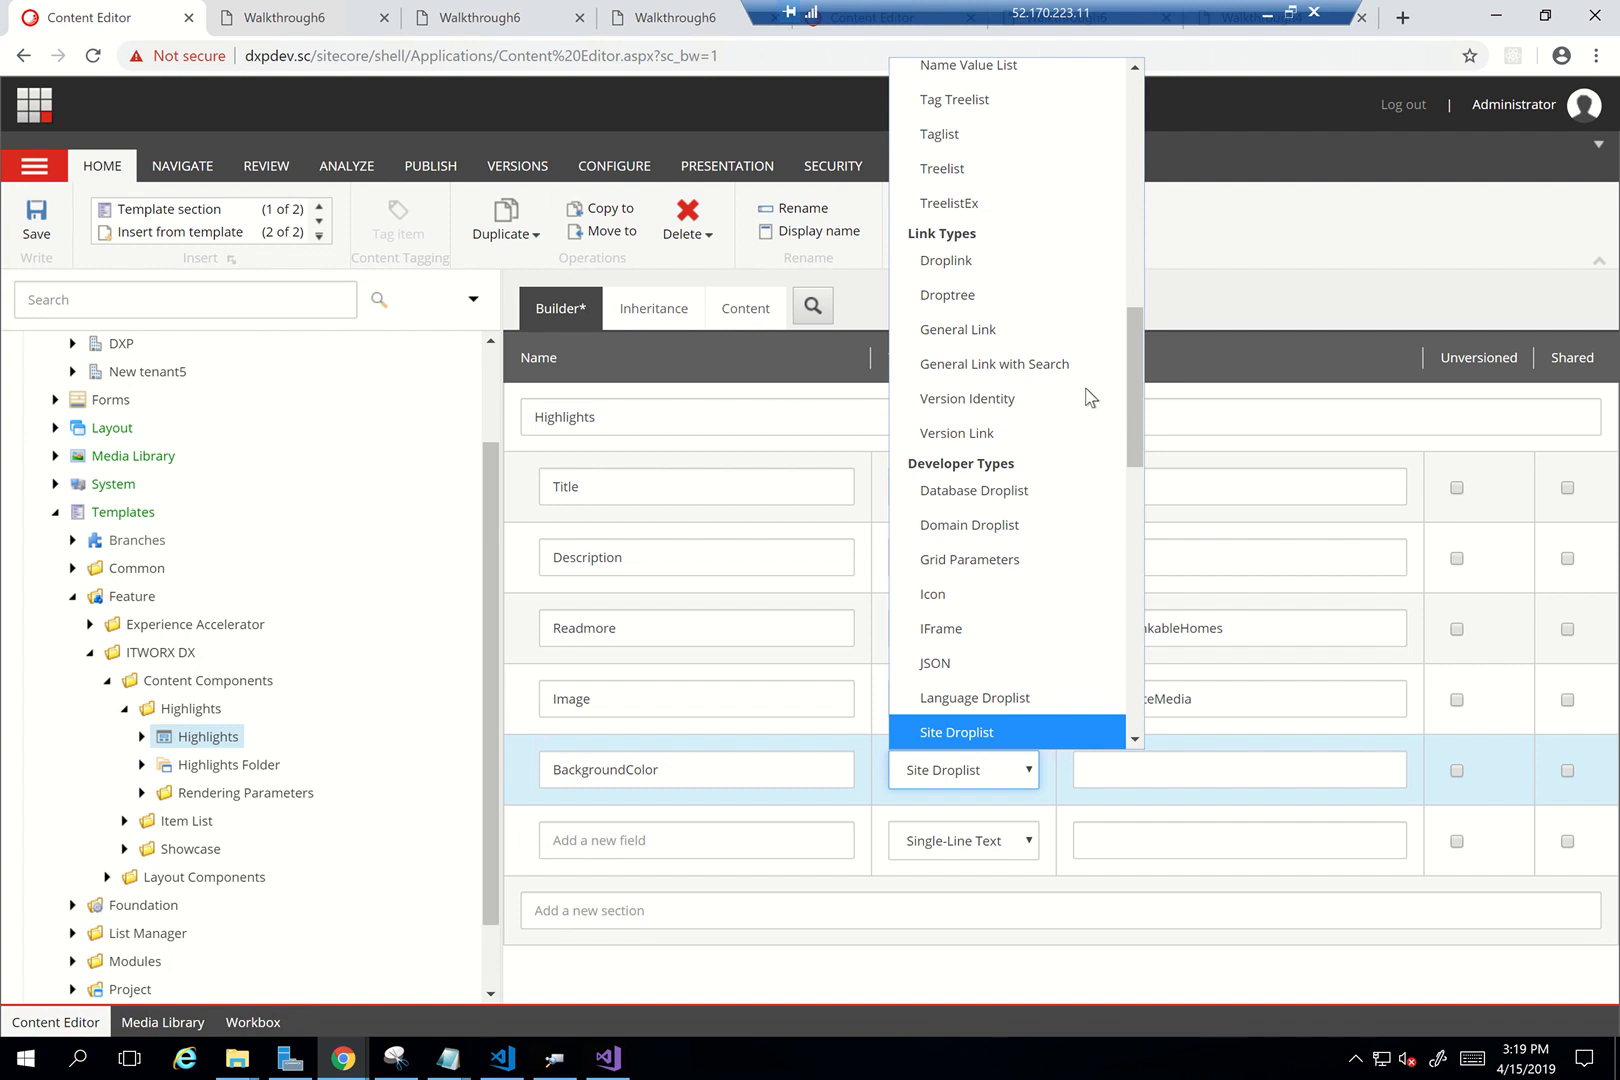
{"action": "type", "text": "ss"}
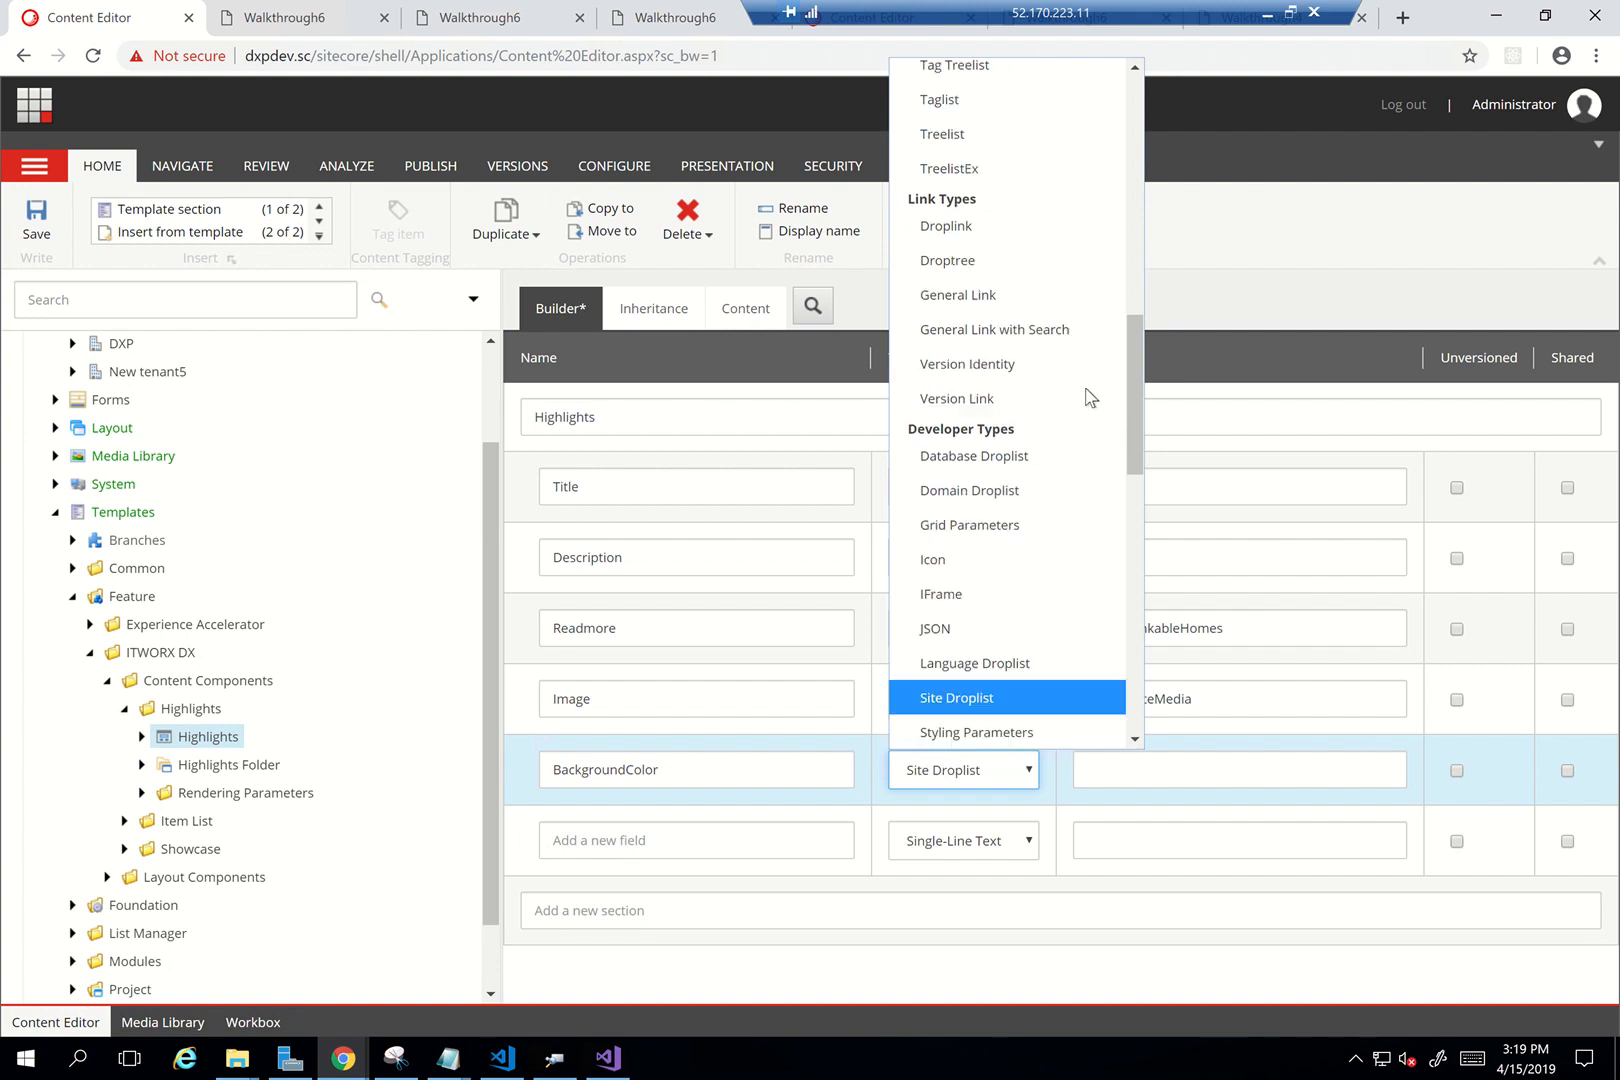
{"action": "type", "text": "ingle-Line Text"}
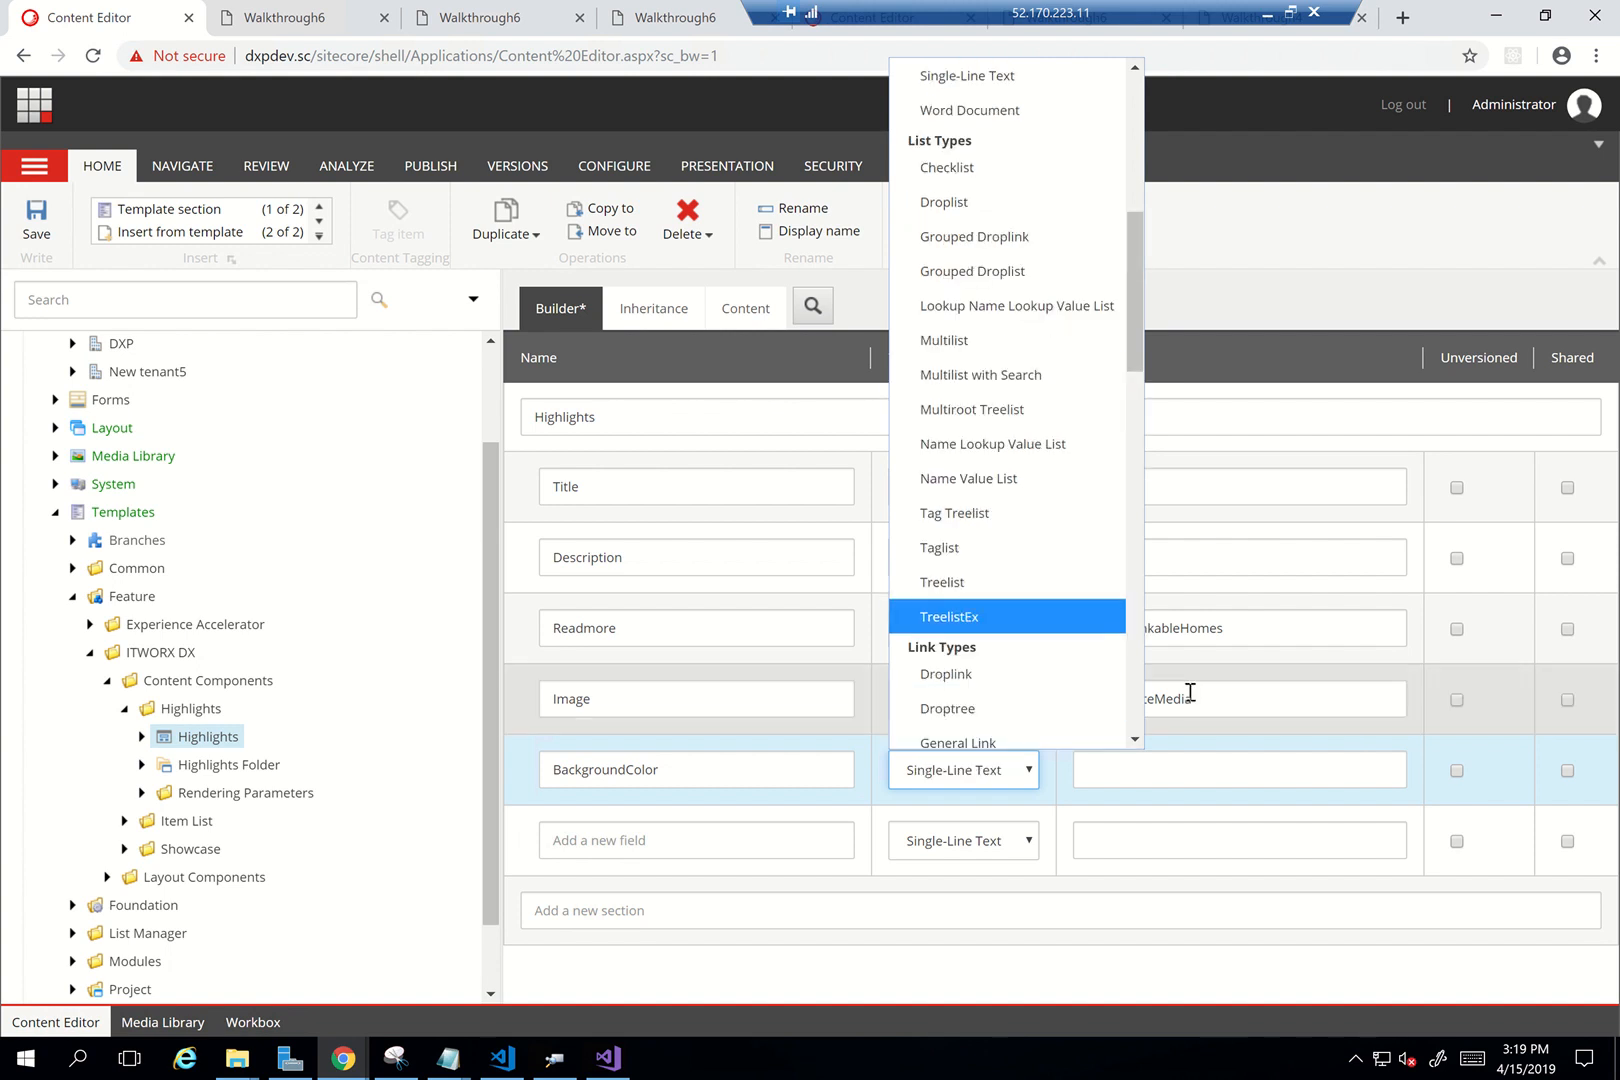
{"action": "left_click", "coordinate": [1096, 770]}
{"action": "left_click", "coordinate": [1124, 780]}
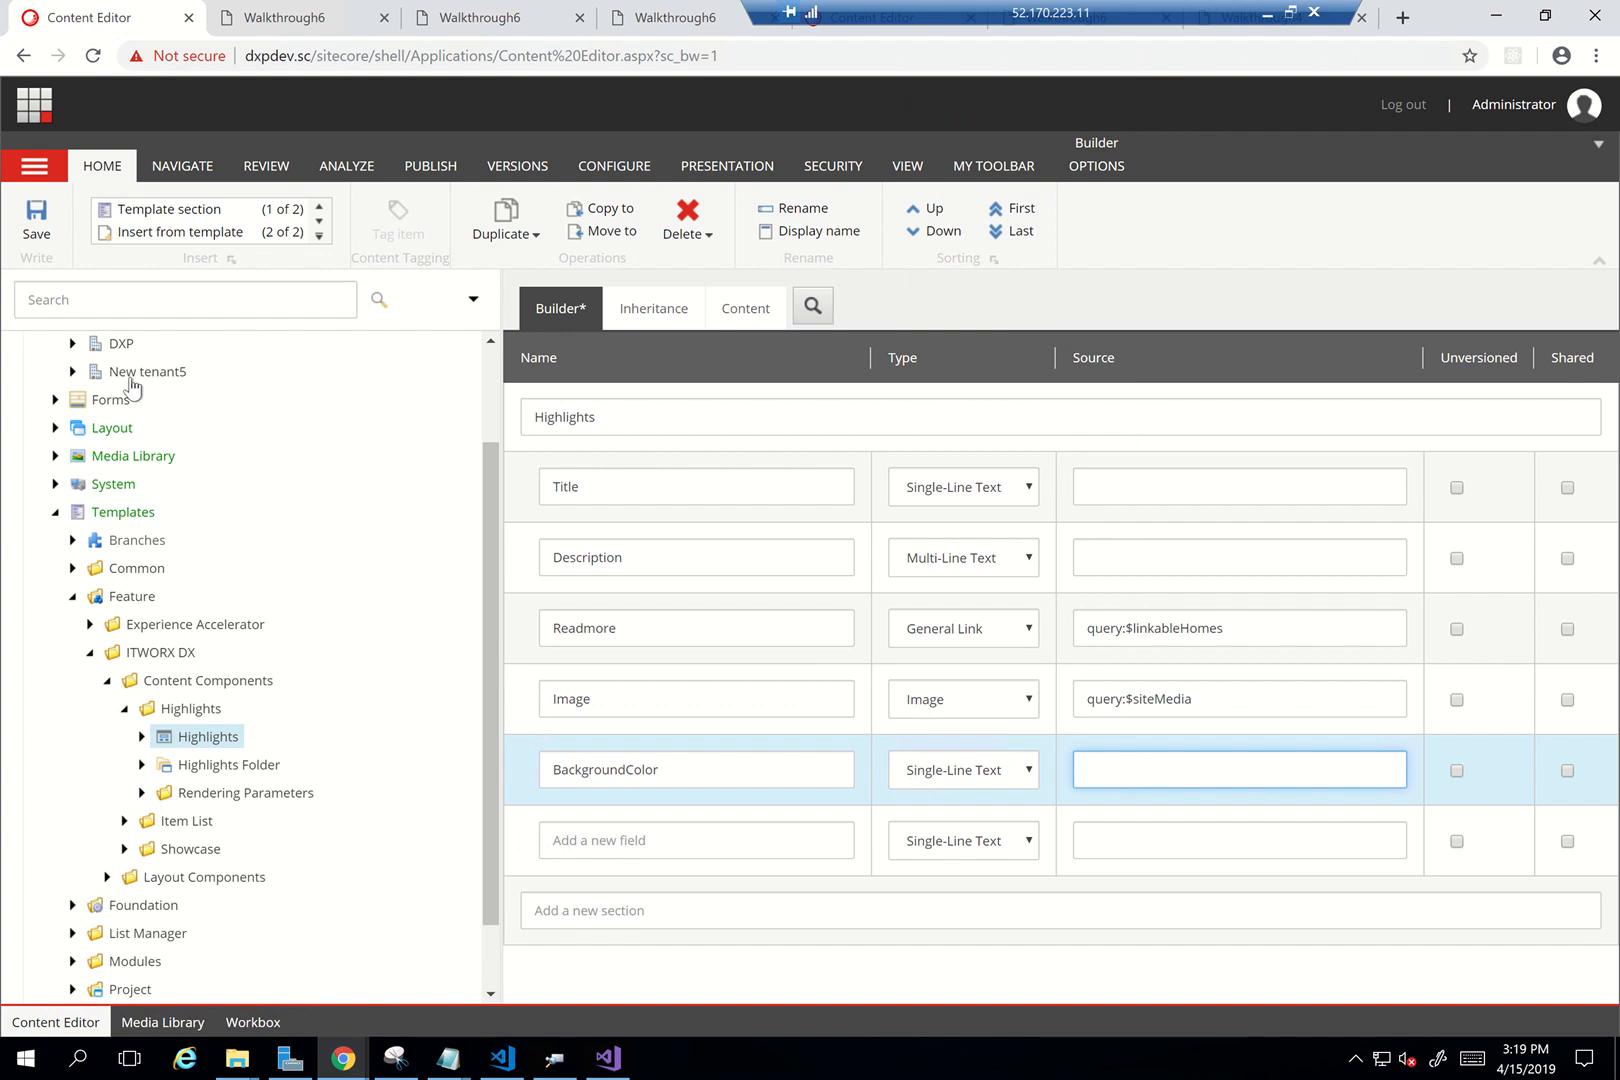
{"action": "left_click", "coordinate": [33, 238]}
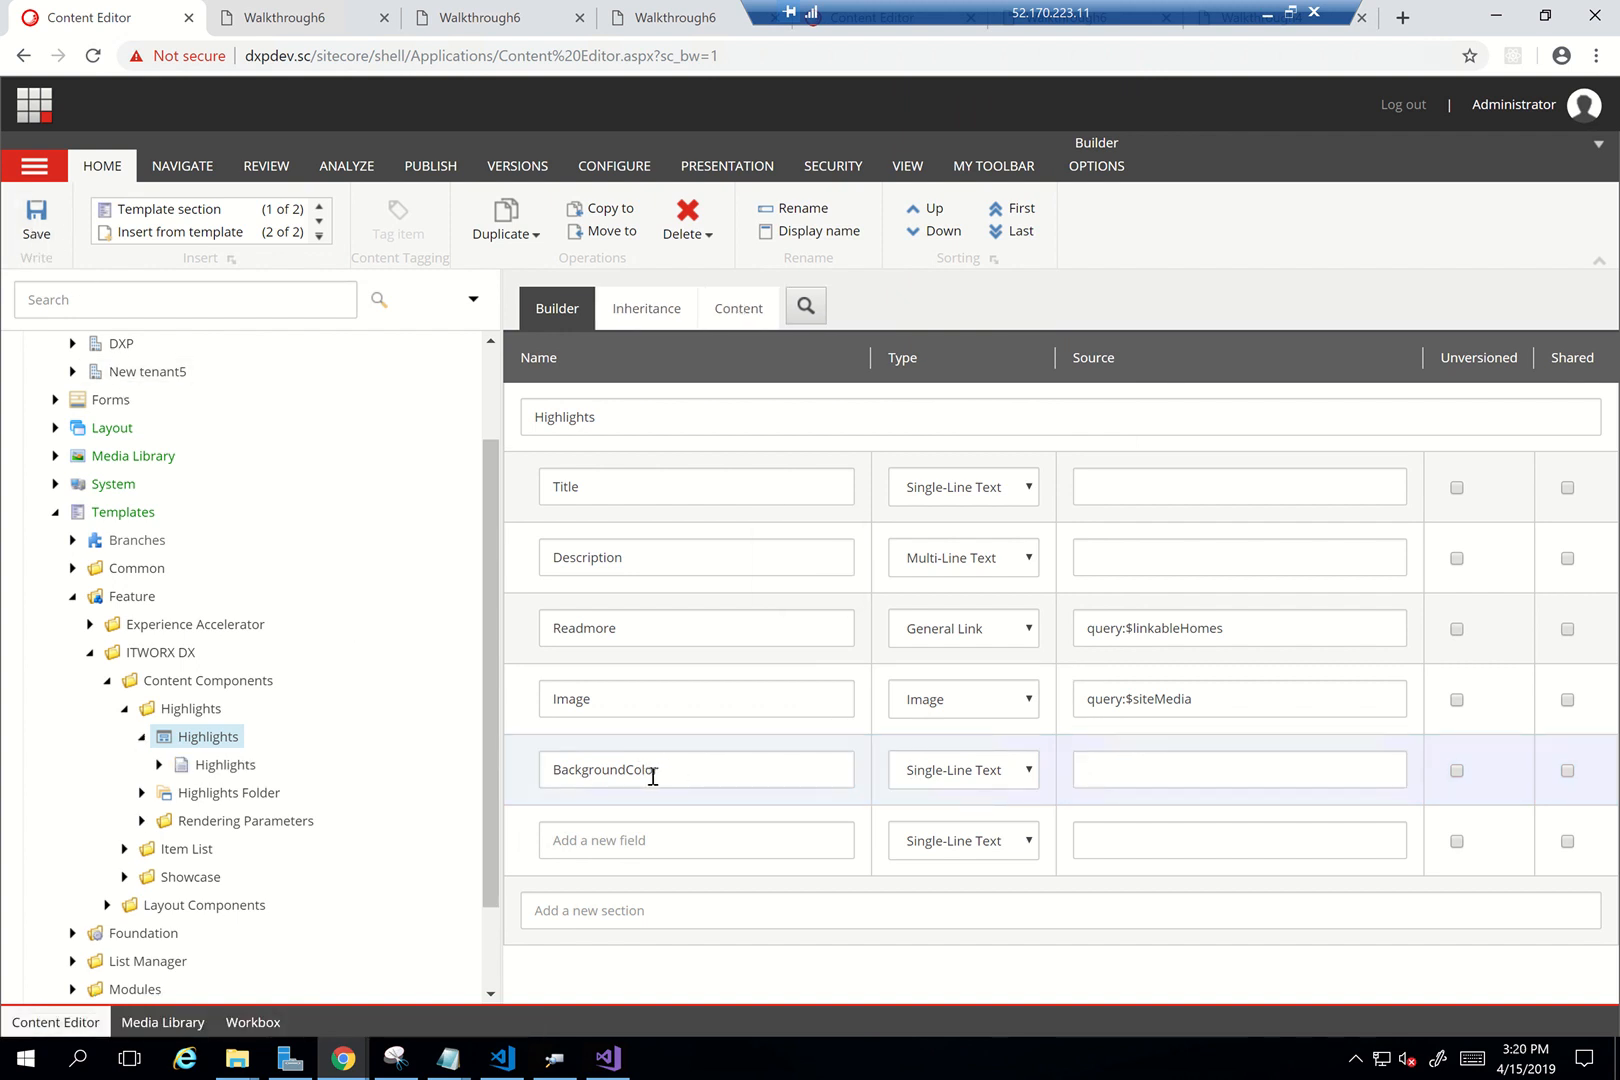
Open the wrapper item under Walkthrough6 > Presentation > Rendering Variants > Highlights > Default
{"action": "scroll", "coordinate": [335, 757], "scroll_direction": "up", "scroll_amount": 2}
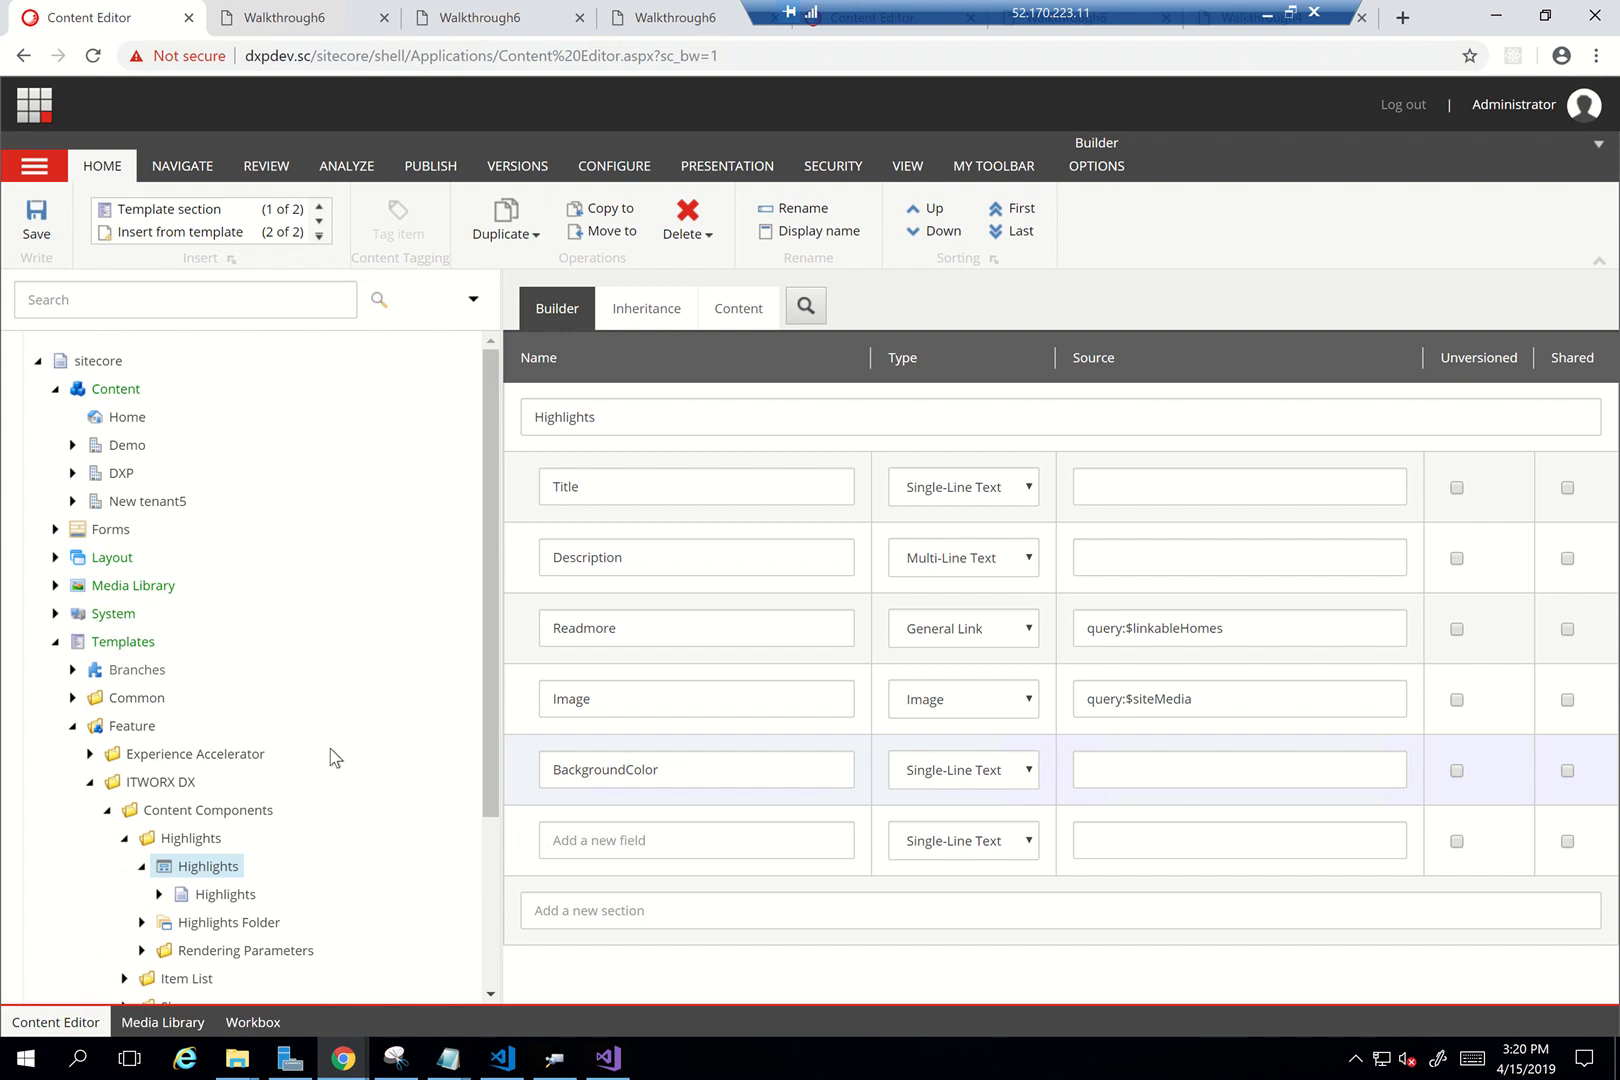
{"action": "scroll", "coordinate": [335, 757], "scroll_direction": "down", "scroll_amount": 1}
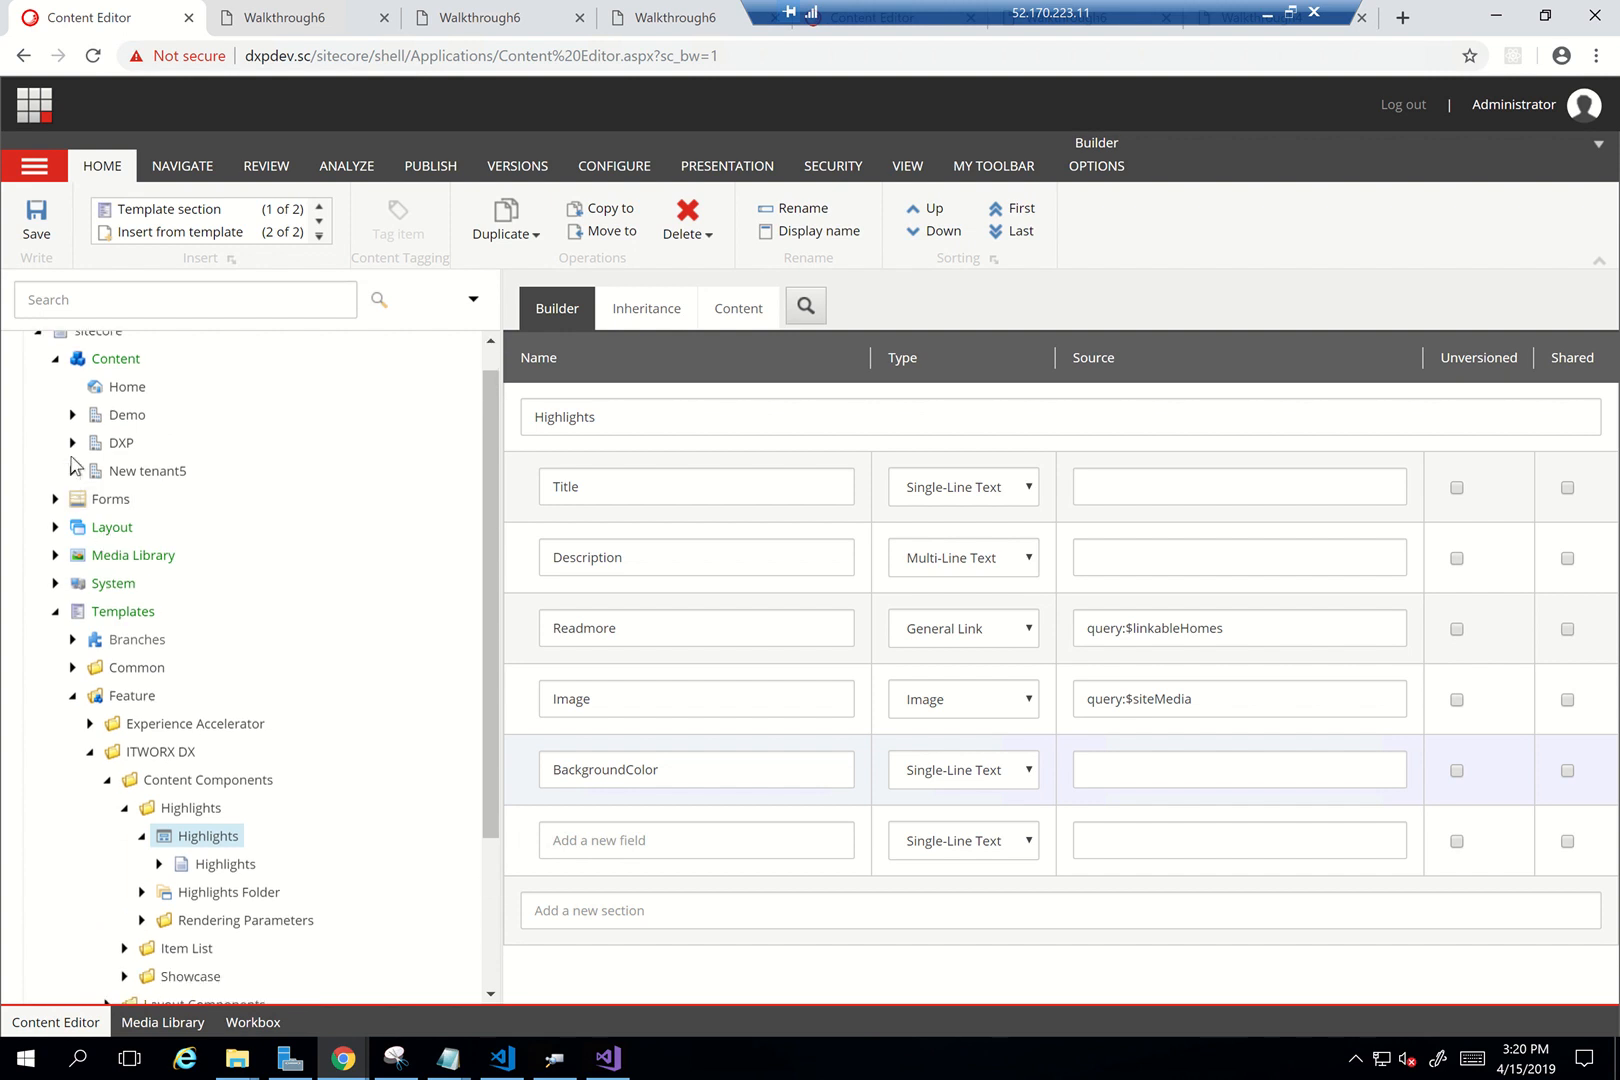
{"action": "left_click", "coordinate": [72, 416]}
{"action": "scroll", "coordinate": [208, 585], "scroll_direction": "down", "scroll_amount": 2}
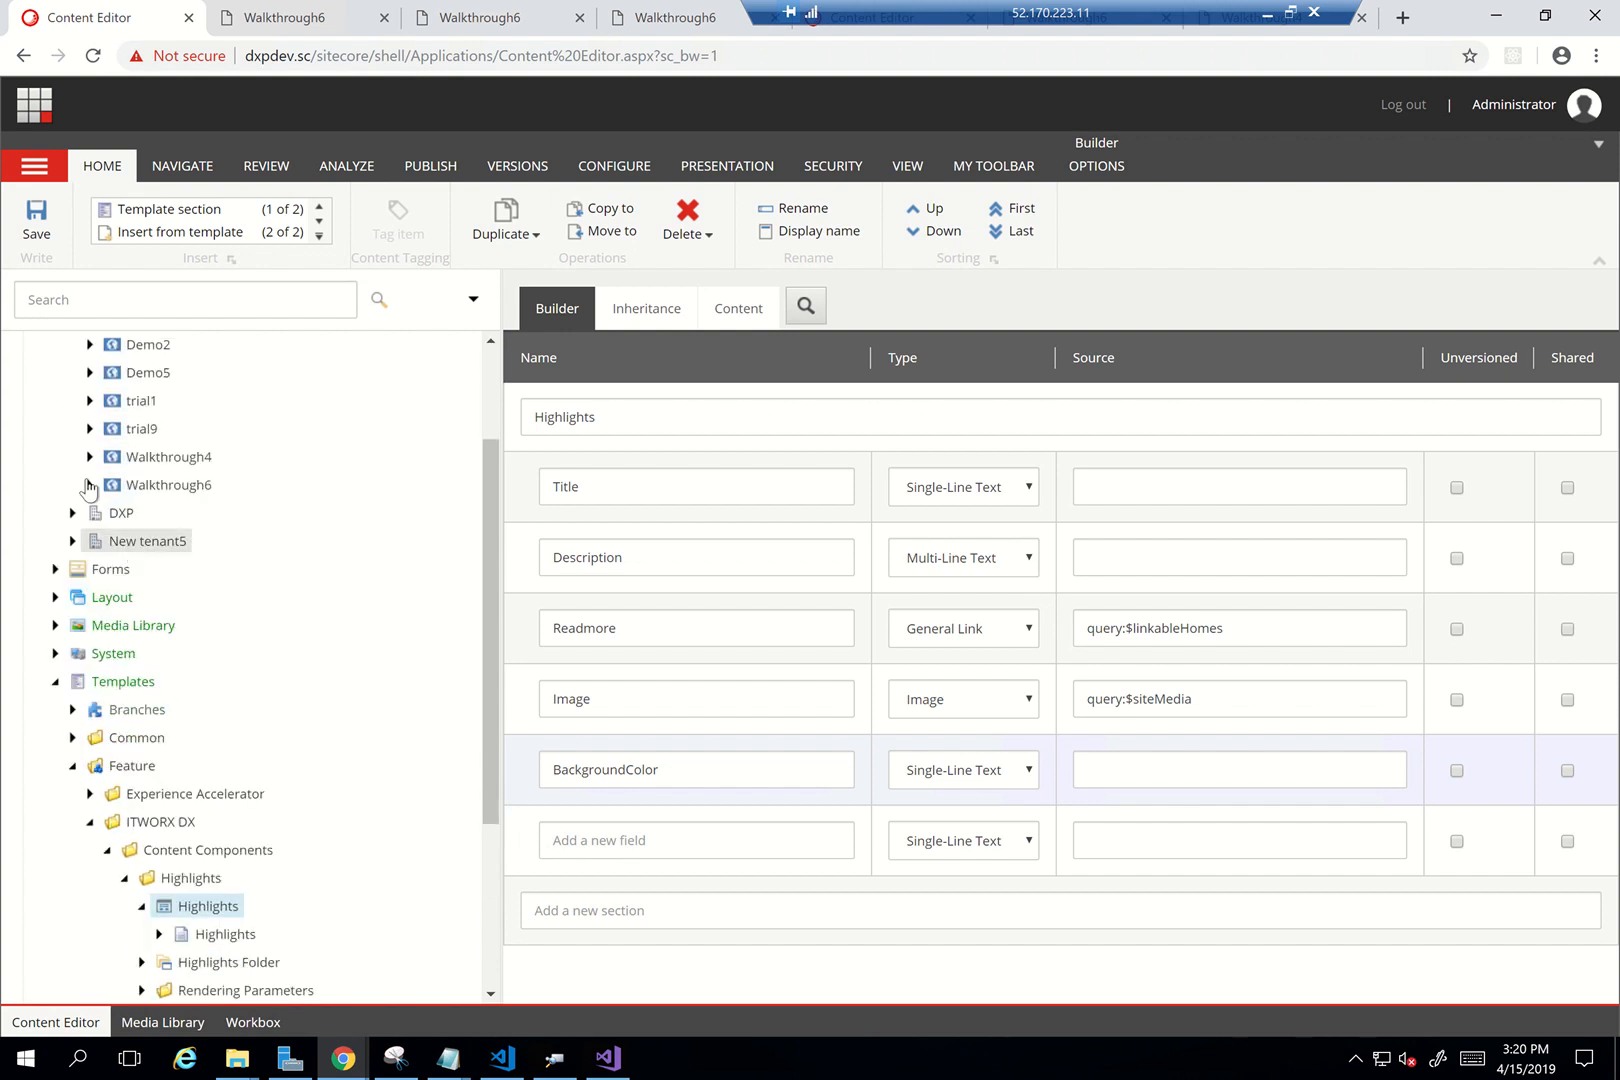
{"action": "left_click", "coordinate": [89, 485]}
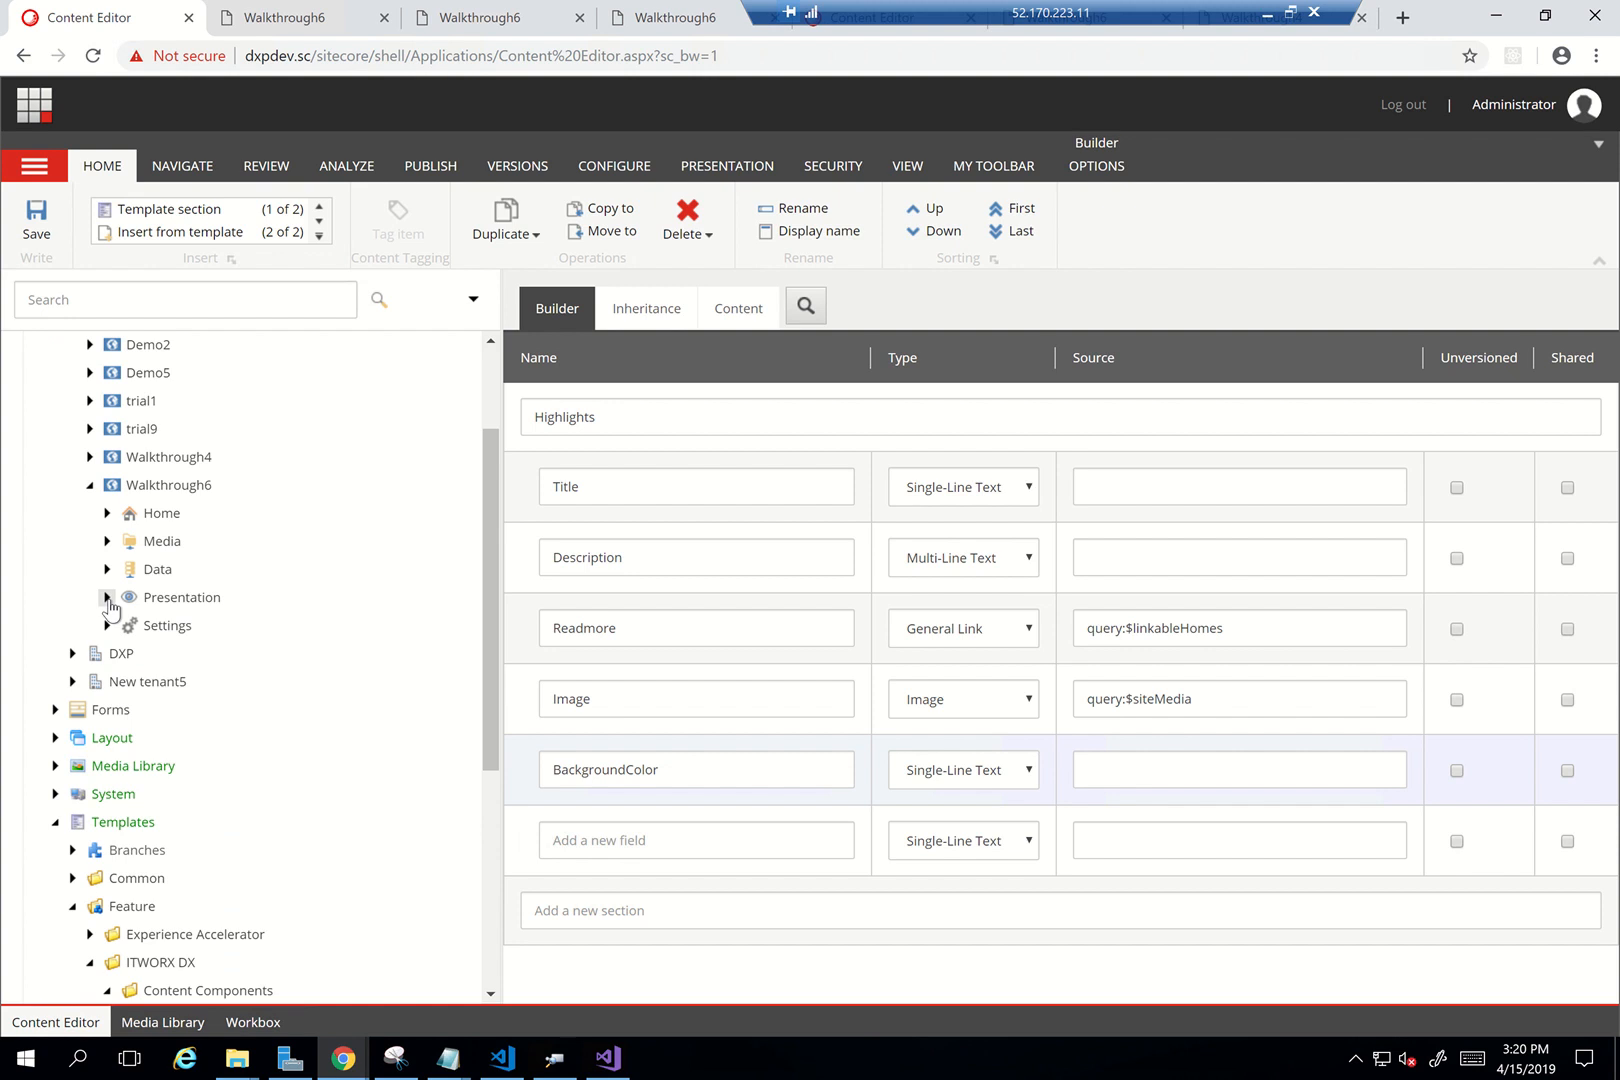
{"action": "left_click", "coordinate": [107, 597]}
{"action": "scroll", "coordinate": [292, 615], "scroll_direction": "down", "scroll_amount": 3}
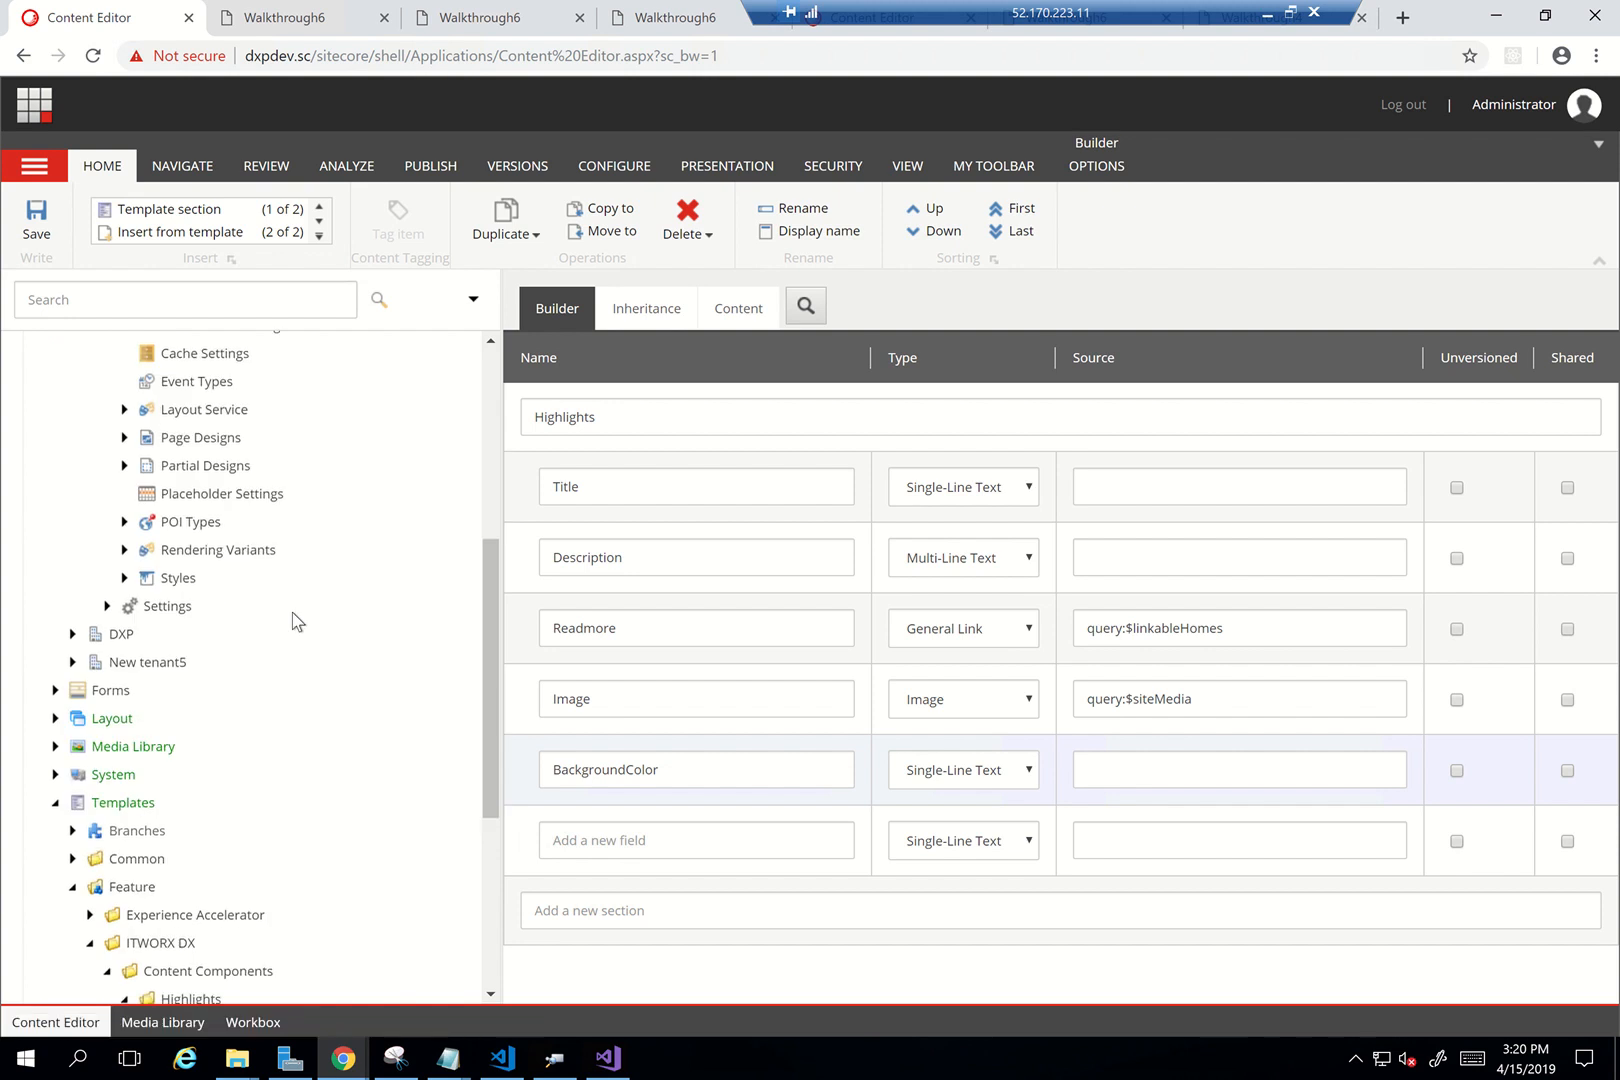
{"action": "left_click", "coordinate": [124, 549]}
{"action": "scroll", "coordinate": [255, 627], "scroll_direction": "down", "scroll_amount": 2}
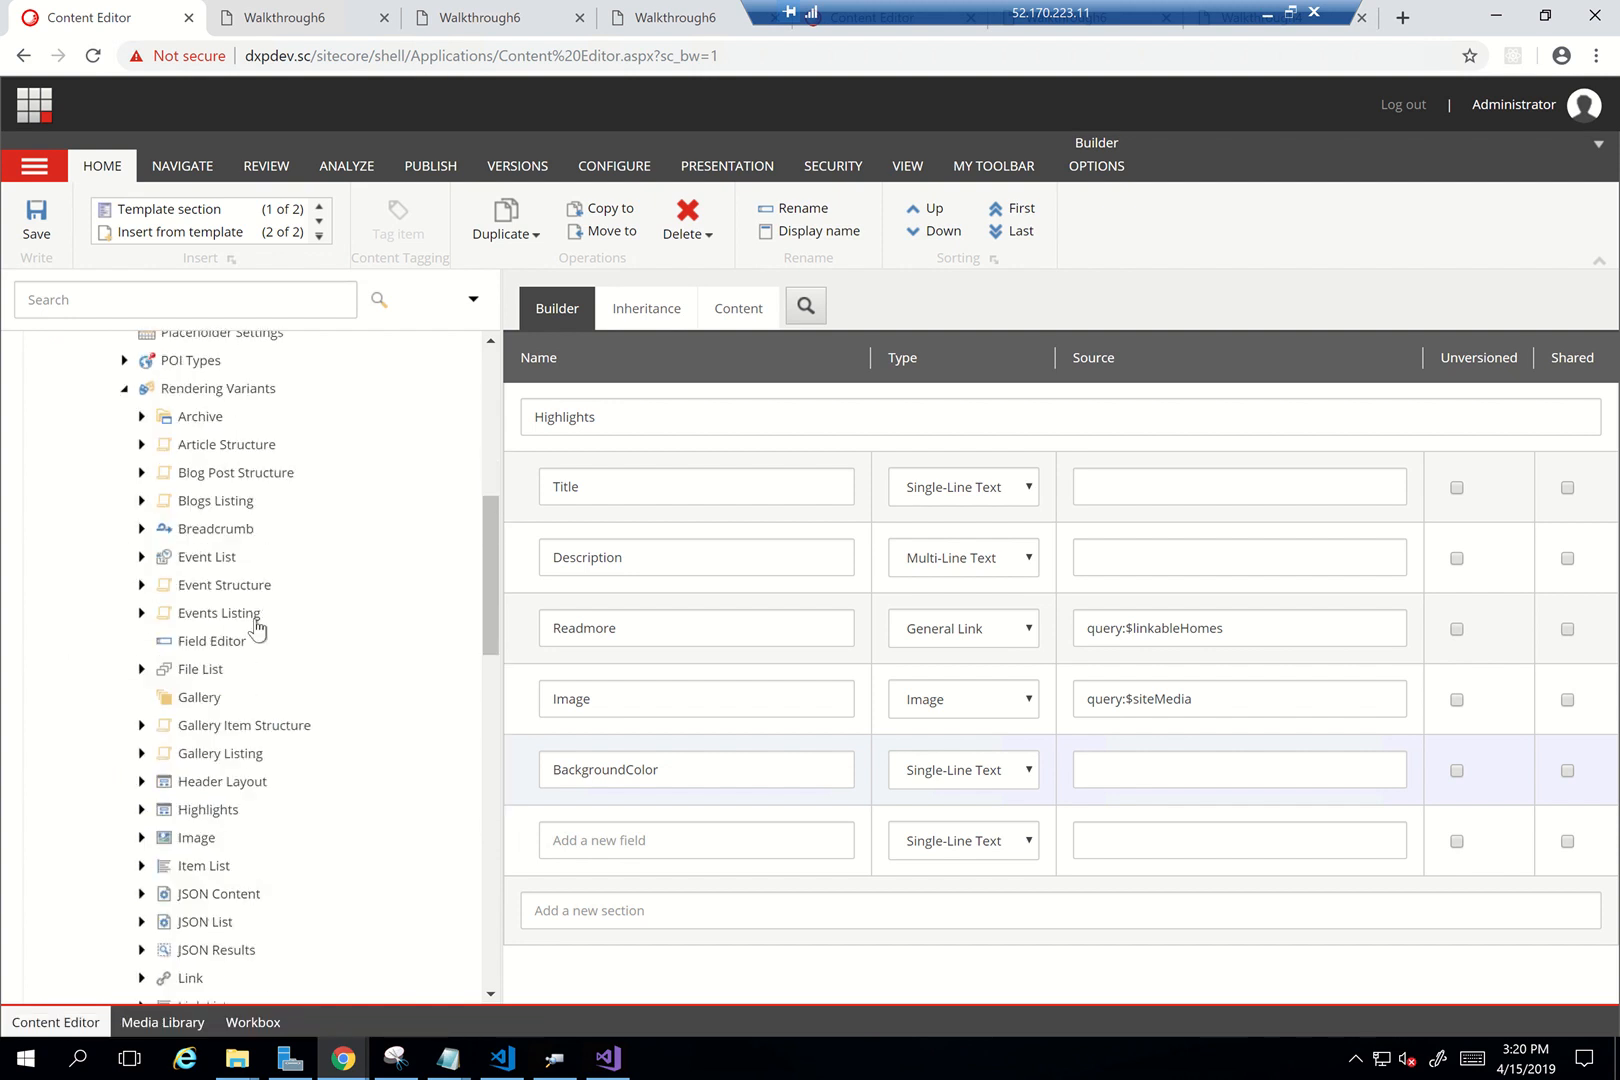
{"action": "left_click", "coordinate": [142, 809]}
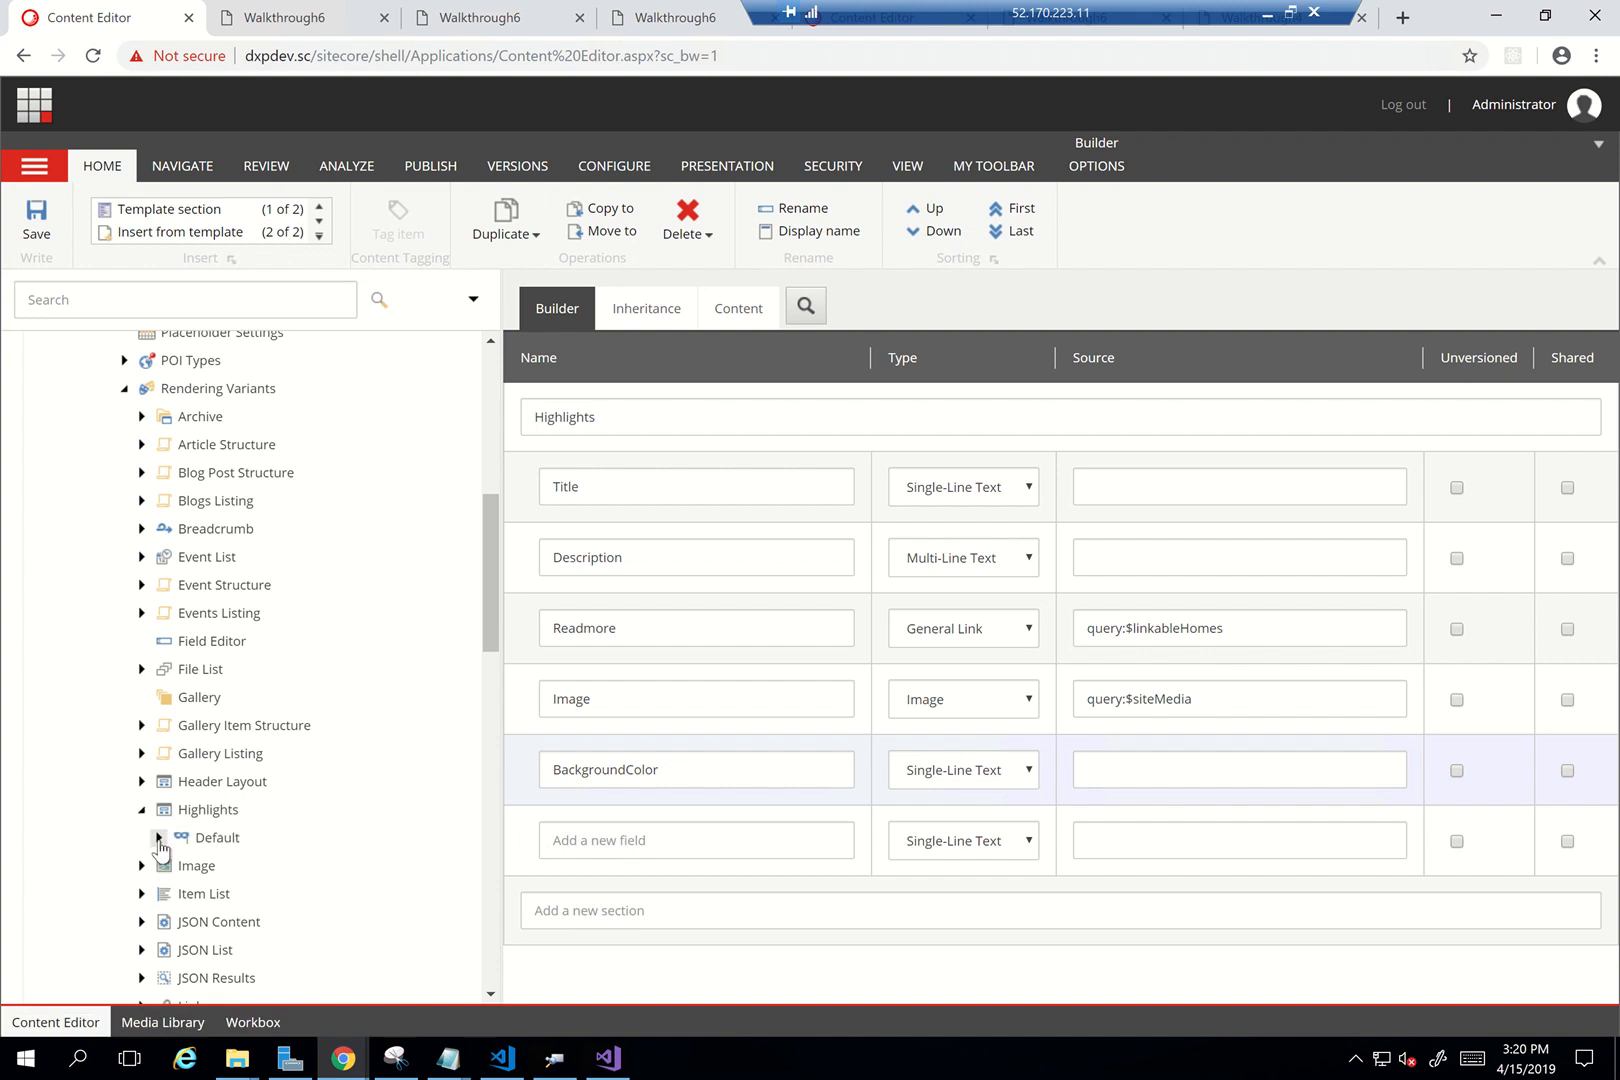
{"action": "left_click", "coordinate": [159, 838]}
{"action": "left_click", "coordinate": [212, 866]}
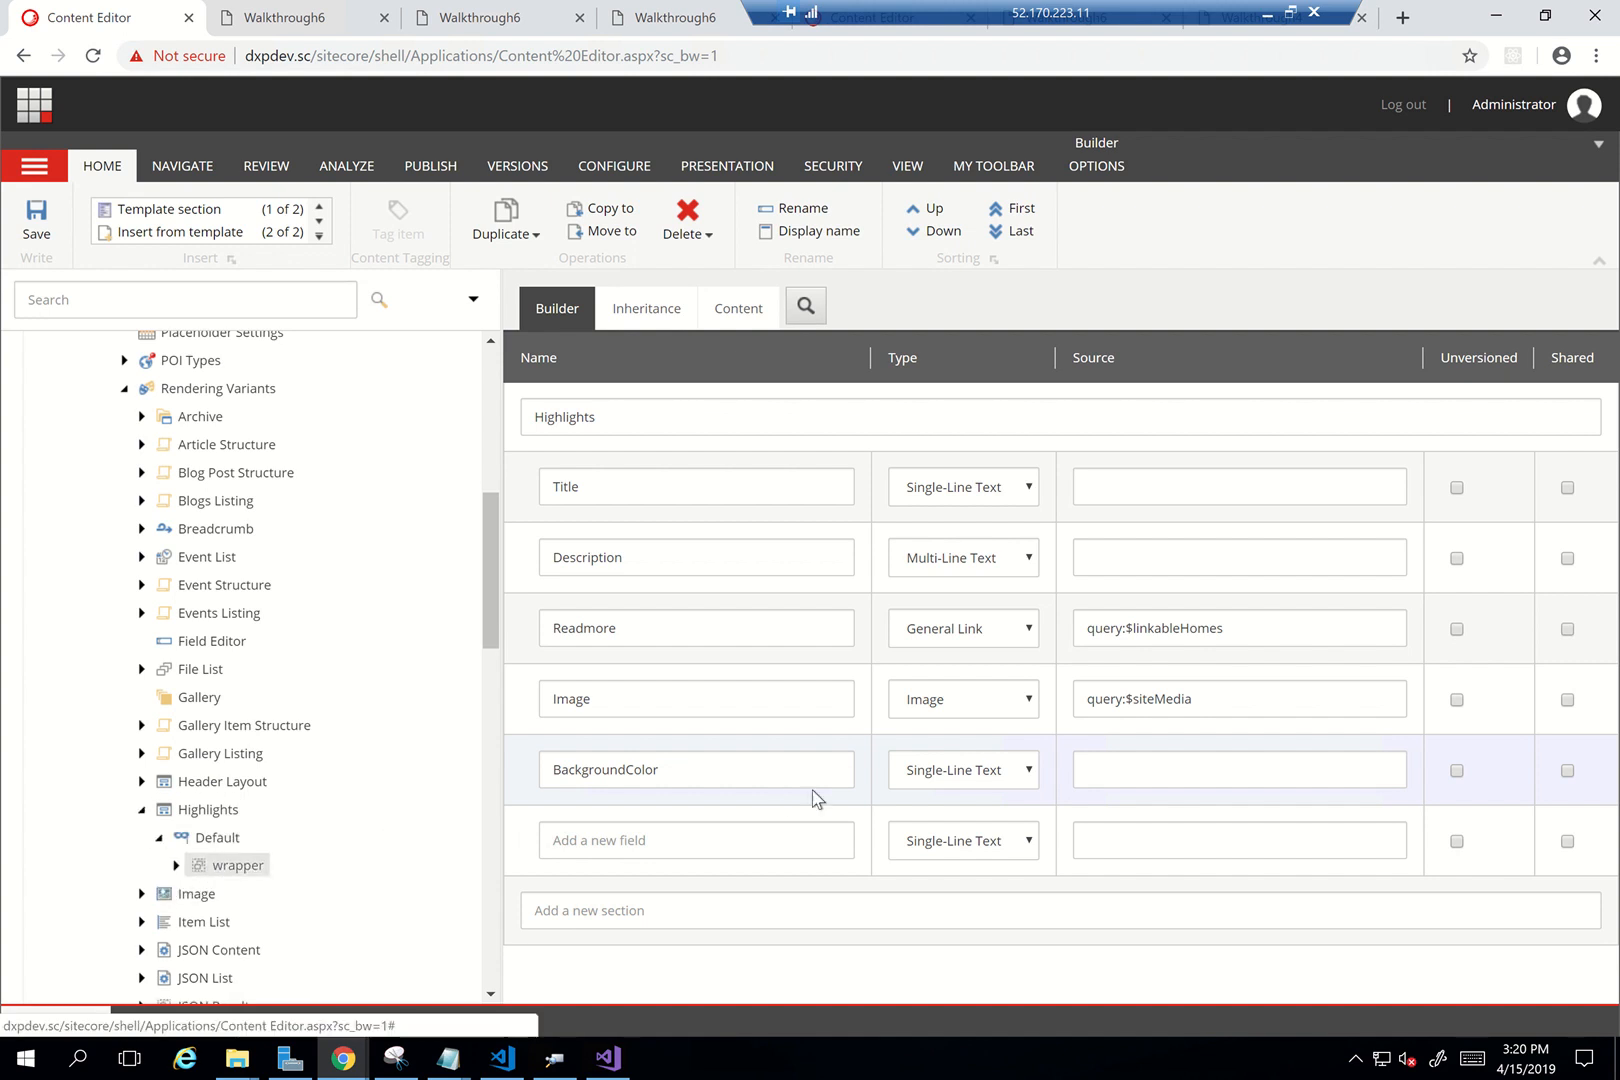
Add a Data attributes entry named 'style' and begin typing its background-color value
{"action": "scroll", "coordinate": [766, 843], "scroll_direction": "down", "scroll_amount": 3}
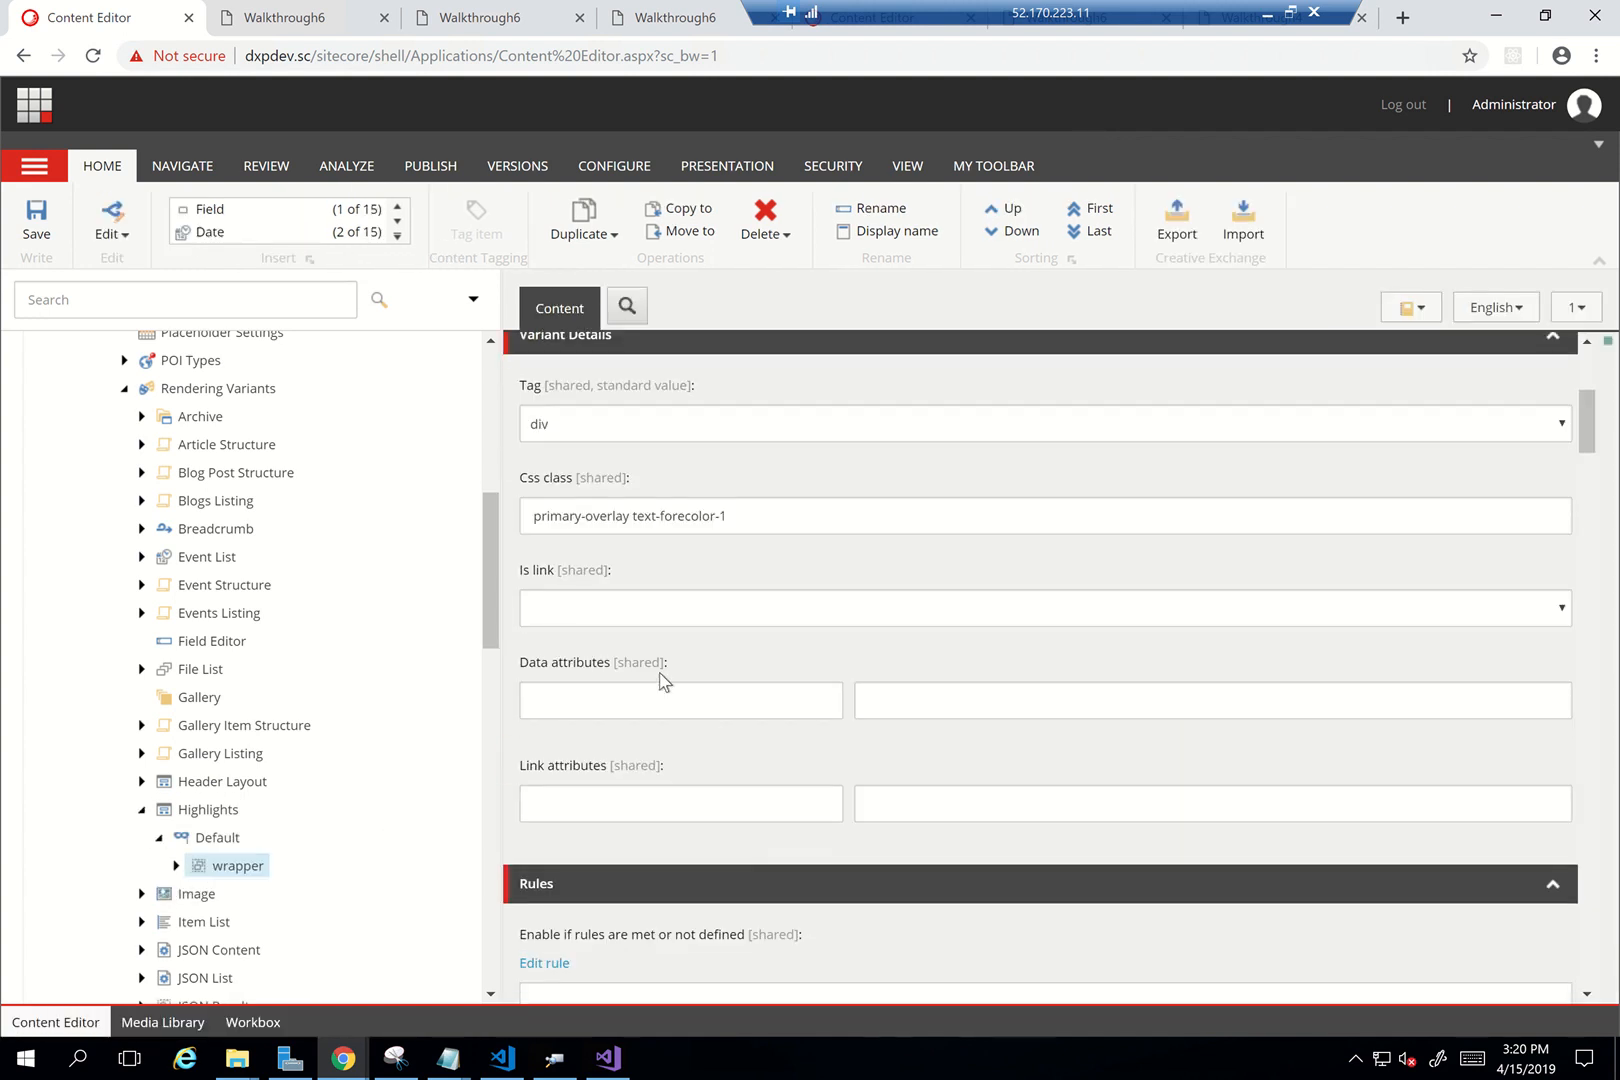
{"action": "left_click", "coordinate": [661, 700]}
{"action": "type", "text": "background"}
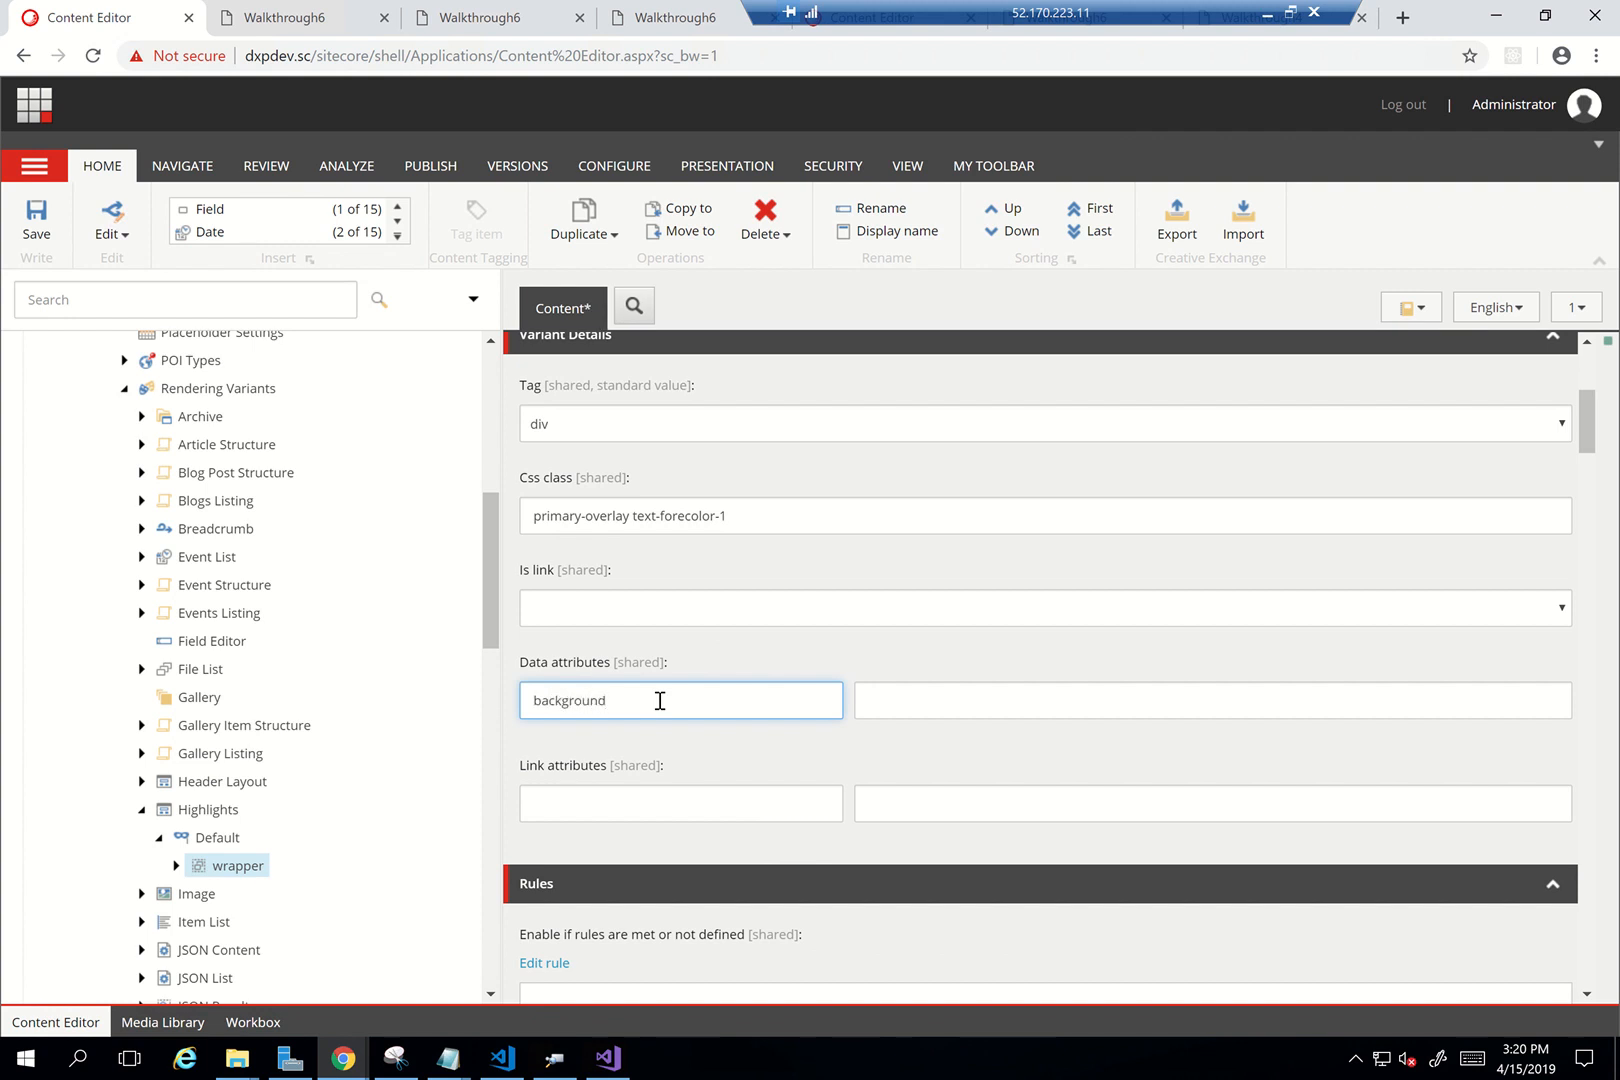
{"action": "double_click", "coordinate": [660, 700]}
{"action": "type", "text": "style"}
{"action": "key", "text": "Tab"}
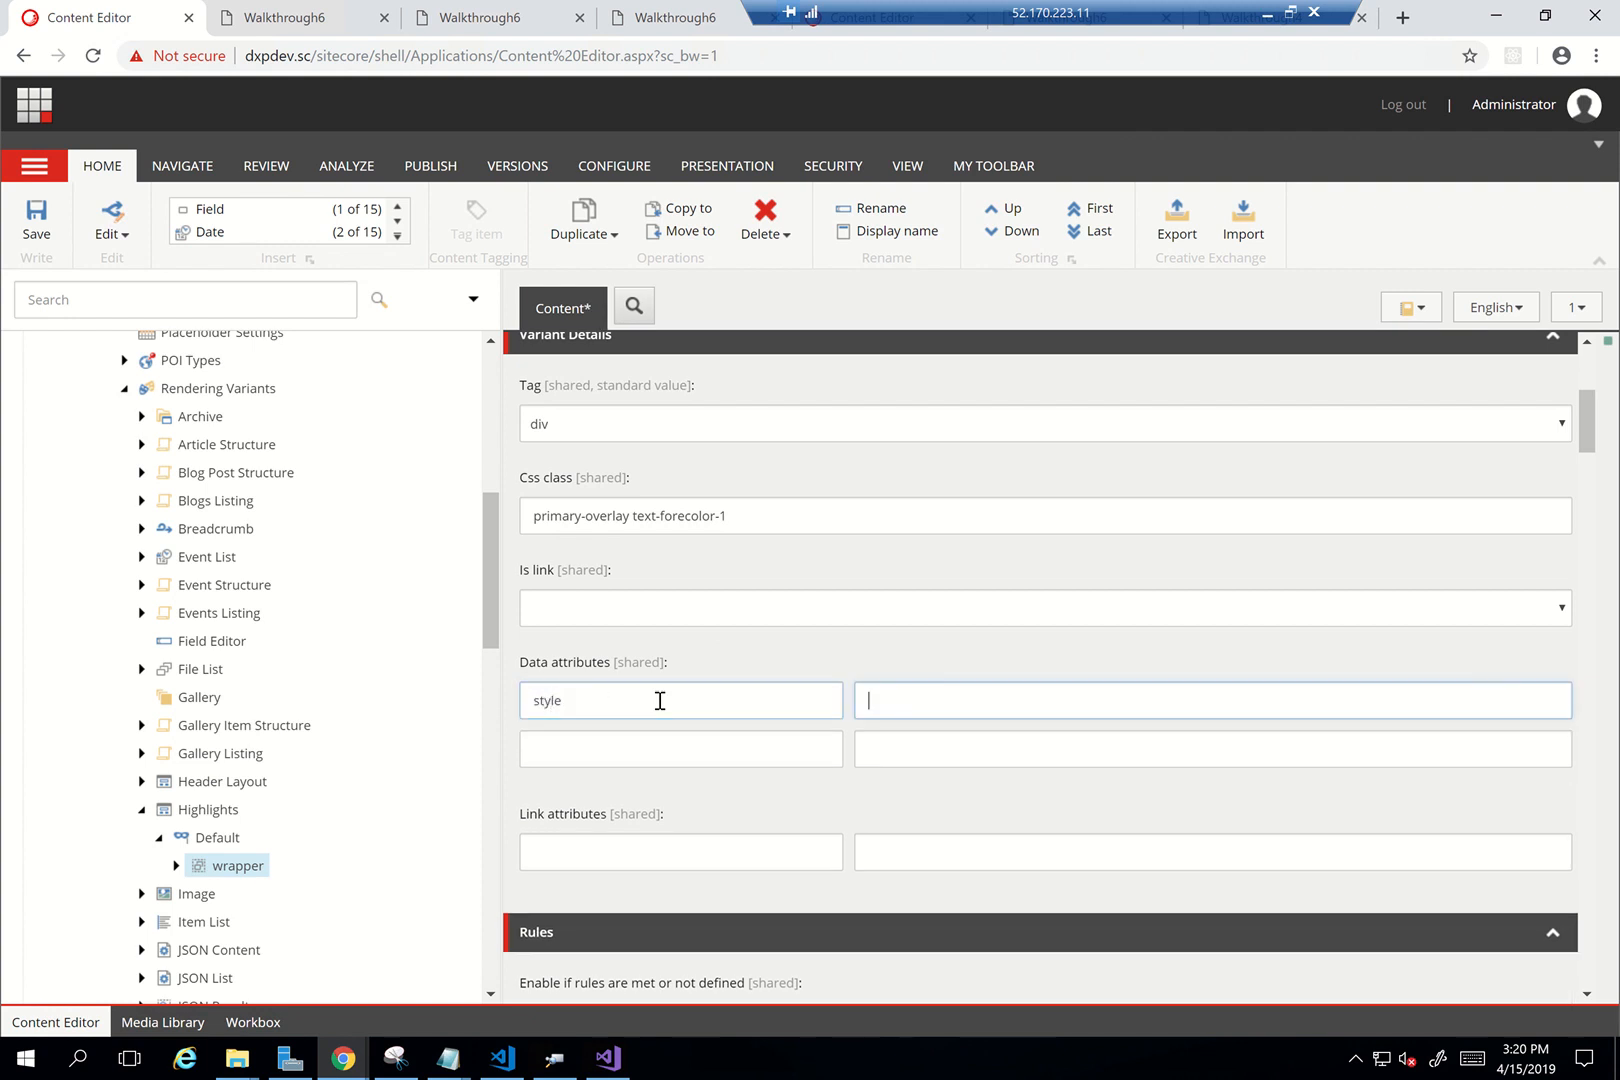
{"action": "type", "text": "background-color:"}
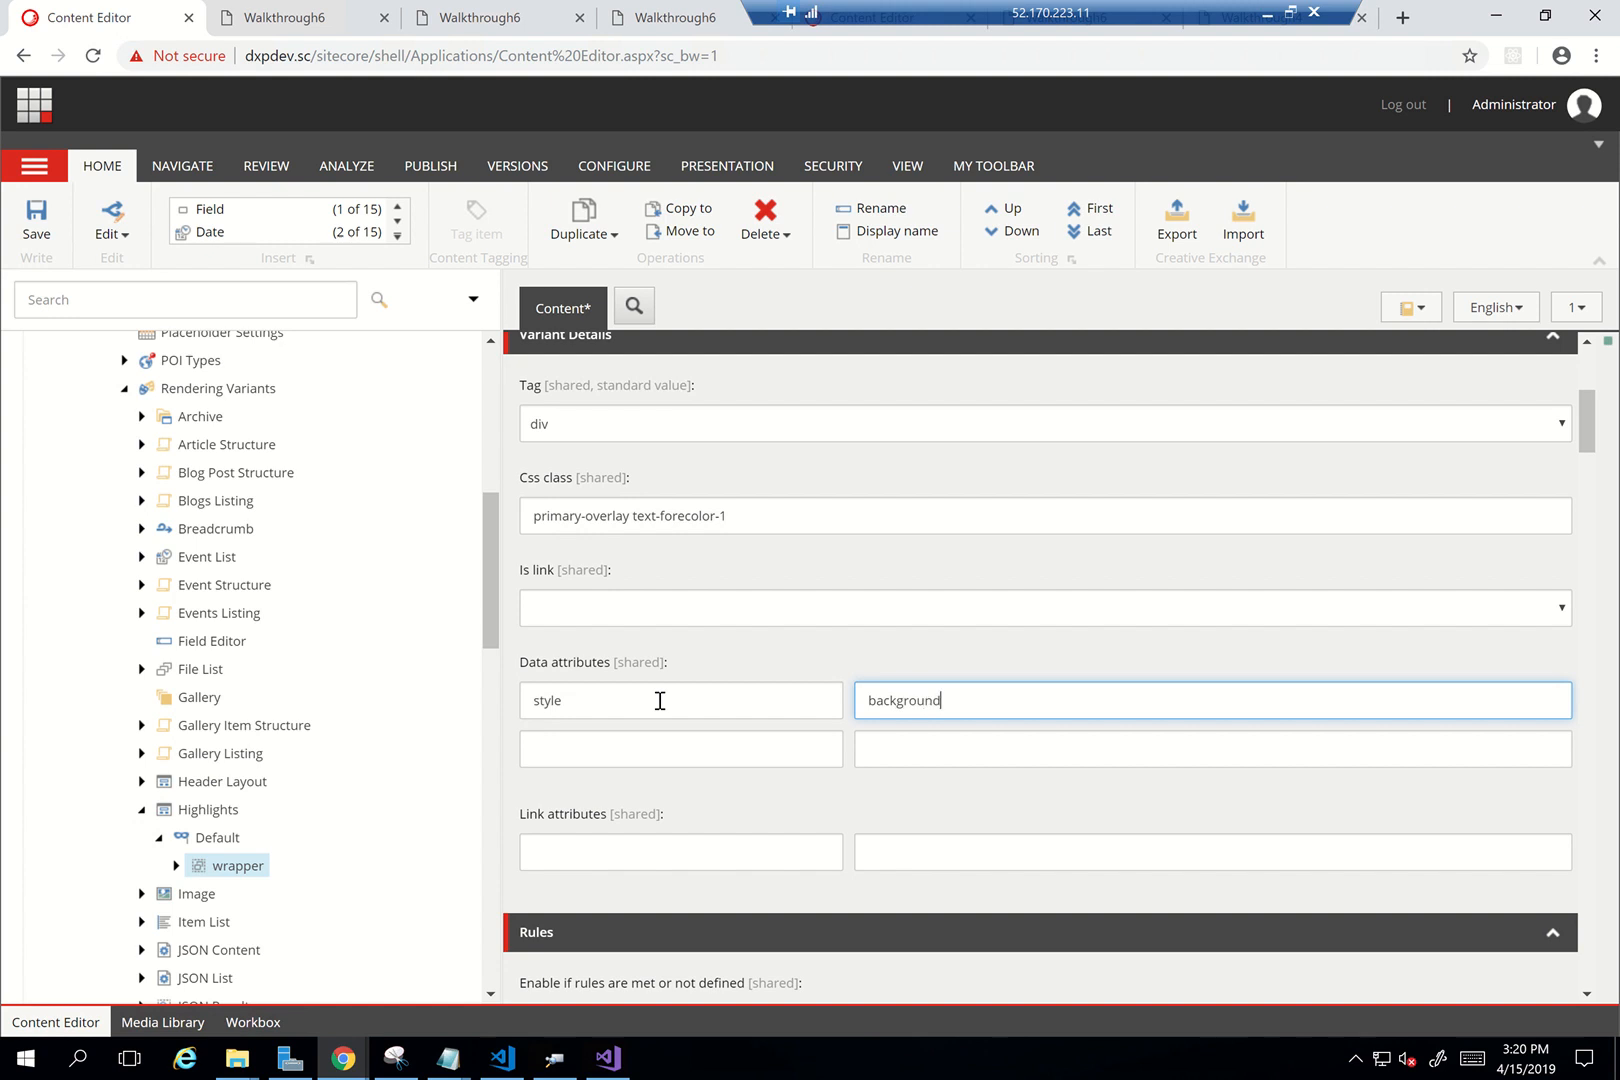
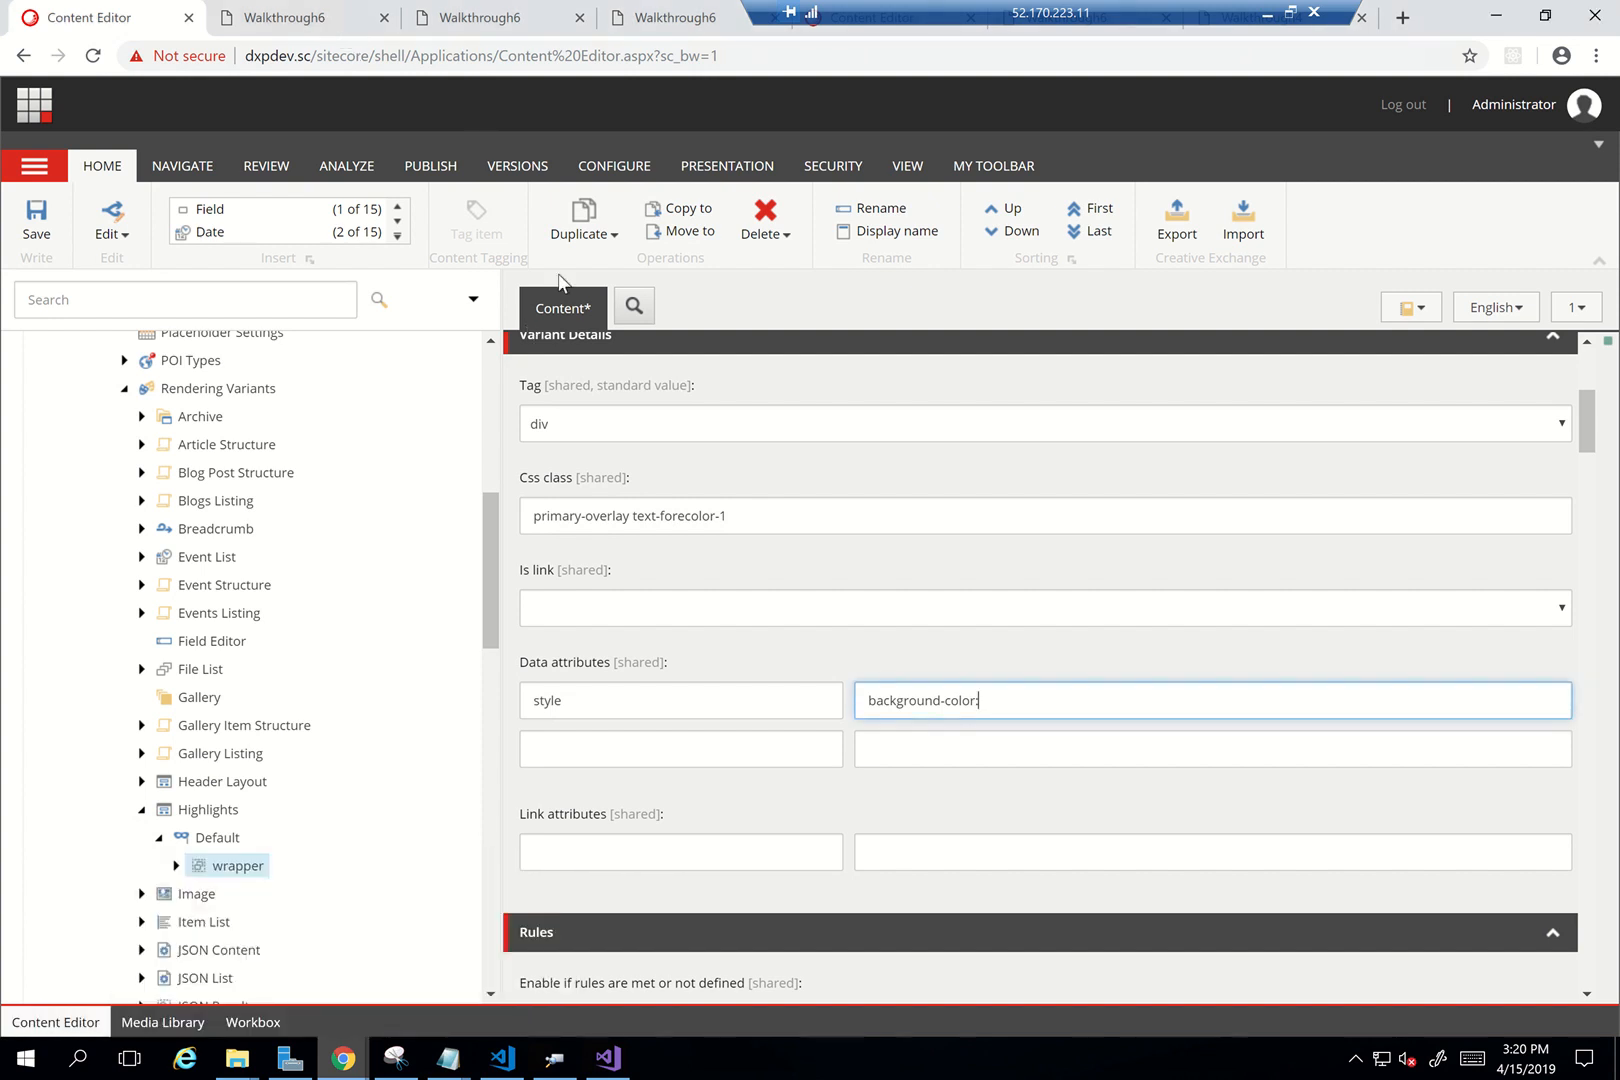
Inspect the Walkthrough6 primary-overlay div; its background is var(--overlay-color-1), rgba(138,143,251,.7)
{"action": "key", "text": "ctrl+Tab"}
{"action": "right_click", "coordinate": [580, 473]}
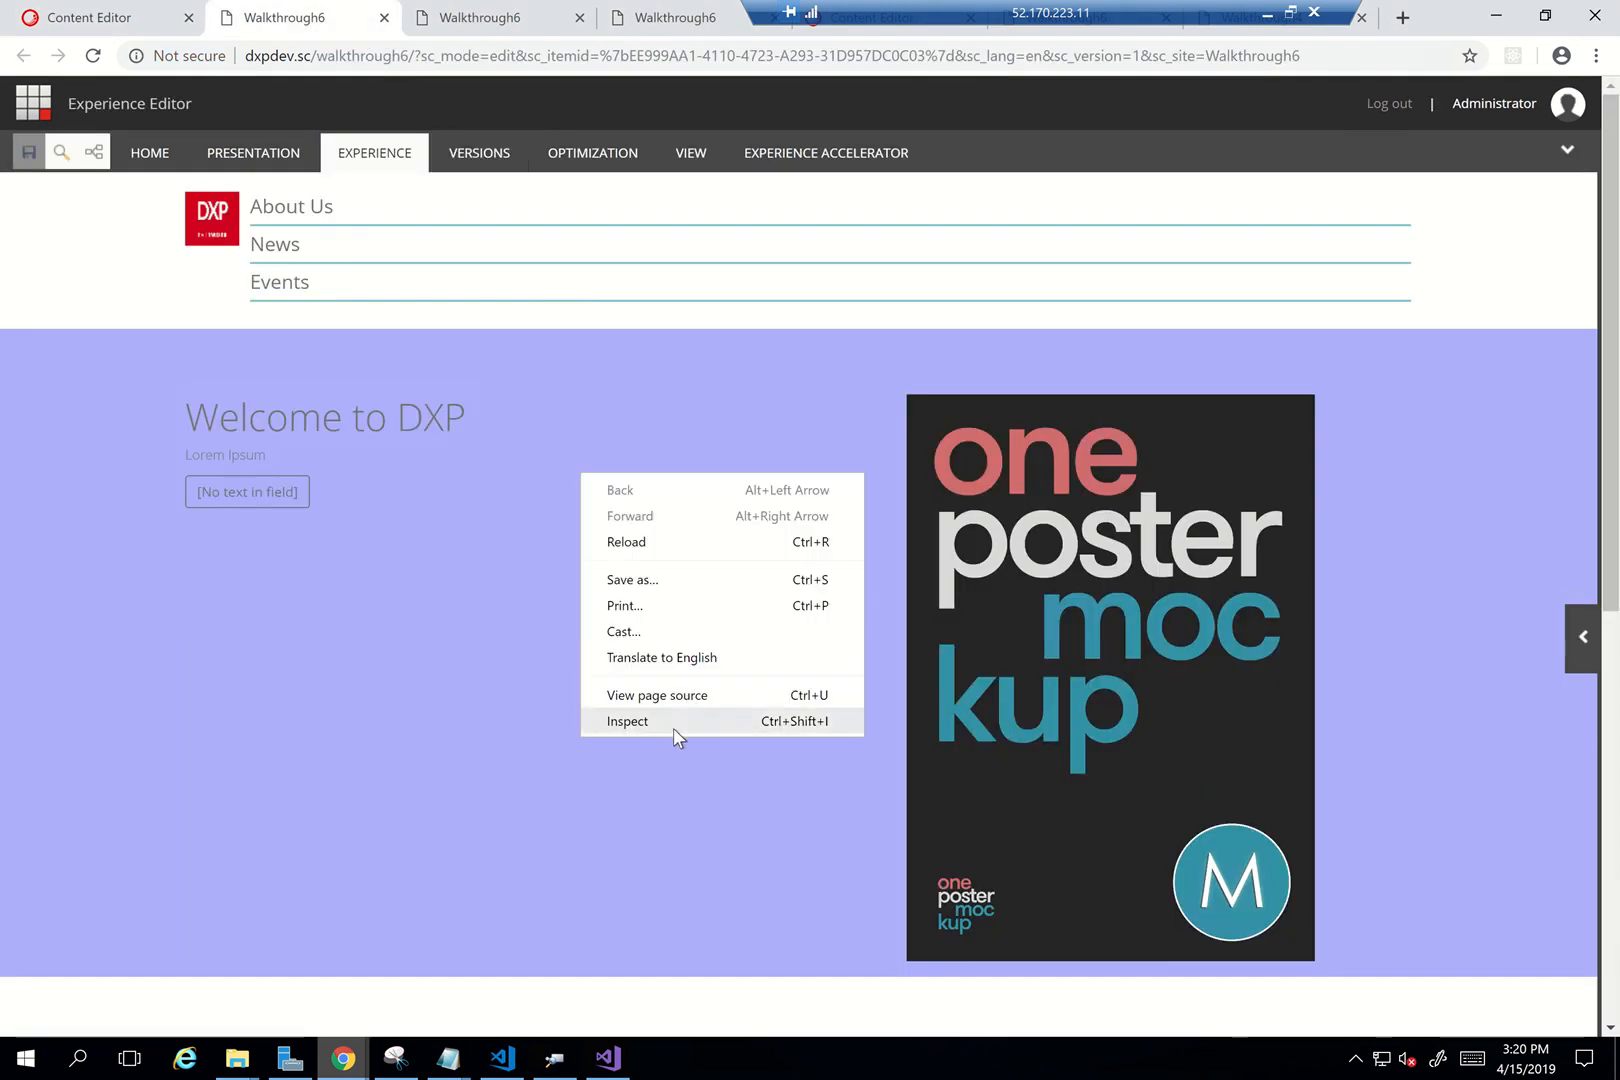
{"action": "left_click", "coordinate": [673, 729]}
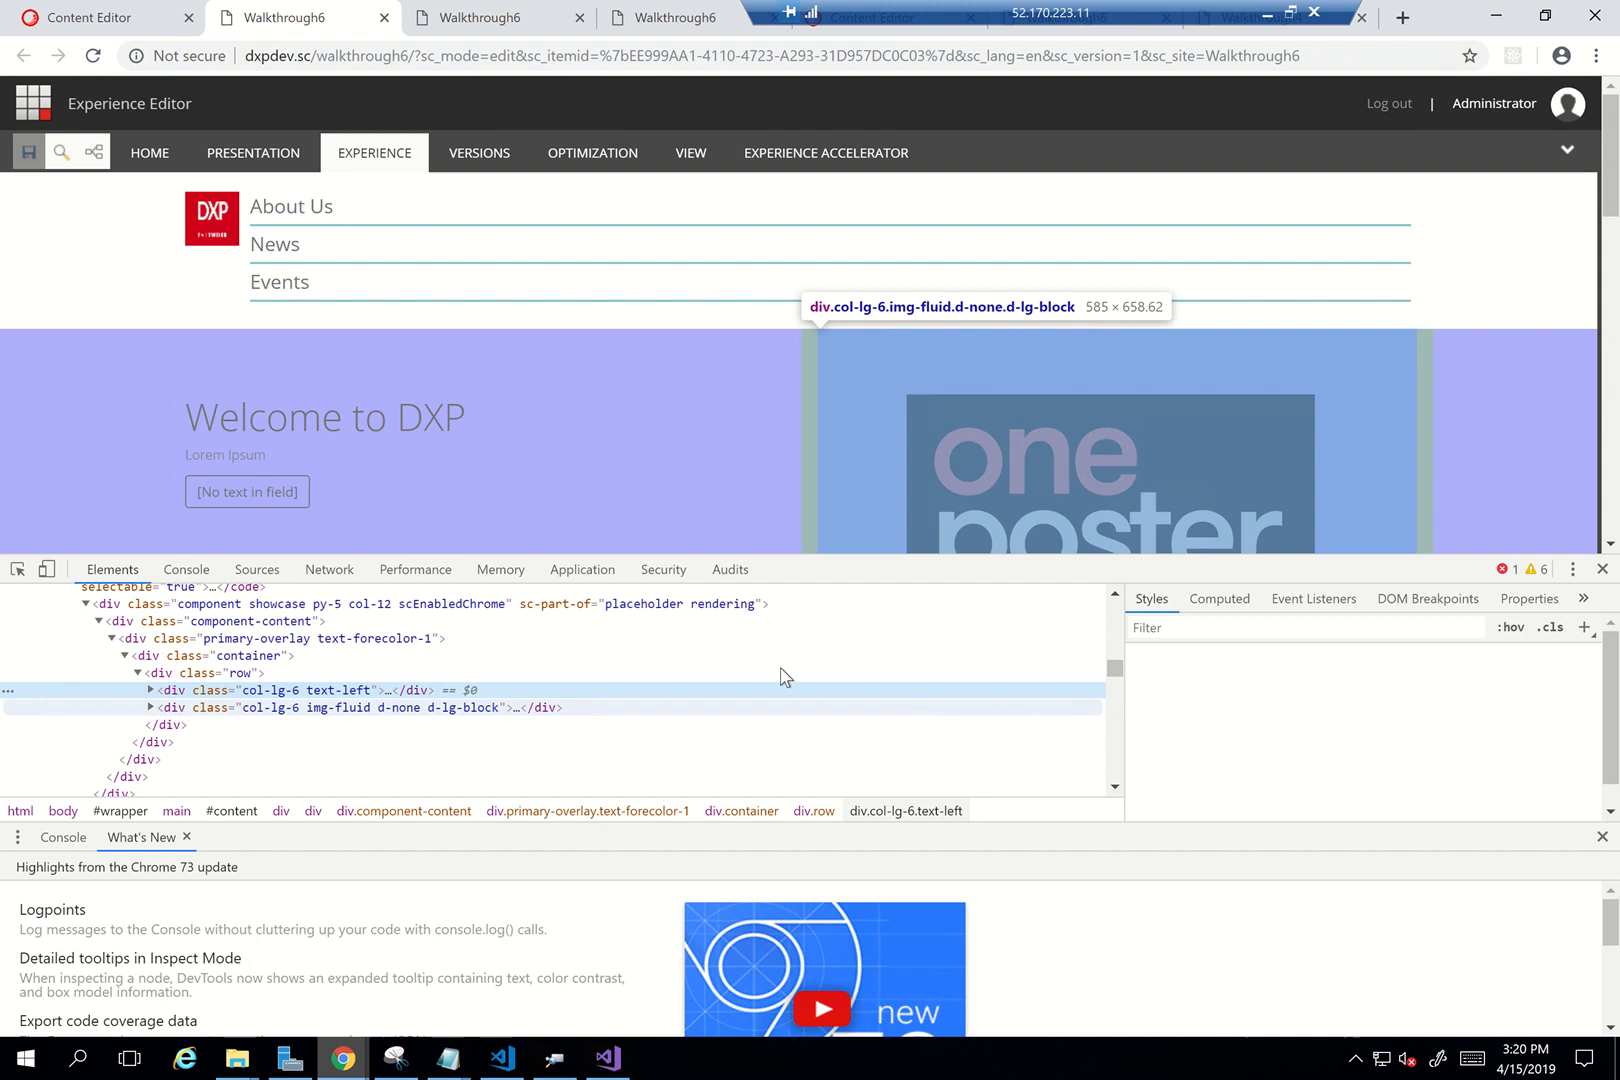
{"action": "left_click", "coordinate": [380, 638]}
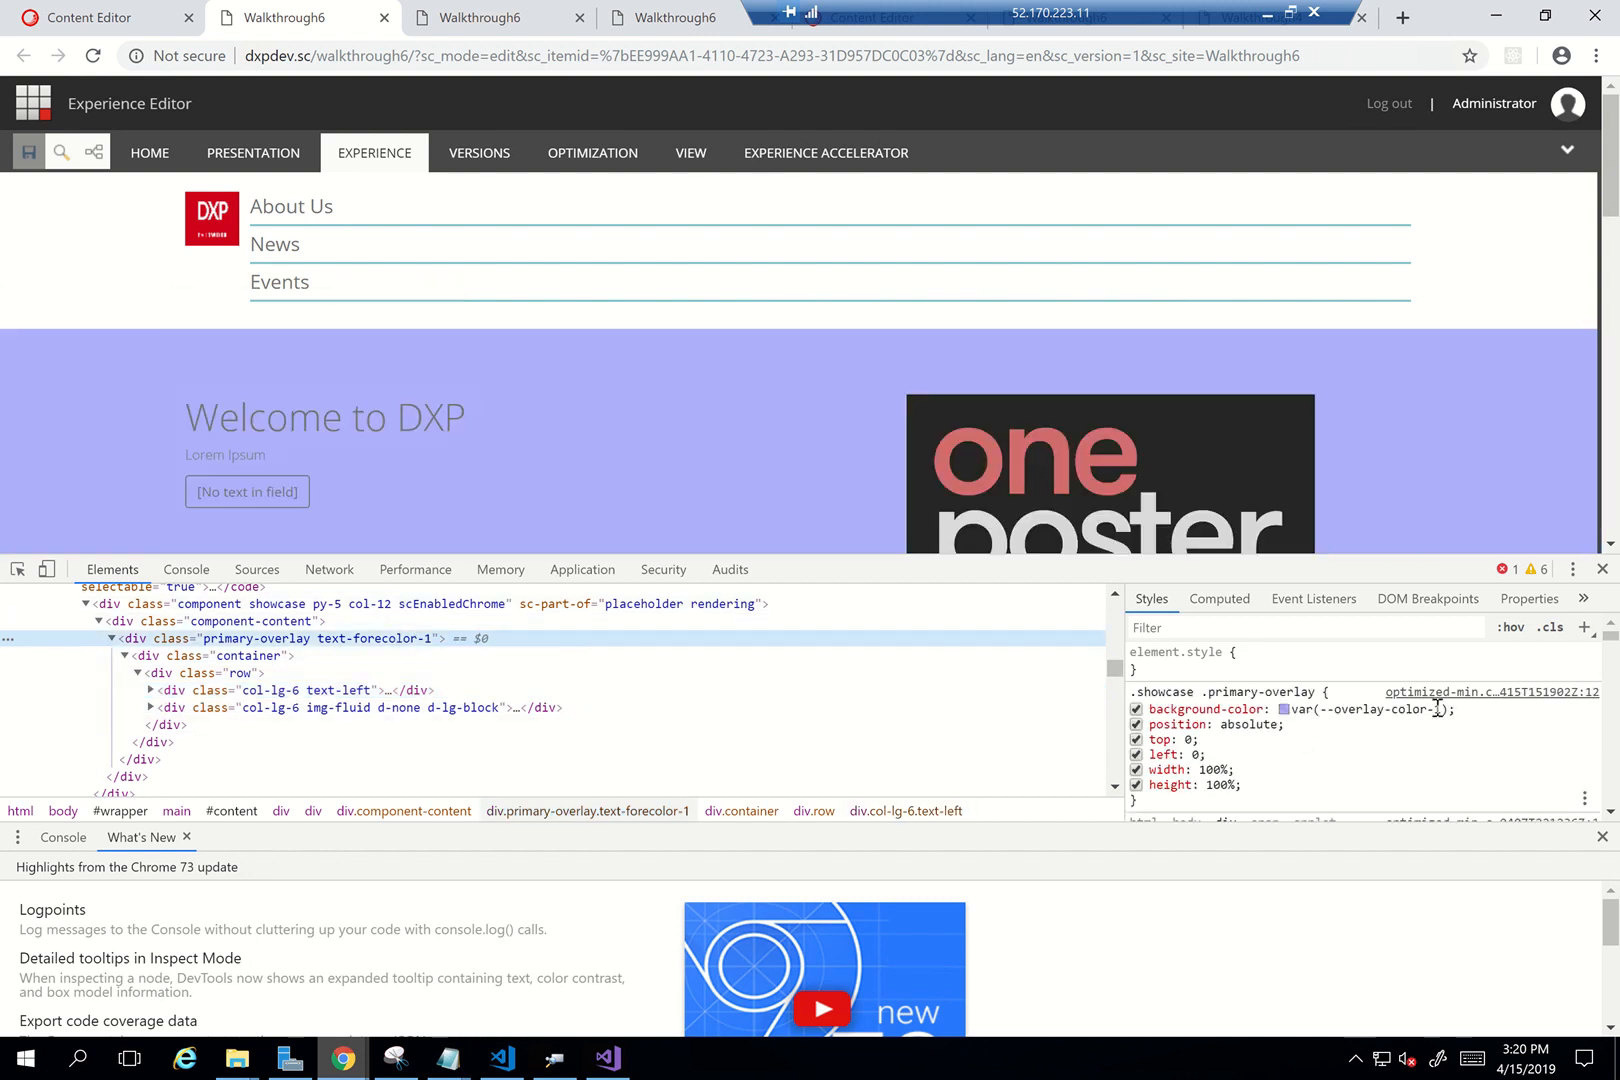
{"action": "left_click_drag", "start_coordinate": [1385, 720], "coordinate": [1156, 715]}
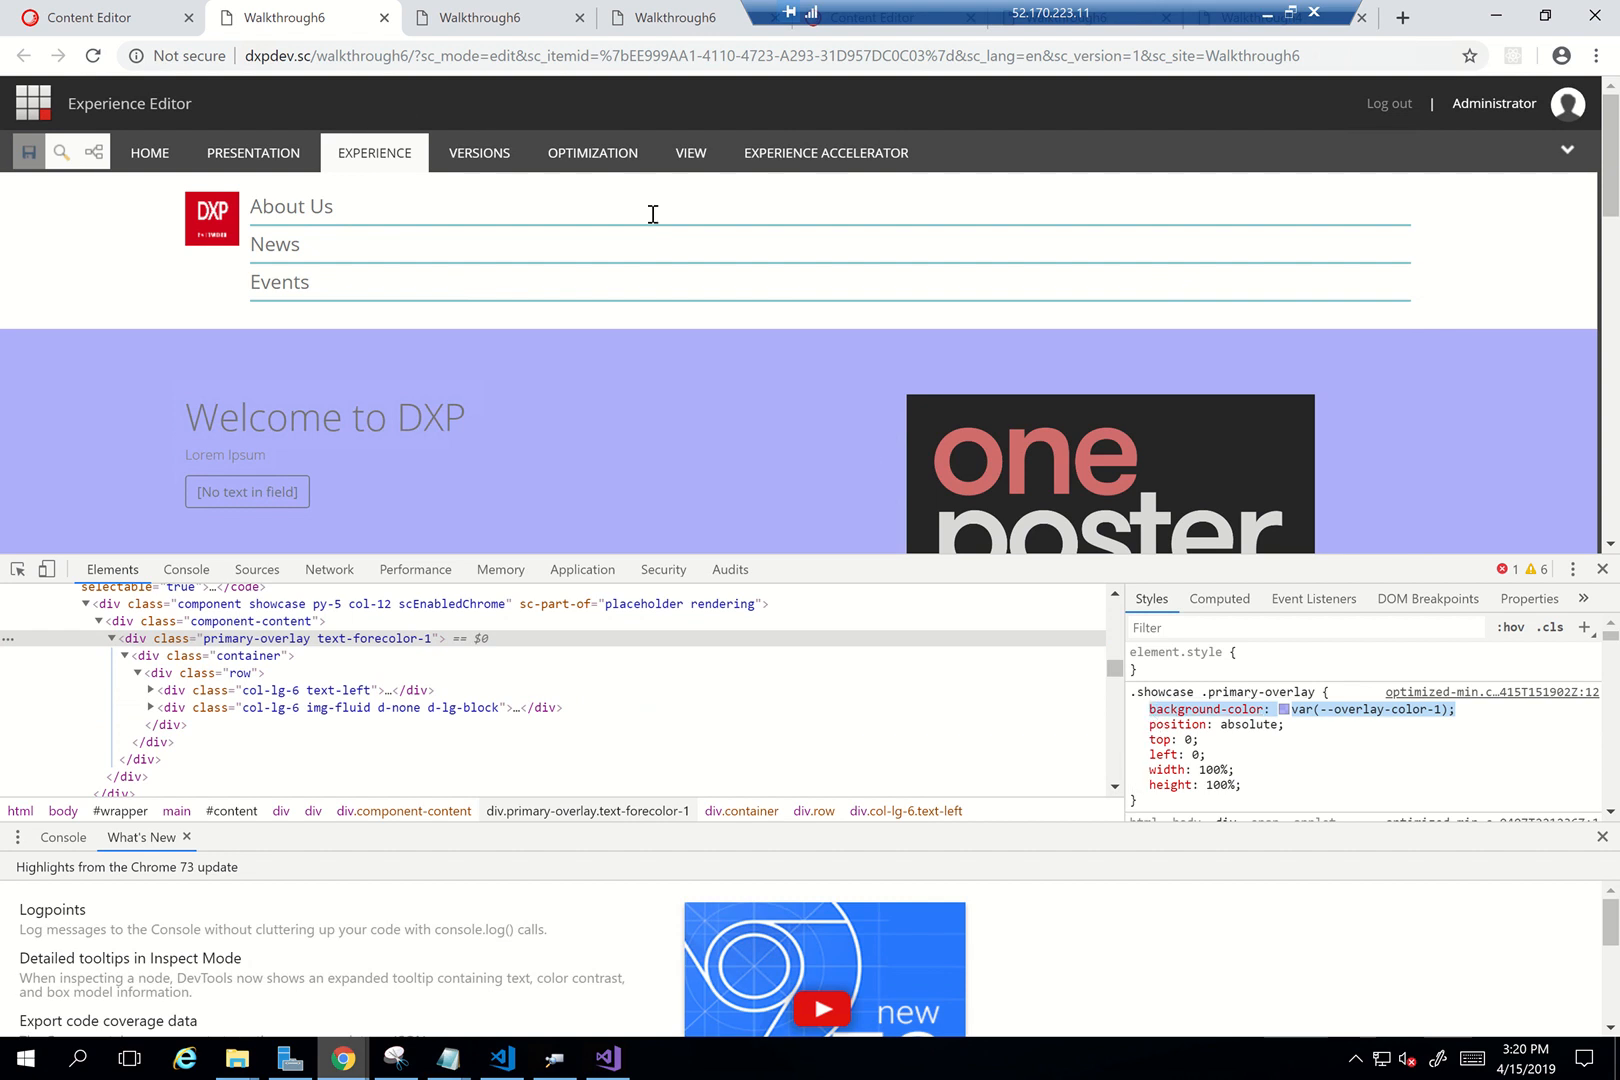
{"action": "left_click", "coordinate": [1293, 710]}
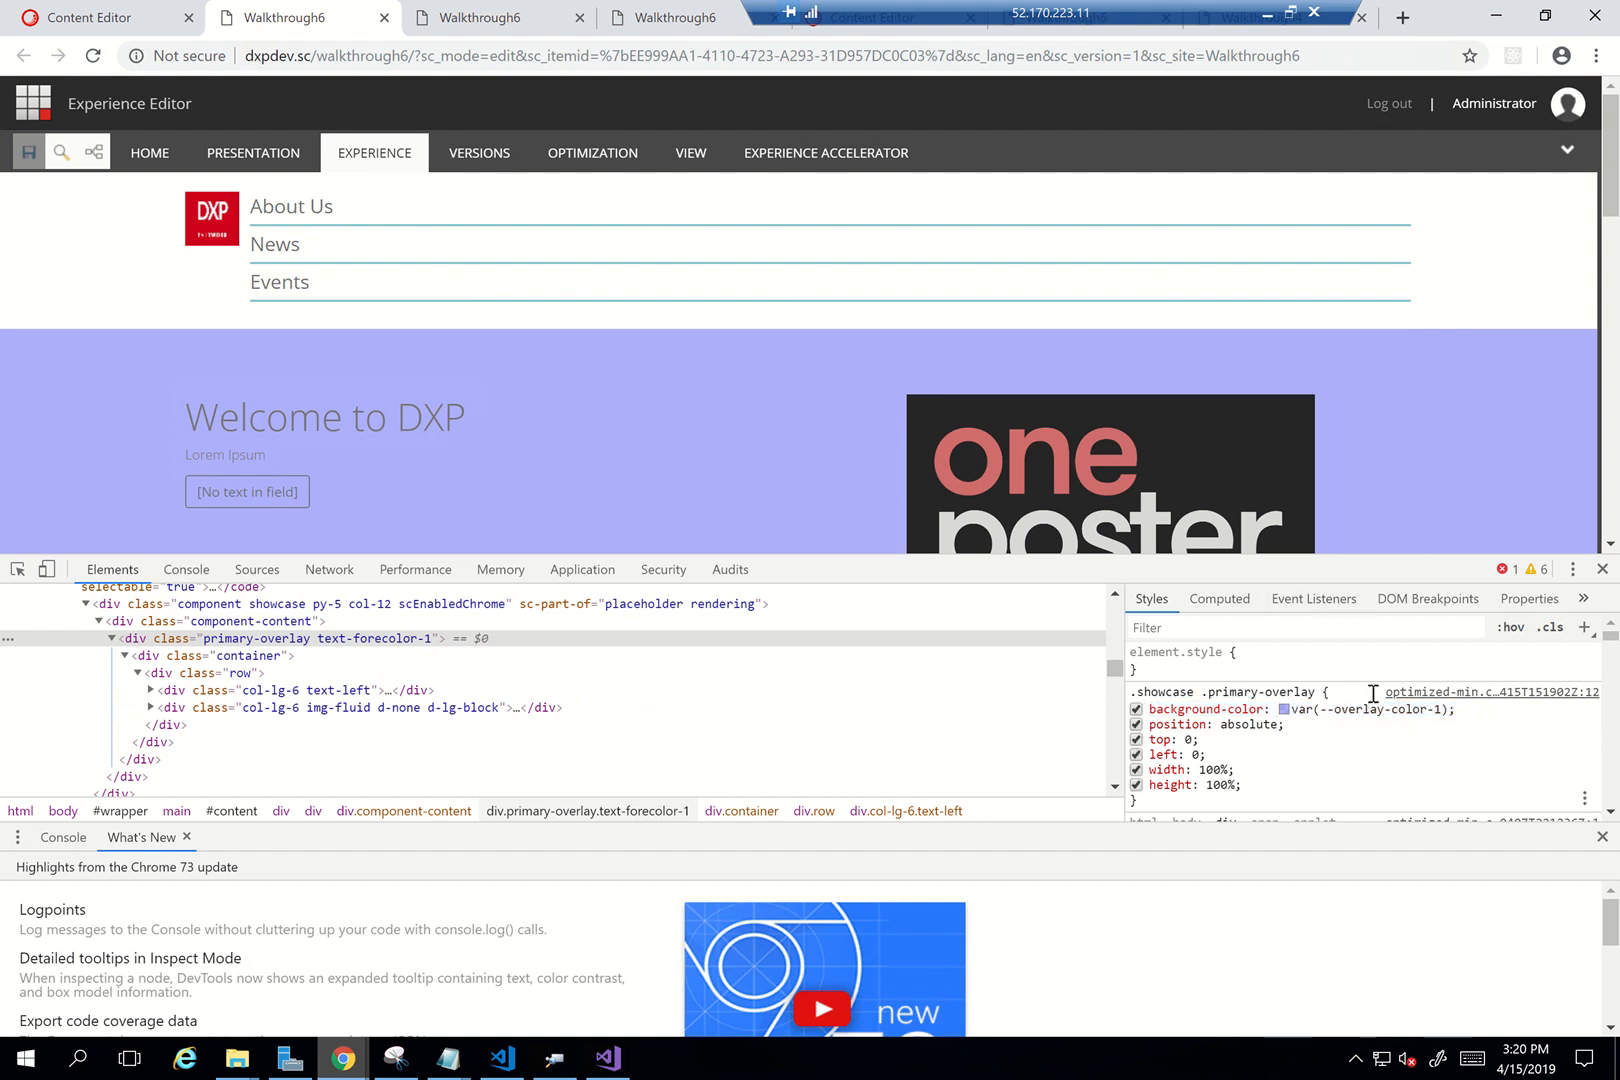
{"action": "mouse_move", "coordinate": [1362, 710]}
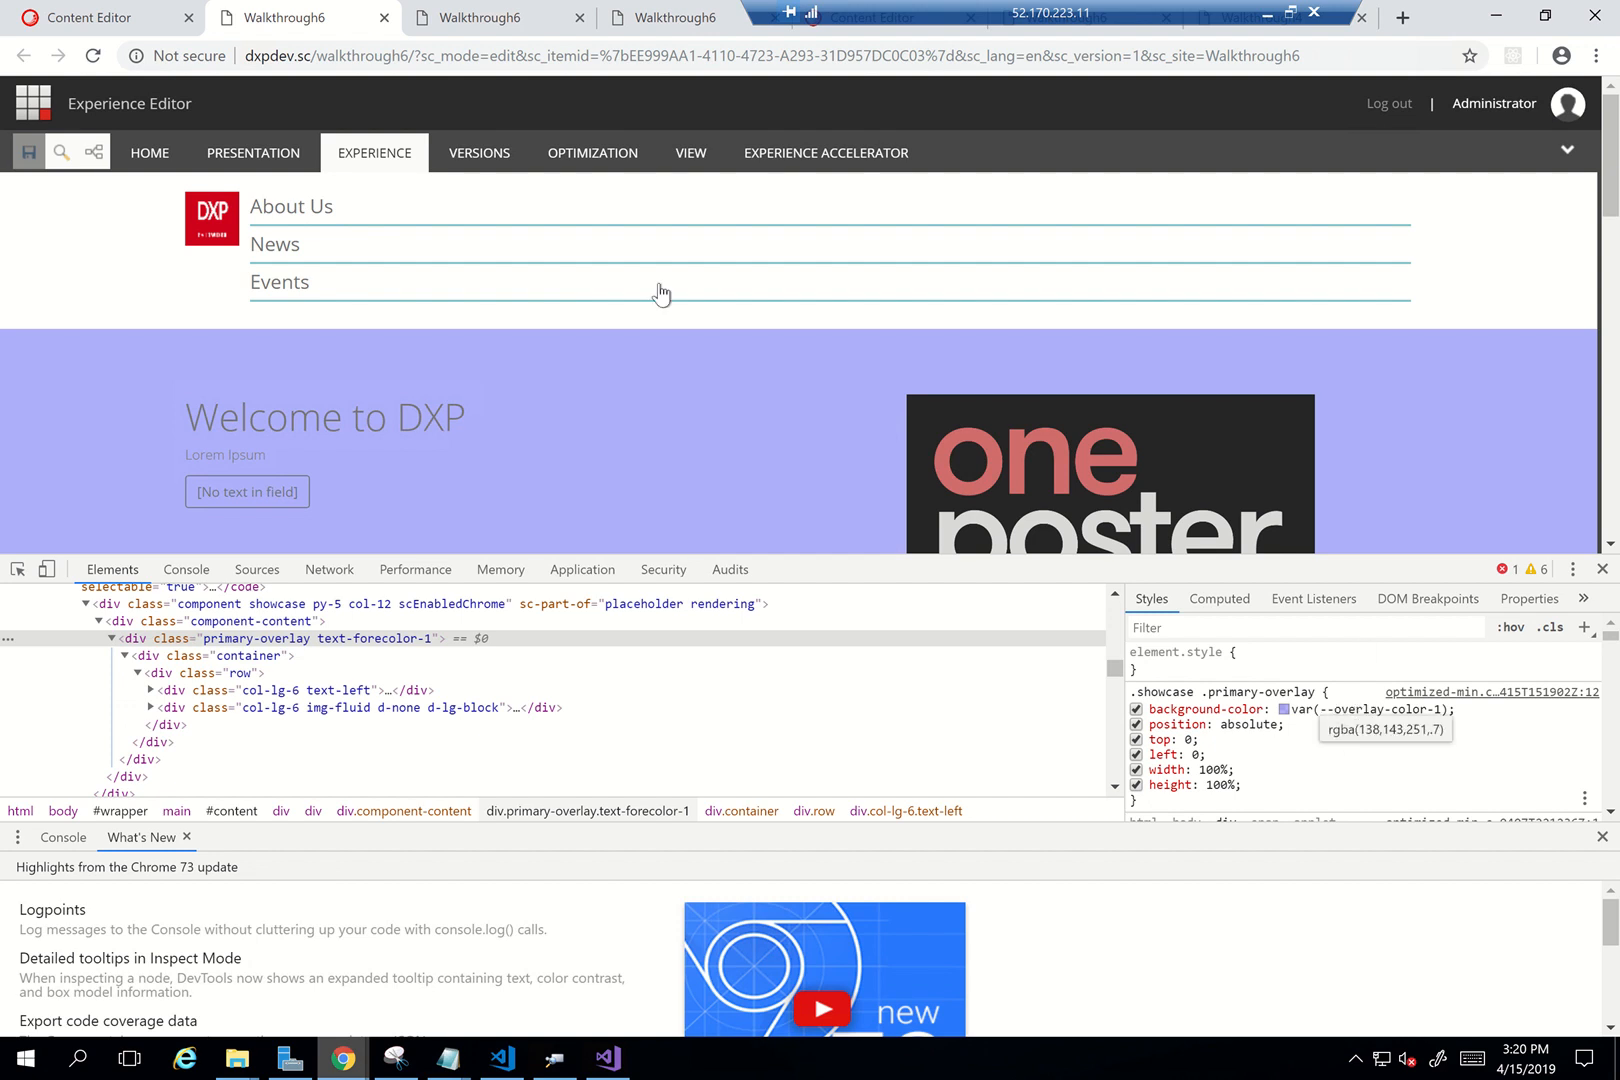
Paste into the style value, strip the var(--overlay-color-1) part, and end it with a semicolon
{"action": "left_click", "coordinate": [115, 14]}
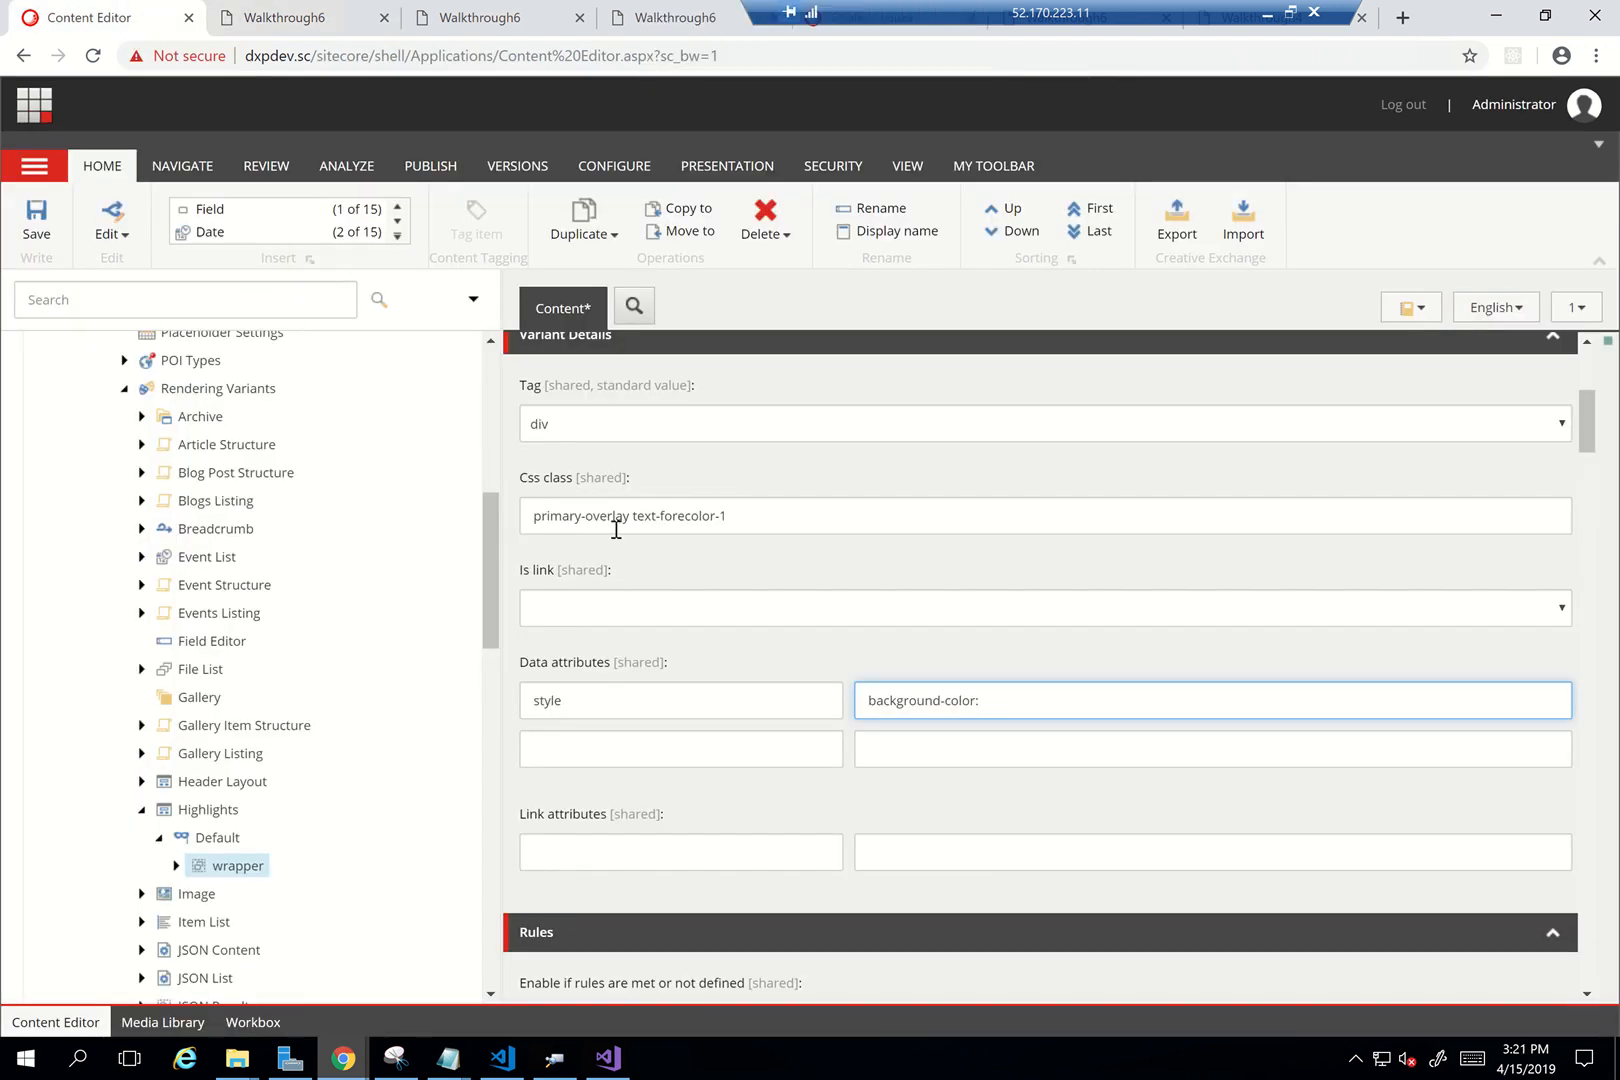
{"action": "key", "text": "ctrl+a"}
{"action": "type", "text": "background-color: var(--overlay-color-1);"}
{"action": "key", "text": "Left"}
{"action": "key", "text": "shift+Left"}
{"action": "key", "text": "shift+Left"}
{"action": "key", "text": "shift+Left"}
{"action": "key", "text": "shift+Left"}
{"action": "key", "text": "shift+Left"}
{"action": "key", "text": "shift+Left"}
{"action": "key", "text": "shift+Left"}
{"action": "key", "text": "shift+Left"}
{"action": "key", "text": "shift+Left"}
{"action": "key", "text": "shift+Left"}
{"action": "key", "text": "shift+Left"}
{"action": "key", "text": "shift+Left"}
{"action": "key", "text": "shift+Left"}
{"action": "key", "text": "shift+Left"}
{"action": "key", "text": "shift+Left"}
{"action": "key", "text": "shift+Left"}
{"action": "key", "text": "shift+Left"}
{"action": "key", "text": "shift+Left"}
{"action": "key", "text": "shift+Left"}
{"action": "key", "text": "shift+Left"}
{"action": "key", "text": "BackSpace"}
{"action": "type", "text": ";"}
Check the Highlights template fields, finish the value as background-color: $(BackgroundColor);, and save
{"action": "left_click_drag", "start_coordinate": [490, 625], "coordinate": [475, 943]}
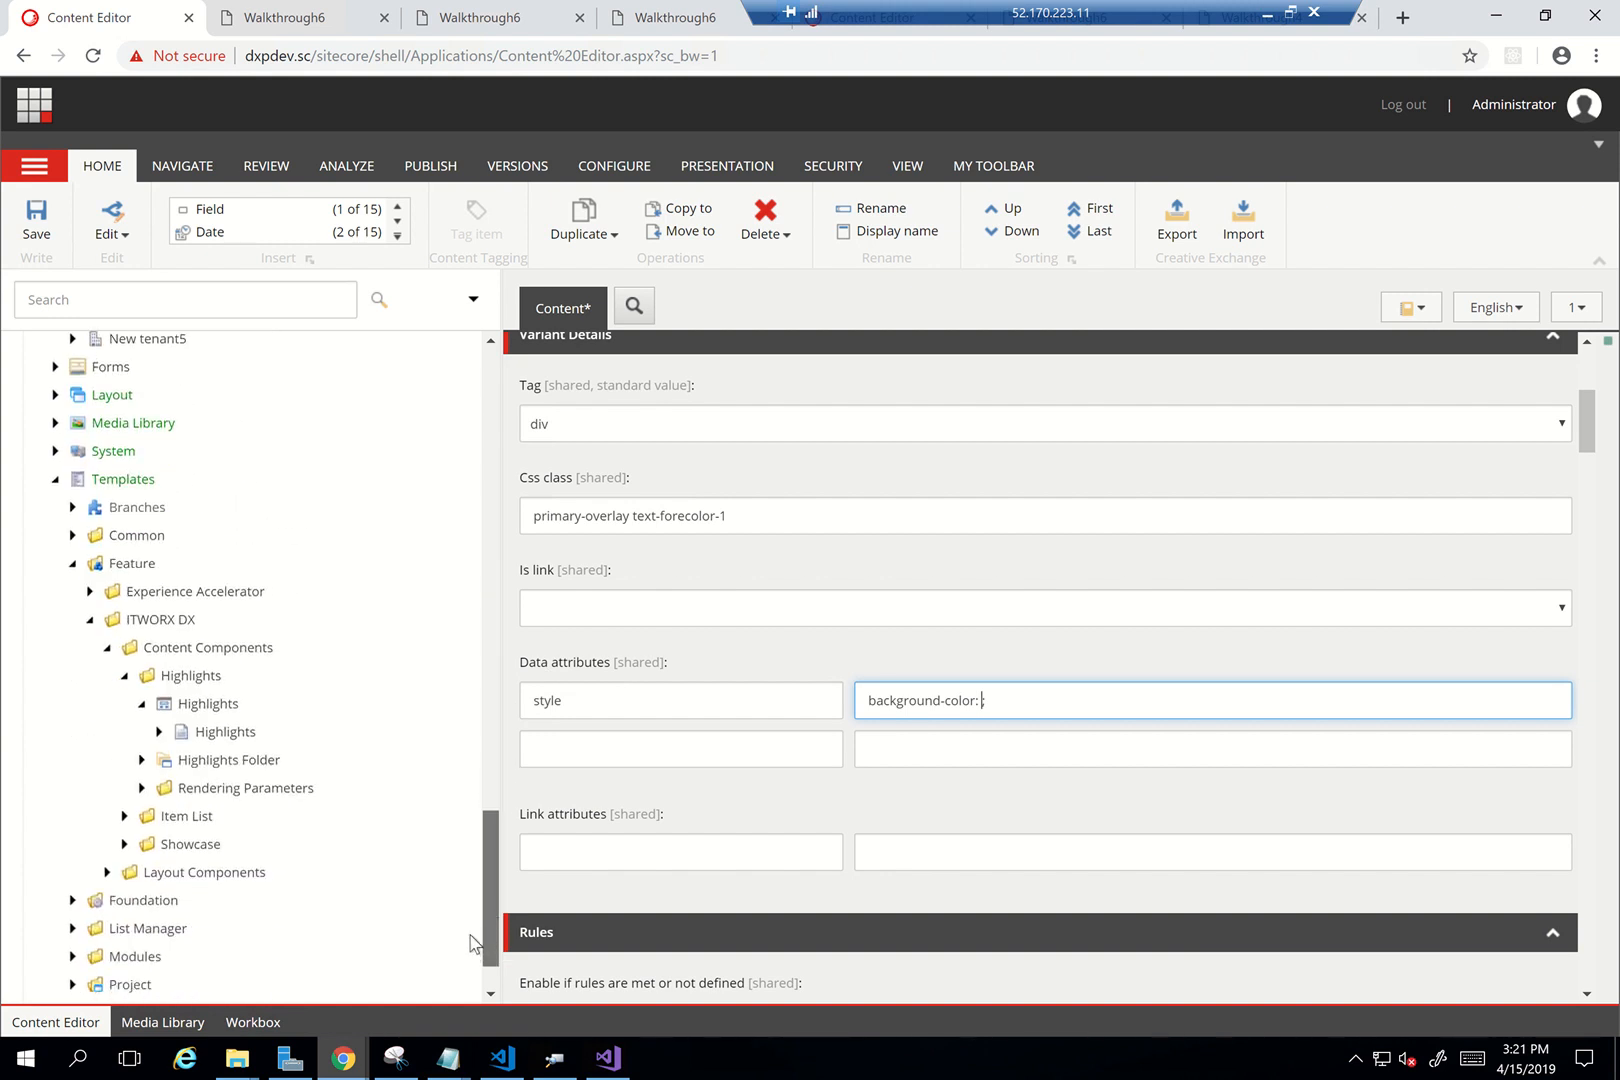
{"action": "left_click", "coordinate": [158, 732]}
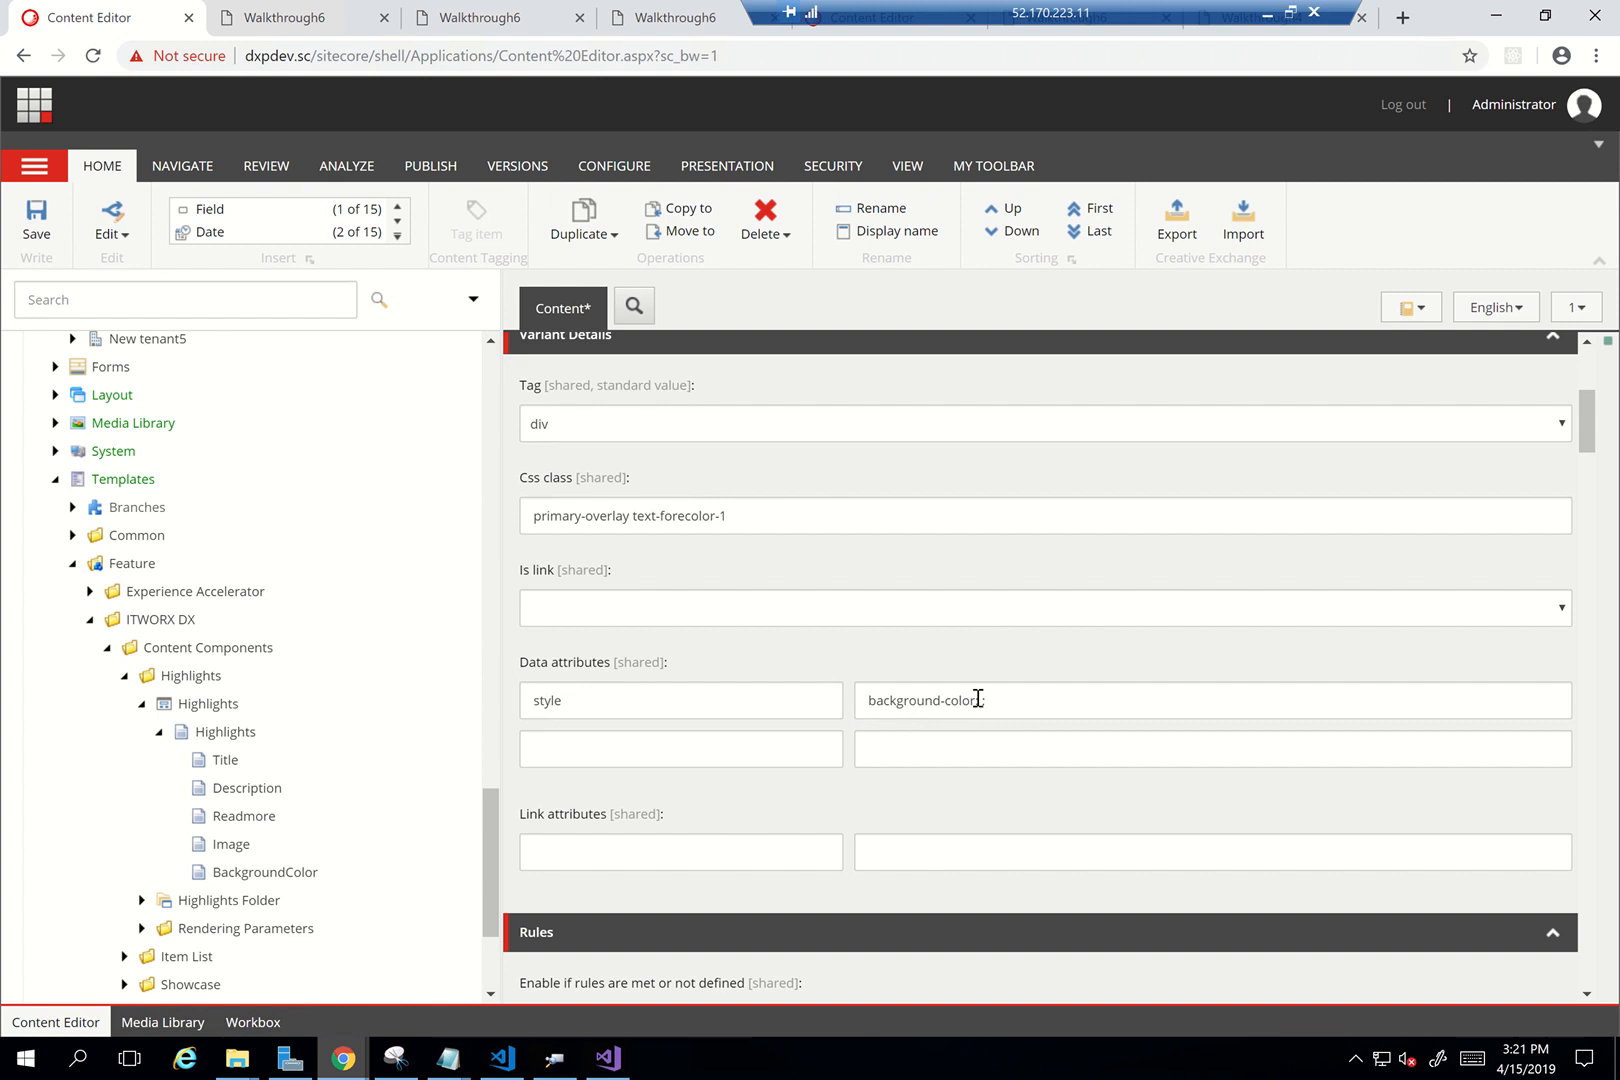
{"action": "key", "text": "Right"}
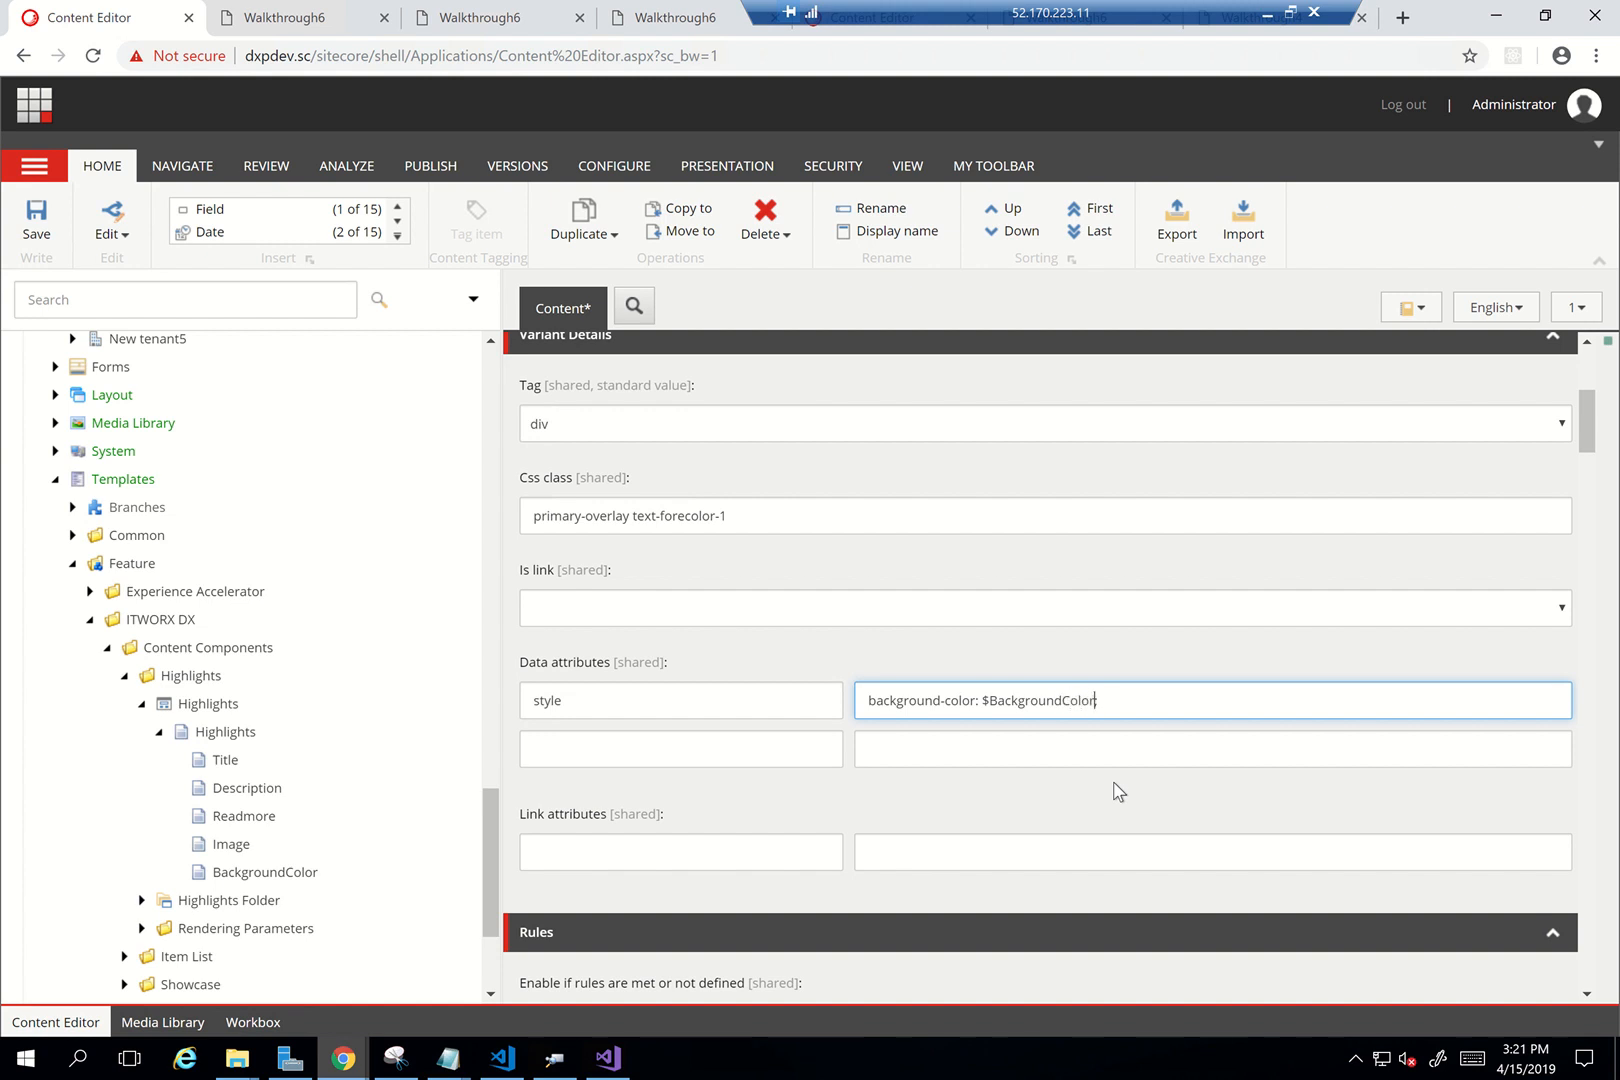
{"action": "key", "text": "ctrl+Left"}
{"action": "type", "text": "("}
{"action": "type", "text": ")"}
{"action": "left_click", "coordinate": [36, 215]}
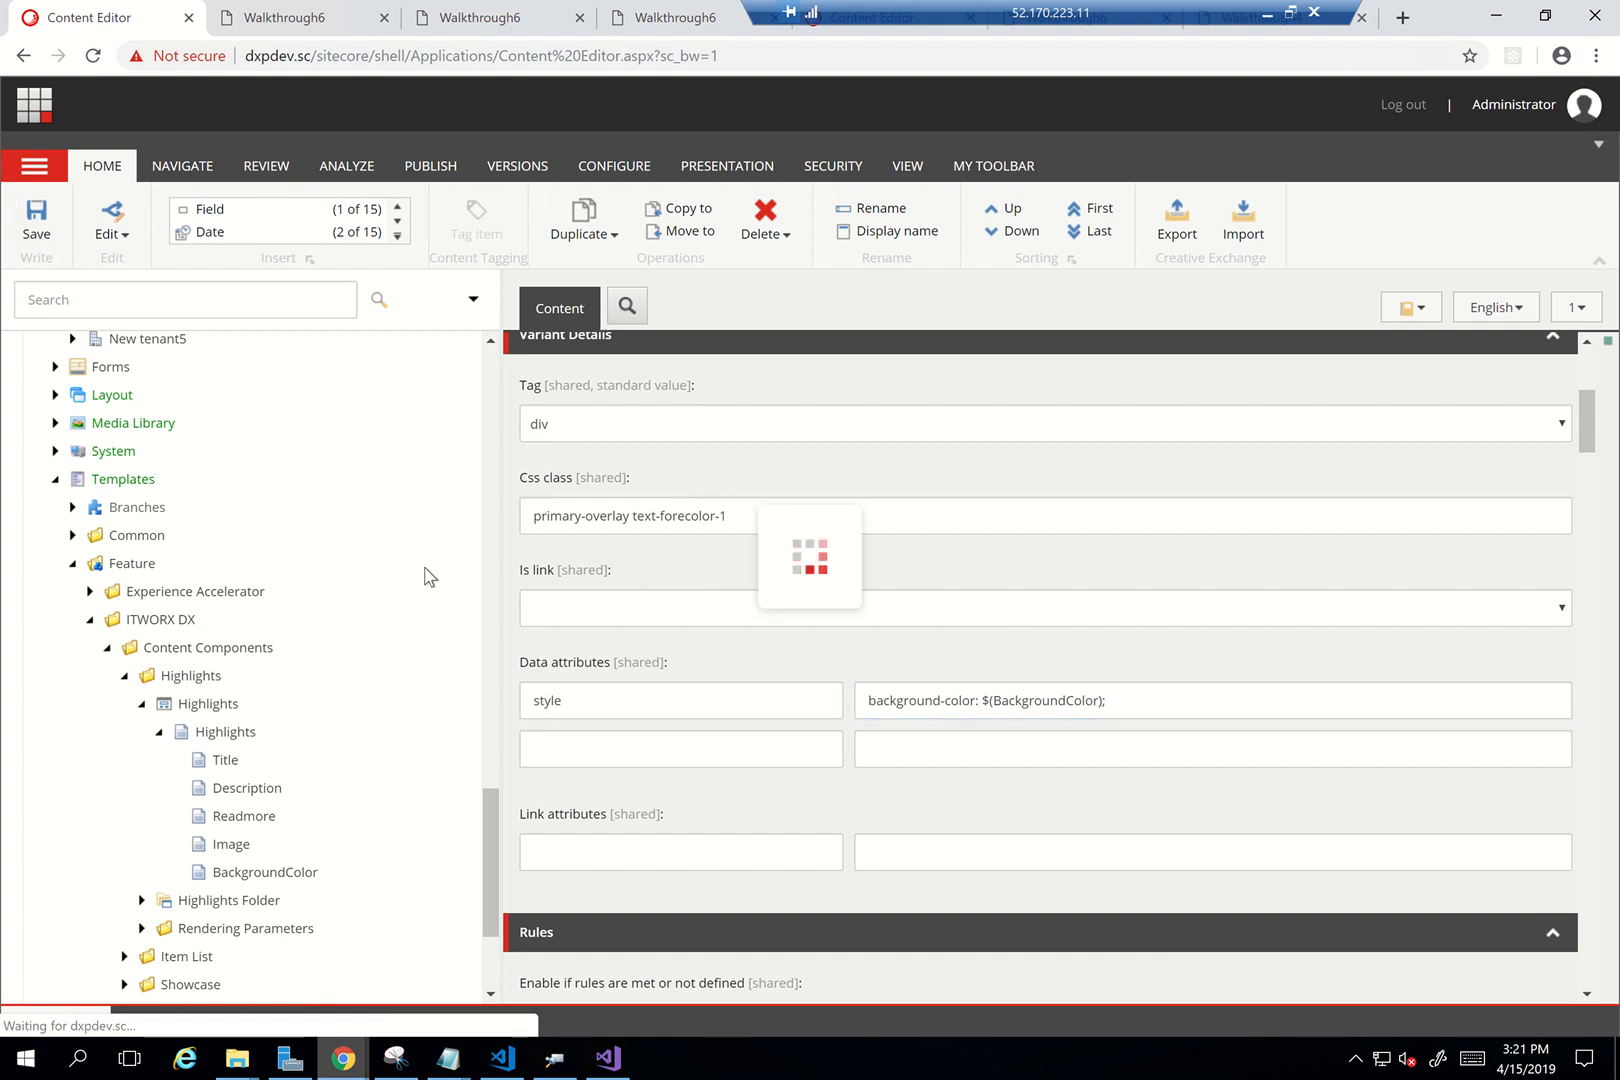
Glance at the Walkthrough6 page, then open the Launchpad in a new tab
{"action": "scroll", "coordinate": [430, 577], "scroll_direction": "up", "scroll_amount": 10}
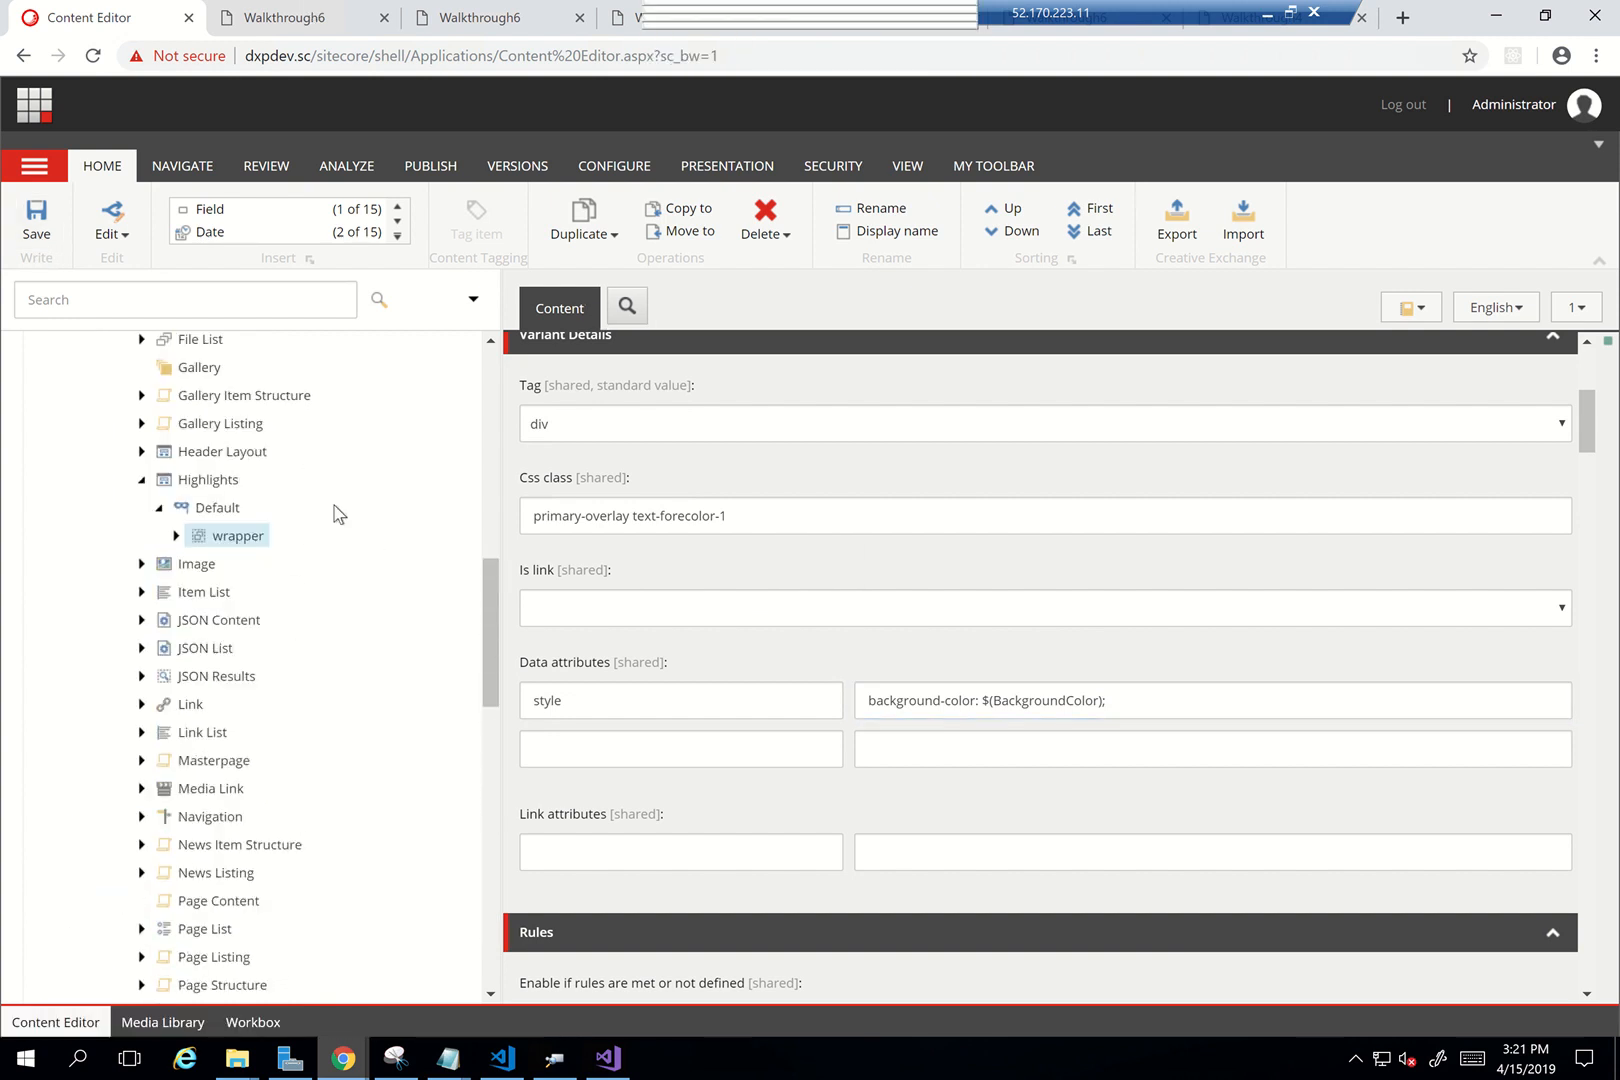
{"action": "scroll", "coordinate": [339, 514], "scroll_direction": "up", "scroll_amount": 2}
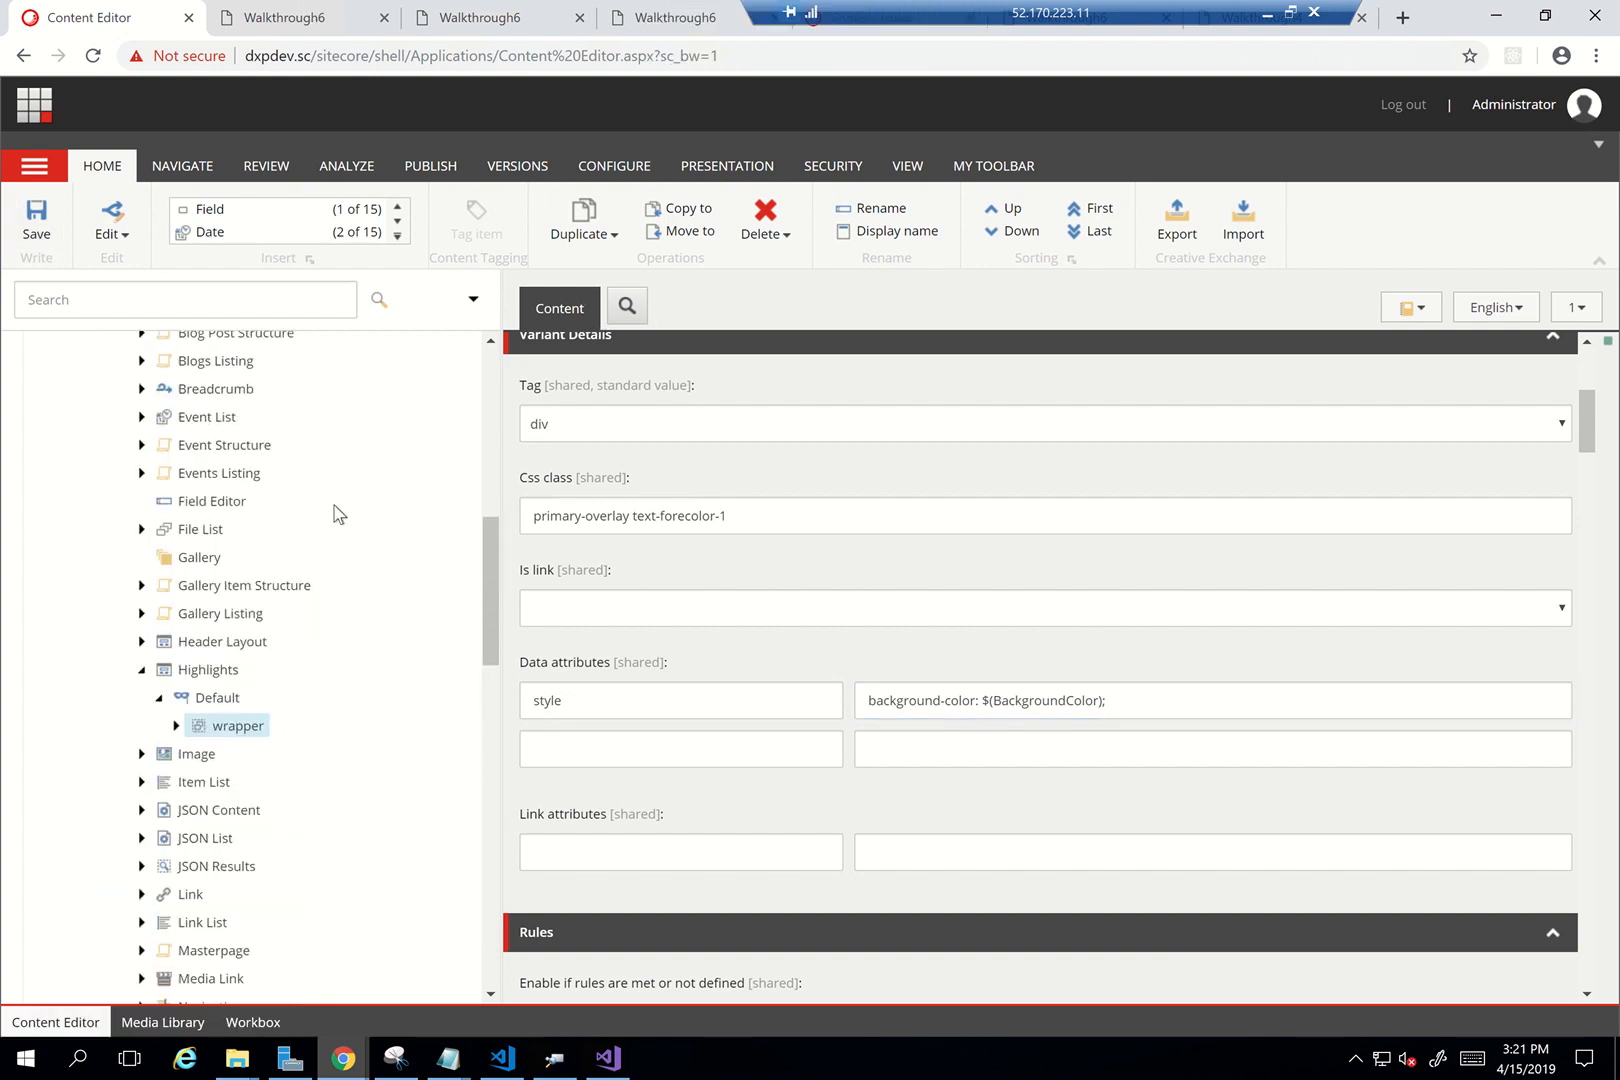
{"action": "left_click", "coordinate": [290, 30]}
{"action": "left_click", "coordinate": [100, 17]}
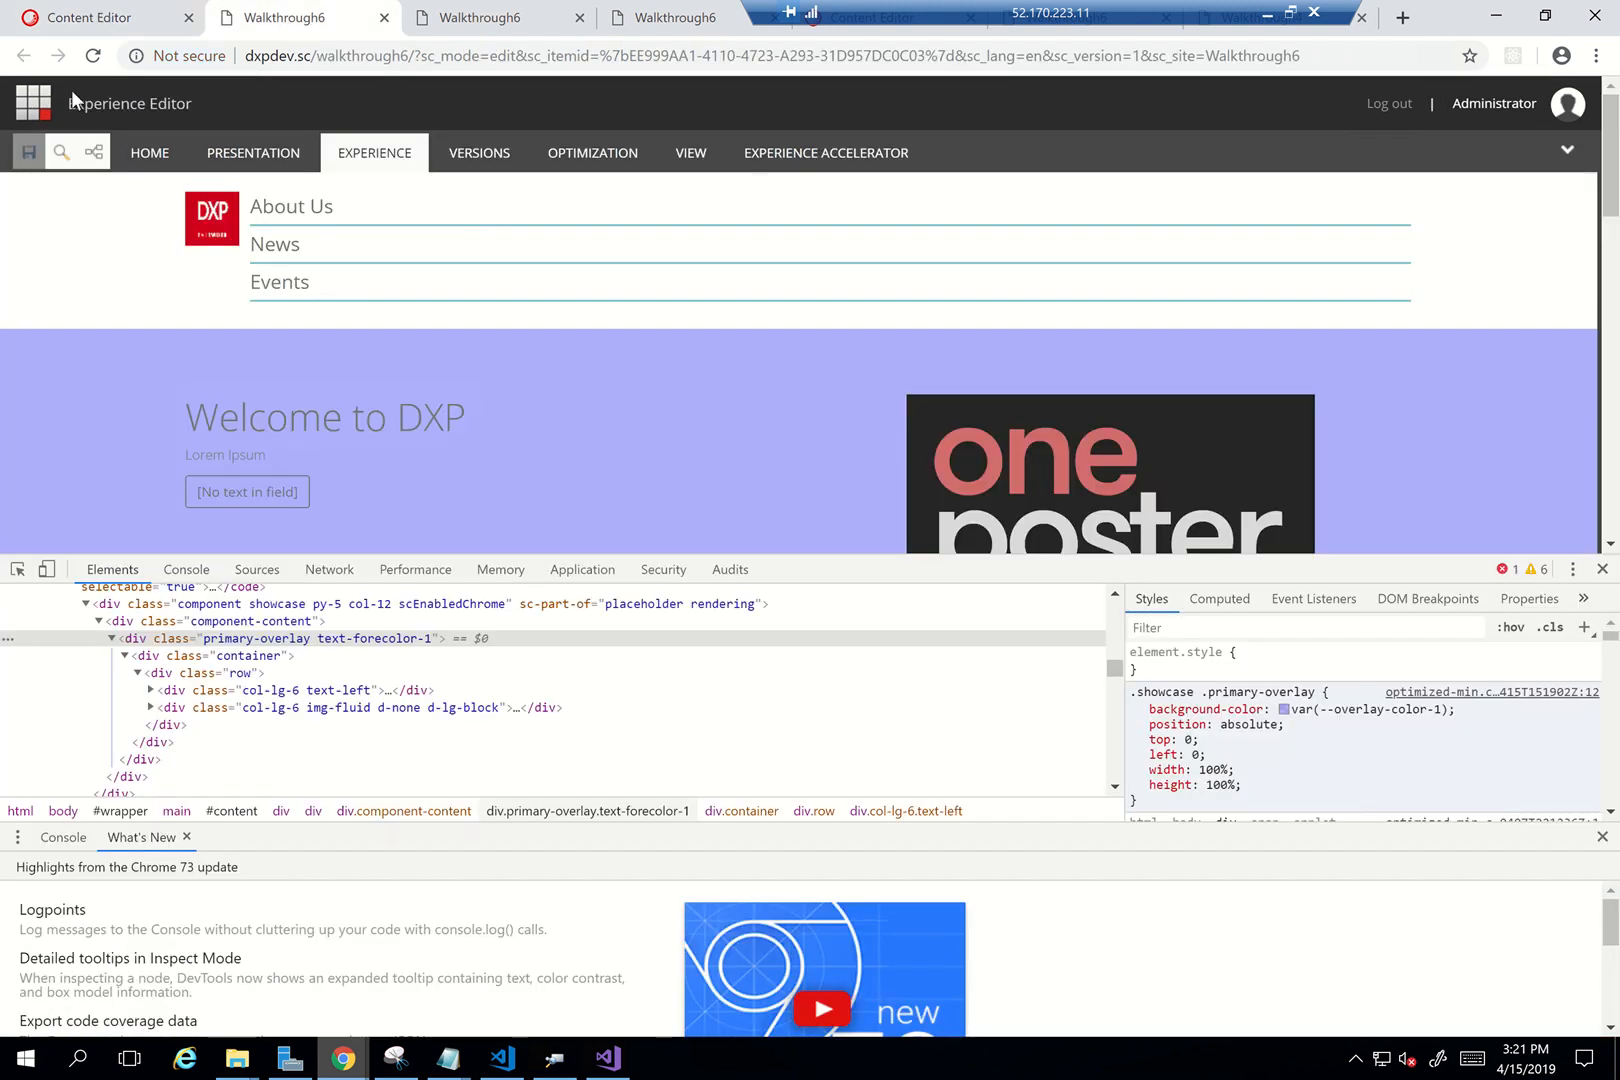
{"action": "right_click", "coordinate": [40, 115]}
{"action": "left_click", "coordinate": [76, 120]}
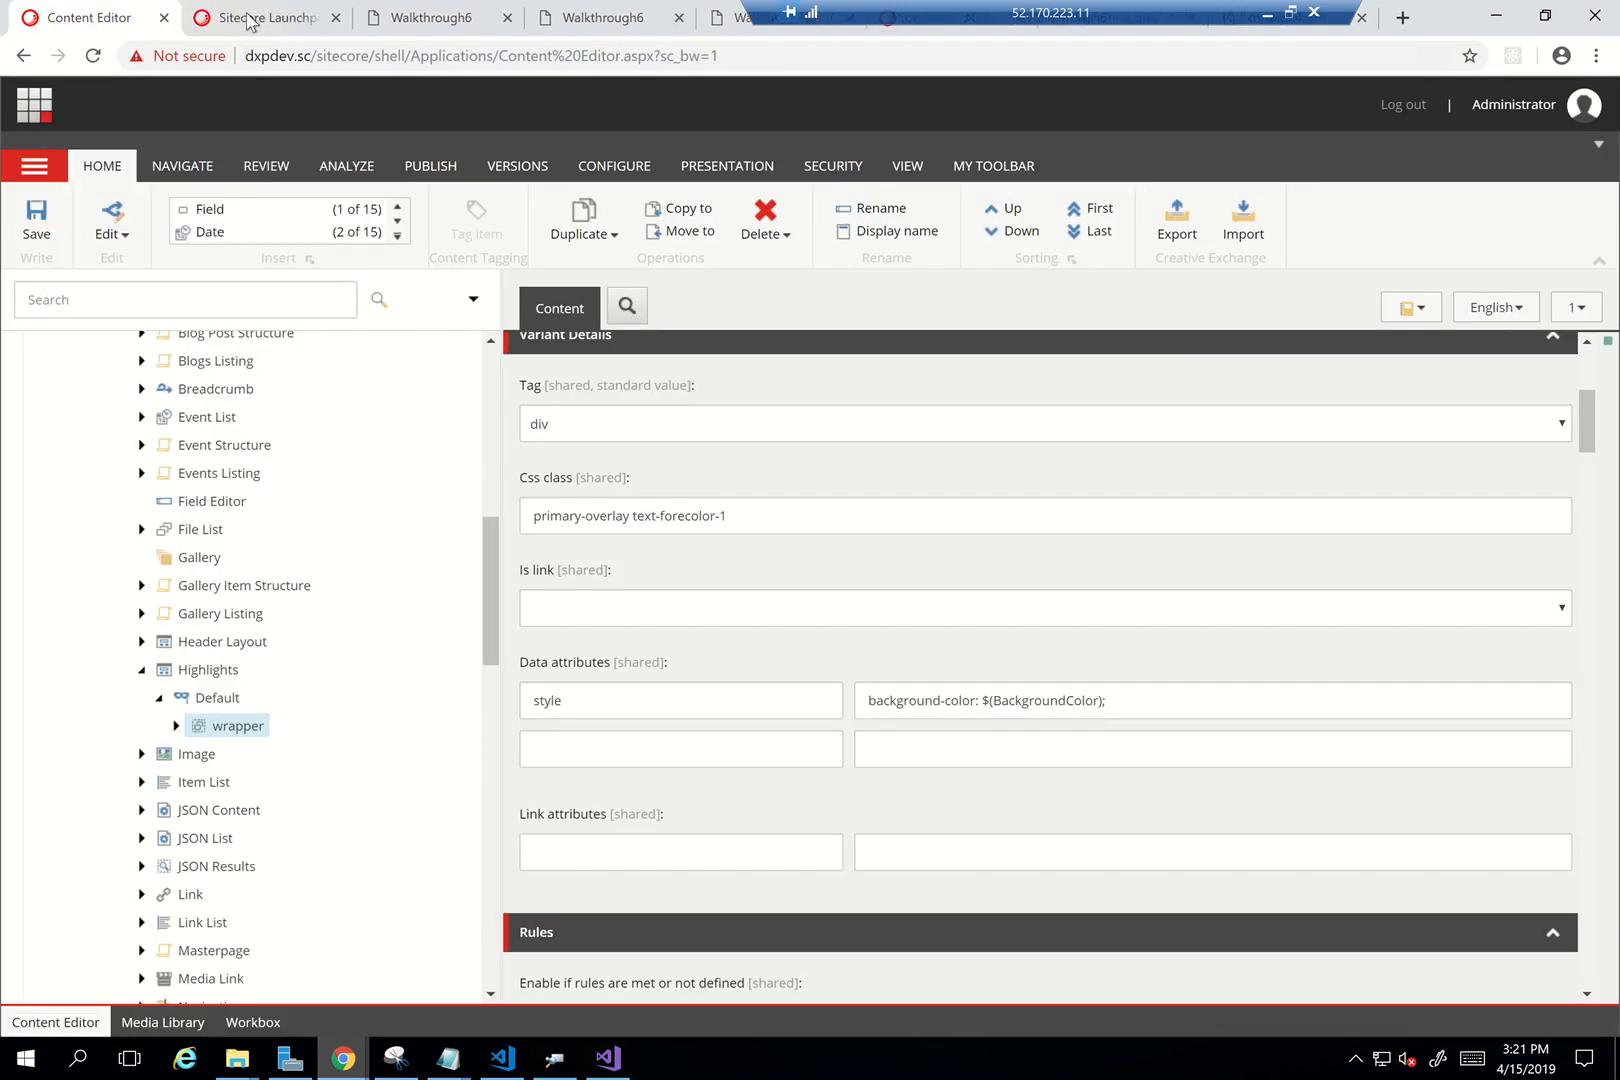
{"action": "left_click", "coordinate": [250, 20]}
In Edit Theme, choose the Walkthrough6 theme and select --overlay-color-1's hex value #8A8FFB
{"action": "left_click", "coordinate": [655, 510]}
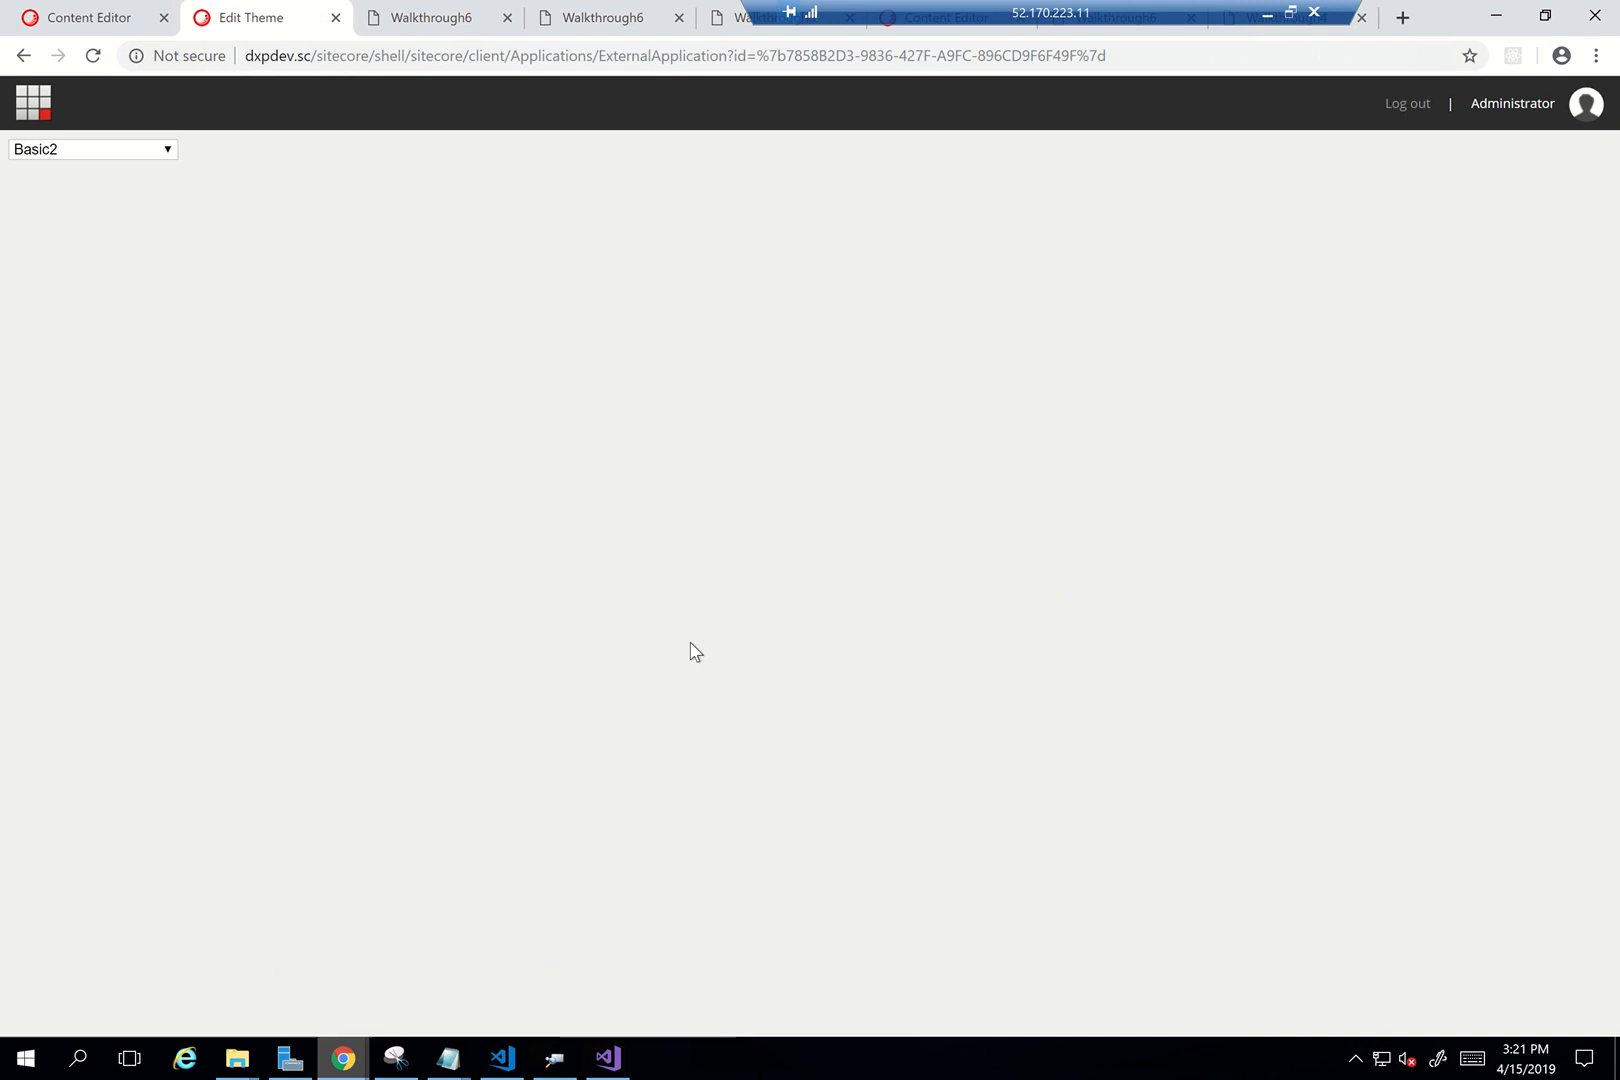
{"action": "left_click", "coordinate": [116, 156]}
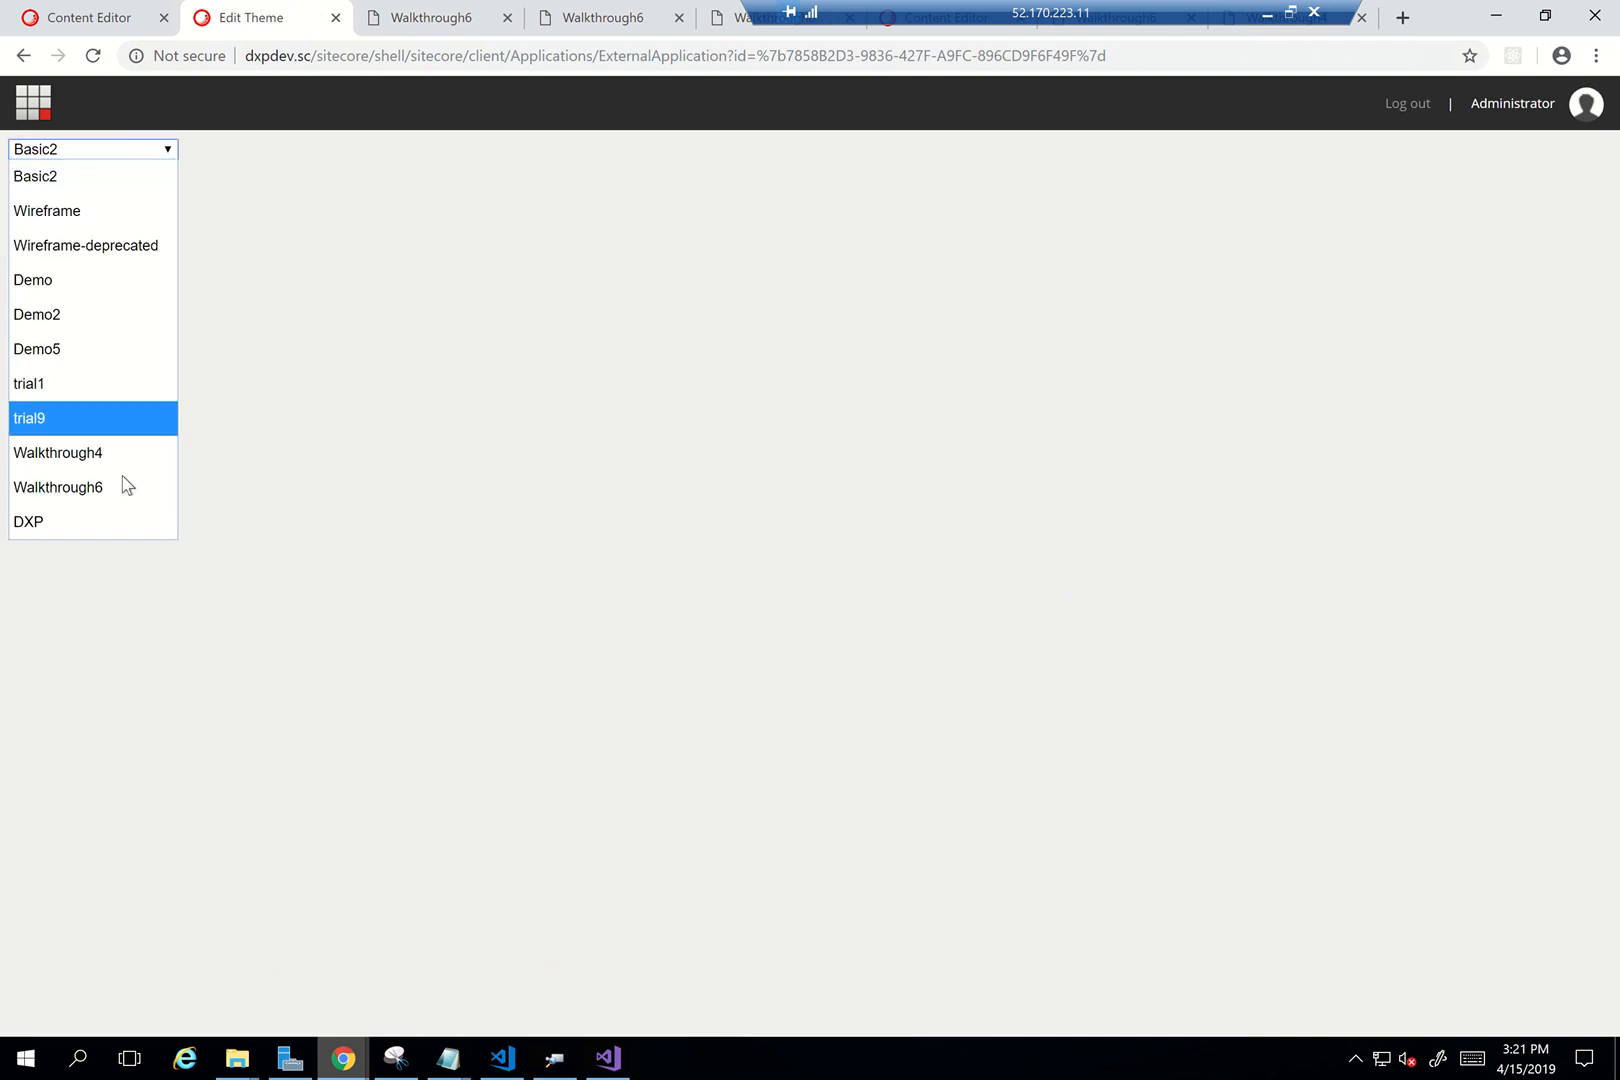
{"action": "left_click", "coordinate": [104, 487]}
{"action": "scroll", "coordinate": [456, 690], "scroll_direction": "down", "scroll_amount": 3}
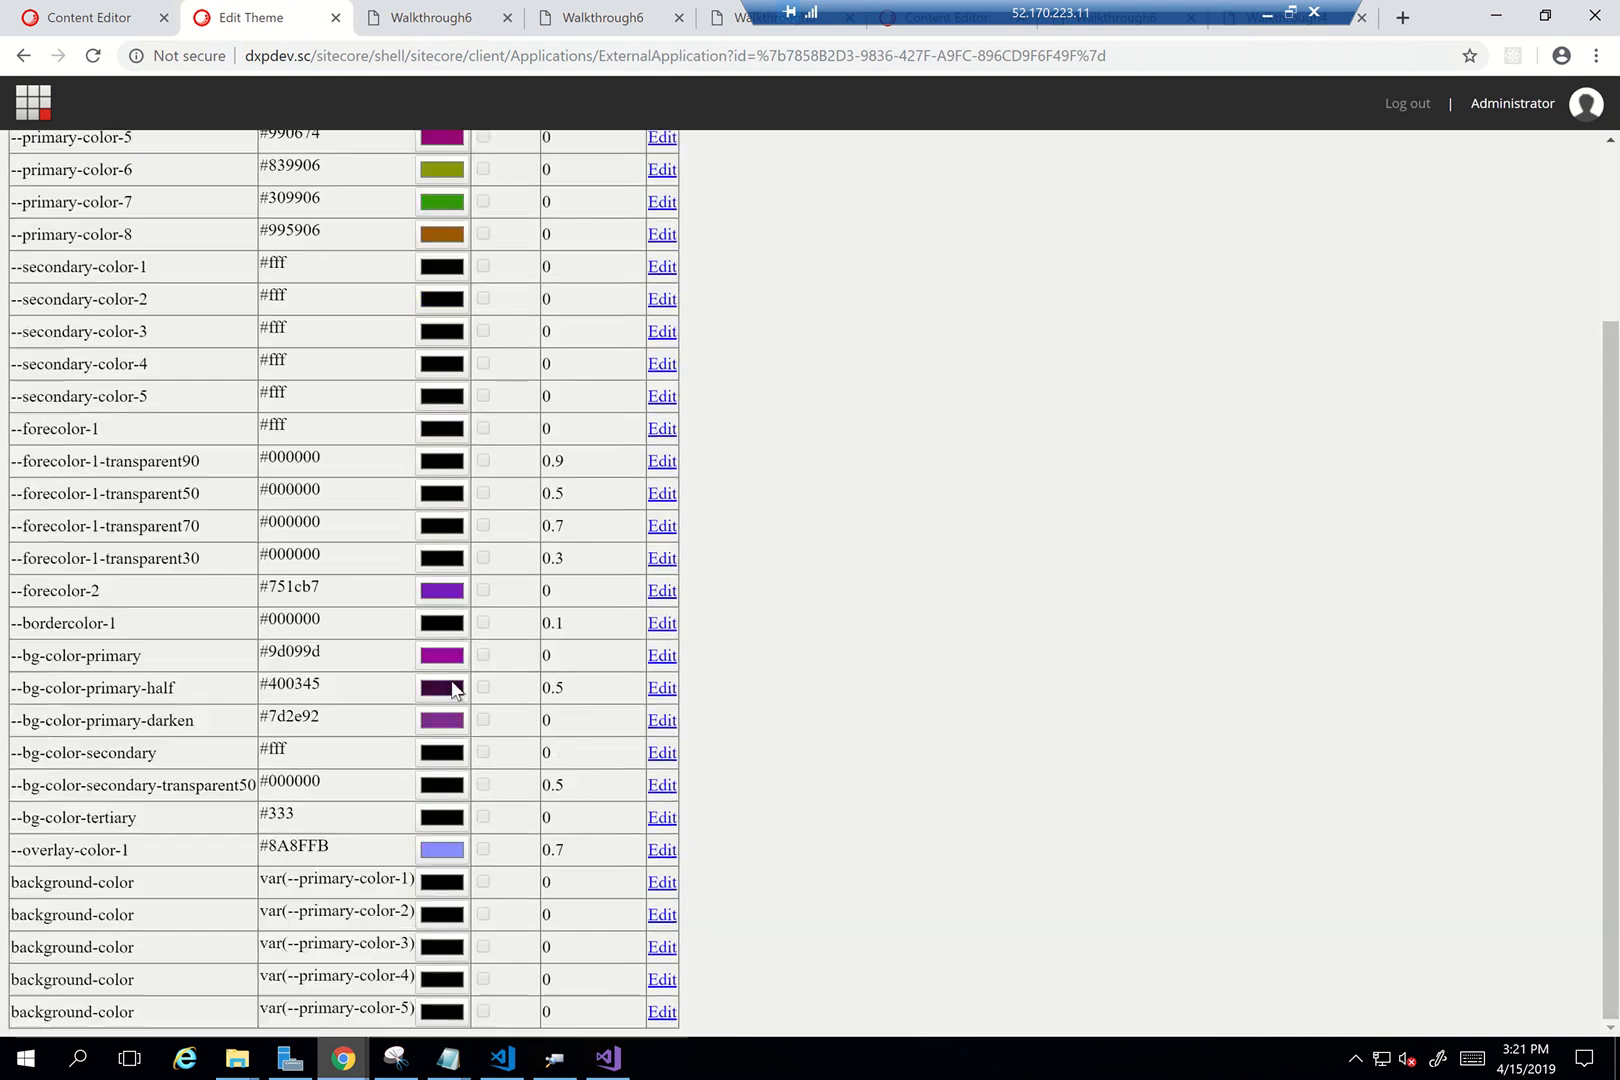
{"action": "left_click_drag", "start_coordinate": [330, 850], "coordinate": [268, 845]}
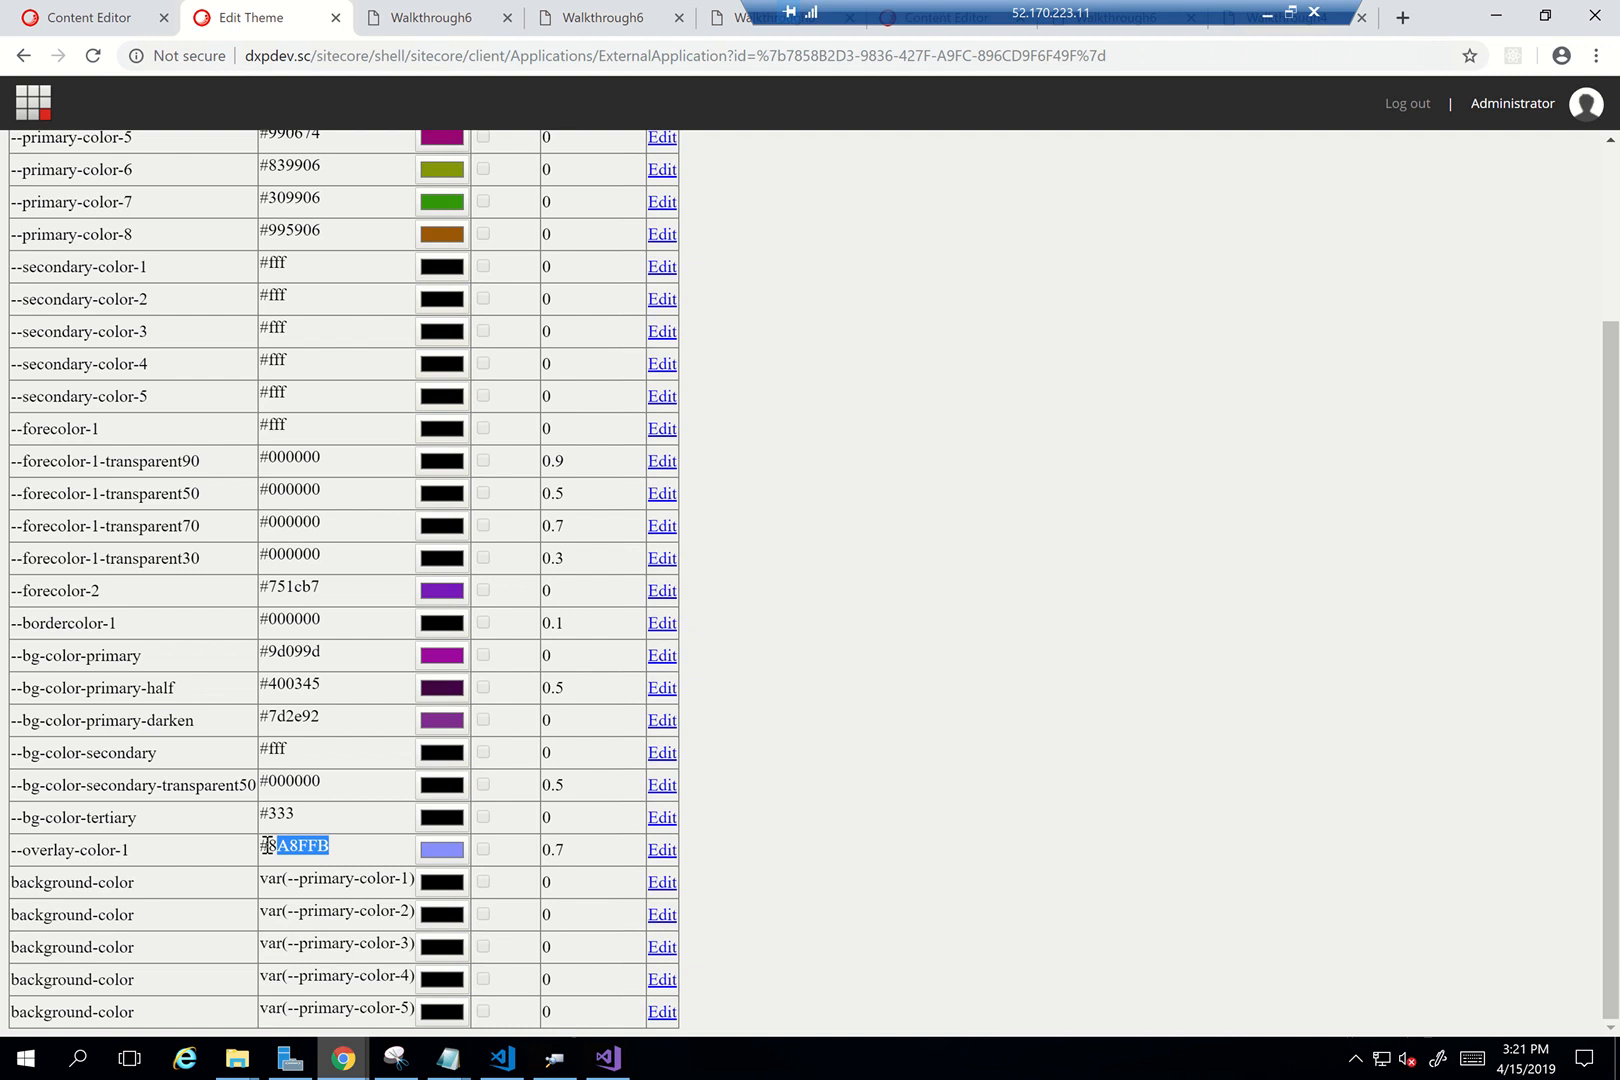
{"action": "left_click", "coordinate": [103, 14]}
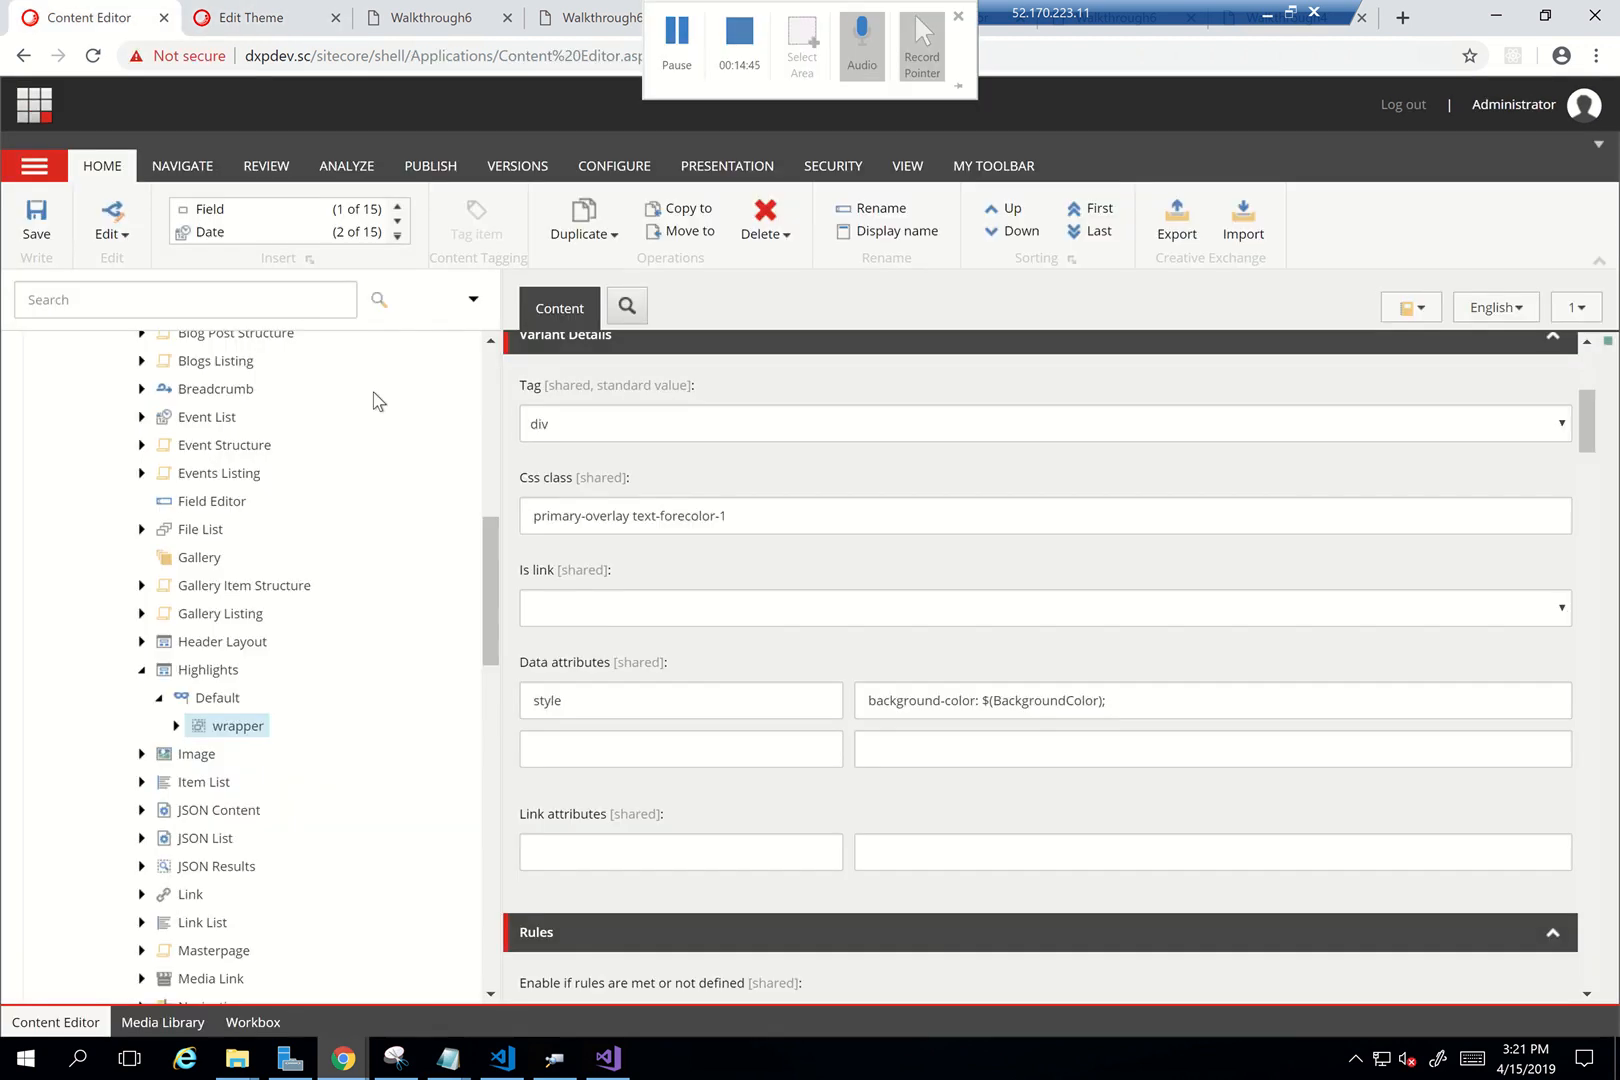
Open the Highlights data item under the Walkthrough6 Data folder
{"action": "scroll", "coordinate": [386, 668], "scroll_direction": "up", "scroll_amount": 4}
{"action": "scroll", "coordinate": [386, 668], "scroll_direction": "up", "scroll_amount": 3}
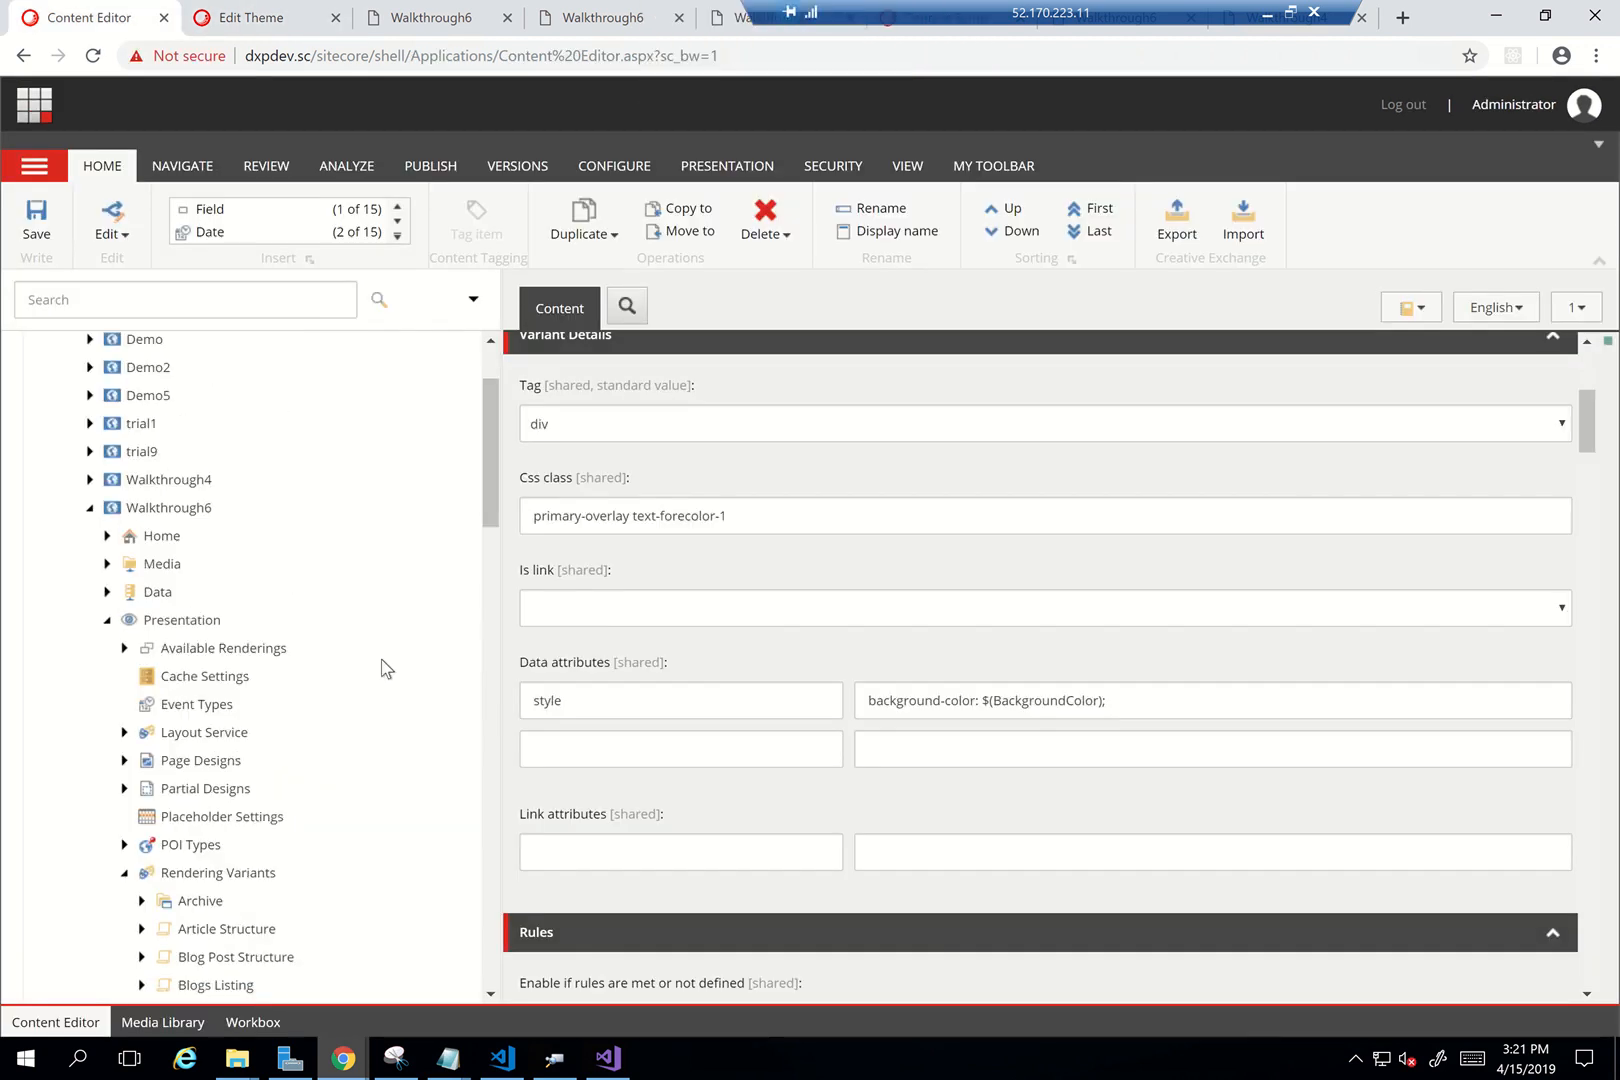
{"action": "scroll", "coordinate": [272, 560], "scroll_direction": "up", "scroll_amount": 2}
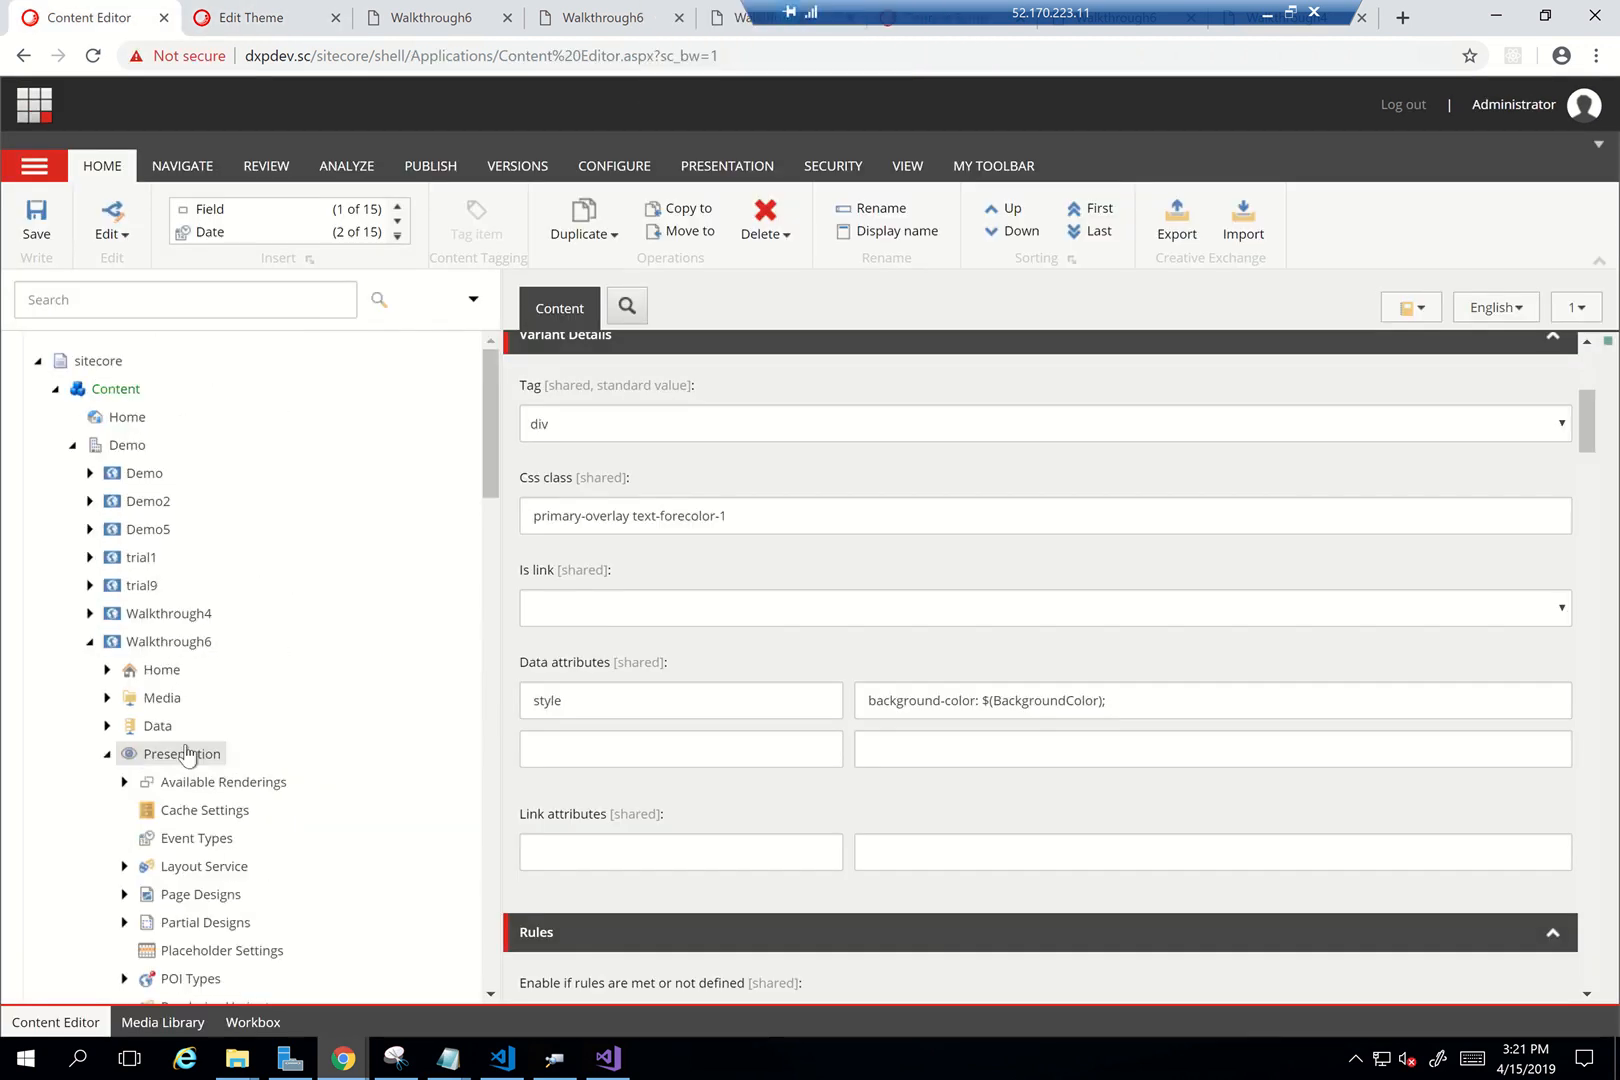
{"action": "left_click", "coordinate": [107, 725]}
{"action": "scroll", "coordinate": [253, 810], "scroll_direction": "down", "scroll_amount": 4}
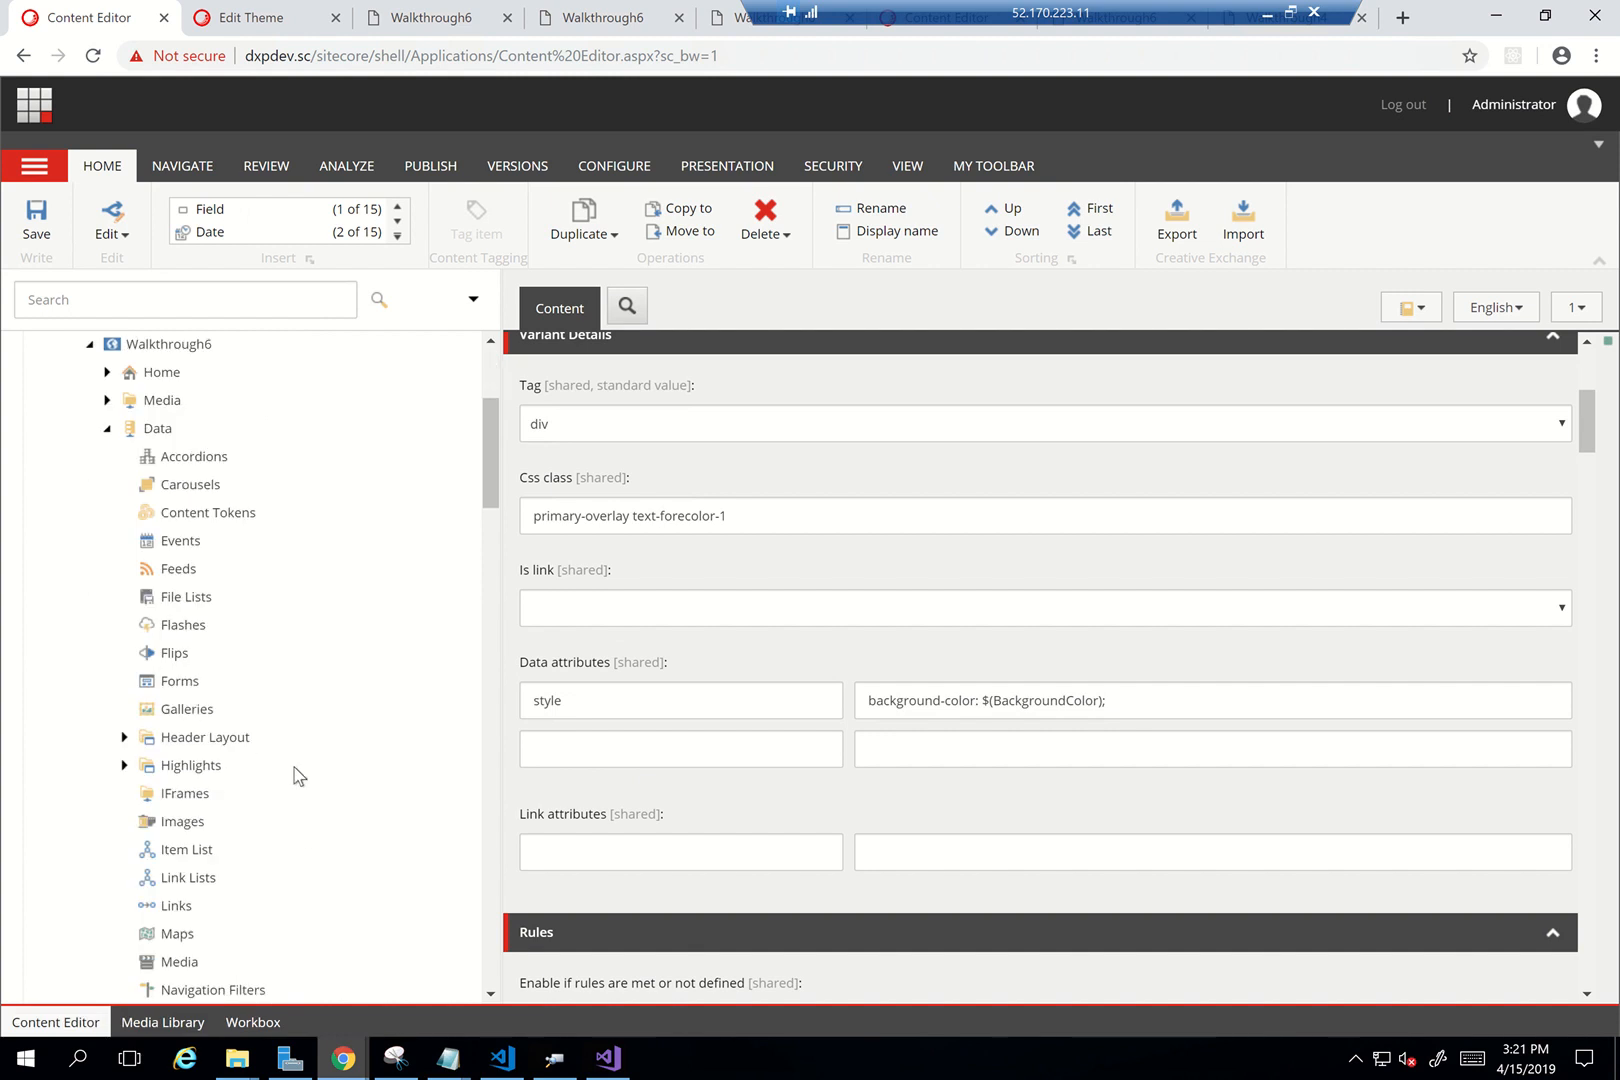
{"action": "left_click", "coordinate": [124, 716]}
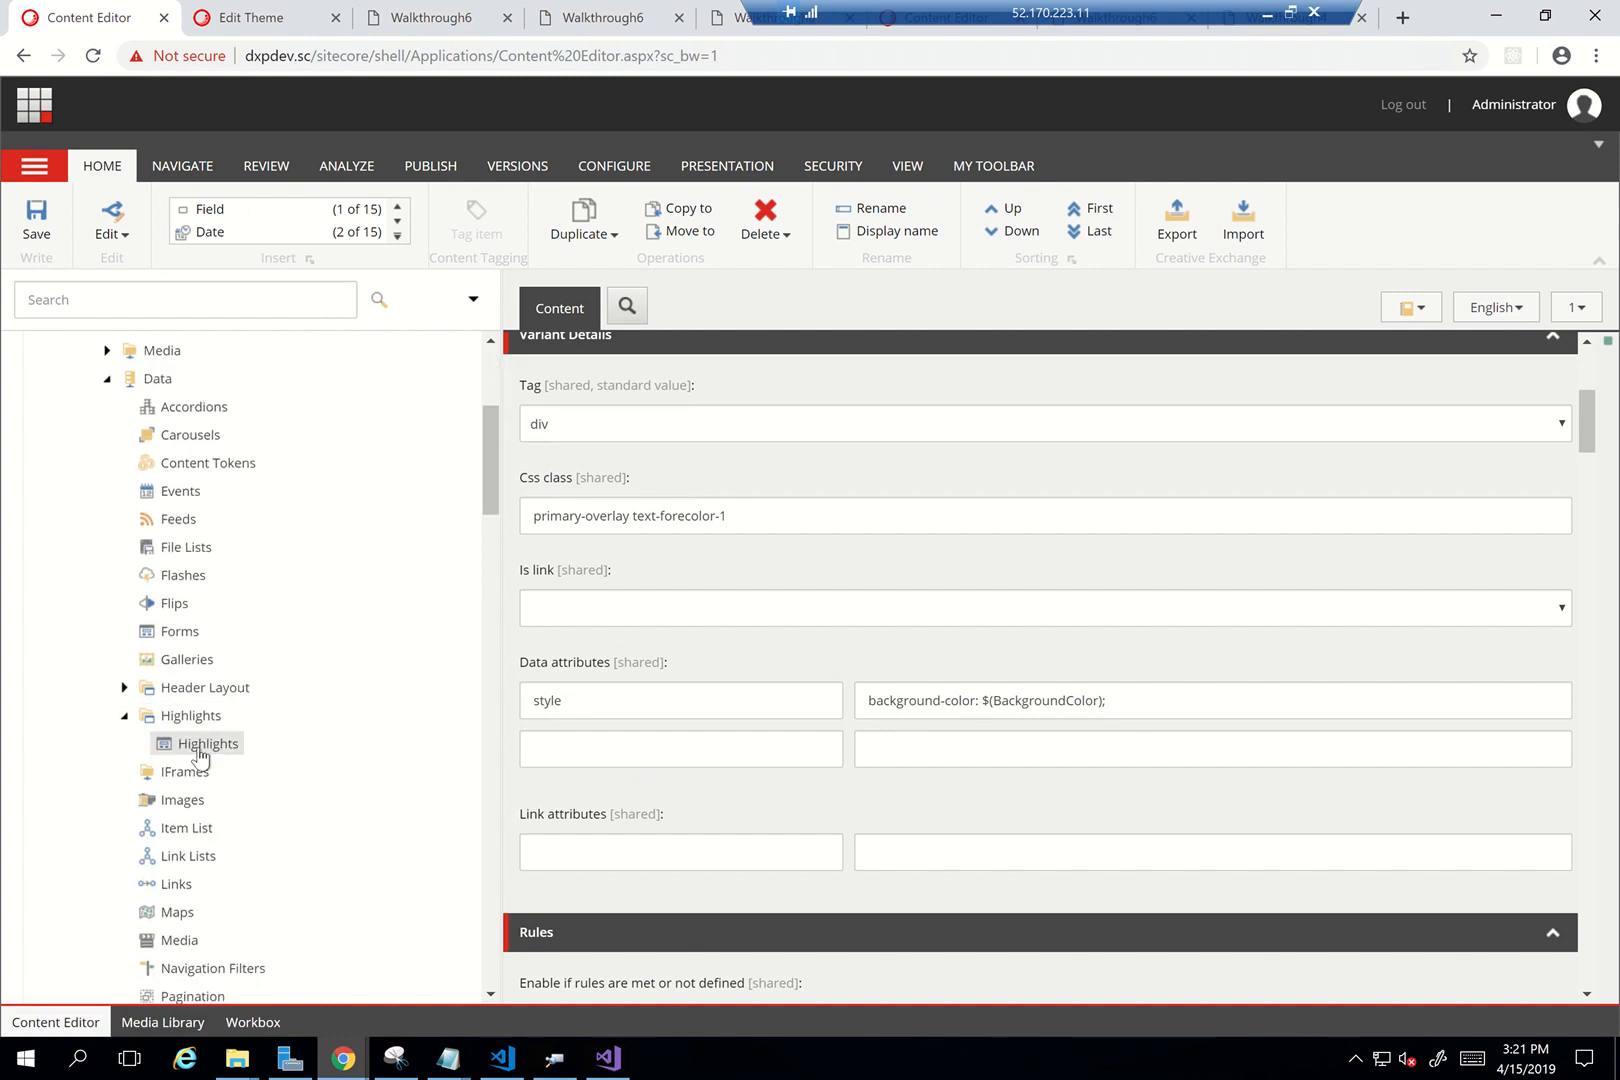
{"action": "left_click", "coordinate": [199, 748]}
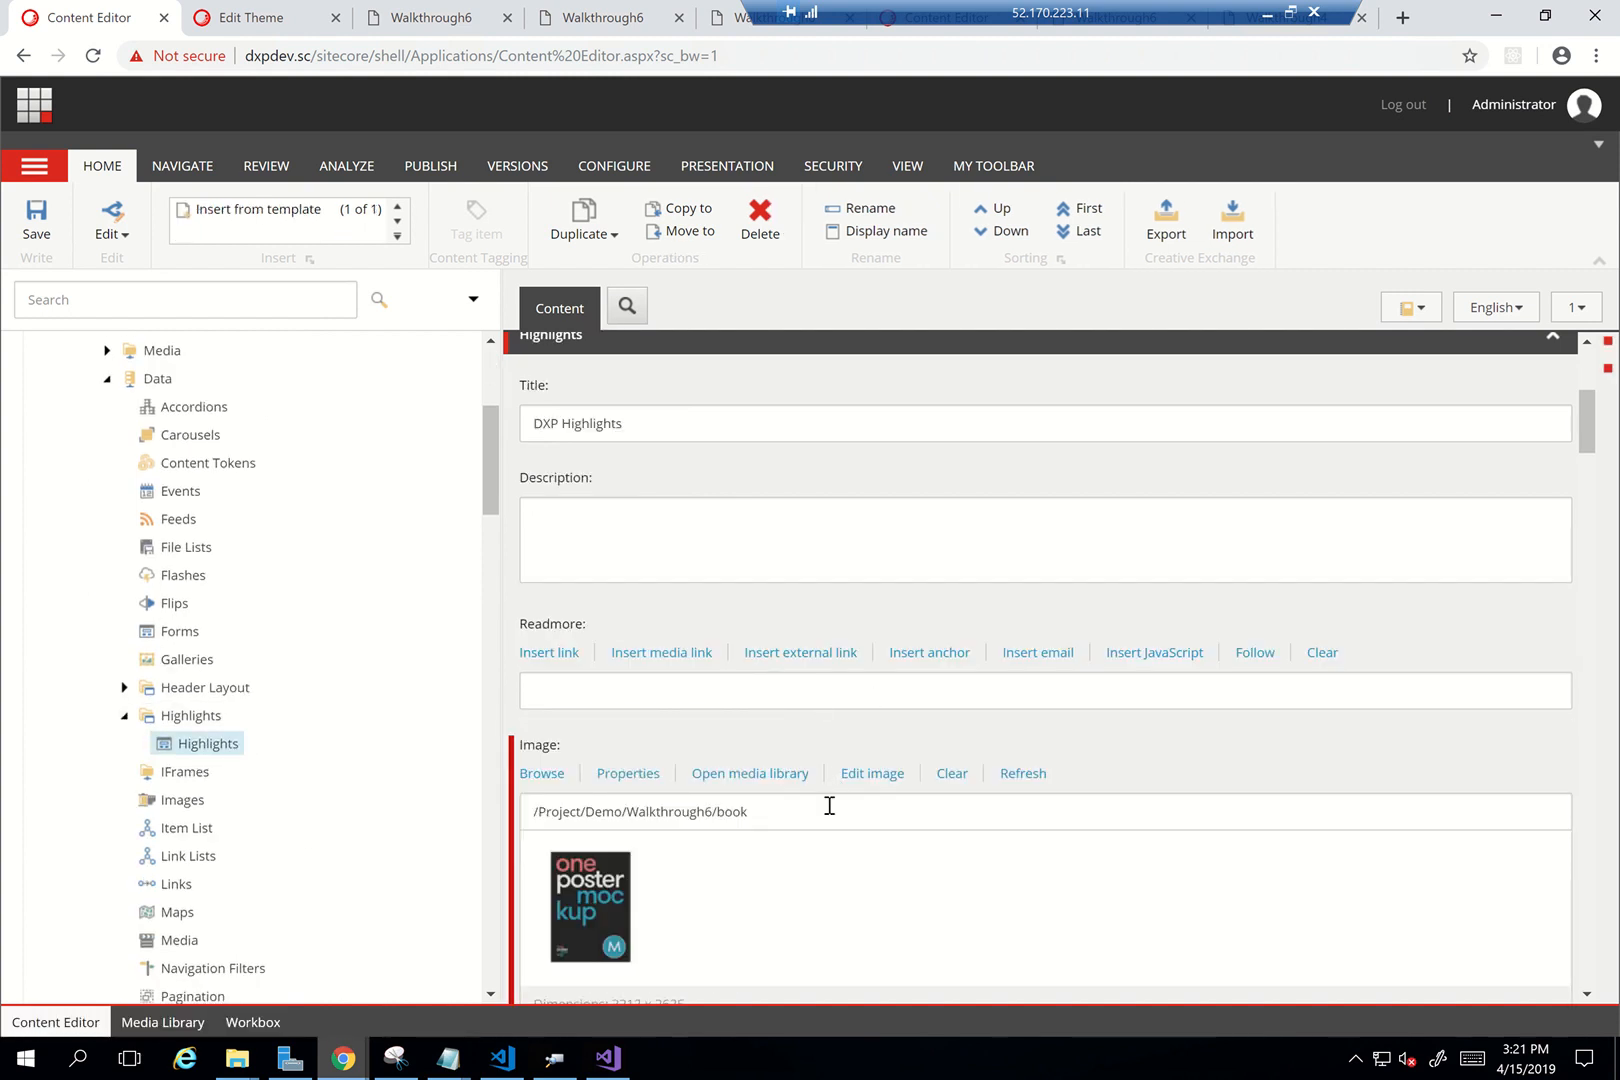
Paste #8A8FFB into the BackgroundColor field and save the item
{"action": "scroll", "coordinate": [829, 805], "scroll_direction": "down", "scroll_amount": 5}
{"action": "left_click", "coordinate": [627, 609]}
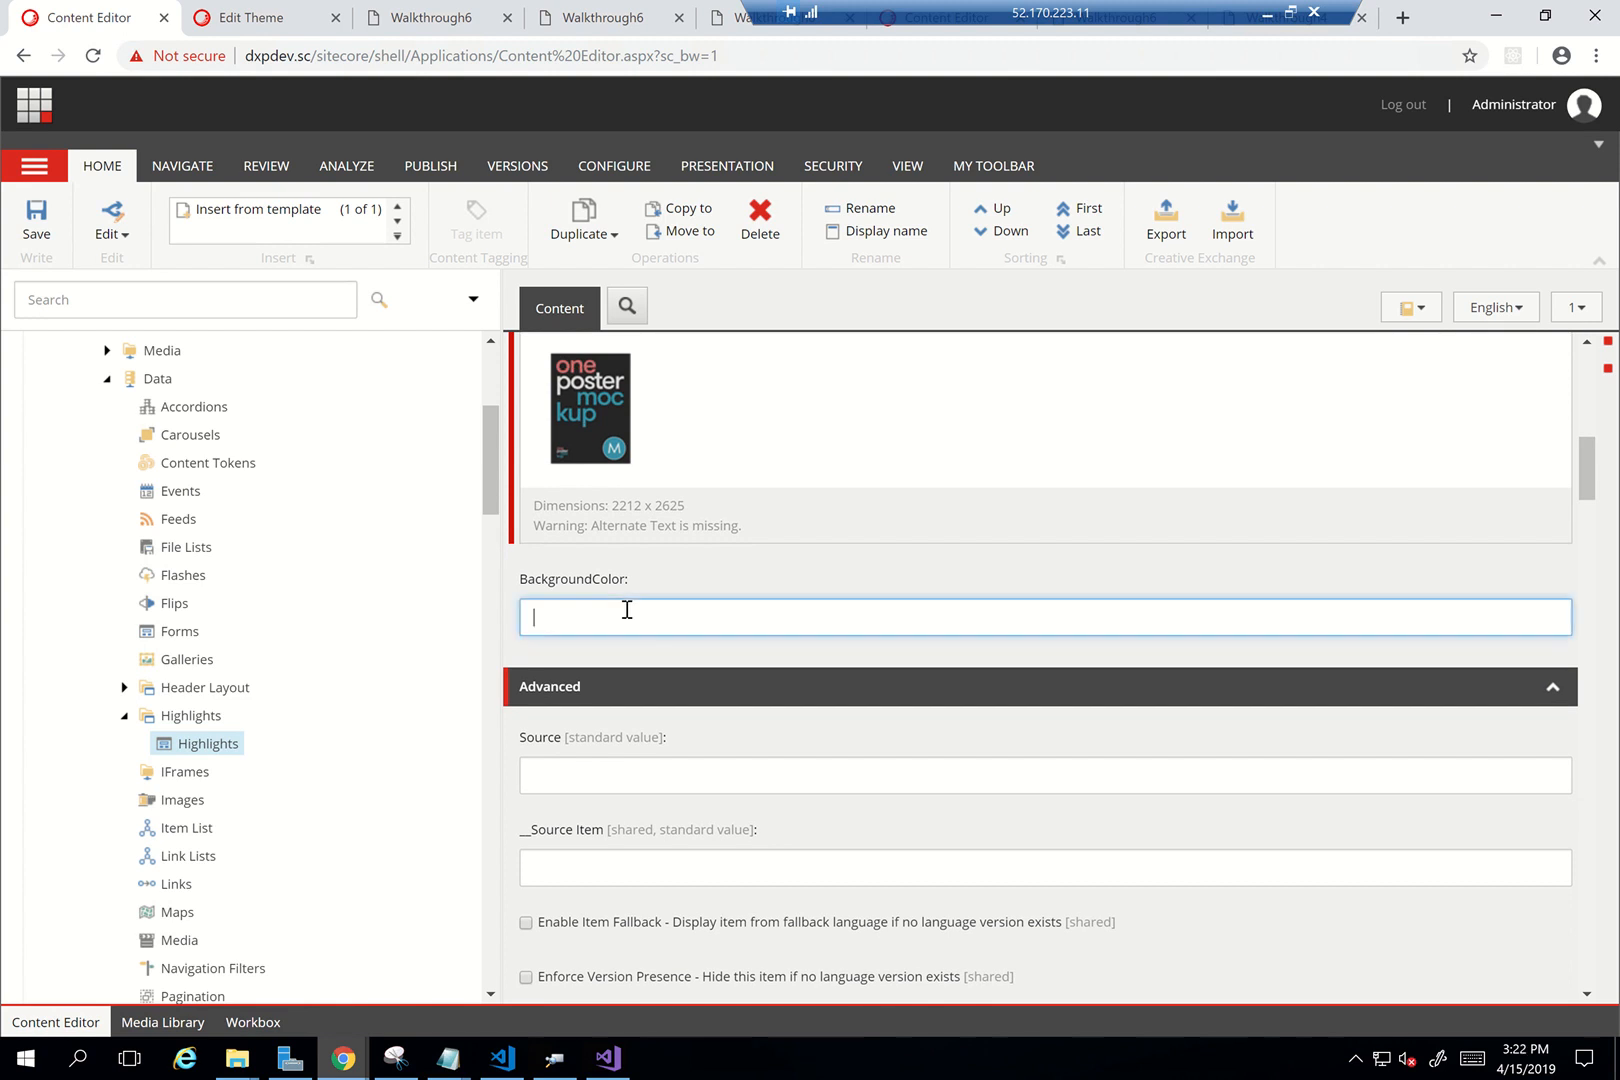
{"action": "type", "text": "#8A8FFB"}
{"action": "left_click", "coordinate": [36, 233]}
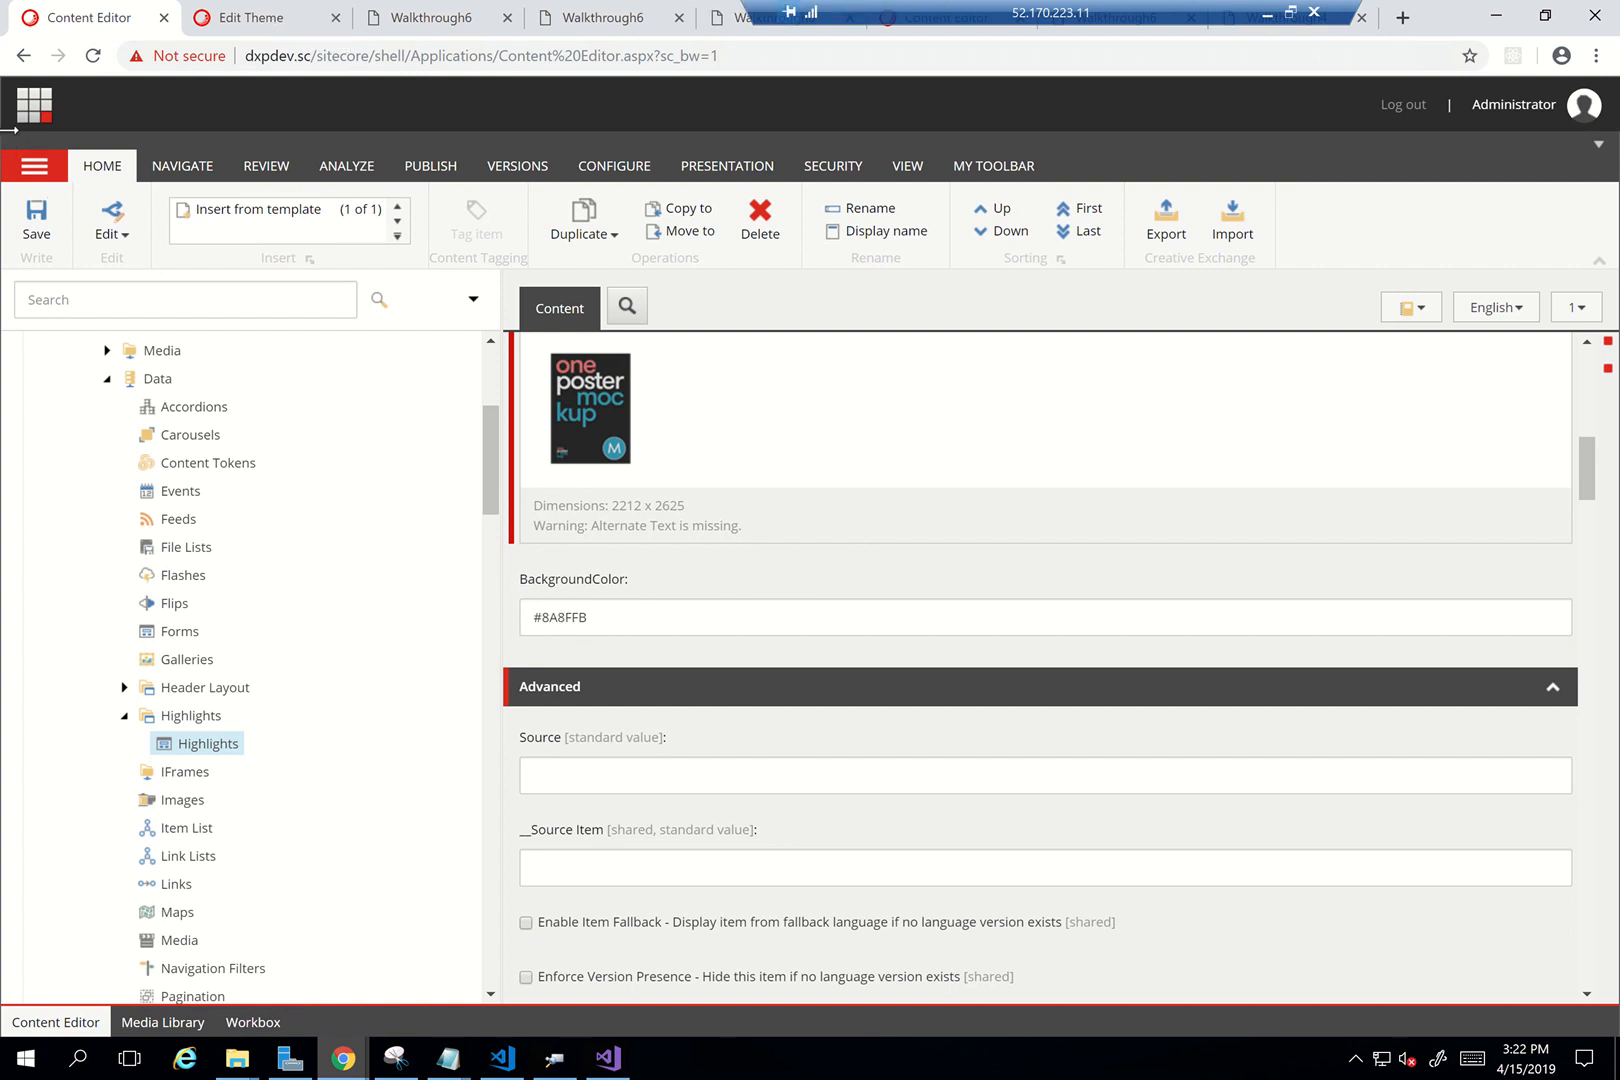
{"action": "scroll", "coordinate": [332, 492], "scroll_direction": "up", "scroll_amount": 3}
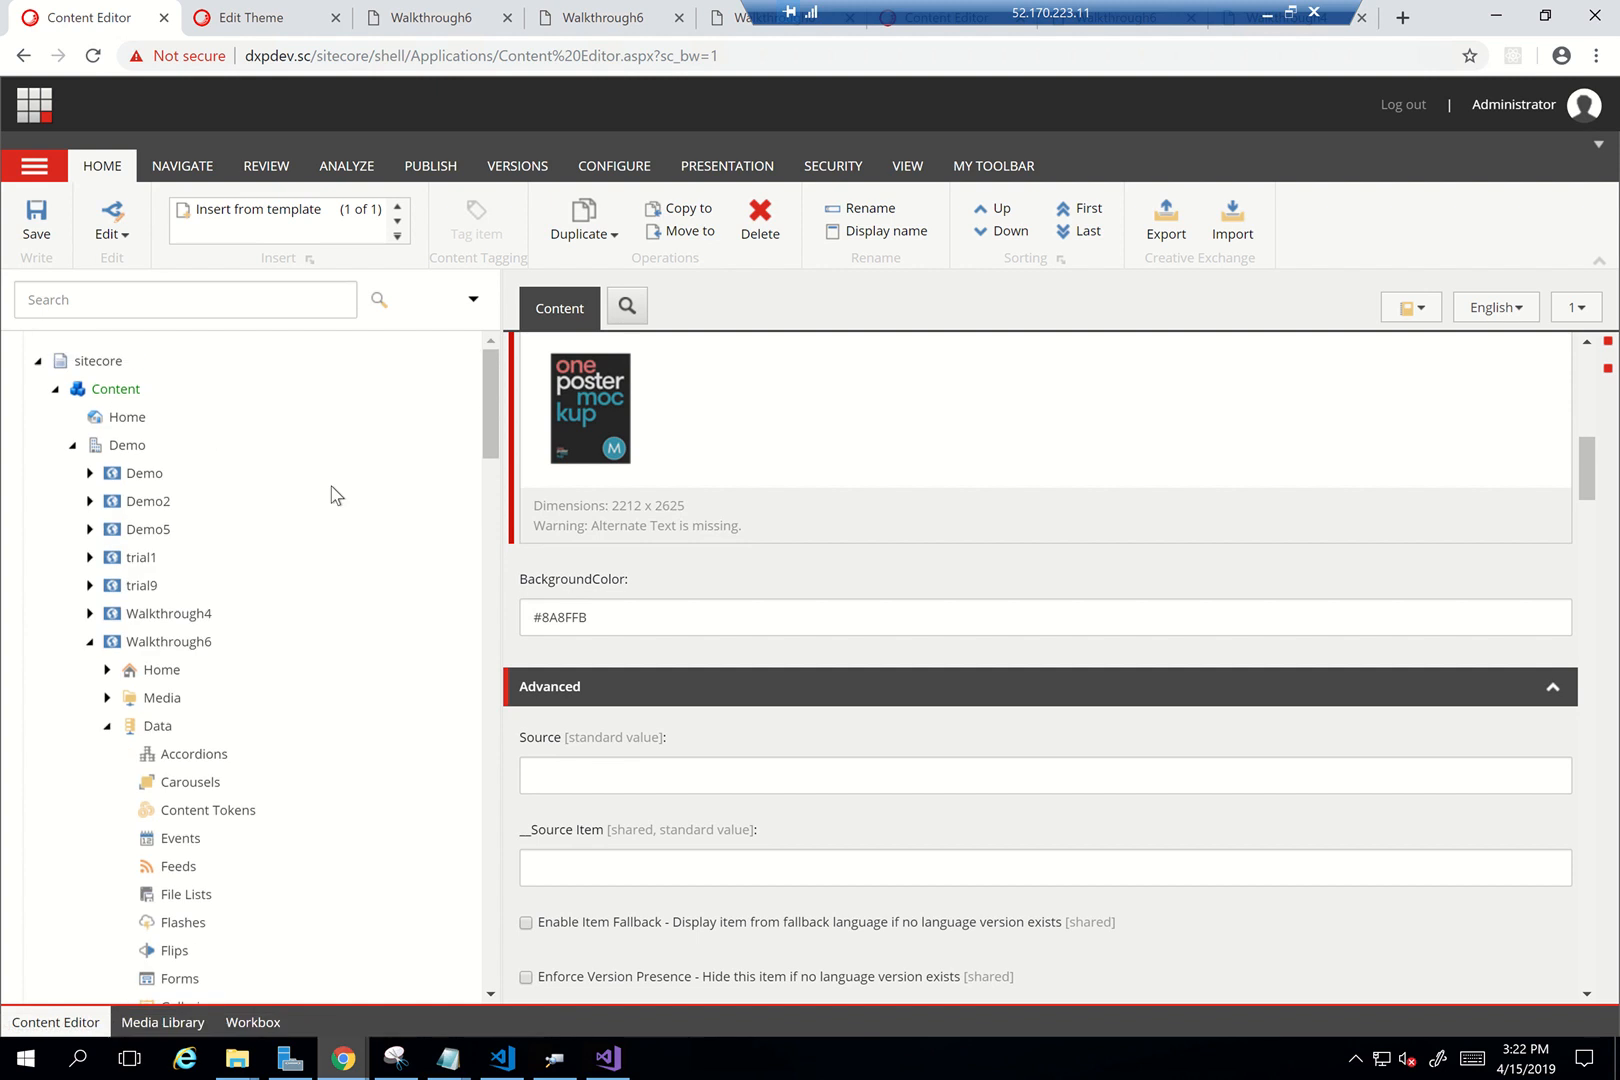
Close the Edit Theme tab and reload Walkthrough6 to see Highlights' new background colour
{"action": "left_click", "coordinate": [268, 16]}
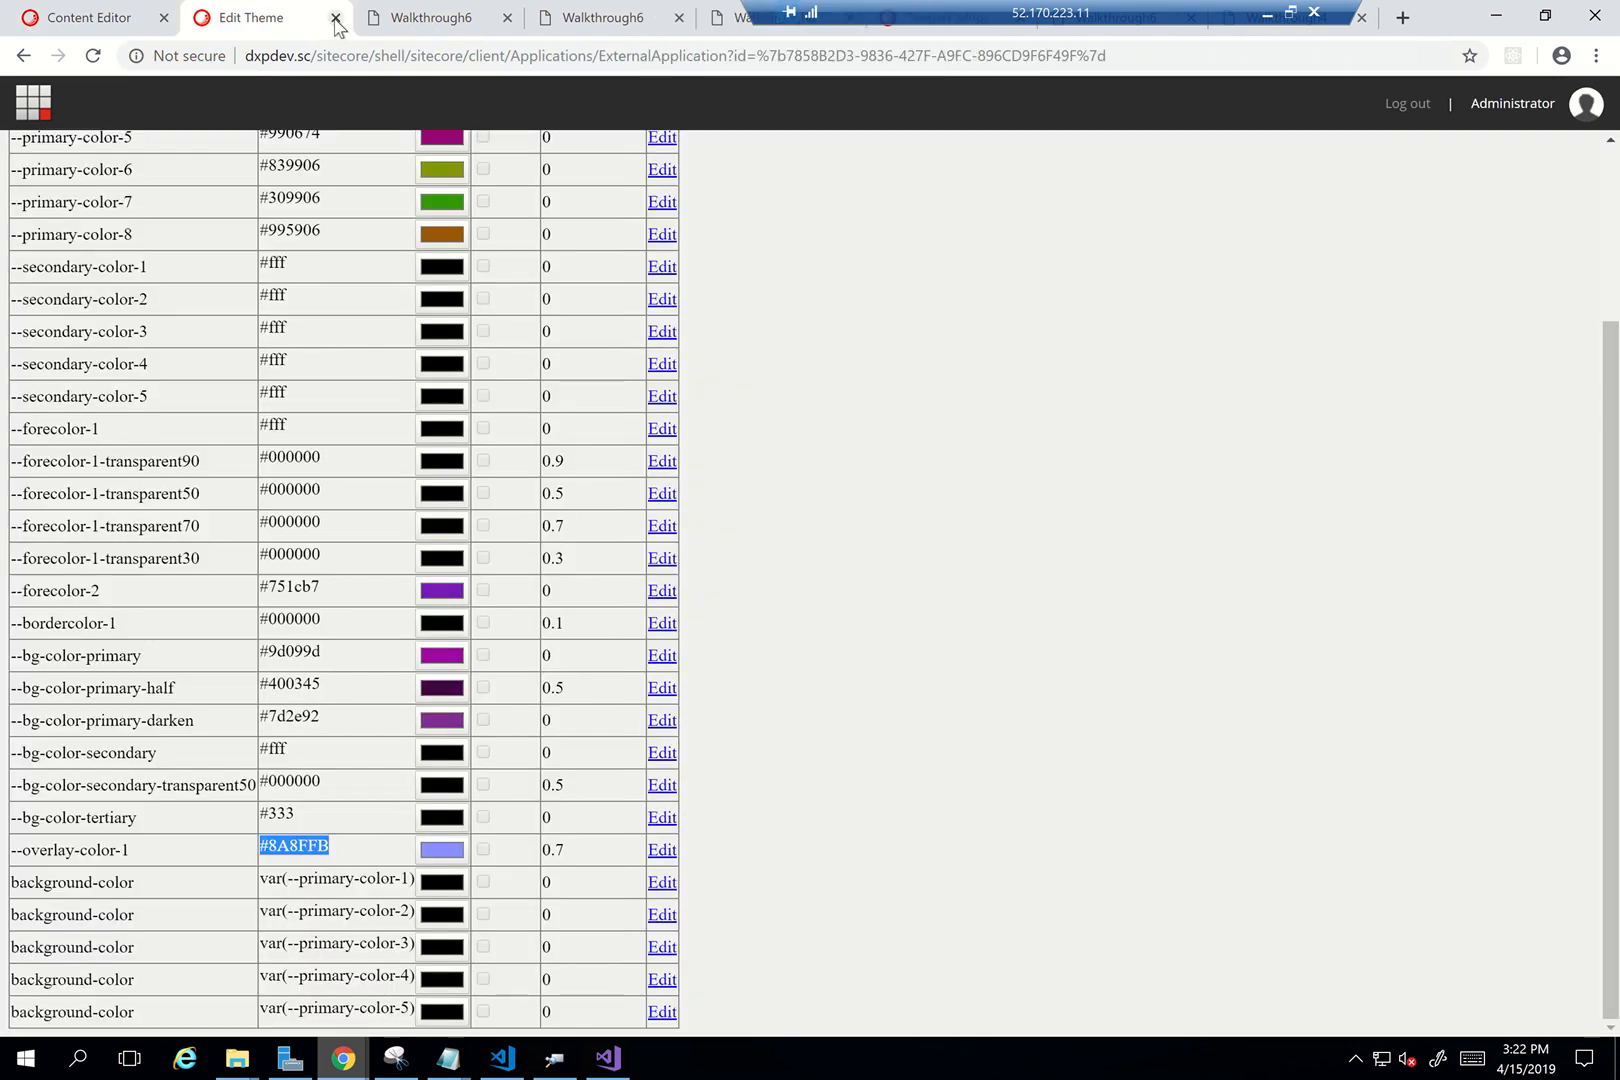
{"action": "left_click", "coordinate": [335, 17]}
{"action": "left_click", "coordinate": [289, 24]}
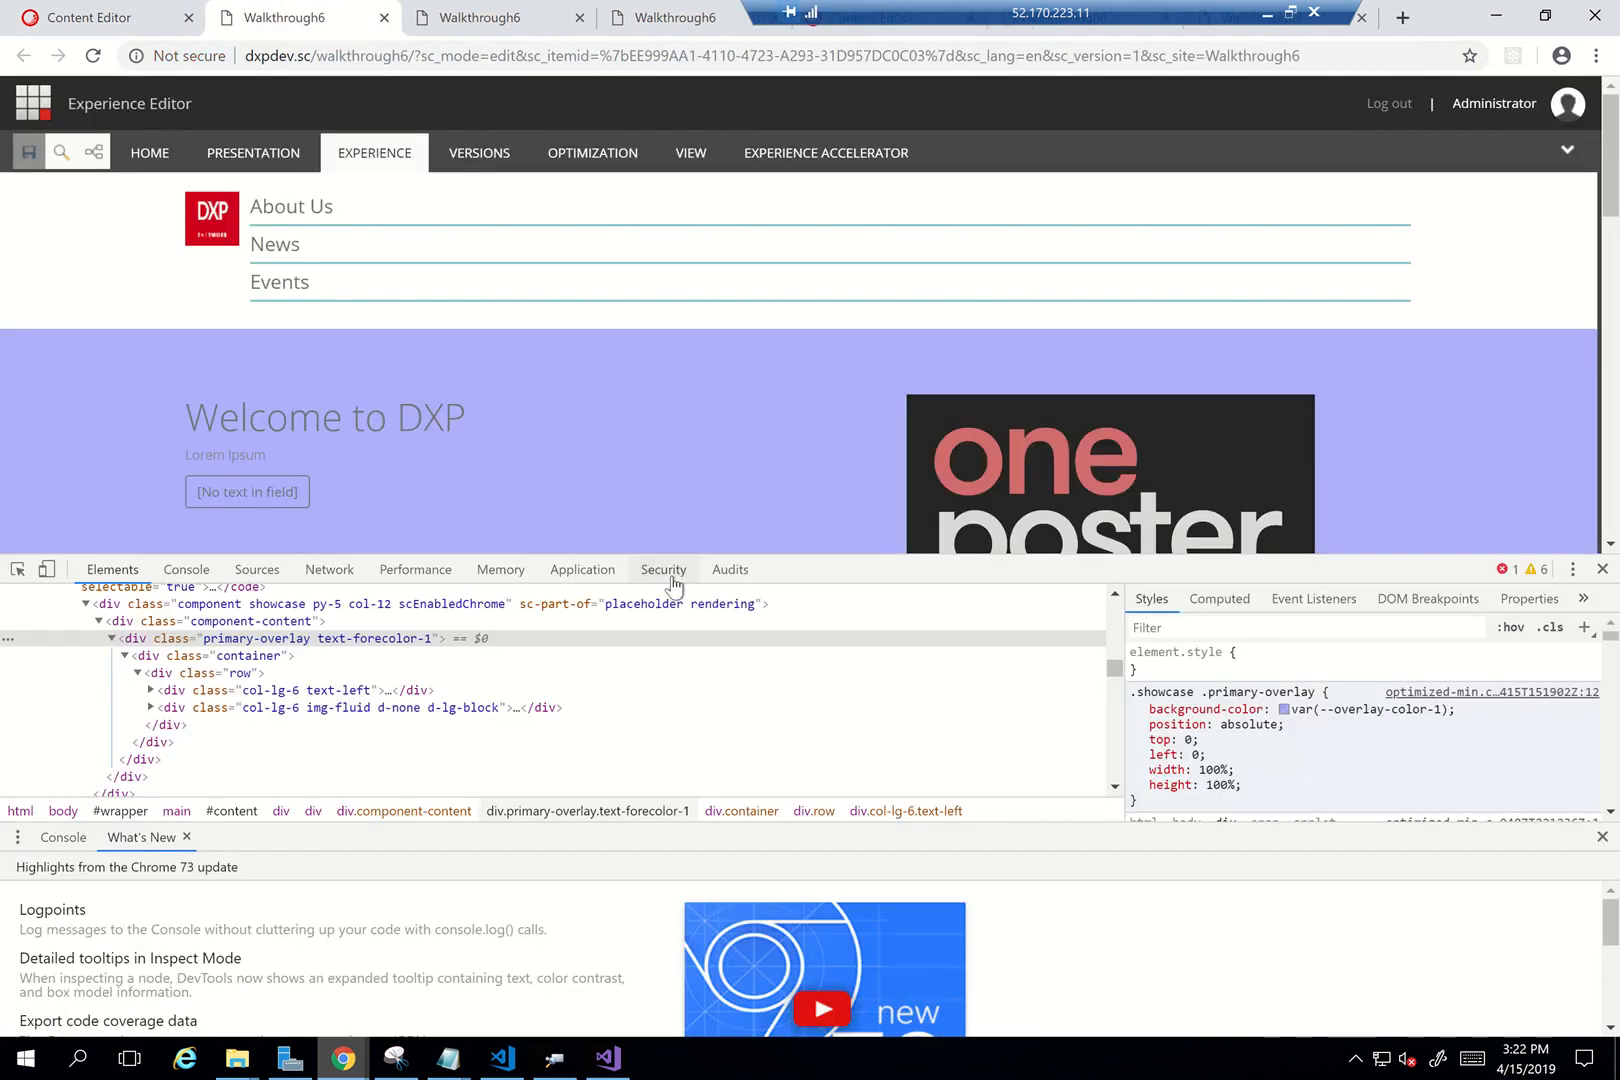
{"action": "key", "text": "F5"}
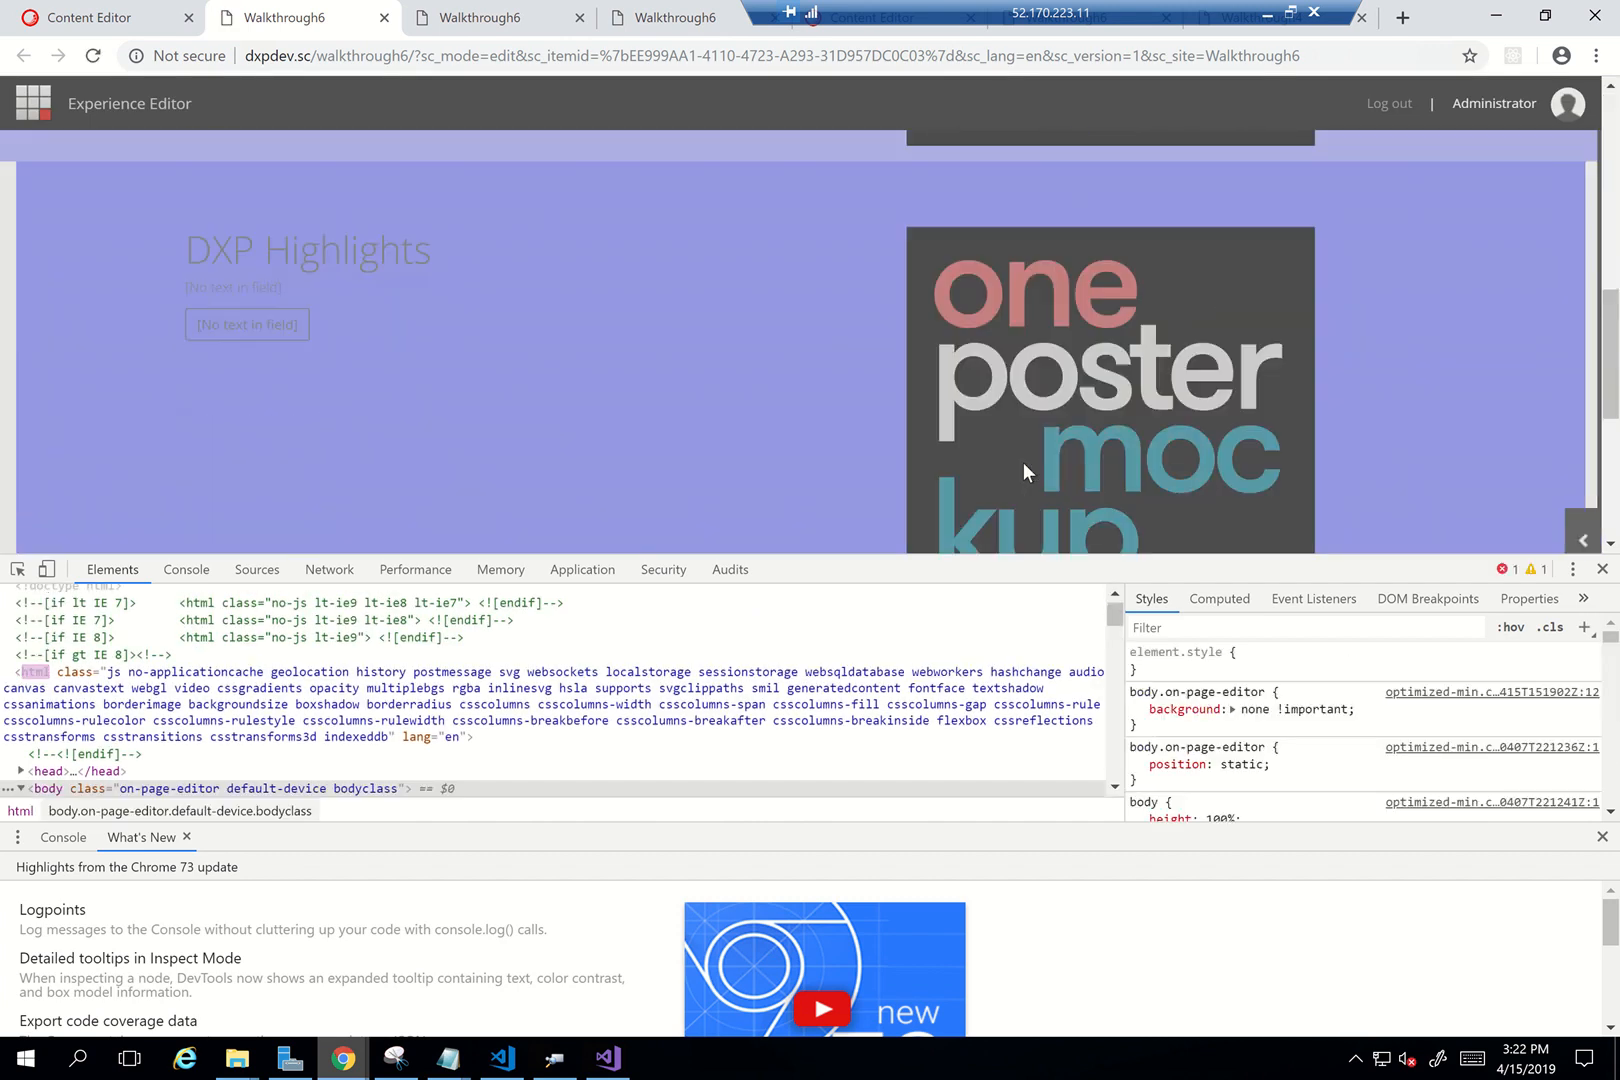
{"action": "left_click", "coordinate": [1601, 569]}
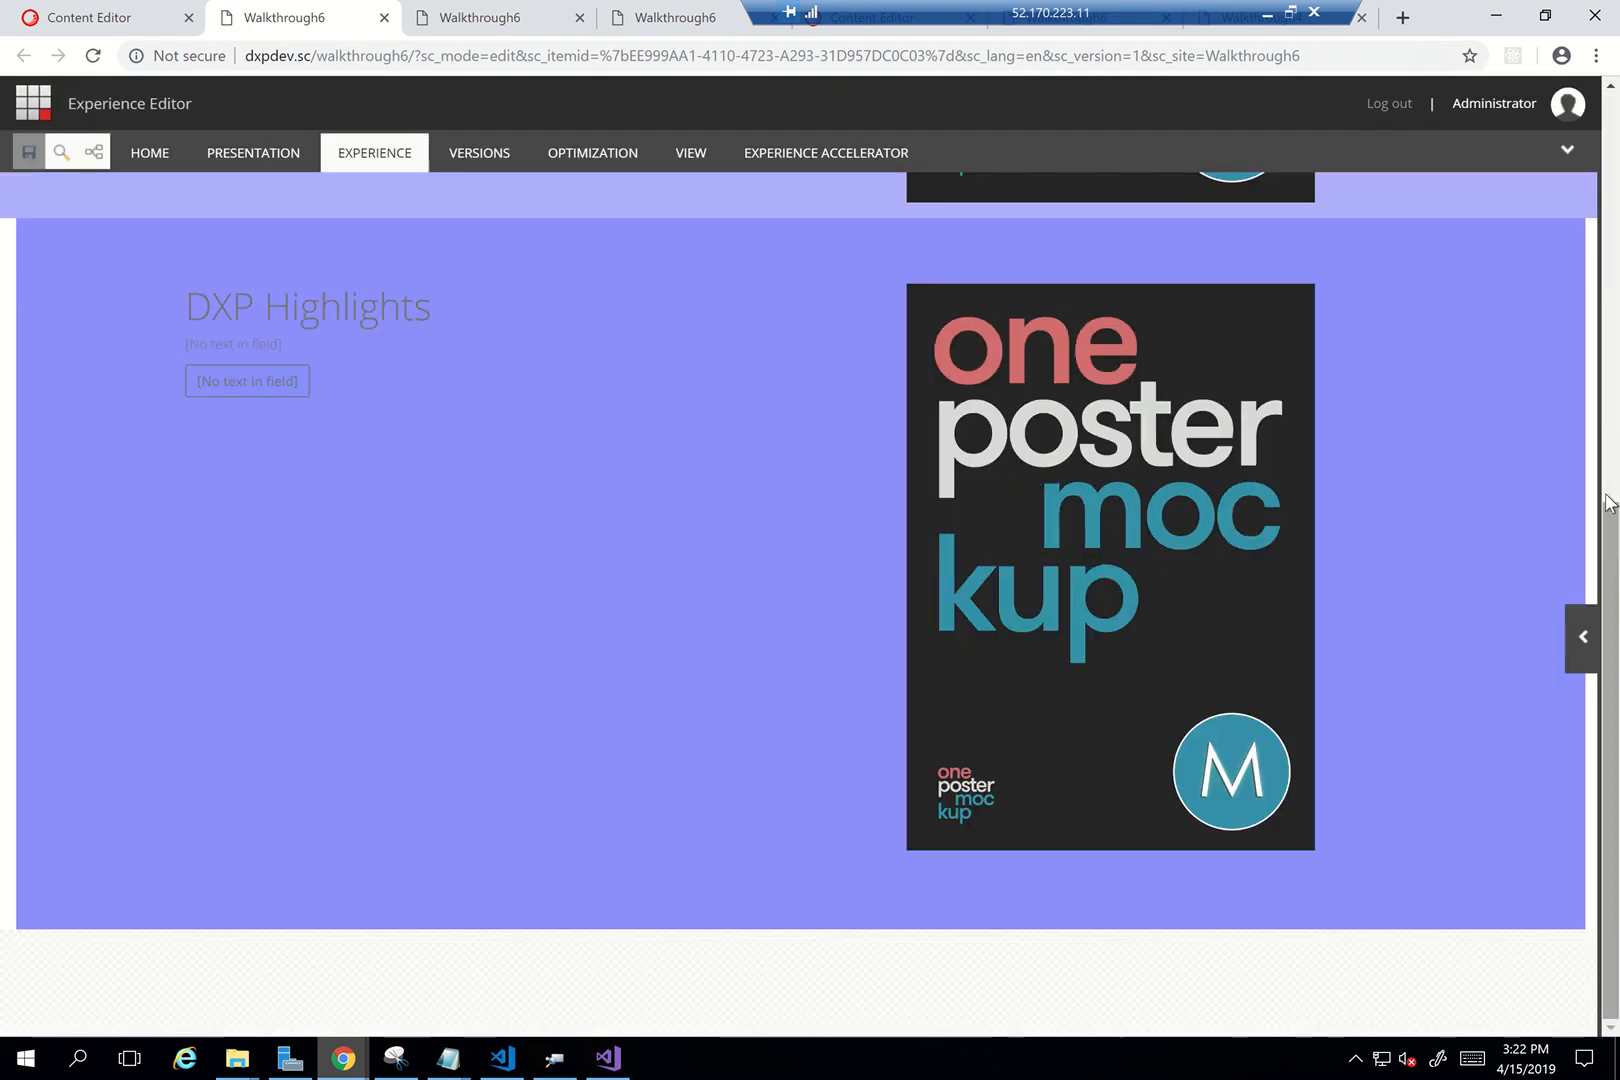
{"action": "left_click_drag", "start_coordinate": [1610, 498], "coordinate": [1614, 565]}
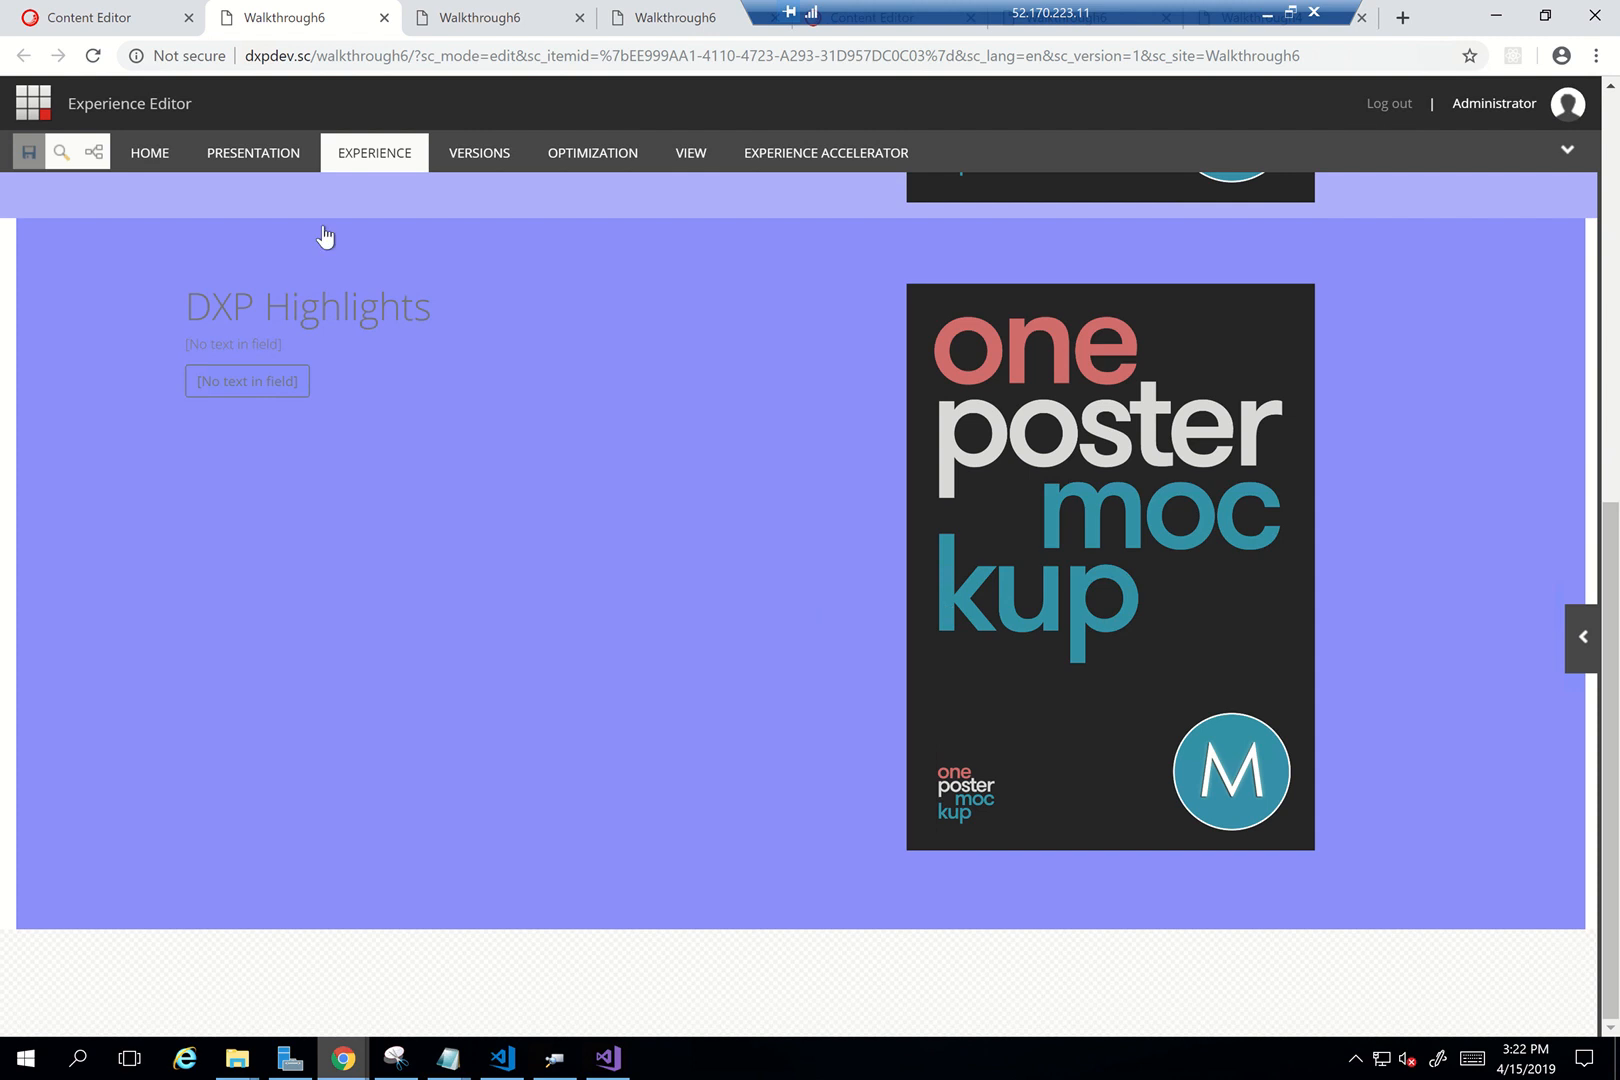
{"action": "left_click", "coordinate": [67, 24]}
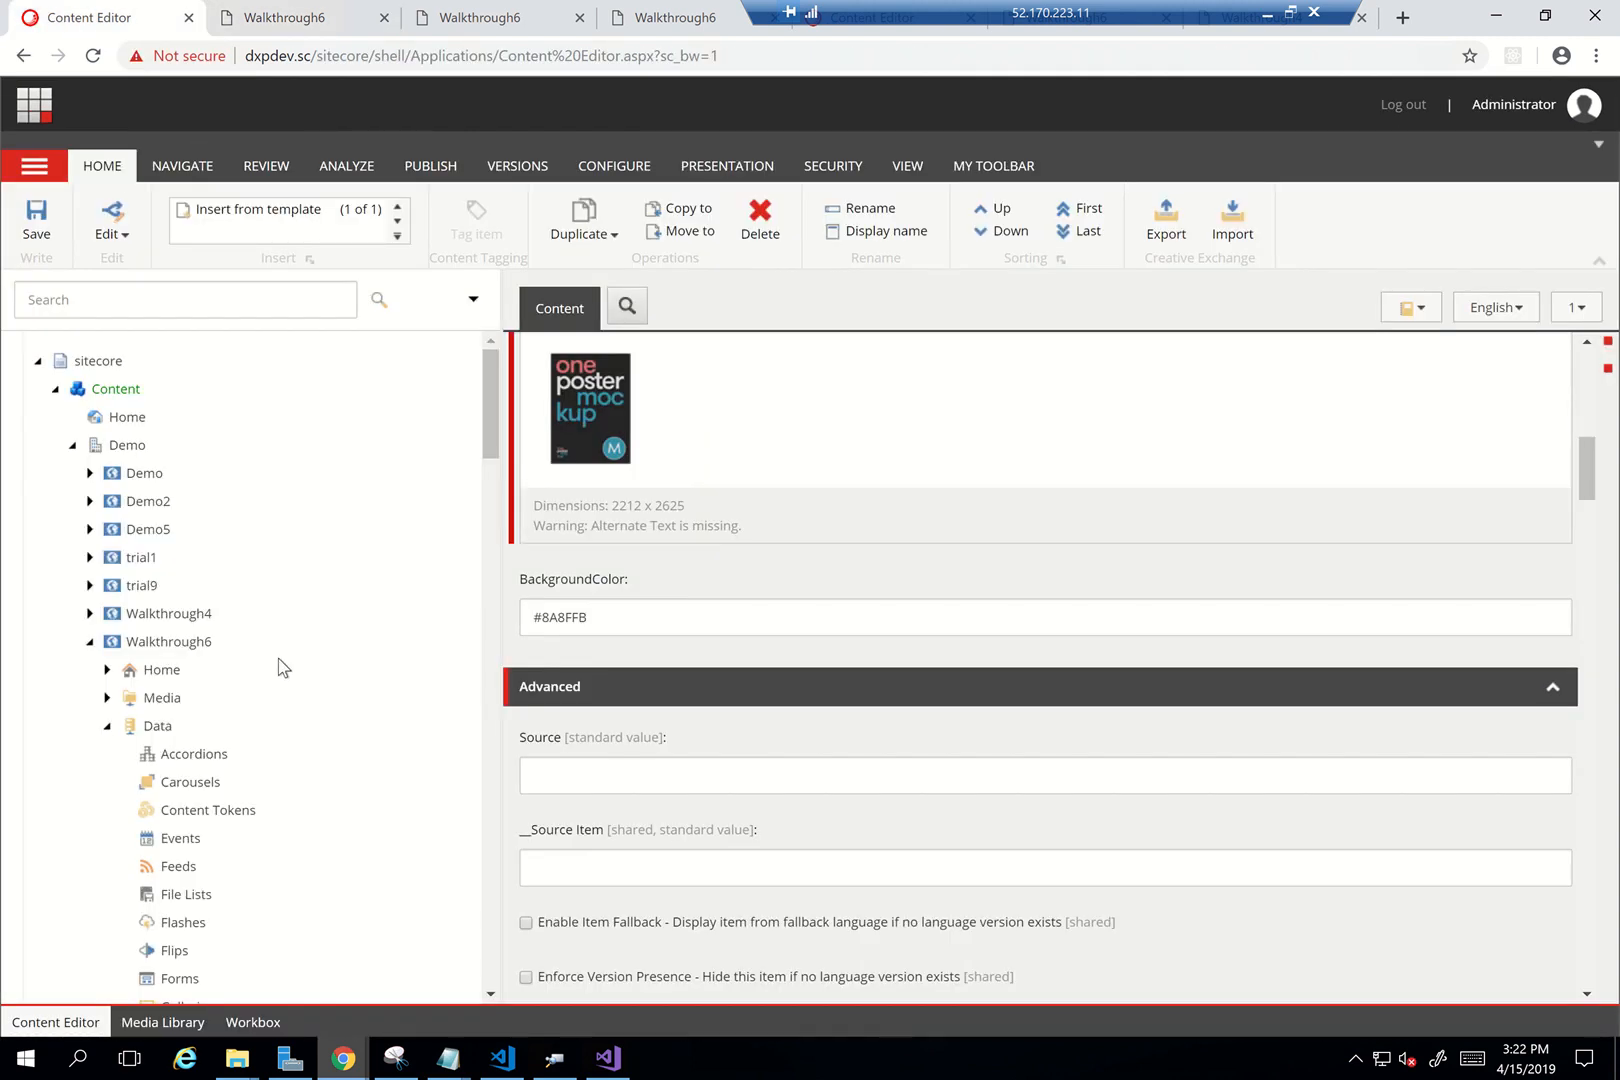
Change BackgroundColor from #8A8FFB to #8AAFFC and save the item
{"action": "scroll", "coordinate": [278, 665], "scroll_direction": "down", "scroll_amount": 5}
{"action": "double_click", "coordinate": [611, 629]}
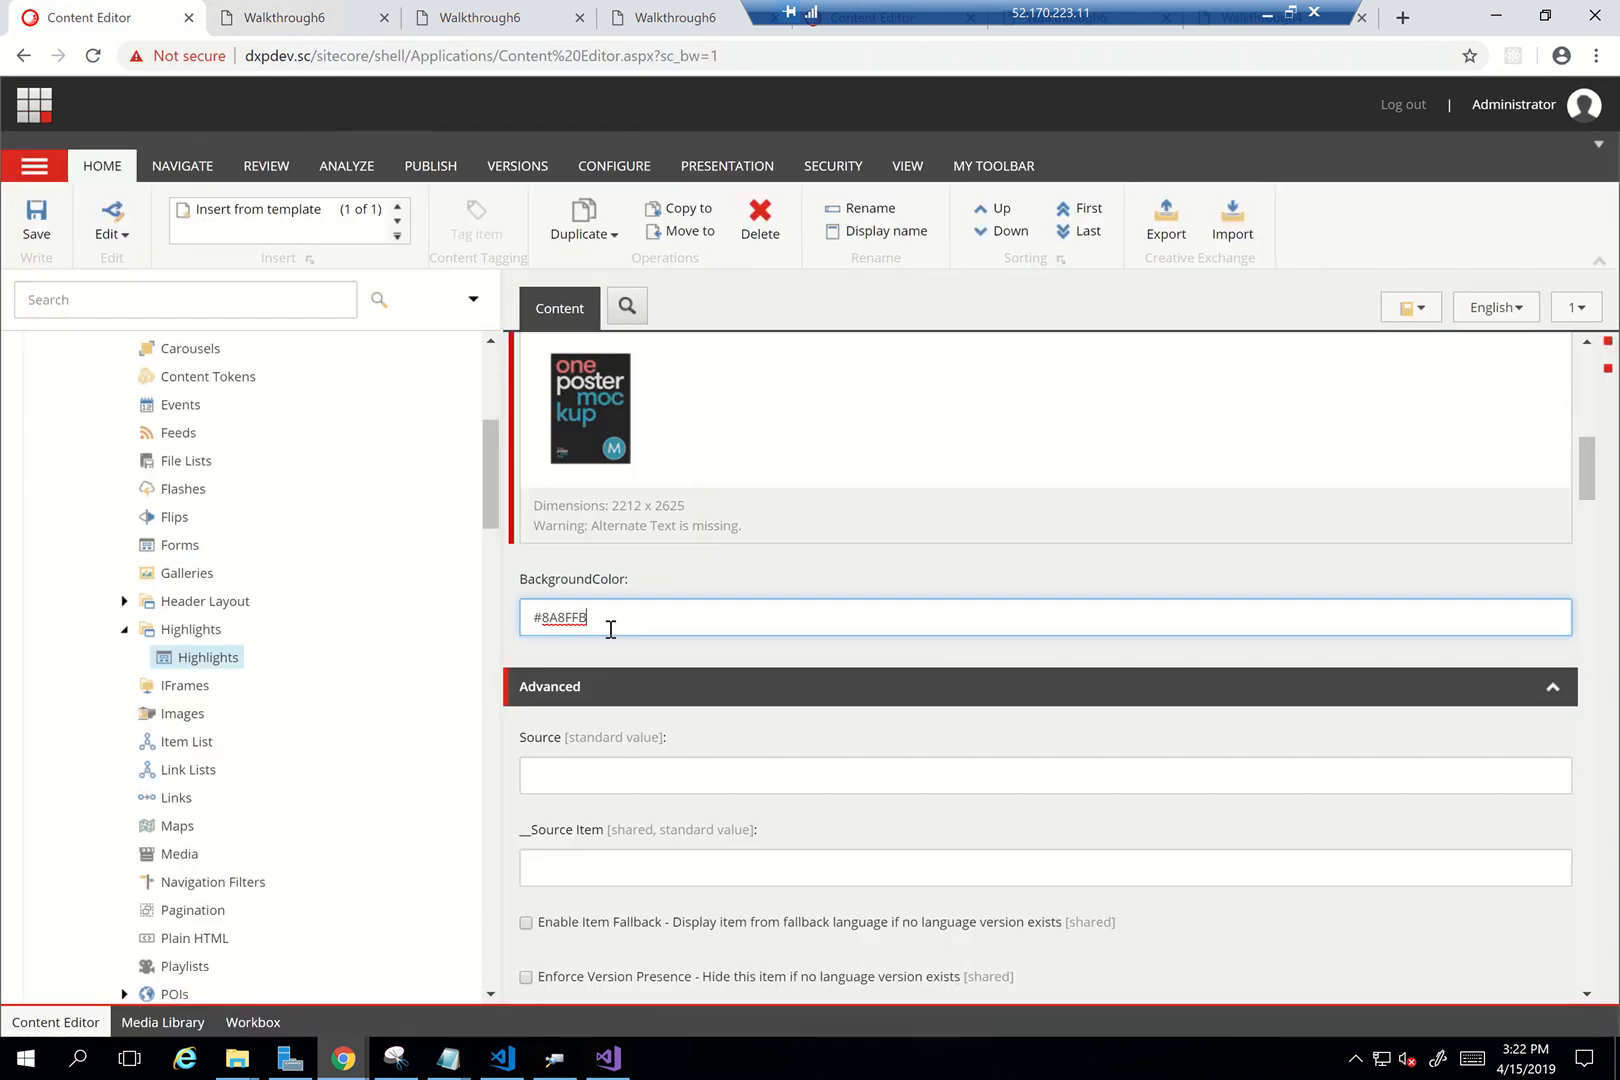
{"action": "left_click", "coordinate": [611, 629]}
{"action": "key", "text": "BackSpace"}
{"action": "key", "text": "Left"}
{"action": "key", "text": "Left"}
{"action": "key", "text": "Left"}
{"action": "key", "text": "BackSpace"}
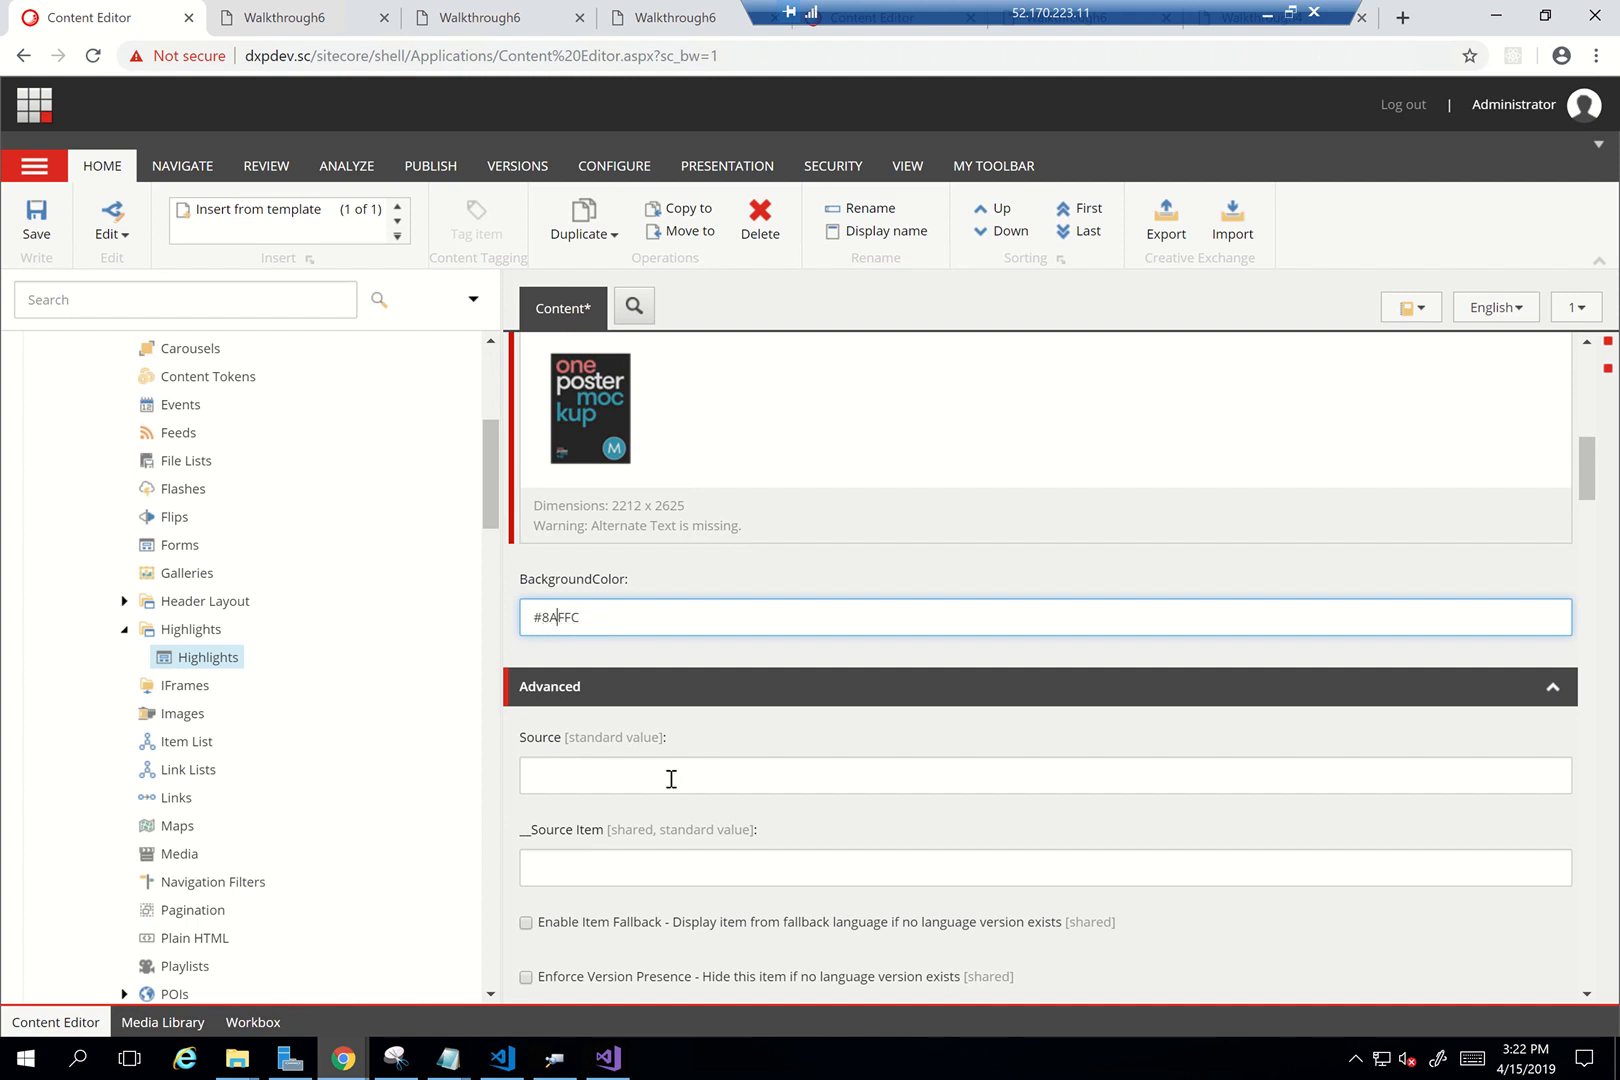
{"action": "type", "text": "A"}
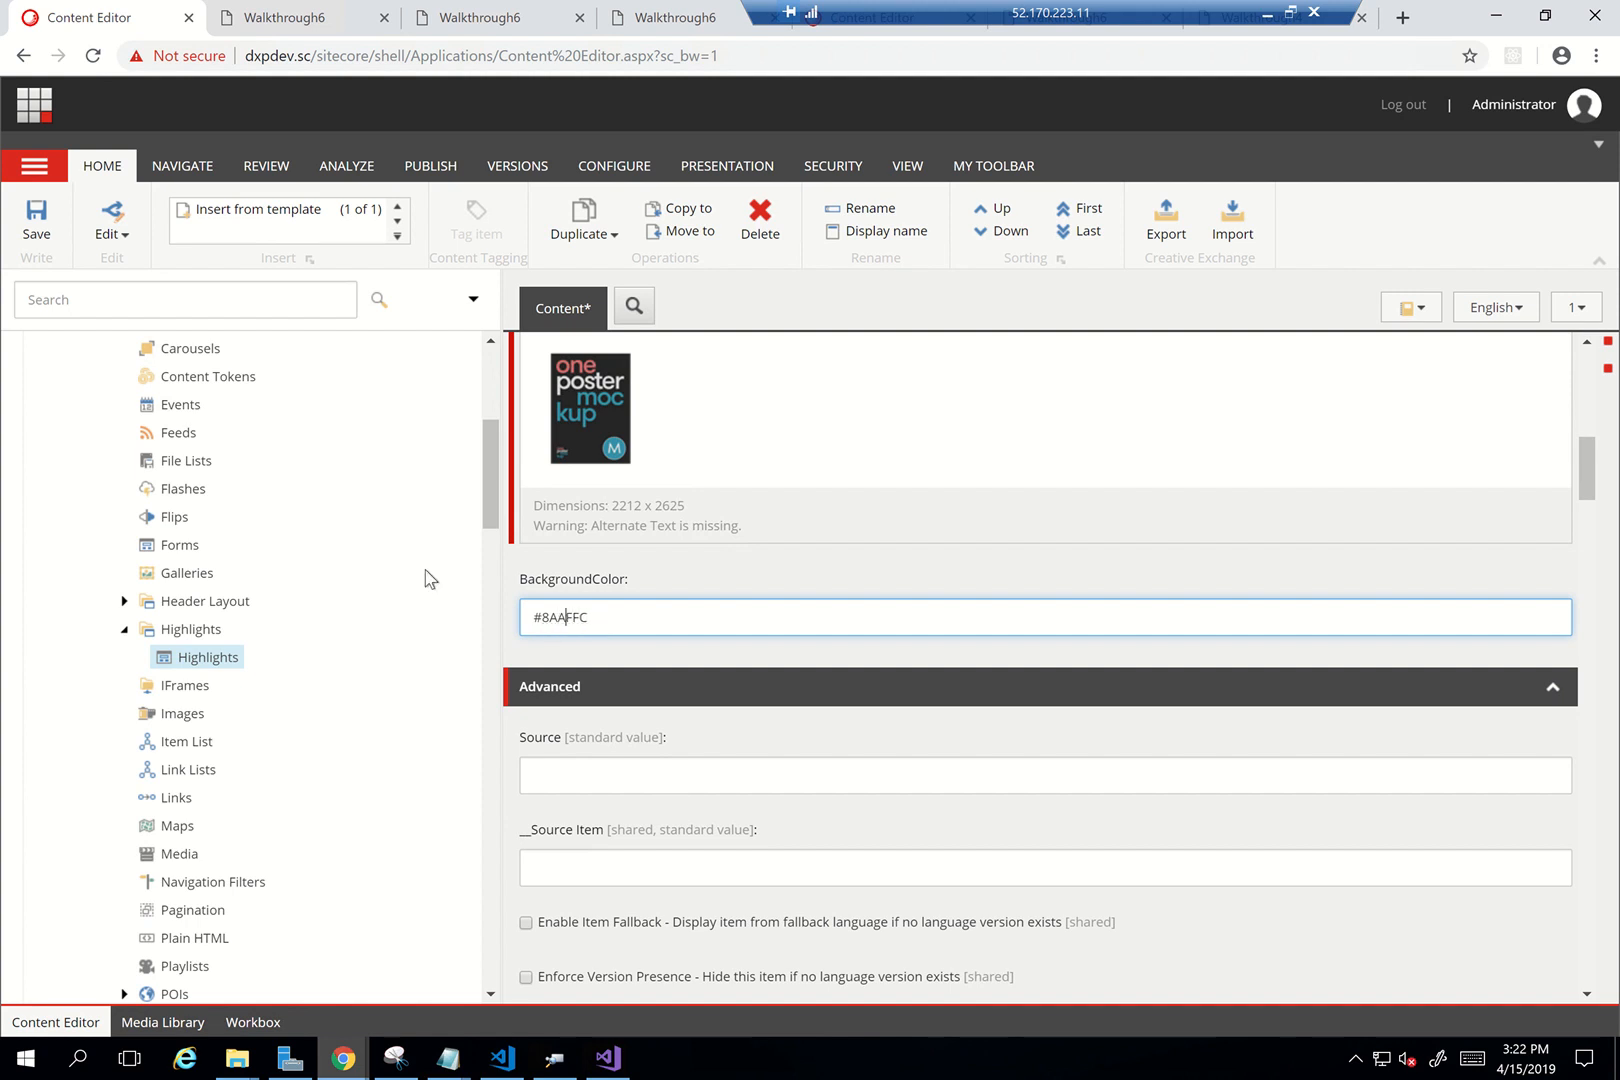
{"action": "left_click", "coordinate": [36, 220]}
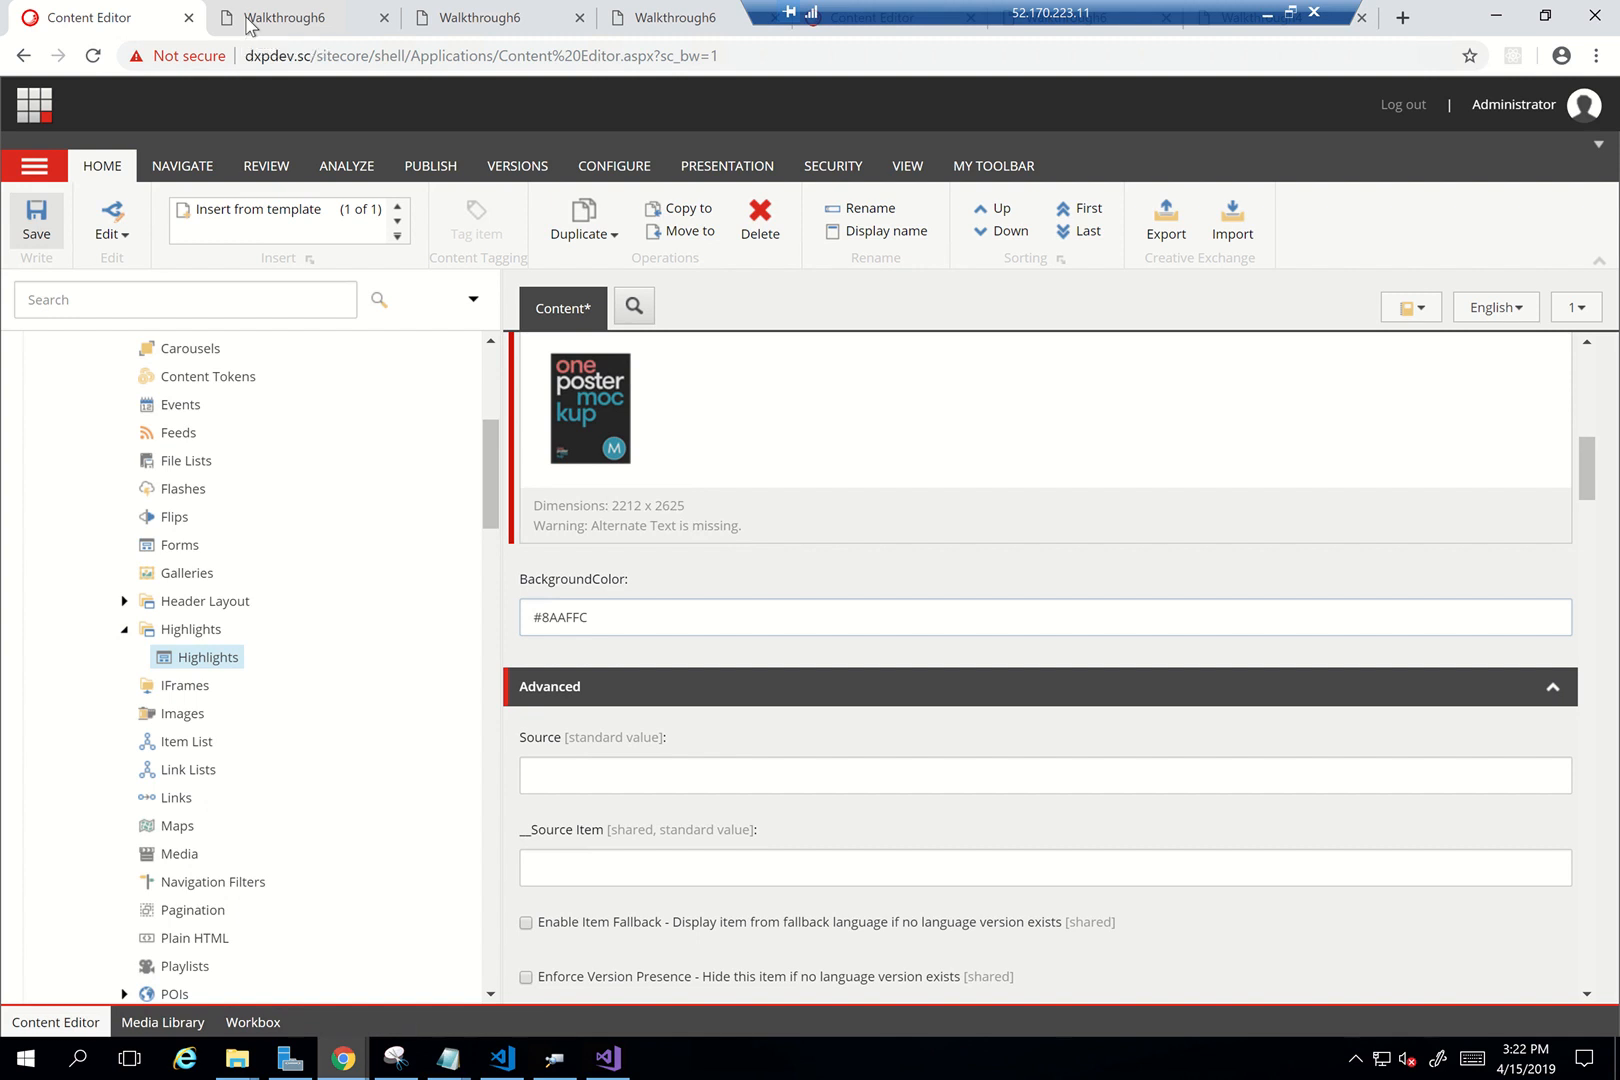
{"action": "left_click", "coordinate": [236, 24]}
{"action": "key", "text": "F5"}
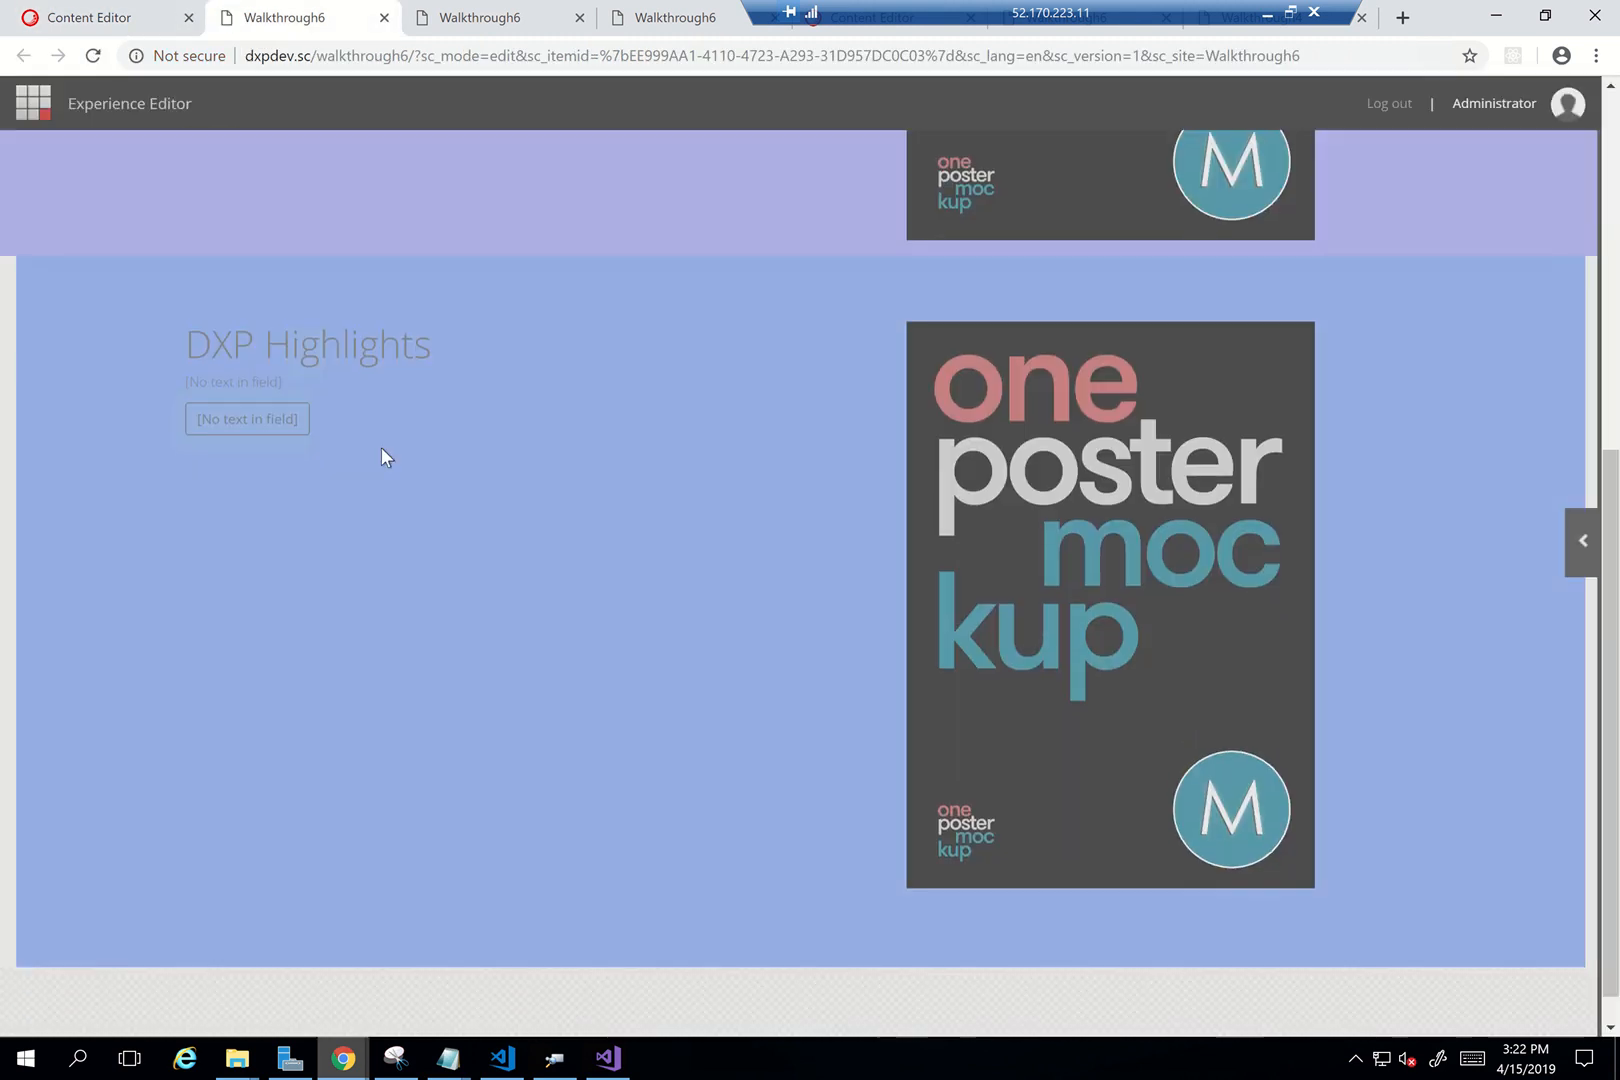
{"action": "left_click", "coordinate": [83, 27]}
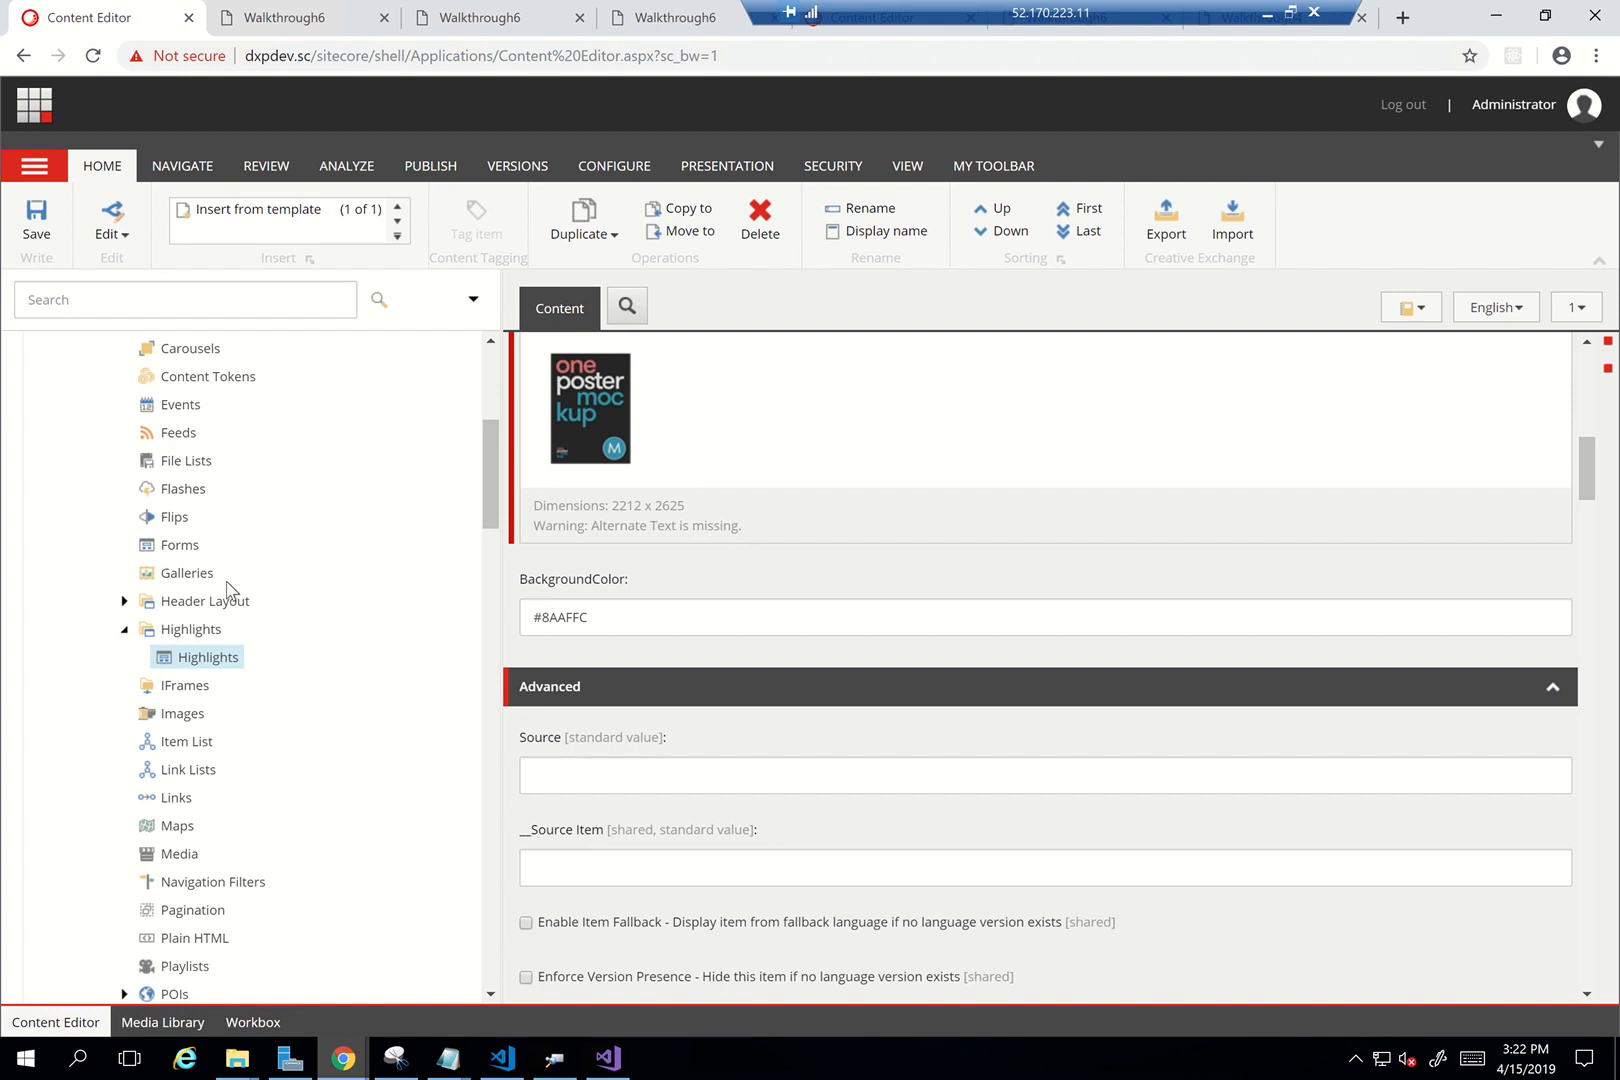
Open the Highlights Default wrapper variant item in the content tree
{"action": "scroll", "coordinate": [231, 600], "scroll_direction": "down", "scroll_amount": 5}
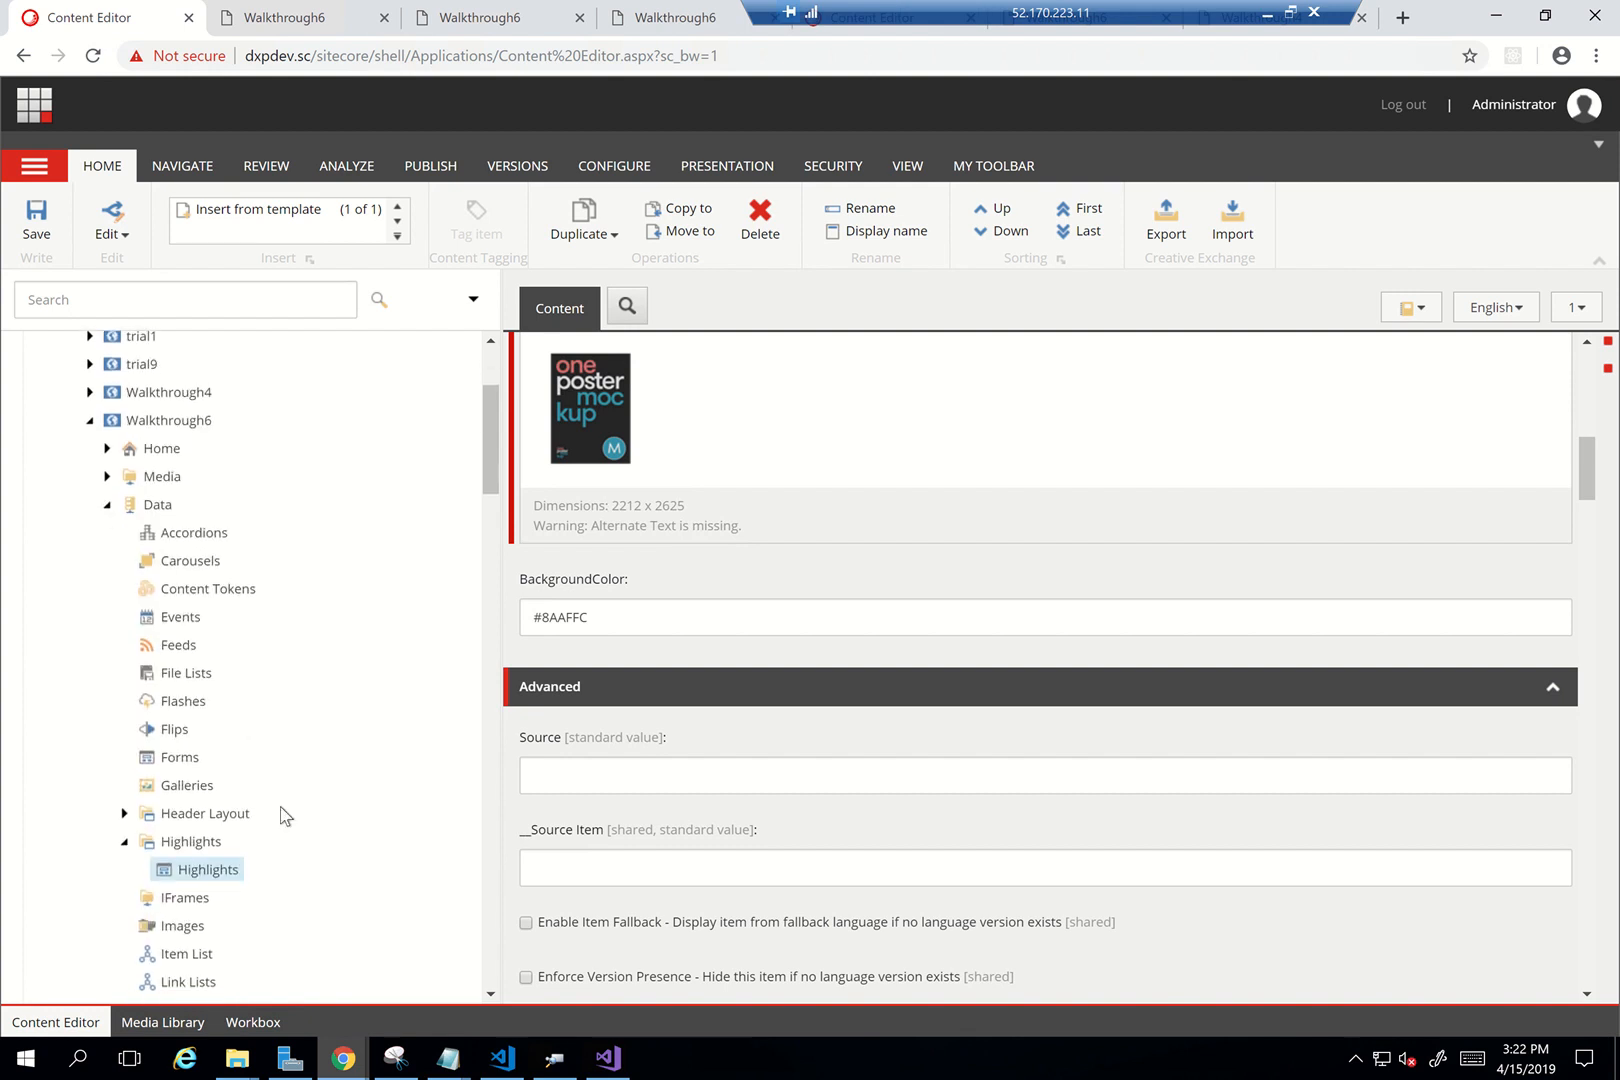
{"action": "scroll", "coordinate": [285, 816], "scroll_direction": "down", "scroll_amount": 5}
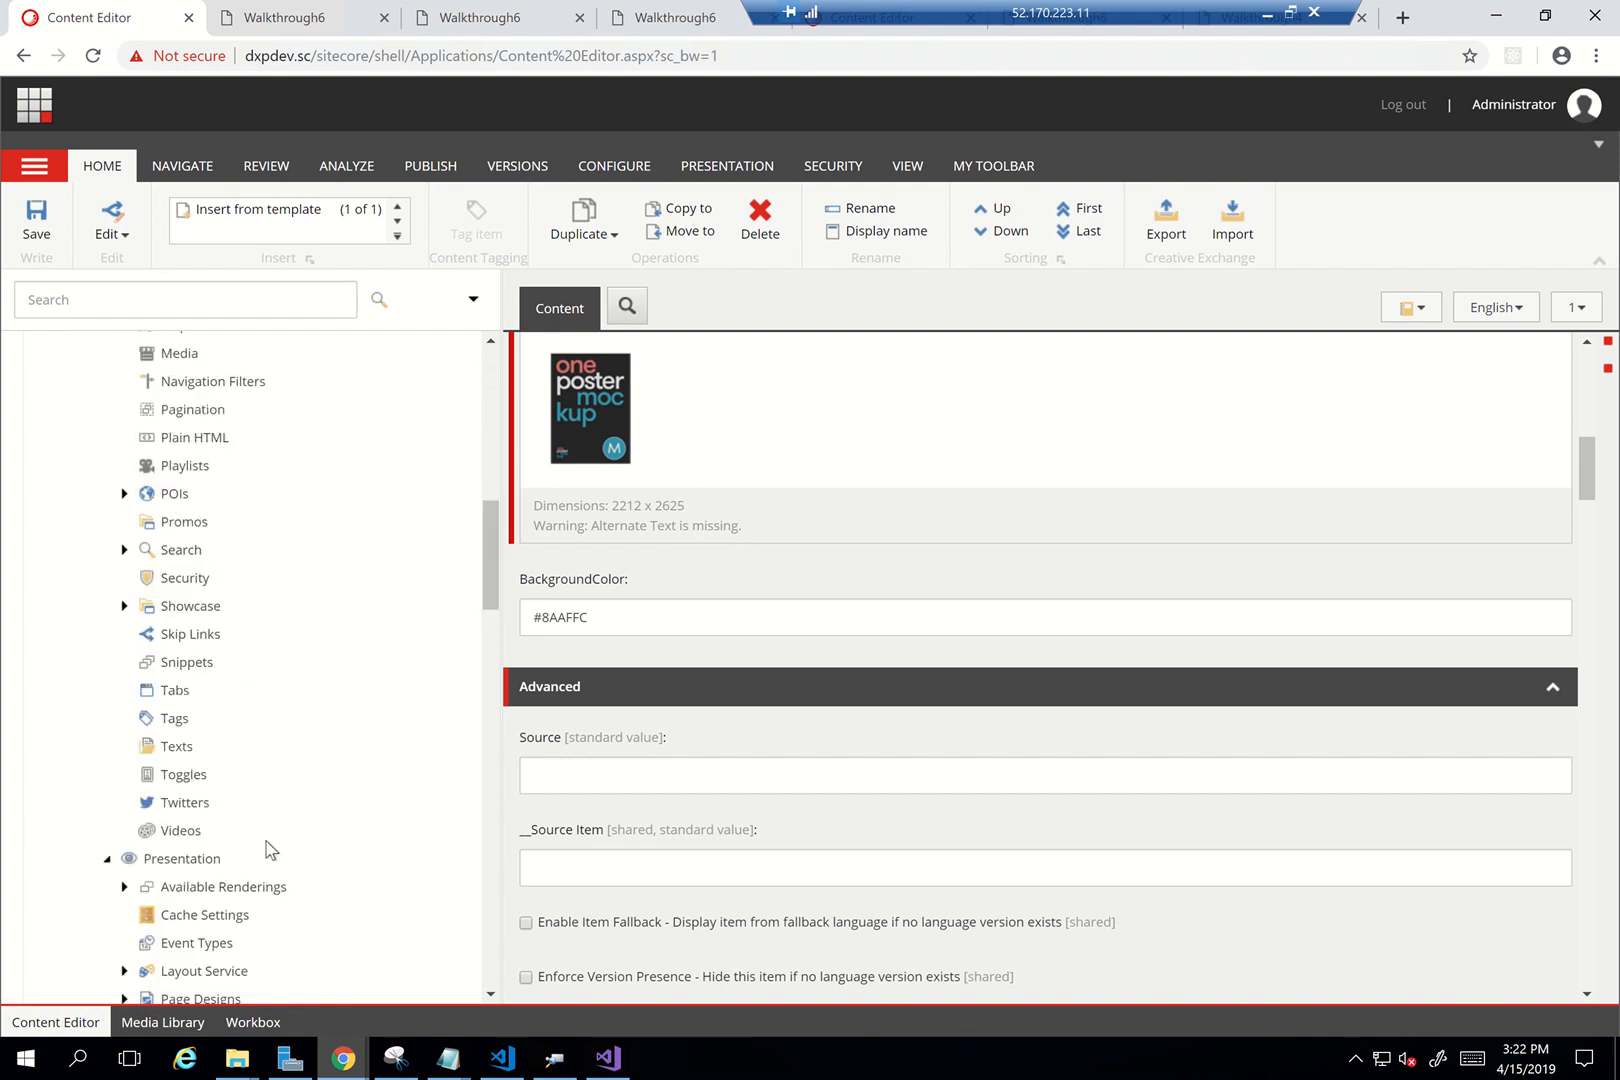
{"action": "scroll", "coordinate": [268, 851], "scroll_direction": "down", "scroll_amount": 3}
{"action": "scroll", "coordinate": [289, 908], "scroll_direction": "down", "scroll_amount": 3}
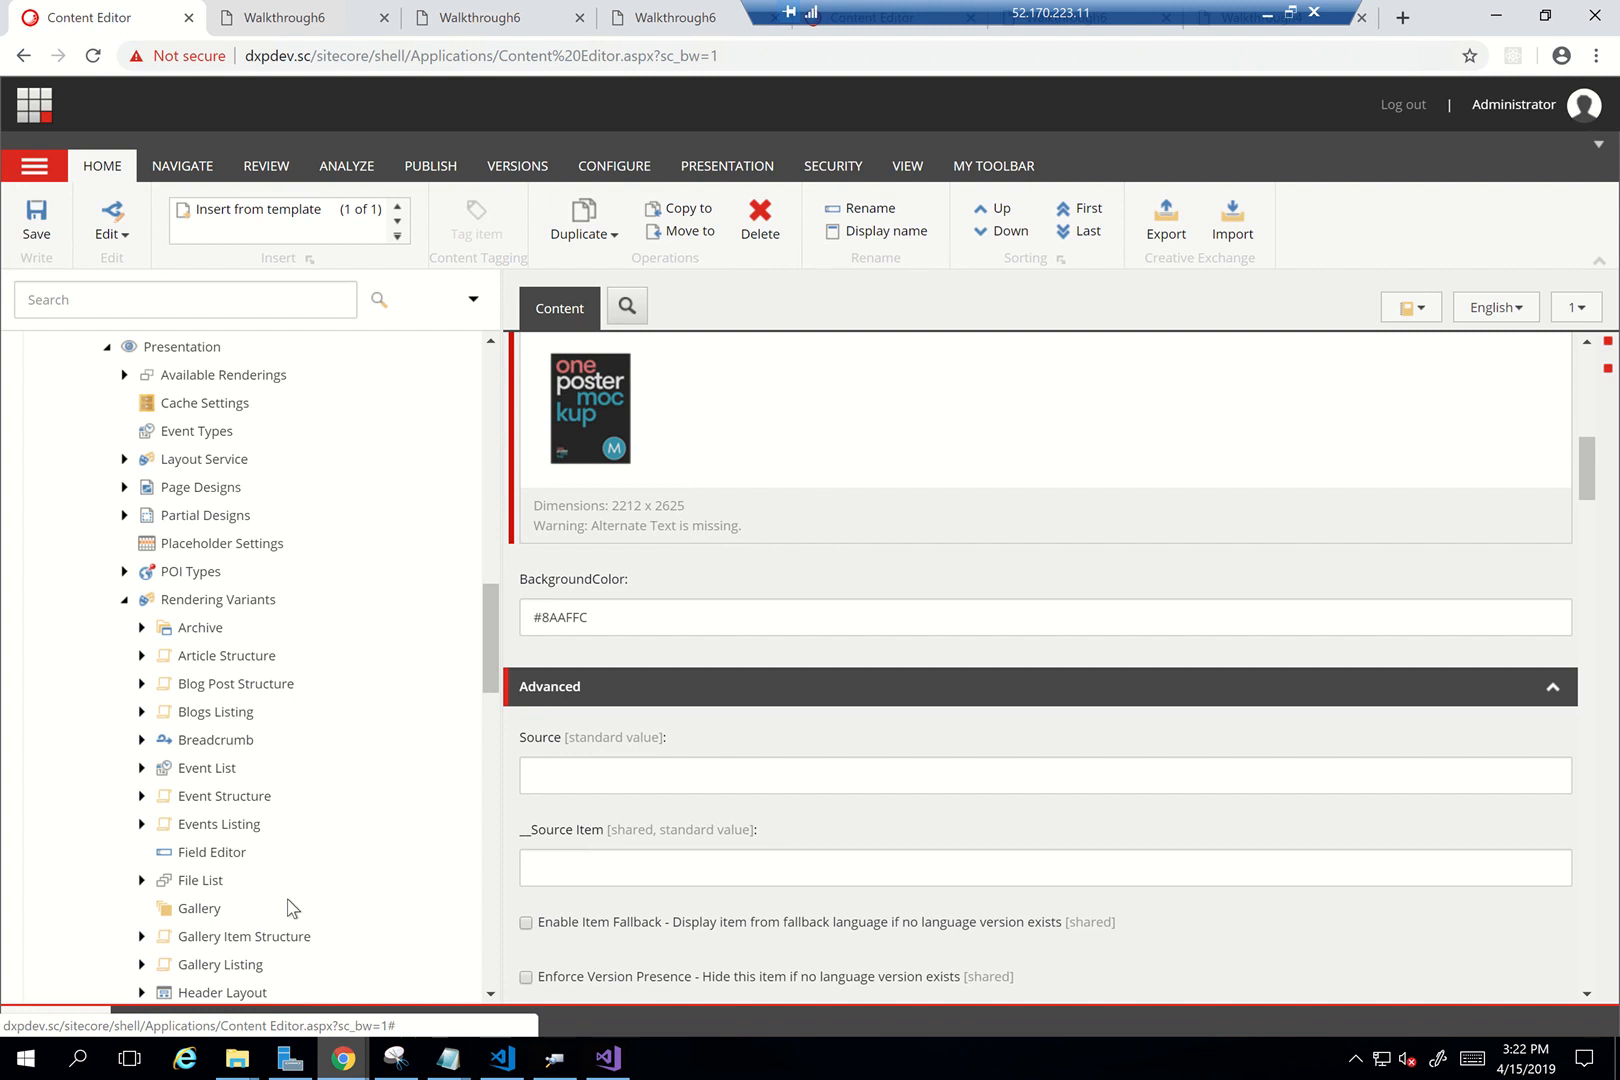
{"action": "scroll", "coordinate": [338, 895], "scroll_direction": "down", "scroll_amount": 3}
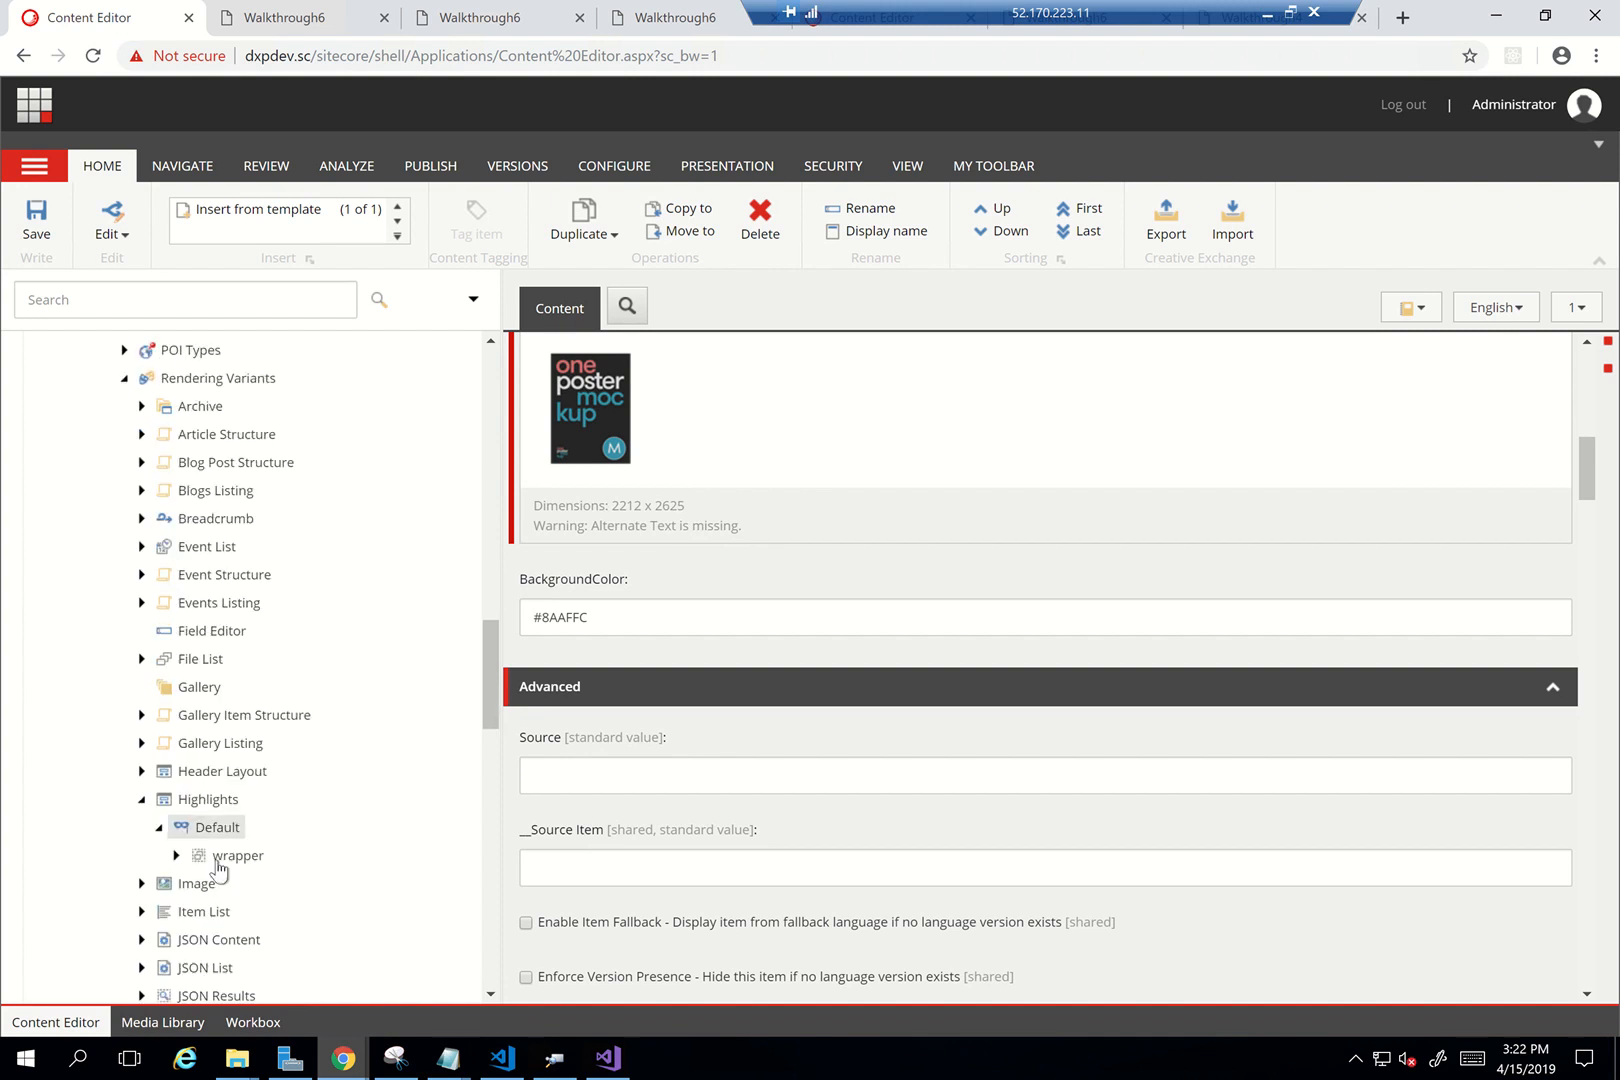
{"action": "left_click", "coordinate": [200, 858]}
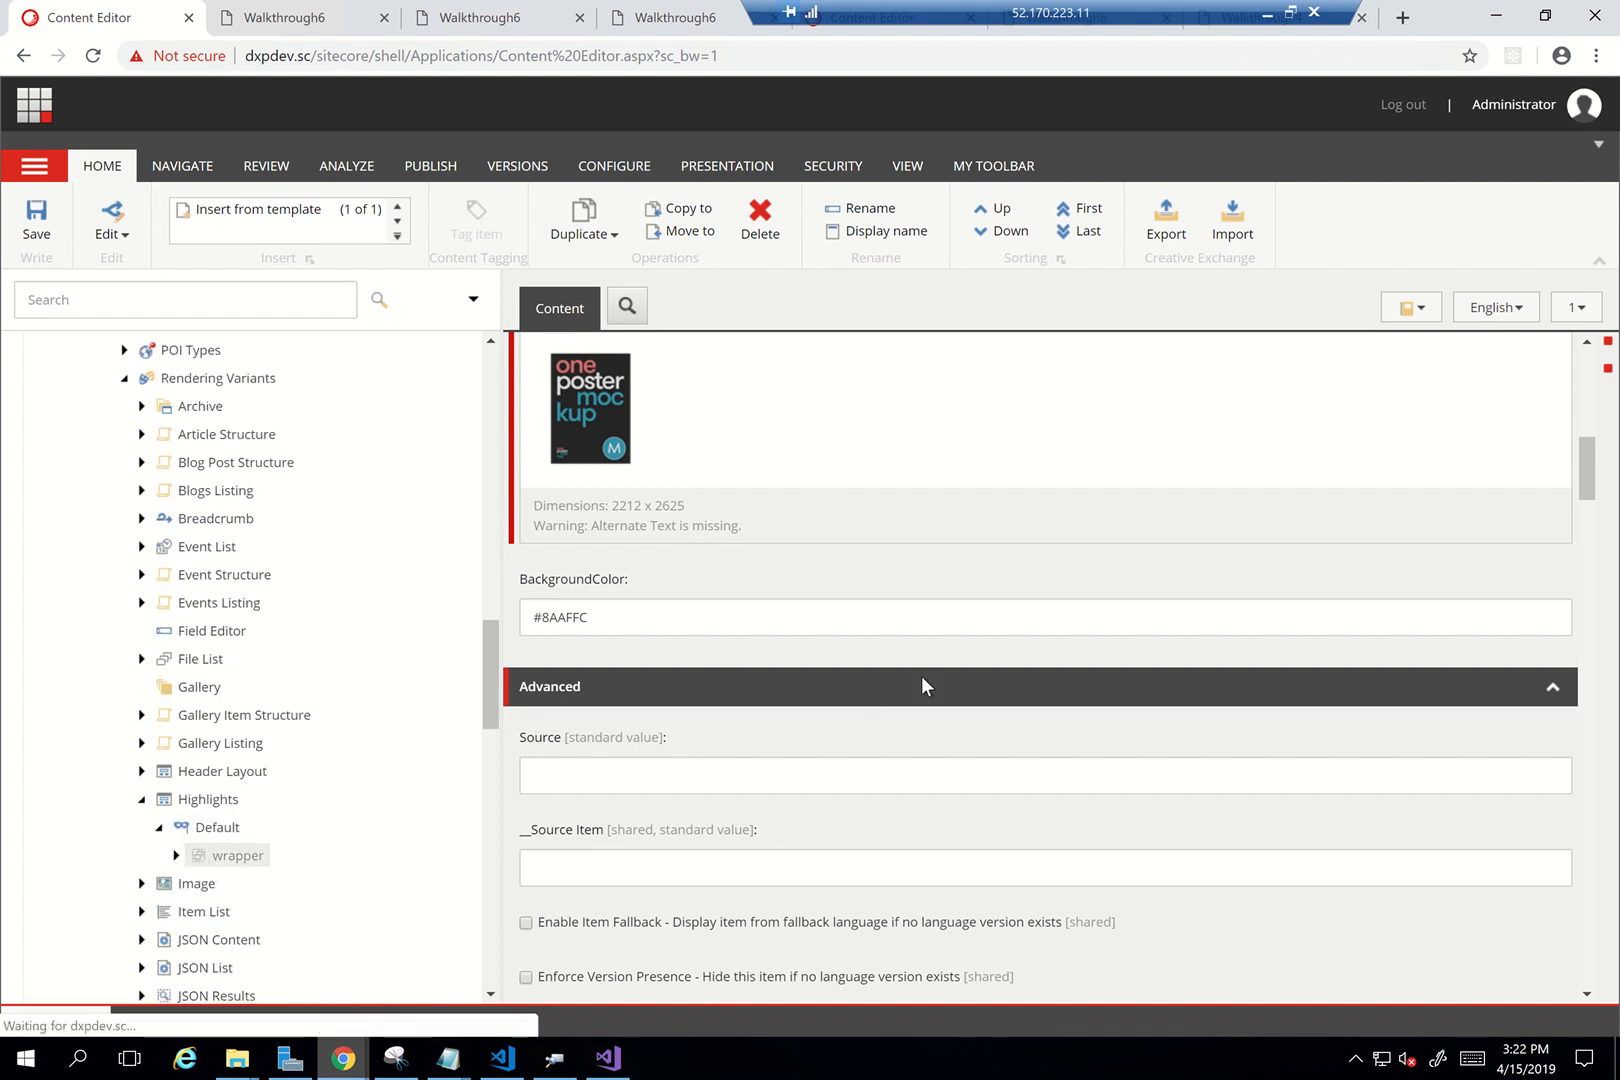
Review the wrapper's style attribute background-color: $(BackgroundColor);, highlighting the BackgroundColor token
{"action": "scroll", "coordinate": [903, 724], "scroll_direction": "up", "scroll_amount": 4}
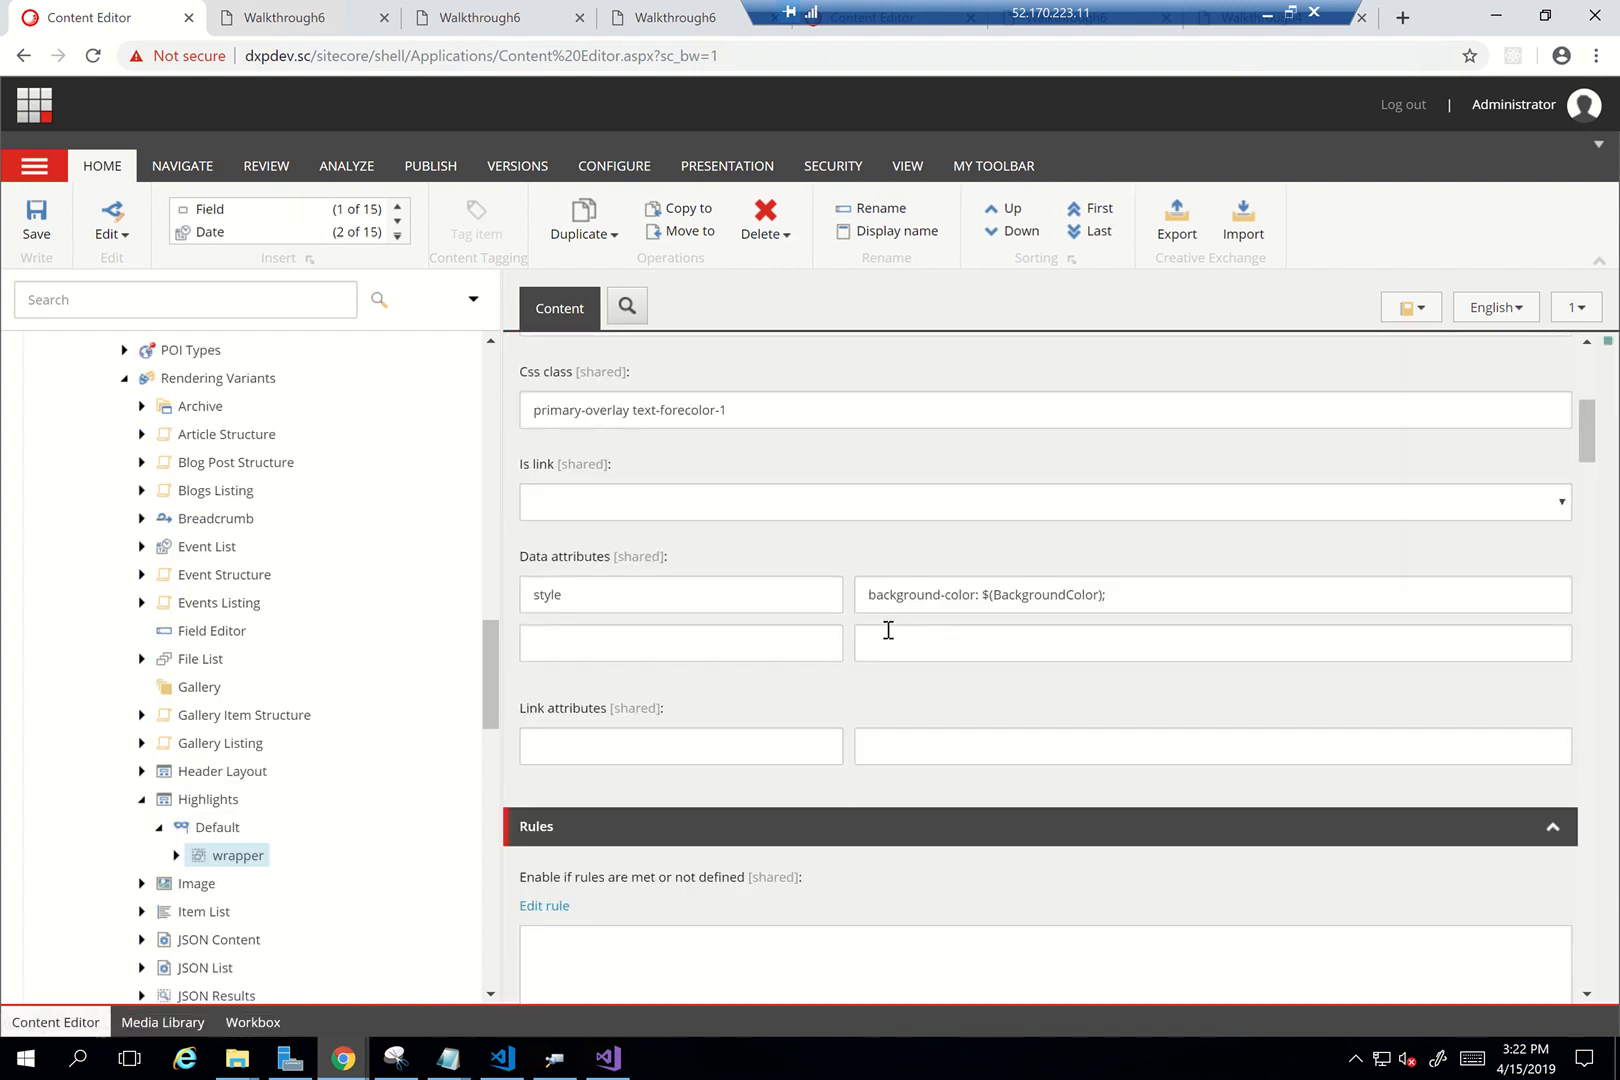
{"action": "left_click_drag", "start_coordinate": [899, 597], "coordinate": [1180, 590]}
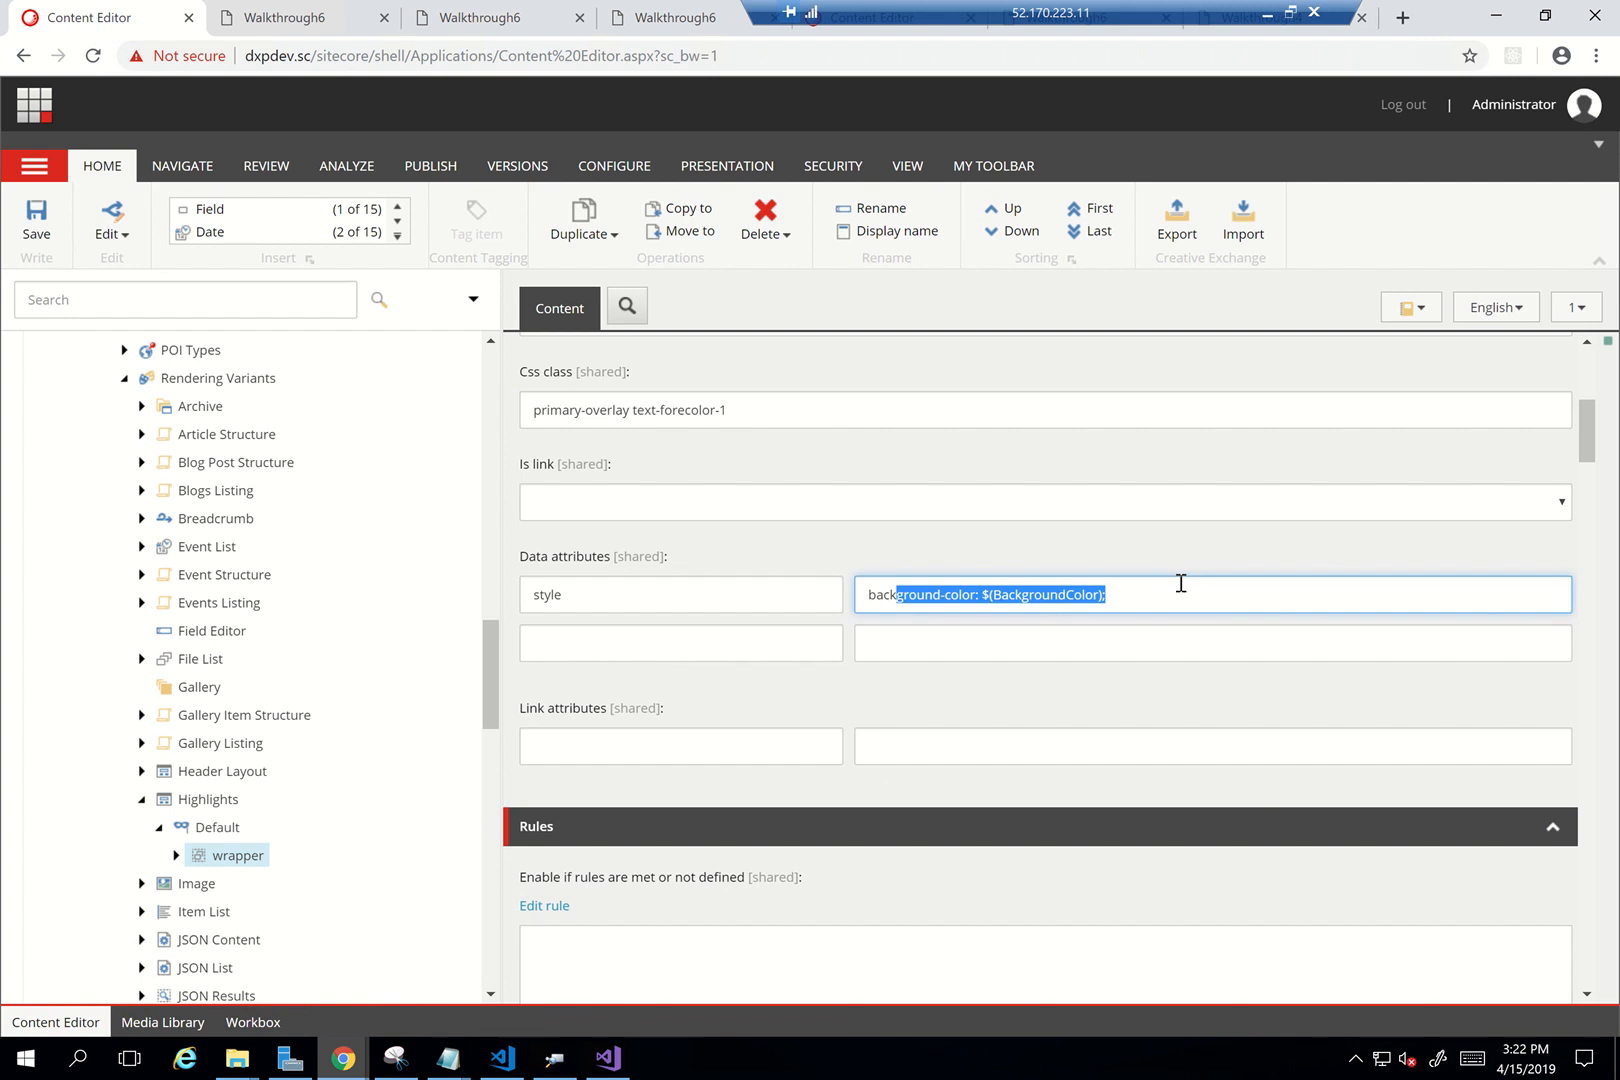
{"action": "left_click", "coordinate": [987, 596]}
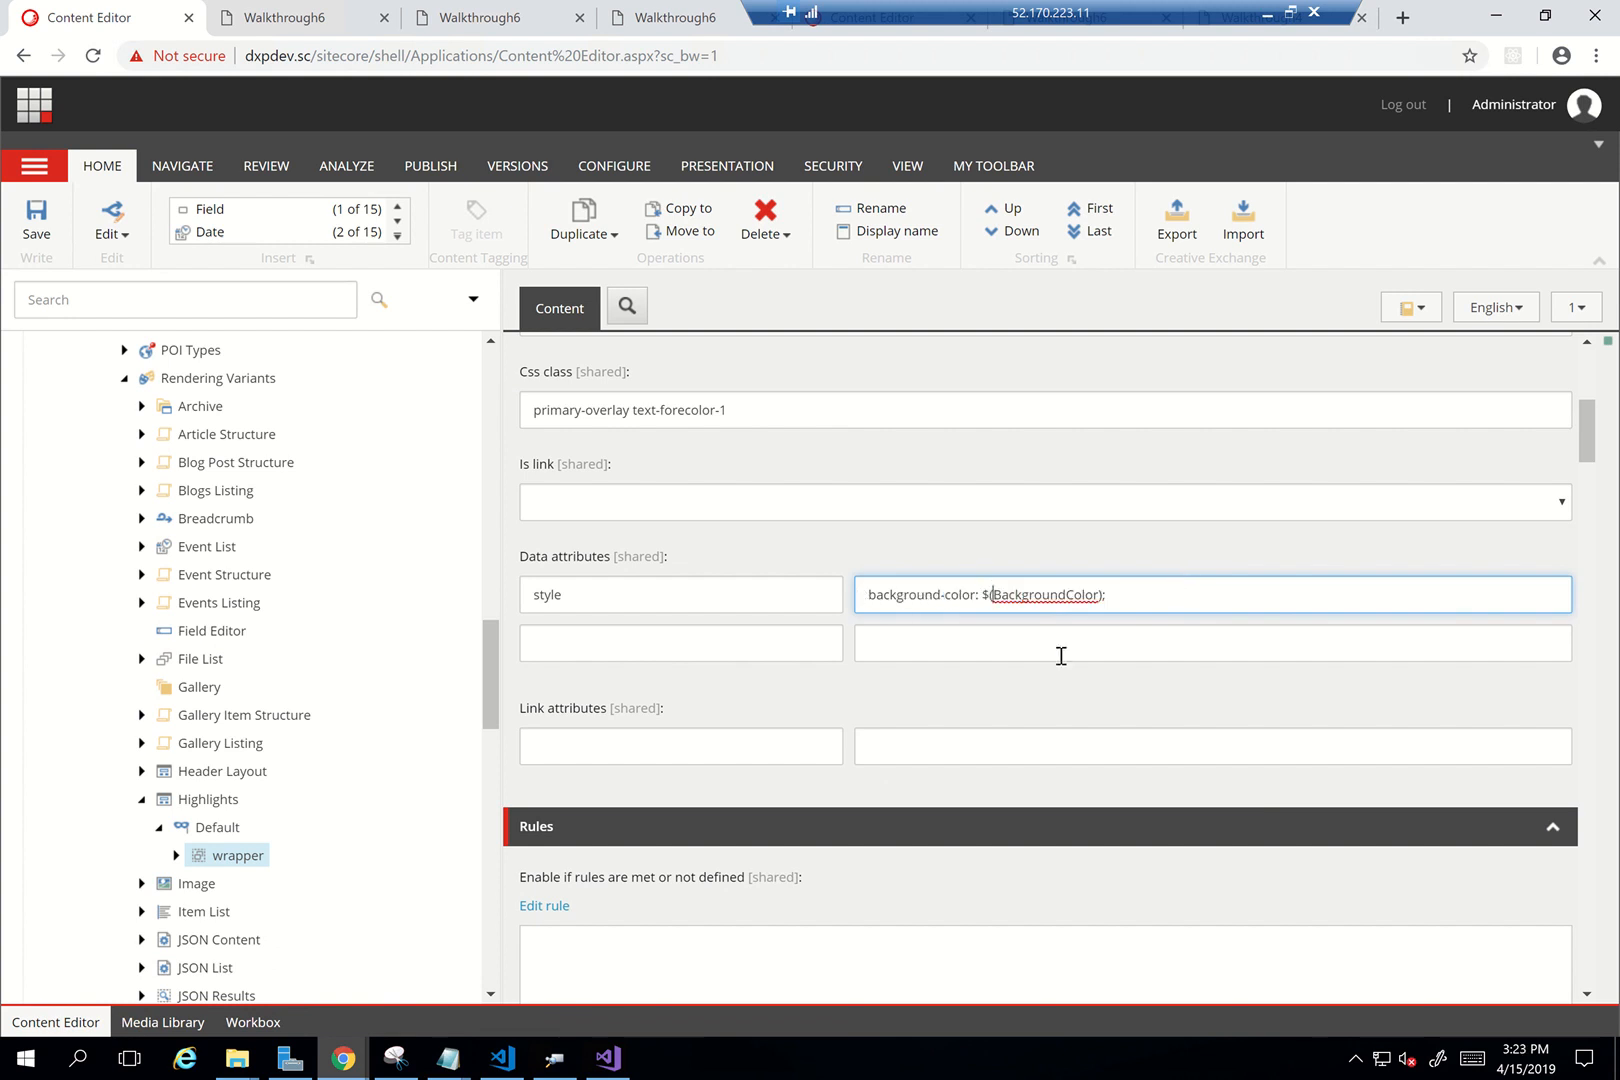
{"action": "key", "text": "shift+Right"}
{"action": "key", "text": "shift+Right"}
{"action": "key", "text": "shift+Right"}
{"action": "key", "text": "shift+Right"}
{"action": "key", "text": "shift+Right"}
{"action": "key", "text": "shift+Right"}
{"action": "key", "text": "shift+Right"}
{"action": "key", "text": "shift+Right"}
{"action": "left_click_drag", "start_coordinate": [981, 597], "coordinate": [1155, 598]}
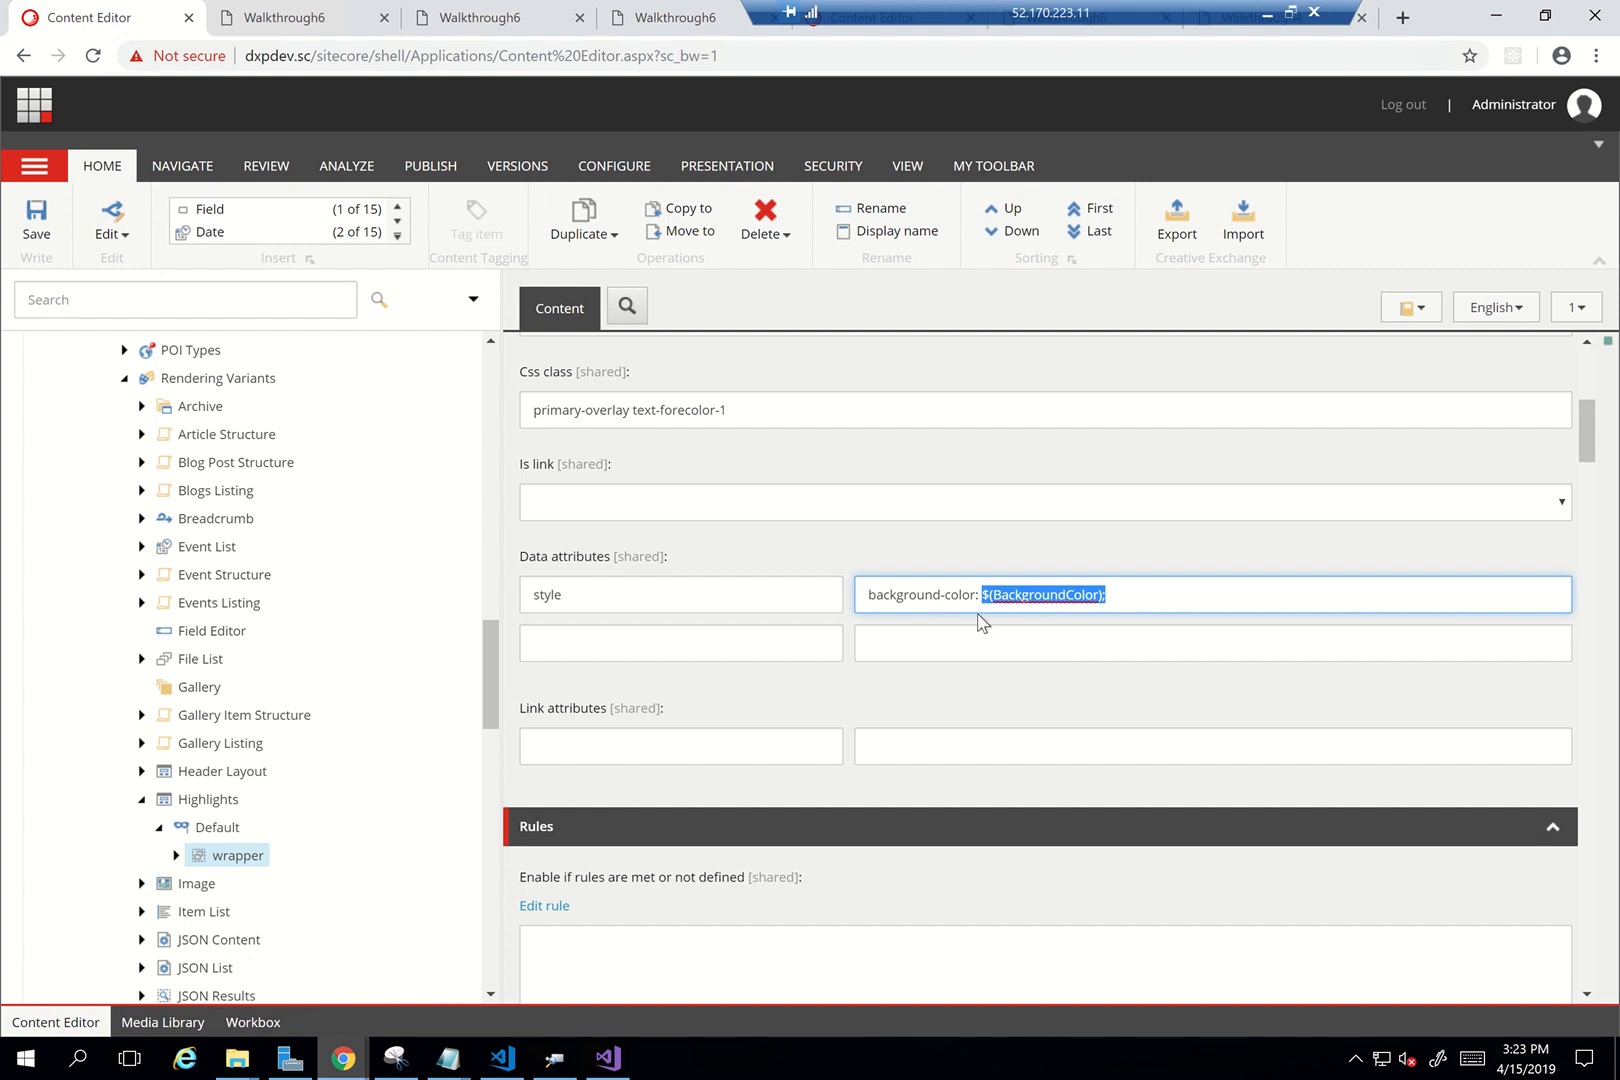
{"action": "double_click", "coordinate": [1027, 591]}
{"action": "left_click", "coordinate": [300, 18]}
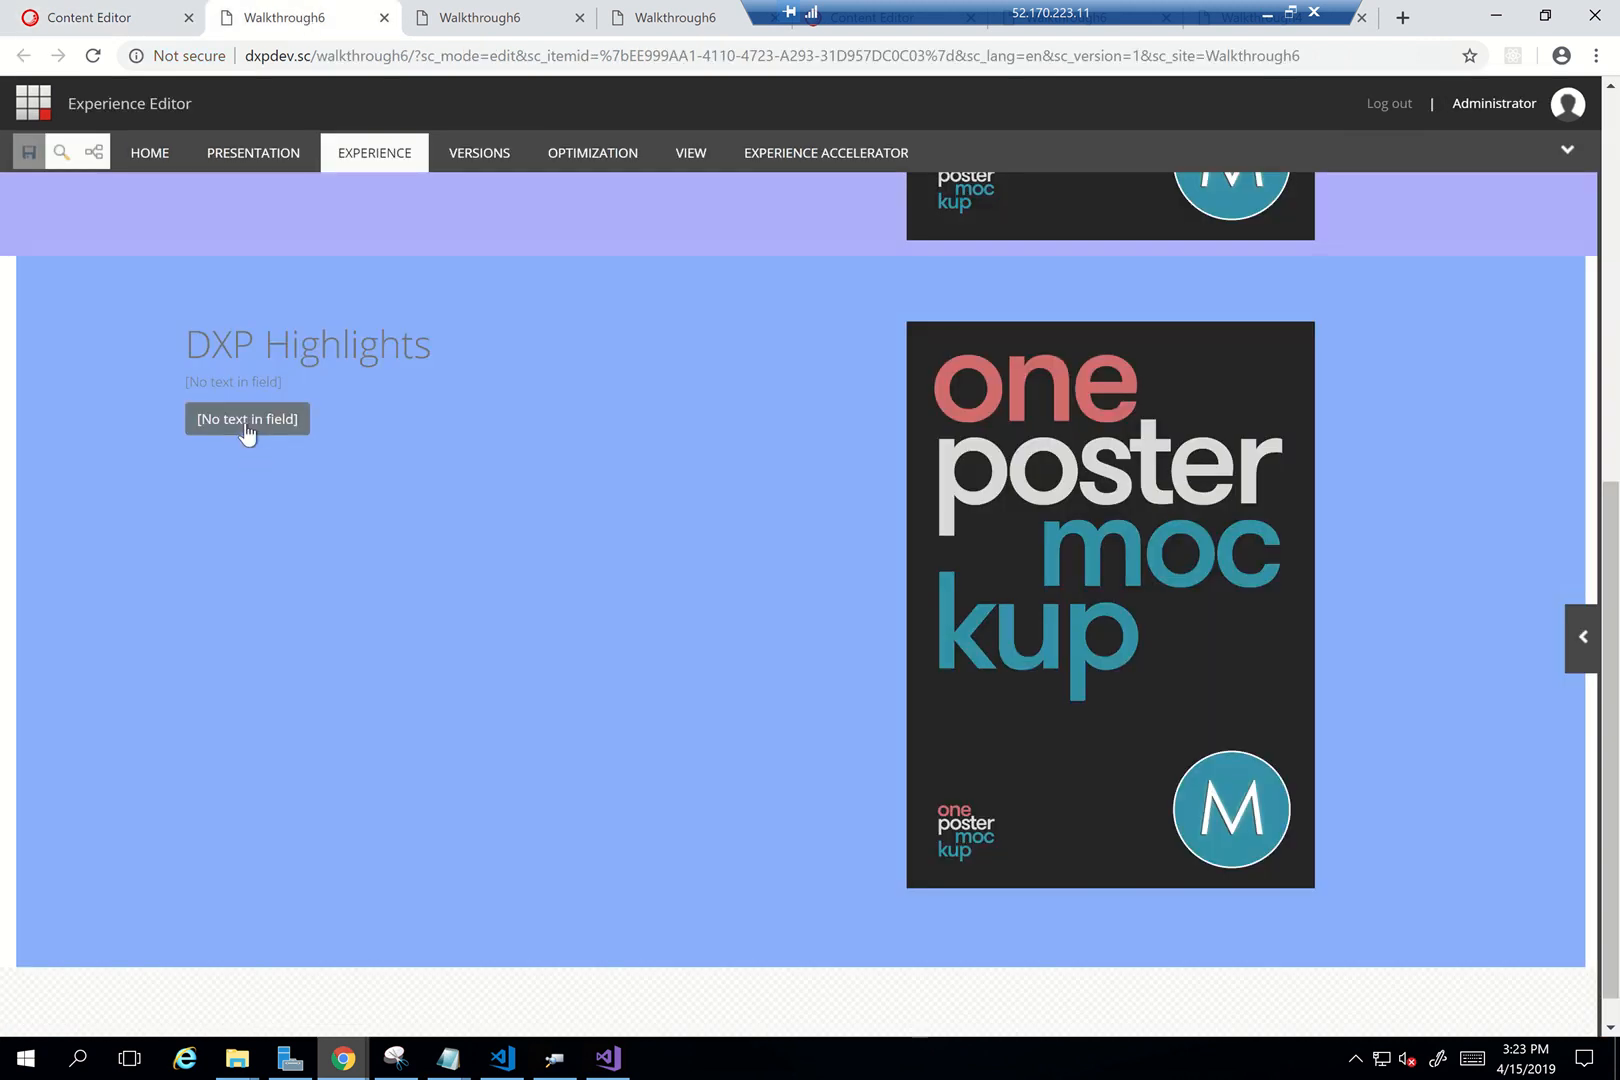
Add a 'Read More' link to the About Us page in the empty link field and save
{"action": "left_click", "coordinate": [247, 432]}
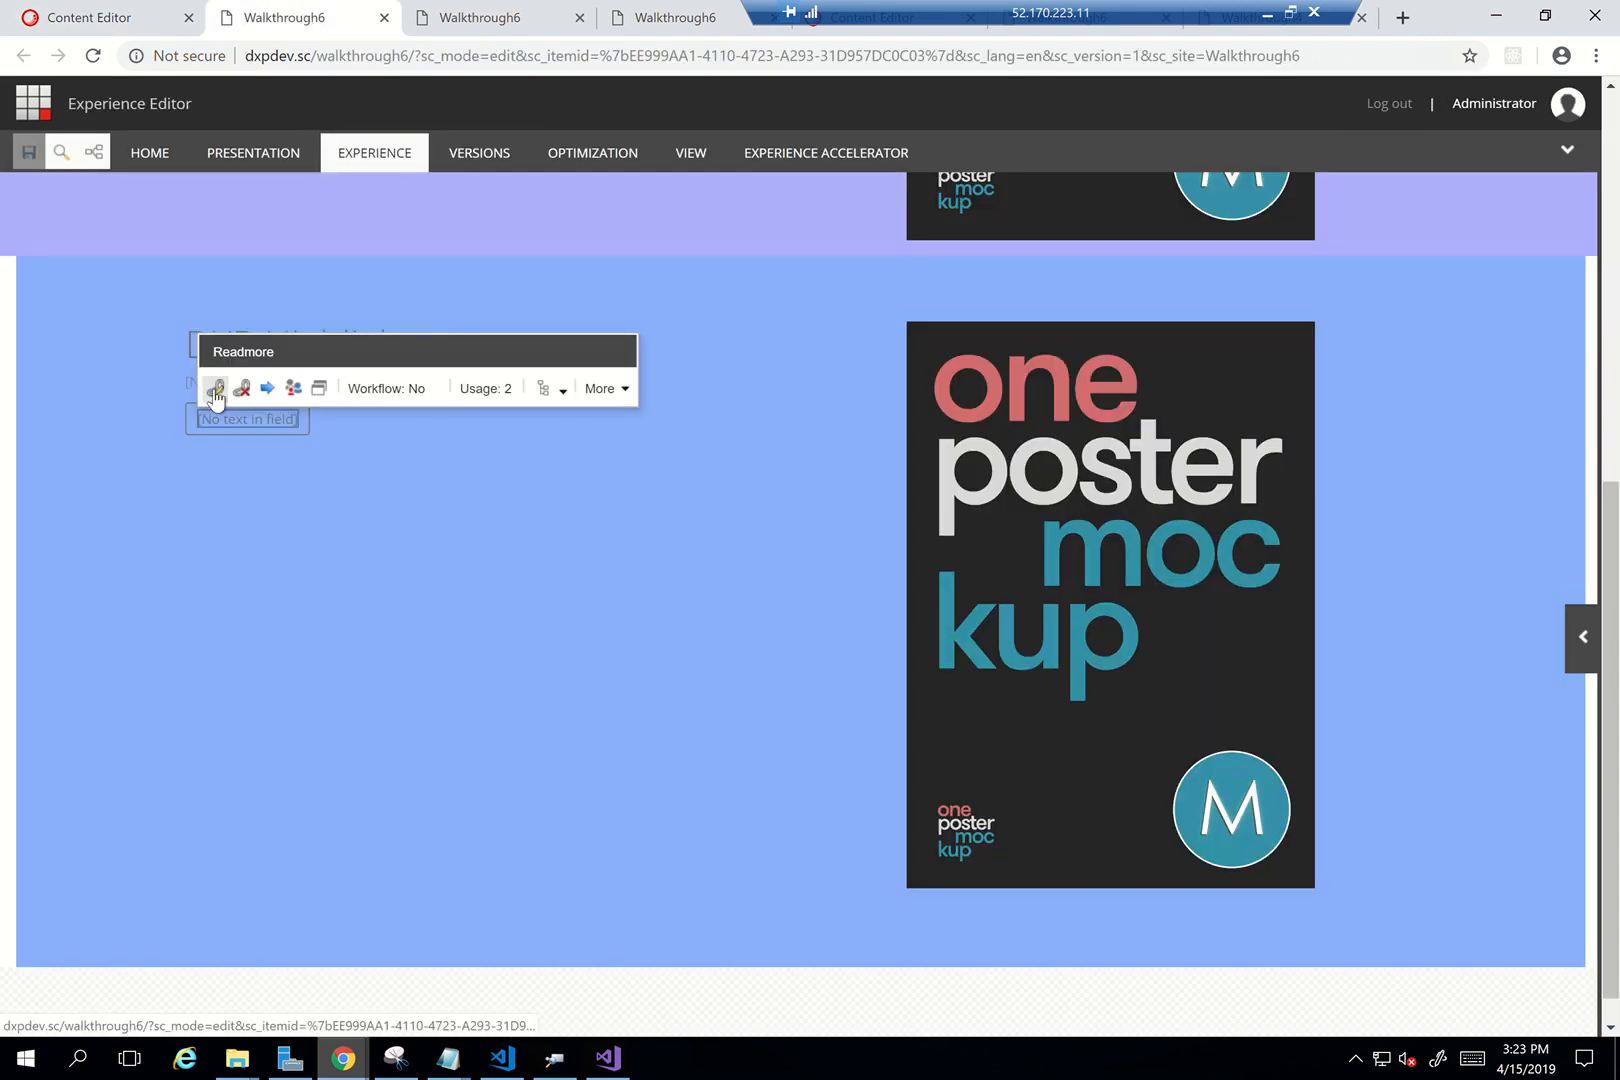
{"action": "left_click", "coordinate": [215, 390]}
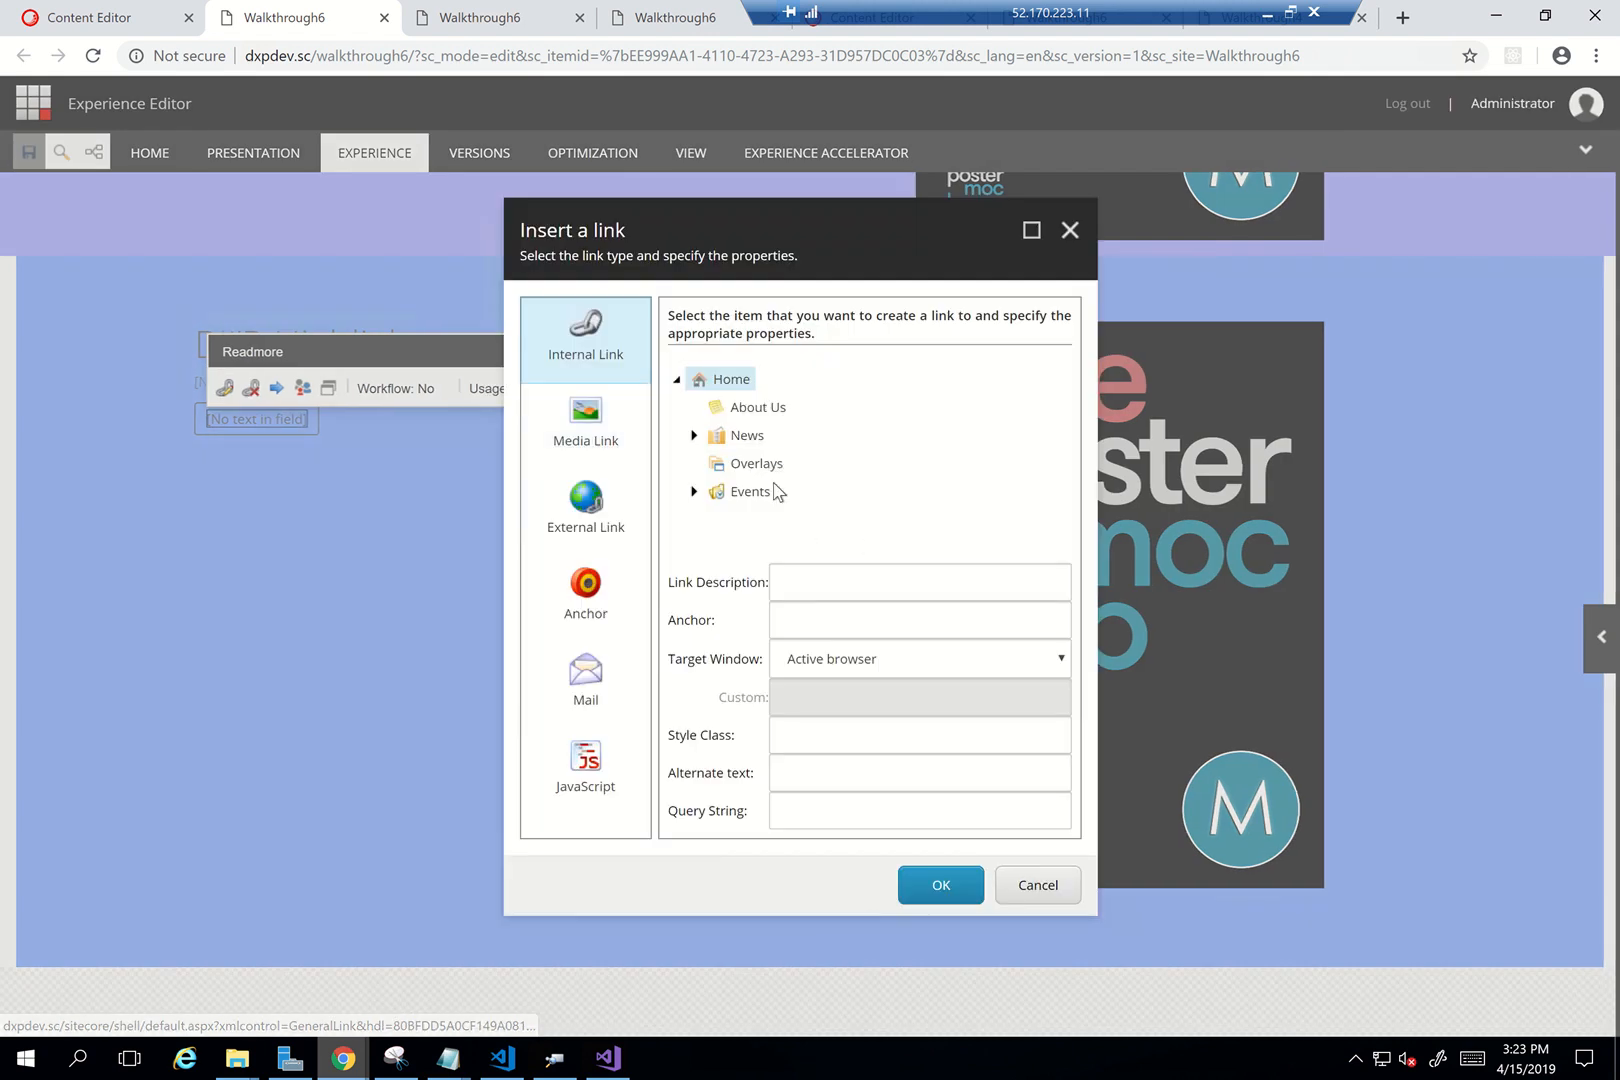
{"action": "left_click", "coordinate": [824, 584]}
{"action": "type", "text": "Rea"}
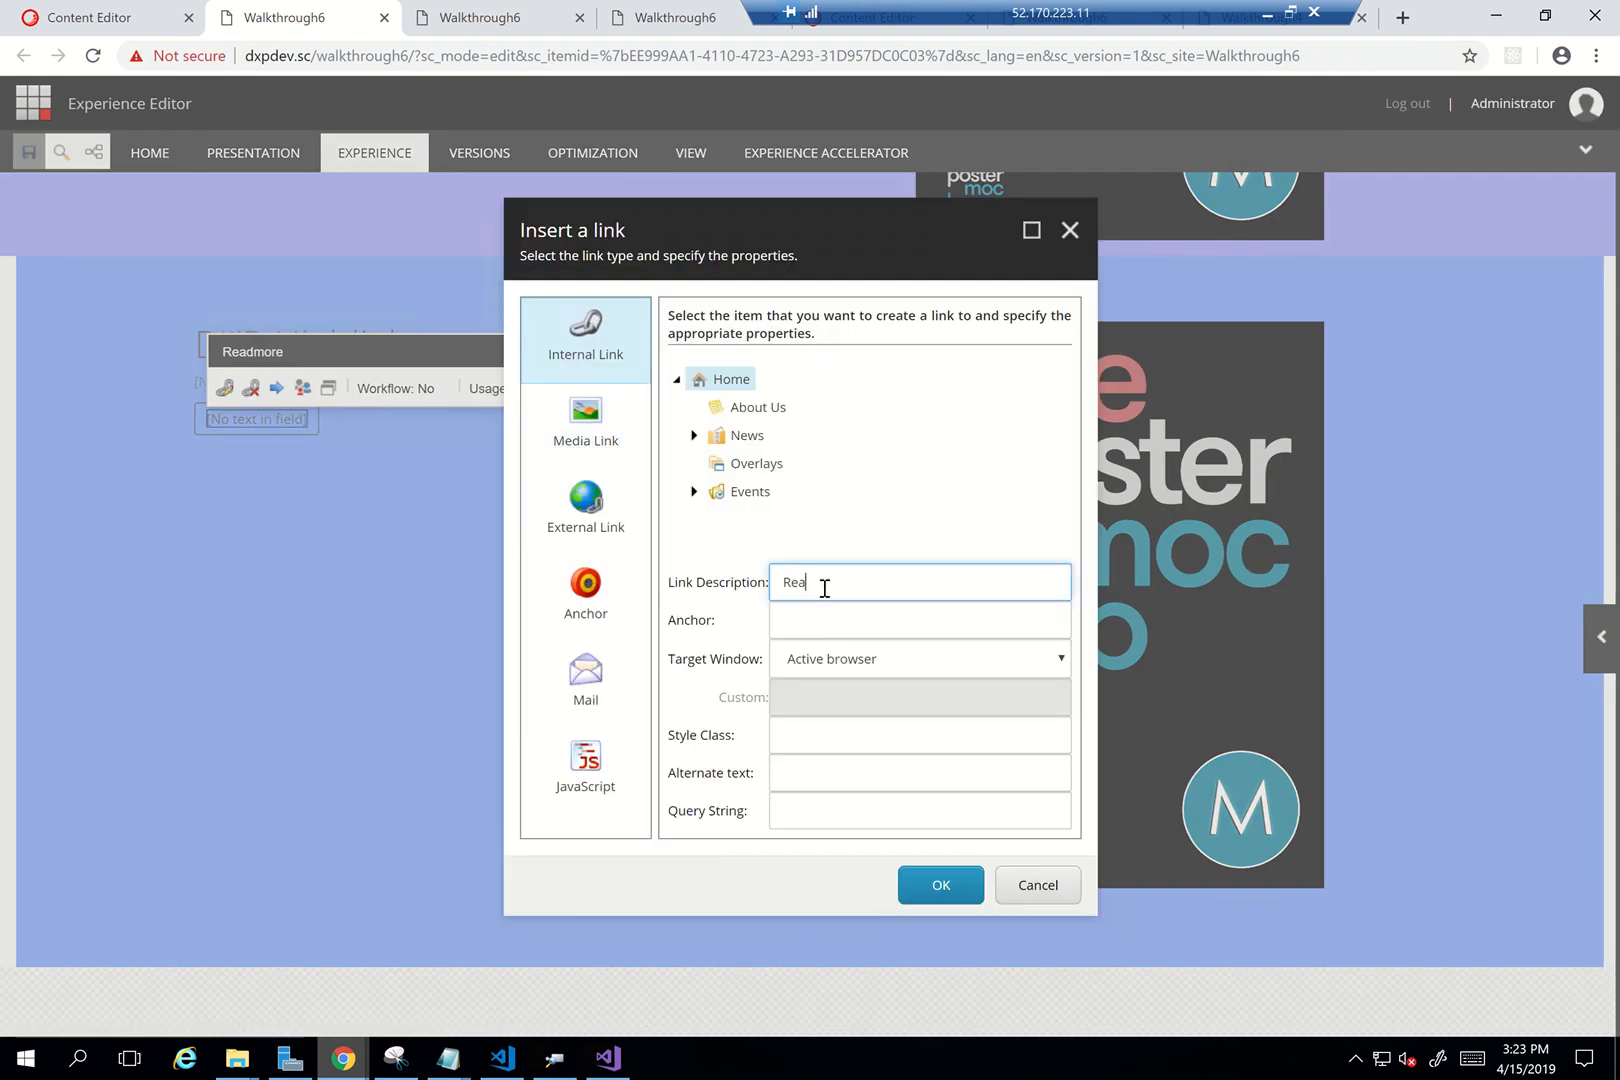
{"action": "type", "text": "d More"}
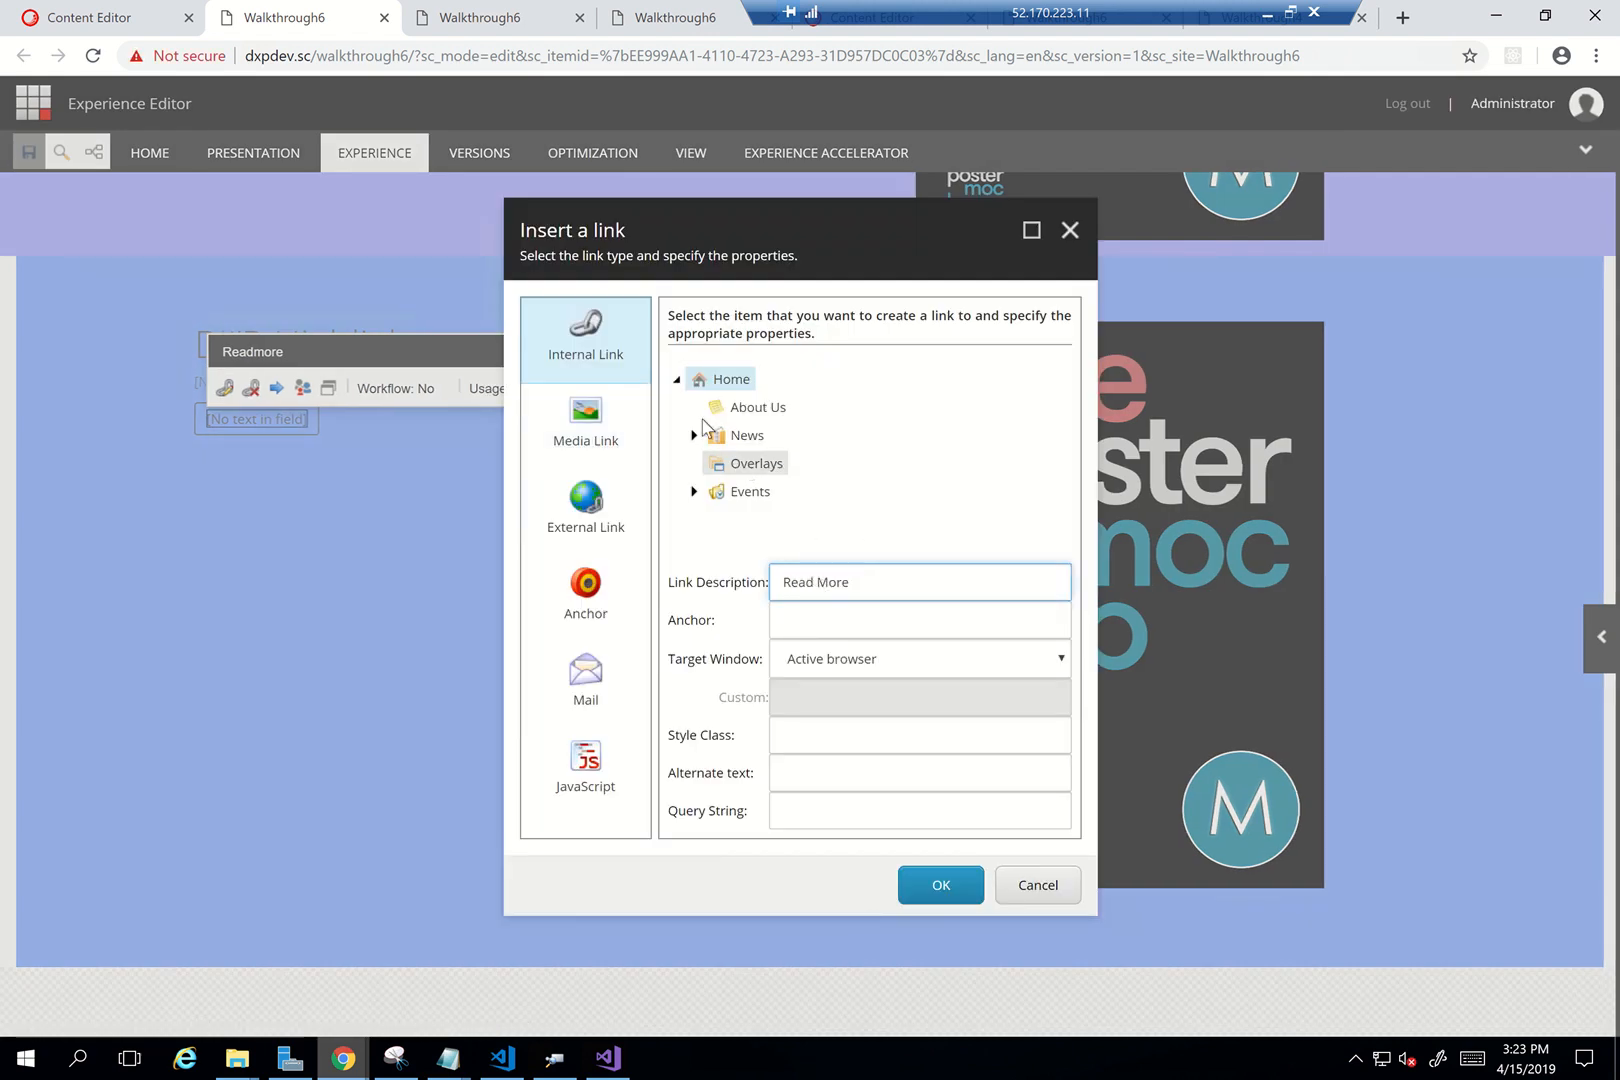
{"action": "left_click", "coordinate": [745, 407]}
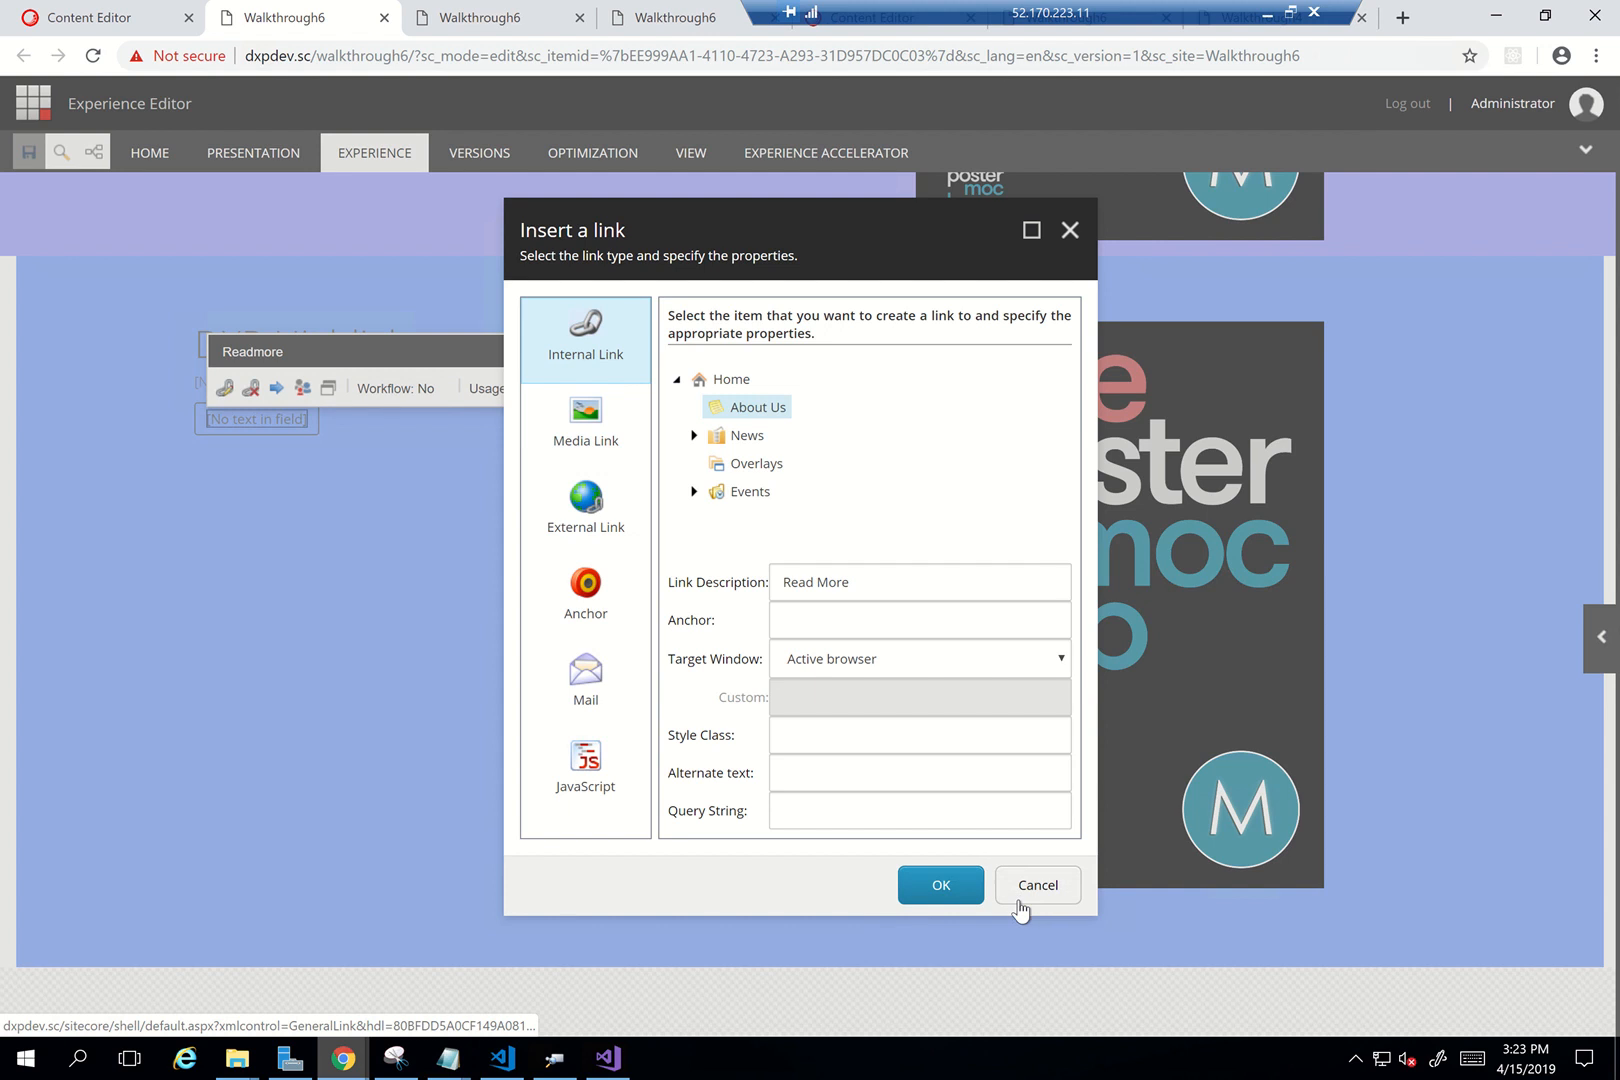
{"action": "left_click", "coordinate": [962, 886]}
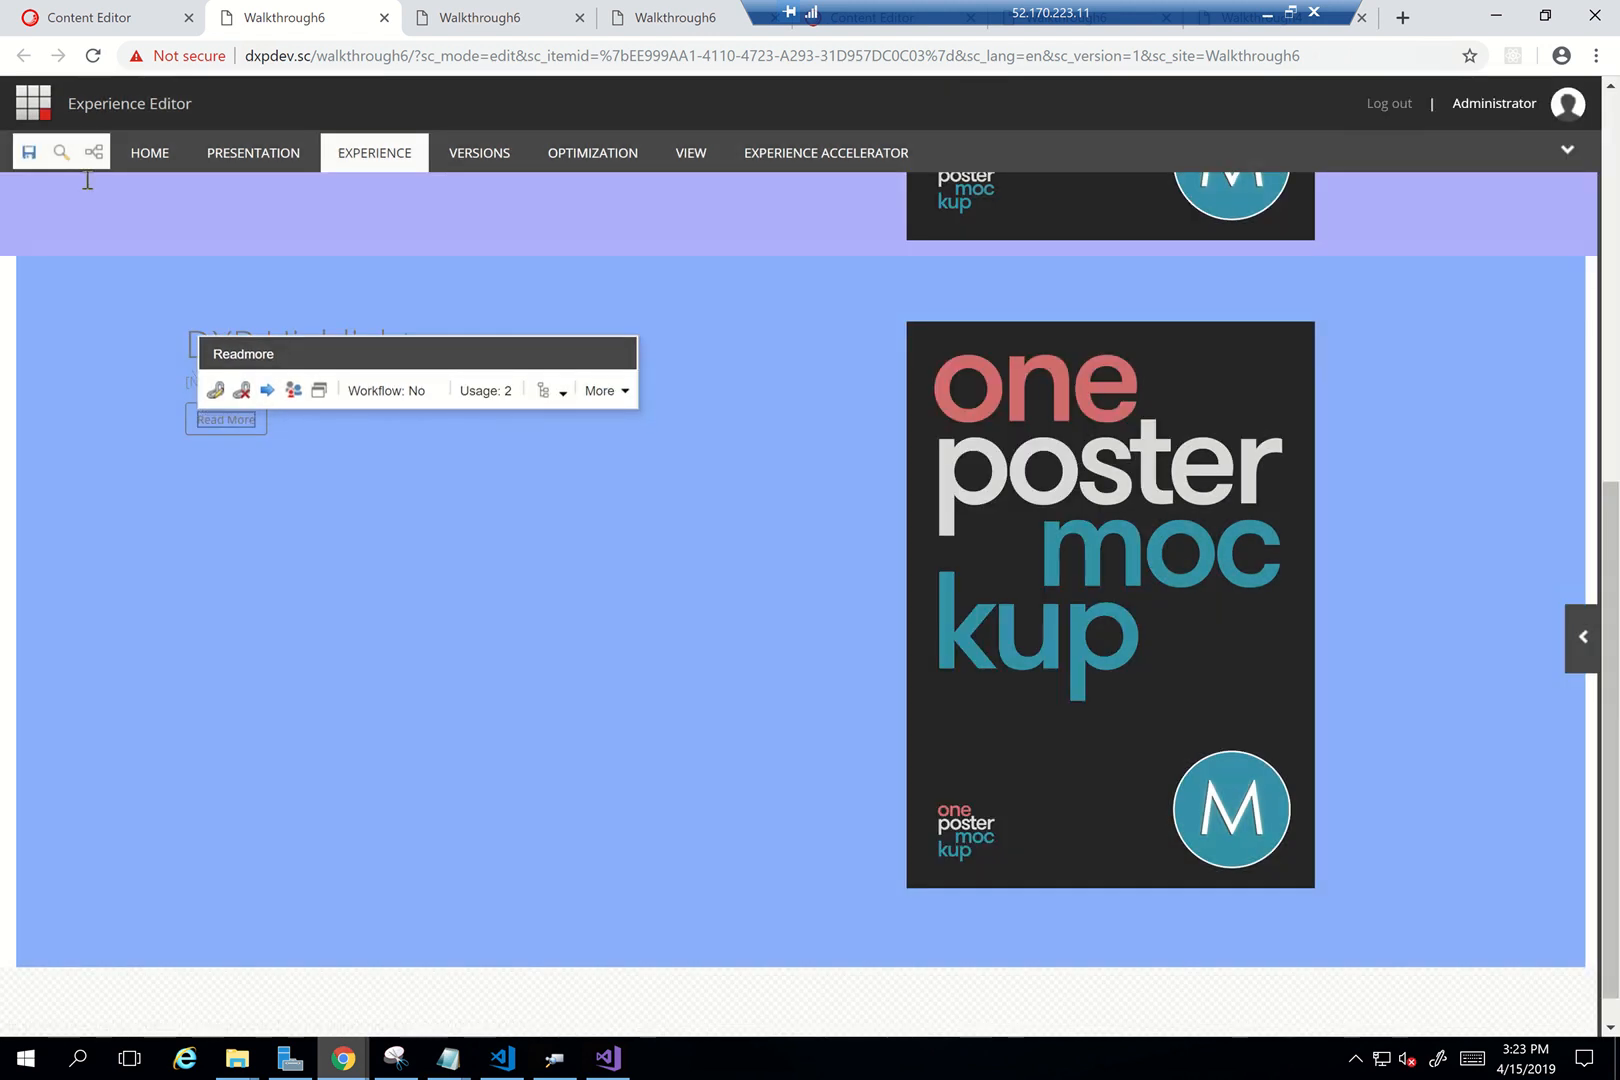
{"action": "left_click", "coordinate": [28, 155]}
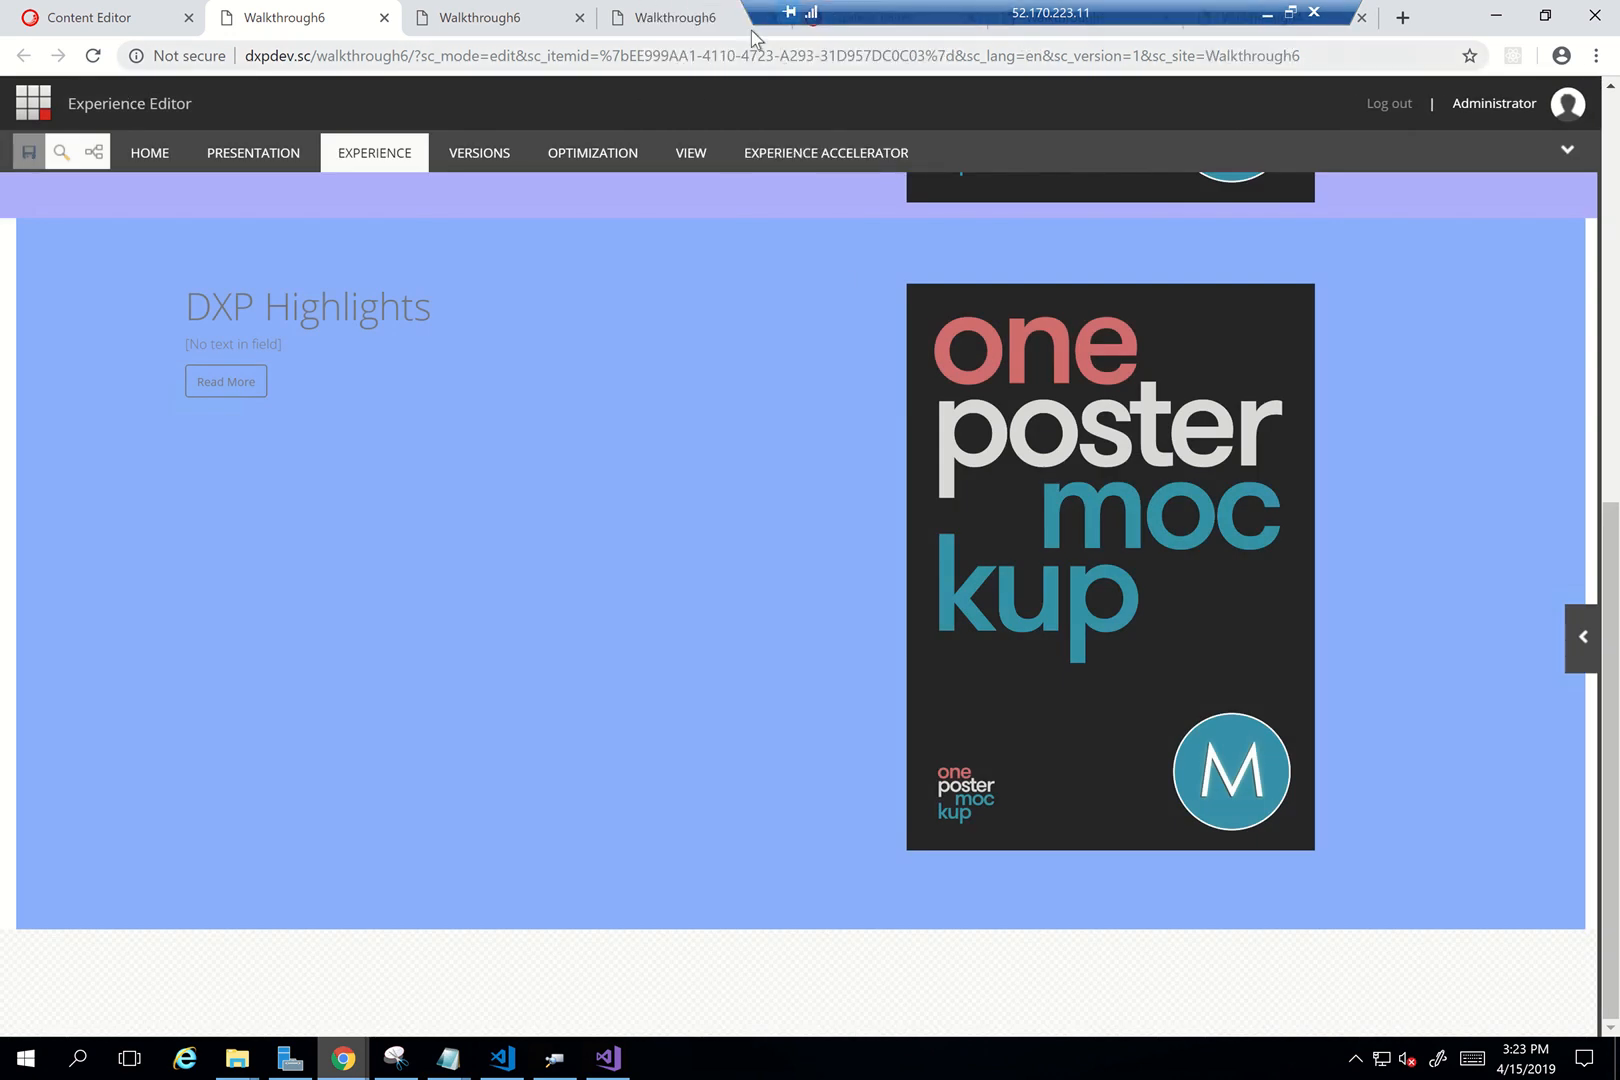
Open the LinkedIn article on triggering a Sitecore goal via the URL with sc_trk
{"action": "mouse_move", "coordinate": [740, 20]}
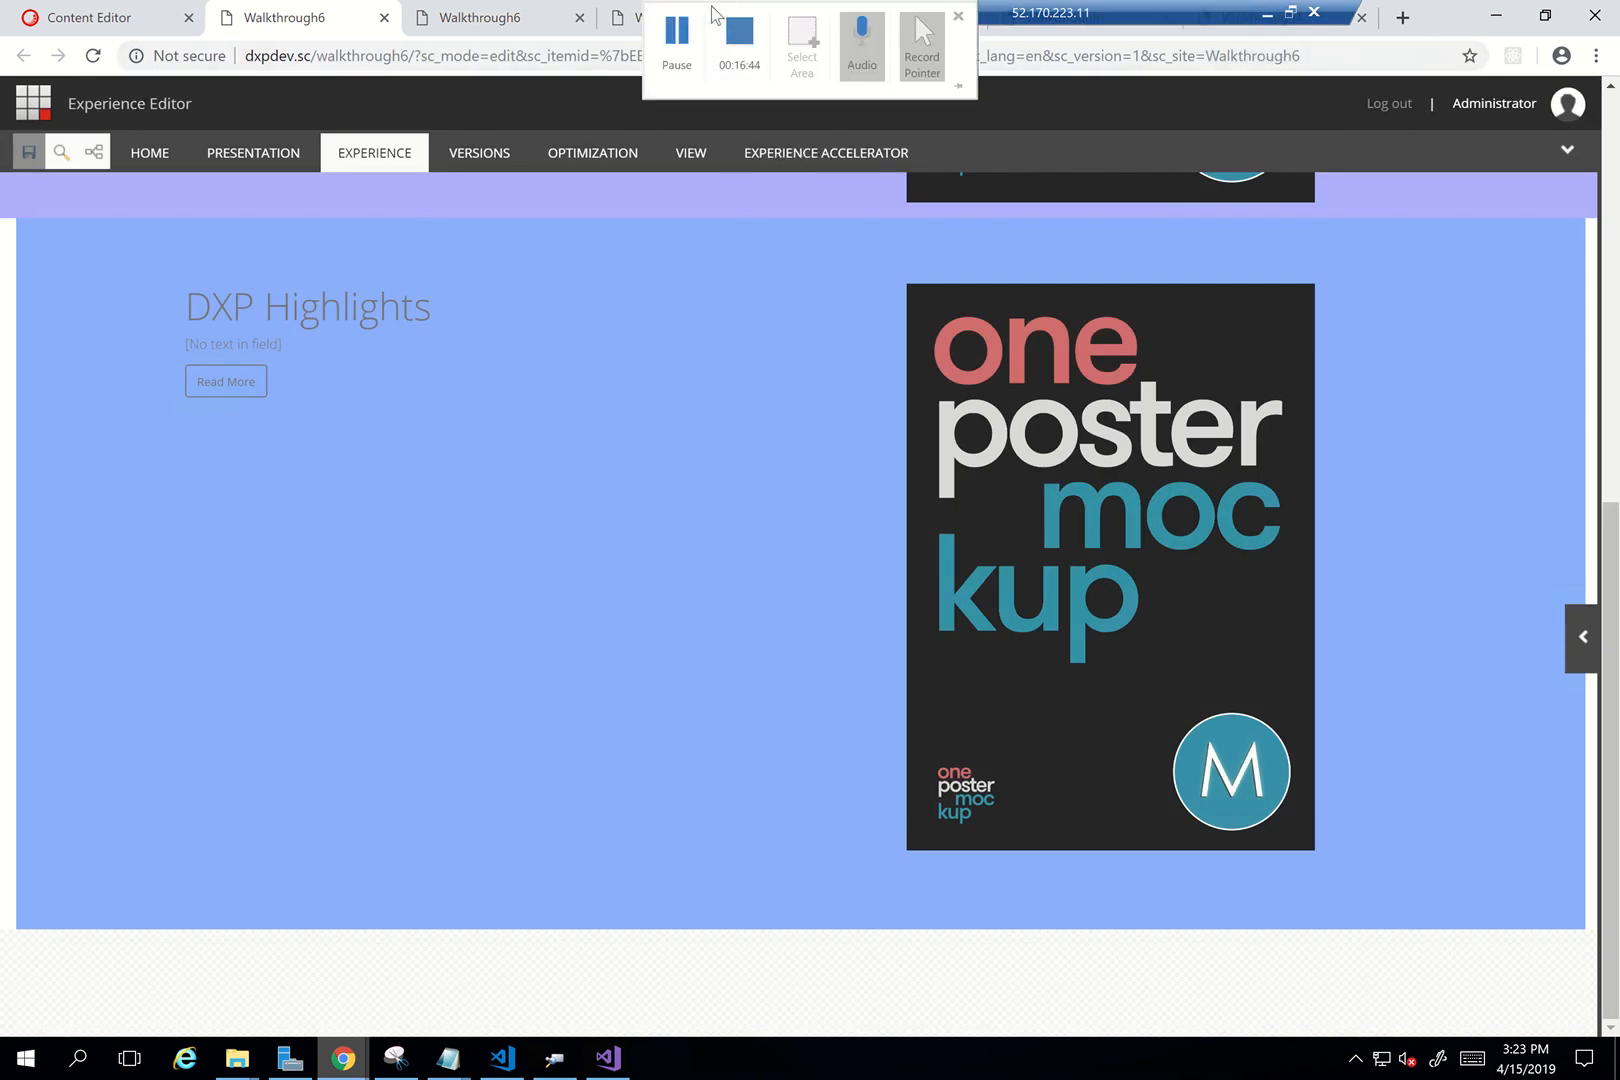
{"action": "left_click", "coordinate": [666, 41]}
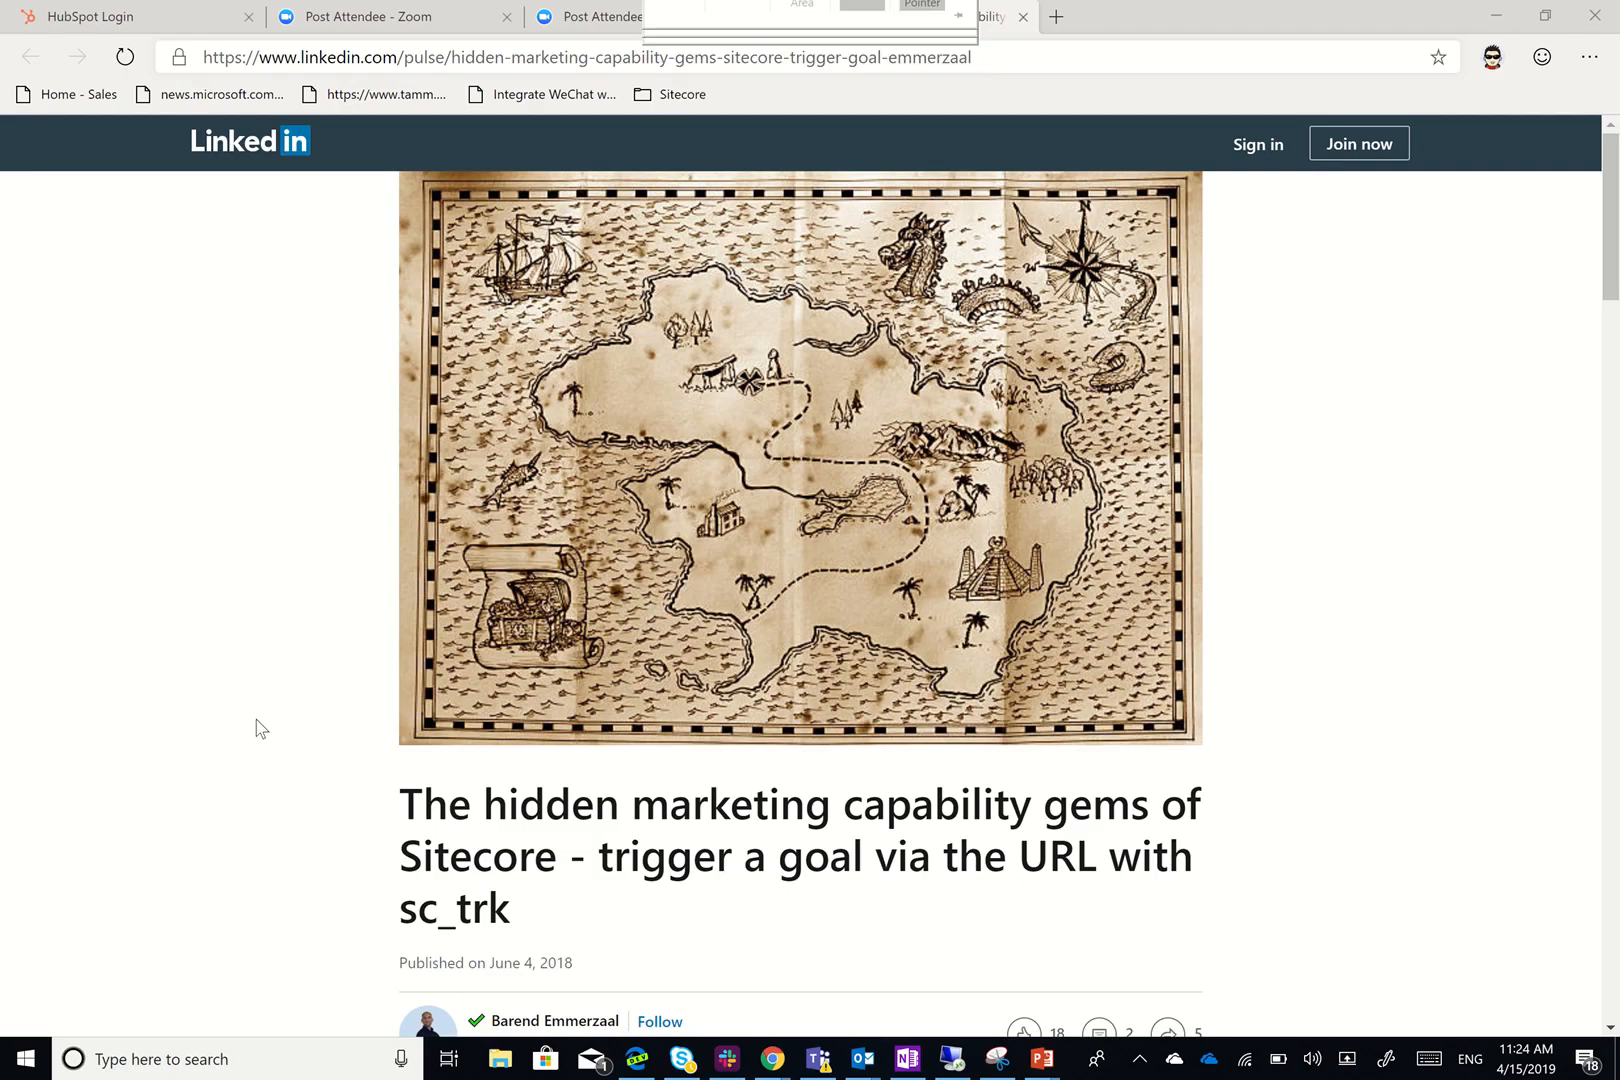
{"action": "scroll", "coordinate": [257, 727], "scroll_direction": "down", "scroll_amount": 3}
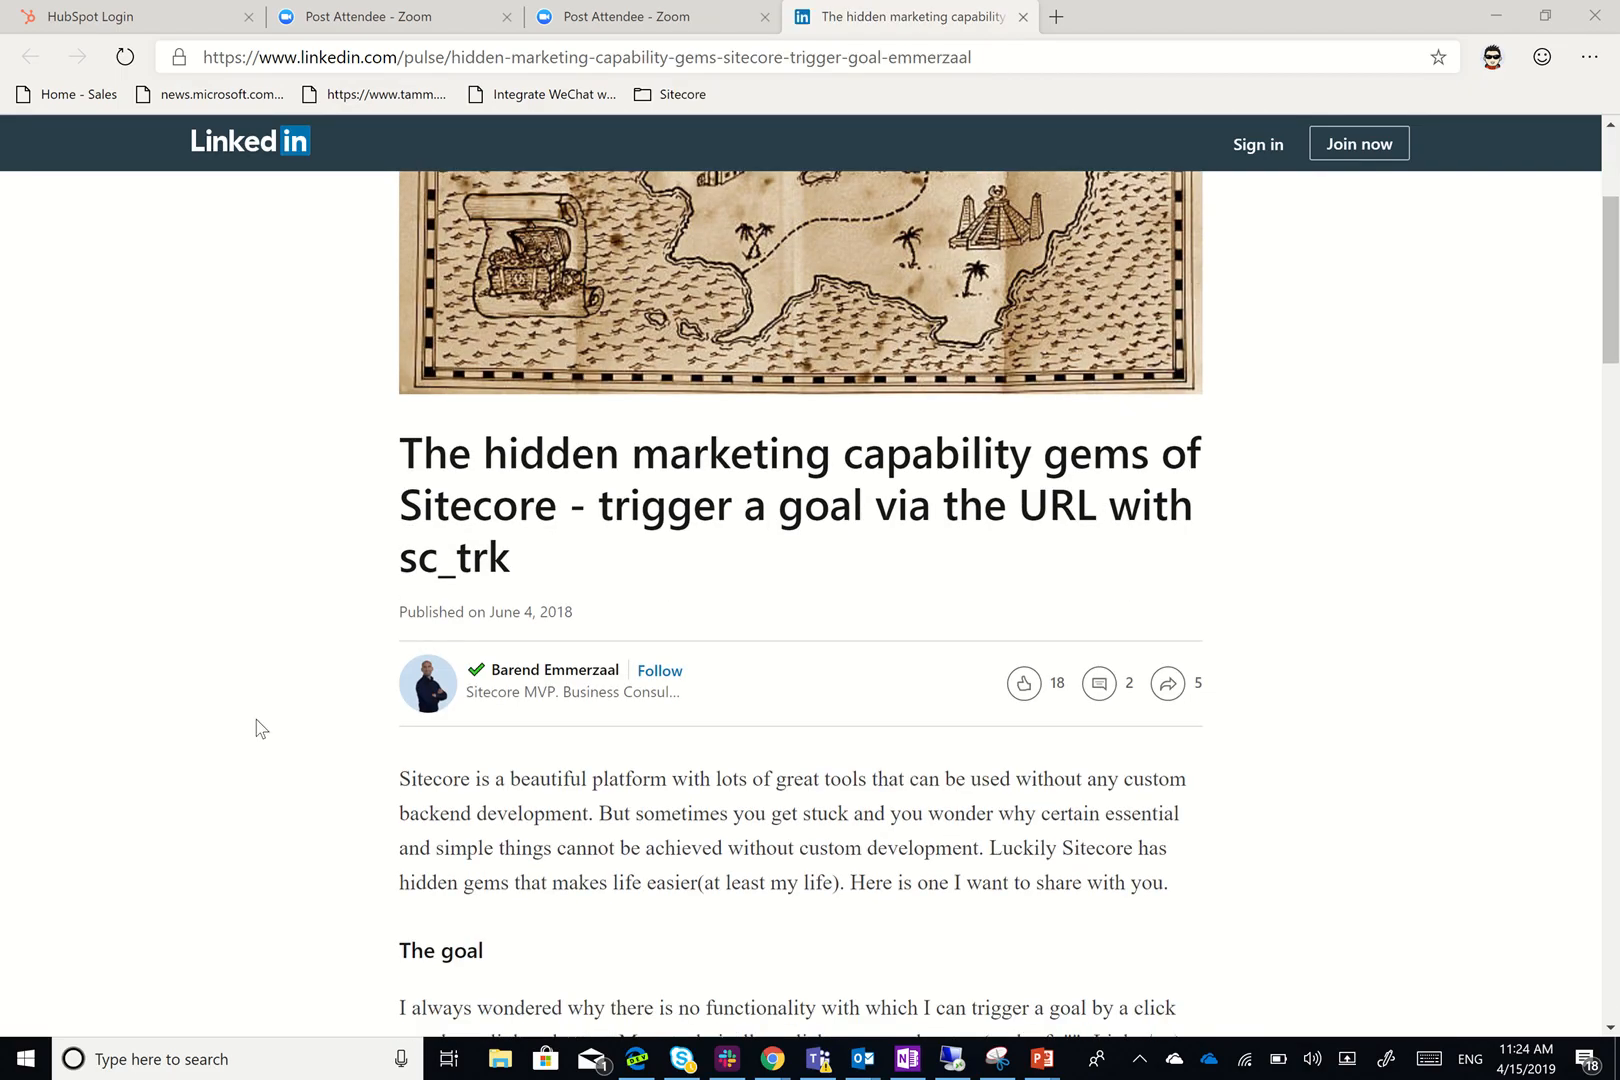
Scroll through the LinkedIn sc_trk article and select its web address
{"action": "scroll", "coordinate": [255, 727], "scroll_direction": "up", "scroll_amount": 1}
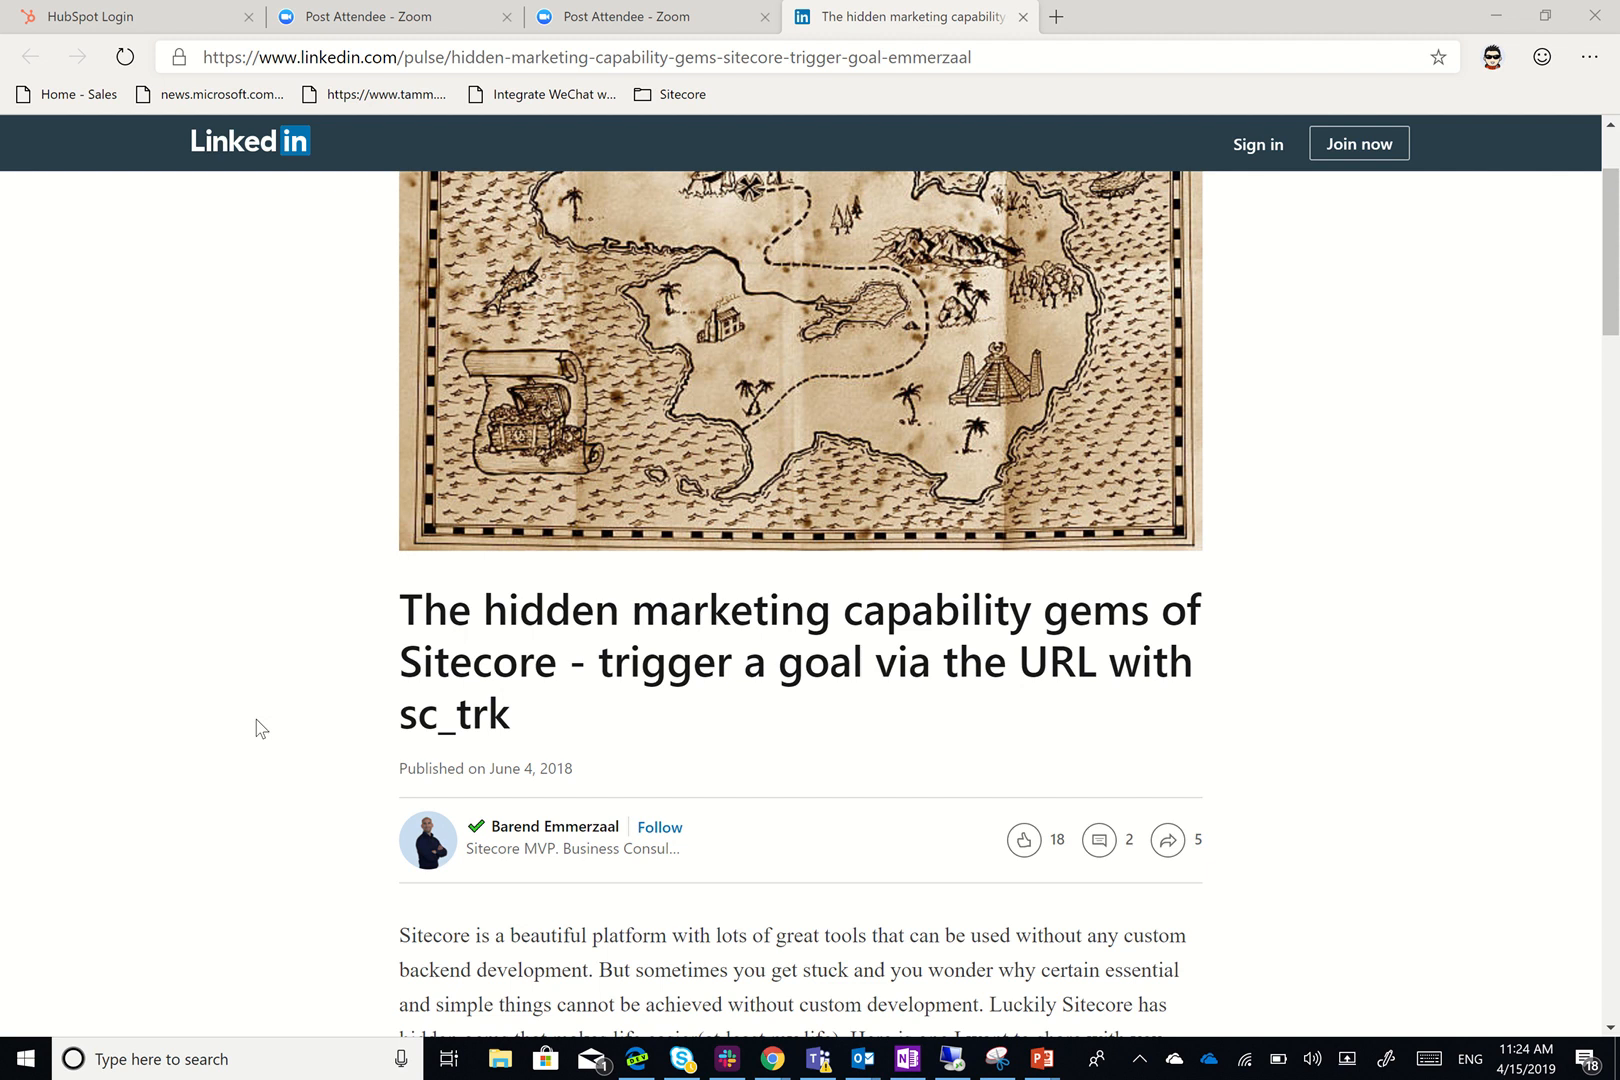
{"action": "scroll", "coordinate": [781, 857], "scroll_direction": "down", "scroll_amount": 2}
{"action": "scroll", "coordinate": [781, 857], "scroll_direction": "down", "scroll_amount": 1}
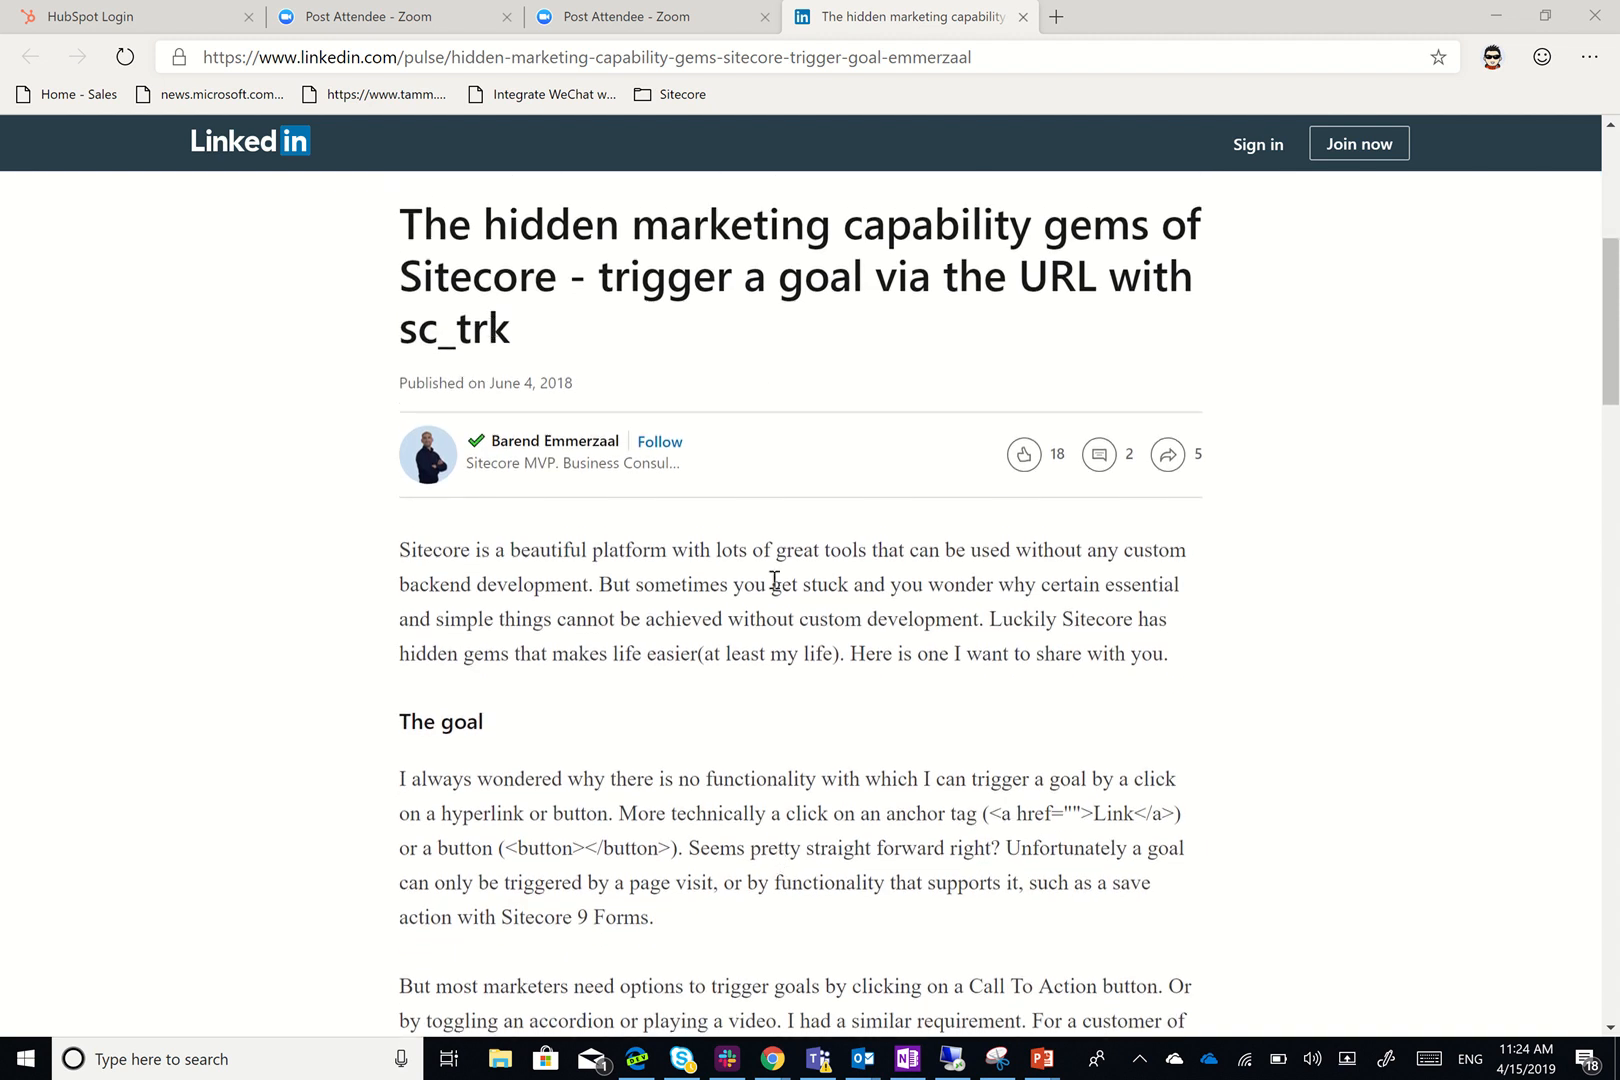
{"action": "scroll", "coordinate": [785, 593], "scroll_direction": "down", "scroll_amount": 9}
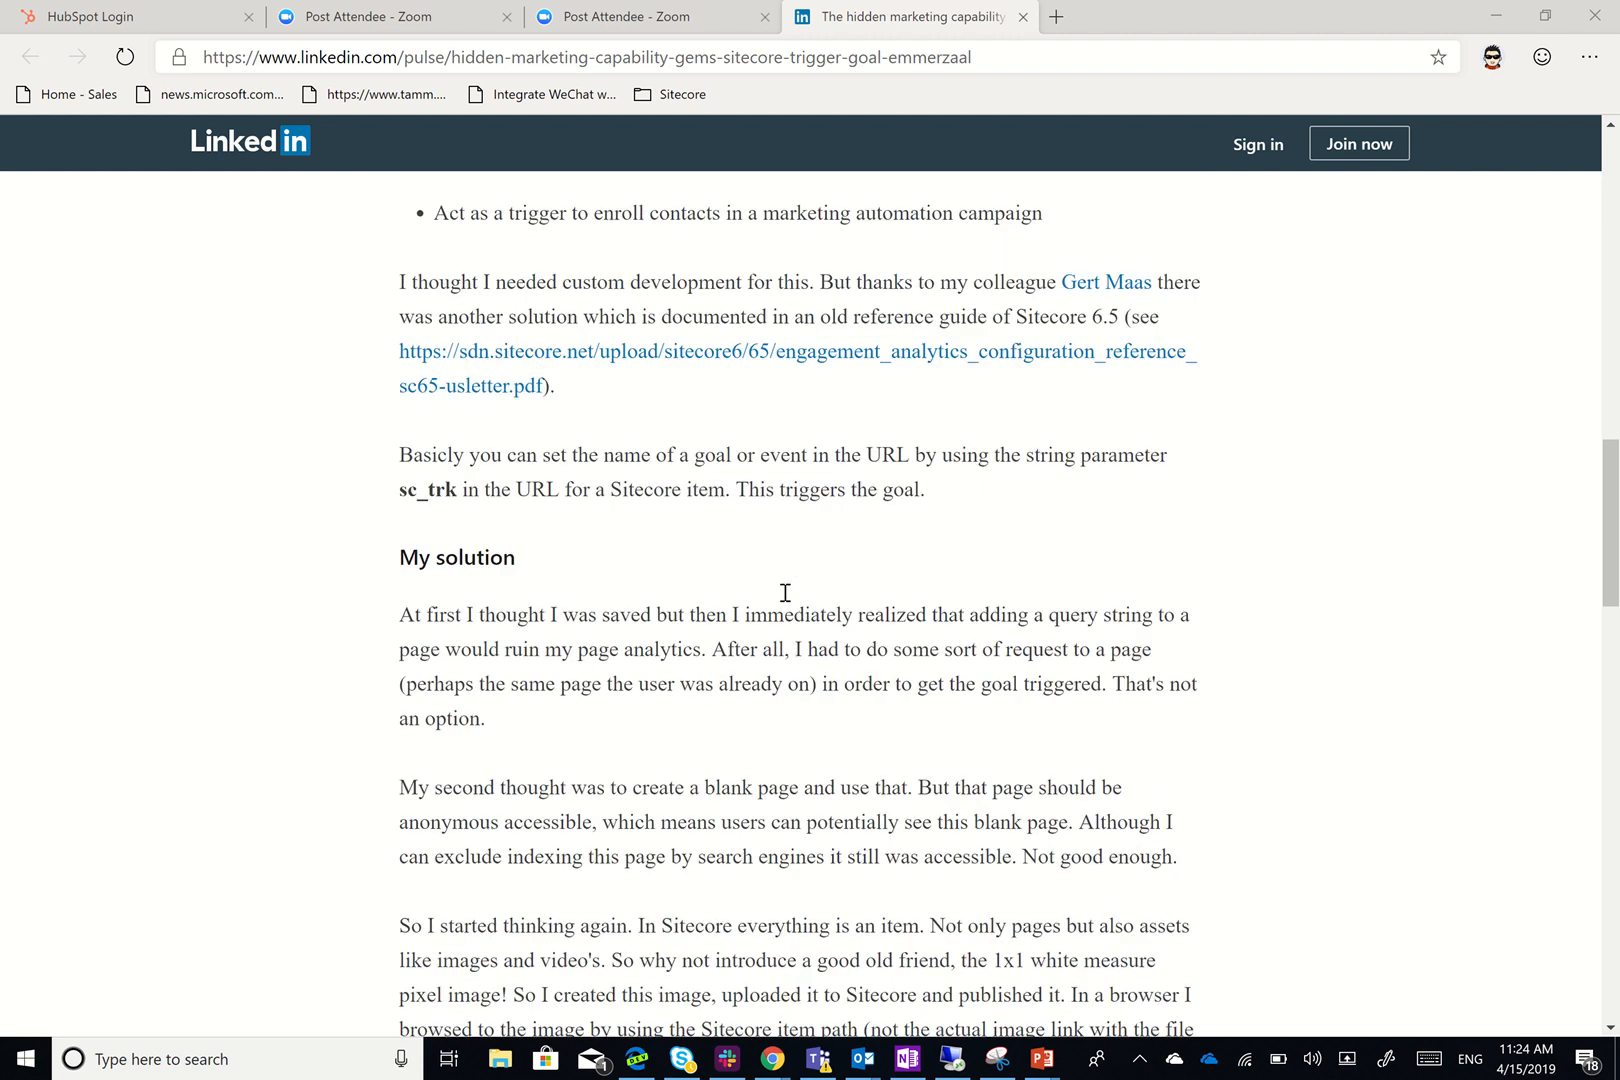
{"action": "scroll", "coordinate": [785, 593], "scroll_direction": "down", "scroll_amount": 10}
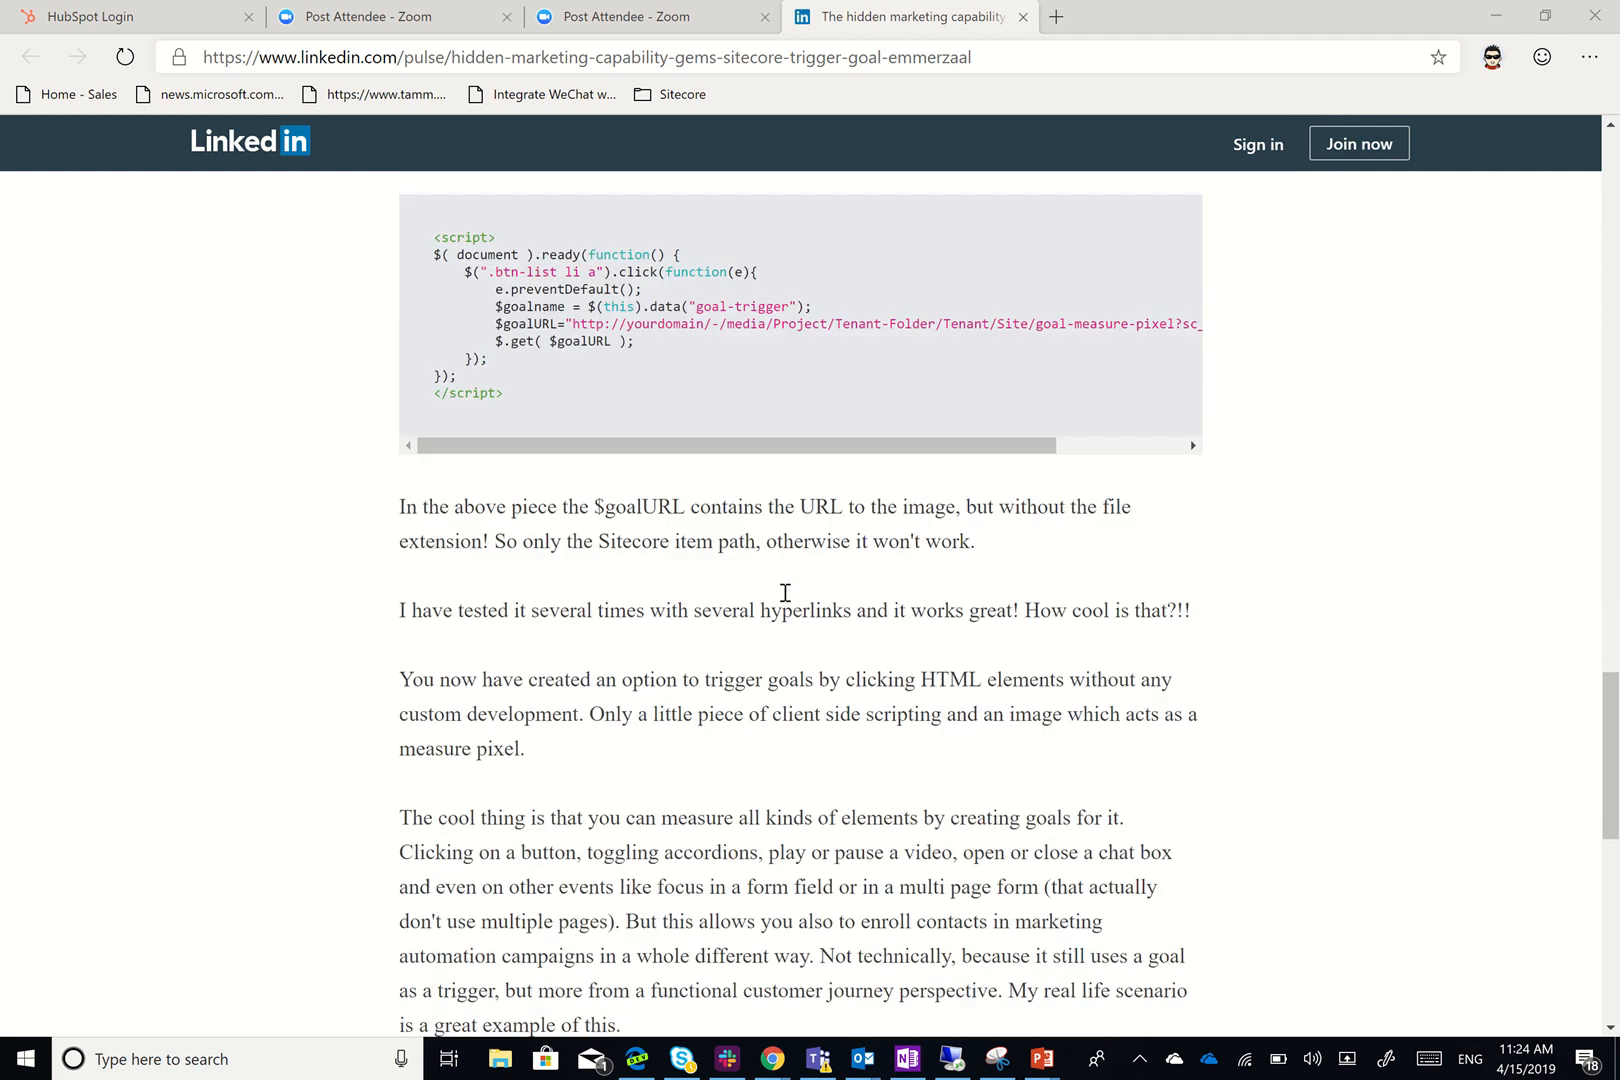
{"action": "scroll", "coordinate": [785, 593], "scroll_direction": "down", "scroll_amount": 5}
{"action": "scroll", "coordinate": [785, 593], "scroll_direction": "up", "scroll_amount": 7}
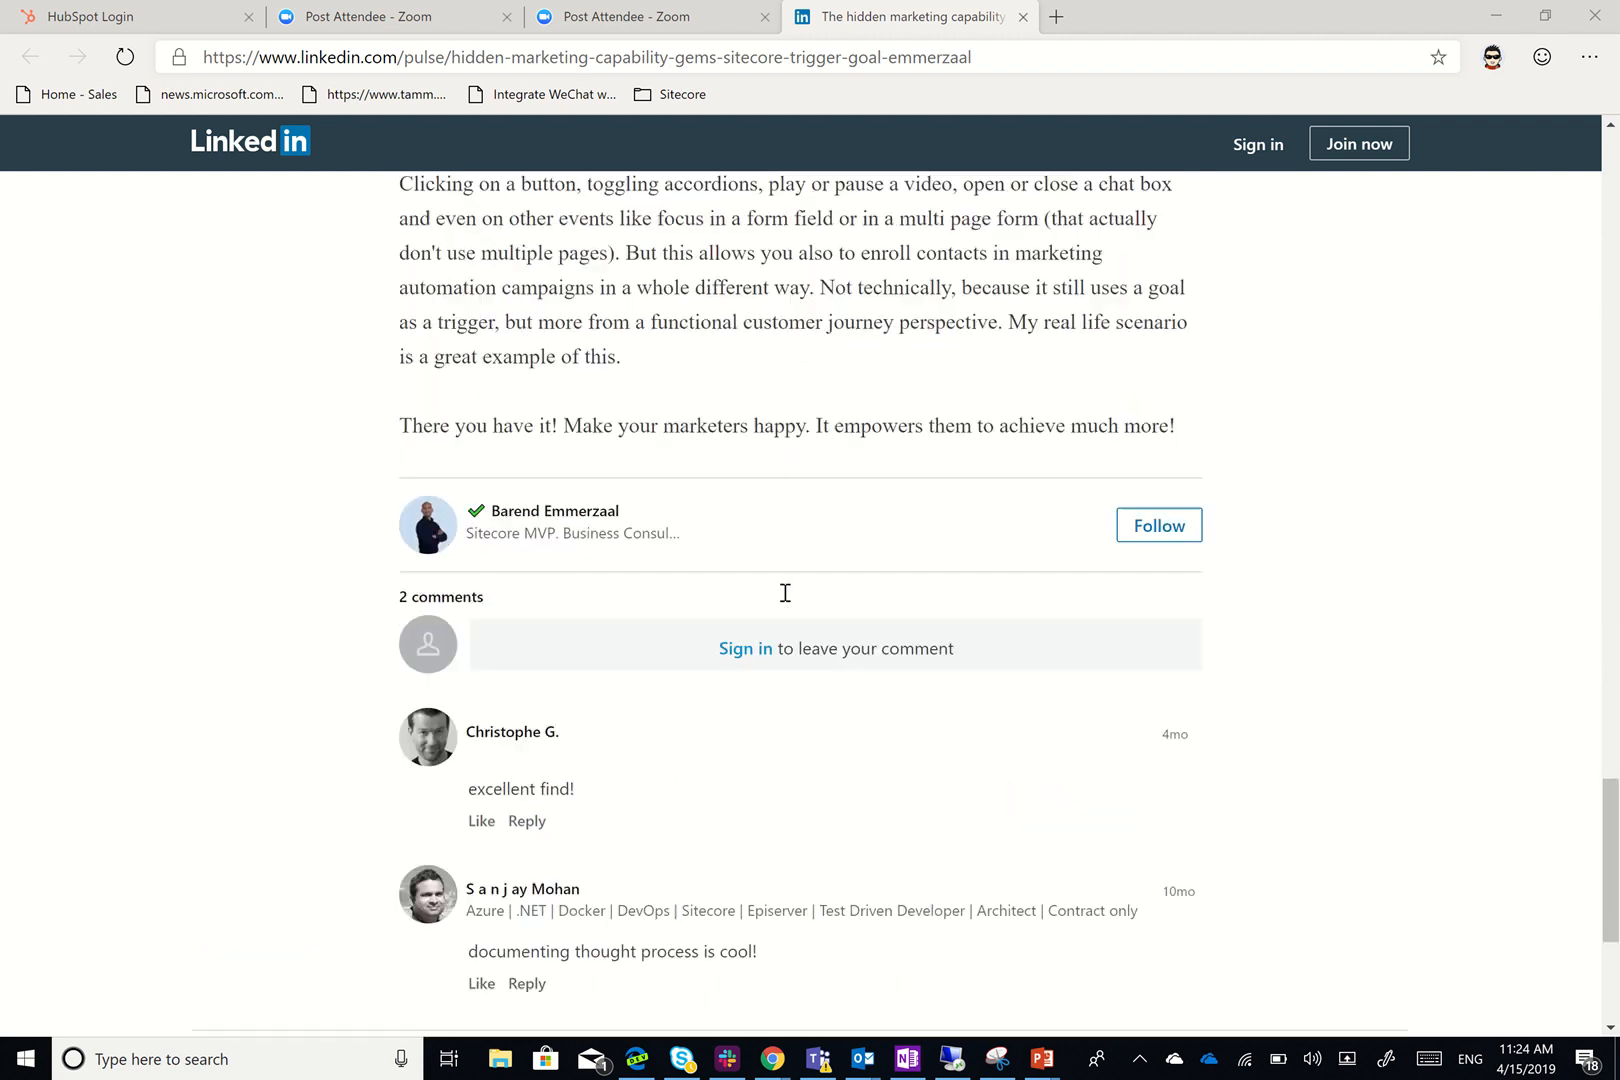
{"action": "scroll", "coordinate": [785, 593], "scroll_direction": "up", "scroll_amount": 15}
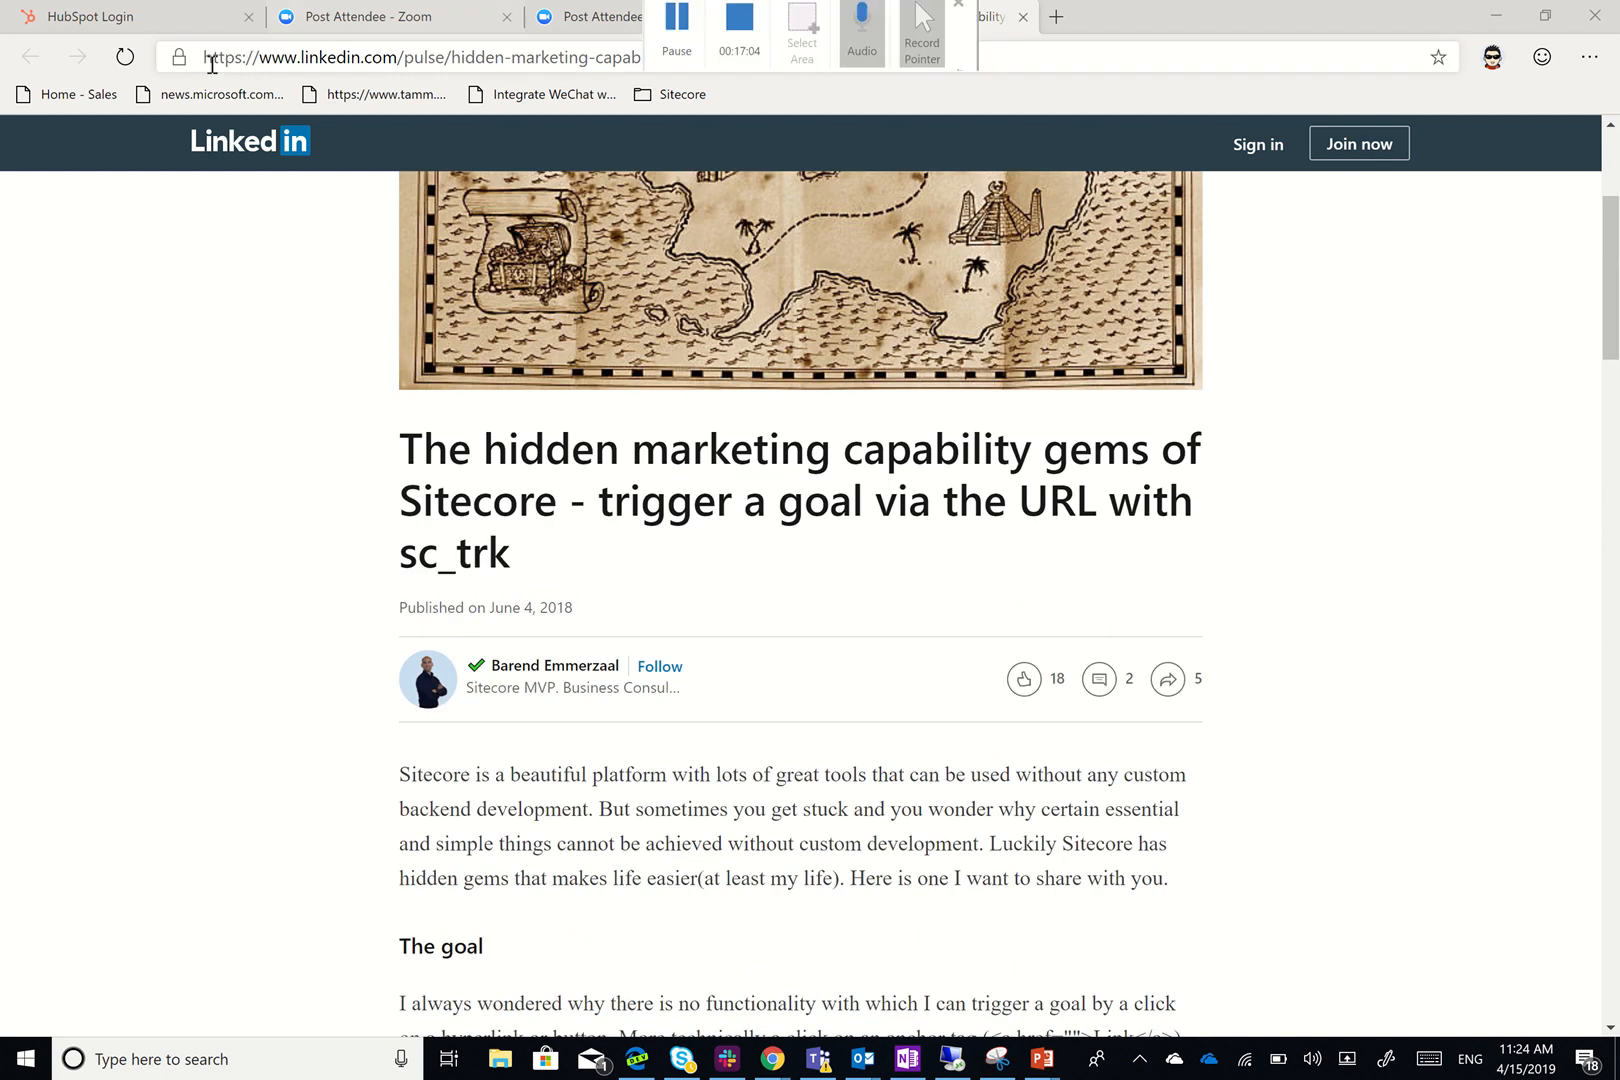
{"action": "left_click_drag", "start_coordinate": [206, 58], "coordinate": [1025, 71]}
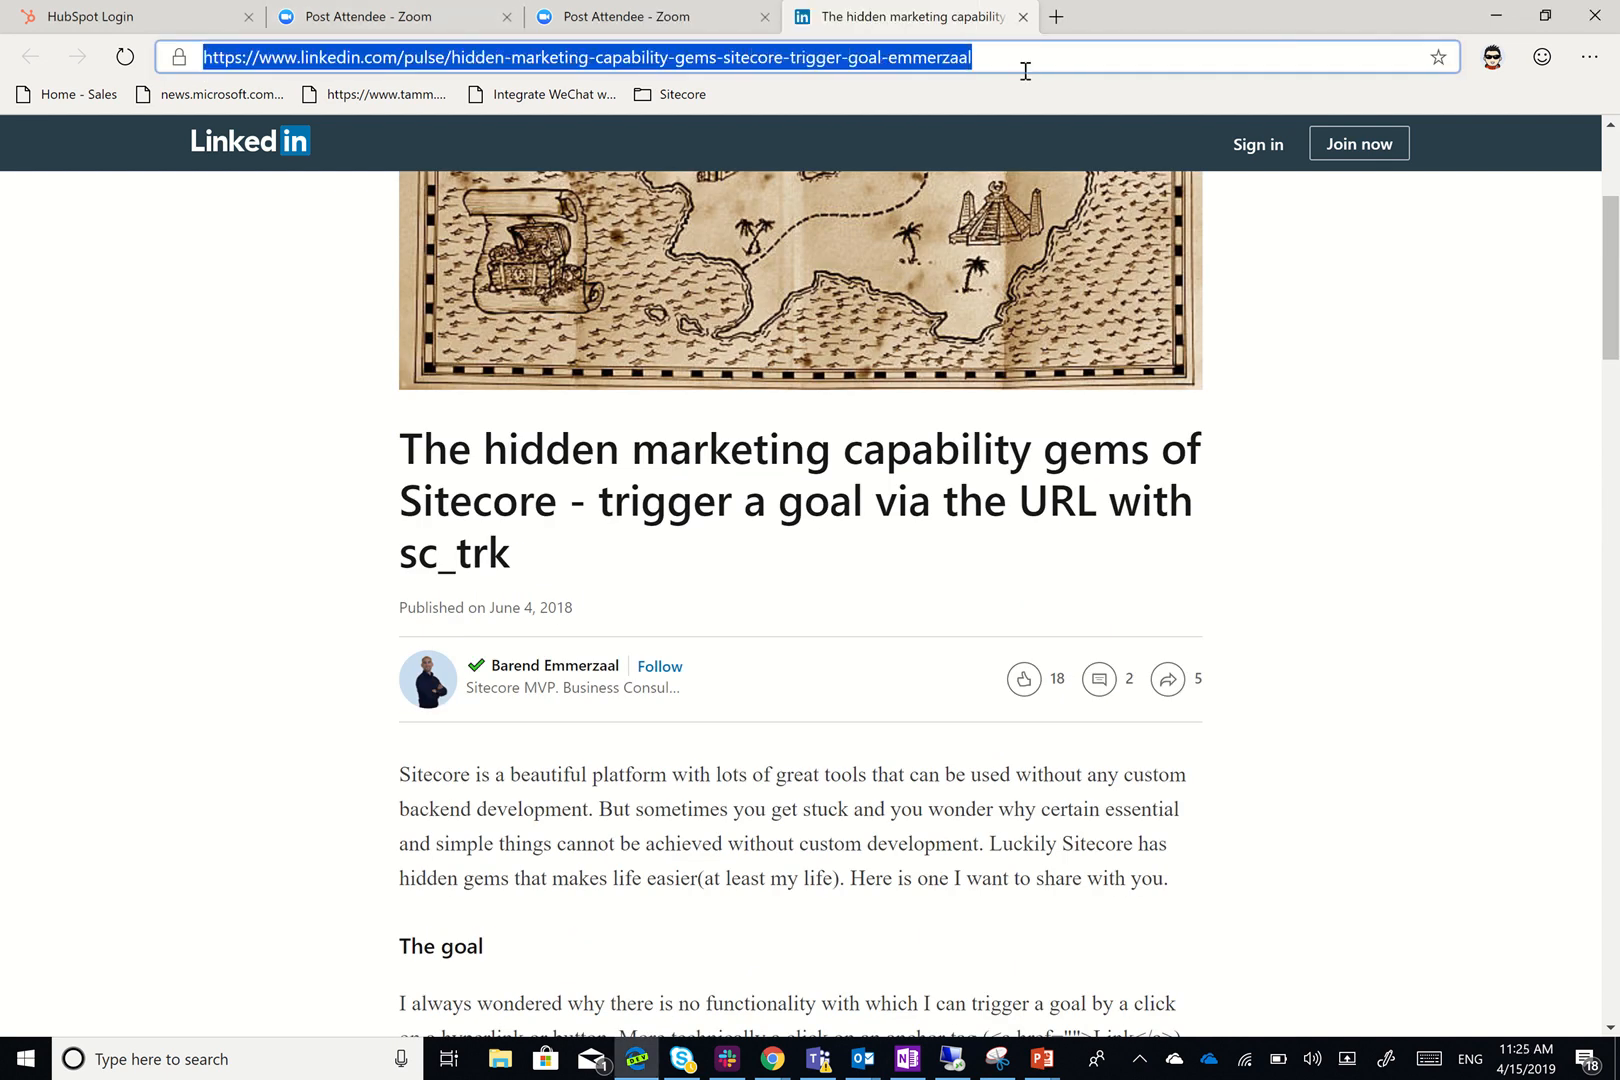
{"action": "left_click", "coordinate": [1008, 57]}
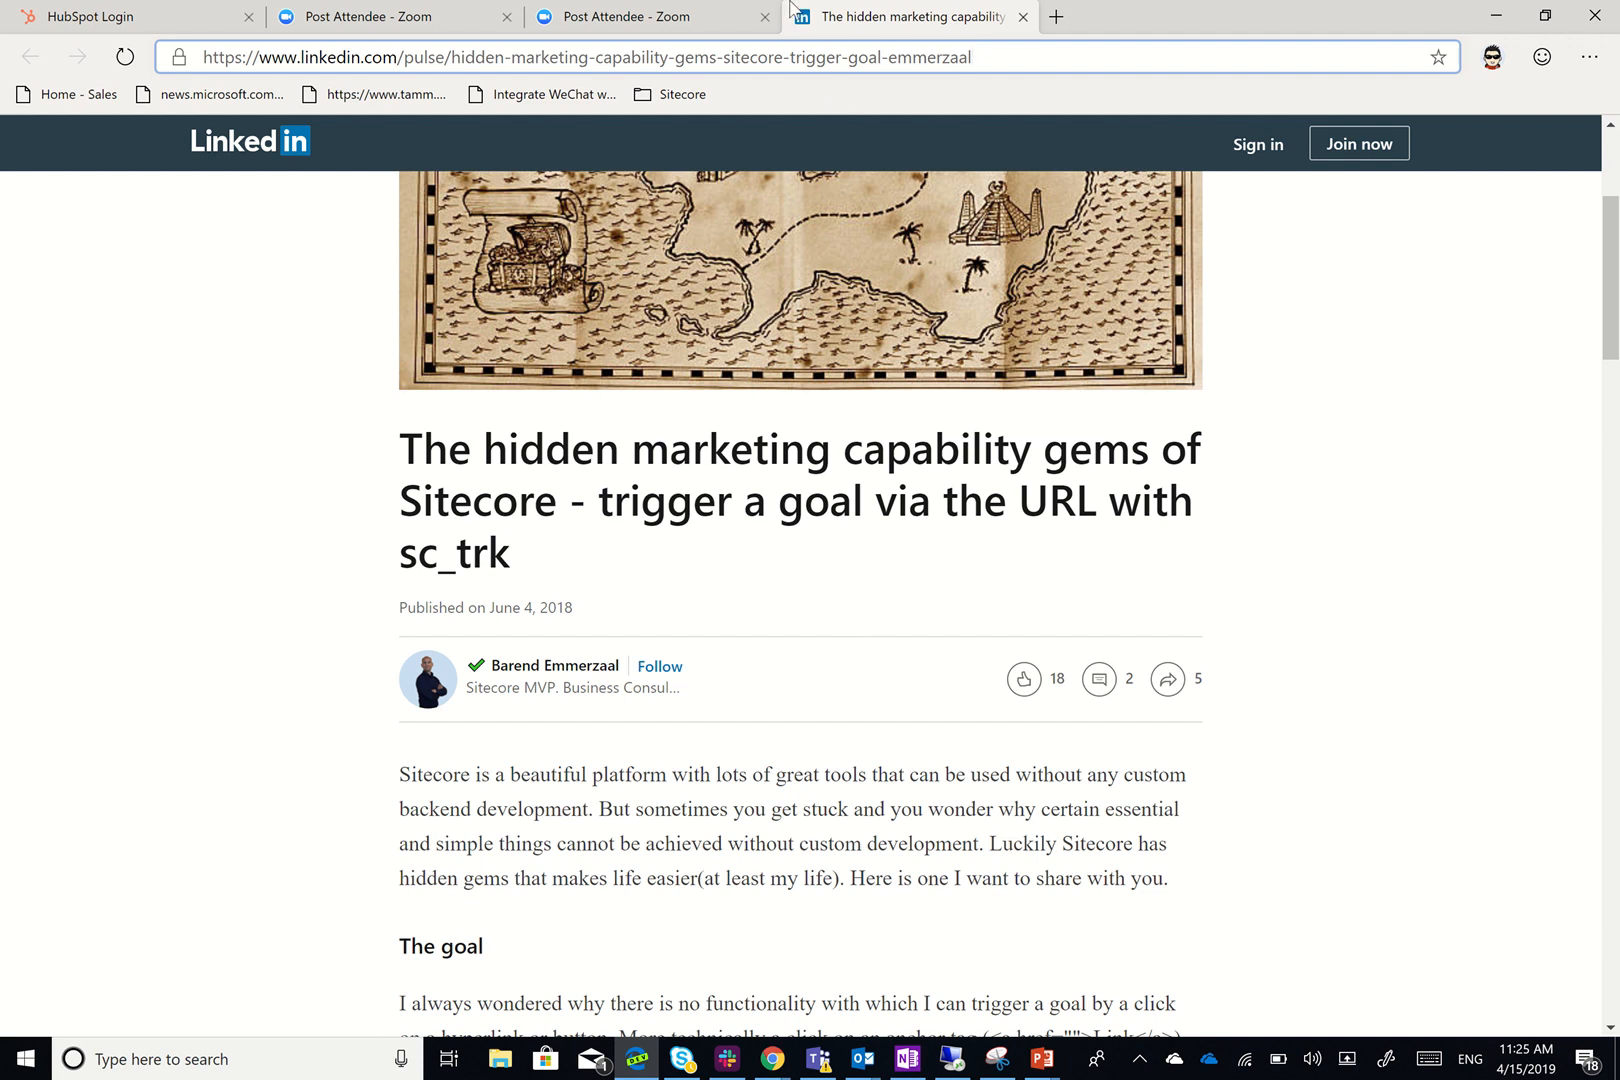
Leave the remote Sitecore session and bring up the SXA Full Site presentation
{"action": "left_click", "coordinate": [950, 1060]}
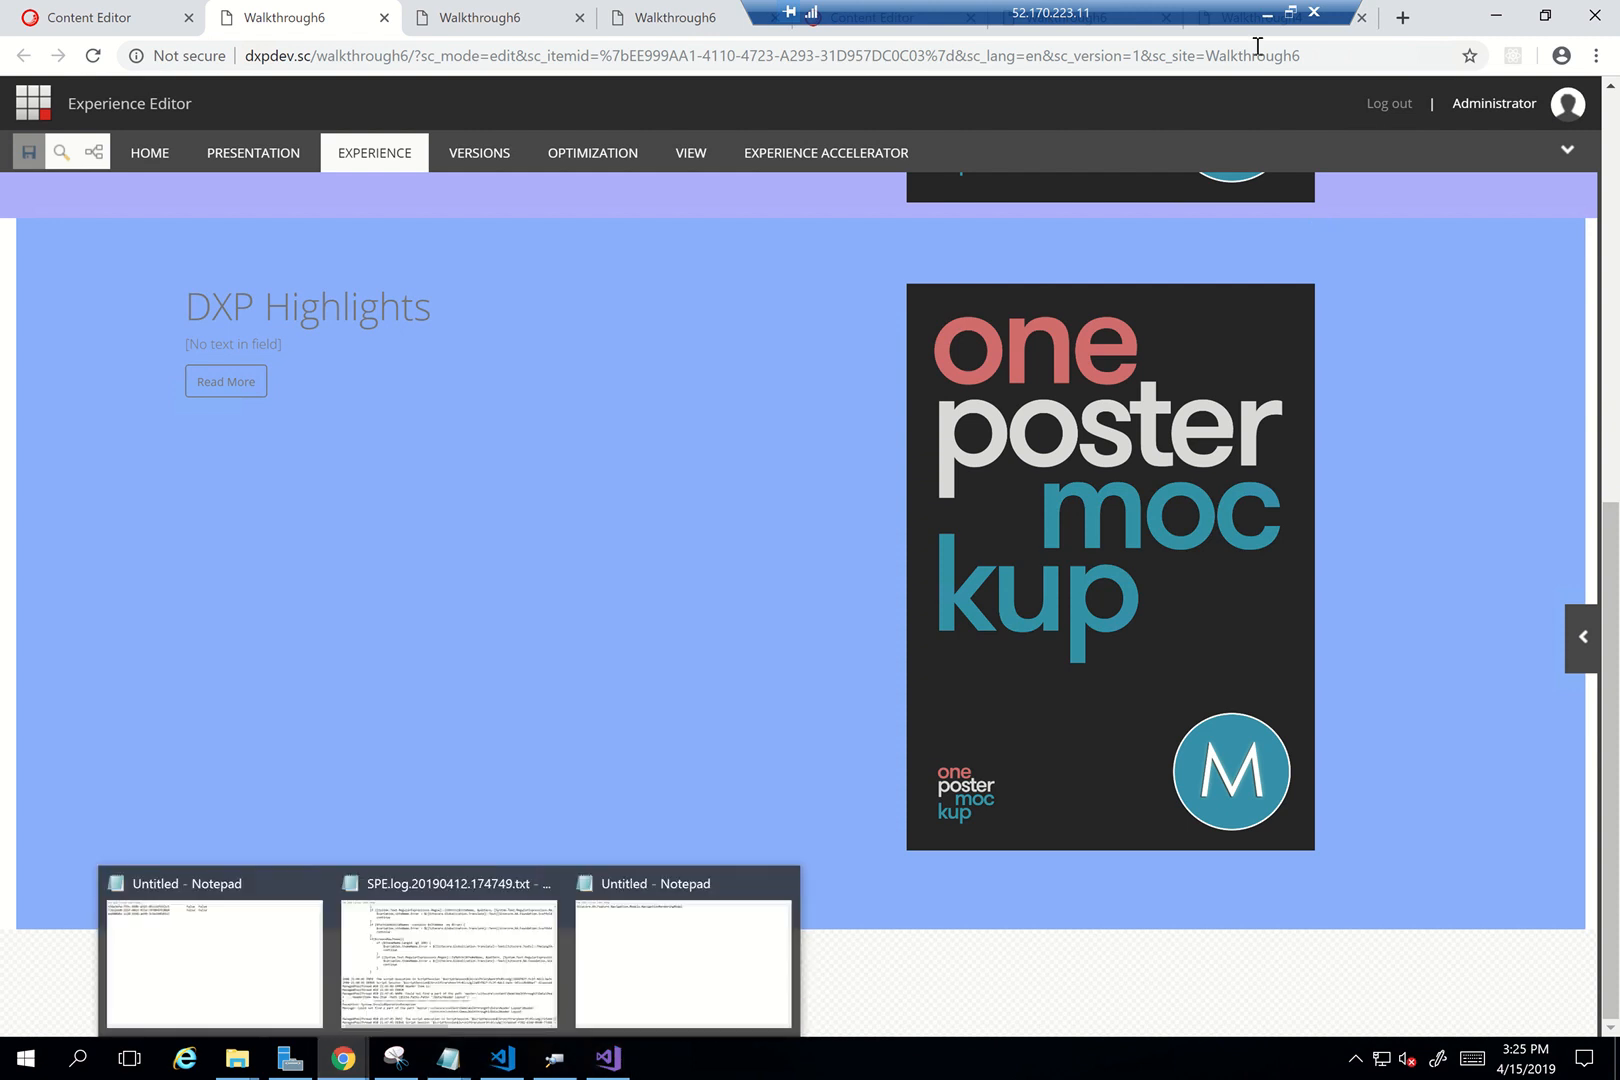
{"action": "left_click", "coordinate": [1266, 14]}
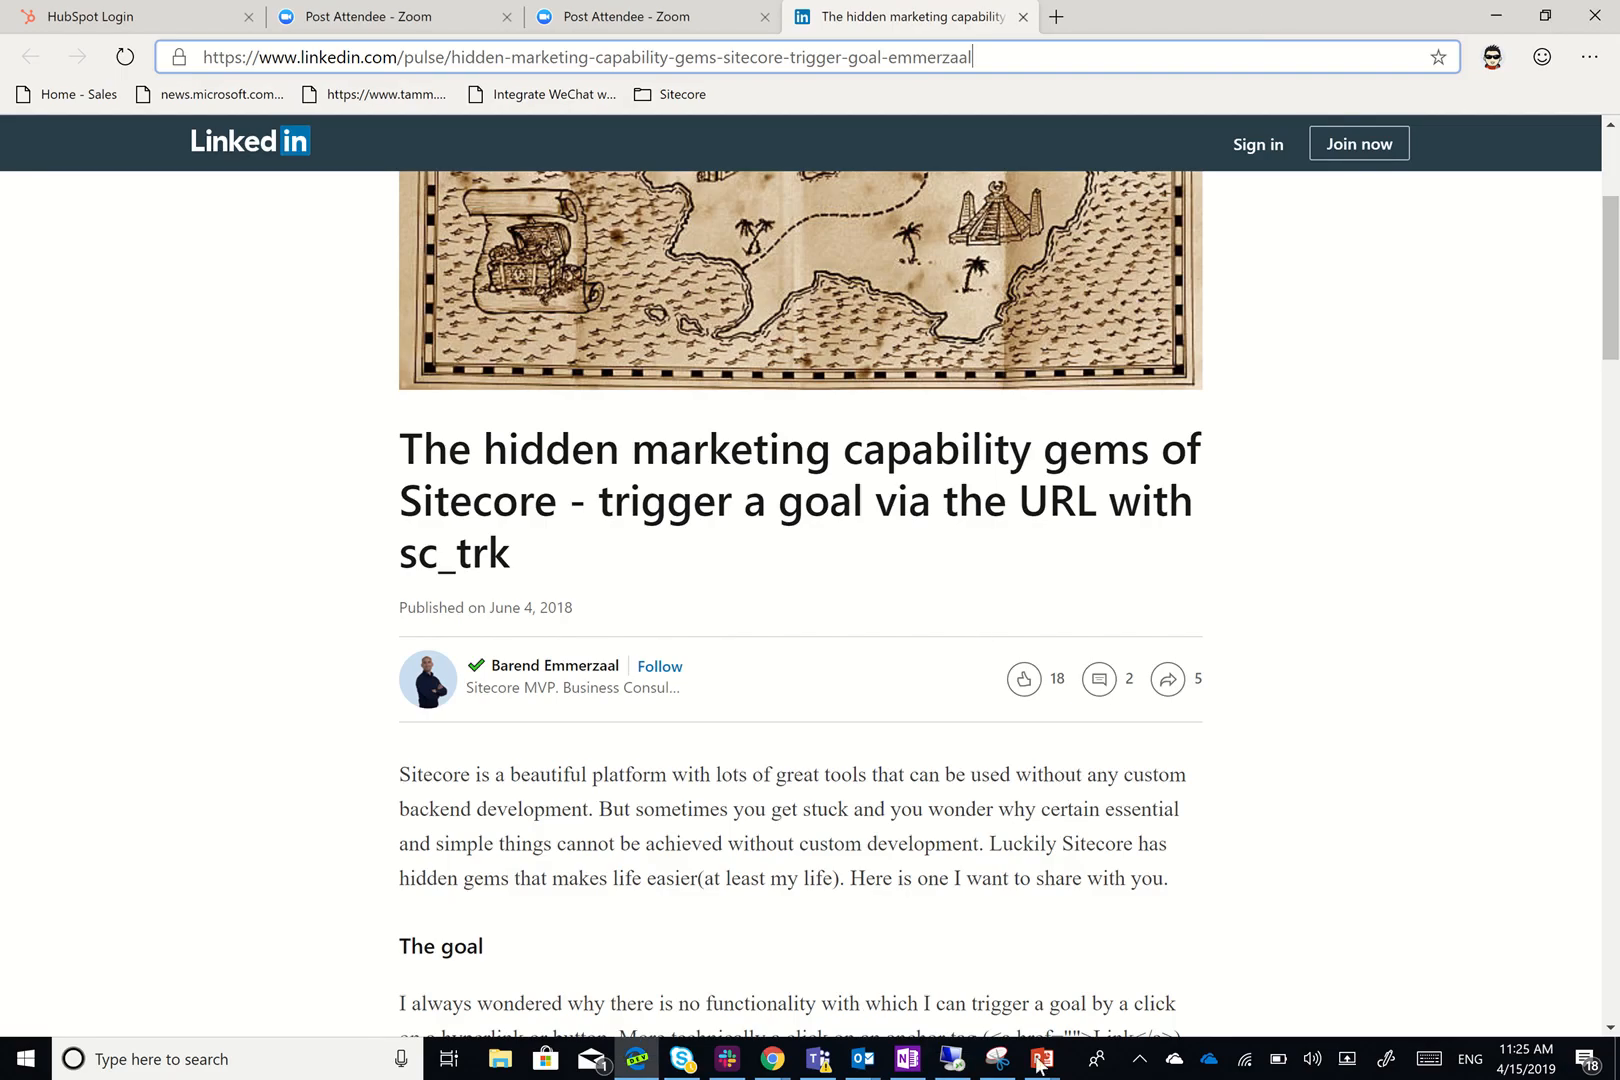
{"action": "mouse_move", "coordinate": [1040, 1065]}
{"action": "left_click", "coordinate": [1100, 960]}
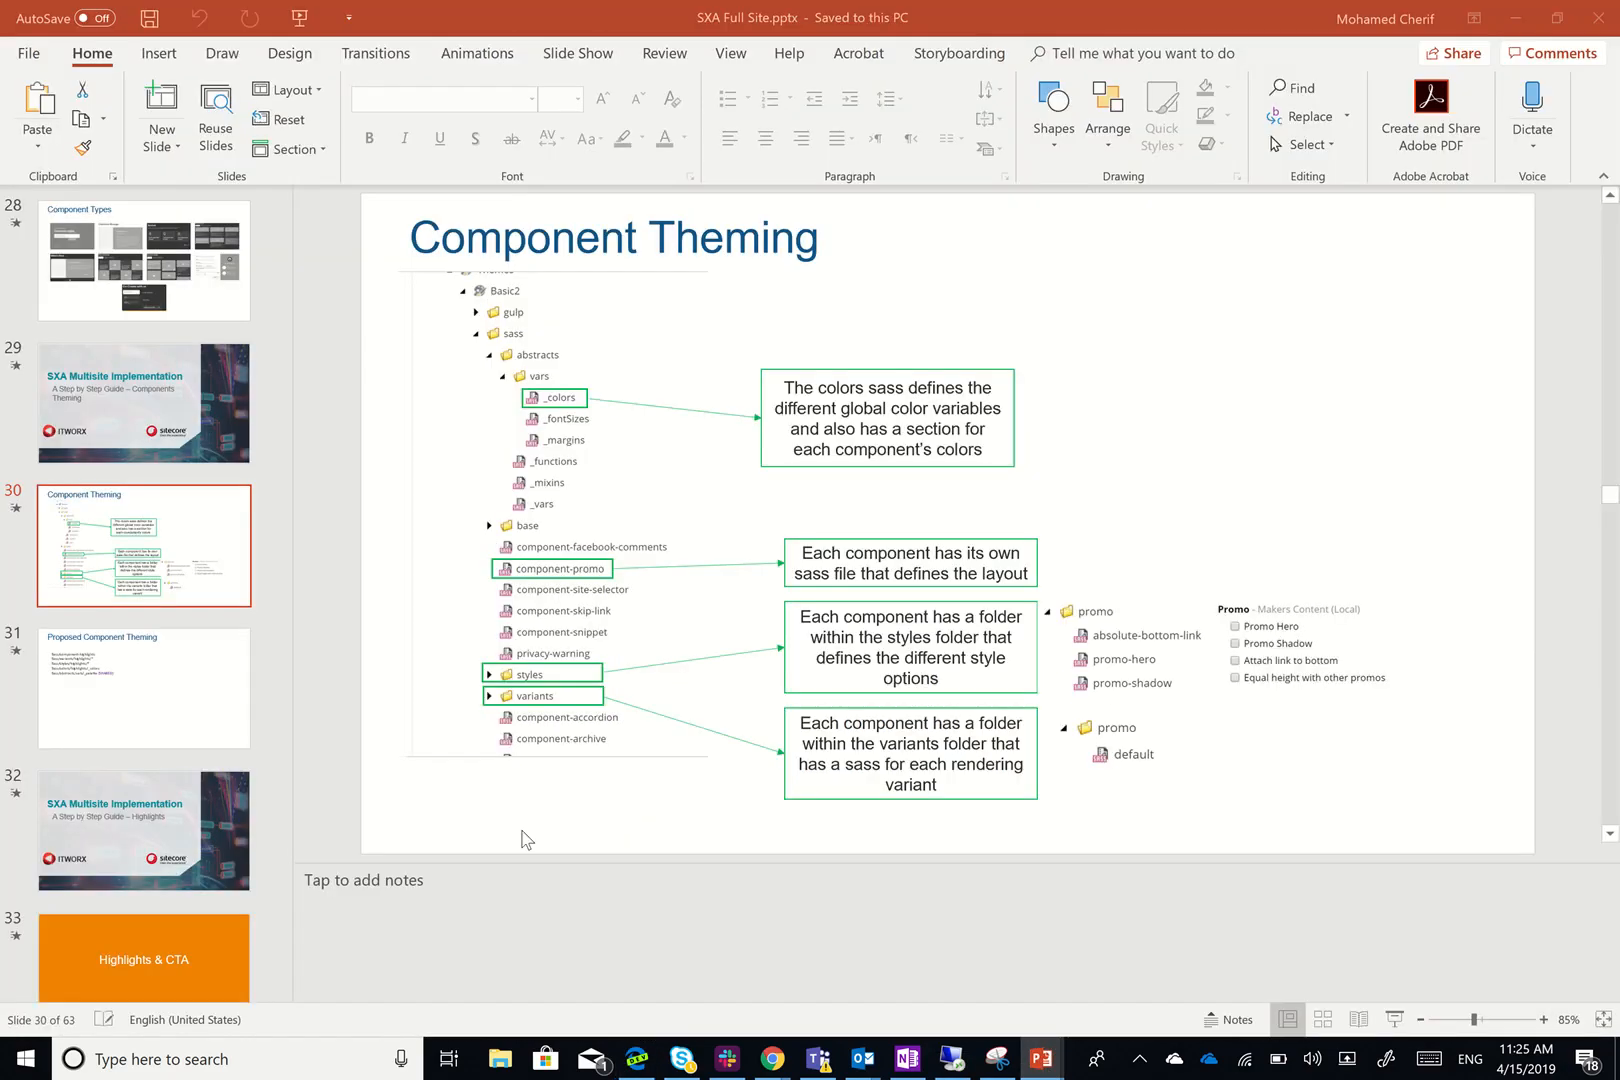
Go to slide 27, 'Component Types', in the SXA Full Site deck
{"action": "scroll", "coordinate": [125, 845], "scroll_direction": "down", "scroll_amount": 3}
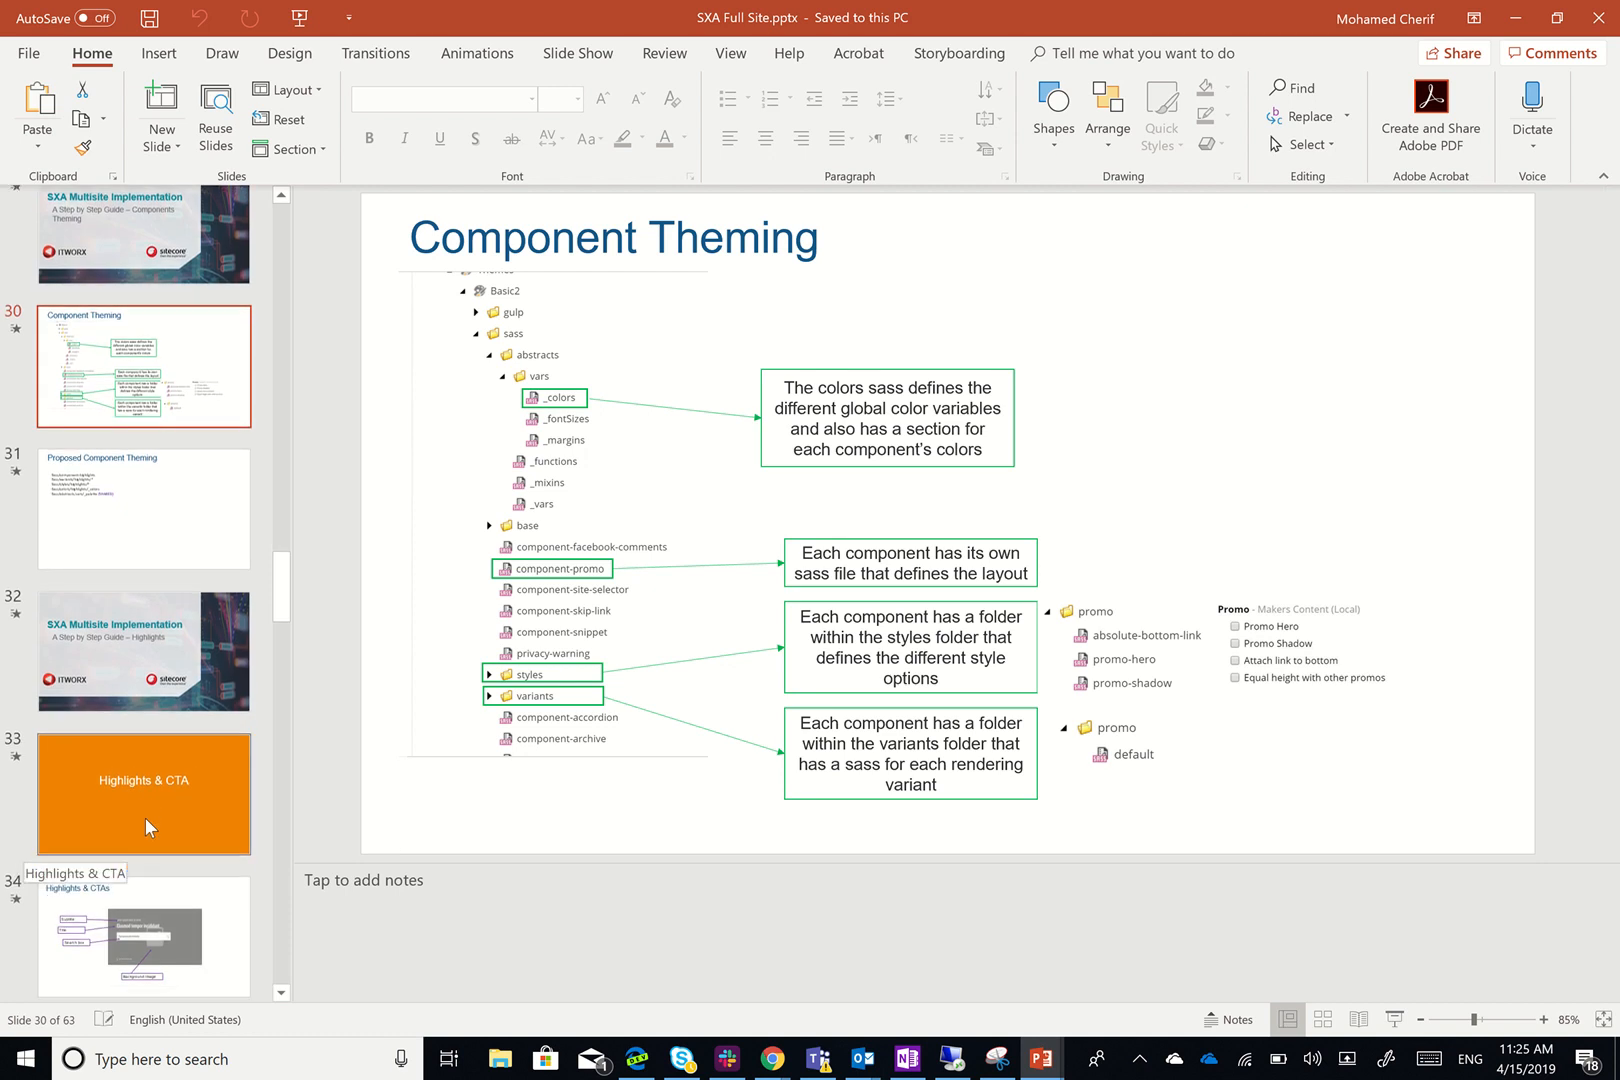
{"action": "scroll", "coordinate": [146, 818], "scroll_direction": "up", "scroll_amount": 6}
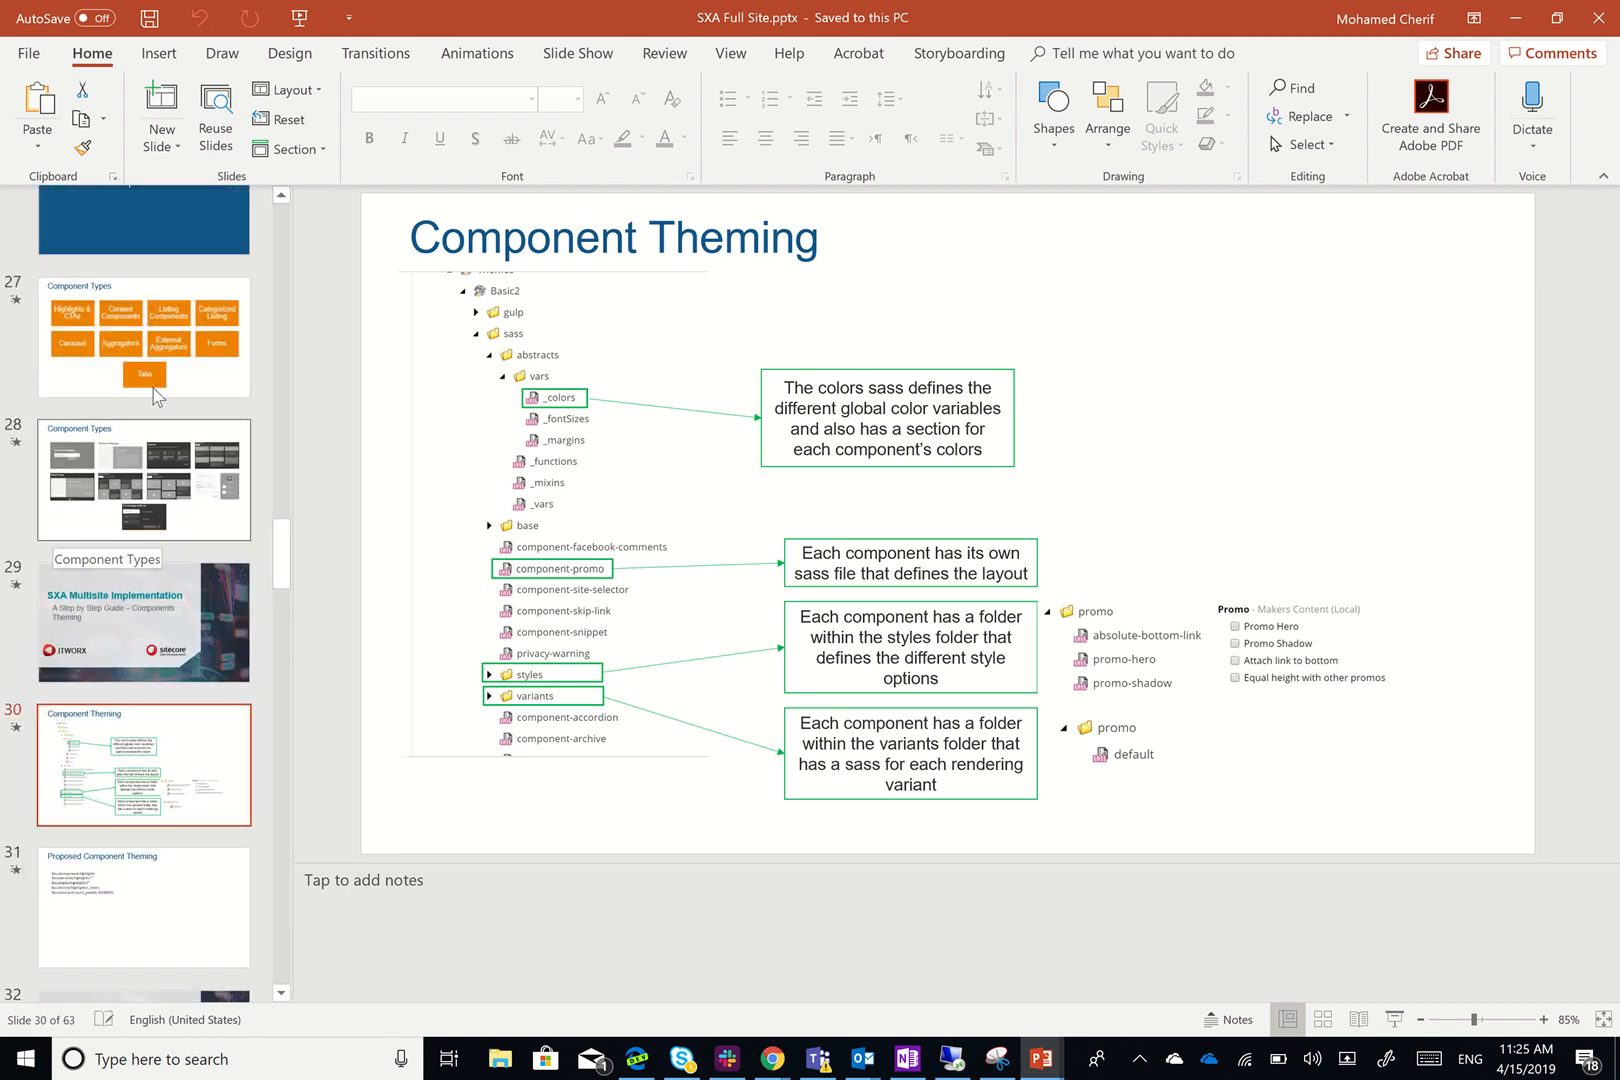
{"action": "left_click", "coordinate": [155, 393]}
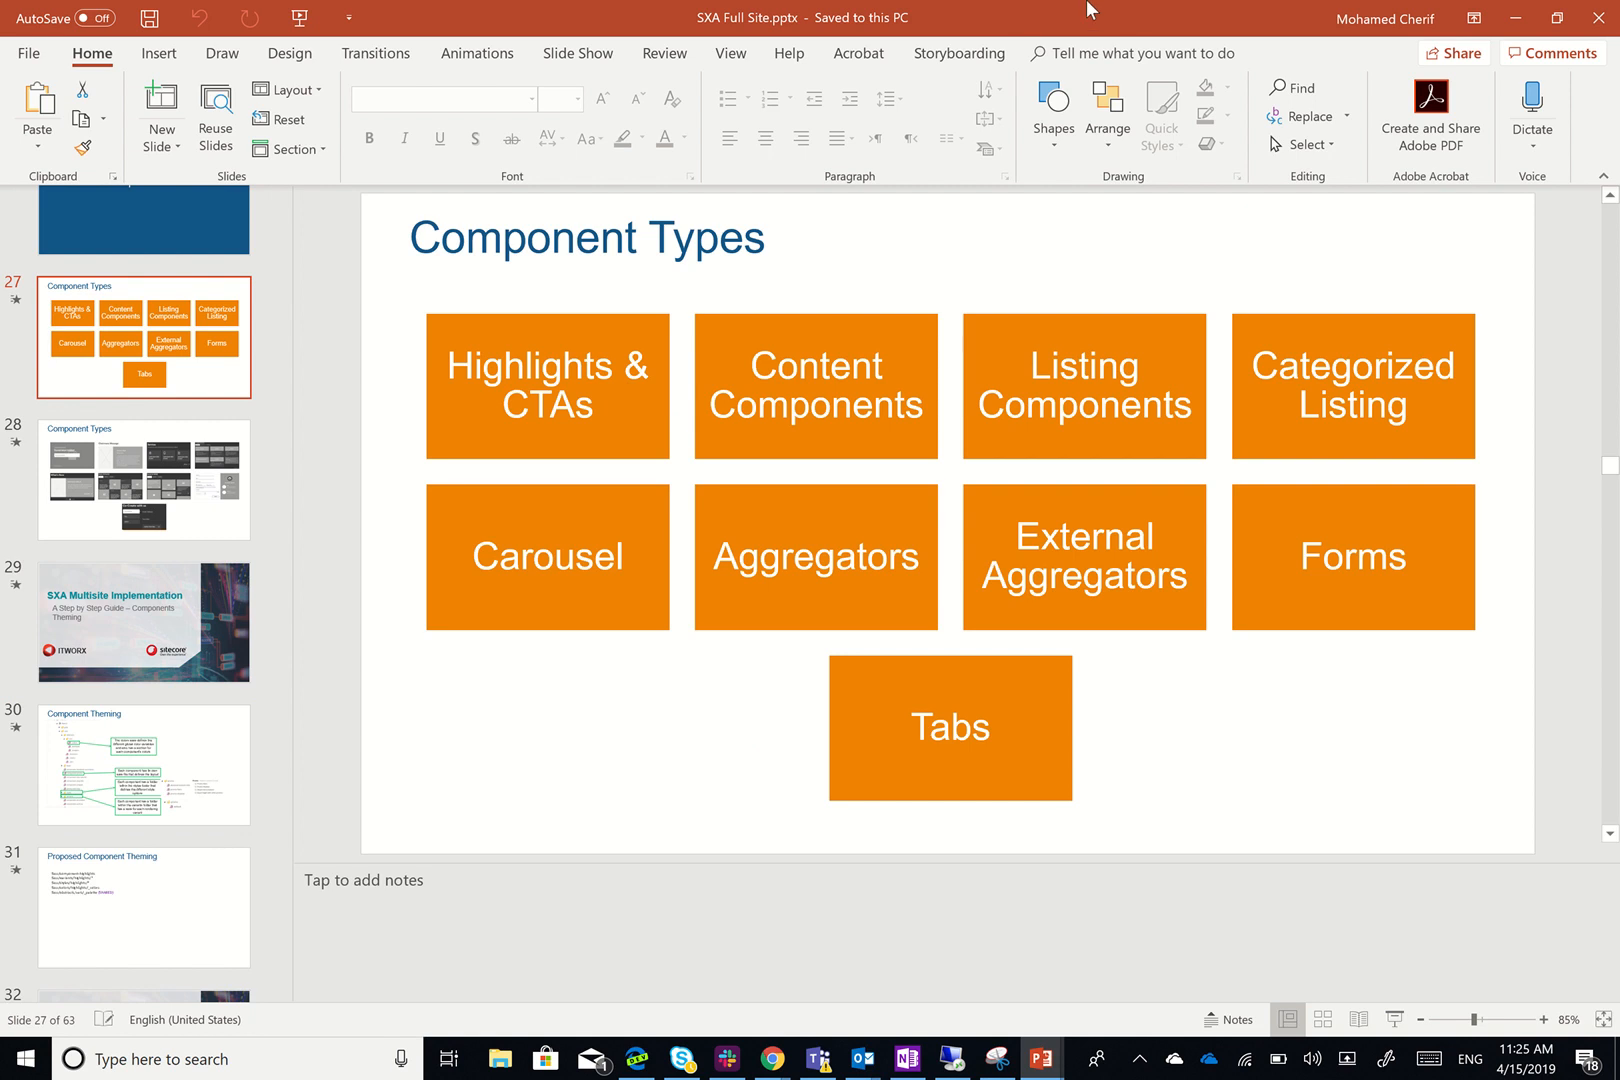
{"action": "mouse_move", "coordinate": [1038, 10]}
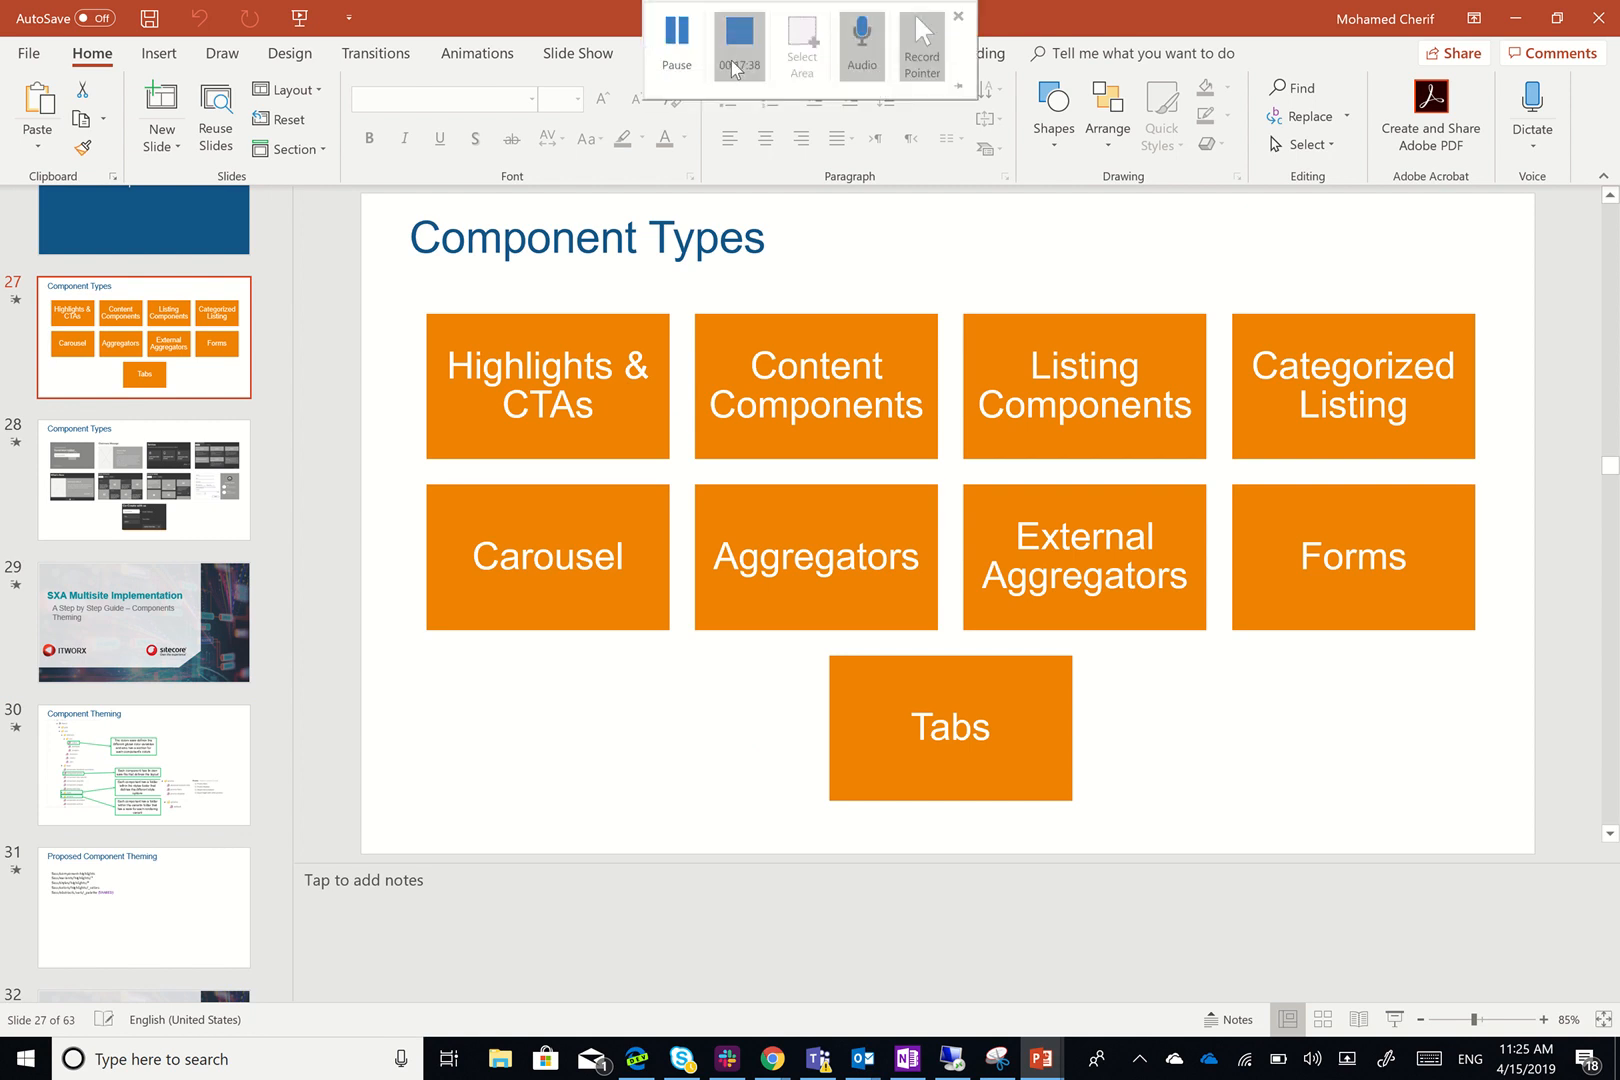